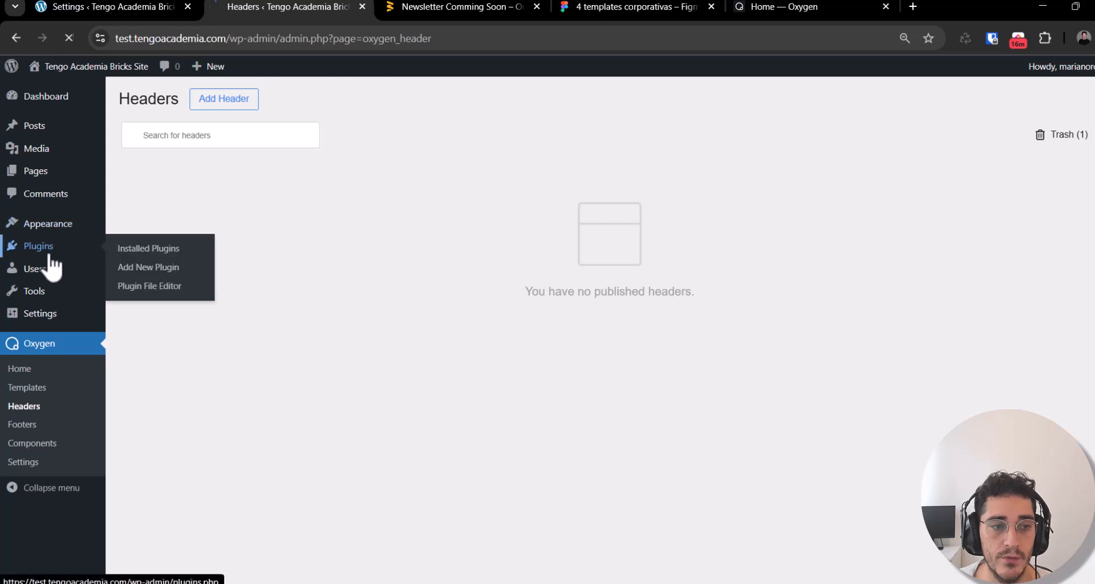
Step: Open Oxygen's Templates list in the WordPress admin
triple_click(438, 251)
left_click(412, 440)
mouse_move(48, 419)
left_click(141, 438)
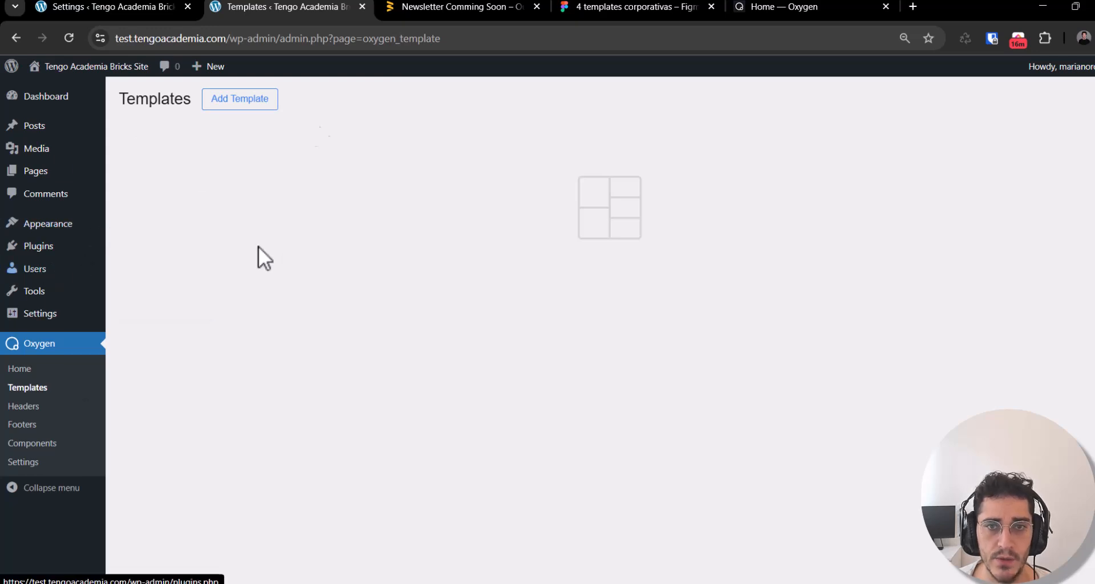
Step: Switch to the Oxygen homepage and inspect the Extensions navigation link's markup with the browser's element picker
left_click(764, 8)
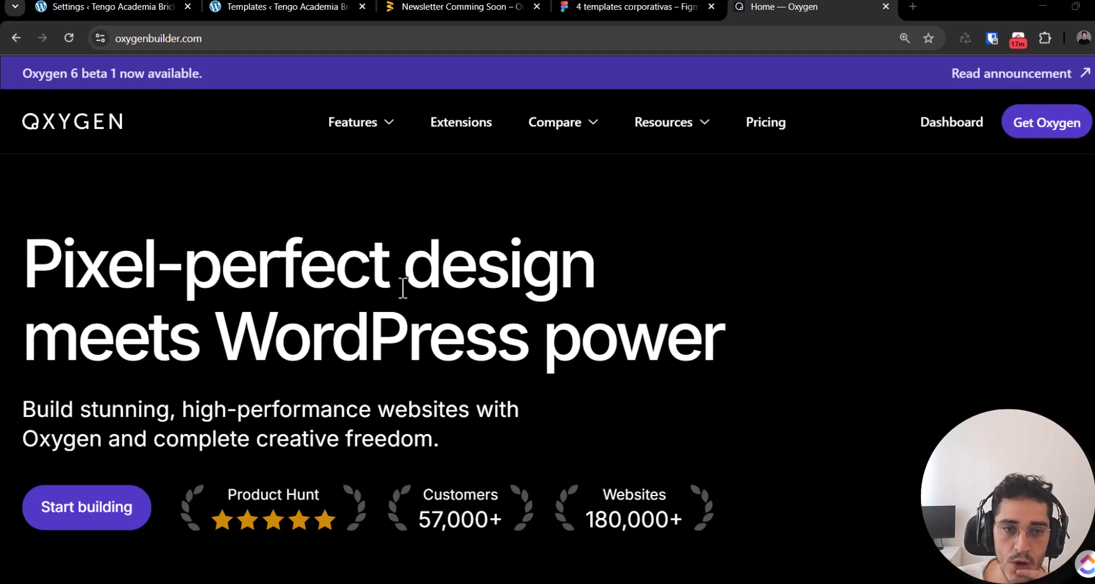
right_click(284, 341)
left_click(328, 573)
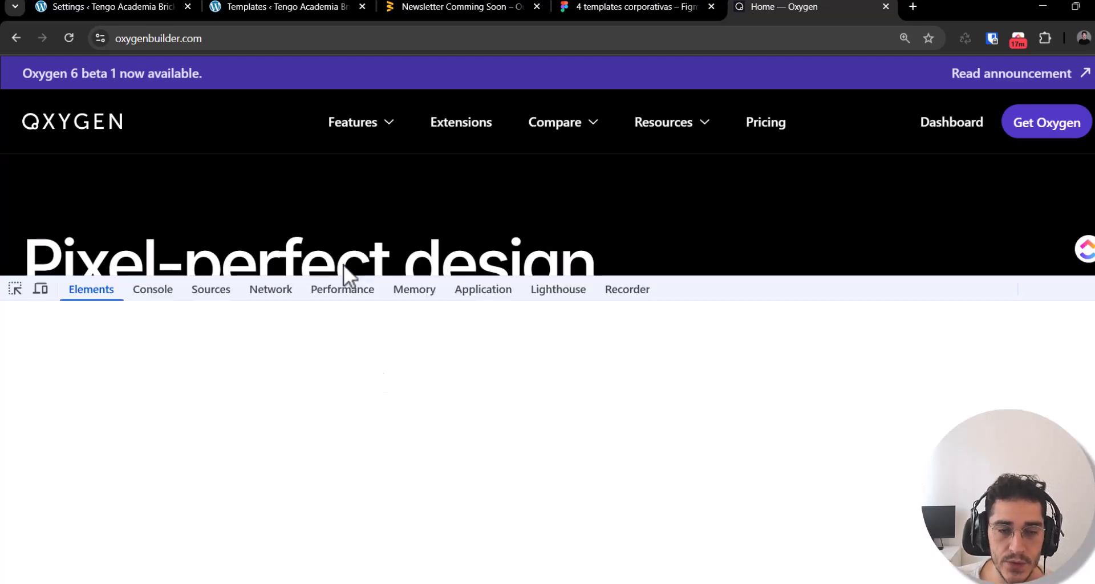
left_click(14, 291)
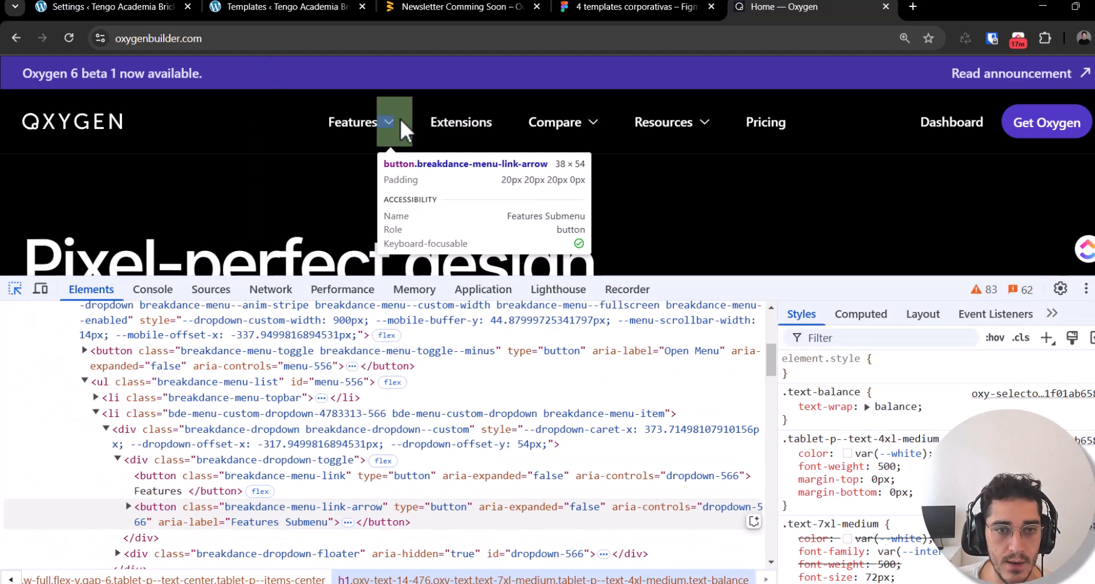
left_click(427, 115)
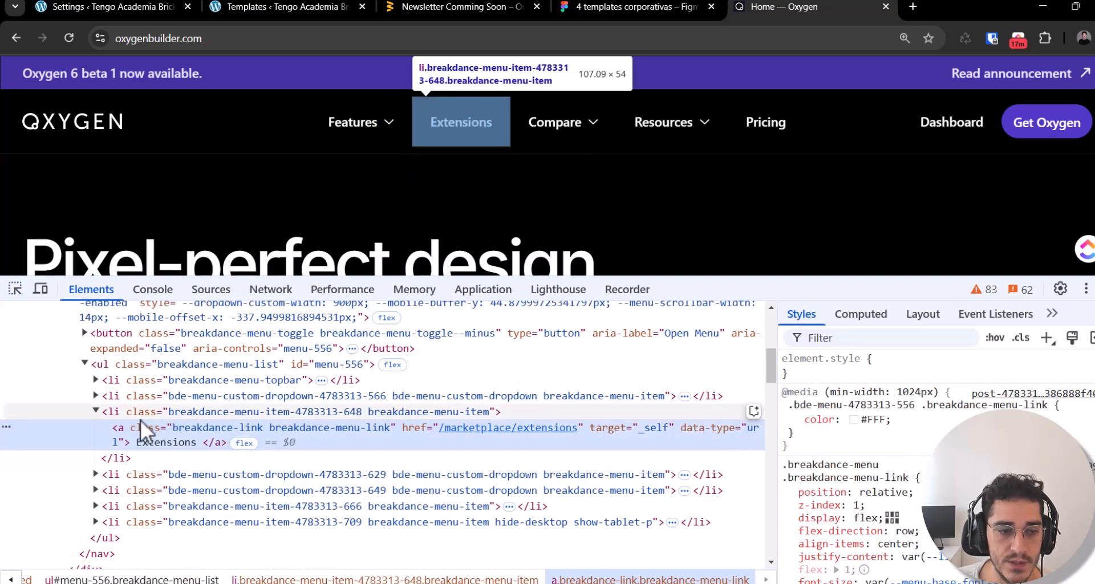
Step: Examine the homepage's breakdance-menu-list and its enclosing bde-menu element in the markup, and close the developer tools
left_click(102, 412)
left_click(140, 364)
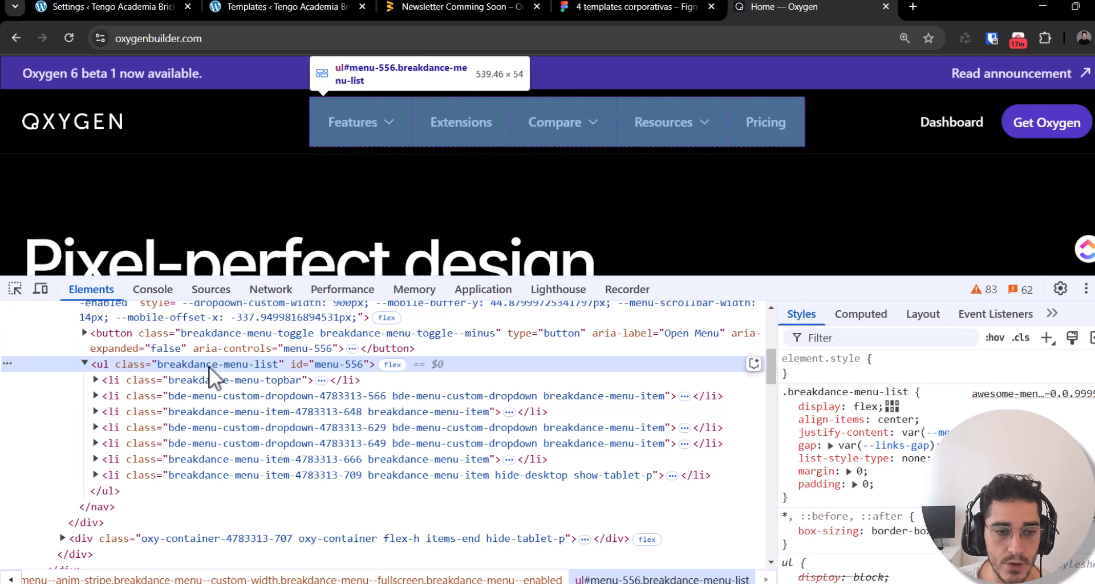
scroll(191, 381, "up", 2)
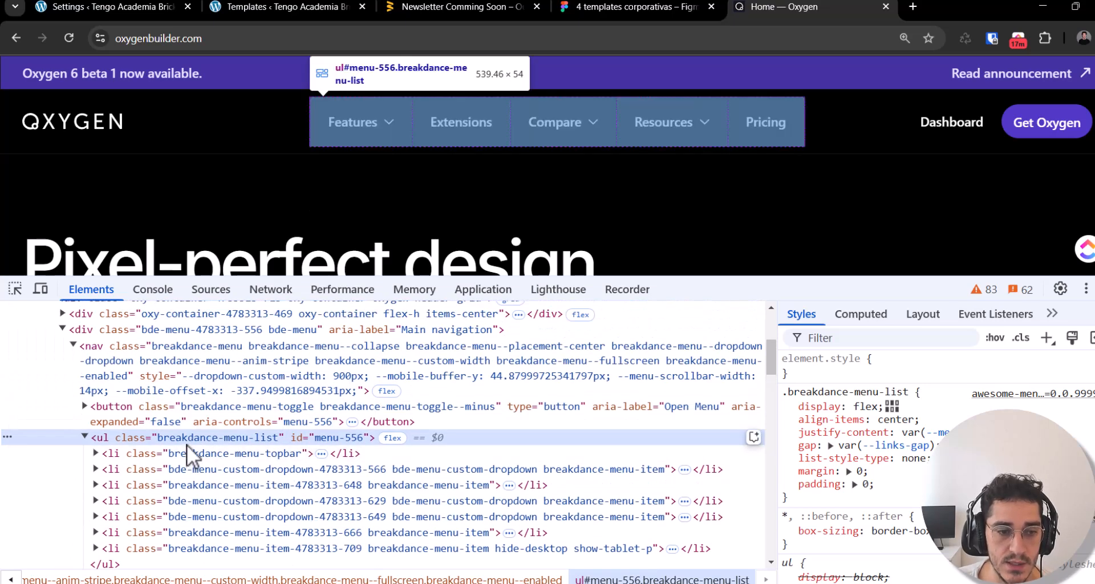
left_click(85, 437)
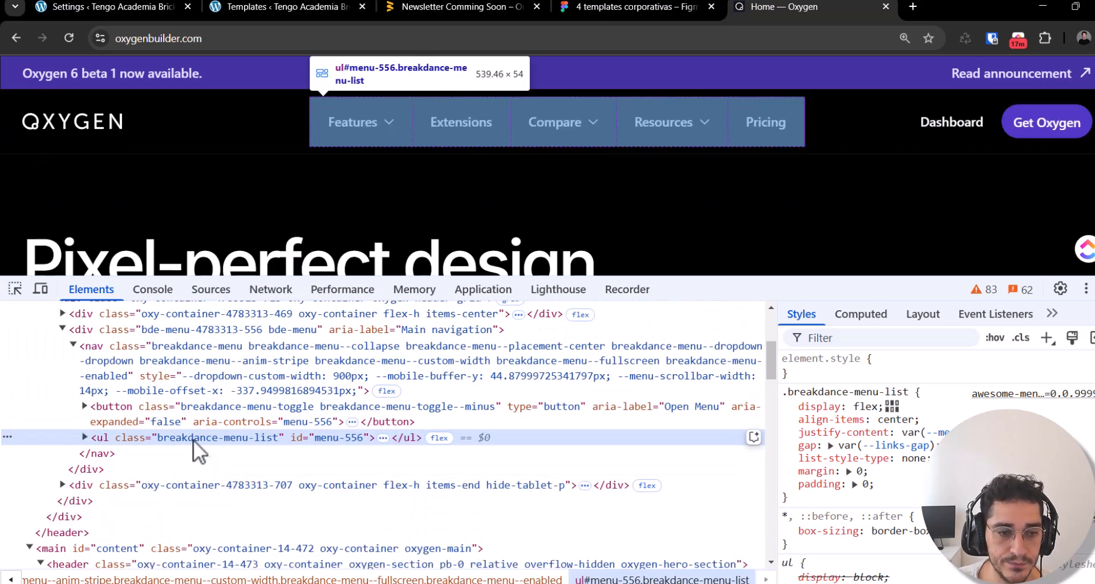
left_click(63, 329)
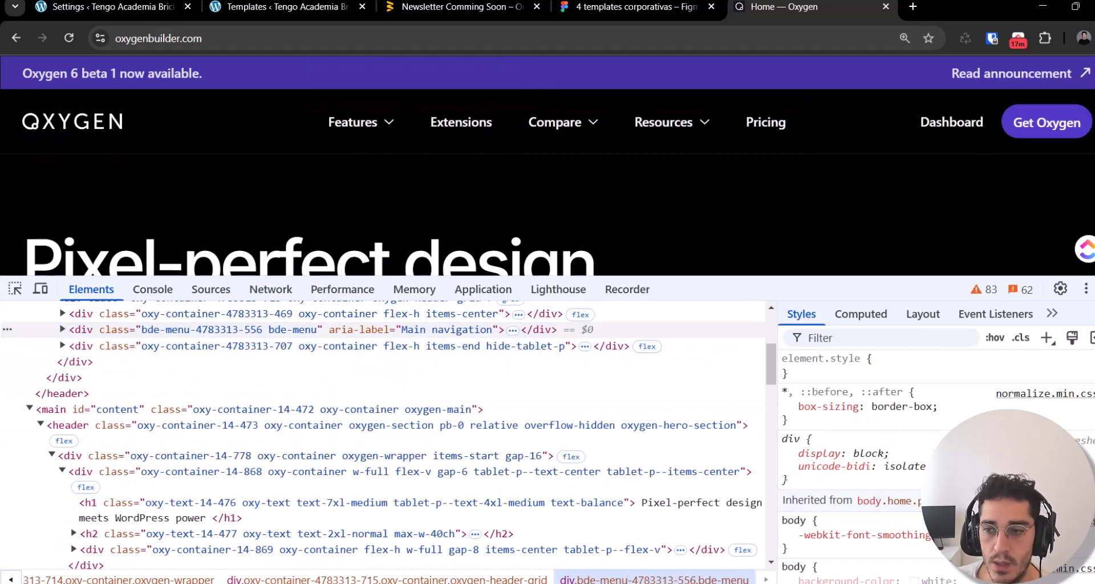
key("F12")
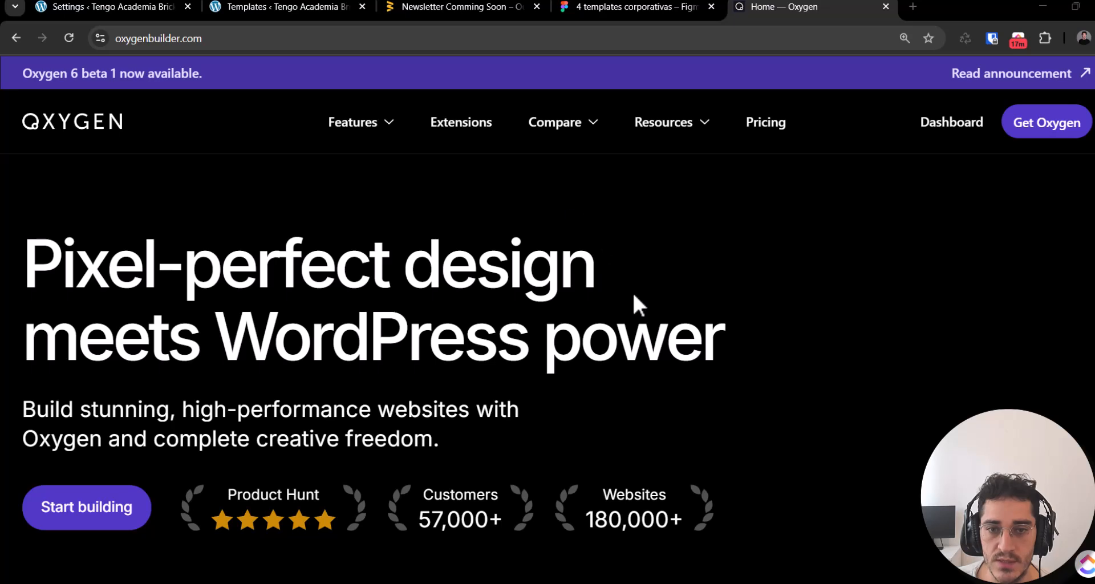
Step: Switch to the Figma header design and examine its logo, navigation links and CONTACT button
left_click(453, 7)
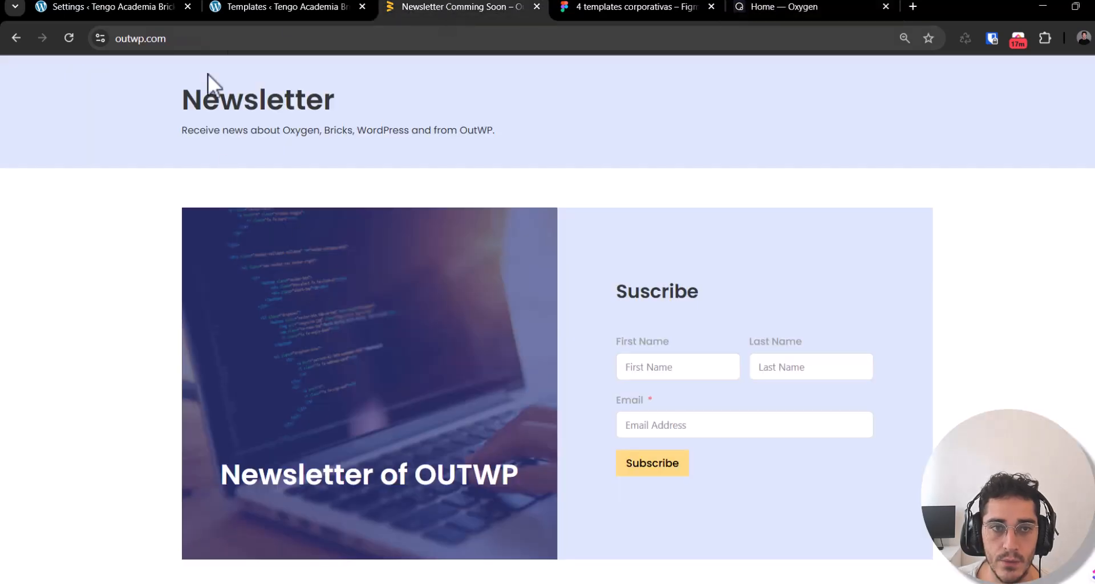
left_click(667, 8)
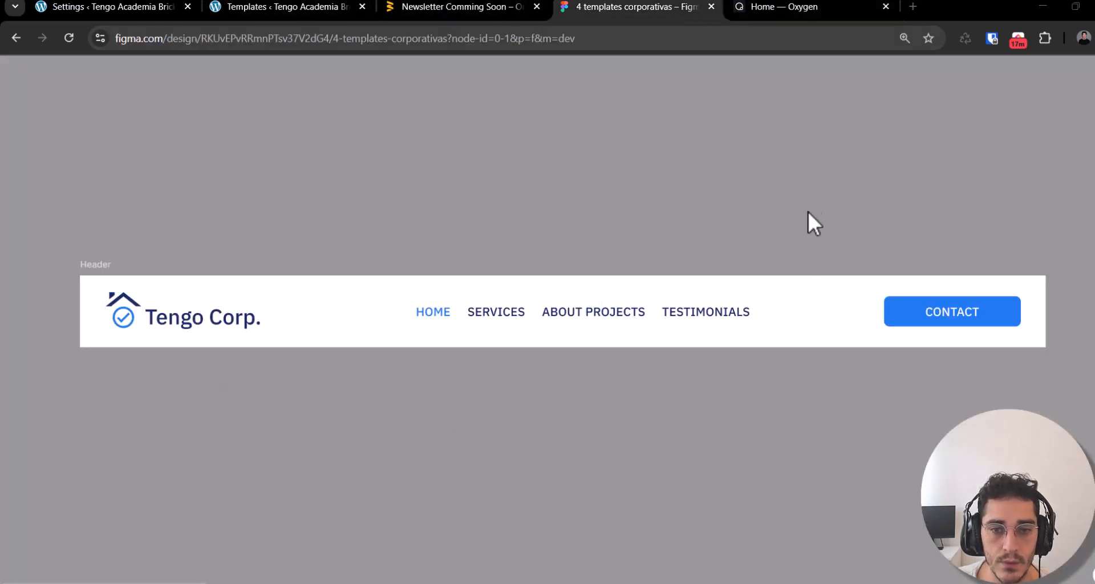
left_click(197, 321)
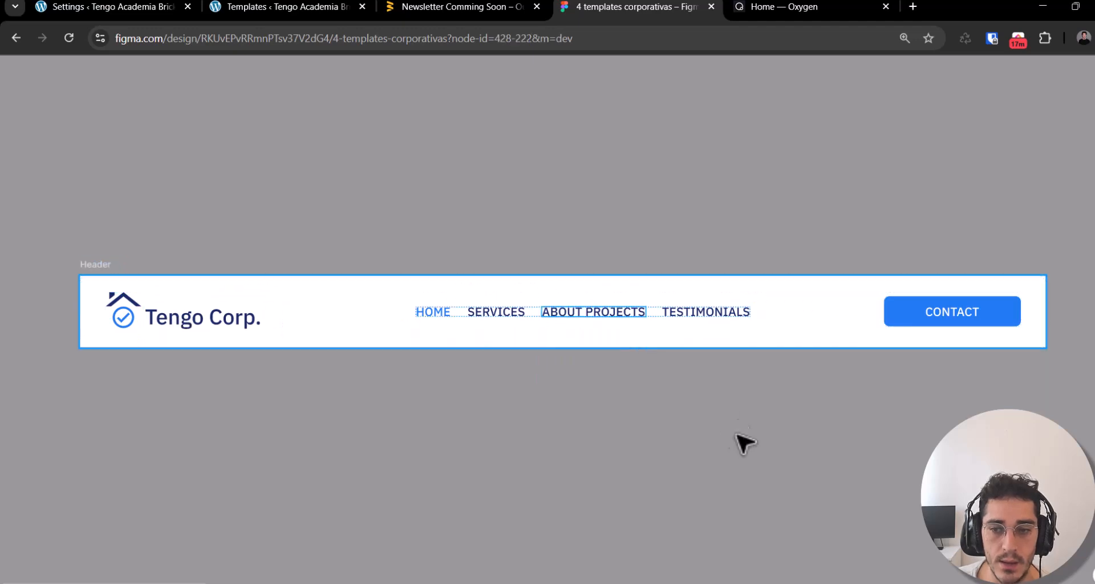
left_click(520, 450)
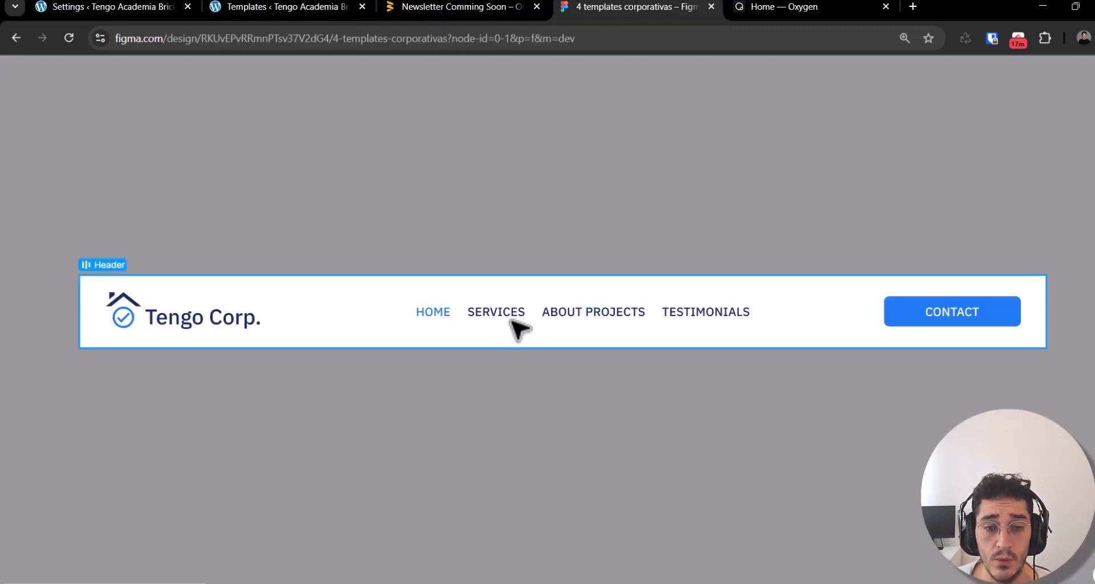
left_click(518, 325)
left_click(387, 368)
left_click(440, 335)
left_click(565, 320)
left_click(677, 320)
left_click(894, 320)
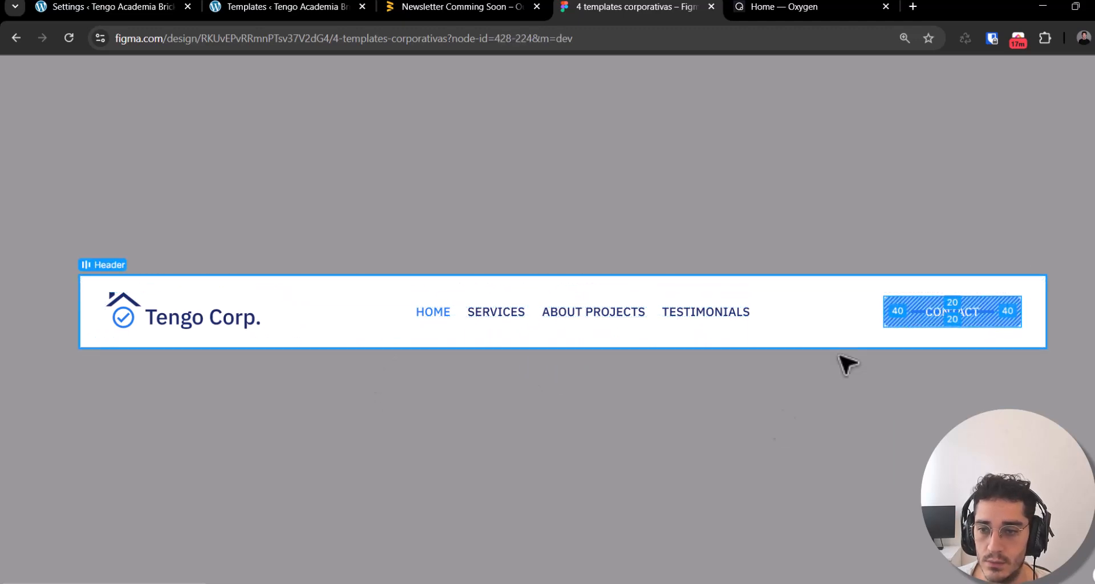
double_click(163, 322)
left_click(410, 374)
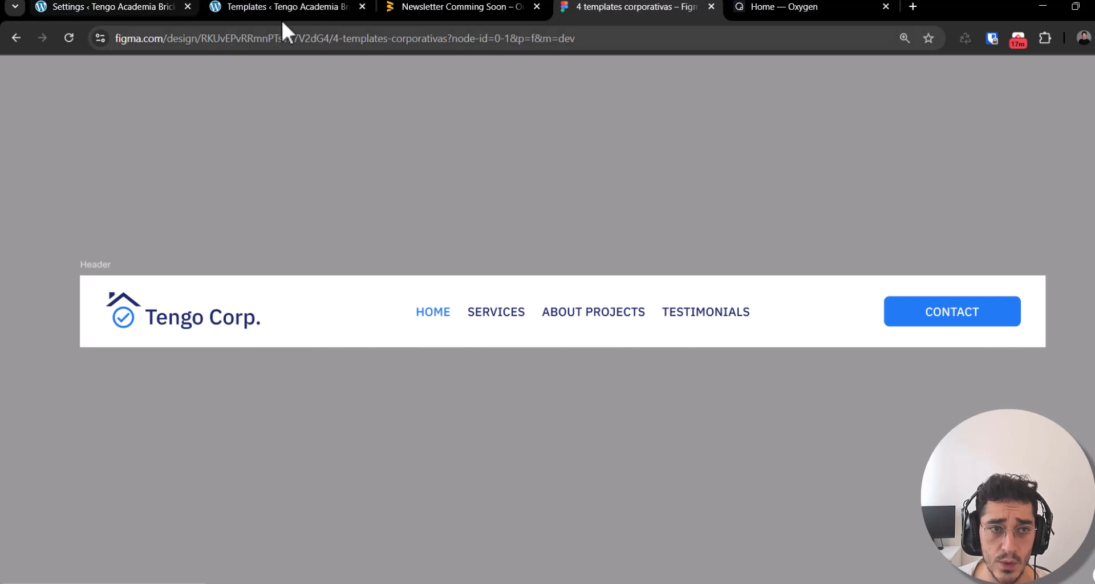
Step: Switch to the OutWP website and look over its newsletter heading, description and subscription form
left_click(245, 6)
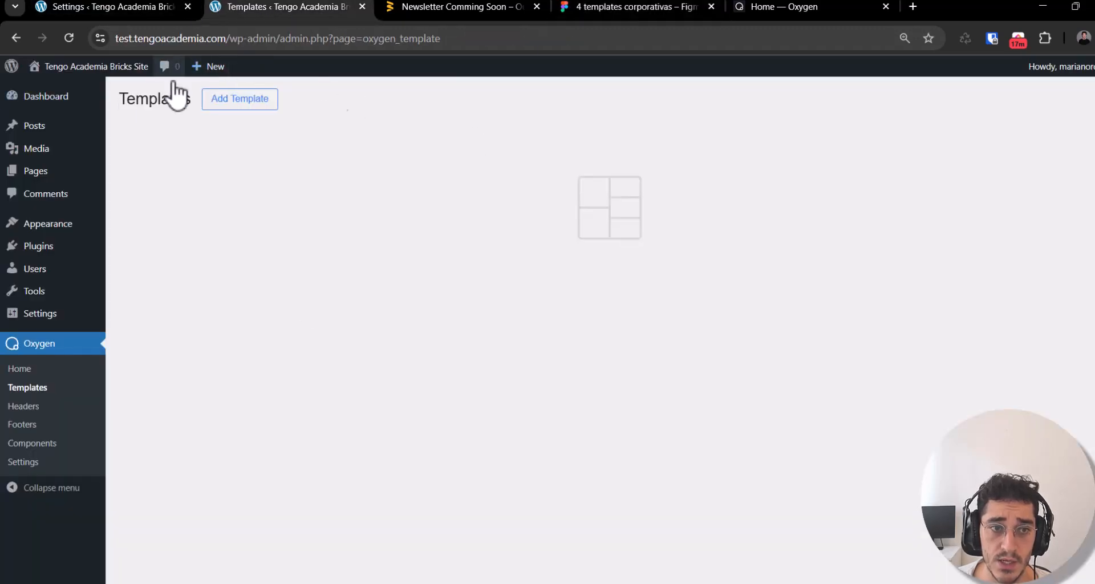
left_click(632, 7)
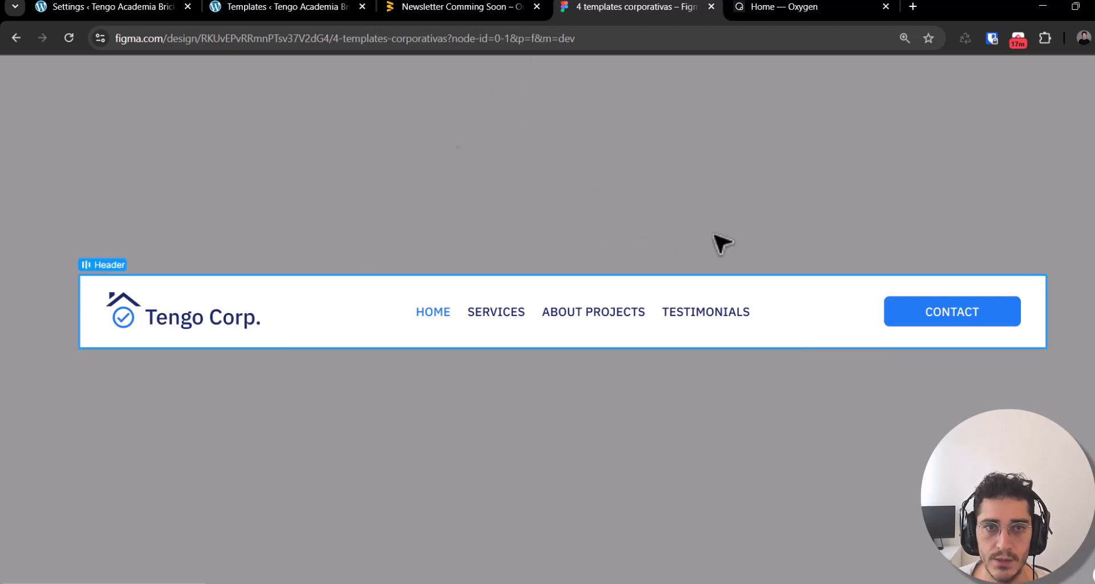
left_click(431, 6)
double_click(254, 162)
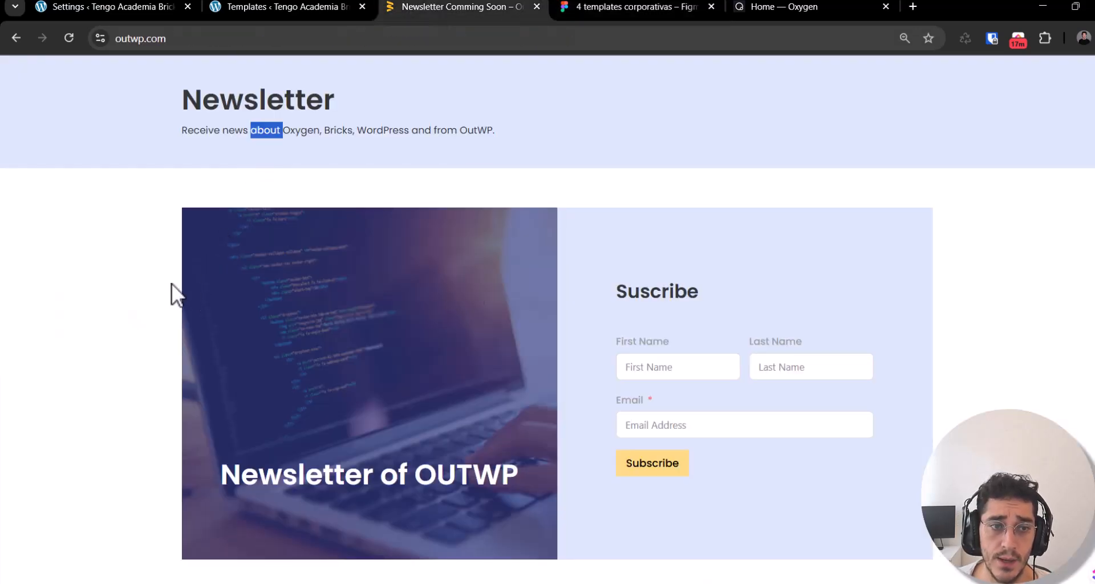
left_click(218, 141)
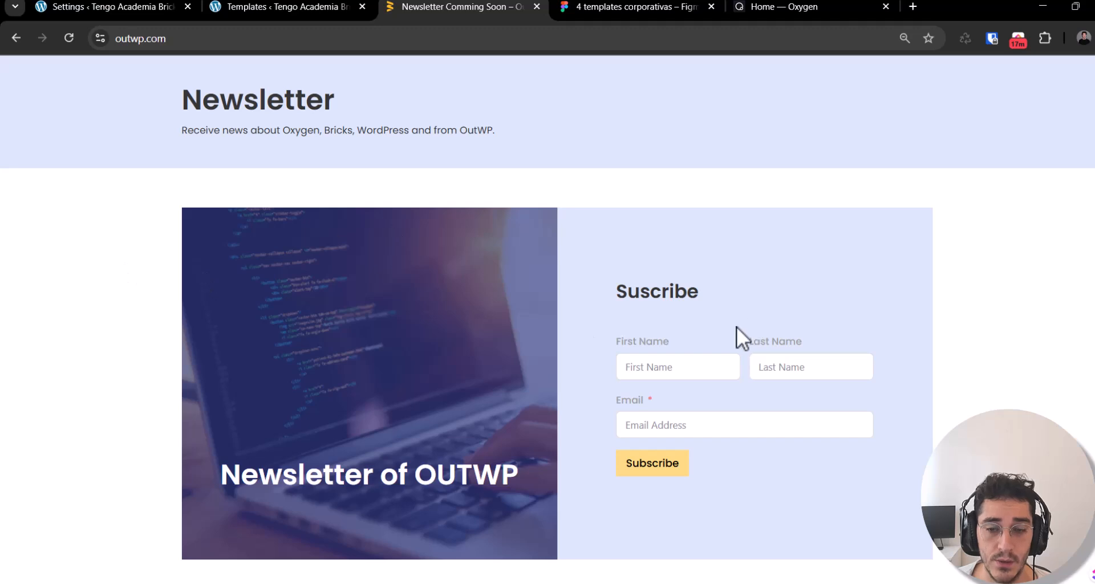
left_click(801, 370)
left_click(304, 127)
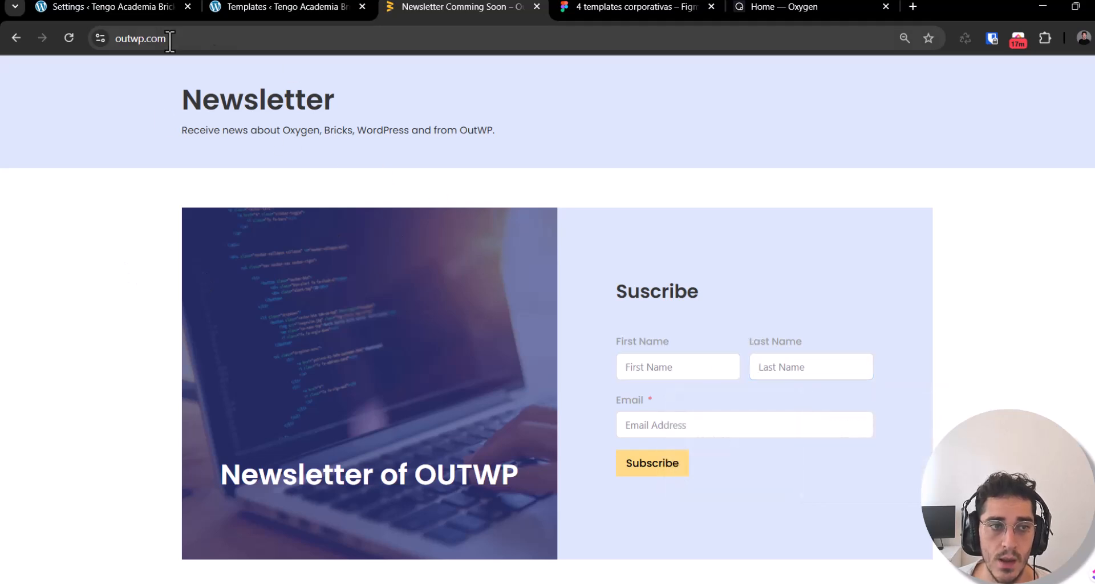
left_click_drag(165, 97, 553, 159)
left_click(508, 210)
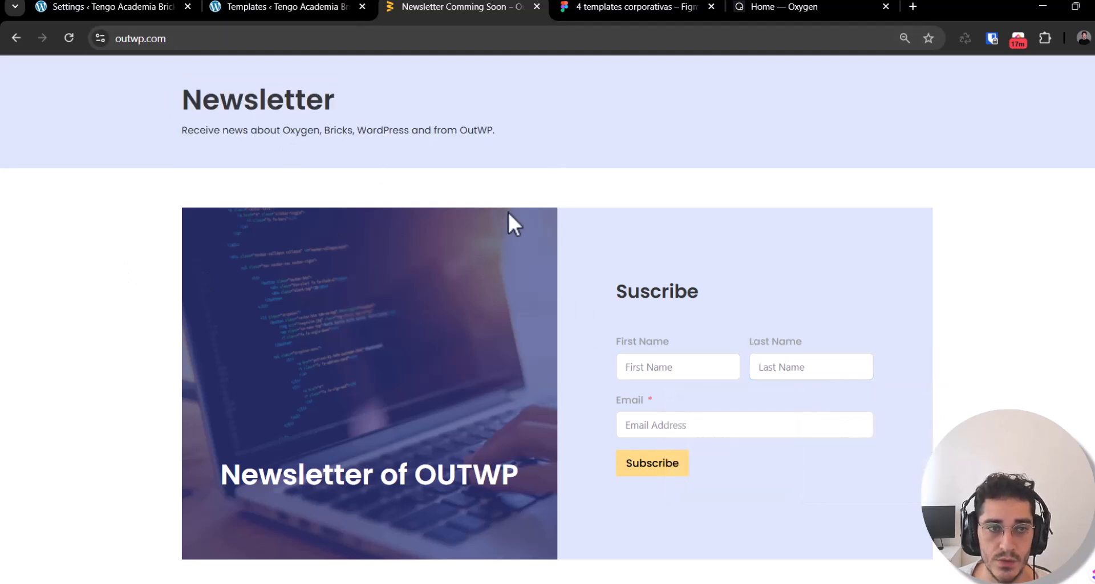
left_click(165, 39)
left_click(155, 39)
left_click(238, 221)
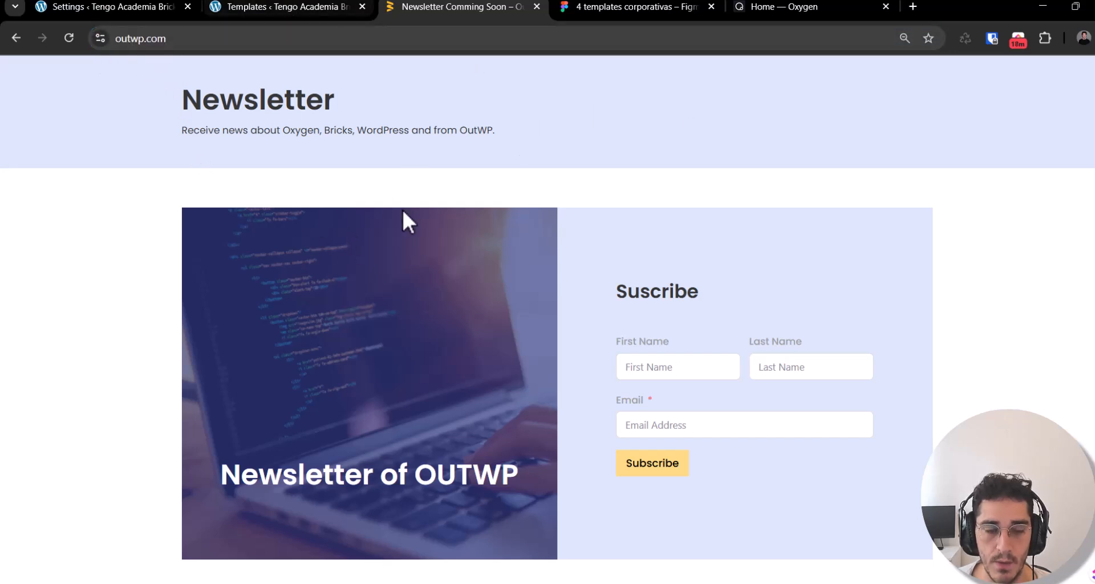
Step: Return to the WordPress admin and view Oxygen's Headers and Templates lists
left_click(280, 7)
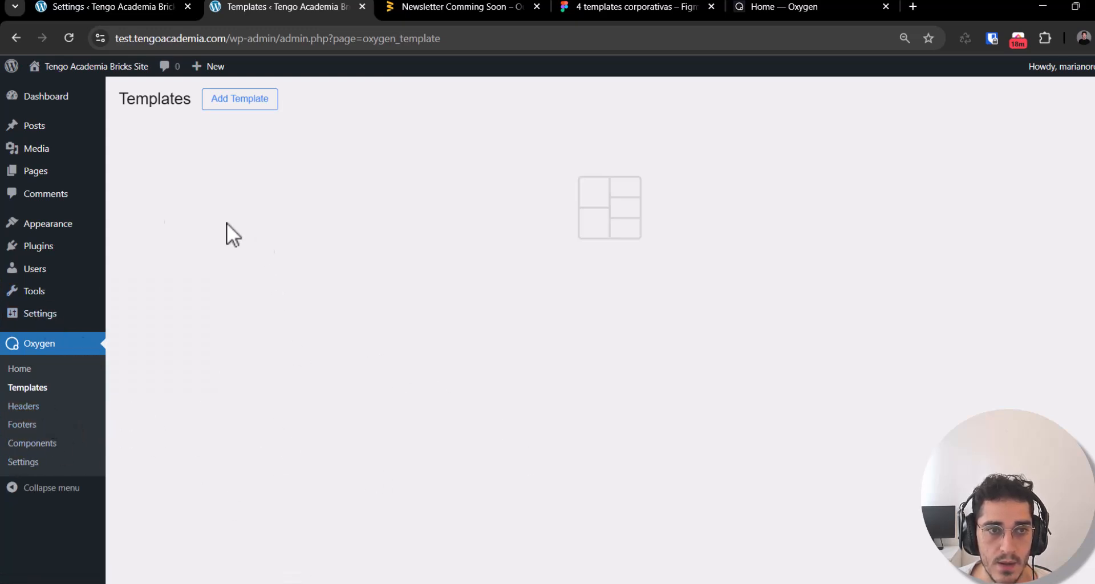
left_click(37, 406)
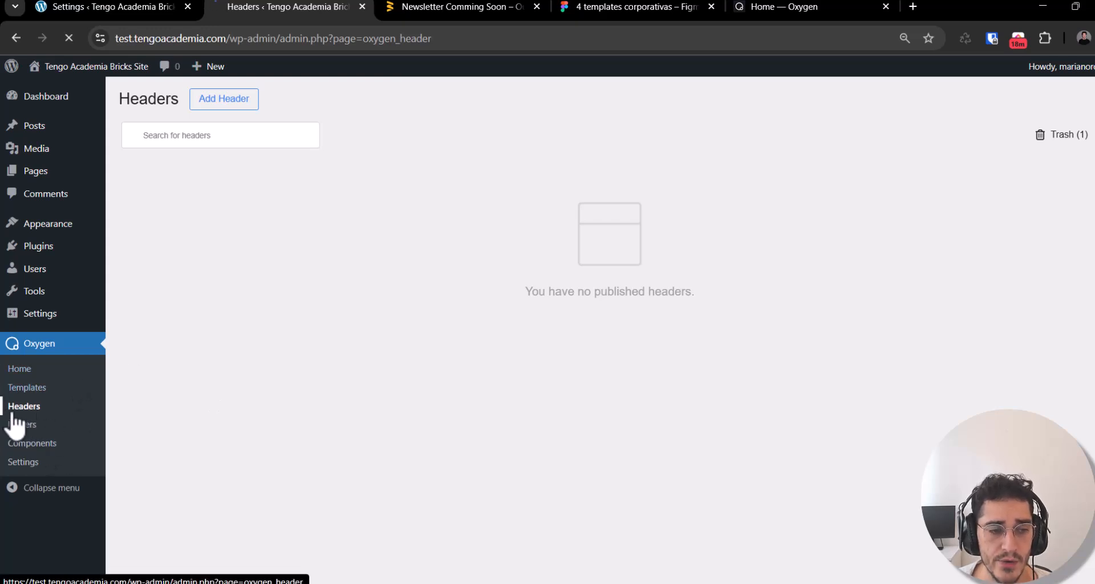
left_click(33, 394)
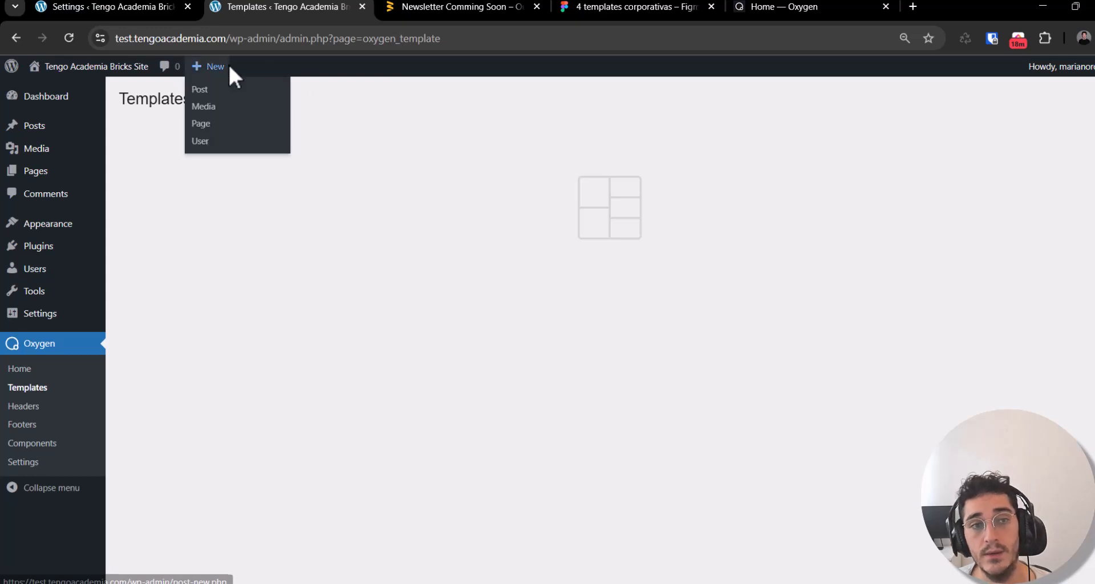
Step: Start adding a header in Oxygen's Headers section and open its location choices
left_click(31, 406)
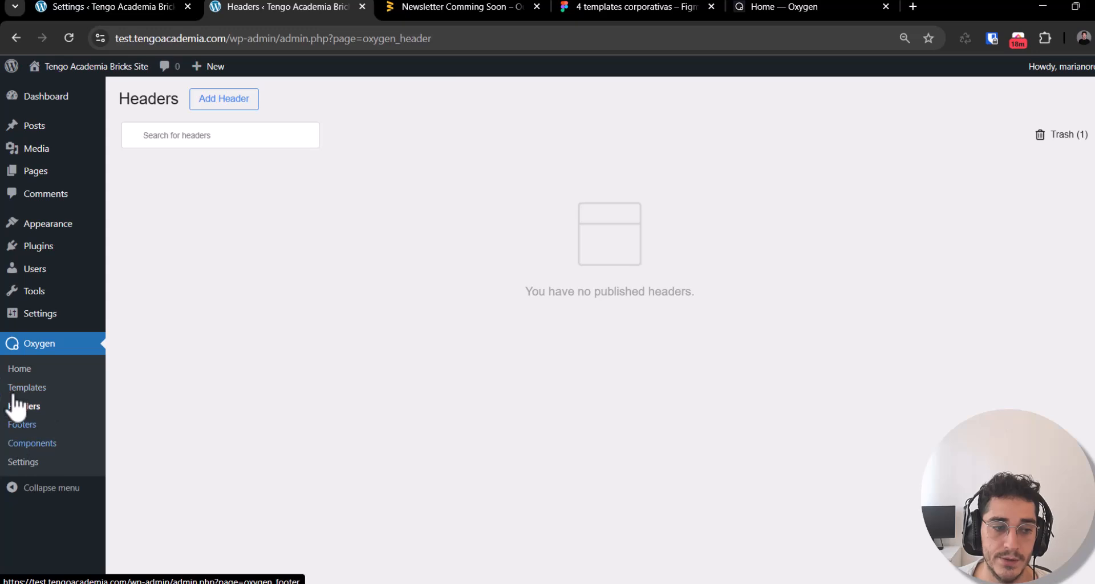
left_click(246, 102)
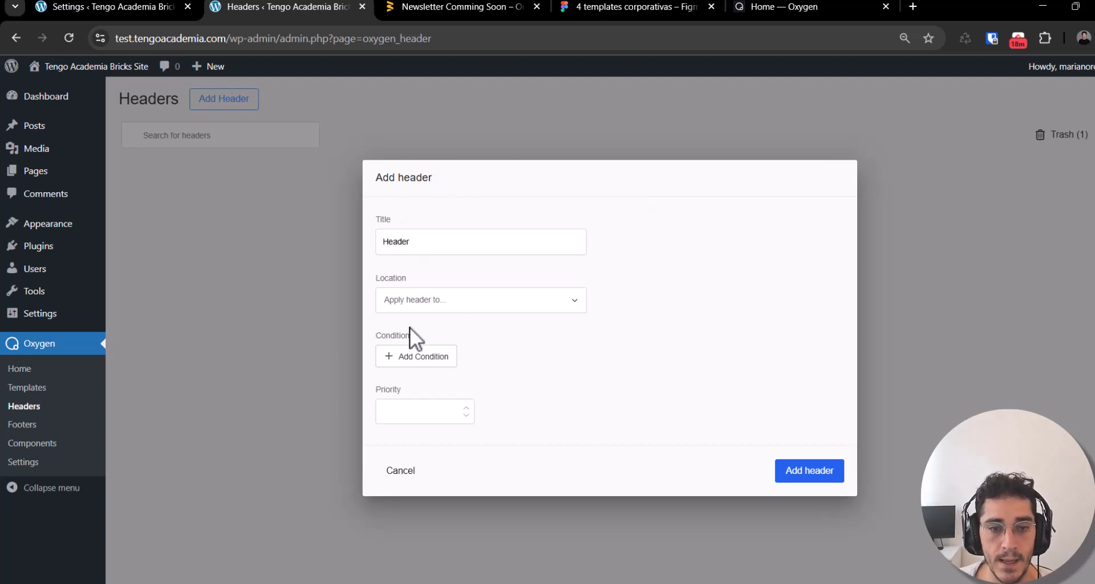
left_click(404, 308)
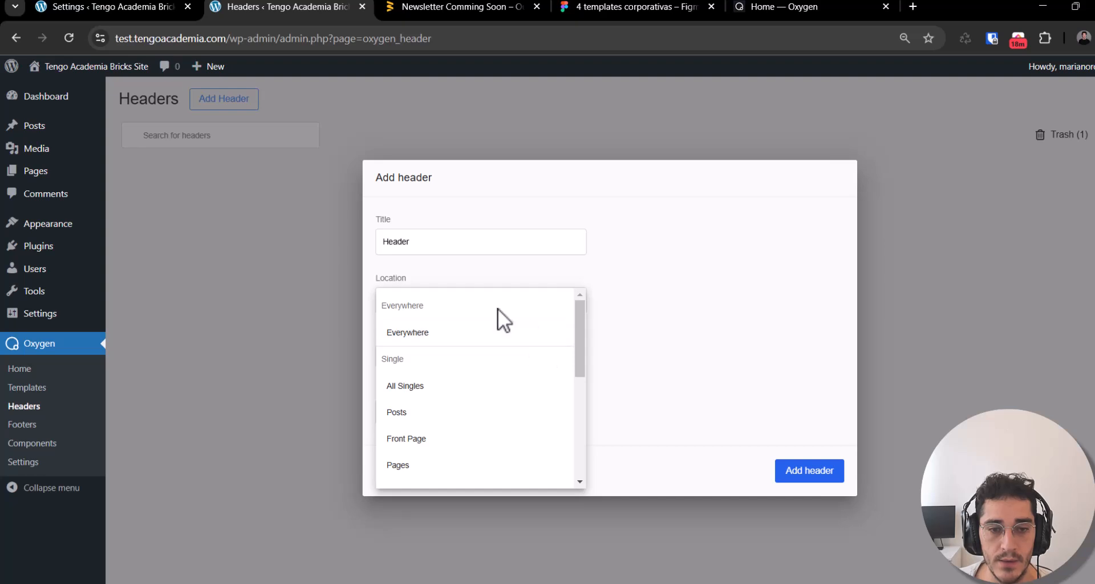
Step: Pin the OutWP newsletter page's browser tab
left_click(482, 7)
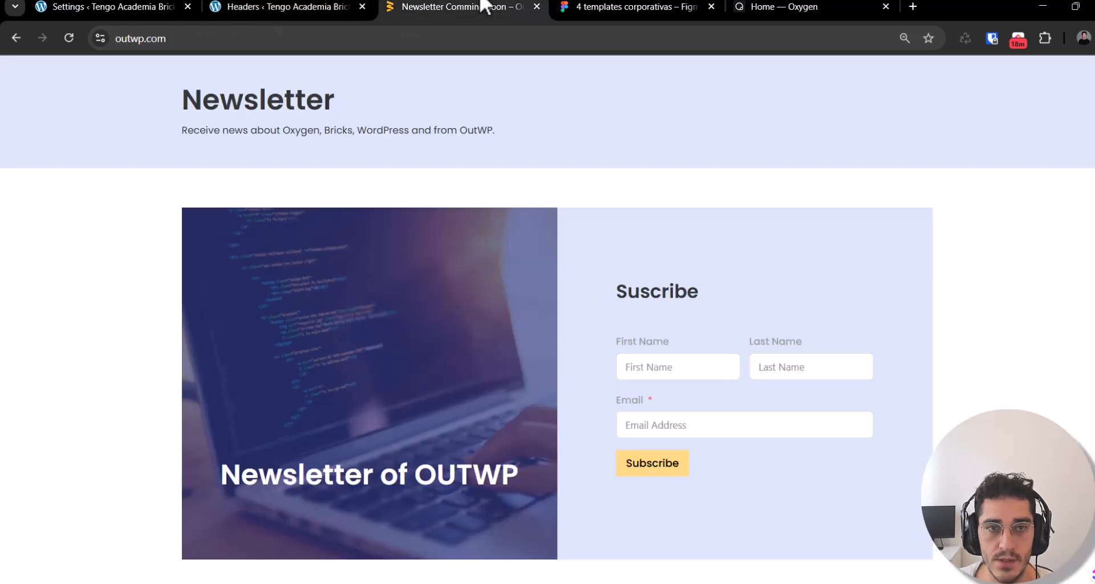
left_click(582, 6)
right_click(452, 7)
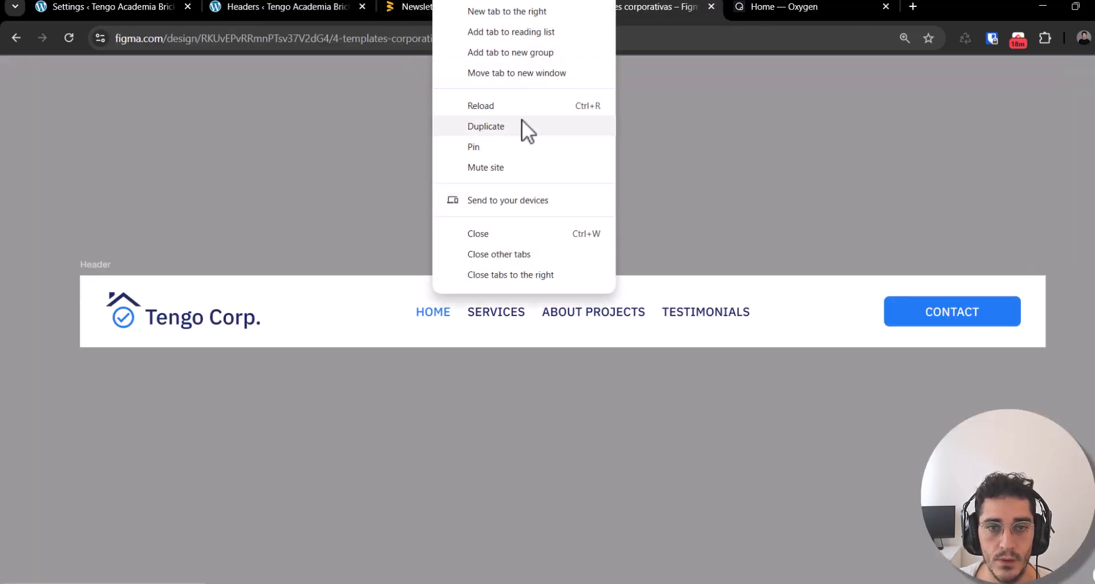
left_click(456, 232)
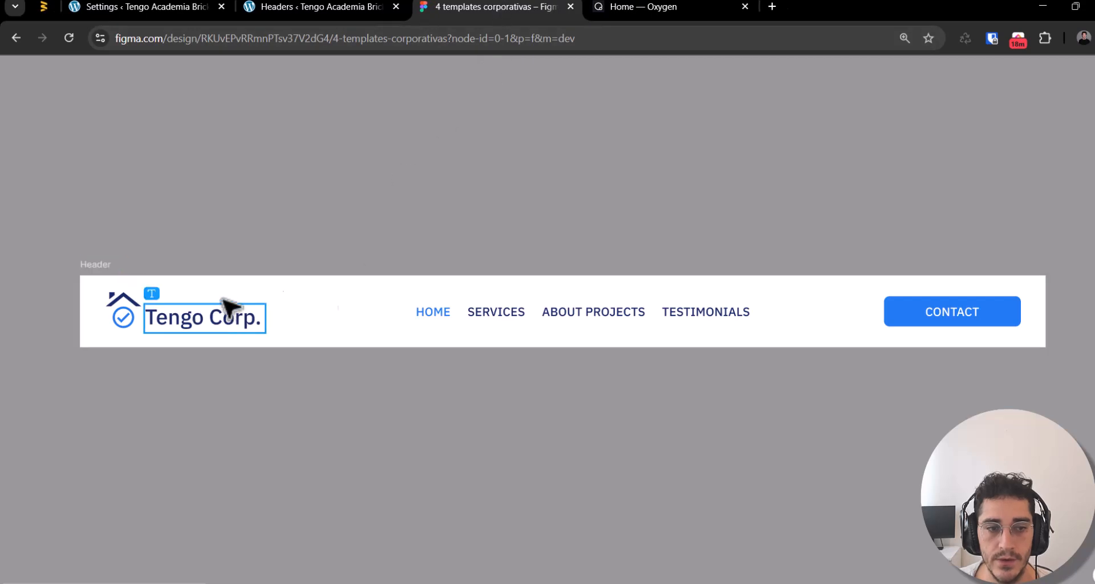
Step: Return to the WordPress admin, set the new header's location to Everywhere, and look over the other location options
left_click(302, 6)
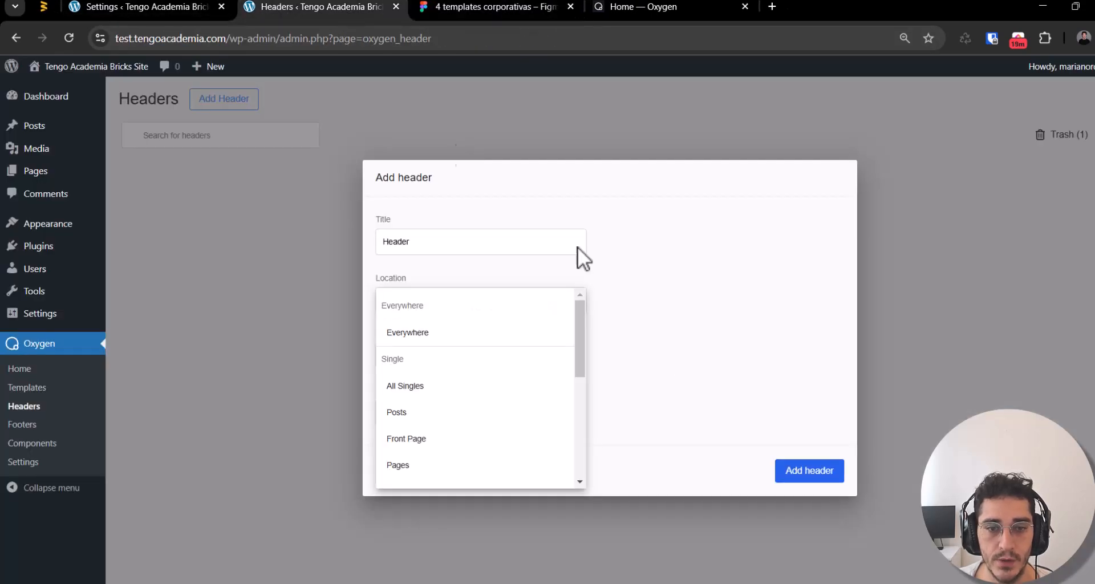
left_click(611, 245)
left_click(472, 301)
left_click(432, 338)
left_click(447, 302)
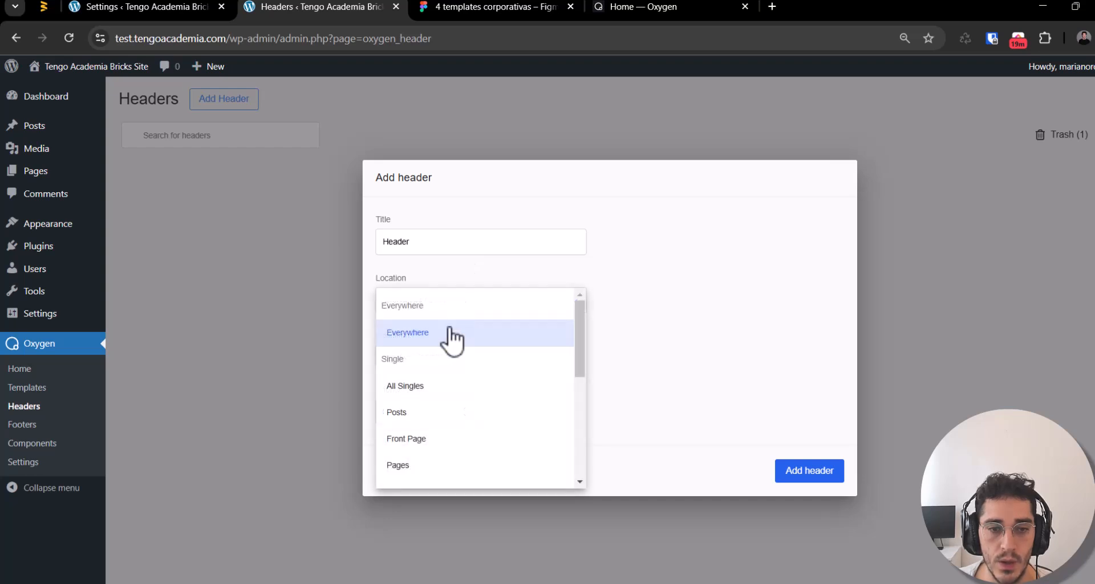
scroll(410, 380, "down", 2)
scroll(410, 389, "down", 4)
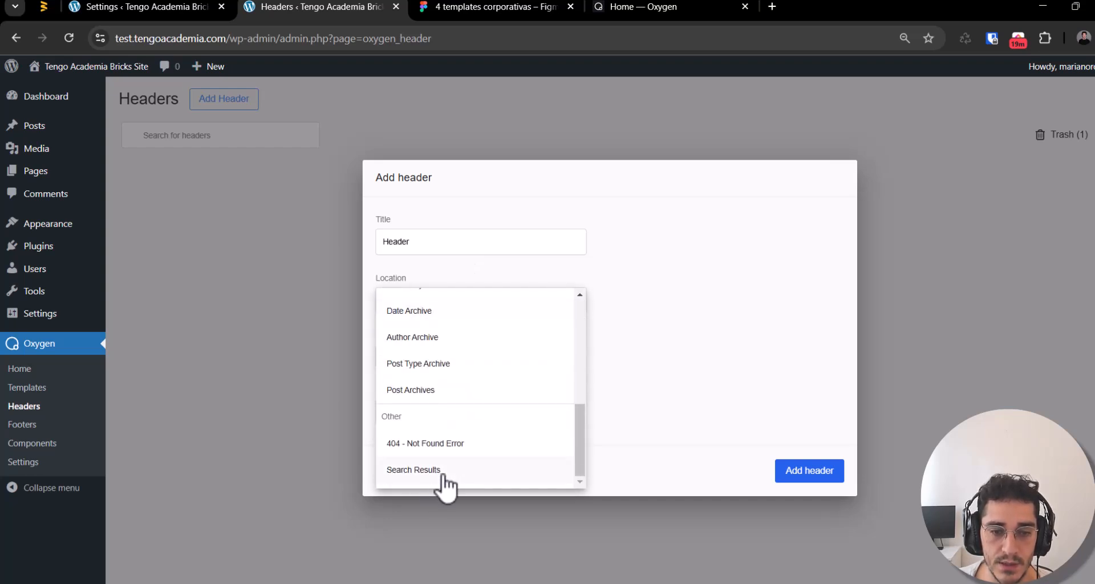
scroll(445, 481, "up", 8)
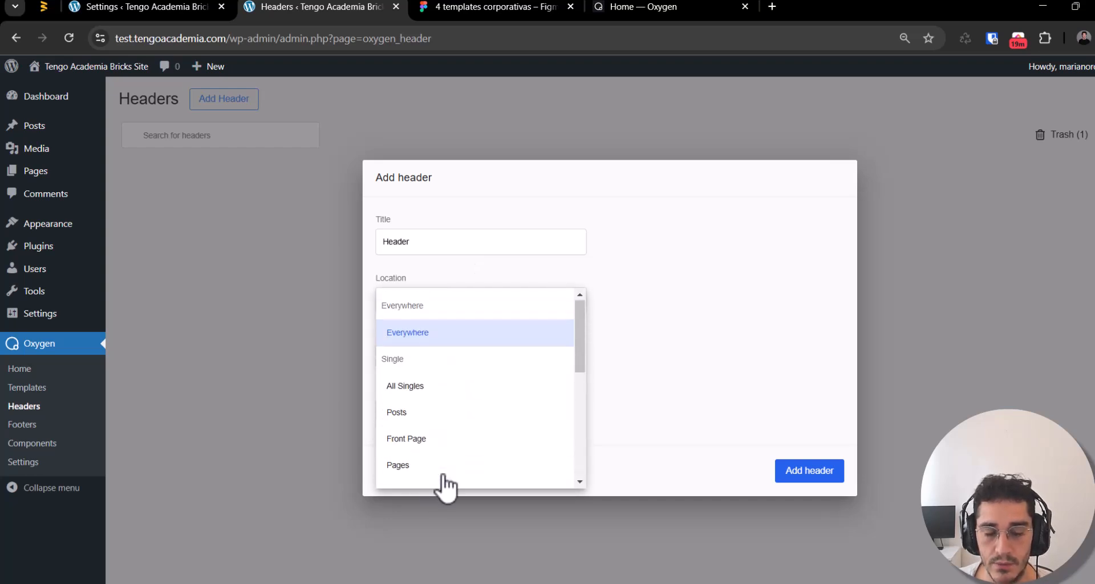
left_click(742, 296)
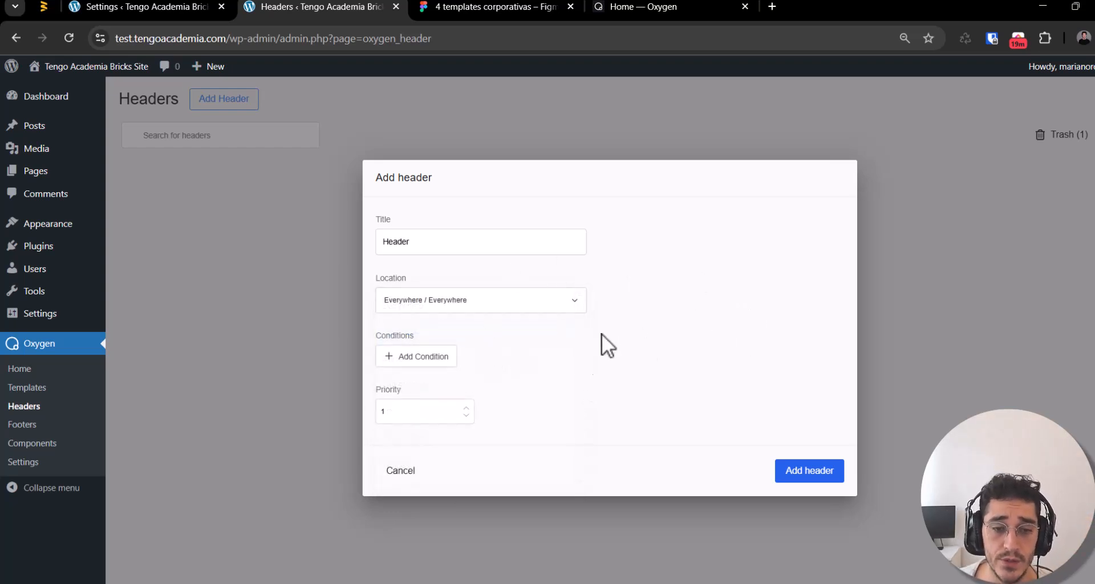
Step: Look over the condition types available for the new header and remove the empty condition
left_click(421, 357)
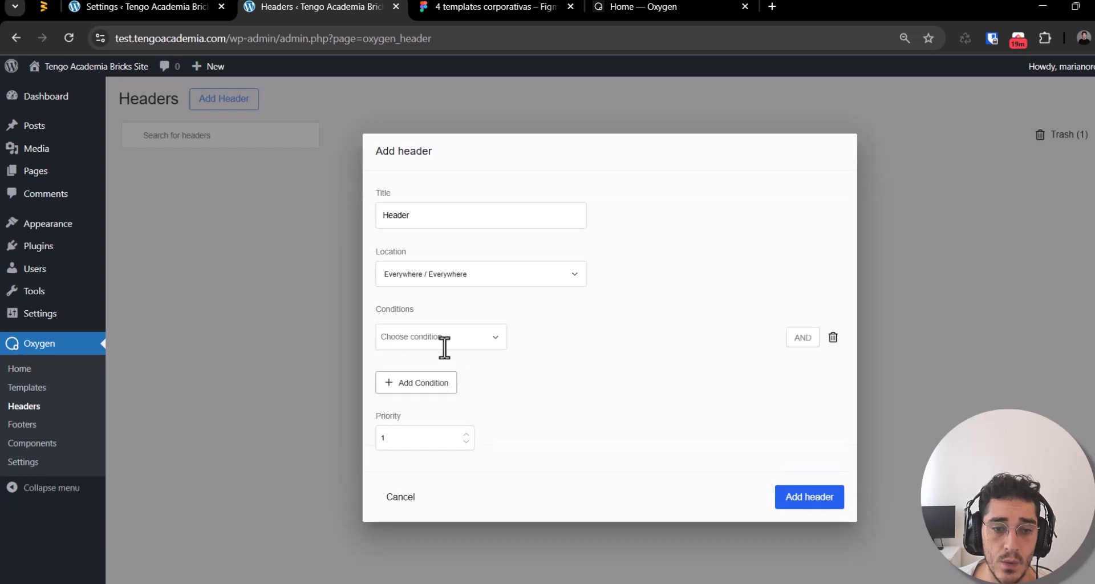
left_click(466, 340)
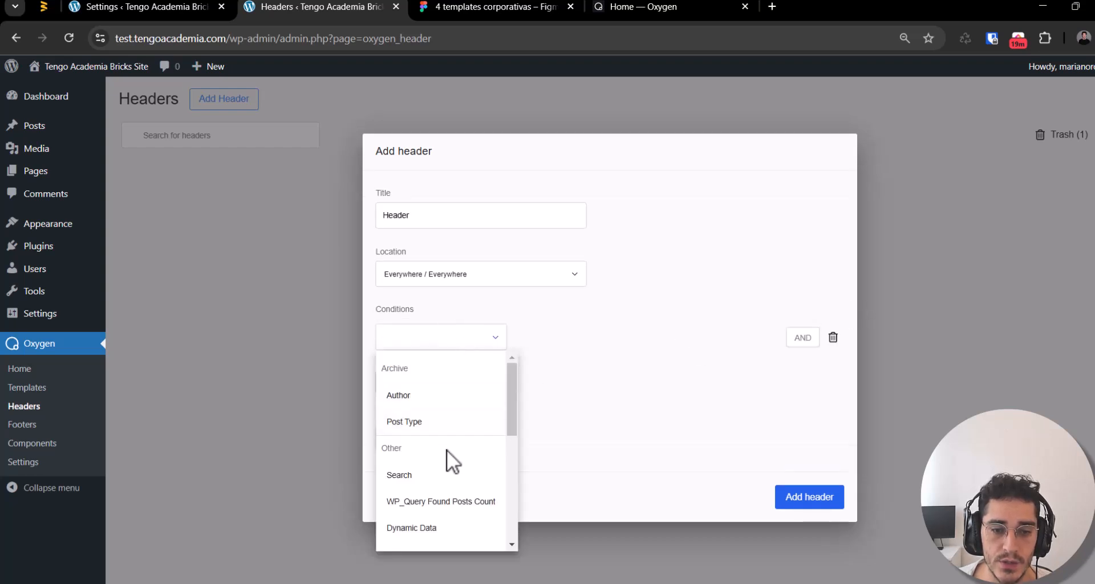
scroll(446, 456, "down", 4)
scroll(448, 493, "up", 4)
left_click(703, 322)
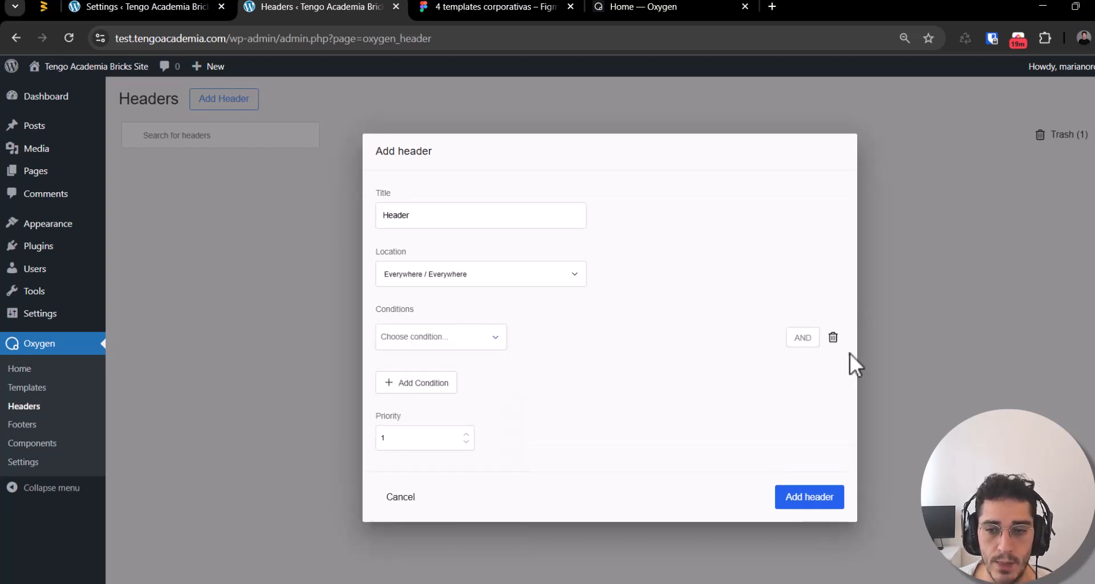
left_click(832, 337)
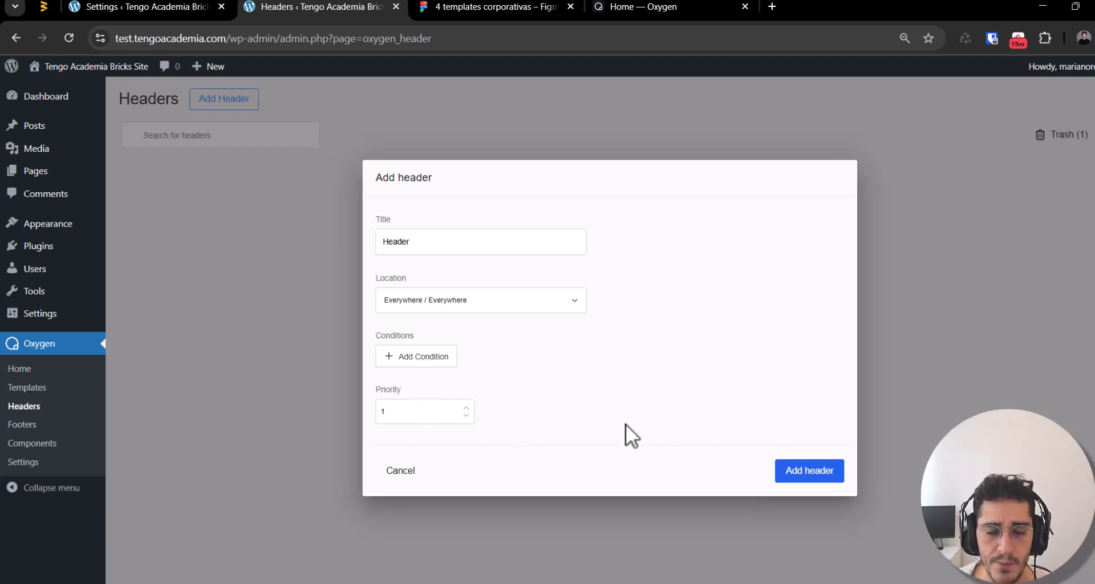
Step: Create the header with priority 1 and open it for editing in Oxygen
left_click(804, 477)
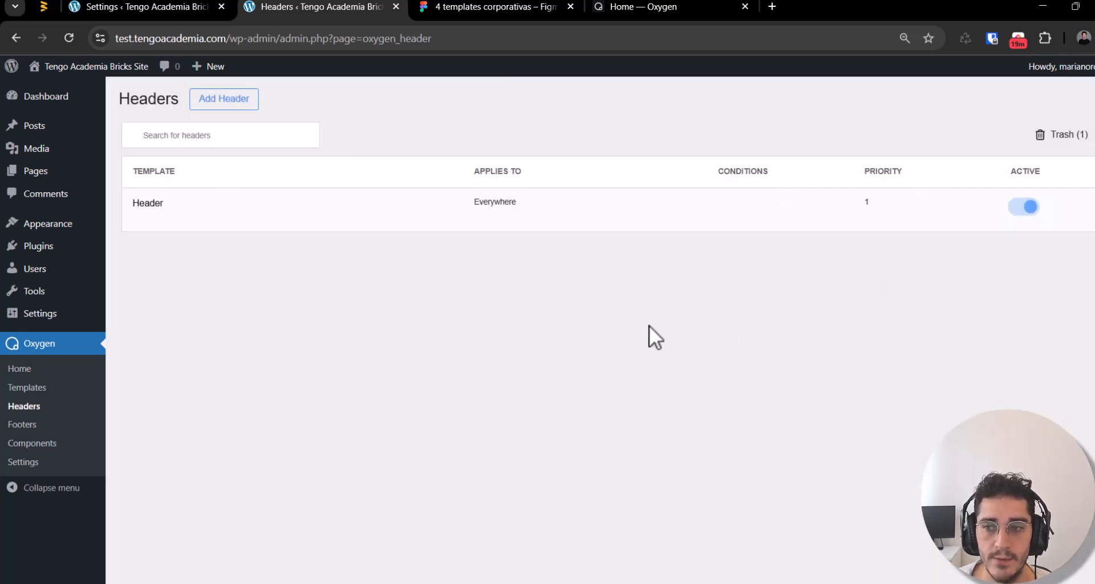
mouse_move(217, 219)
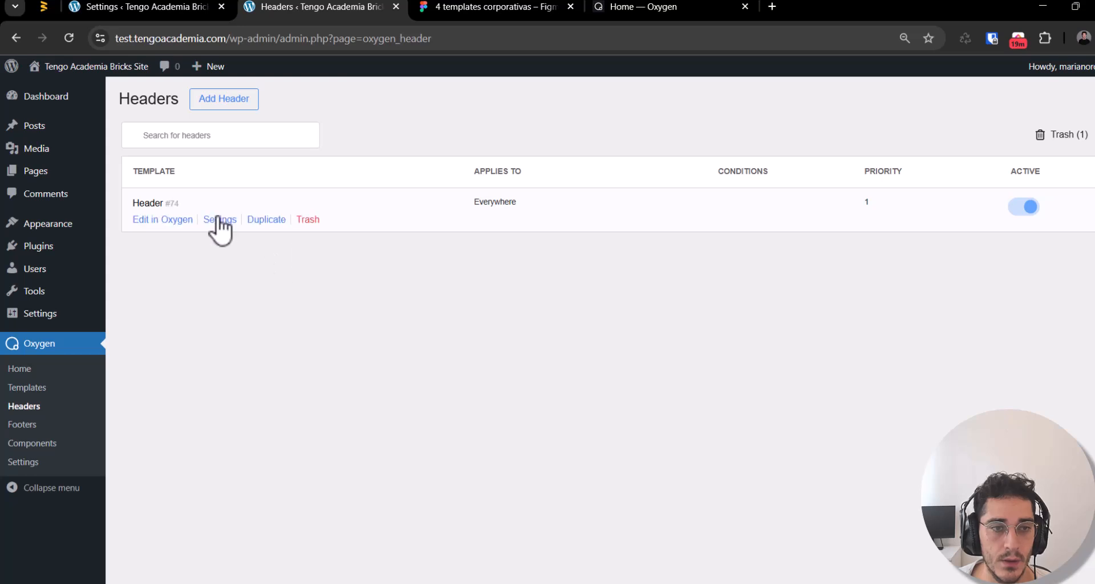
left_click(170, 219)
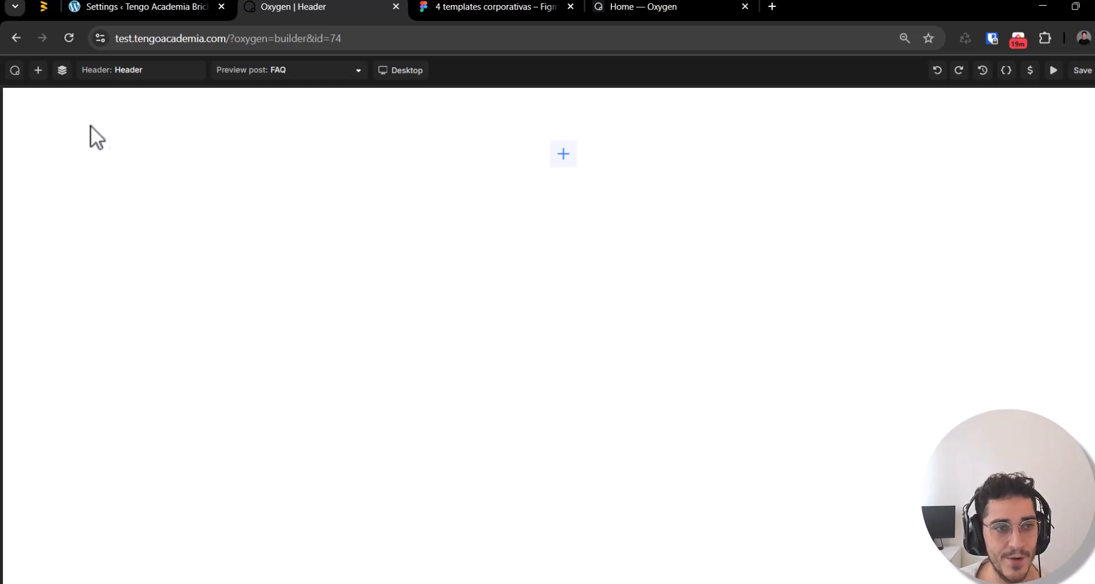
Step: Look over the empty page structure and the Basic, Advanced, Dynamic and Other element categories
left_click(63, 70)
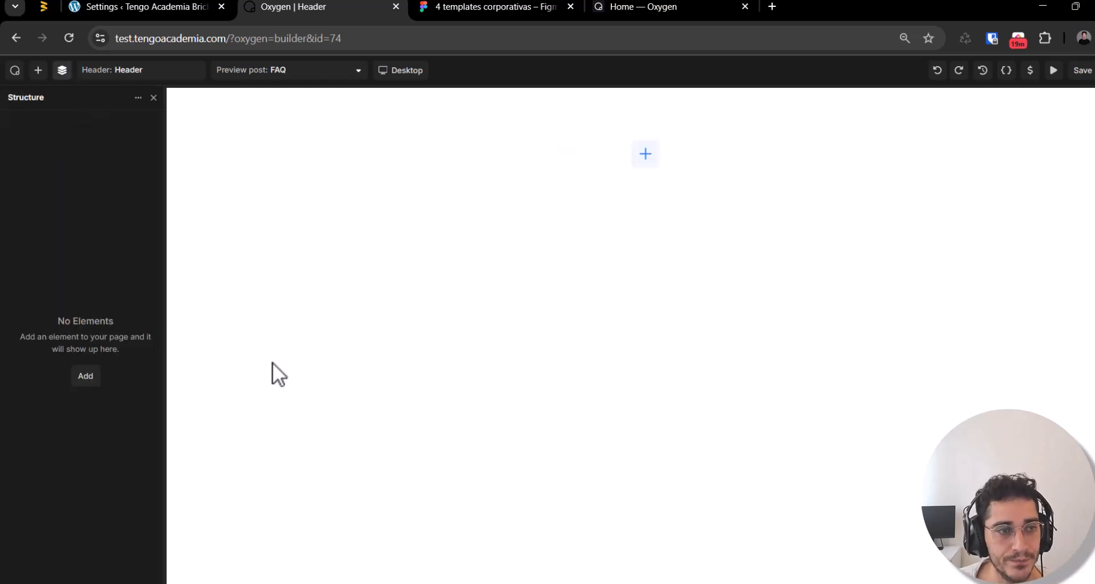
left_click(38, 71)
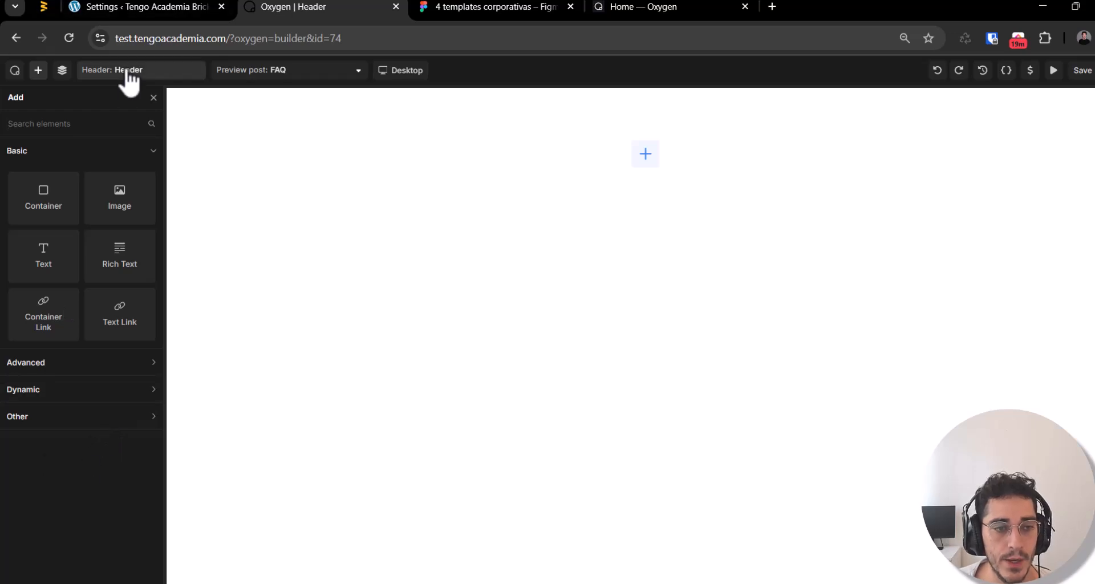
left_click(114, 365)
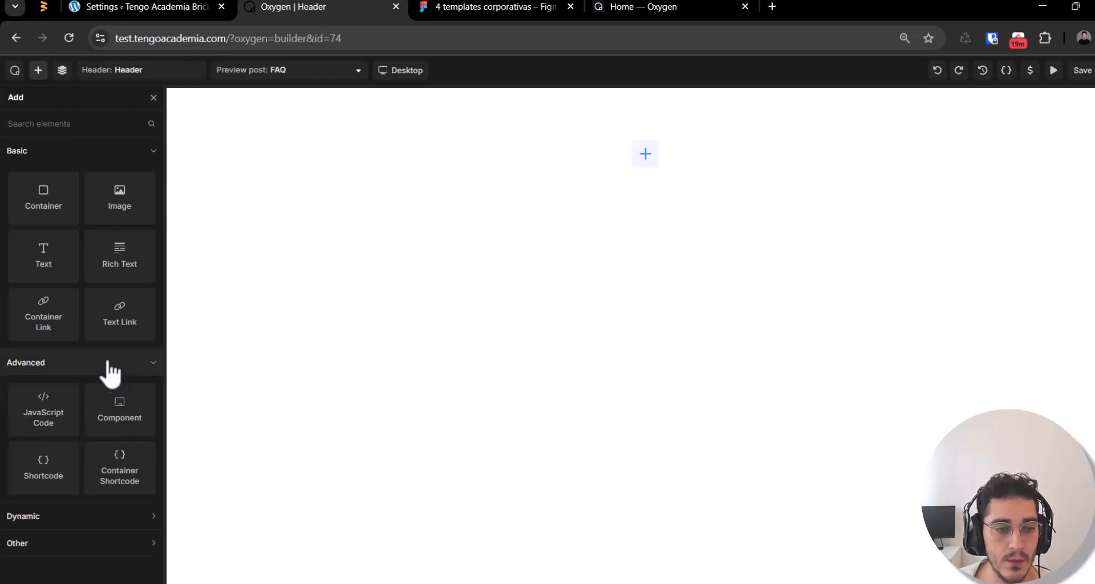
left_click(108, 516)
scroll(109, 513, "down", 2)
left_click(141, 578)
scroll(119, 448, "down", 3)
scroll(68, 468, "up", 5)
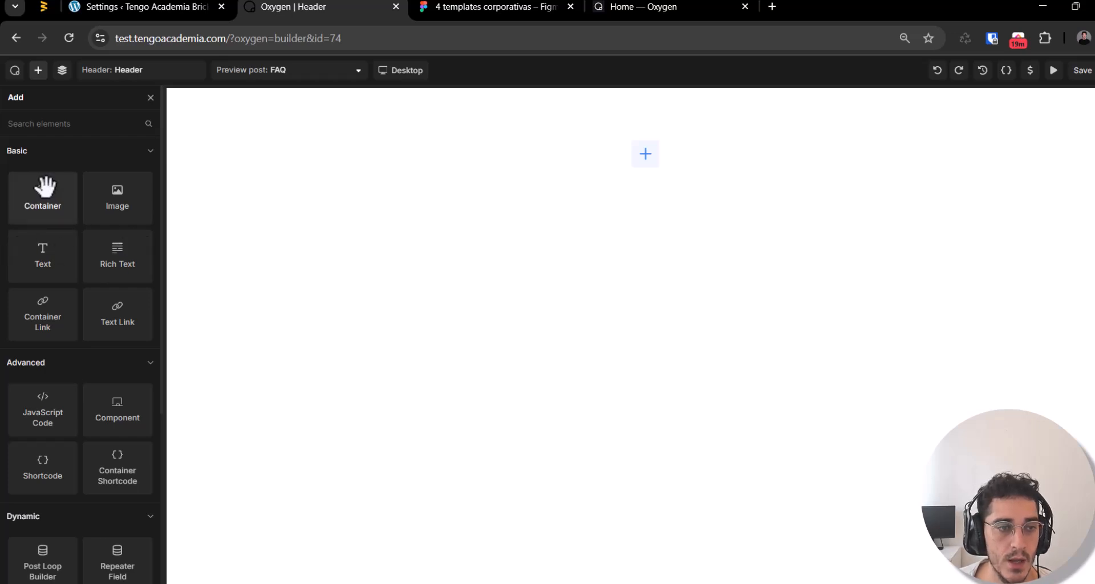
Step: Add a Container element to the empty template and set its HTML tag to header
left_click(37, 225)
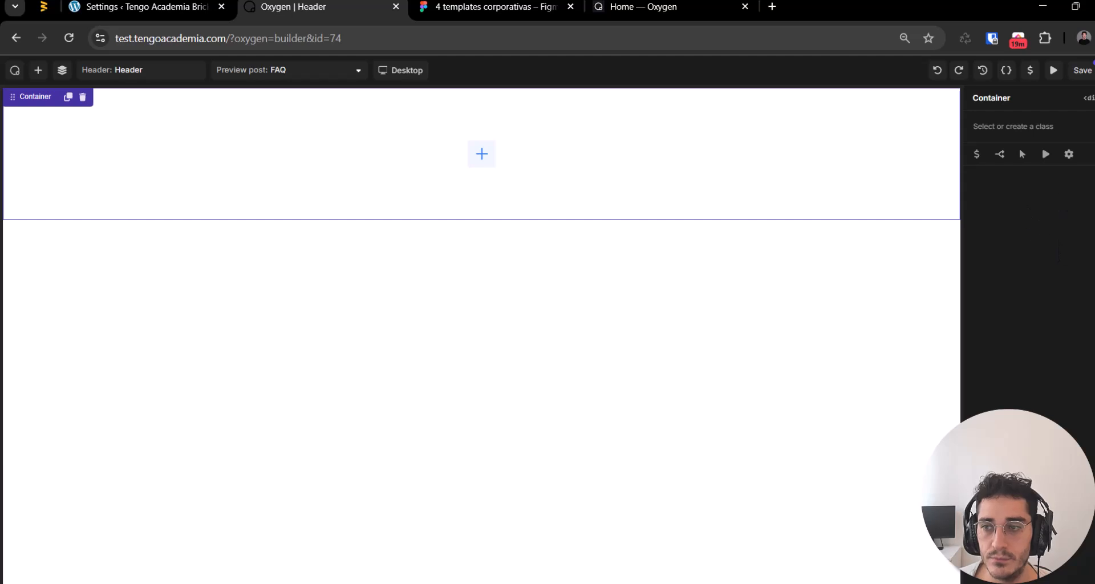
left_click(63, 71)
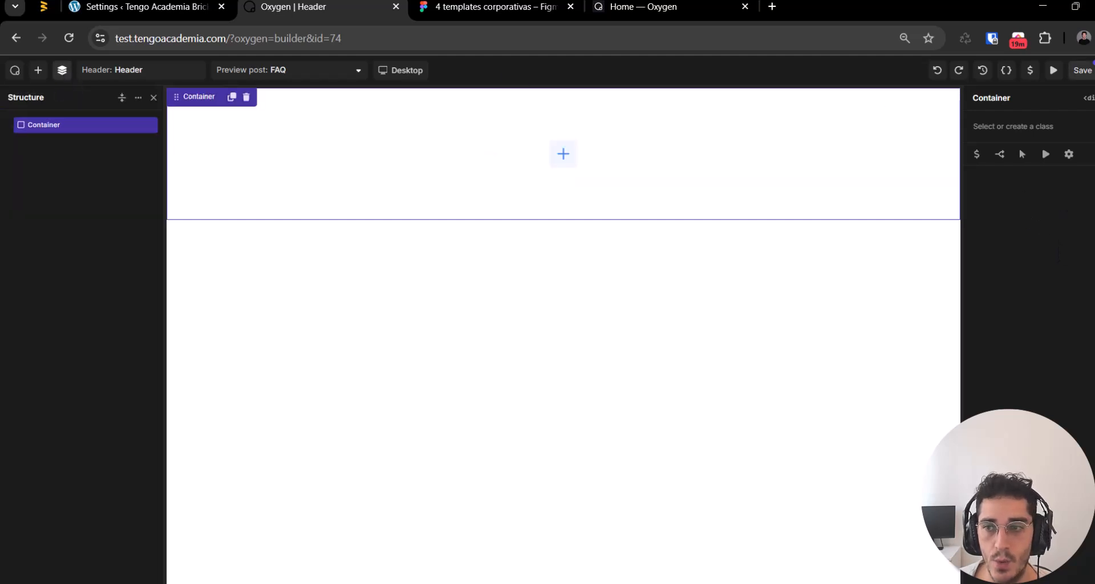
left_click(1086, 98)
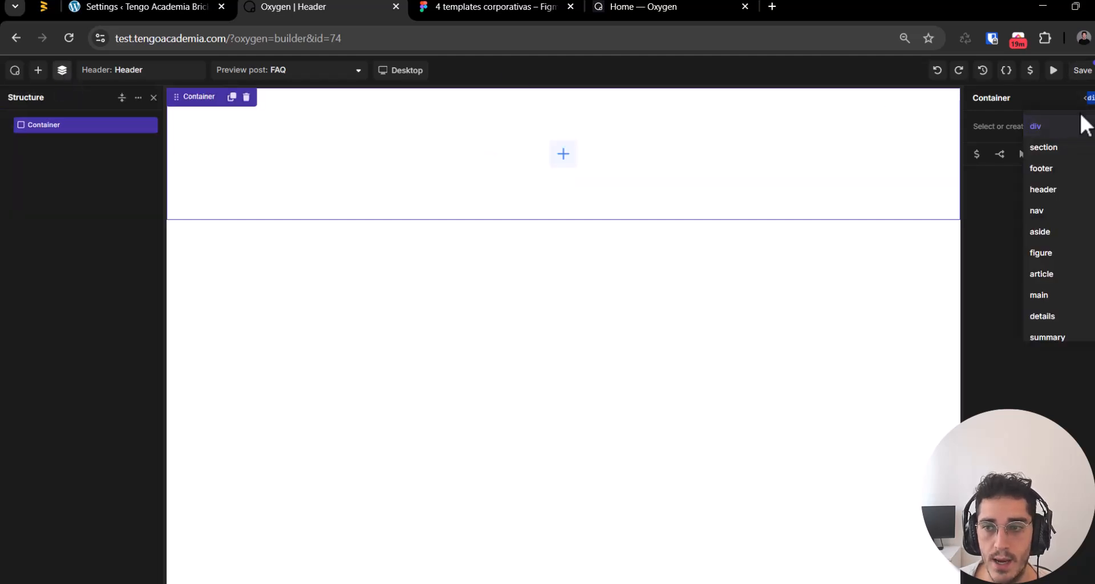
left_click(1042, 188)
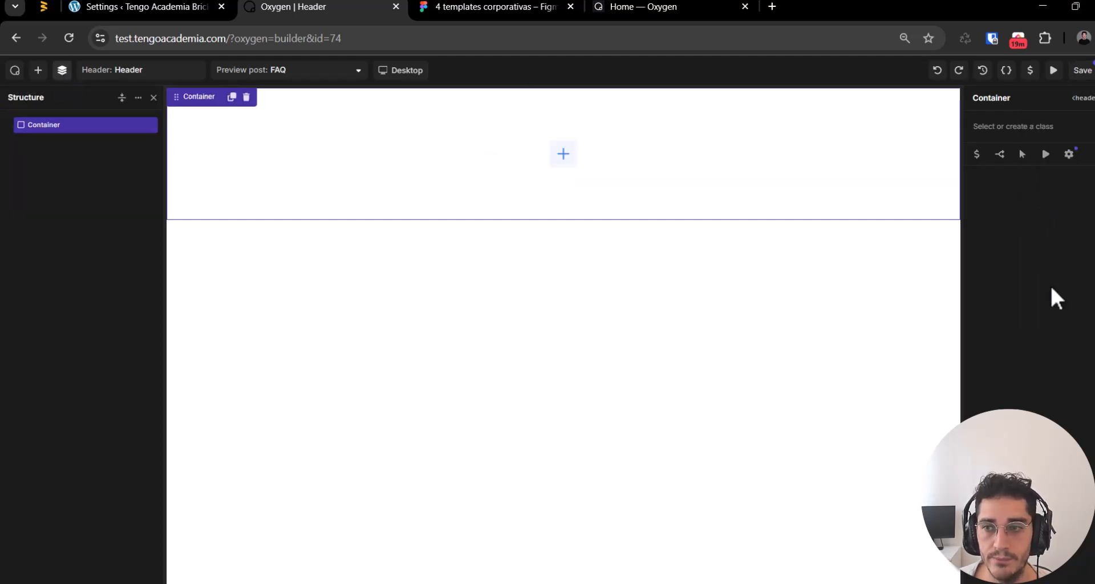
Step: Rename the container to Header and assign it a new class named header
double_click(44, 125)
type("ader")
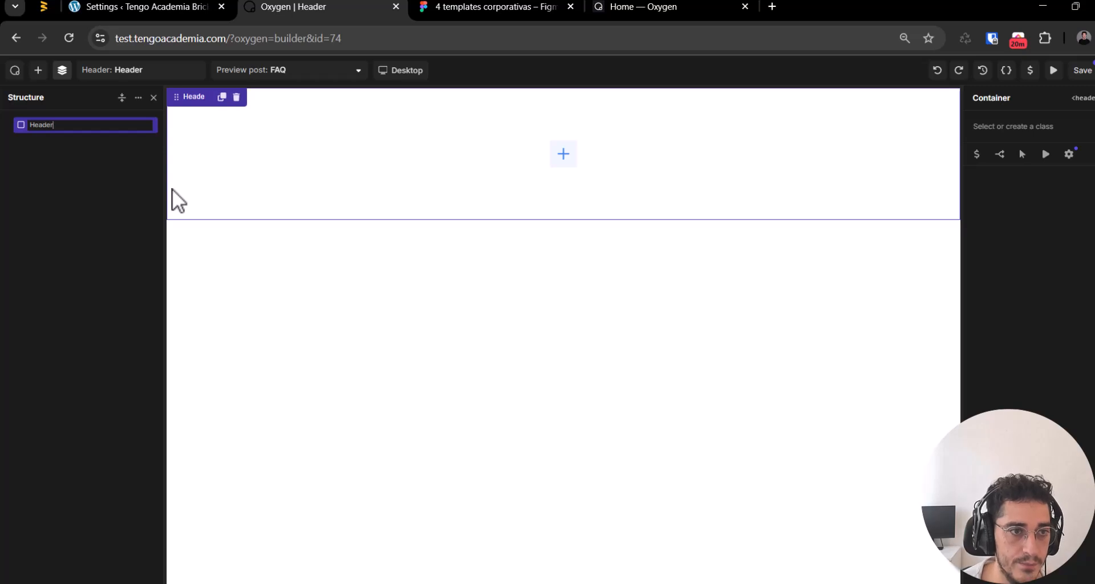
key("Return")
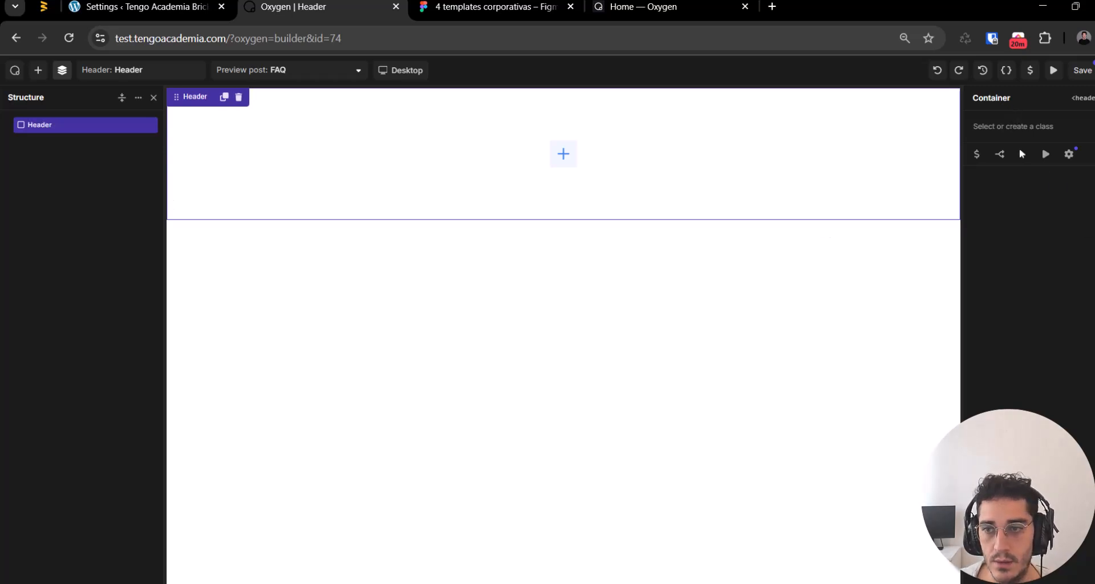
left_click(1003, 129)
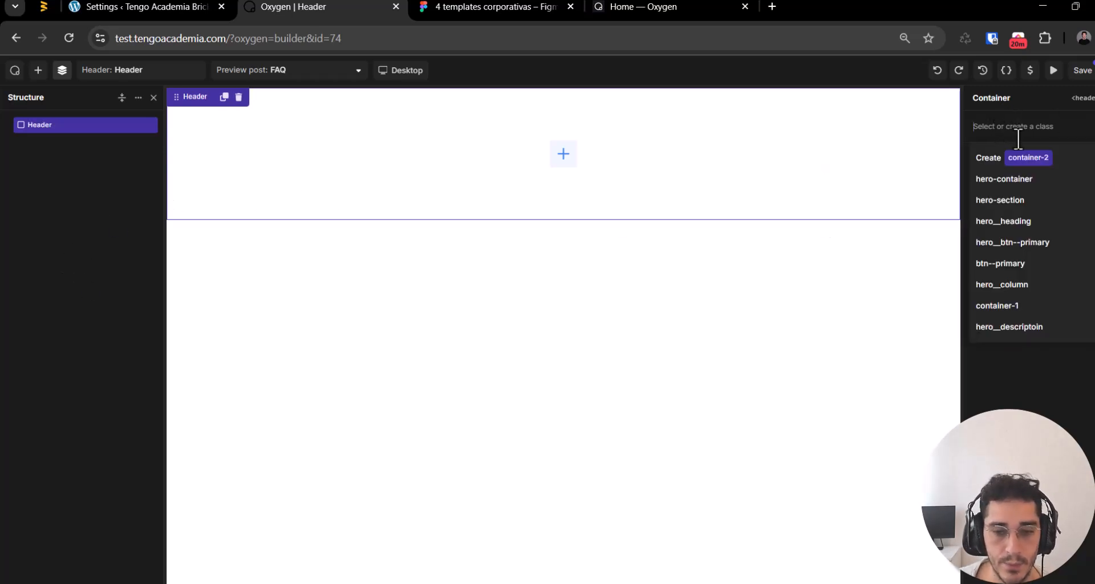
type("header")
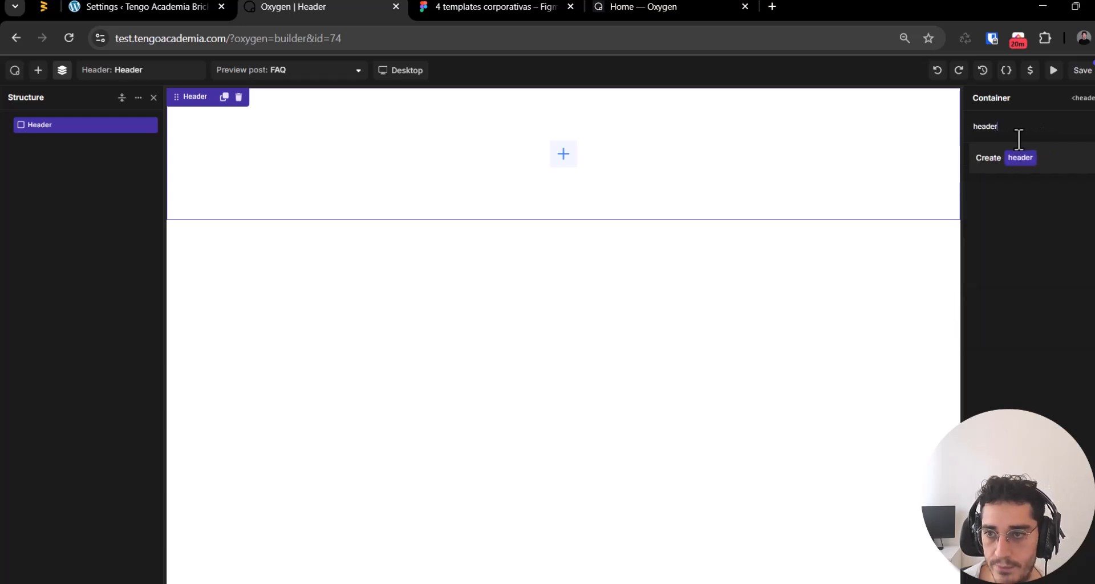
key("Return")
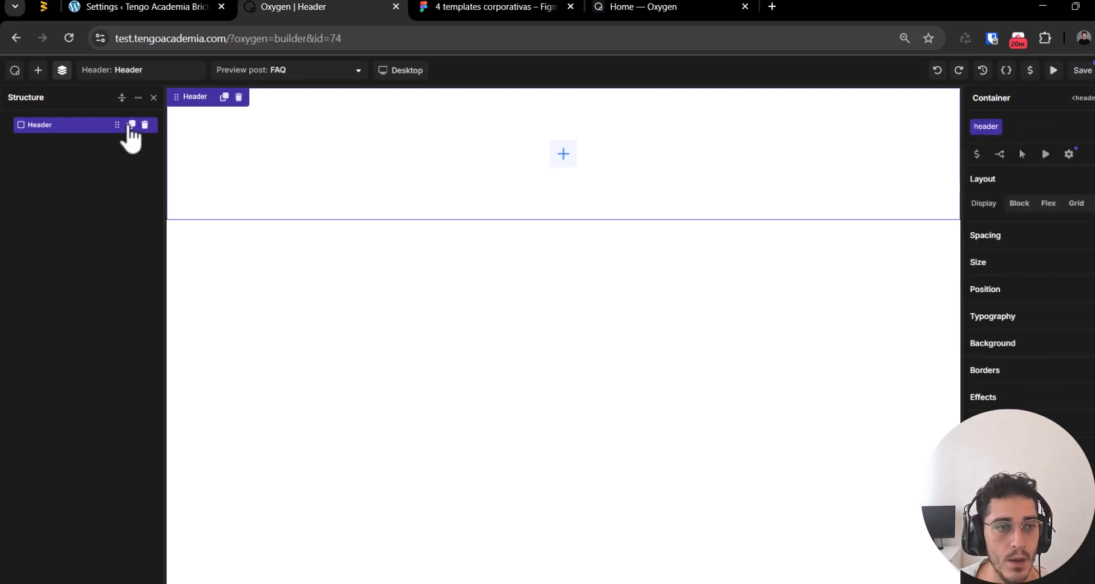
Step: Switch to the Figma design, select the Header frame, and collapse its three child frames in the layer tree
left_click(38, 70)
left_click(458, 7)
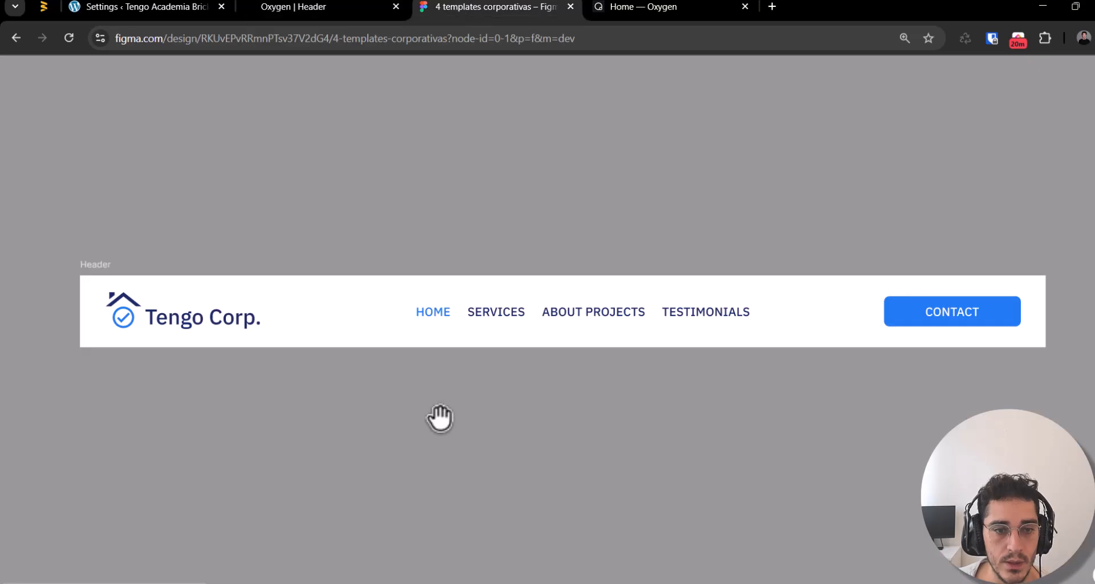
left_click(342, 310)
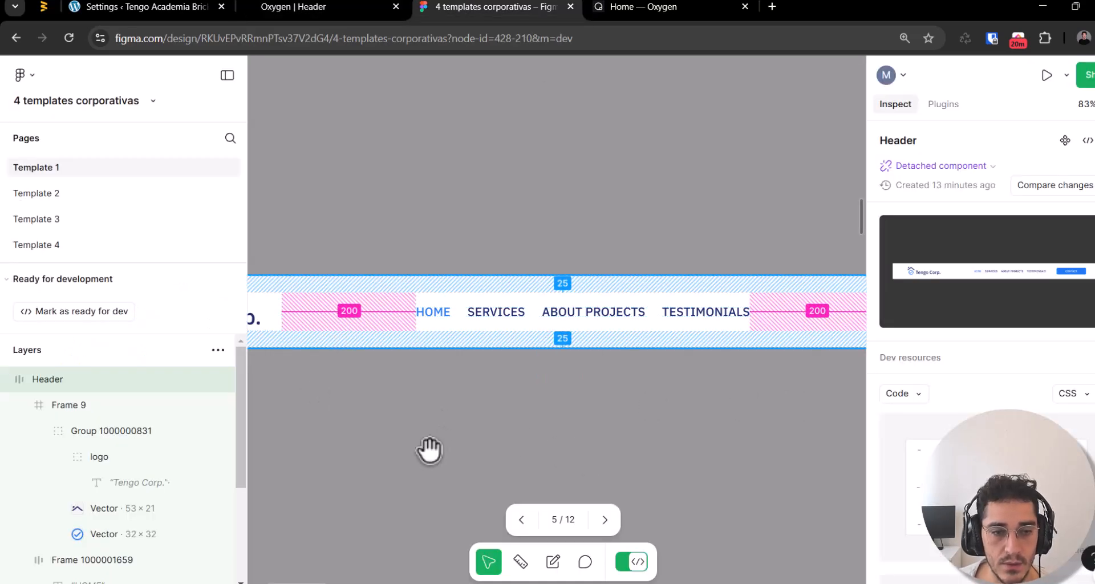
left_click_drag(433, 447, 606, 405)
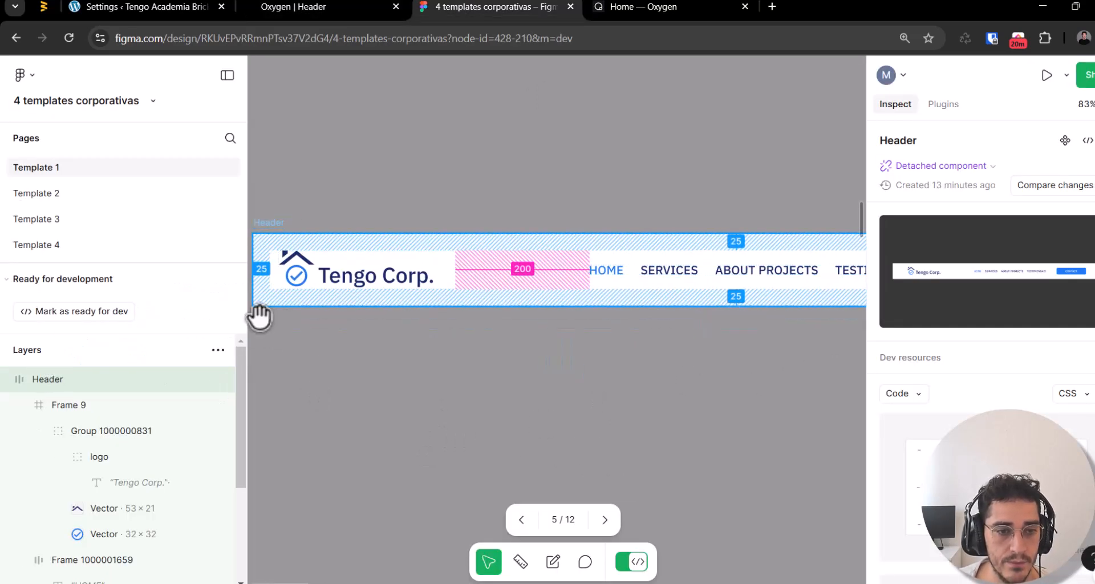
left_click_drag(247, 327, 129, 334)
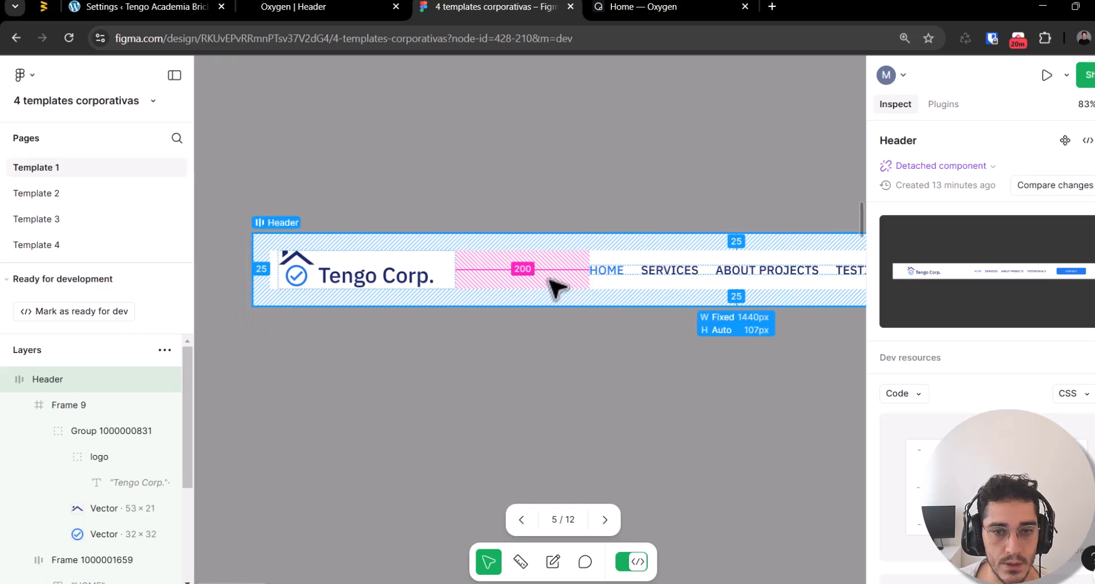
left_click(18, 405)
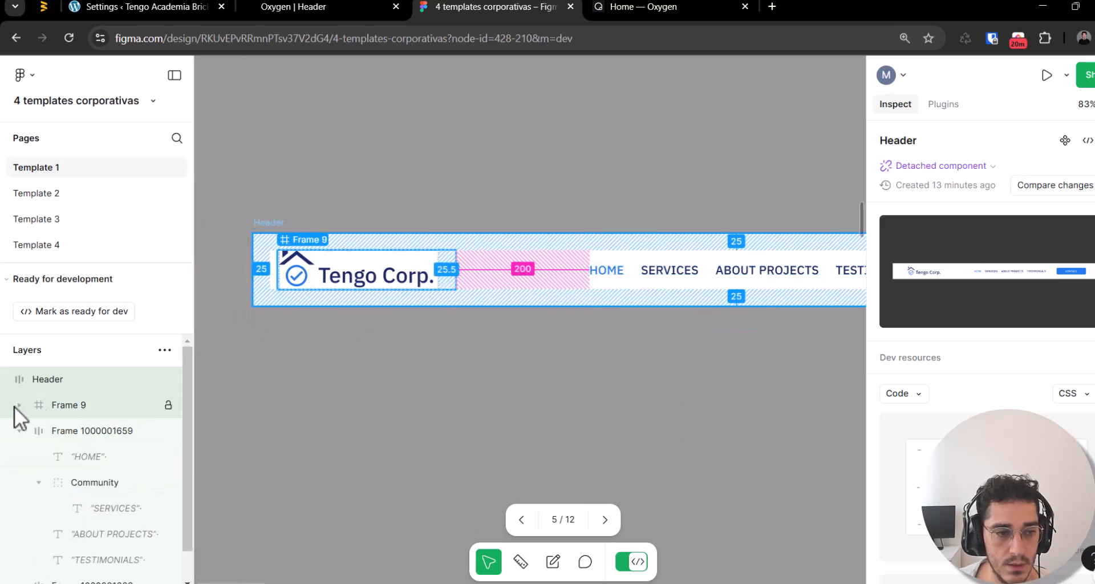
left_click(21, 432)
left_click(18, 456)
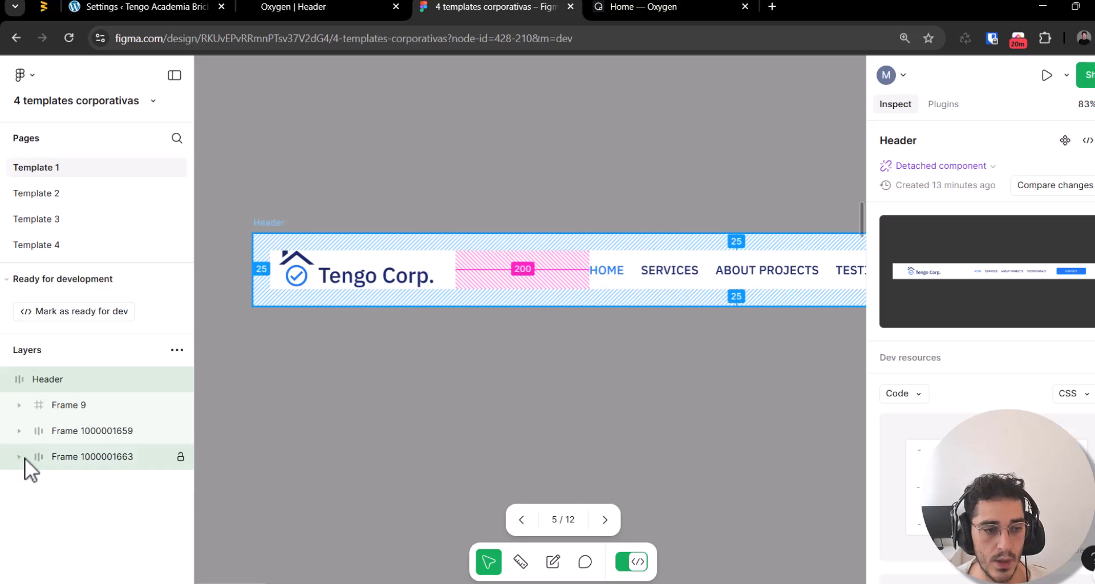
Step: Inspect the logo, navigation and contact button frames and the Header frame's spacing in Figma, and return to the Oxygen editor
left_click(58, 411)
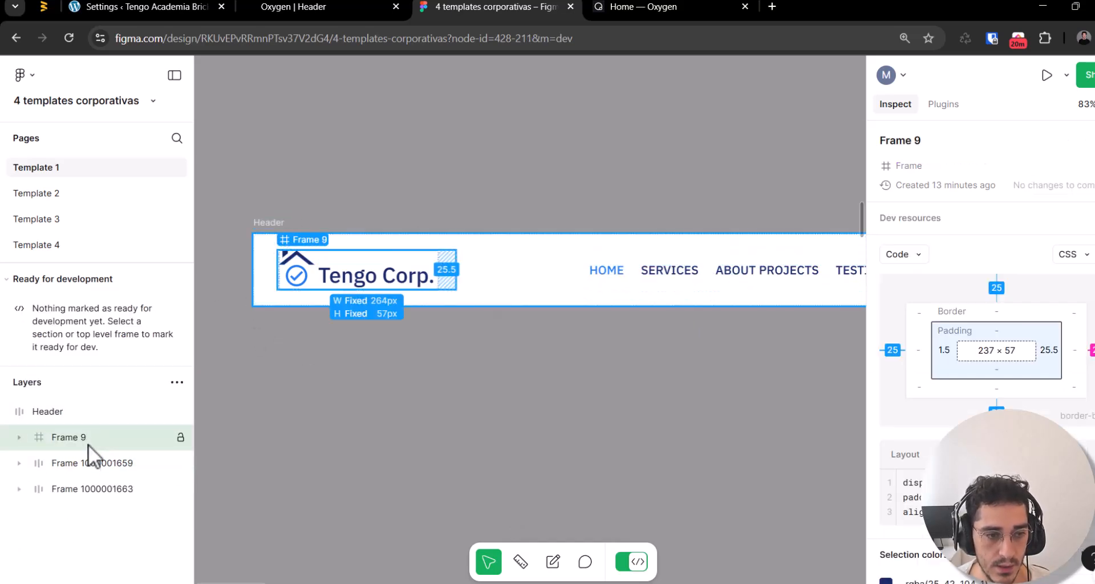
left_click(86, 463)
left_click(81, 488)
left_click(78, 417)
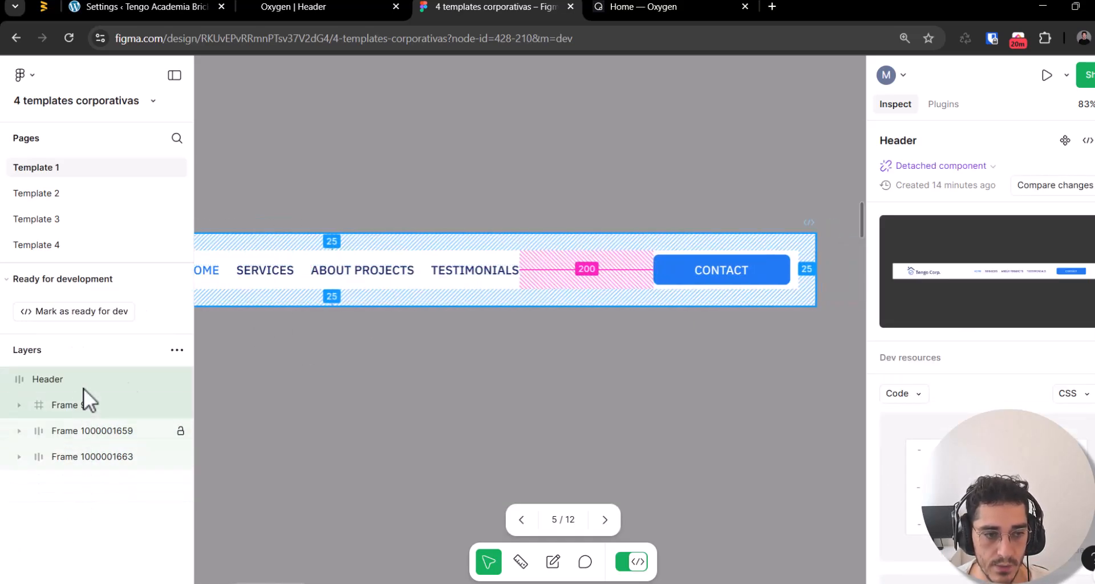
left_click_drag(408, 355, 633, 340)
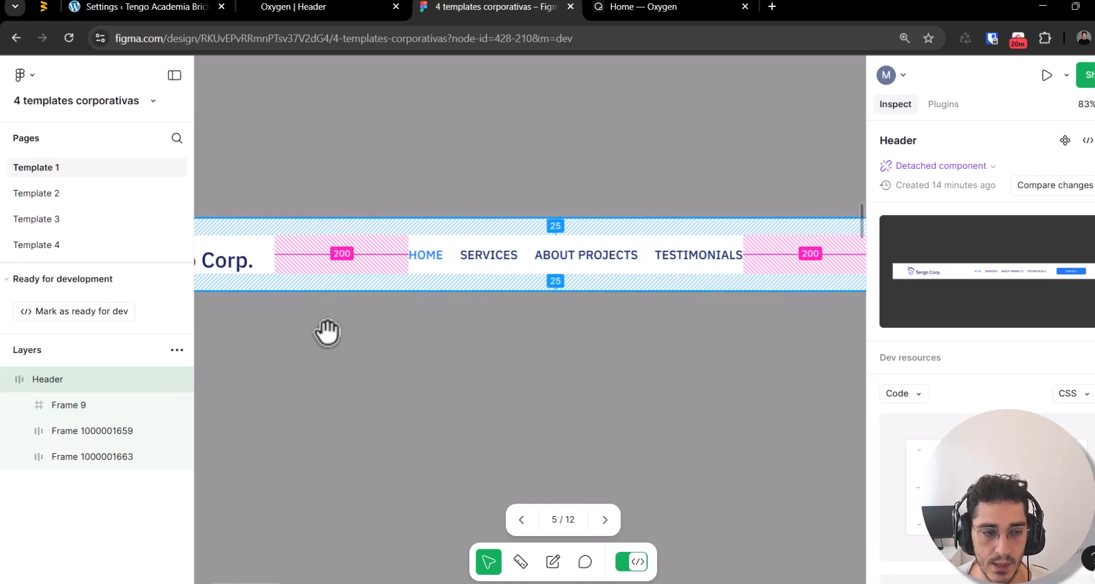
left_click_drag(325, 327, 411, 337)
scroll(455, 330, "down", 2)
left_click(353, 6)
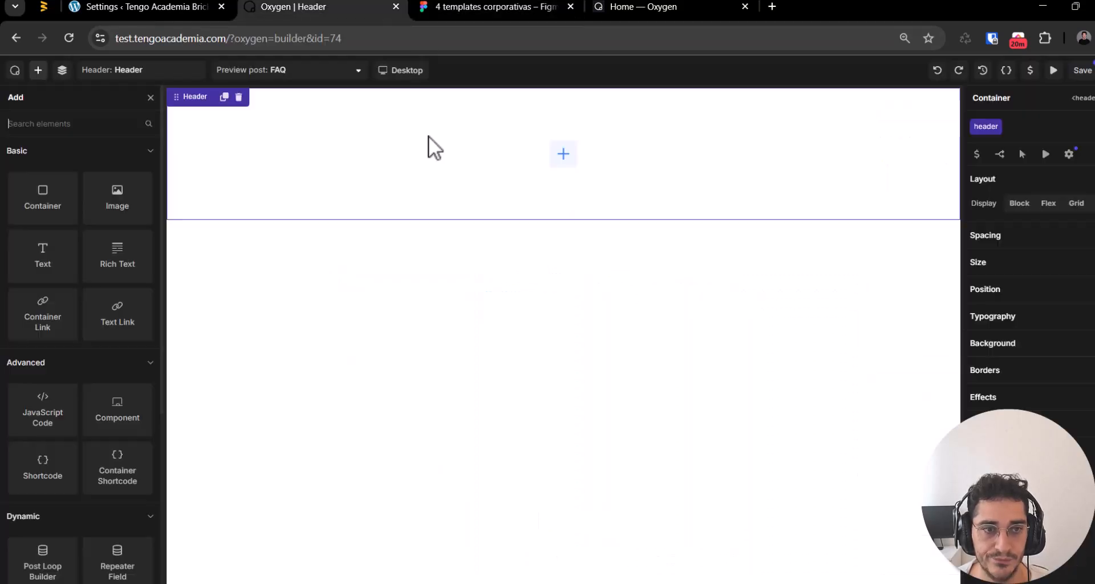
Step: Add a Container element inside the Header container and display the structure tree
left_click(62, 70)
left_click(62, 70)
left_click(63, 69)
left_click(38, 70)
left_click_drag(160, 181, 415, 213)
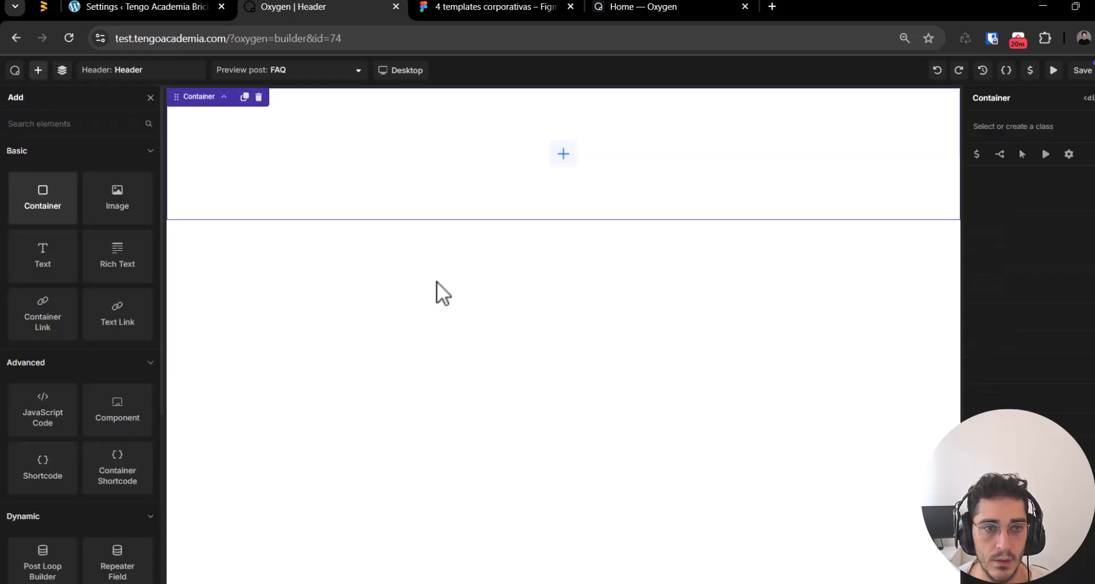
left_click(62, 70)
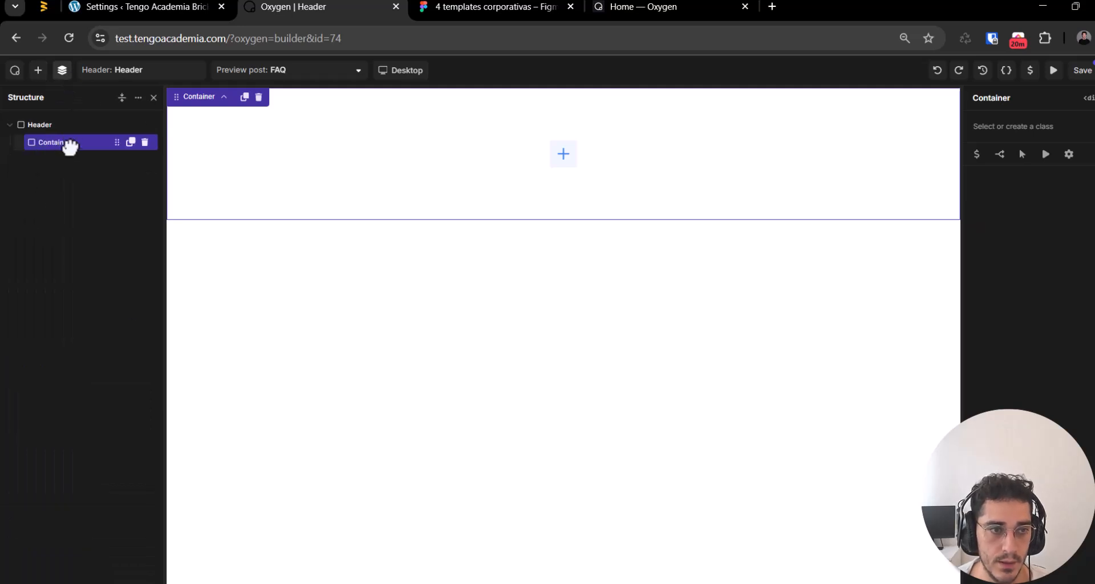
Step: Assign the inner container a new class named header-container and set its width to 100%
left_click(1029, 126)
type("head")
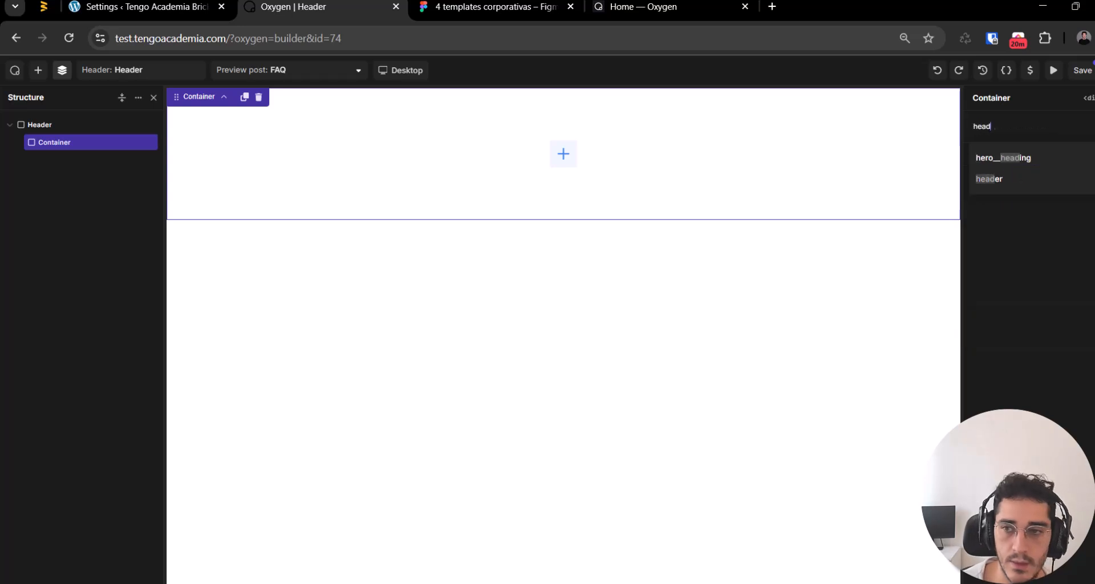
type("er-co")
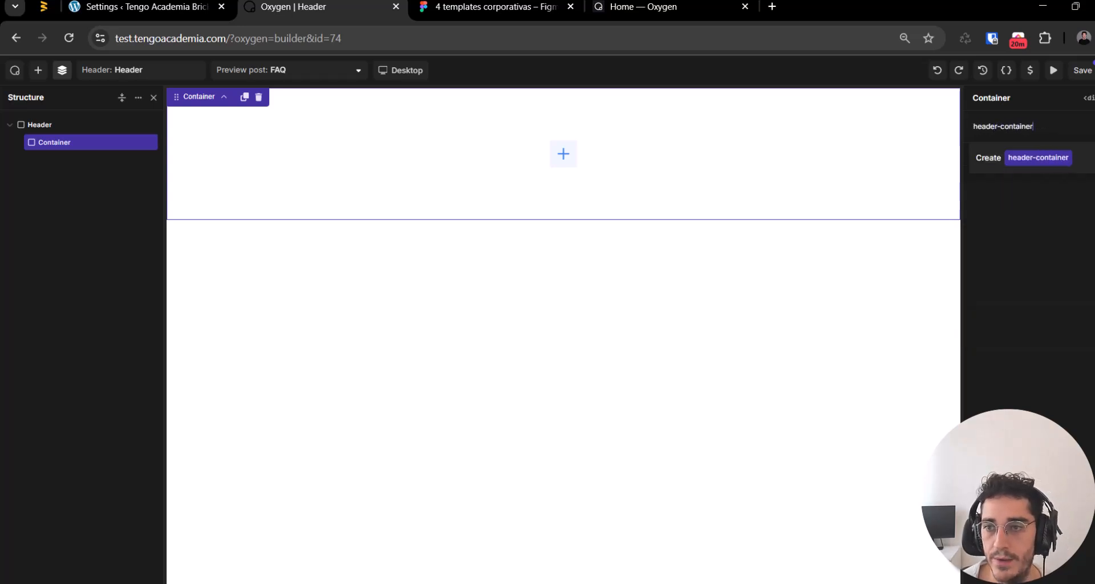
type("ntainer")
key("Return")
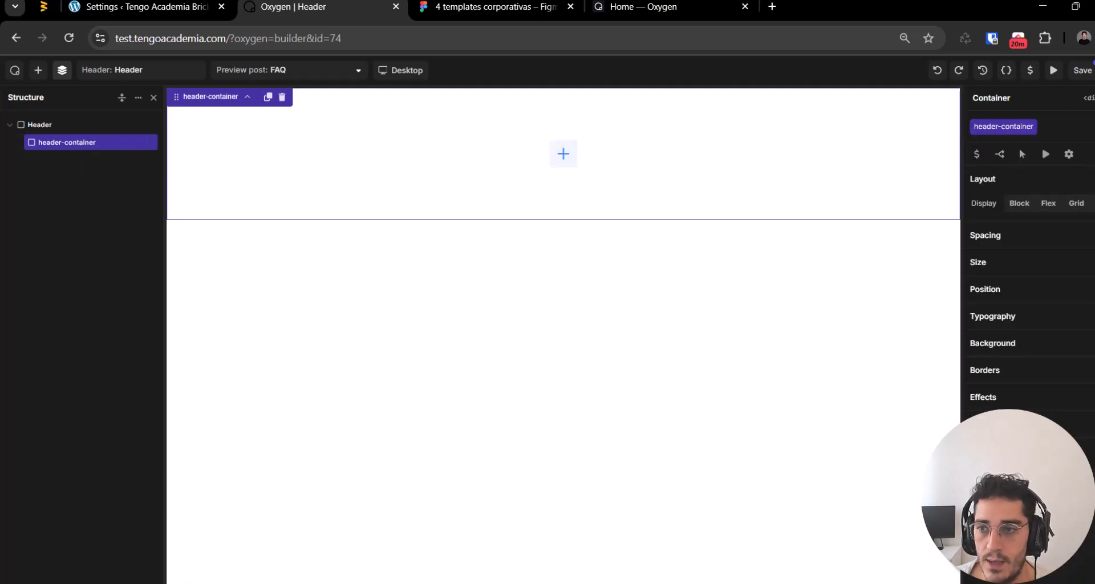
left_click(1076, 236)
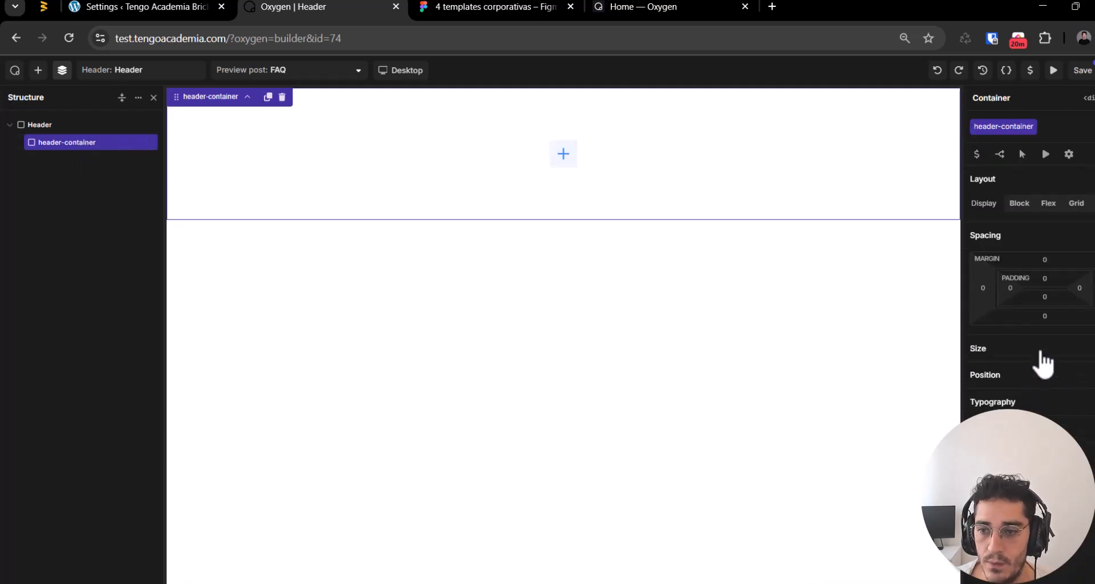
type("100%")
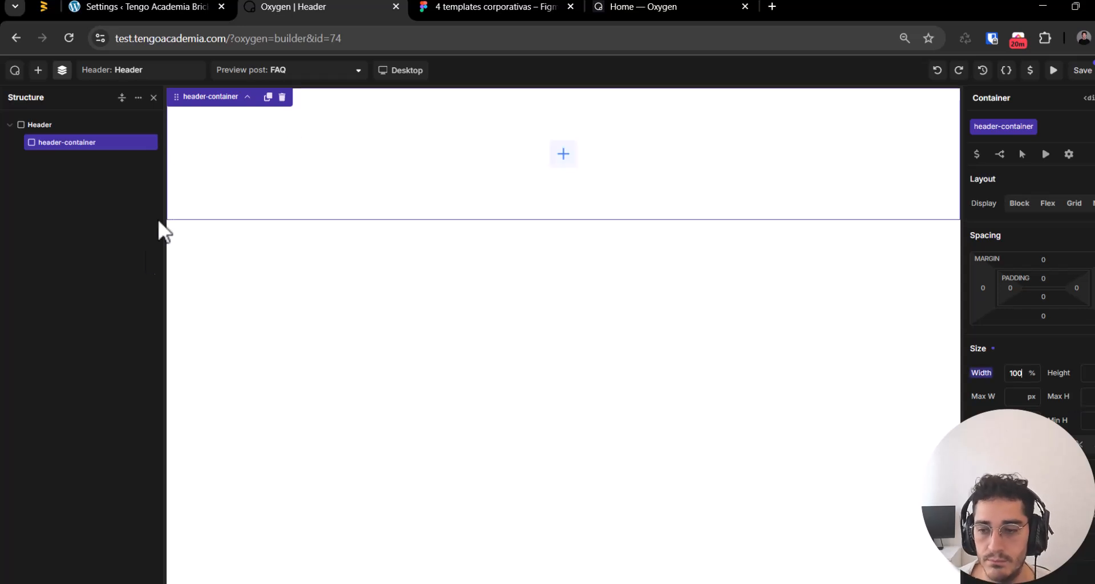
Step: Check the WordPress license settings page and close its browser tab
left_click(154, 7)
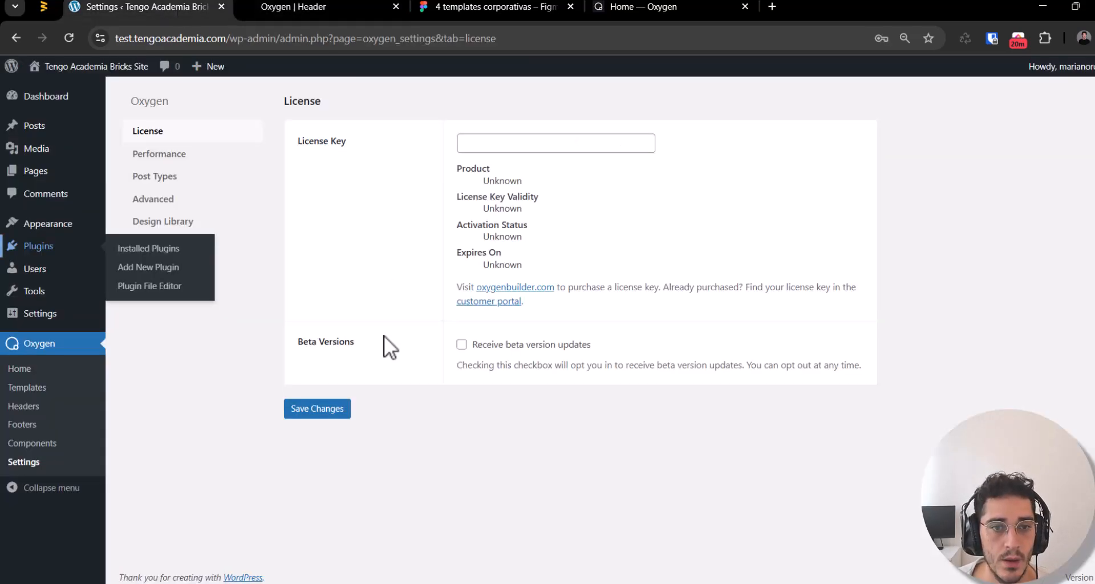
left_click(390, 7)
right_click(112, 7)
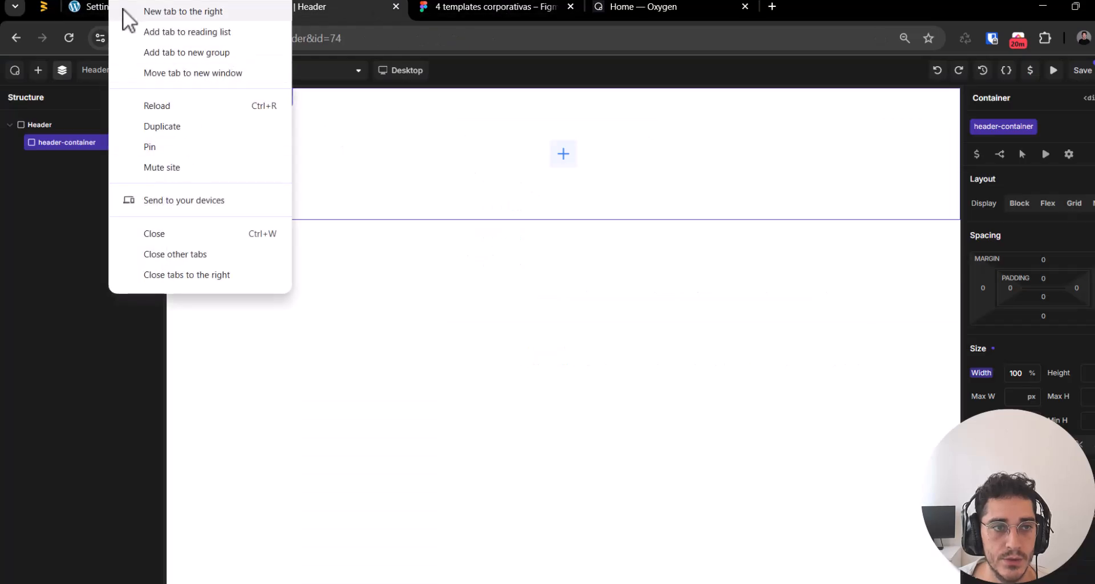
left_click(102, 7)
left_click(221, 7)
Step: Inspect the logo and contact button frames of the Figma Header design and return to the Oxygen editor
left_click(289, 8)
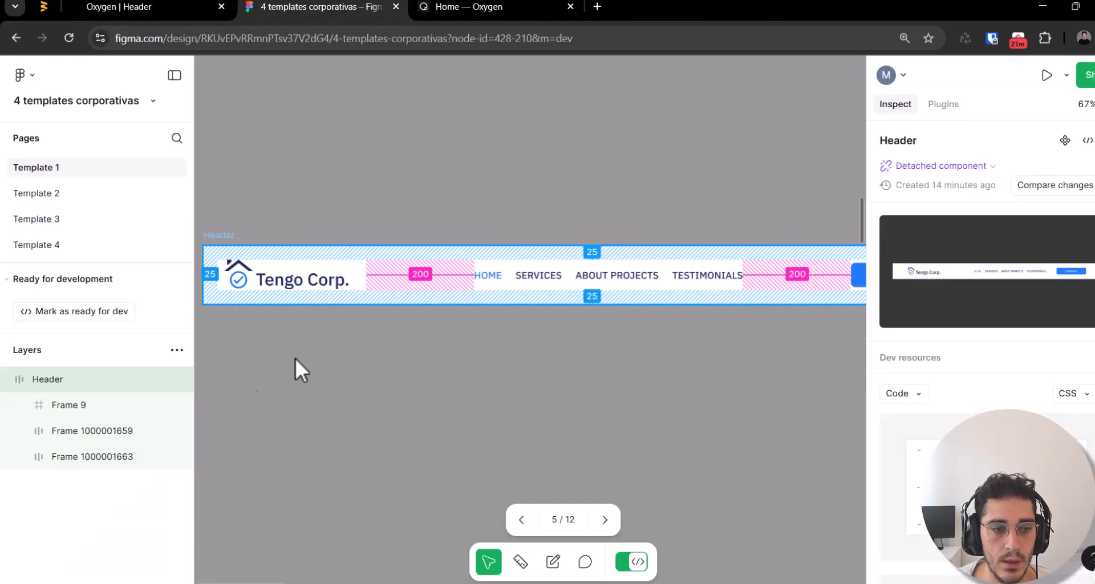
left_click(71, 411)
left_click(75, 491)
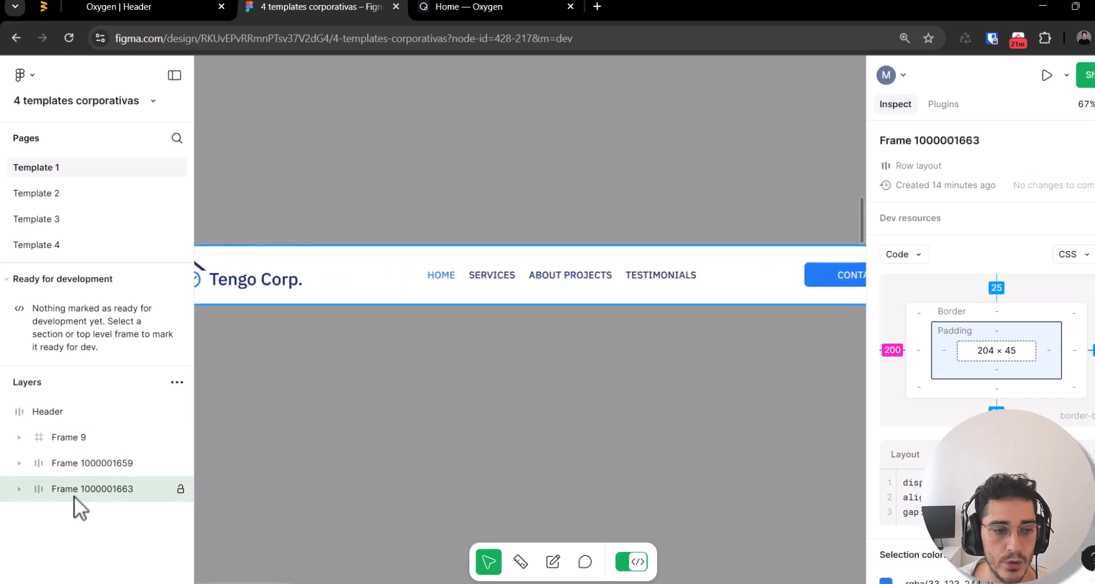
left_click(88, 436)
left_click(117, 6)
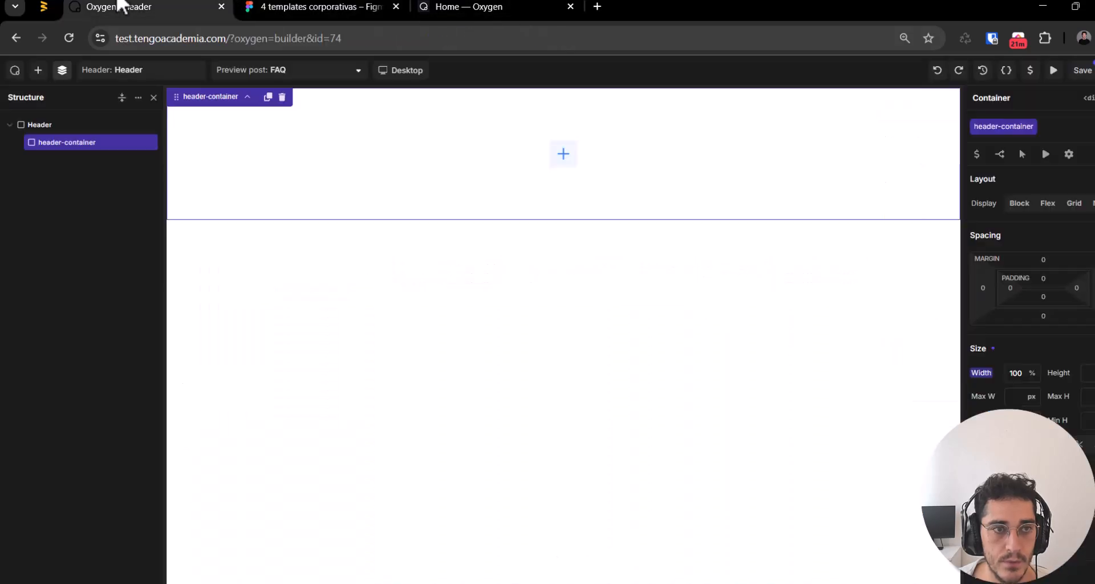
Step: Add a Container element inside header-container and rename it to Column
left_click(38, 70)
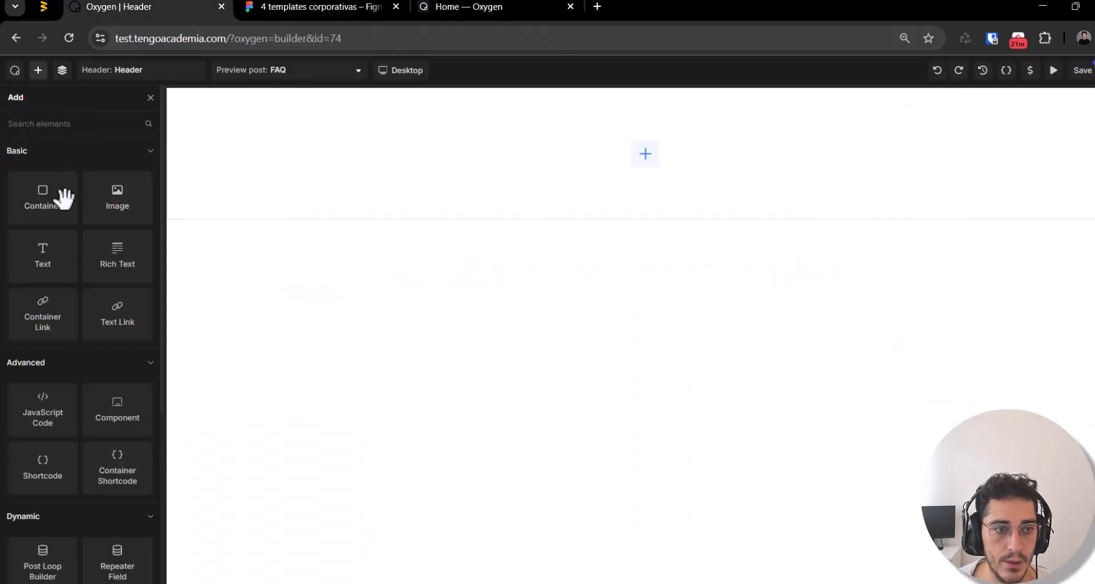
left_click(65, 186)
left_click(62, 72)
mouse_move(51, 160)
left_mouse_down()
mouse_move(67, 150)
mouse_move(44, 167)
left_mouse_up()
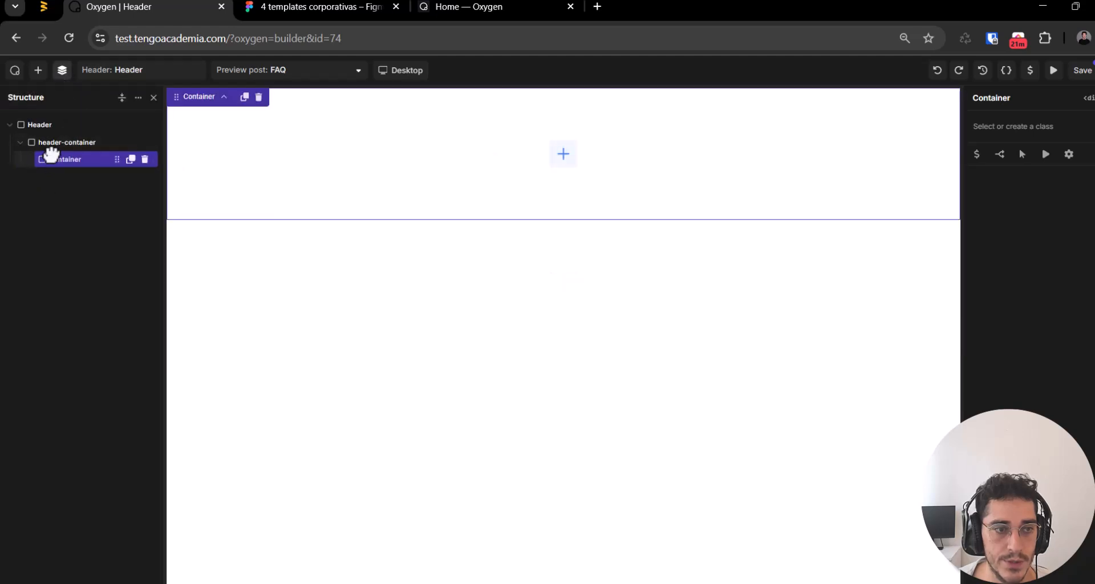
double_click(55, 158)
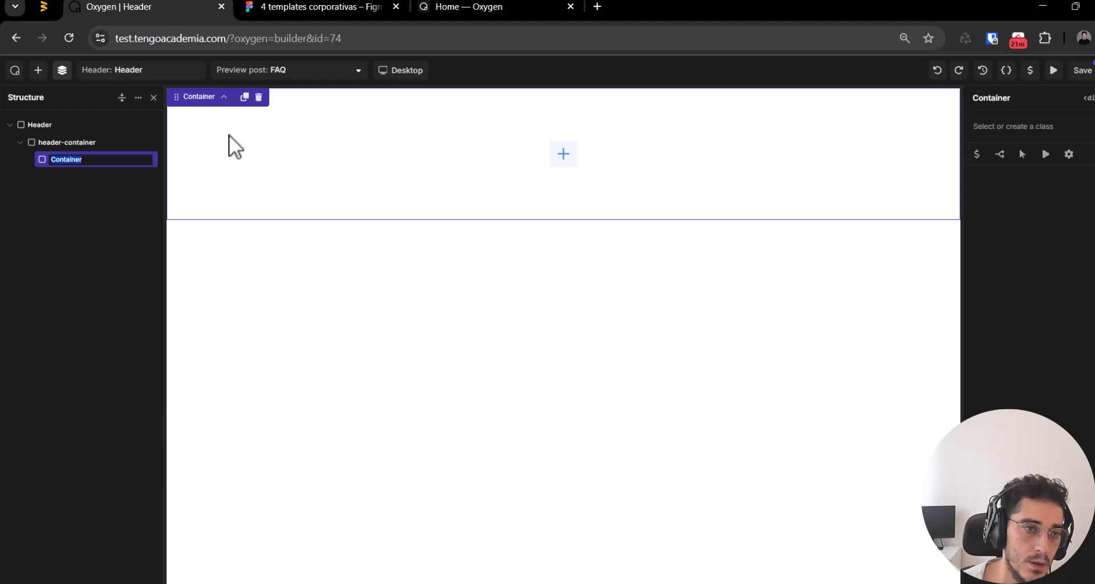
type("Column")
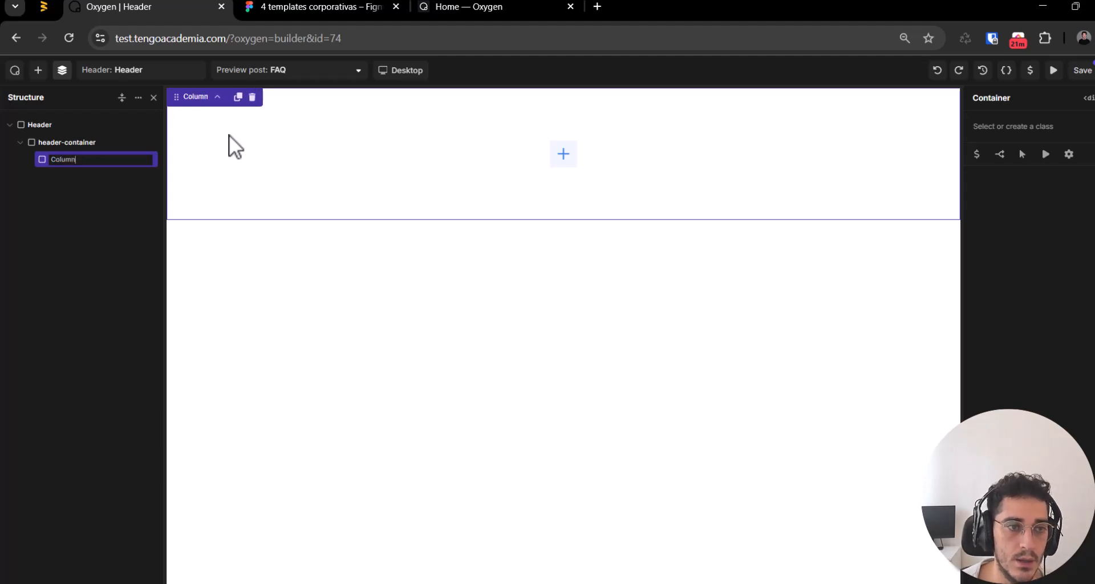
key("Return")
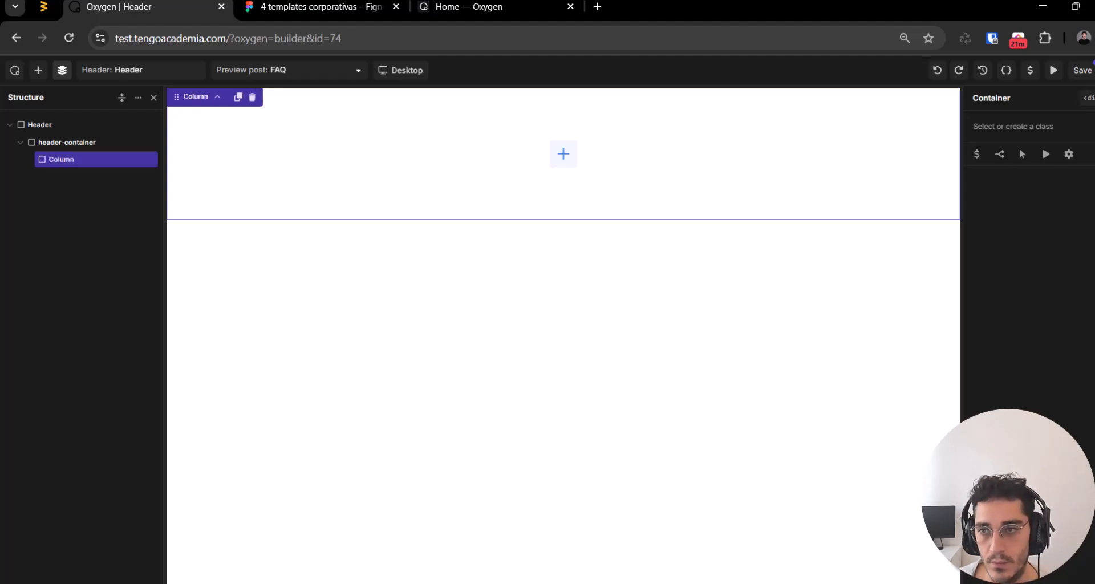
left_click(1090, 130)
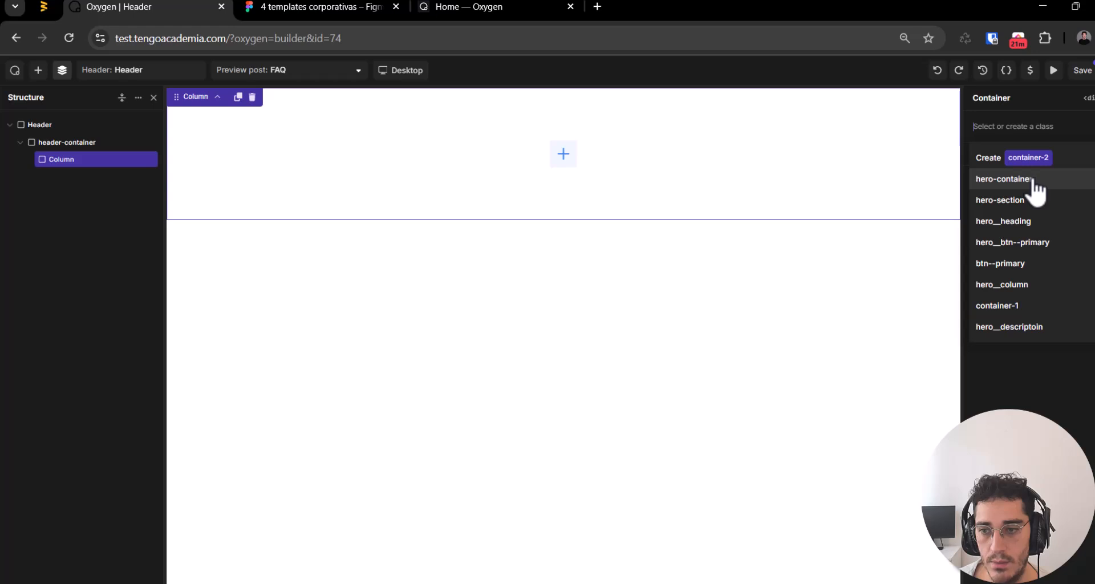
scroll(1035, 191, "down", 1)
scroll(1035, 192, "up", 1)
left_click(89, 142)
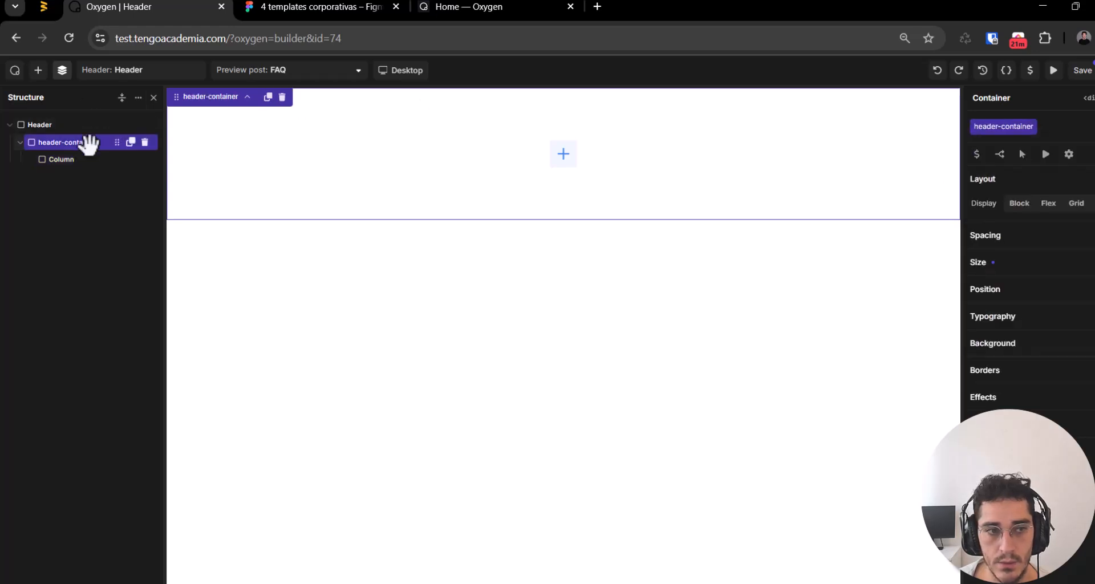
left_click(74, 125)
left_click(73, 157)
left_click(77, 145)
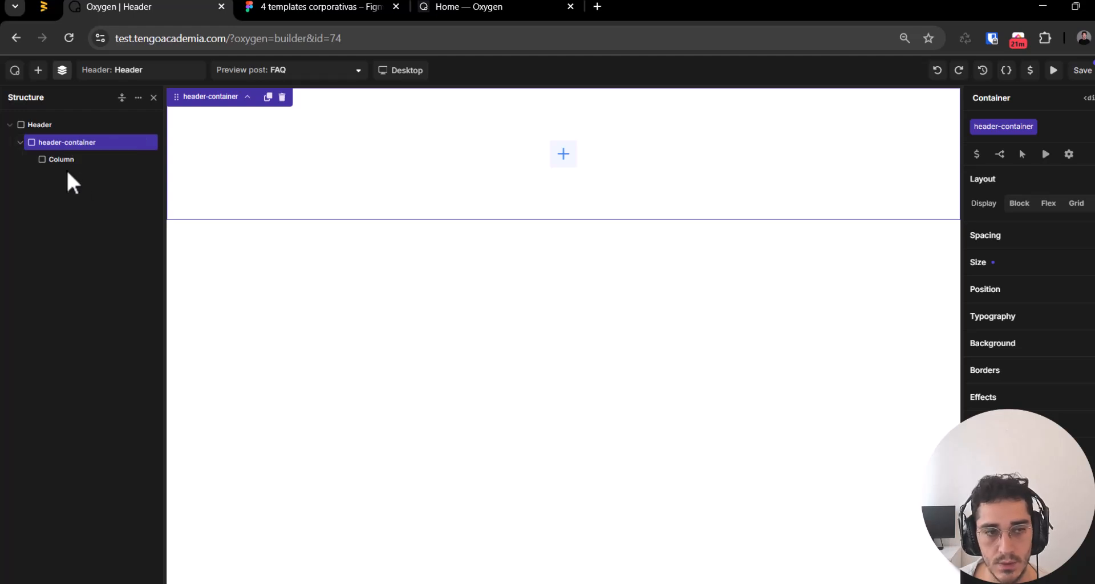
left_click(66, 162)
left_click(1083, 128)
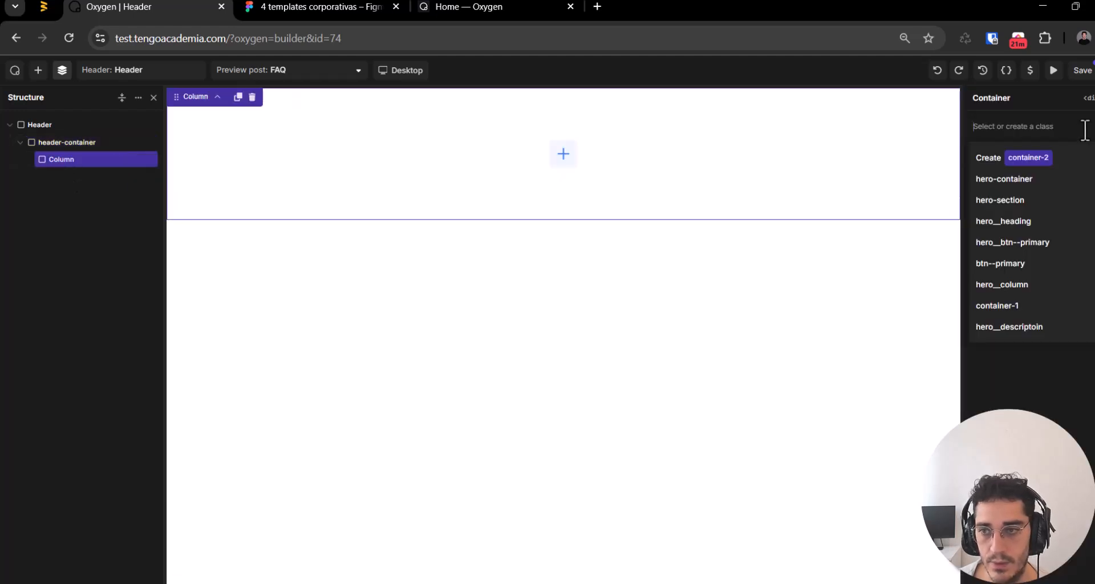
scroll(1058, 311, "down", 1)
scroll(1062, 296, "up", 1)
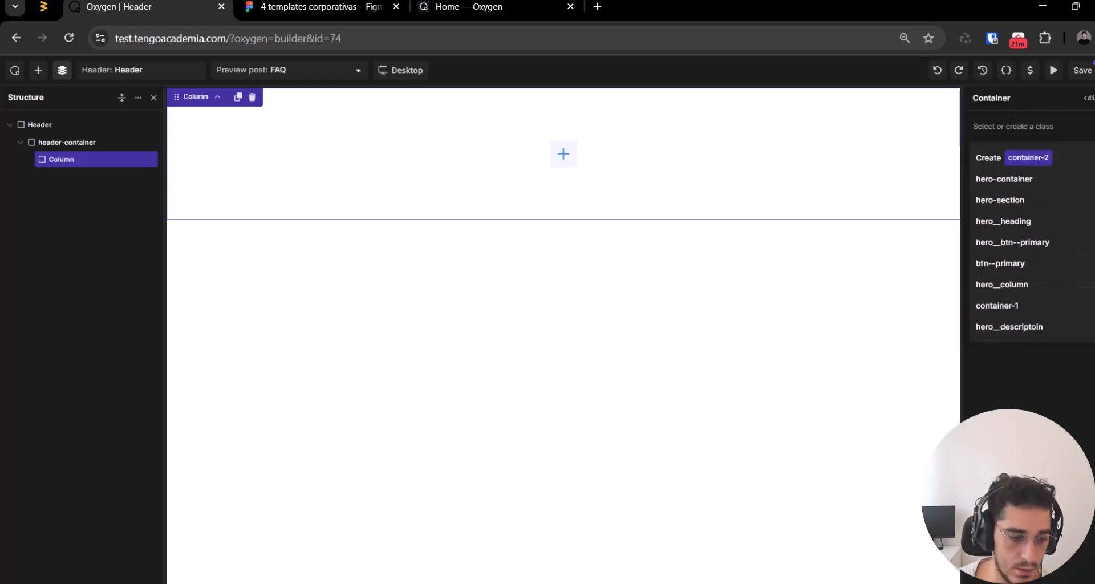
type("header__col-wrapper")
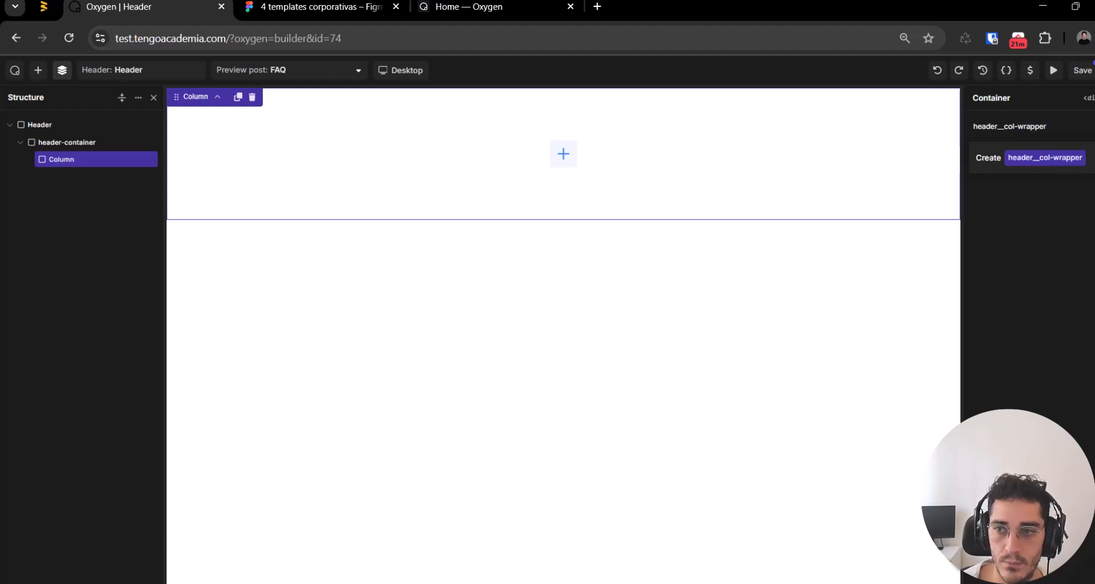
key("ctrl+Tab")
key("ctrl+shift+Tab")
key("ctrl+shift+Tab")
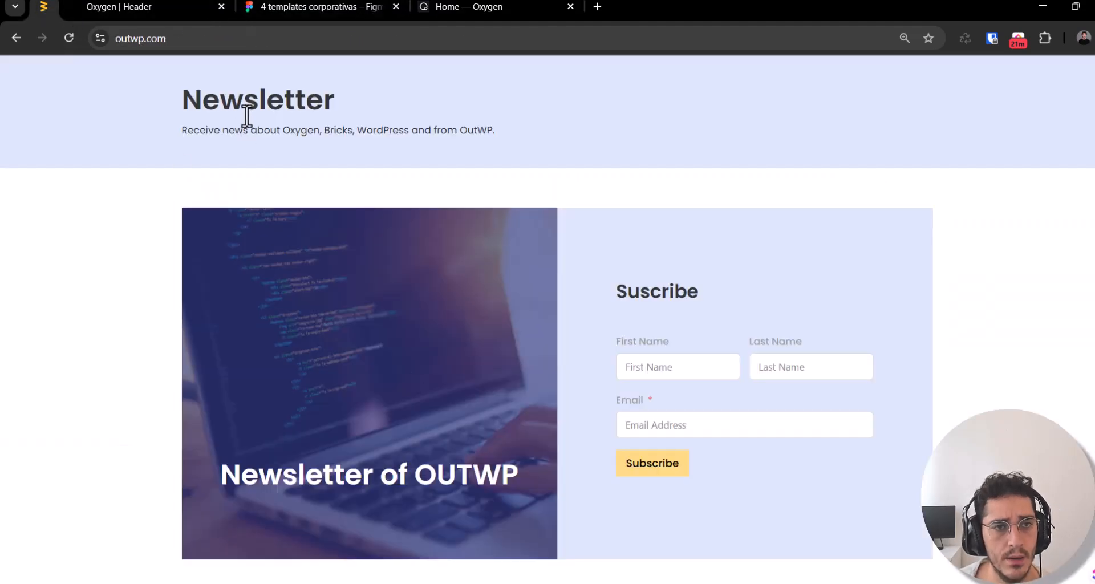
key("ctrl+Tab")
key("ctrl+Tab")
key("ctrl+shift+Tab")
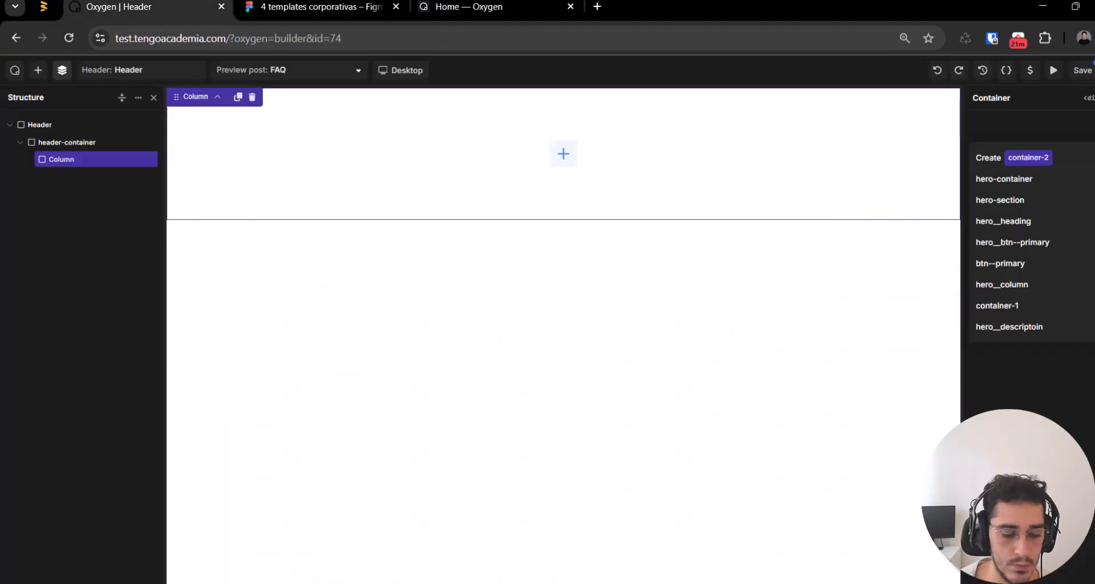
Step: Assign the Column container a new class named header__logo-wrapper
type("header_")
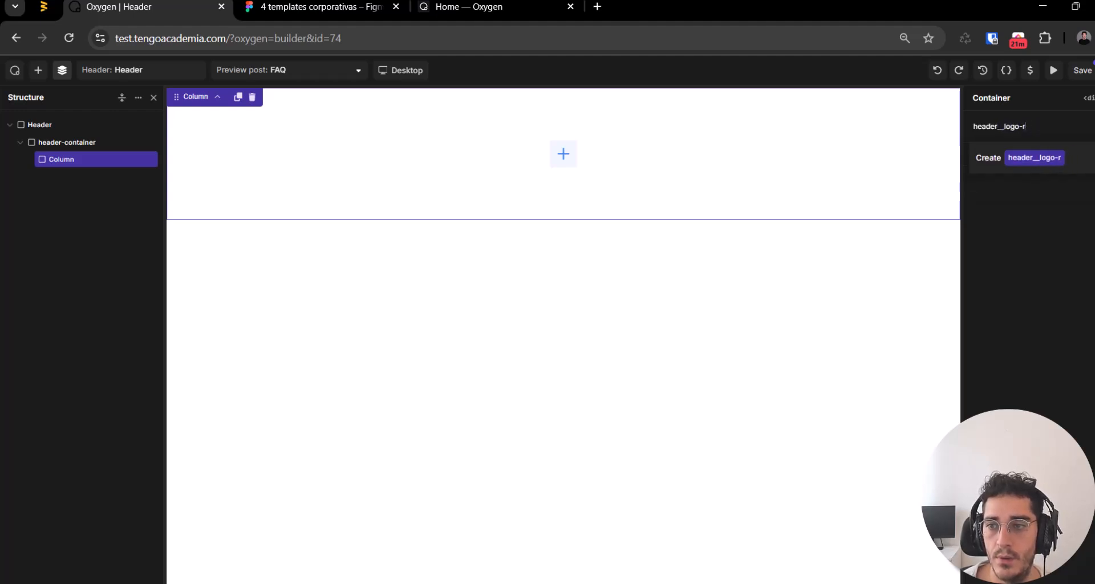
type("_logo-wrapper")
key("Return")
Step: Switch to the Figma design, select the logo's Frame 9, and download its vector asset as Vector.svg
key("ctrl+Tab")
left_click(279, 260)
left_click(279, 264)
scroll(122, 486, "down", 1)
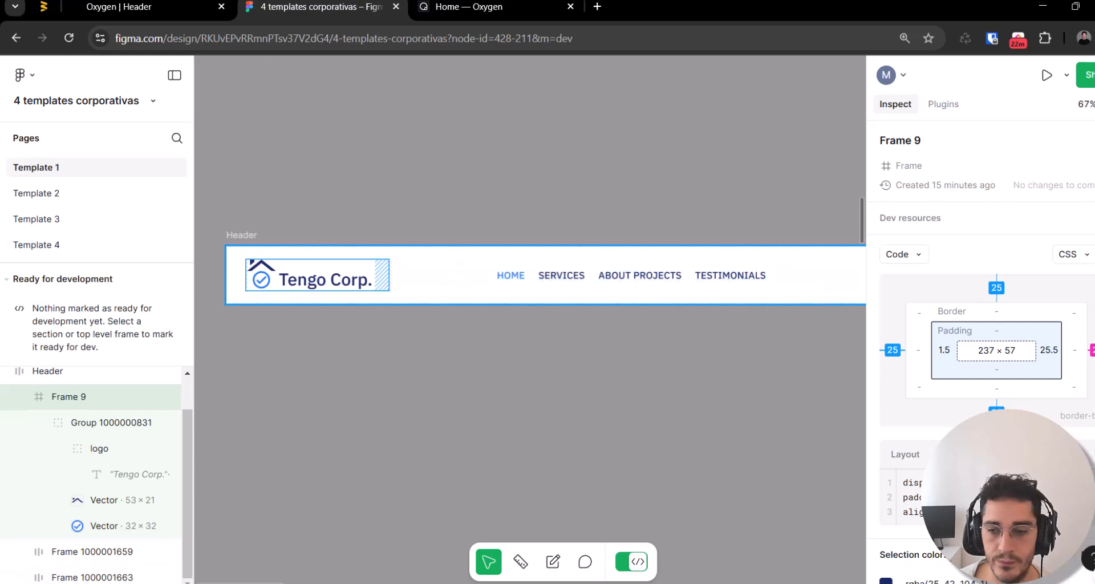
scroll(981, 342, "down", 5)
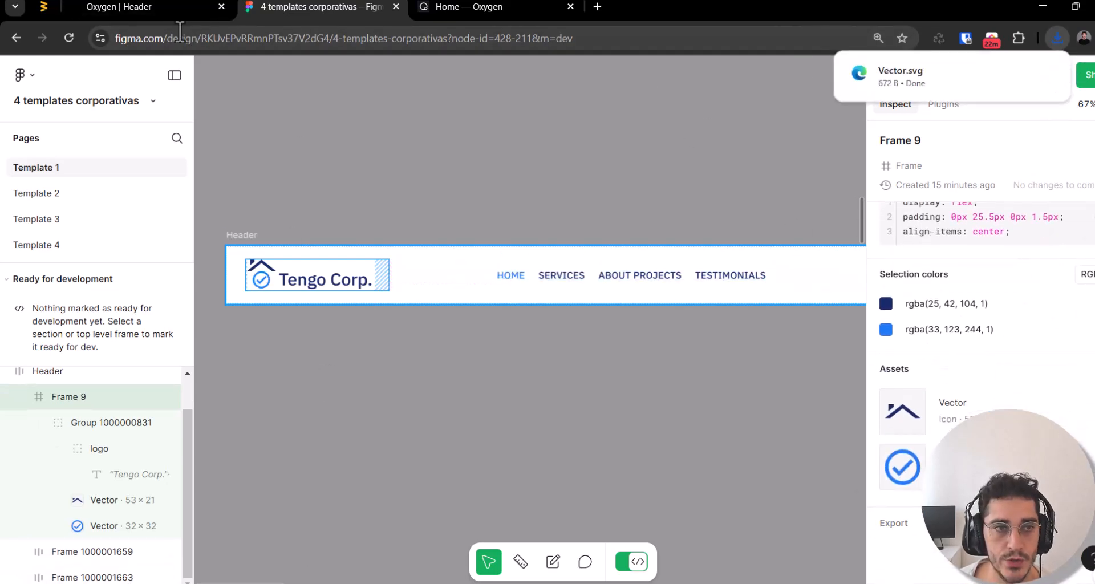
Step: Return to the Oxygen editor and save the header template
left_click(173, 6)
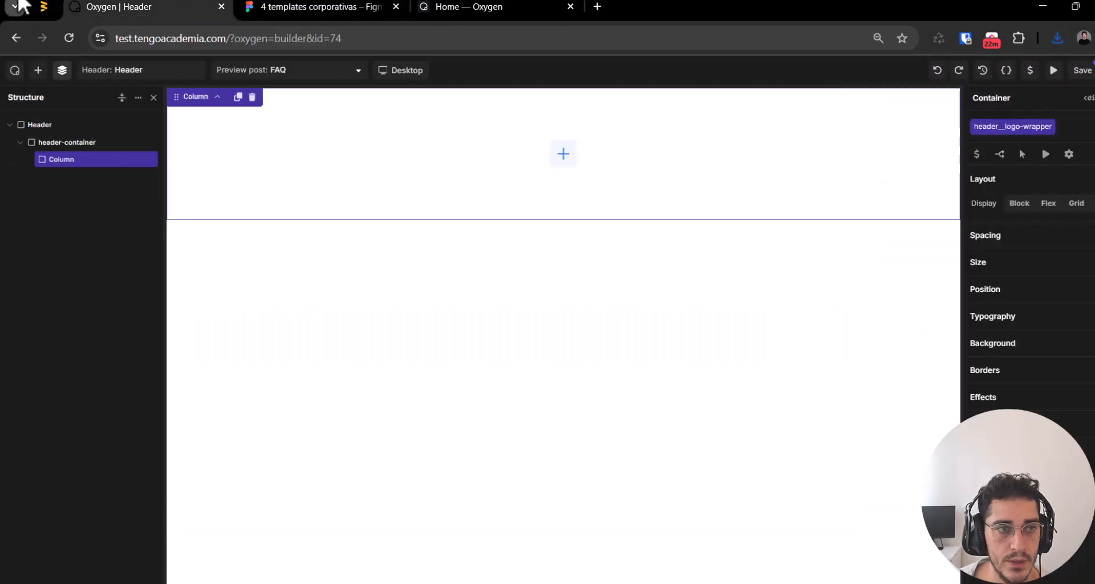
left_click(44, 7)
left_click(107, 6)
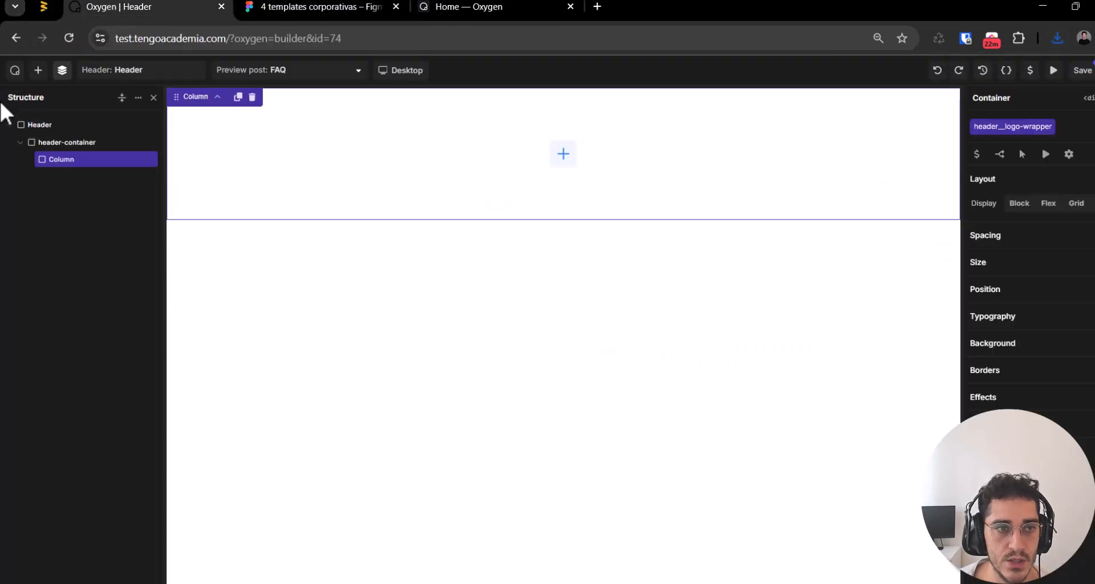
left_click(1082, 70)
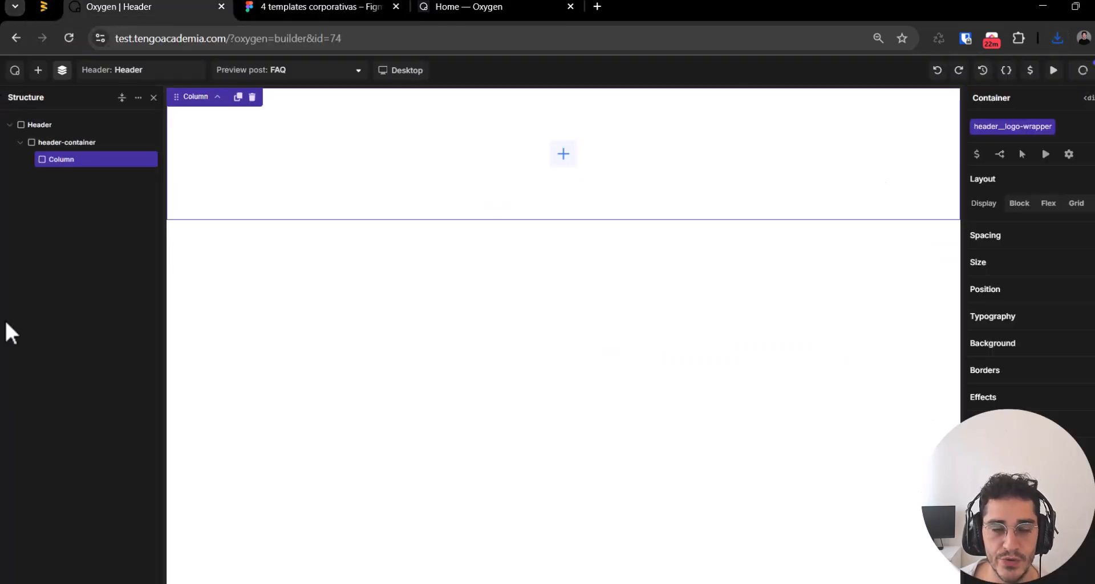
Step: Open the WordPress dashboard from the Oxygen editor and go to the Oxygen plugin's settings page
left_click(14, 69)
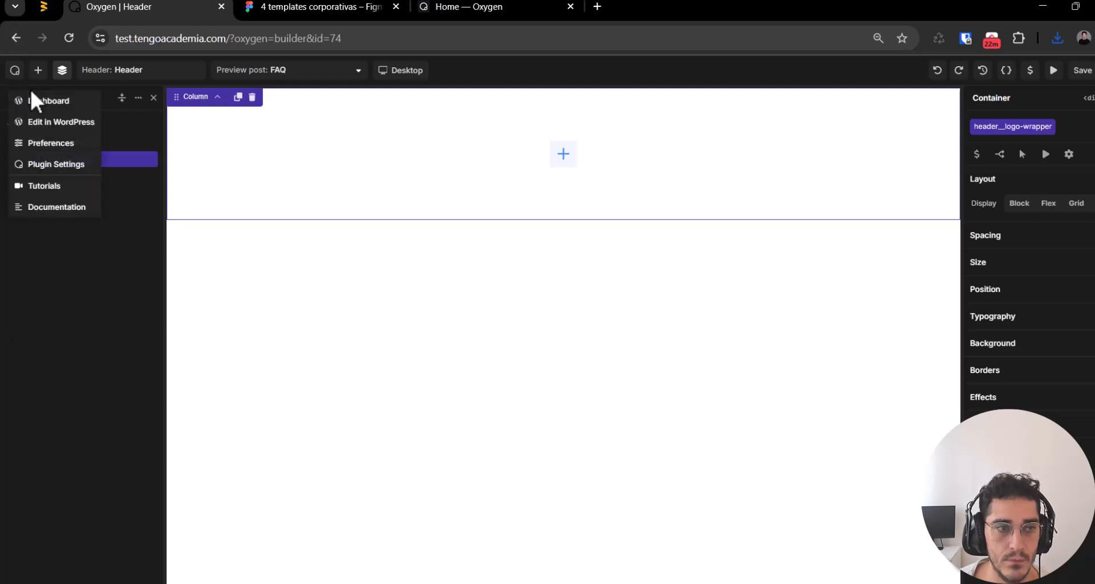
left_click(32, 99)
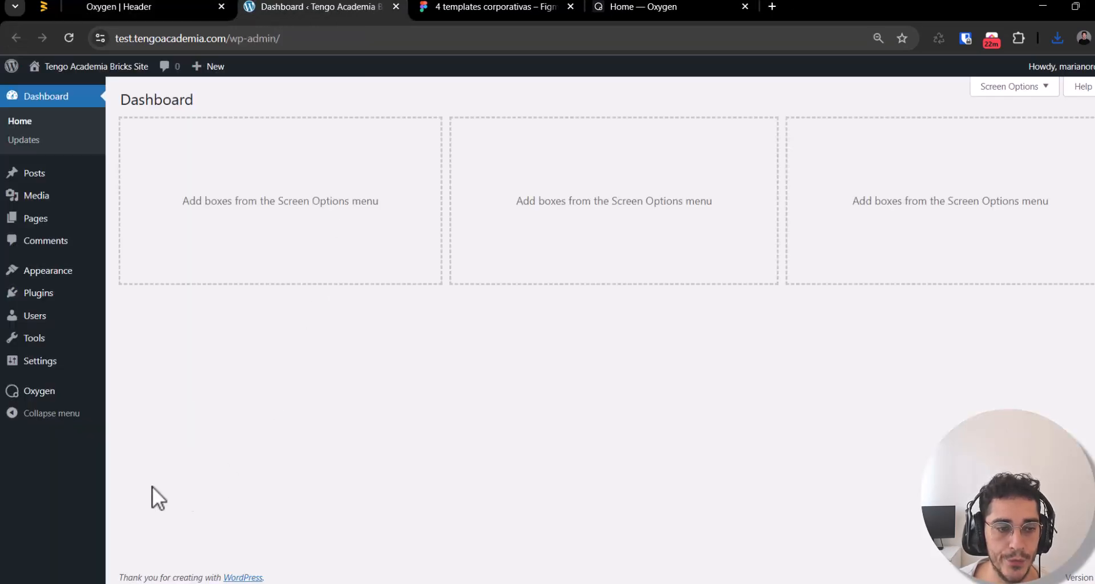
mouse_move(49, 400)
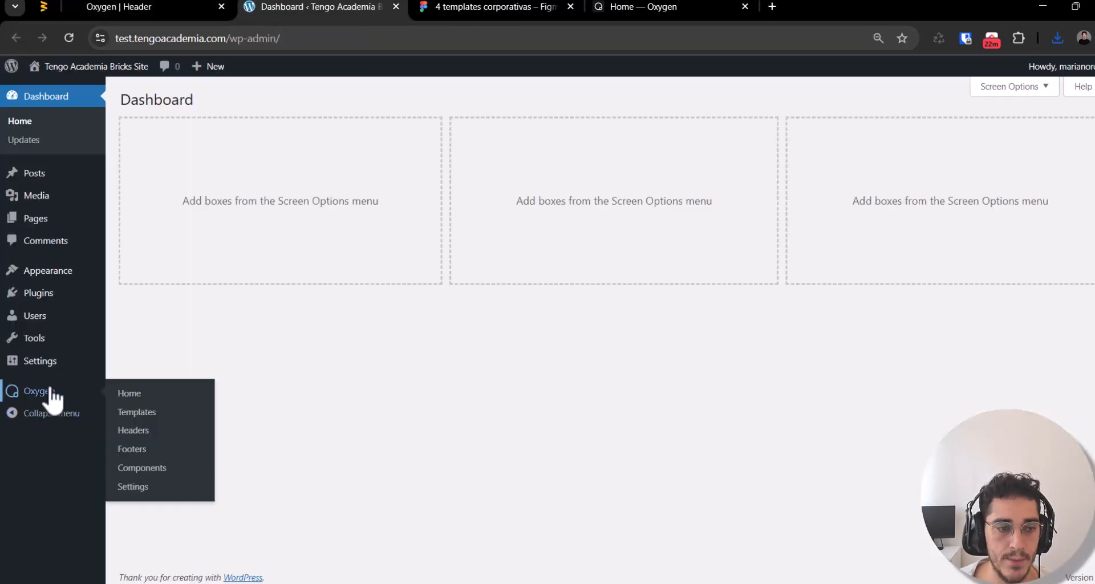
left_click(150, 490)
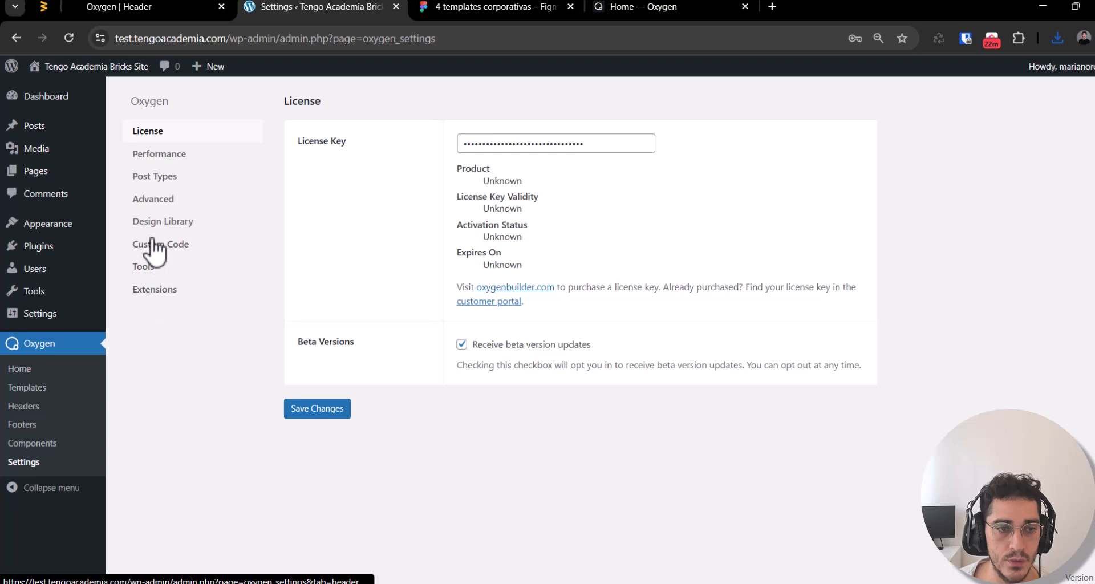
Step: Enable SVG uploads in the WP media library in Oxygen's advanced settings and save the changes
left_click(146, 195)
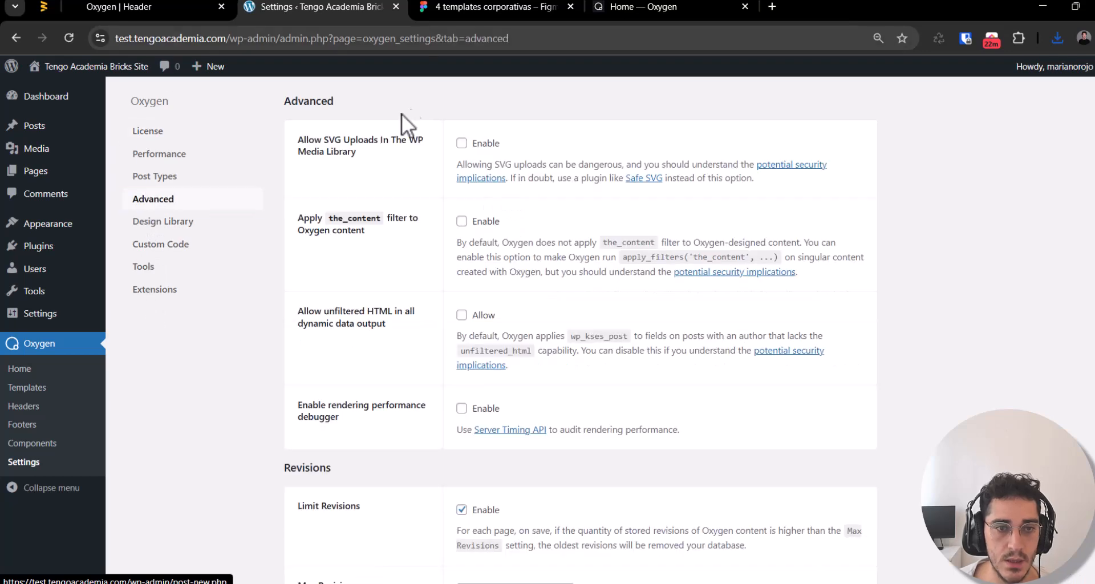
triple_click(327, 144)
left_click(318, 140)
left_click_drag(319, 140, 368, 155)
left_click(391, 187)
left_click(461, 143)
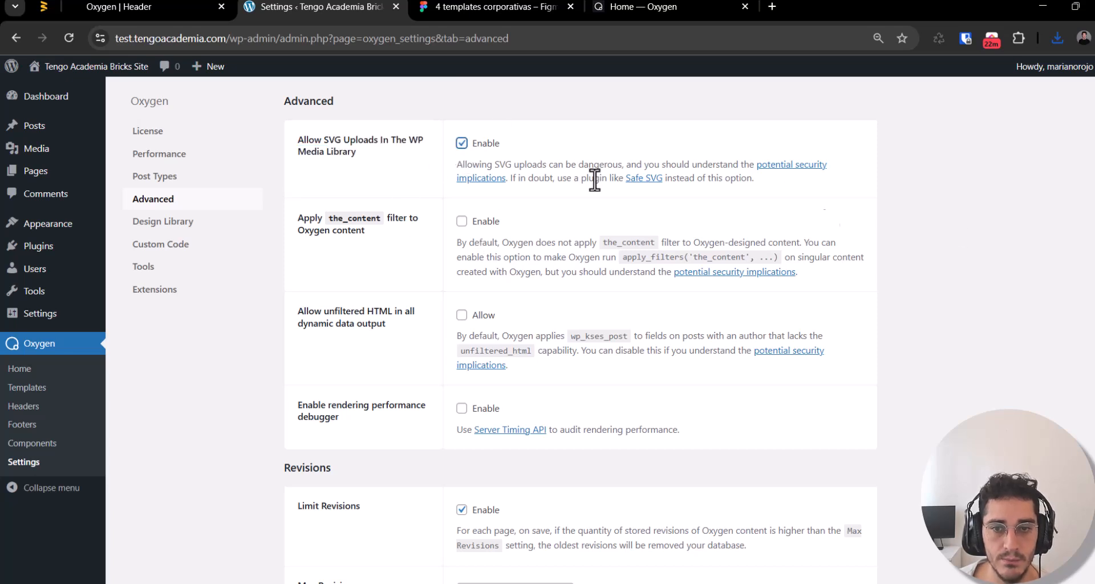
scroll(896, 261, "down", 3)
left_click(329, 524)
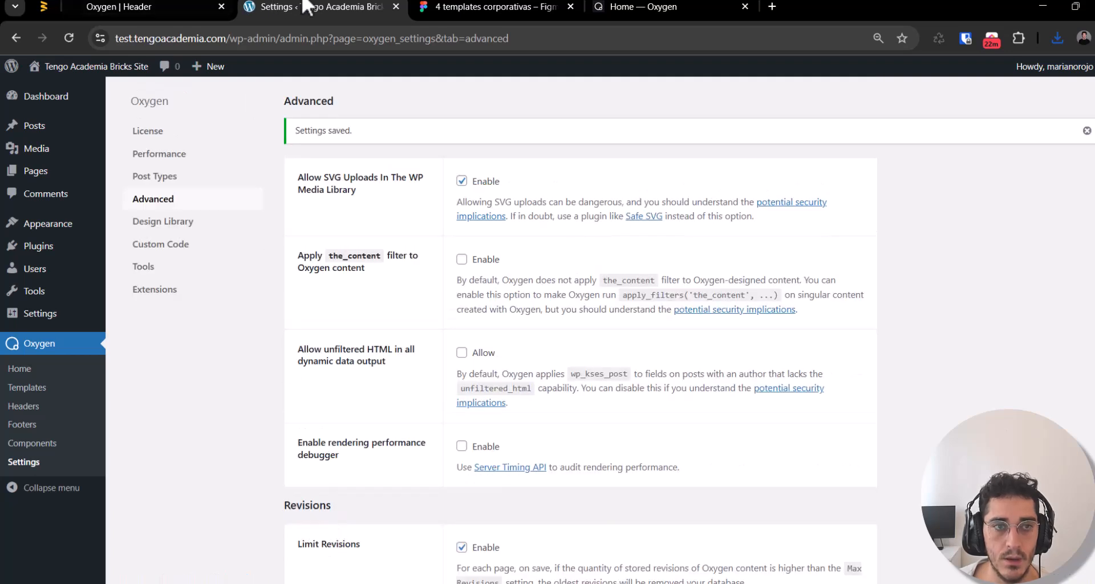
Step: Return to the Oxygen header editor, save the template, and rename the Column container as Logo Wrapper
left_click(211, 6)
left_click(1082, 70)
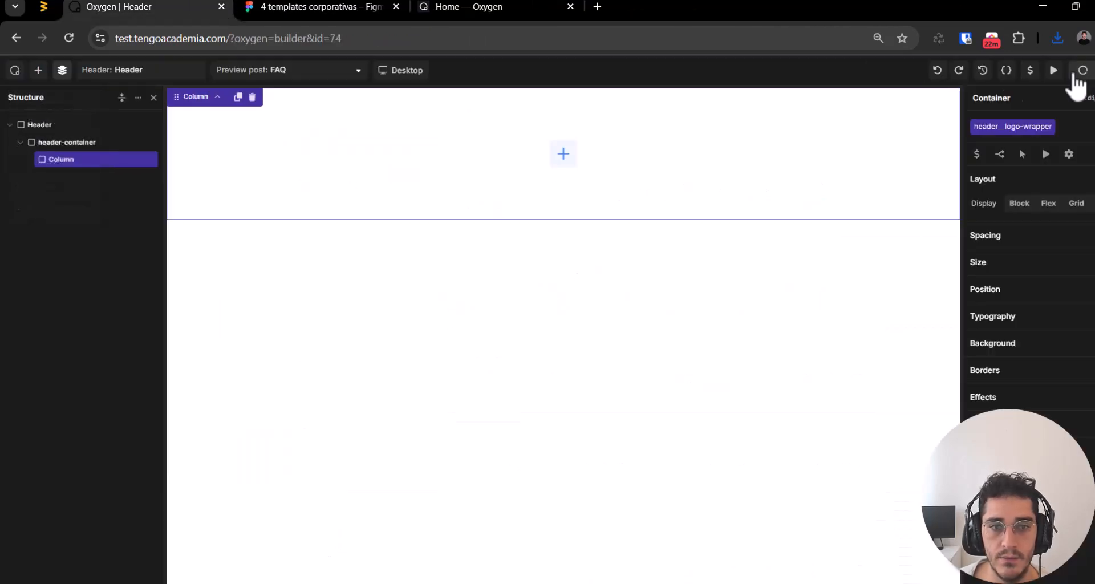
double_click(55, 159)
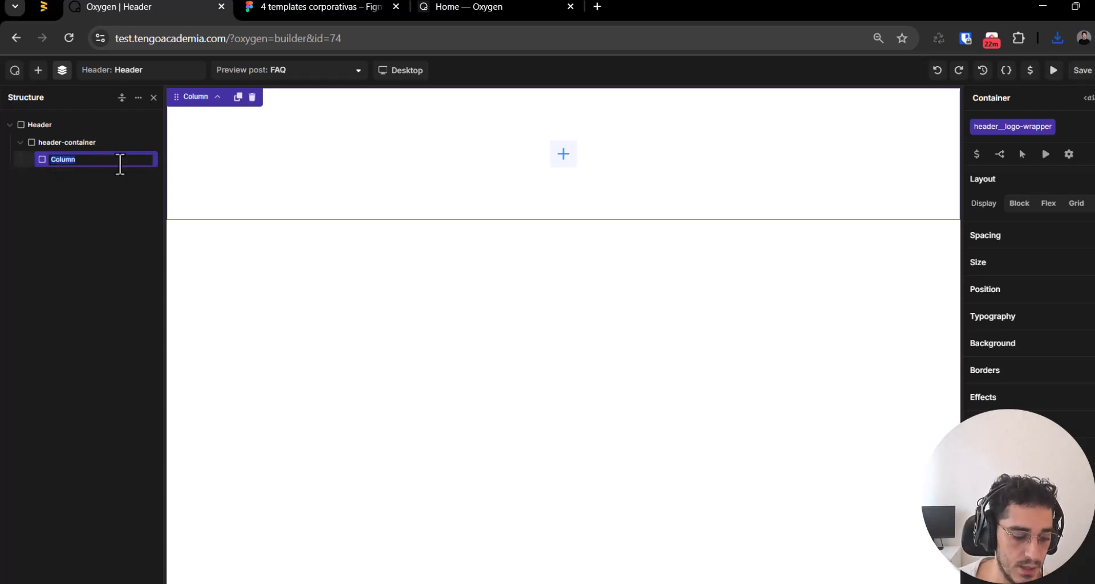
type("ogo Wrapper")
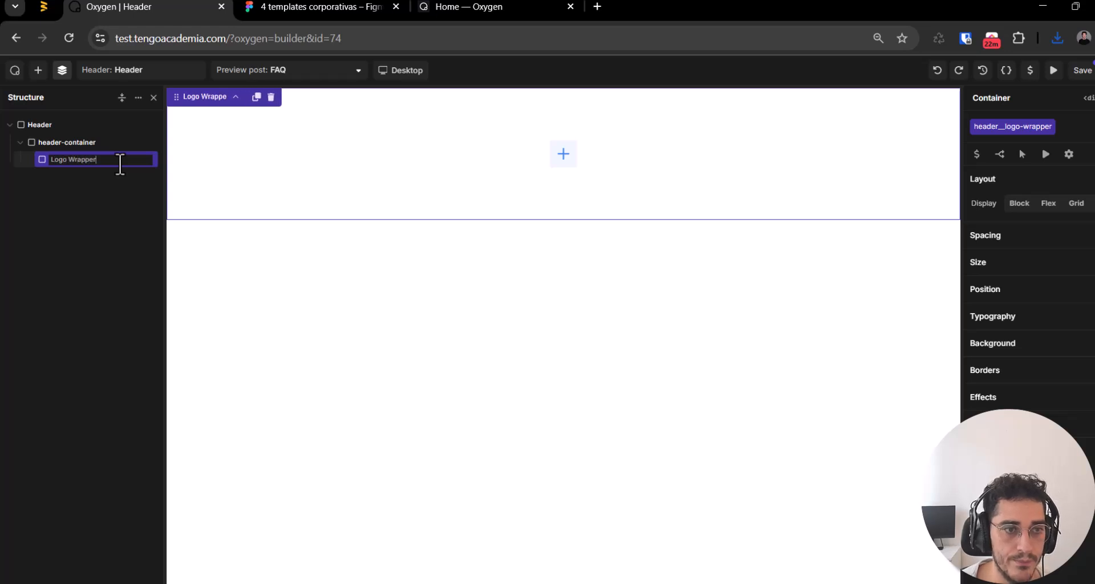
key("Return")
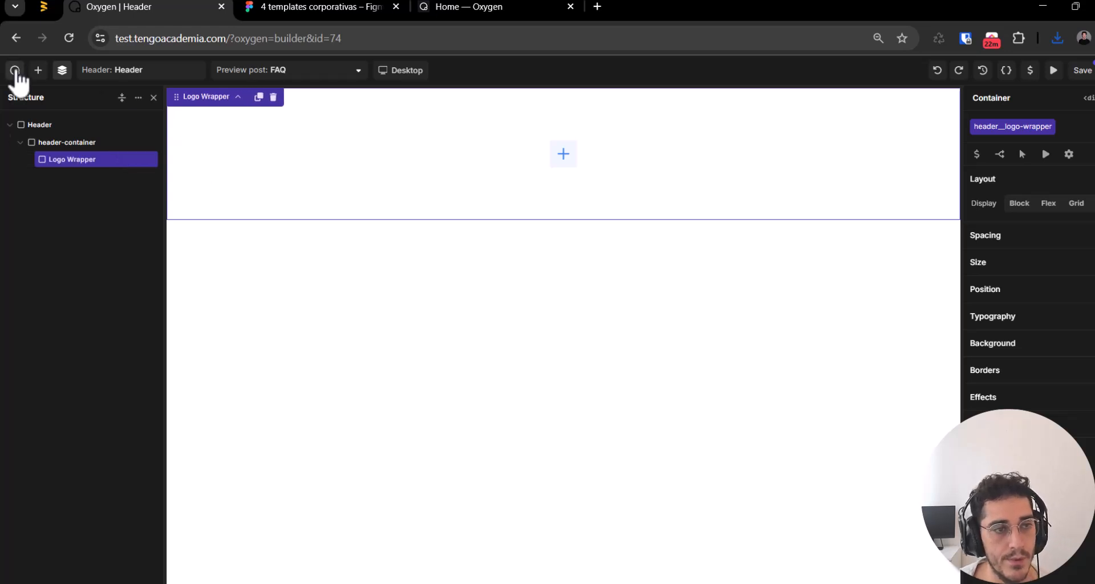
Step: Add an Image element inside Logo Wrapper and rename it as Logo
left_click(38, 69)
left_click(123, 208)
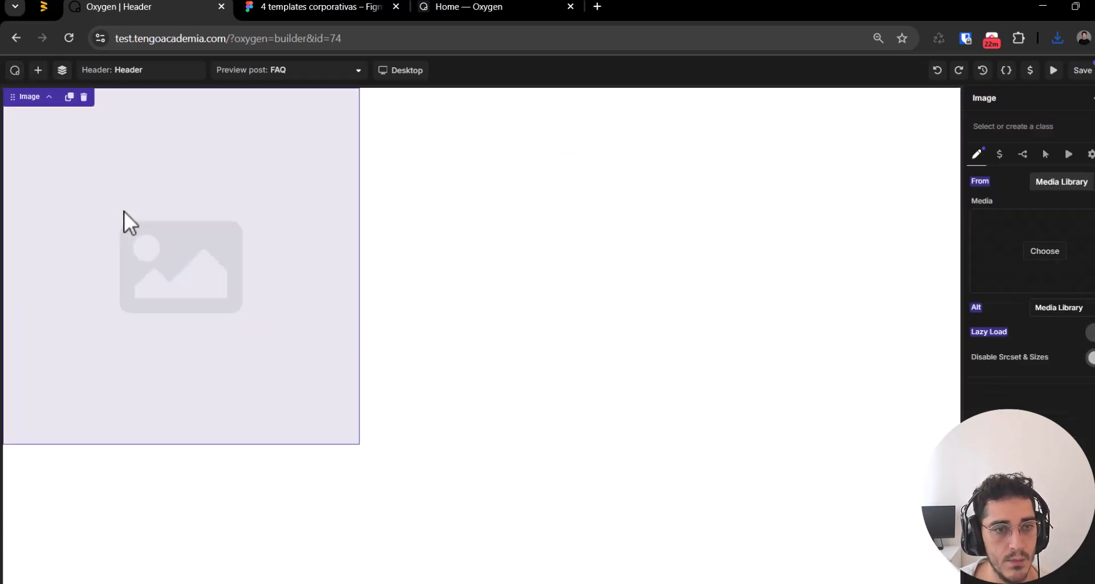
left_click(63, 70)
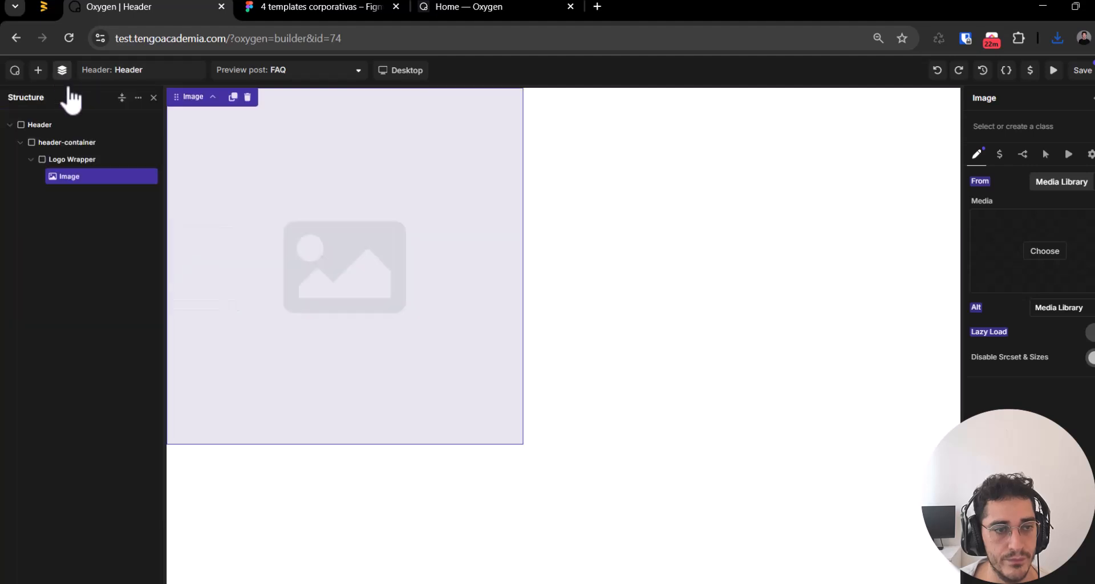
double_click(67, 176)
key("BackSpace")
type("Logo")
key("Return")
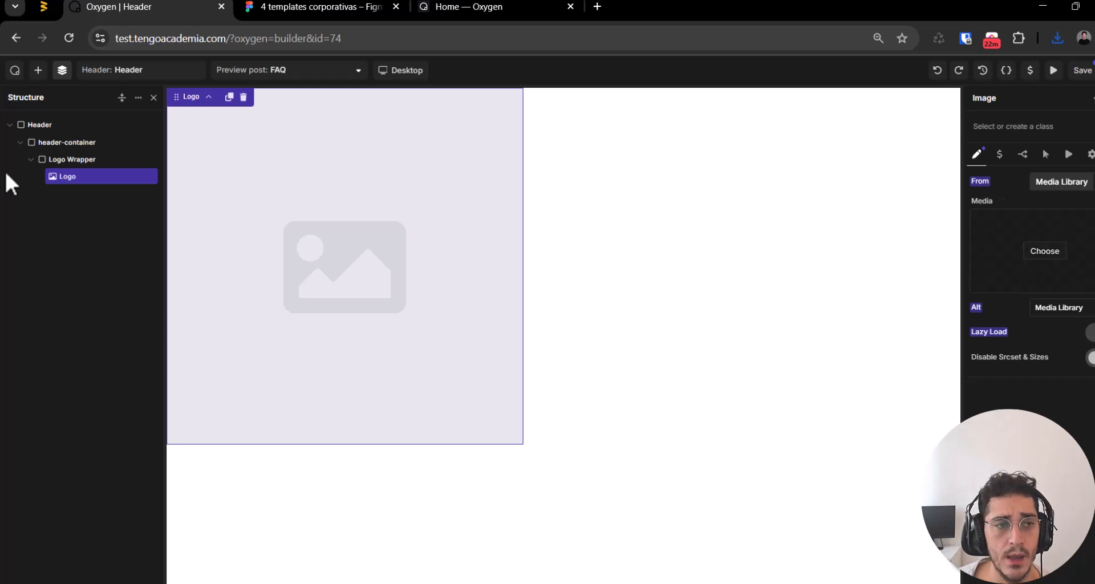
Step: Add an SVG Icon element inside Logo Wrapper and show it in the structure tree
left_click(69, 70)
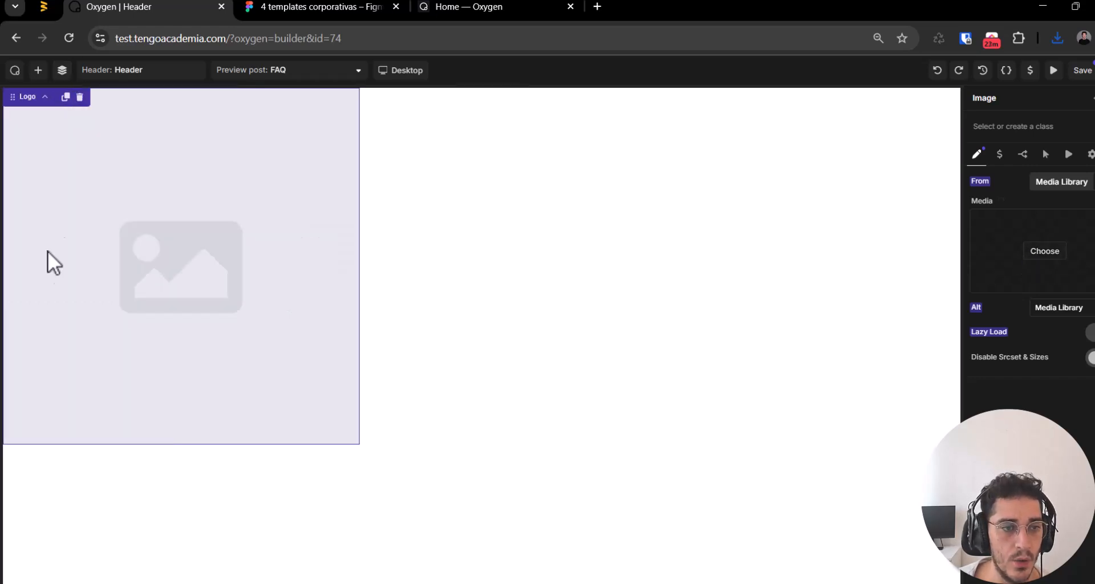
left_click(62, 70)
left_click(38, 70)
scroll(46, 450, "down", 5)
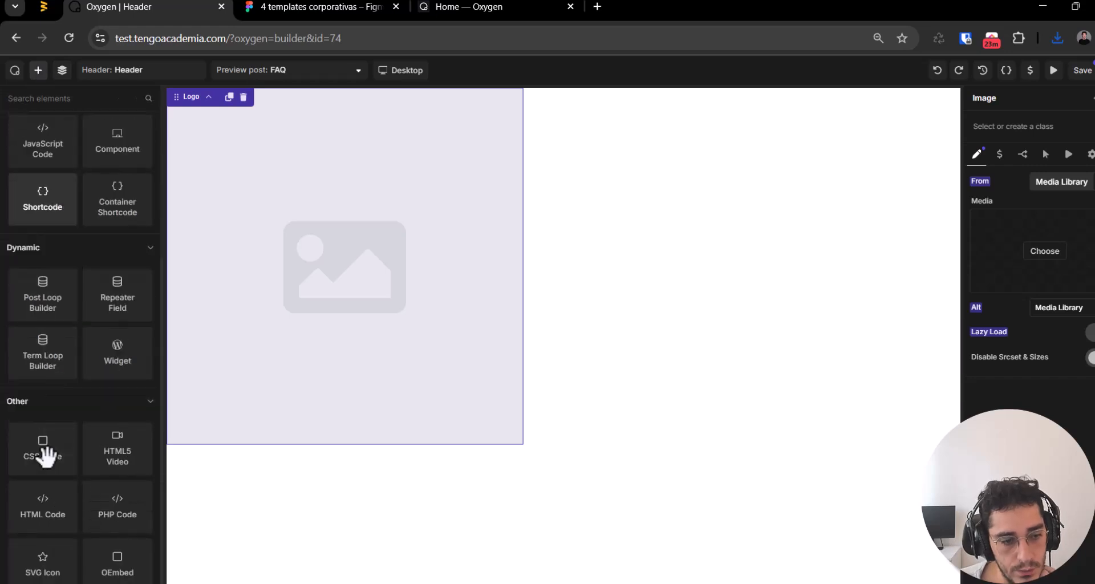
left_click(43, 565)
left_click(62, 70)
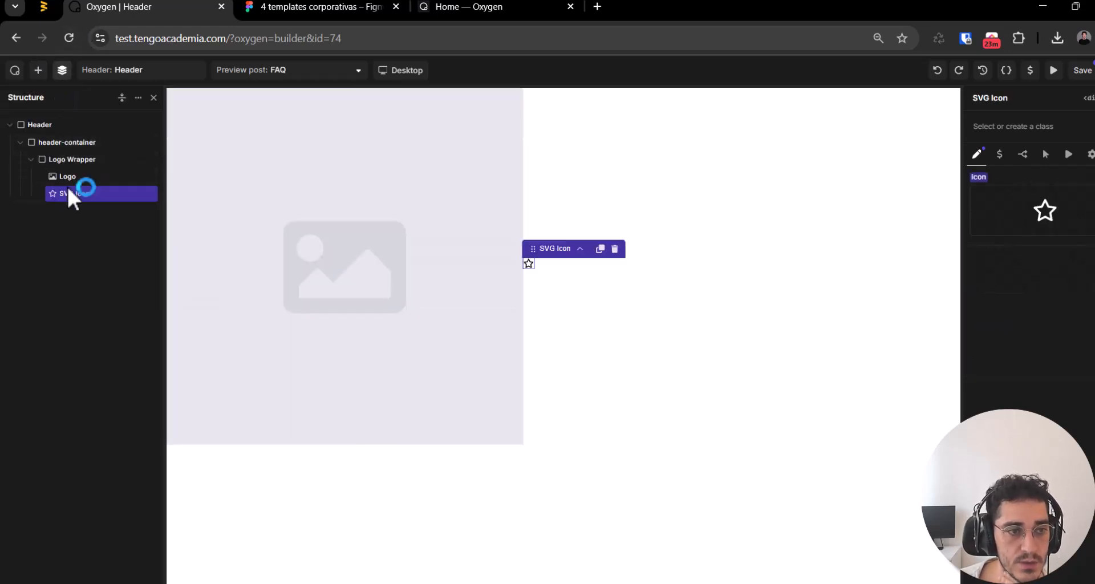
Step: Delete the Logo image element and rename the SVG Icon element as Logo Icon
left_click(71, 178)
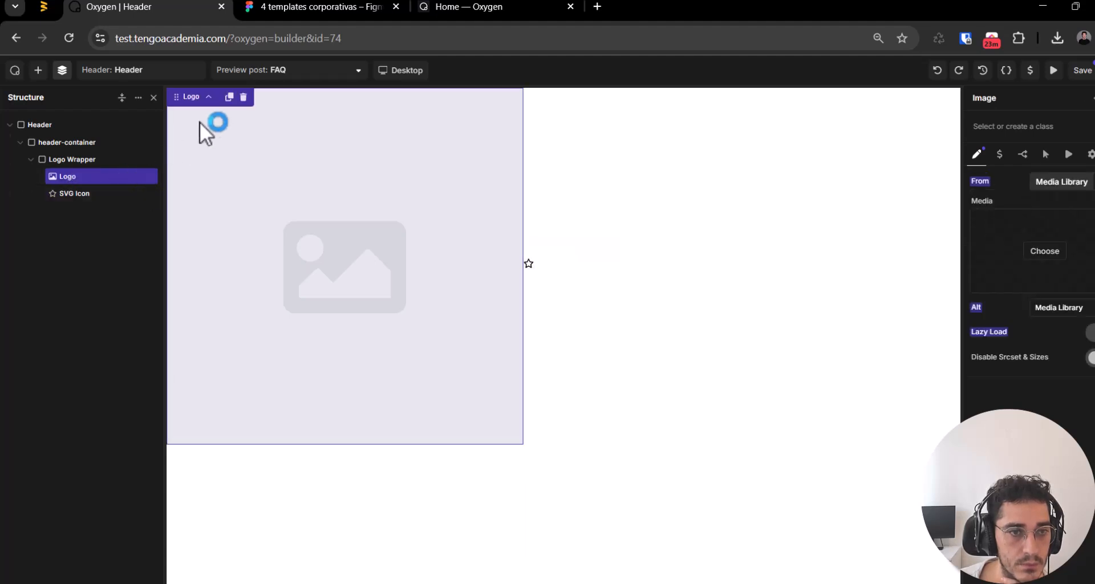
left_click(243, 98)
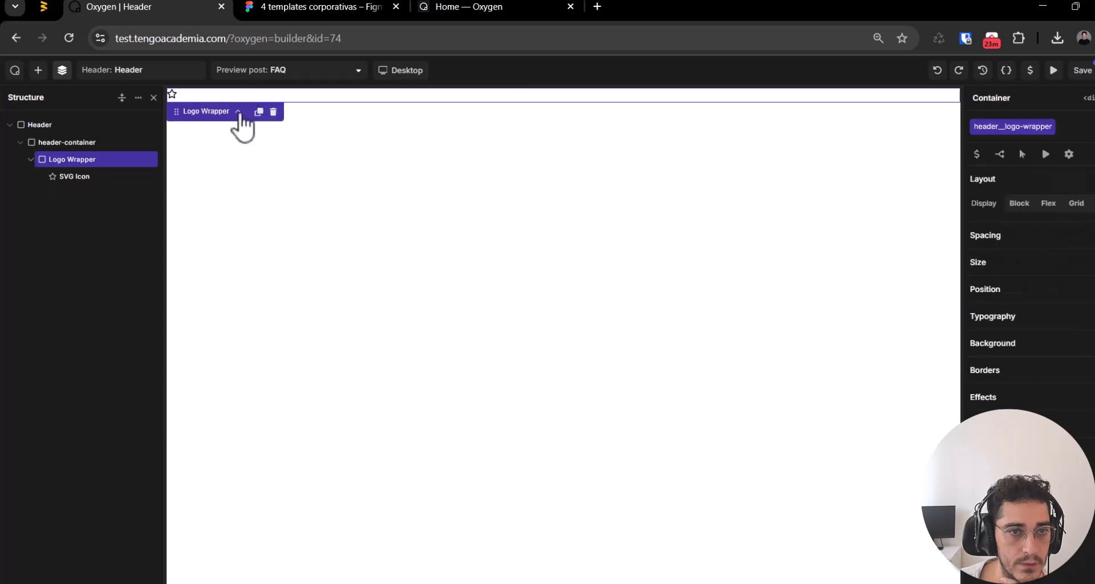
left_click(100, 178)
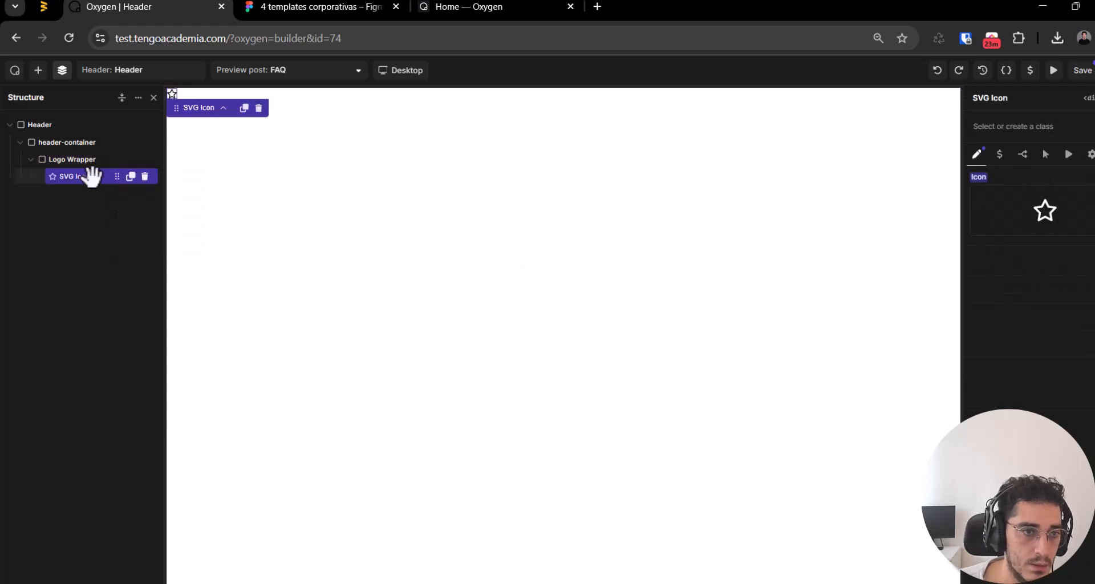
double_click(78, 177)
type("Logo Icon")
key("Return")
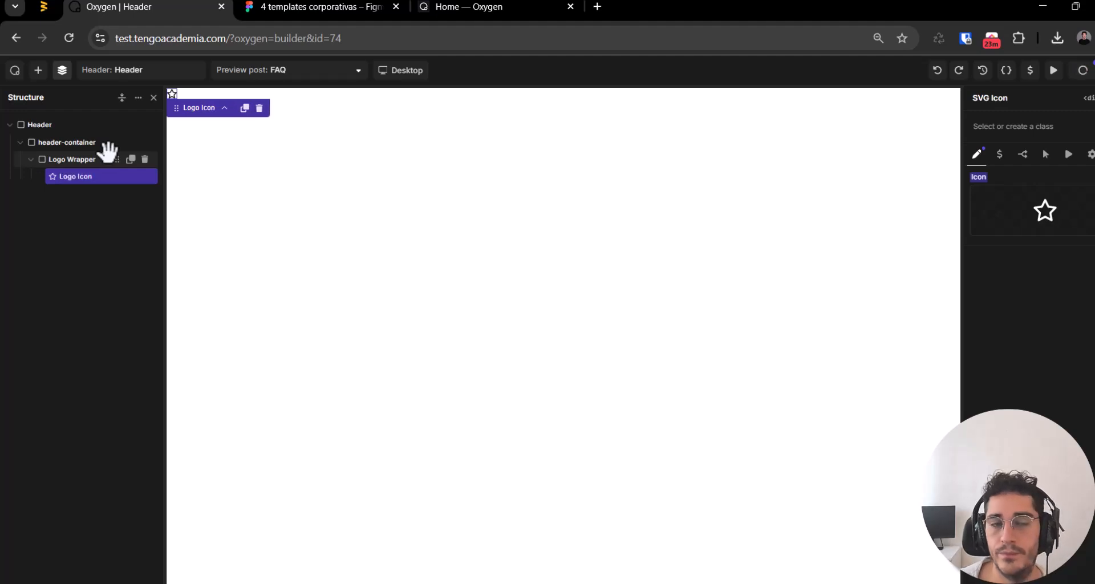
Step: Open the icon library for Logo Icon and preview the downloaded Vector.svg in the browser
key("ctrl+Tab")
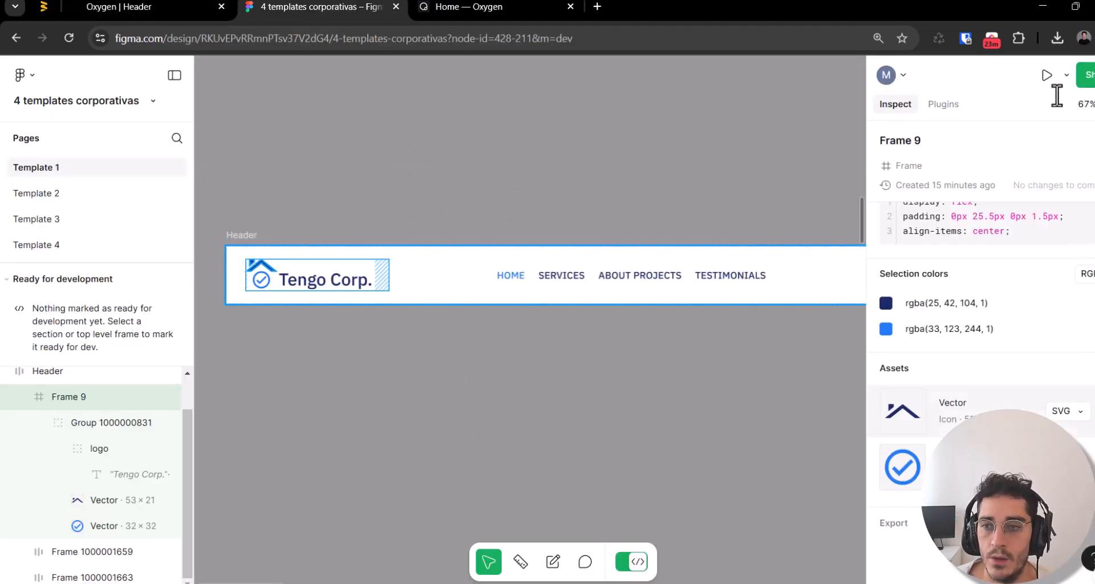
key("ctrl+shift+Tab")
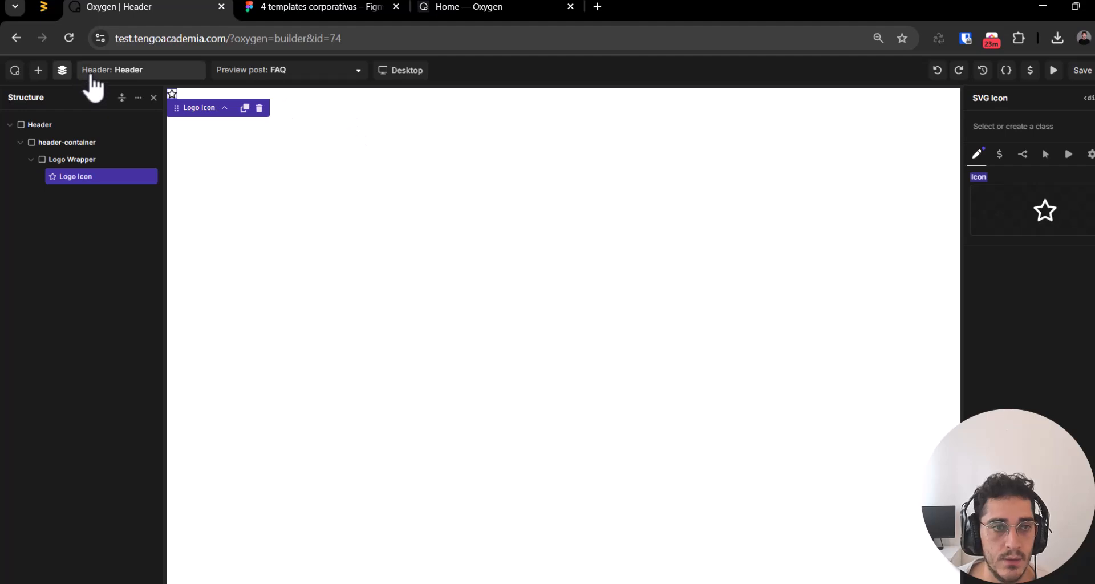
left_click(1041, 214)
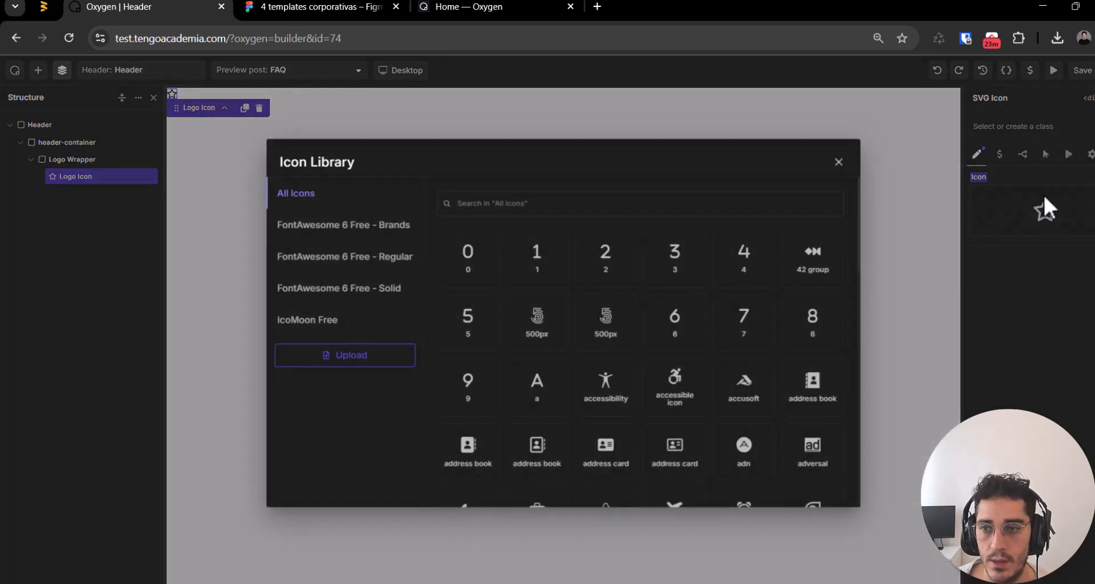
left_click(1056, 38)
left_click(902, 107)
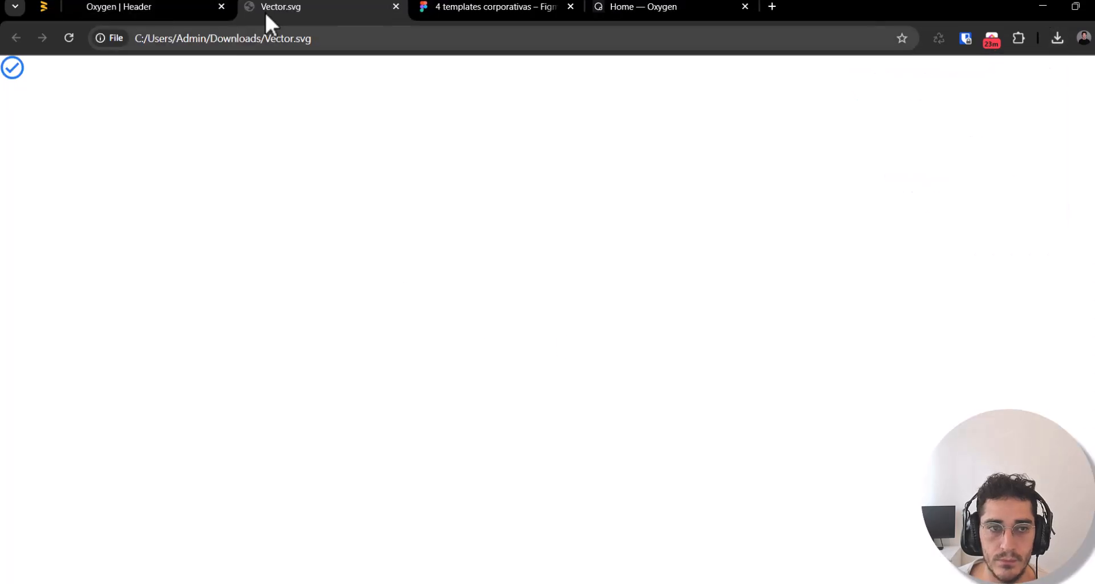
left_click(396, 6)
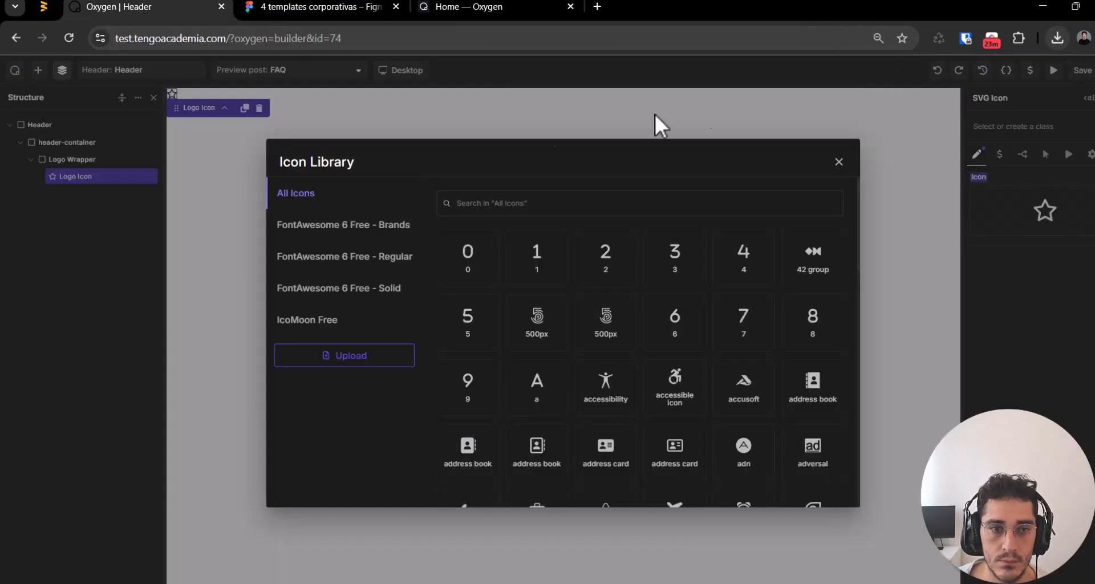
Step: Add the downloaded Vector.svg to the icon library's upload area
left_click(393, 355)
left_click(1057, 37)
left_click_drag(901, 105, 595, 239)
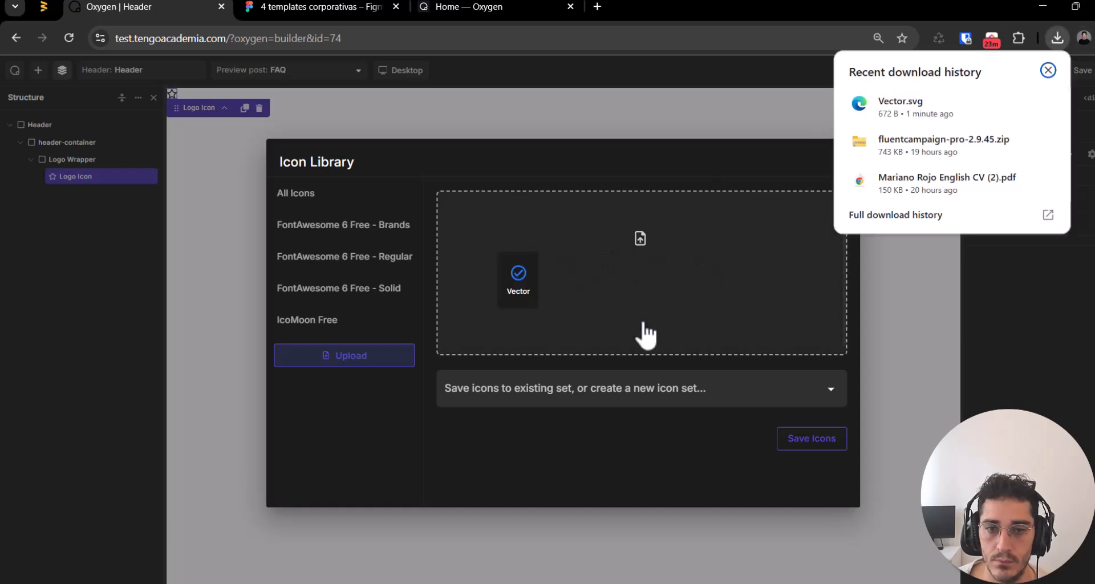
left_click(622, 487)
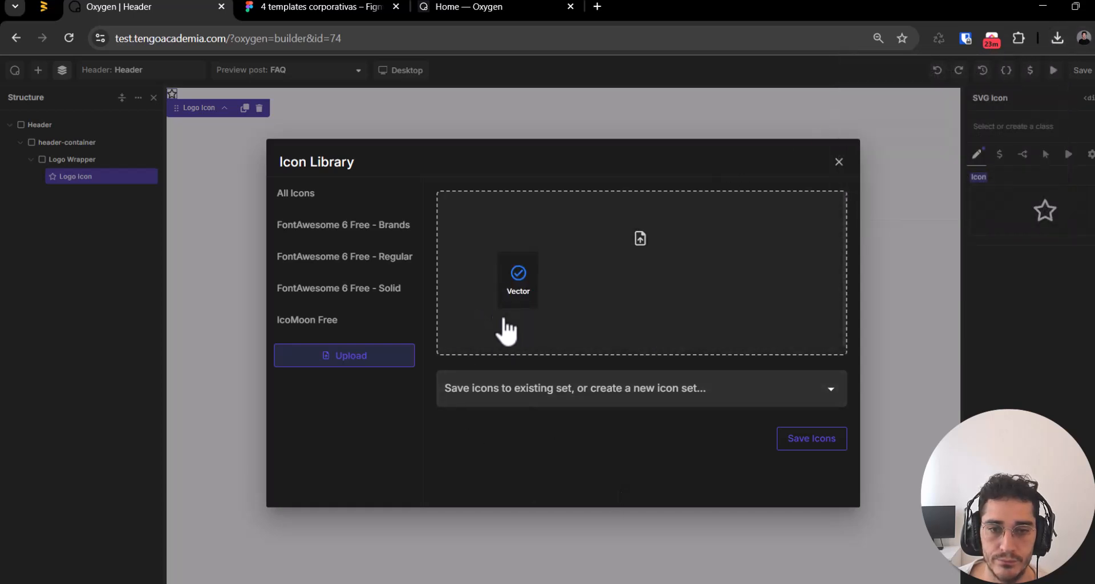
left_click(328, 6)
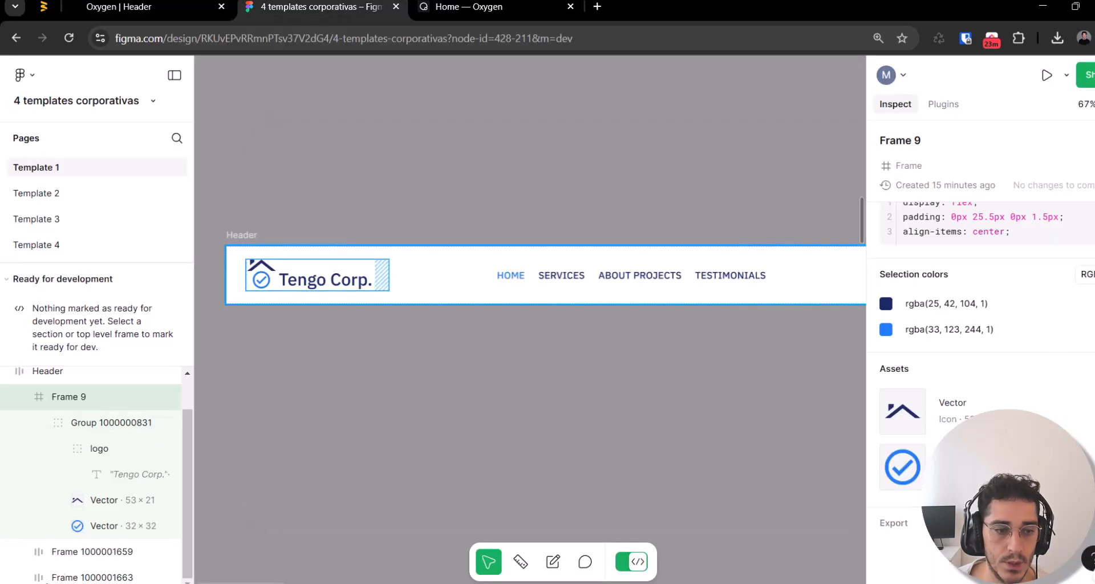
left_click(98, 425)
left_click(97, 449)
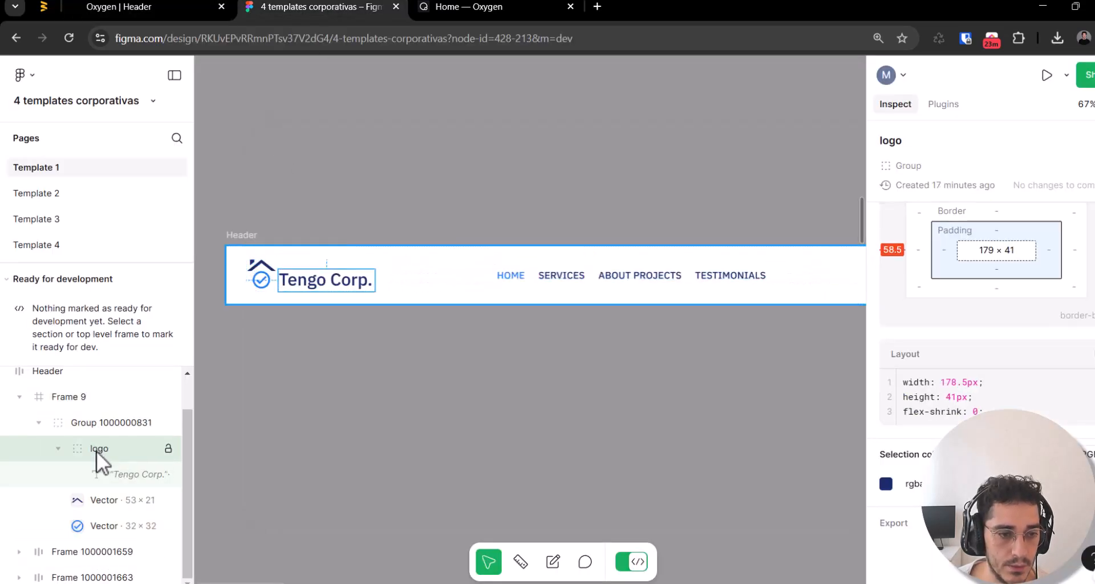
left_click(57, 449)
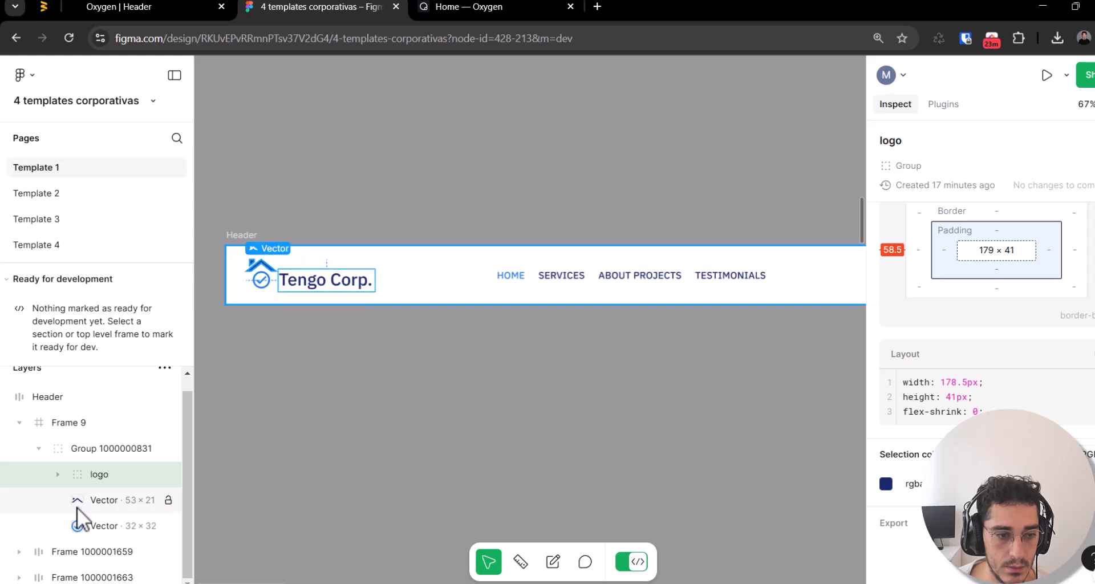
left_click(93, 516)
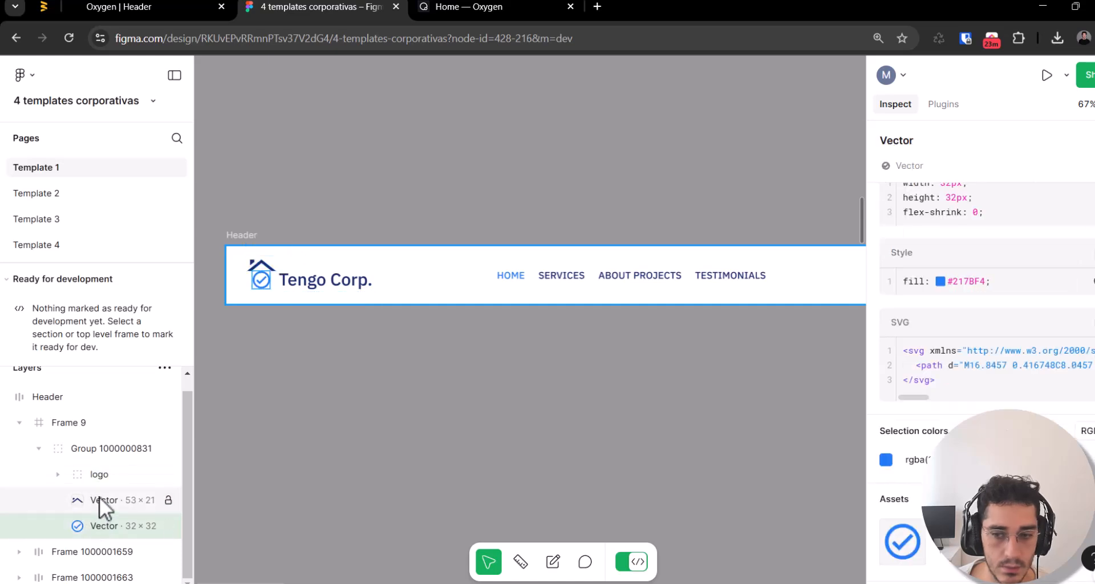
scroll(1056, 368, "down", 1)
scroll(1054, 371, "up", 1)
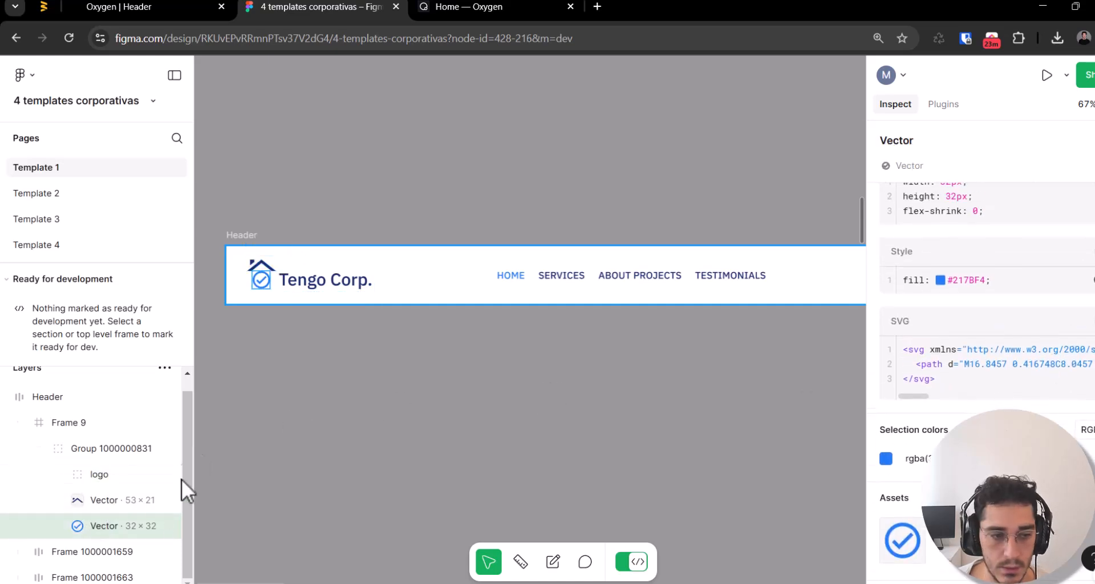
left_click(80, 473)
left_click(98, 443)
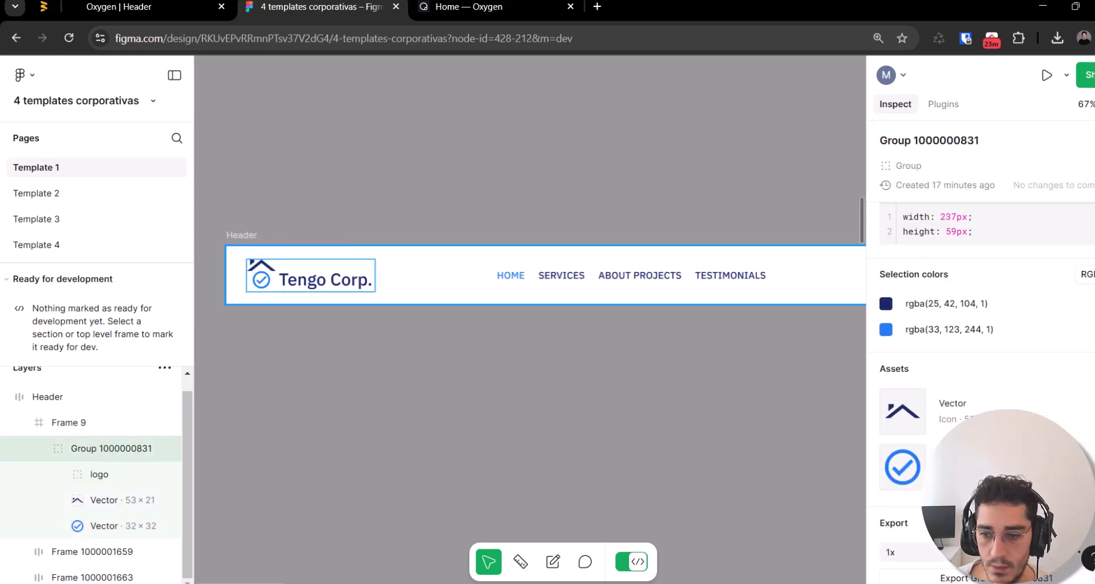
scroll(980, 394, "down", 2)
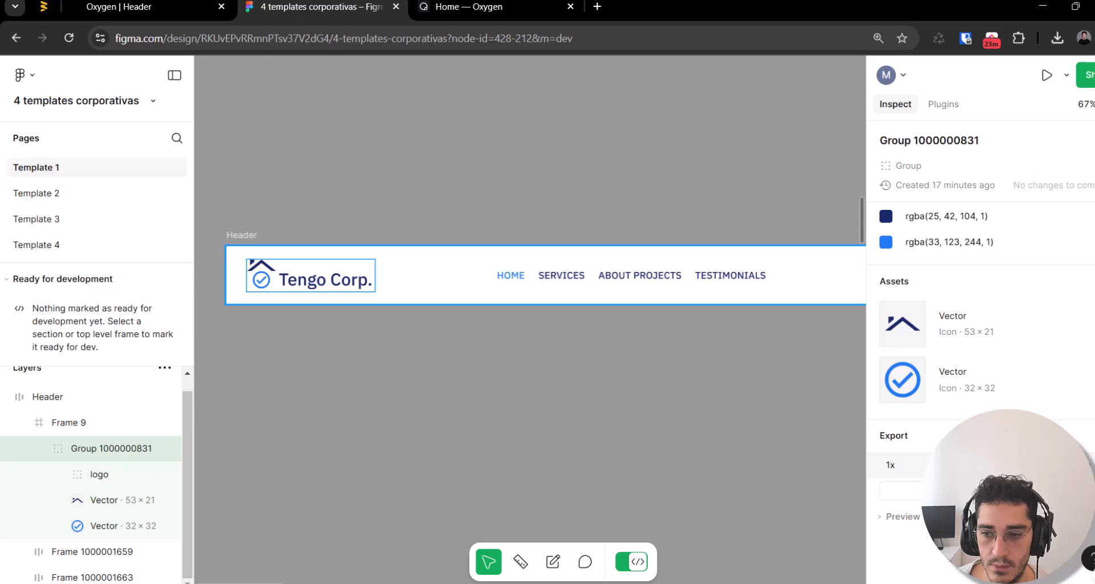
left_click(97, 455)
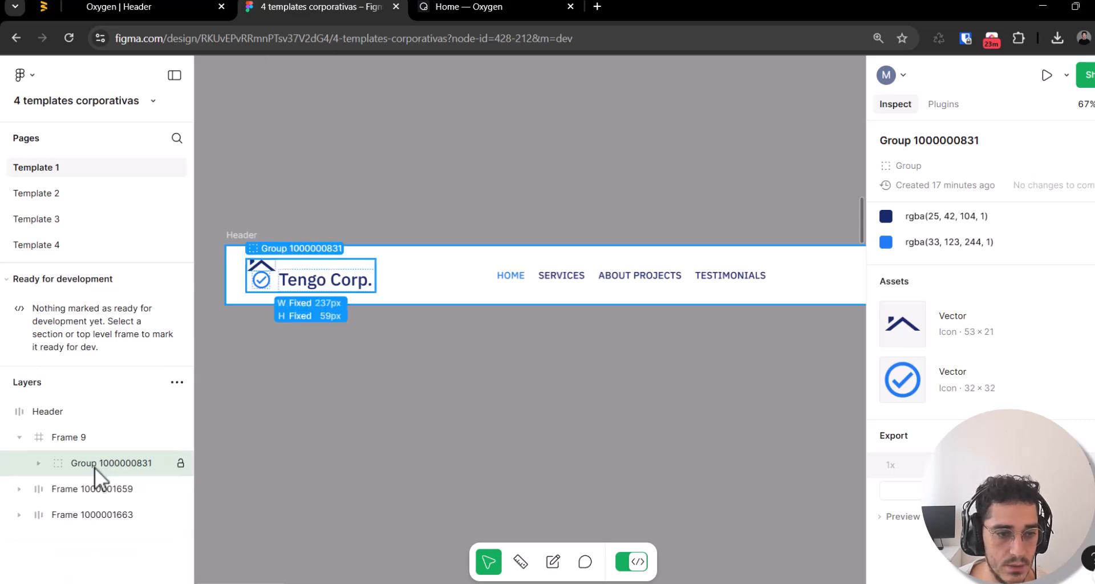
left_click(91, 467)
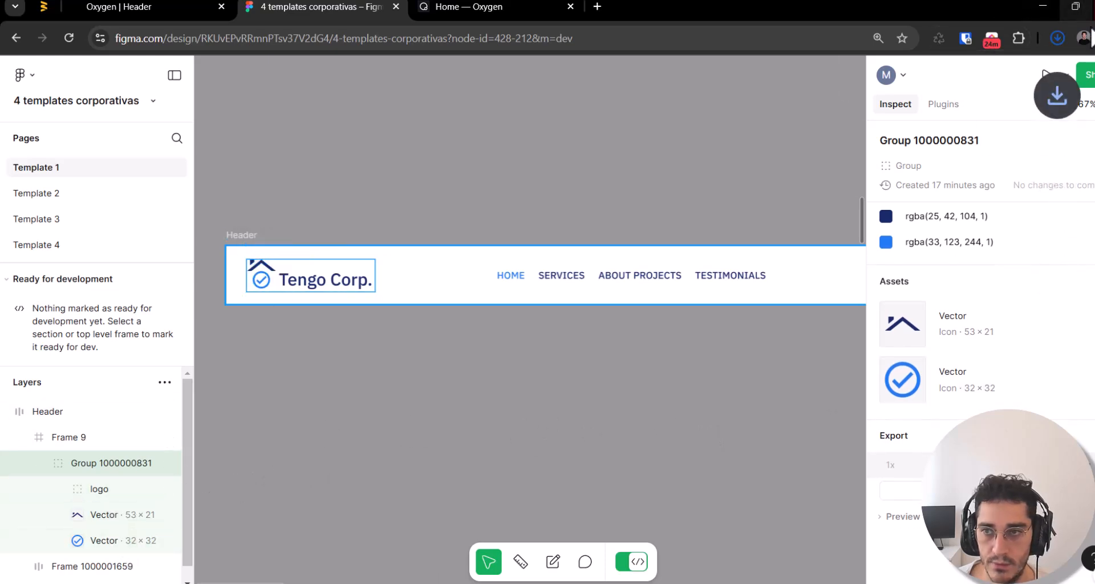
Step: Return to the Oxygen editor and add Group 1000000831.svg to the icon library's upload area
left_click(188, 6)
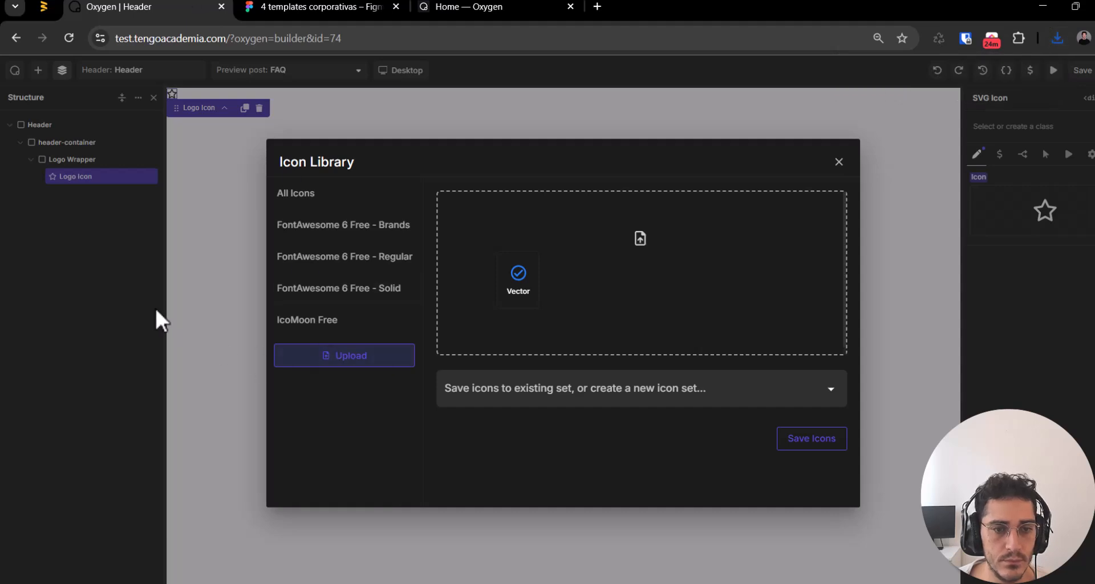
left_click(1056, 39)
left_click_drag(894, 114, 586, 288)
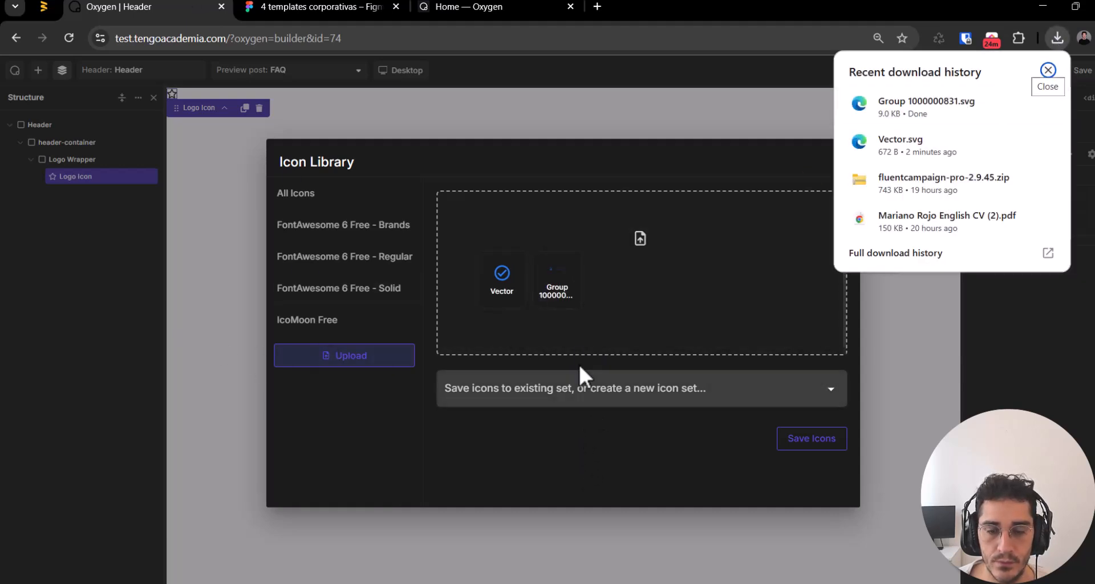
left_click(565, 305)
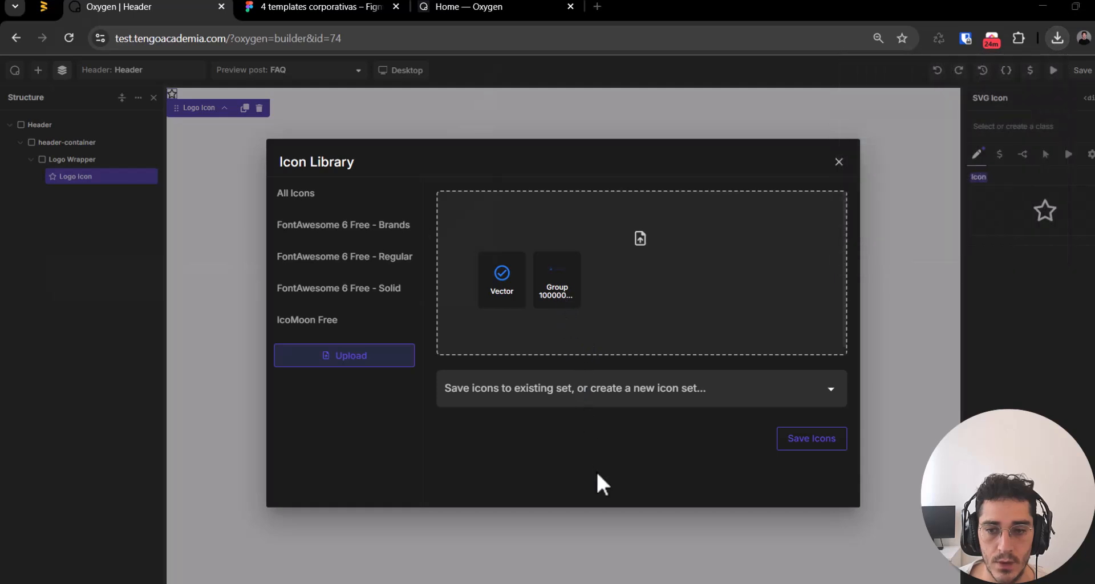
left_click(514, 317)
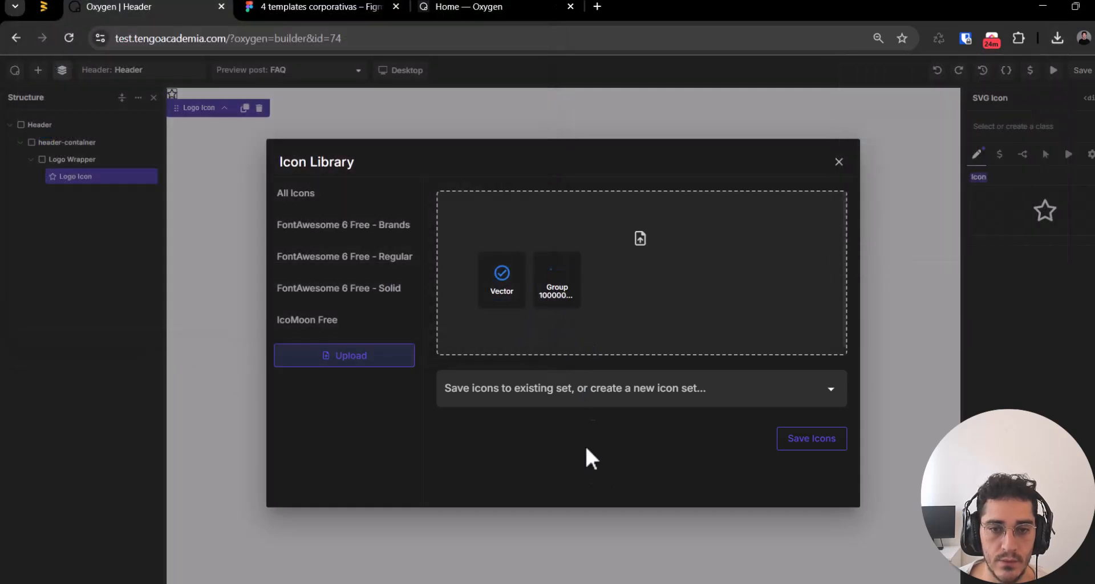
left_click(804, 443)
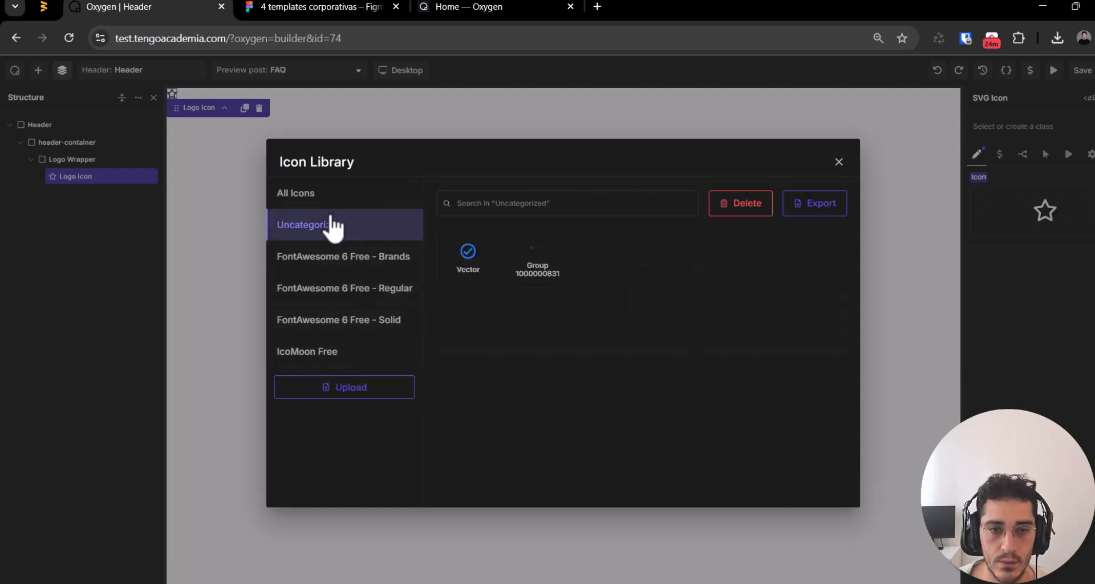
left_click(544, 267)
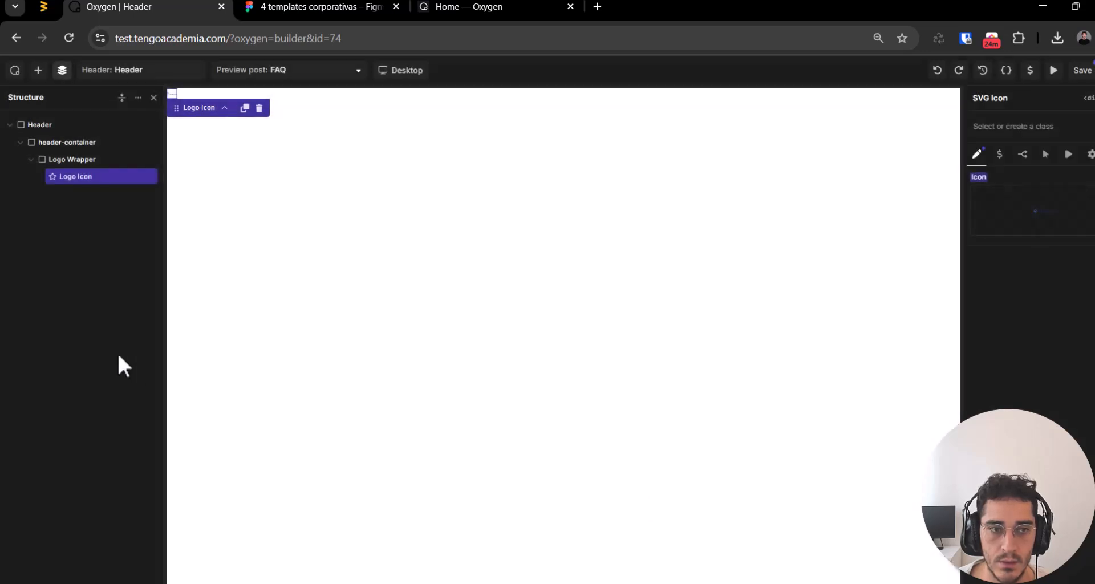
left_click(128, 354)
left_click(92, 177)
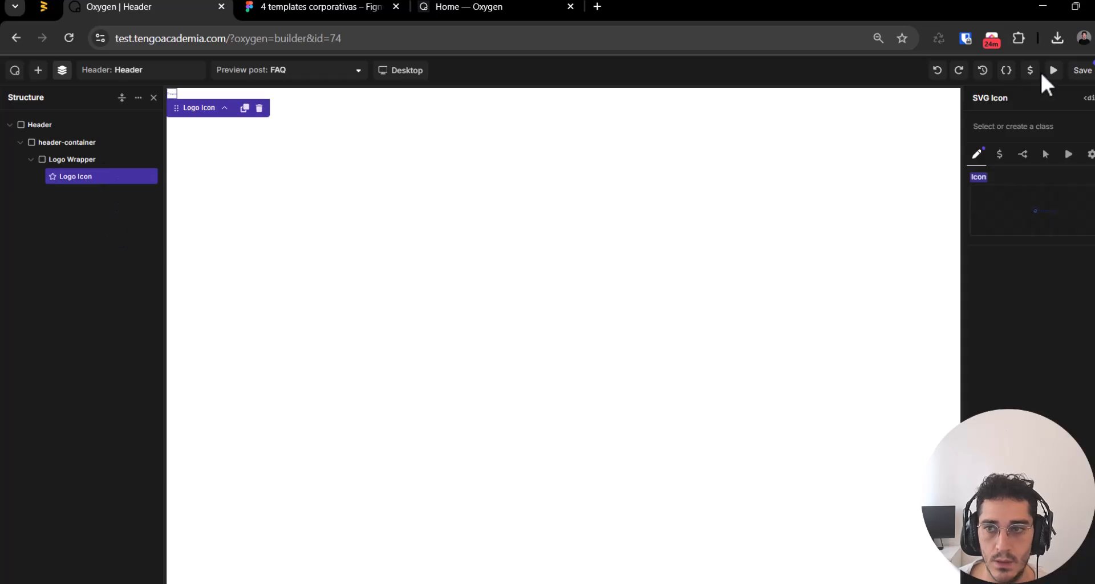
Step: Switch to the Figma design, inspect the box dimensions of the logo's Frame 9, and return to the Oxygen editor
left_click(57, 159)
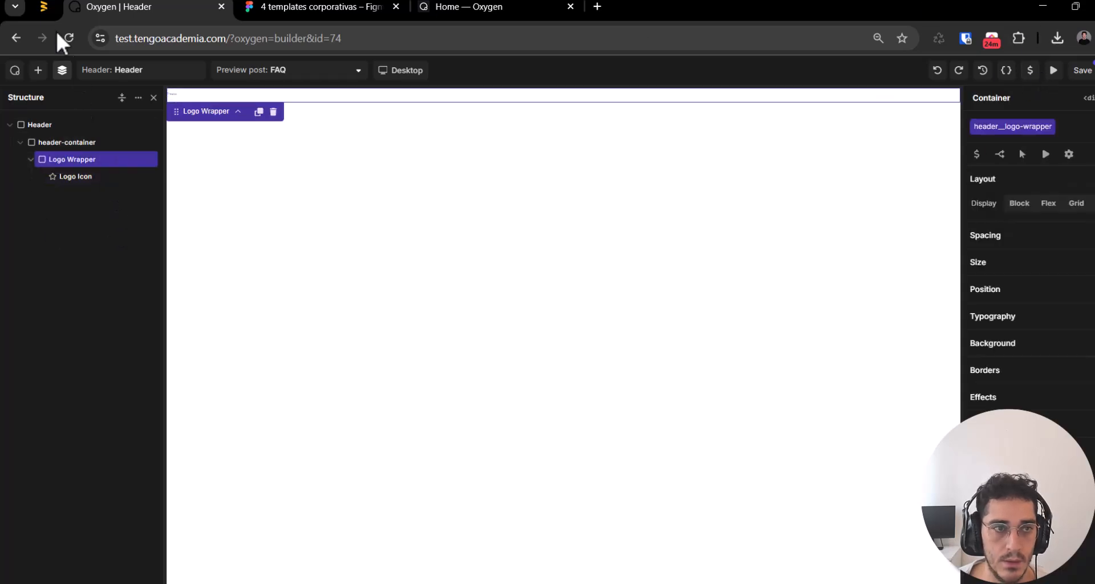
left_click(281, 7)
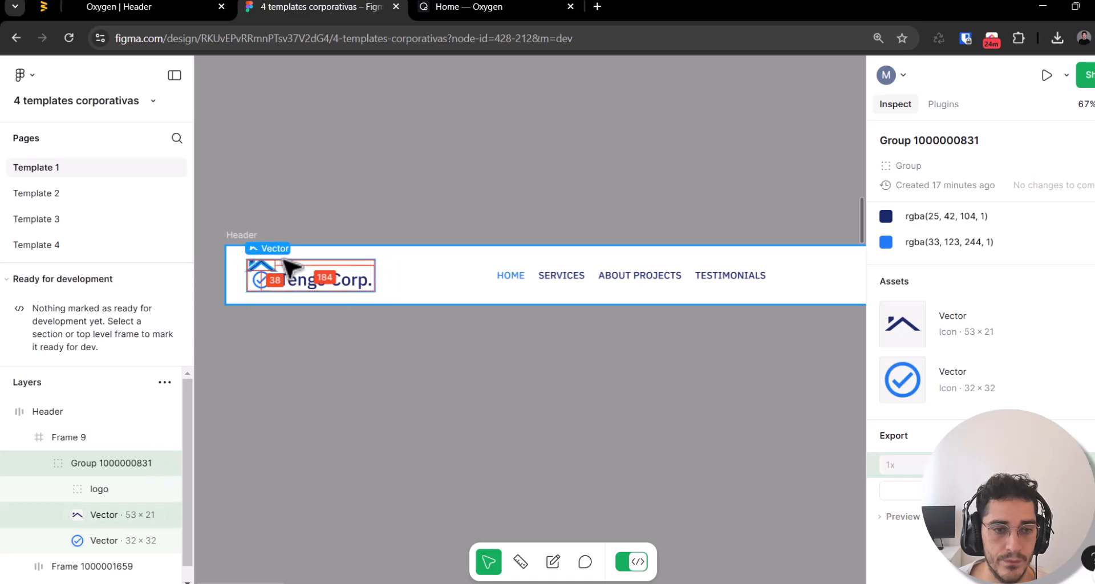
left_click(383, 278)
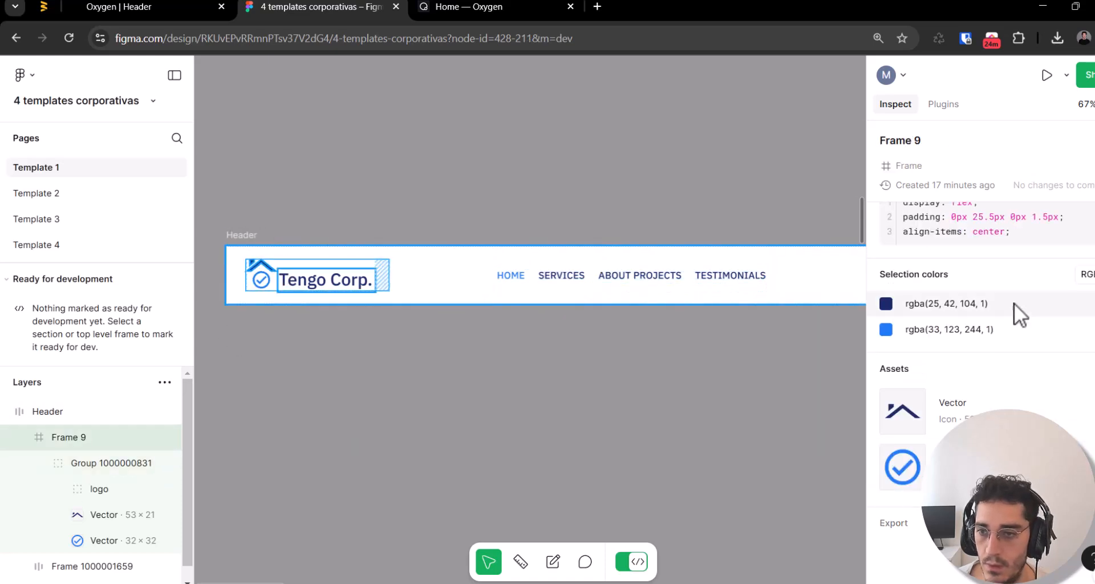
scroll(1015, 319, "up", 3)
scroll(981, 325, "up", 2)
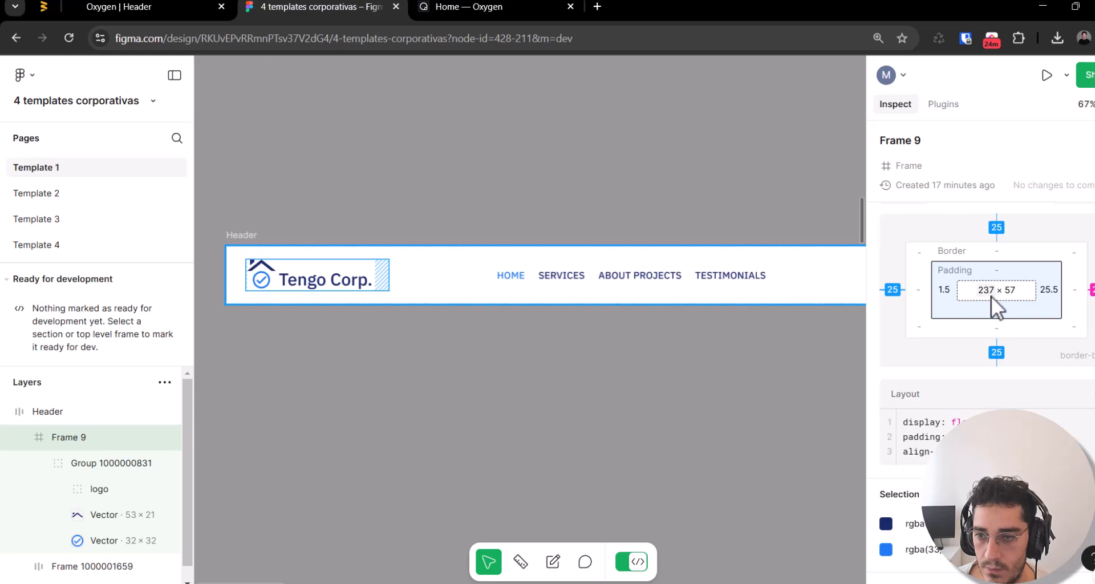
key("ctrl+Tab")
key("ctrl+shift+Tab")
key("ctrl+shift+Tab")
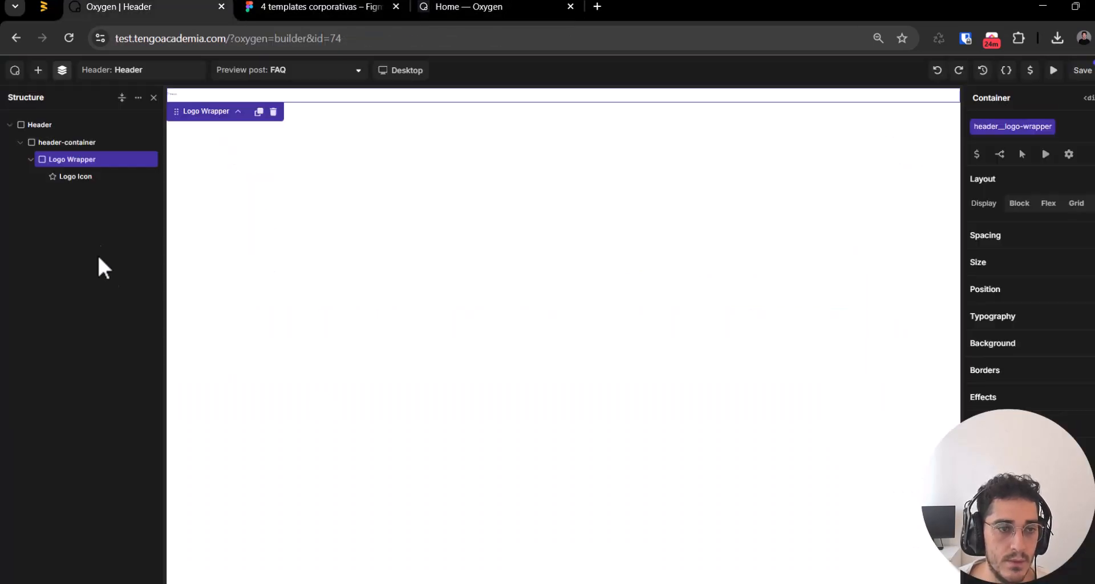
Step: Set the width of the header__logo-wrapper class to 237 px
left_click(1013, 243)
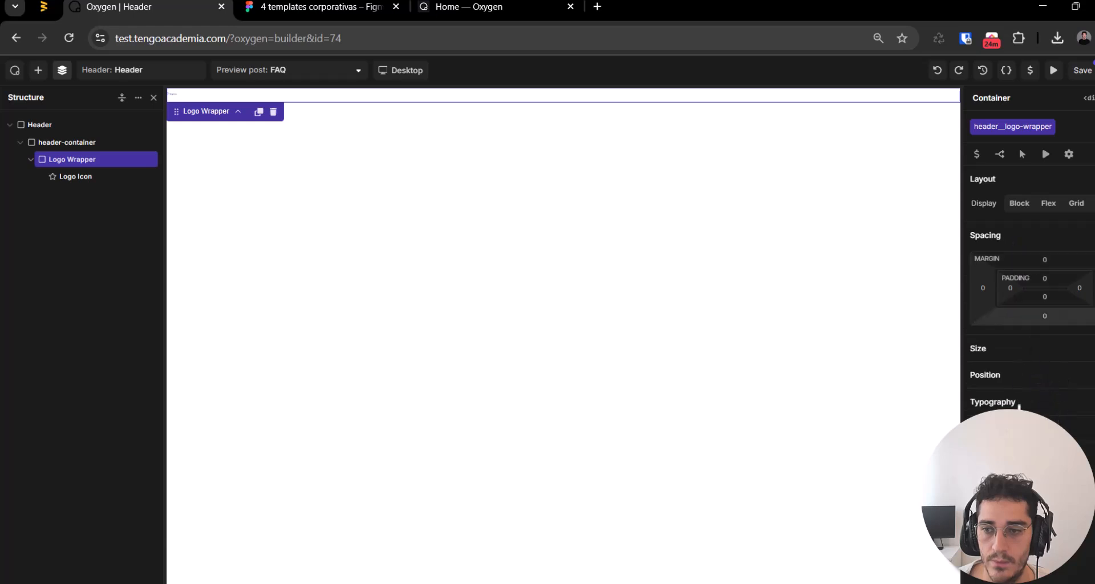
left_click(1021, 349)
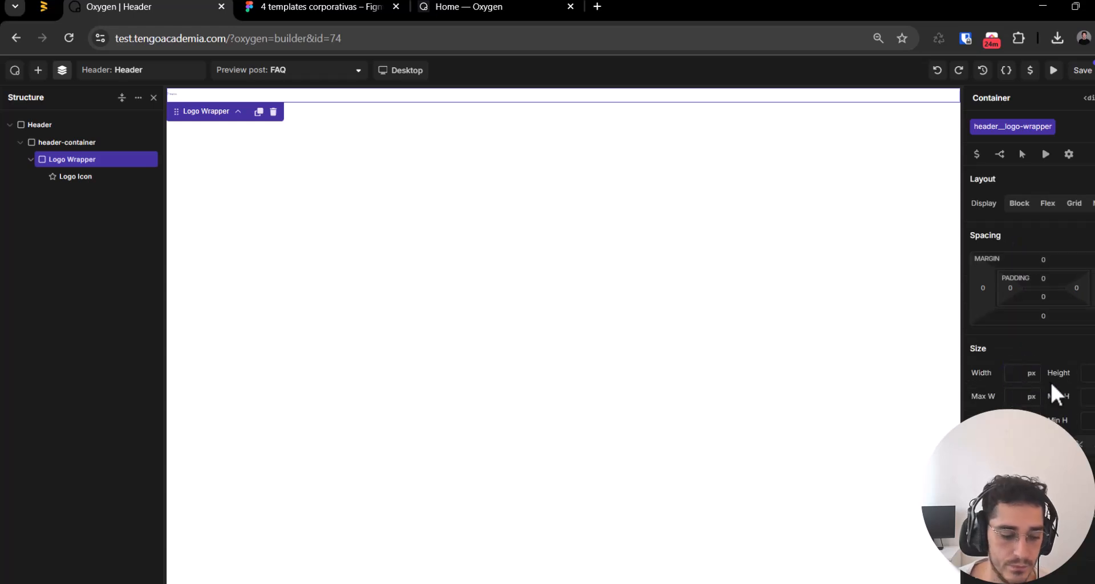
type("237")
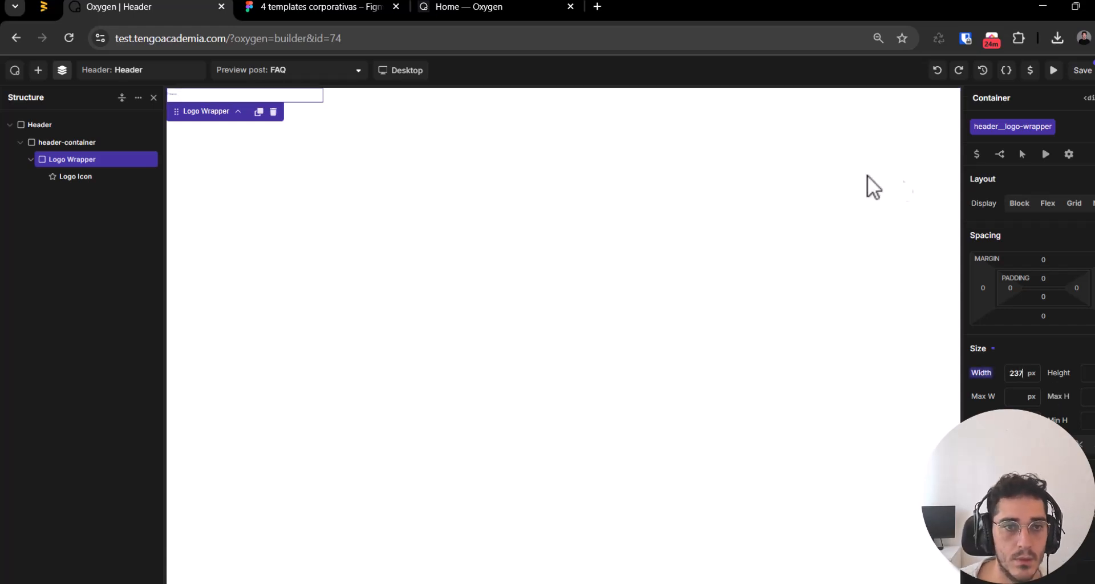
Step: Change the HTML tag of the Logo Icon element to figure
left_click(73, 177)
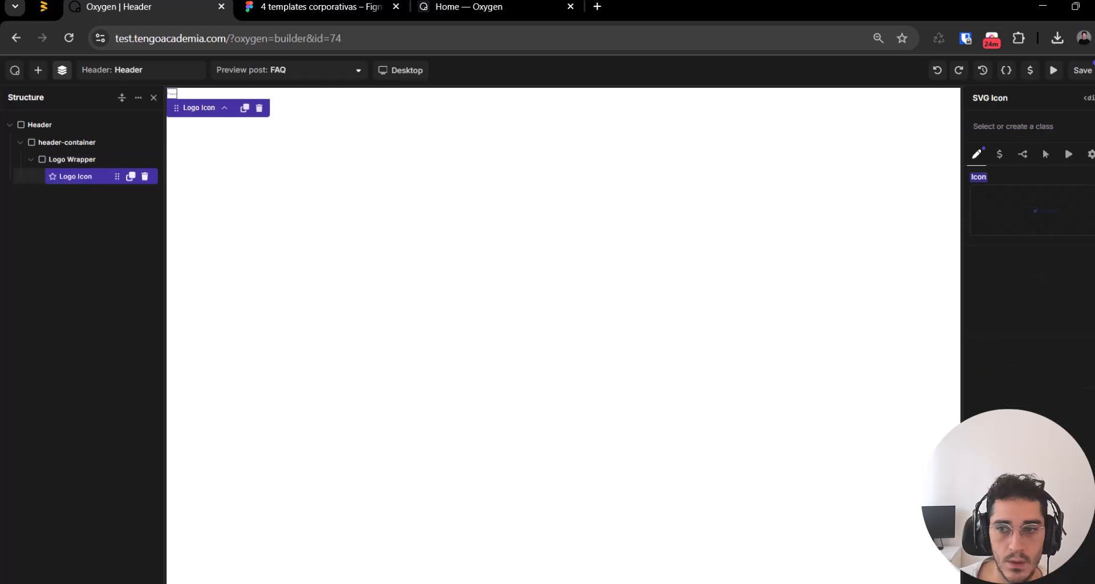
left_click(1088, 98)
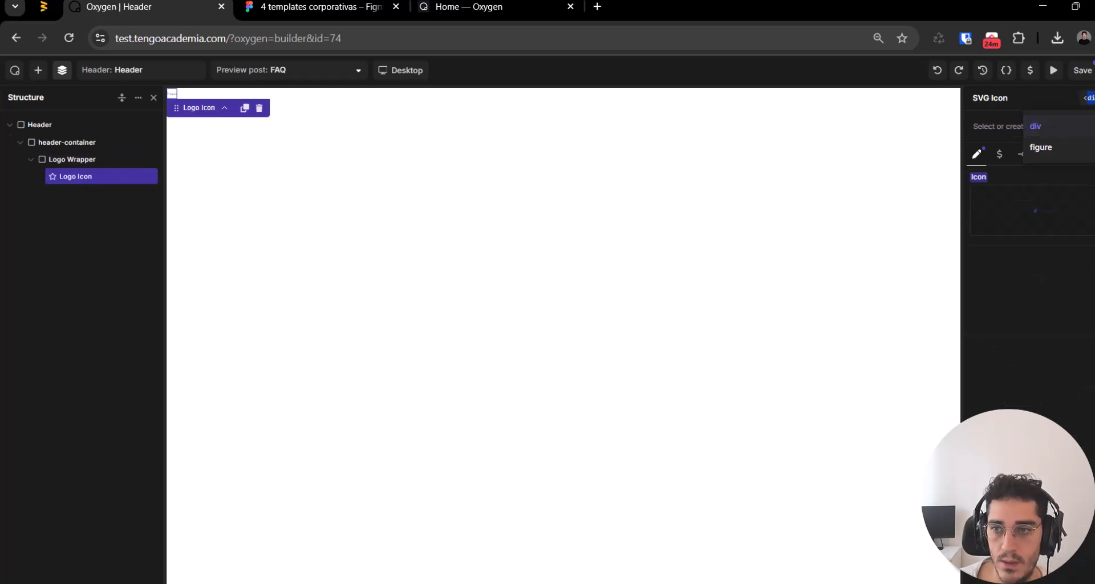
left_click(1052, 148)
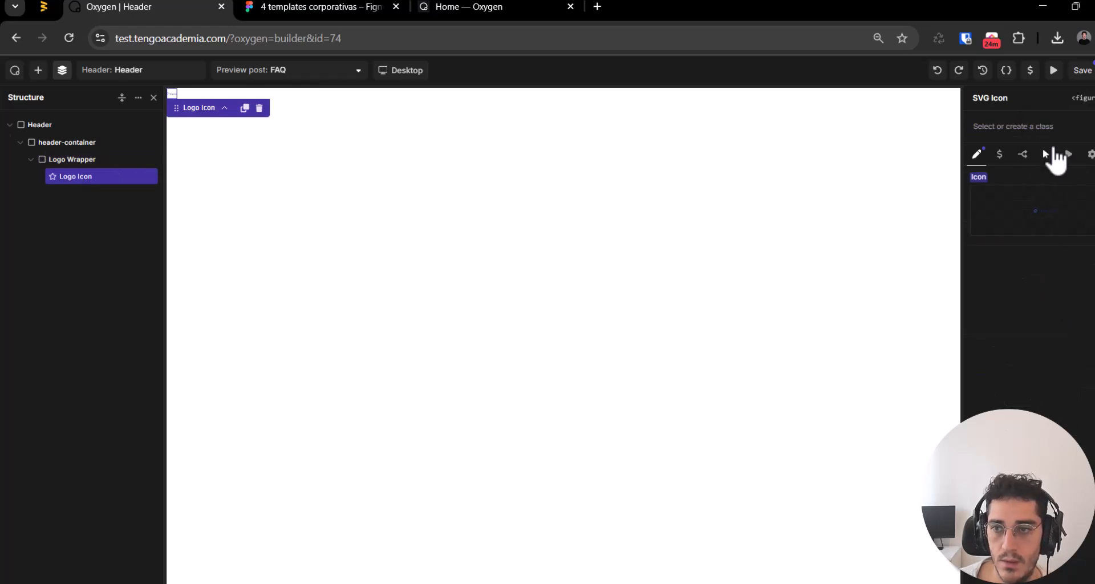
Step: Create the class header__logo-icon on the Logo Icon element
left_click(1007, 127)
type("logo")
type("_")
type("header")
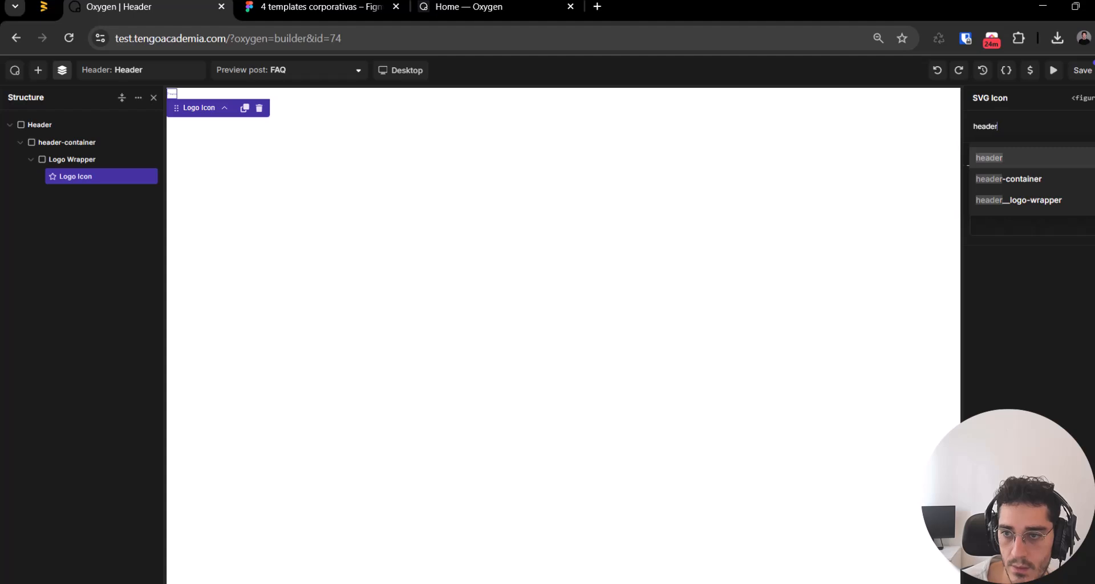
type("_logo-icon")
key("Return")
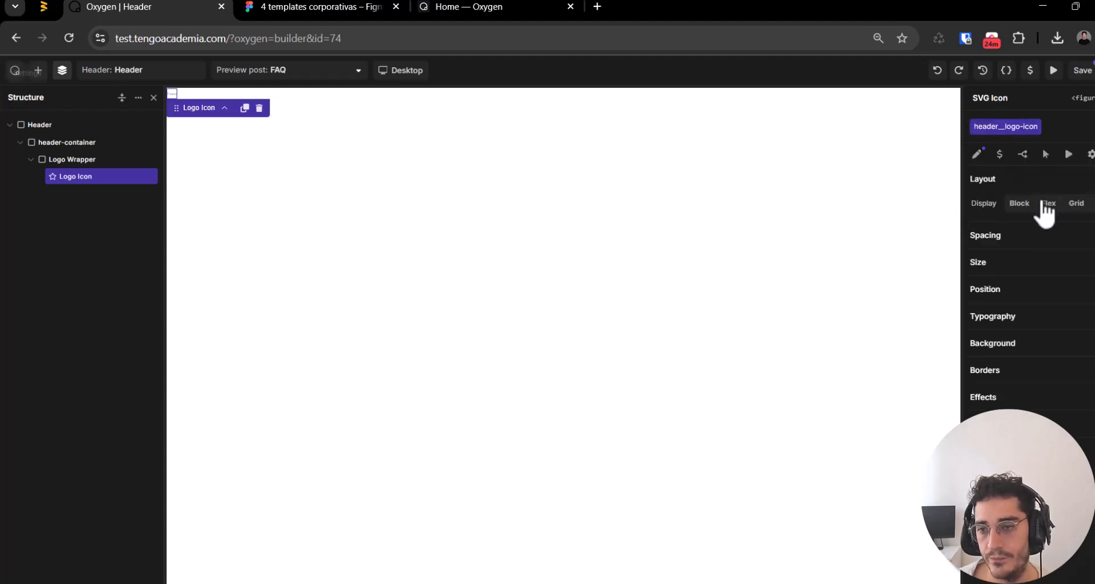
Step: Set the header__logo-icon class to a width of 100% and a height of 100
left_click(1042, 238)
left_click(1015, 349)
scroll(1020, 365, "down", 2)
left_click(1018, 301)
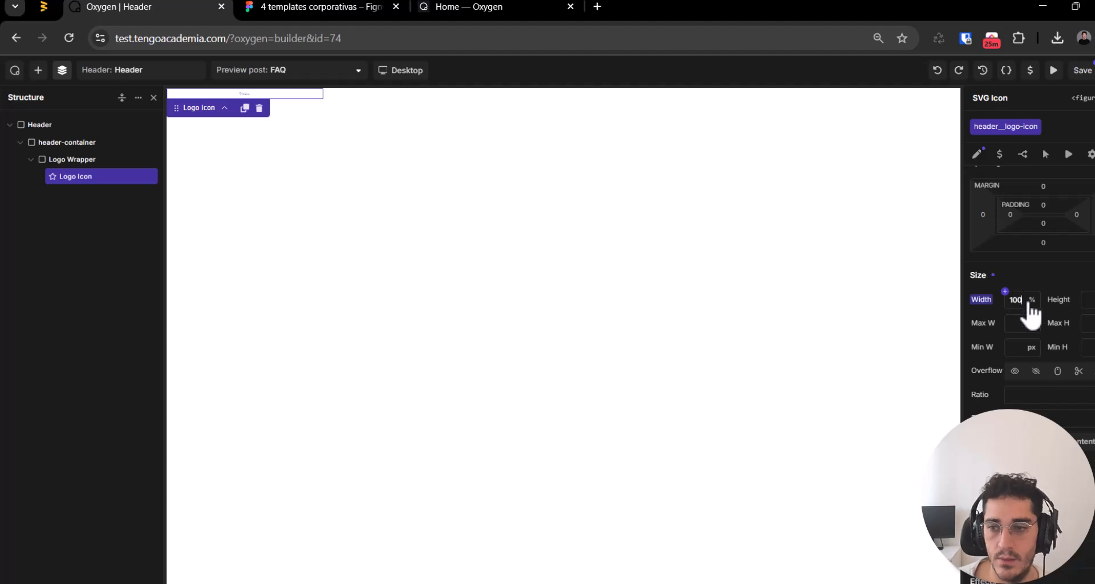
scroll(1090, 296, "up", 2)
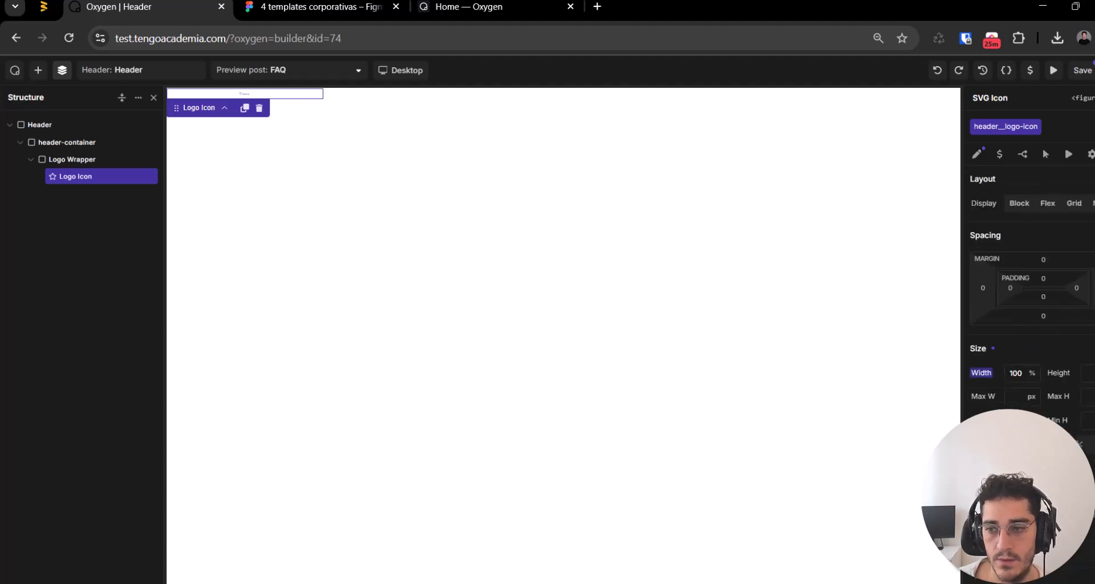
left_click(1091, 396)
left_click(1057, 360)
left_click(1082, 355)
left_click(1090, 374)
type("100")
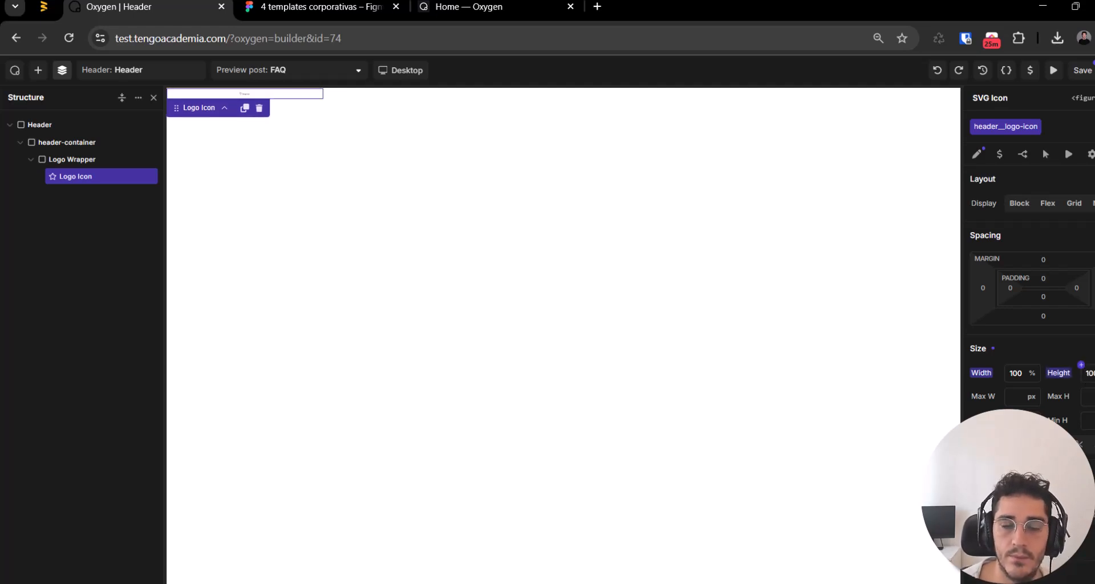
Step: Set the height of the Logo Wrapper container to auto
left_click(71, 159)
left_click(1038, 239)
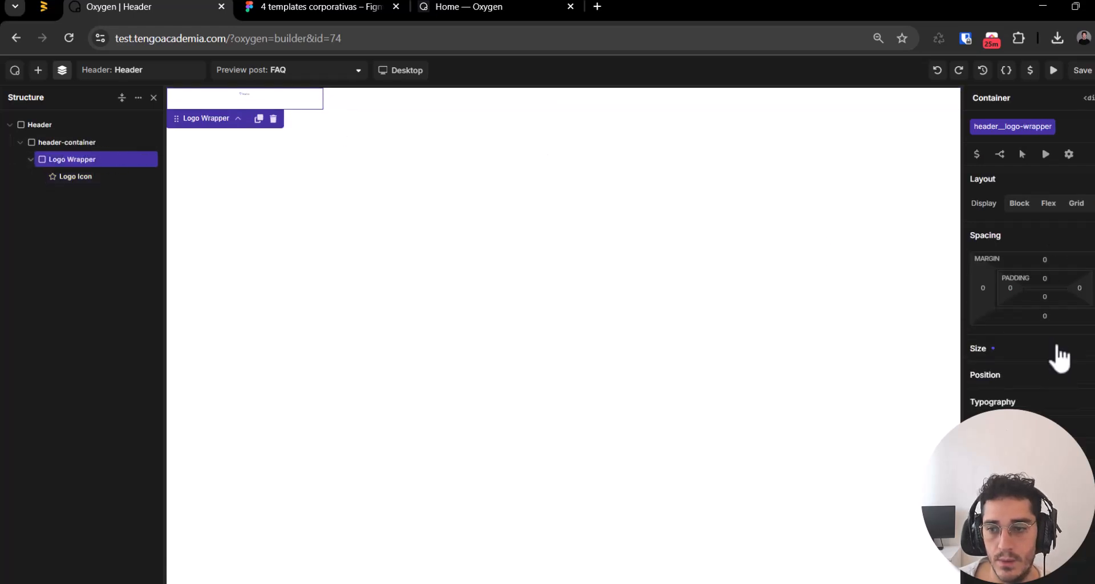
left_click(1017, 357)
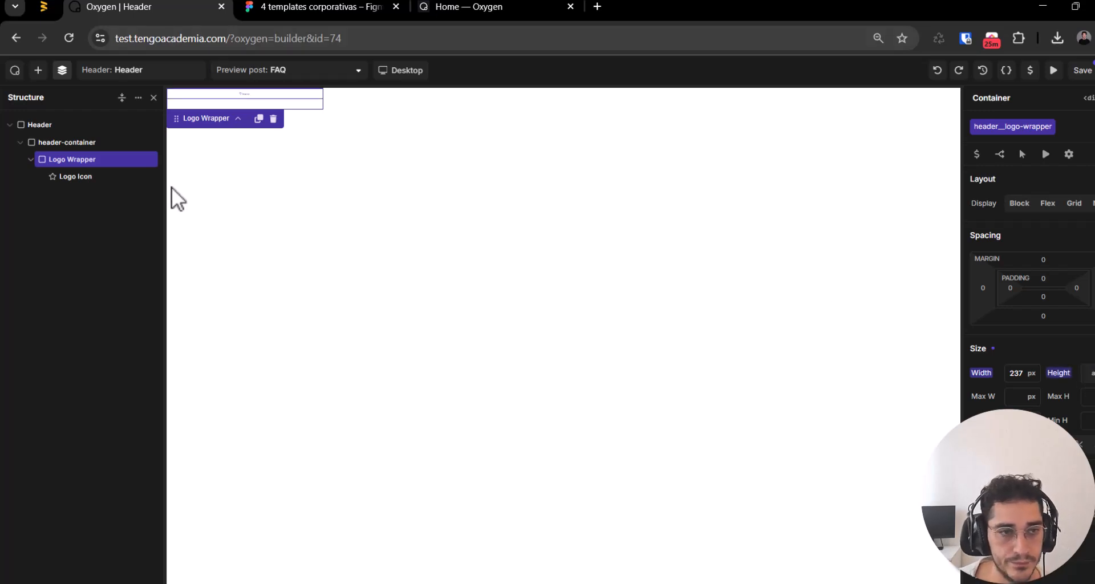
Step: Insert an Image element after Logo Icon inside Logo Wrapper
left_click(86, 176)
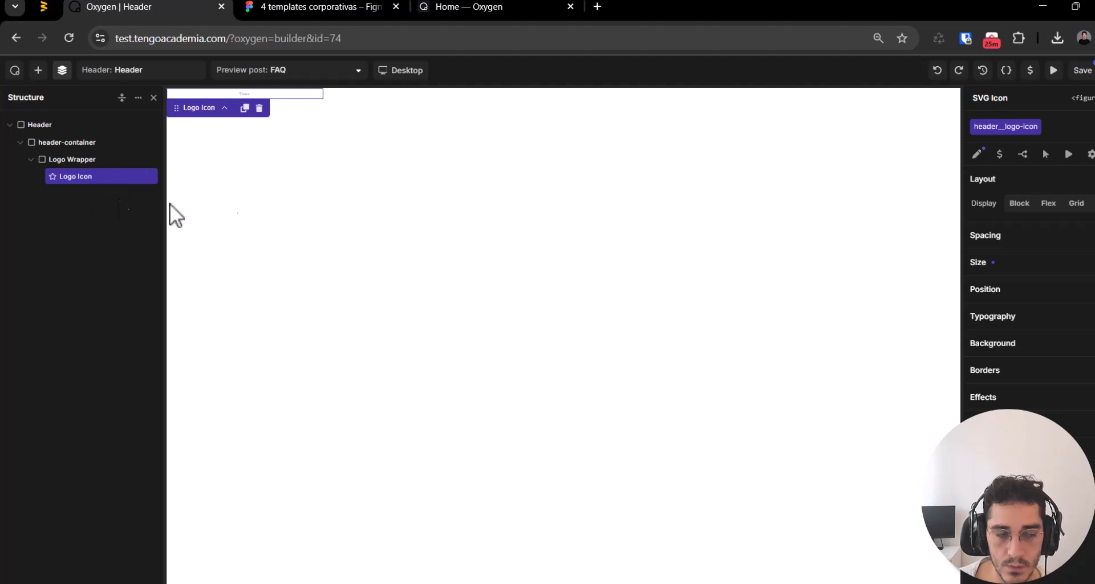
left_click(39, 70)
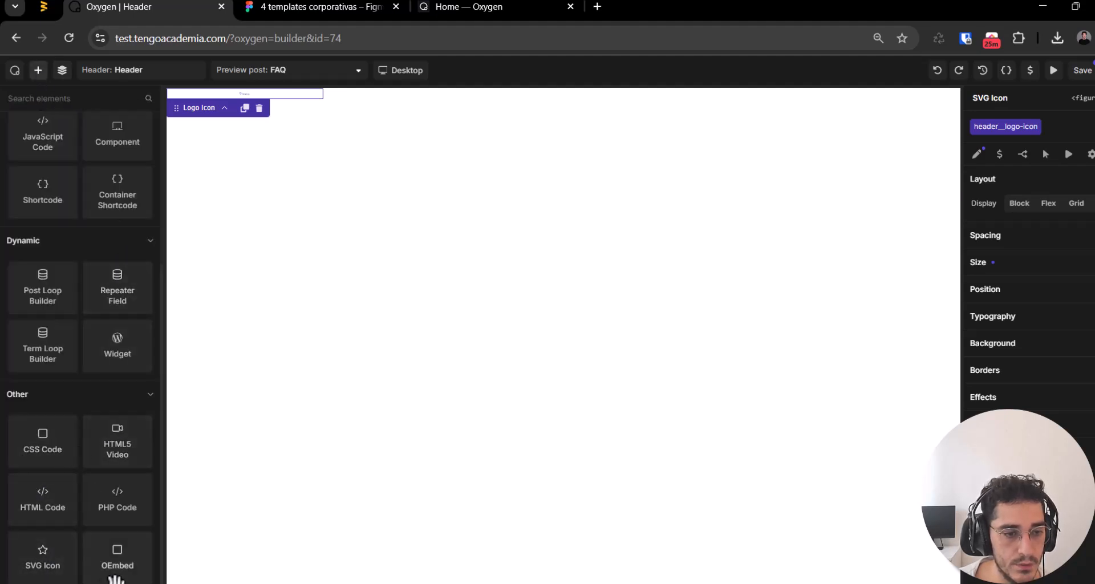
scroll(120, 222, "up", 1)
scroll(122, 214, "up", 5)
left_click(118, 207)
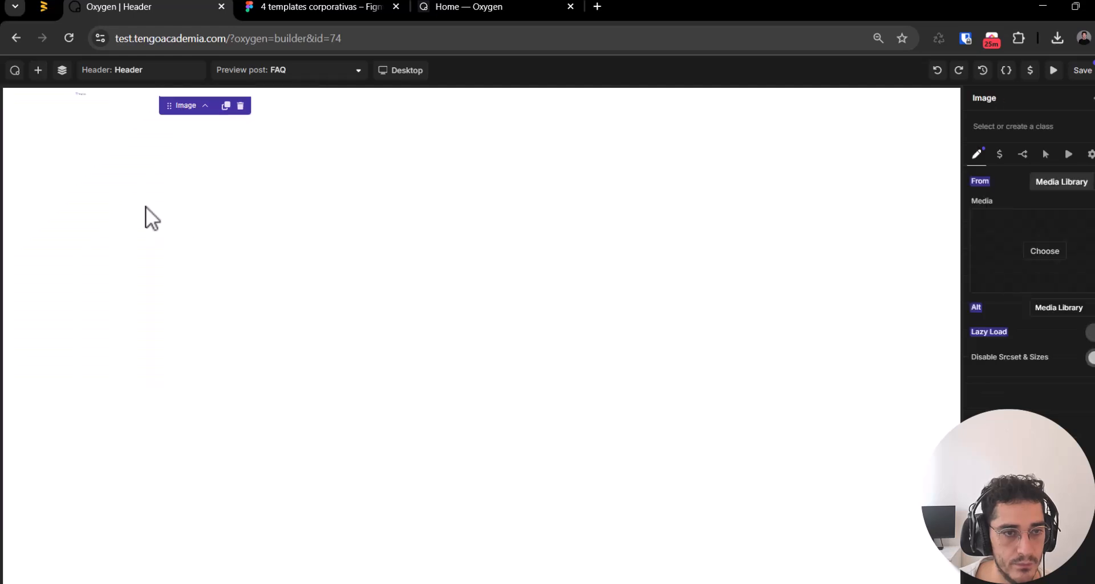
left_click(1057, 37)
left_click_drag(922, 107, 1082, 262)
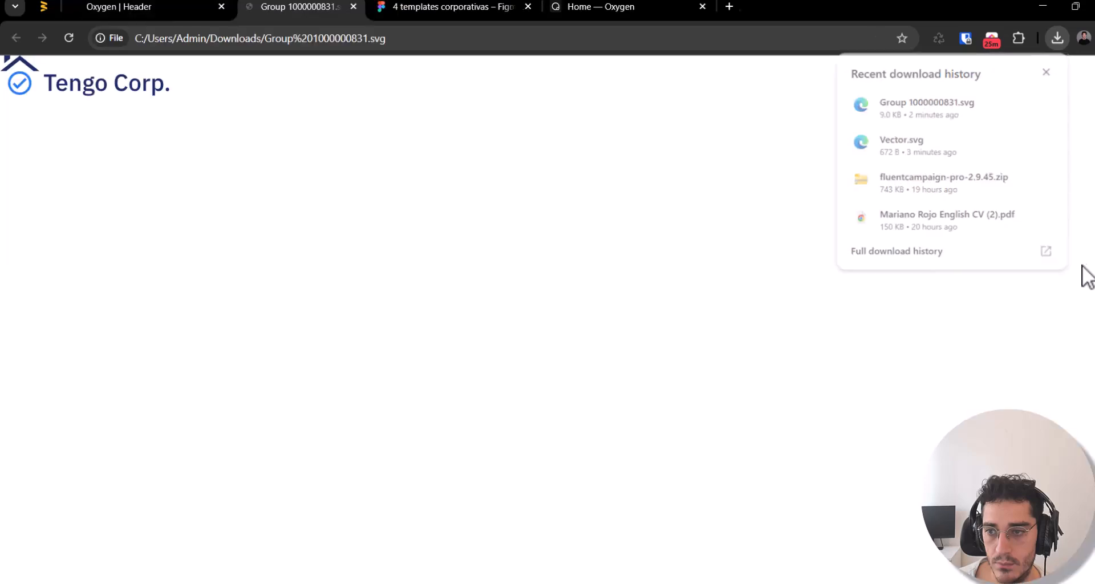
key("ctrl+w")
Step: Open the media library for the Image element and upload the downloaded Group 1000000831.svg
left_click(1052, 268)
left_click(1057, 37)
left_click_drag(934, 110, 605, 293)
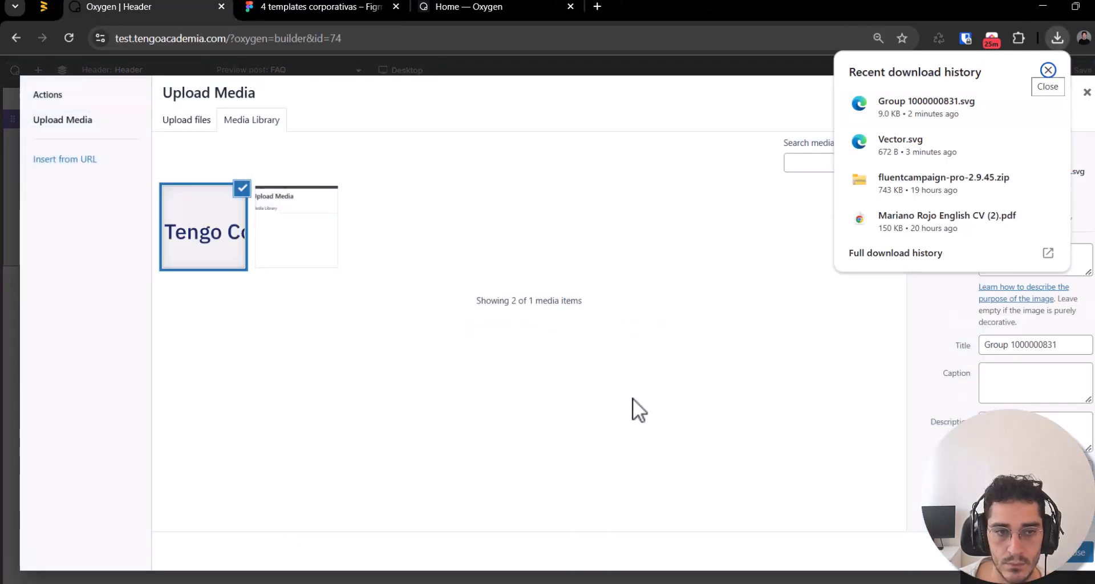
Step: Set the uploaded SVG's title and alternative text to "Logo Header" and use it as the Image element's media
left_click(1036, 345)
key("ctrl+a")
type("Logo Header")
key("ctrl+a")
key("ctrl+c")
left_click(1069, 268)
key("ctrl+v")
left_click(1042, 425)
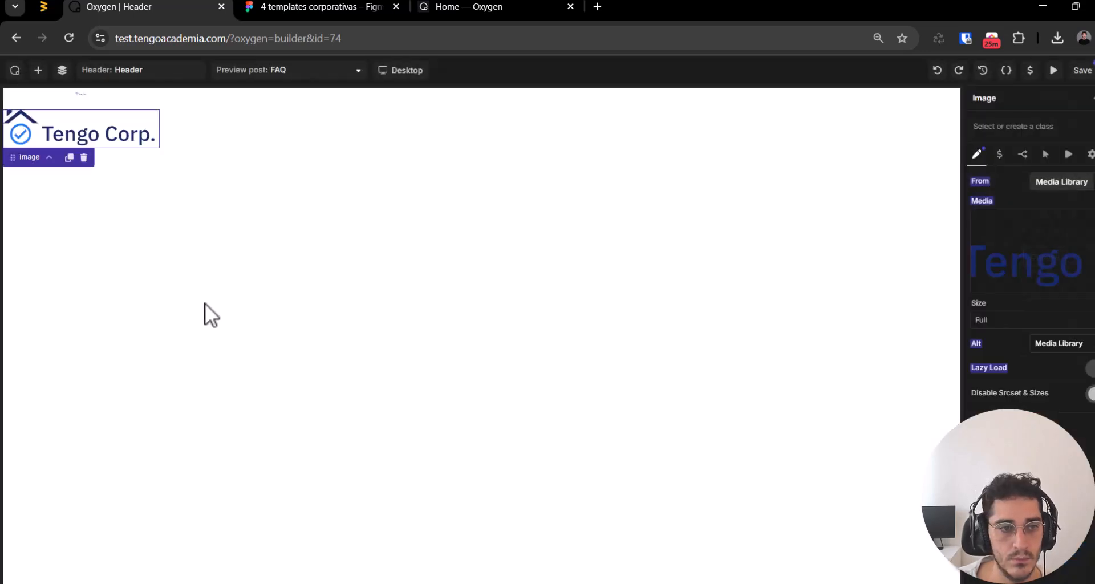
Step: Compare the Logo Icon and Image elements on the canvas and in the structure, examining Logo Icon's size settings
left_click(76, 96)
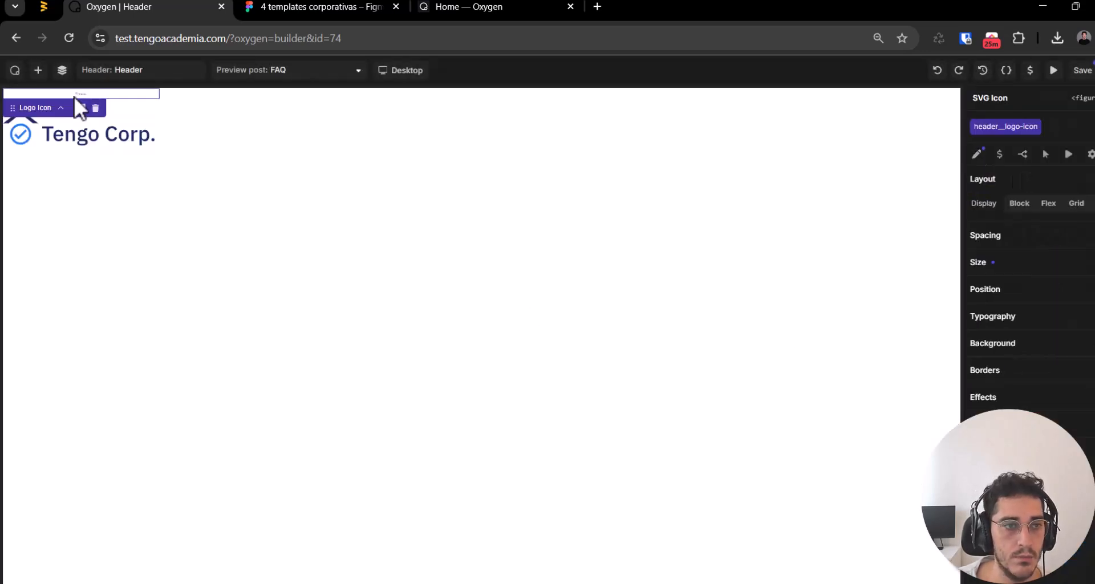
left_click(105, 129)
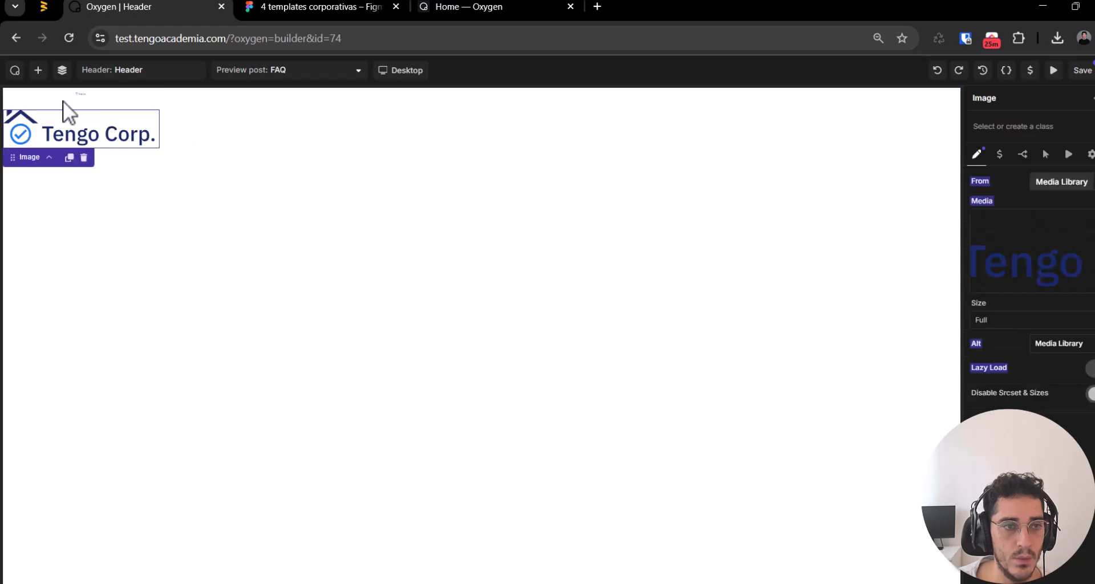
left_click(63, 71)
left_click(85, 177)
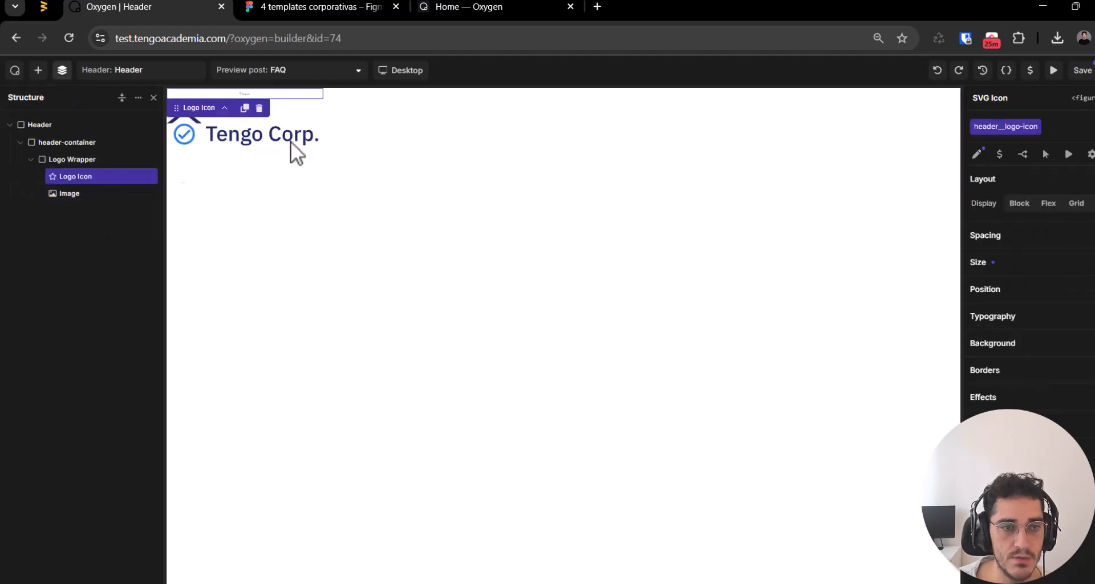
left_click(1089, 261)
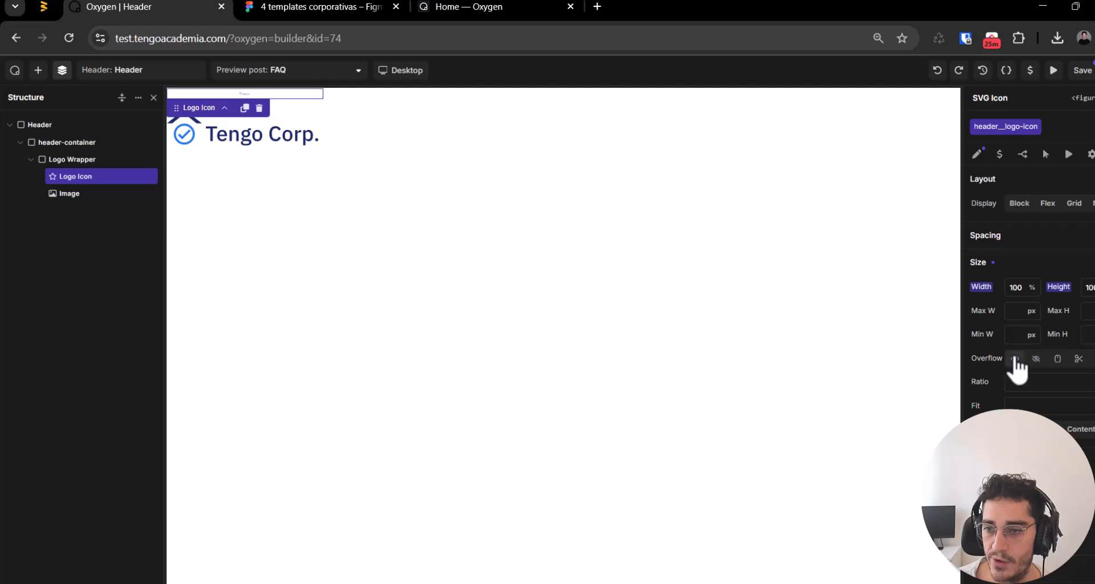
scroll(1013, 358, "down", 1)
scroll(1026, 285, "up", 1)
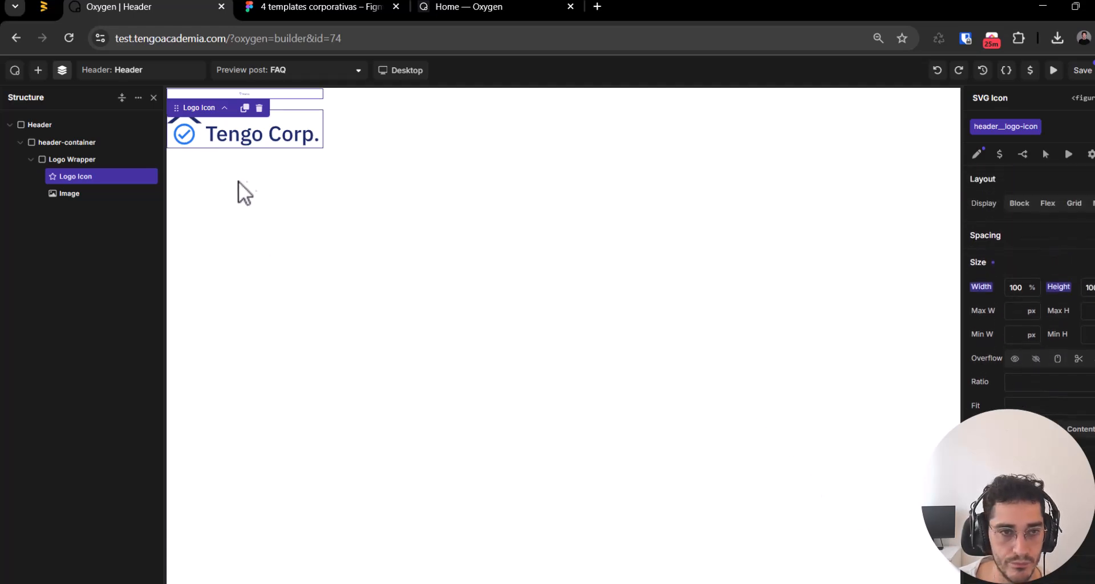
left_click(67, 193)
left_click(82, 177)
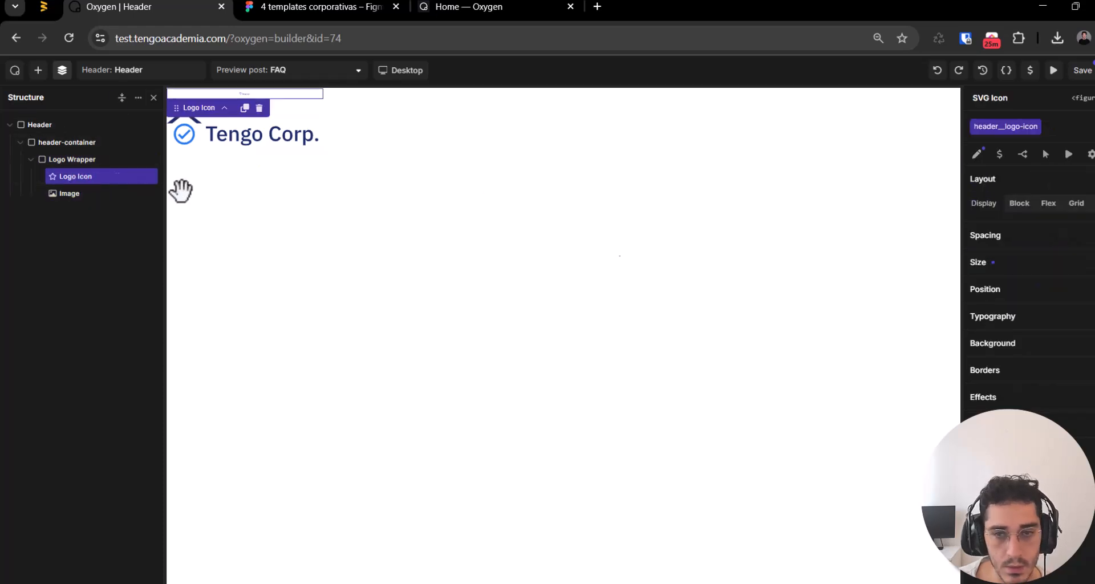
Step: Set the Logo Icon's width to 237 and height to 57, matching the logo frame in Figma
left_click(1064, 264)
scroll(1052, 283, "down", 1)
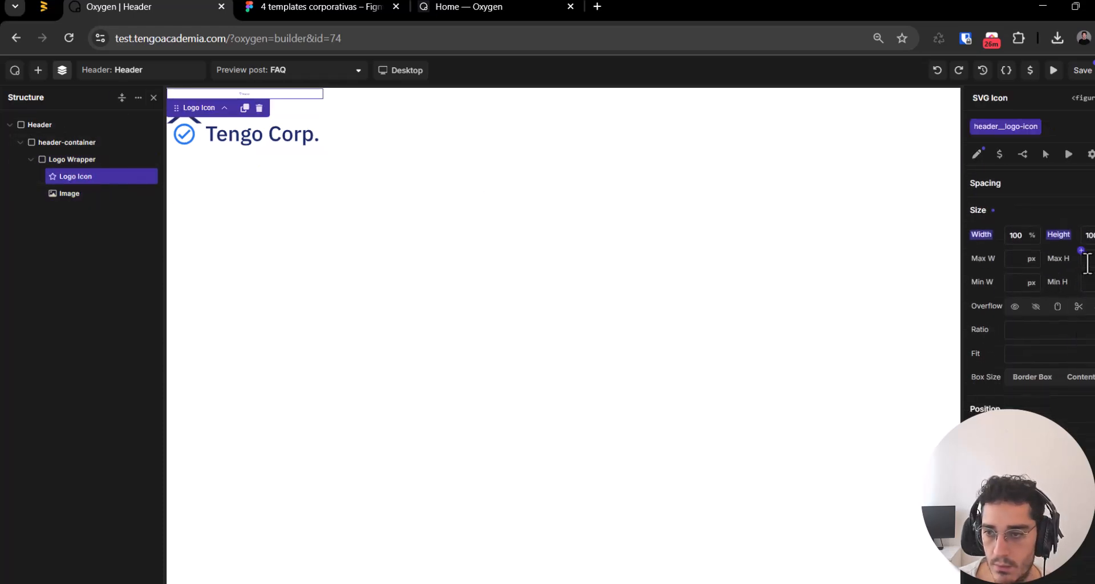
left_click(1015, 234)
type("237")
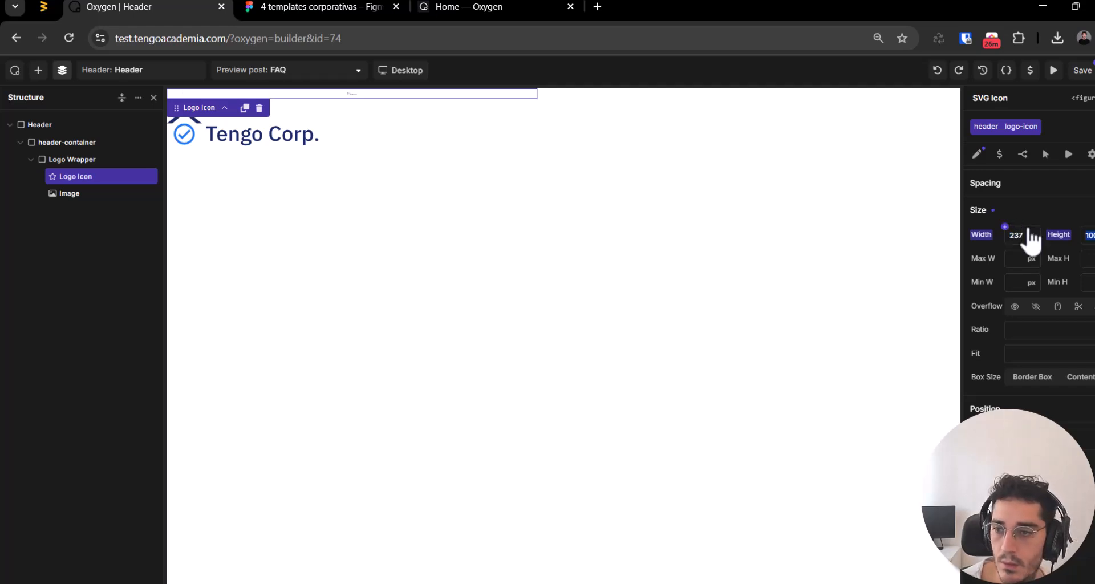
key("ctrl+Tab")
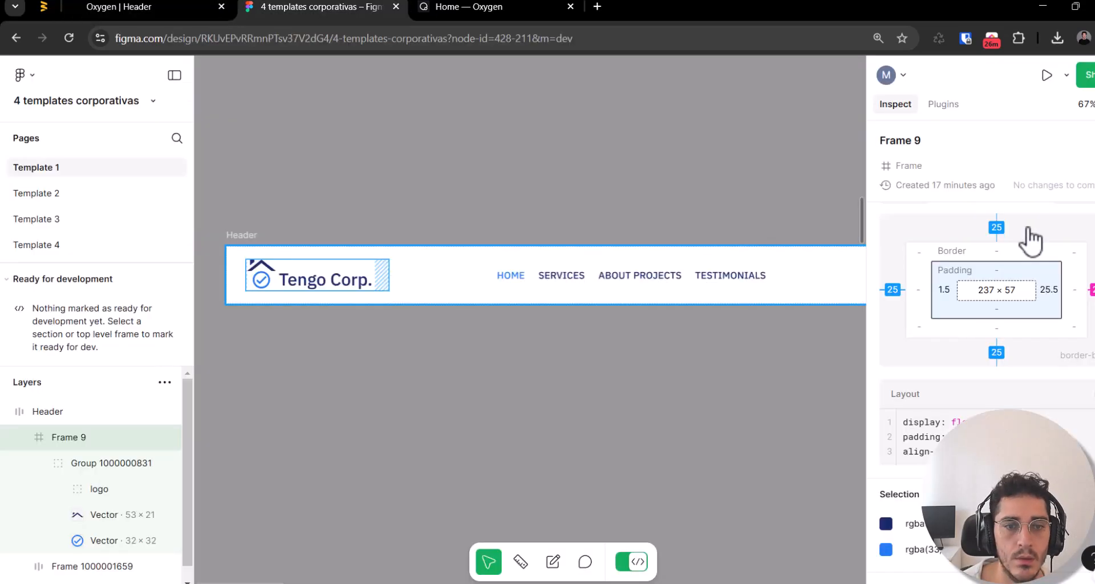
key("ctrl+shift+Tab")
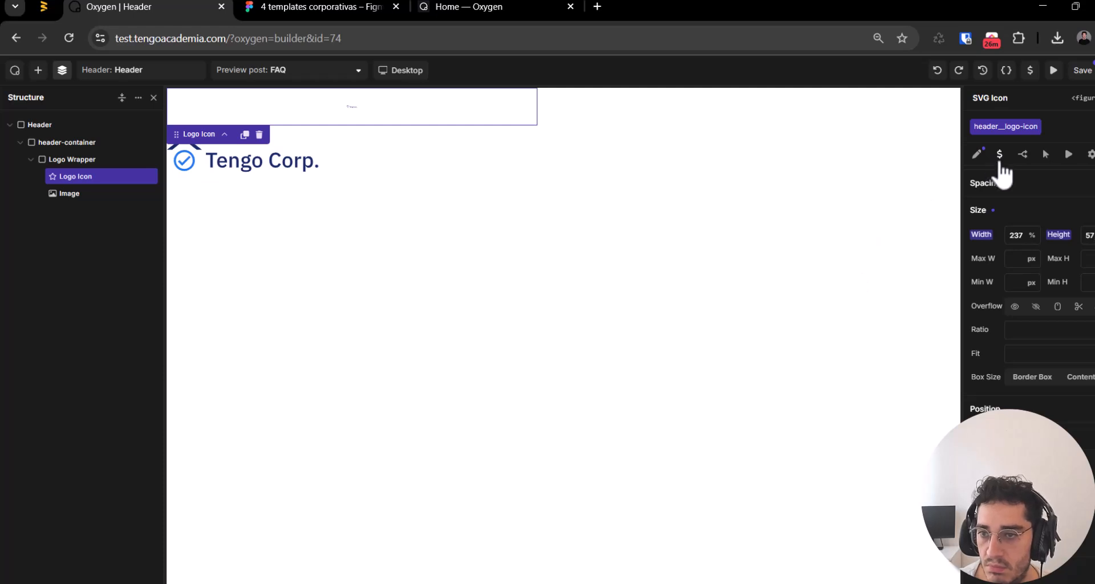
Step: Examine the Logo Icon's icon, style, interaction and attribute settings
left_click(72, 159)
left_click(75, 176)
left_click(975, 157)
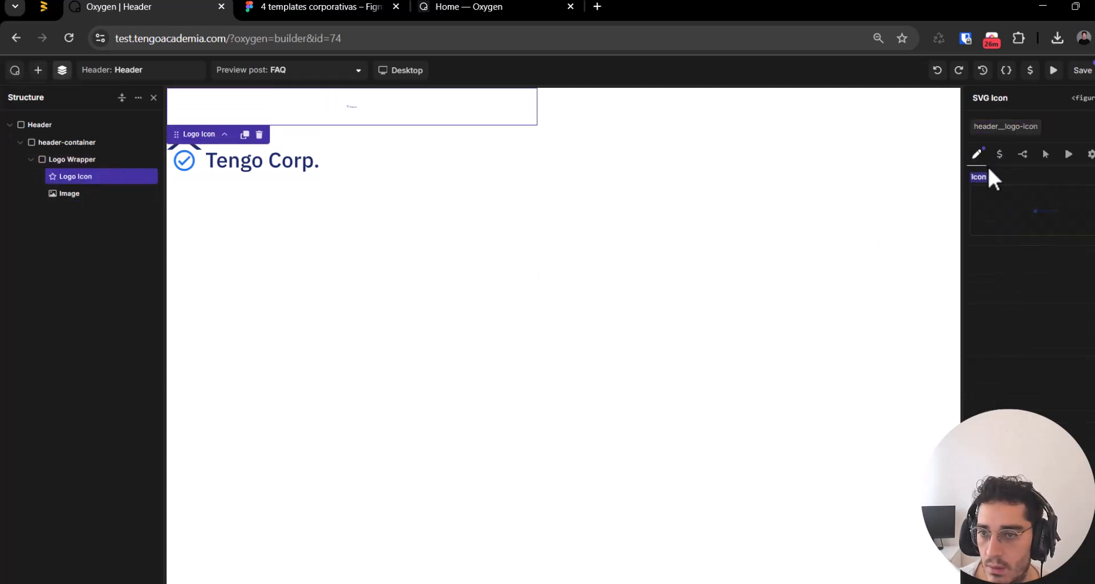
left_click(999, 157)
left_click(1022, 155)
left_click(1045, 154)
left_click(1068, 154)
left_click(1090, 153)
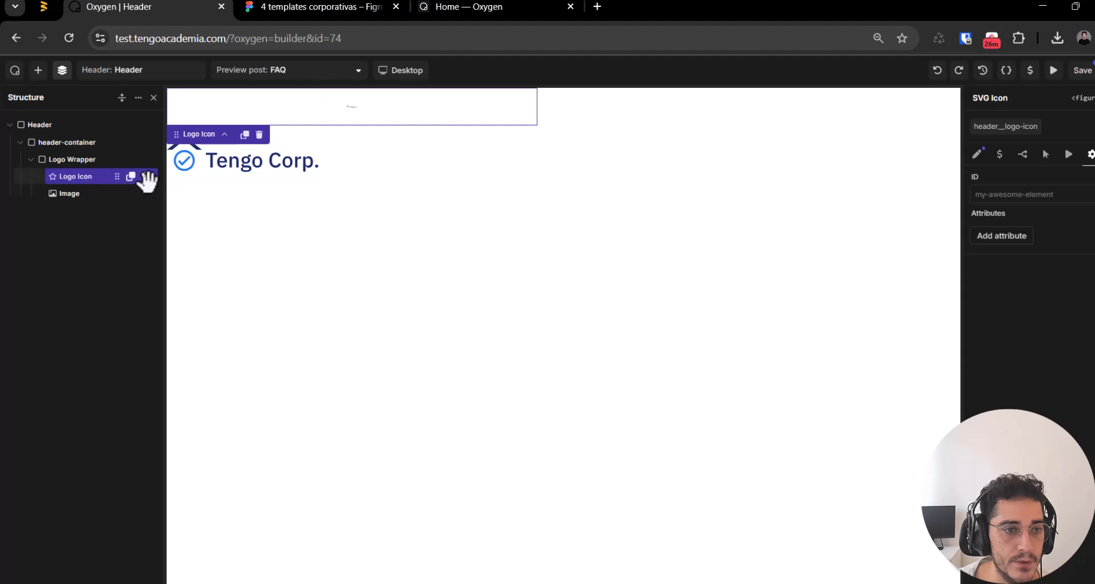
Step: Delete the Logo Icon element and select the remaining Image inside Logo Wrapper
left_click(260, 135)
left_click(74, 177)
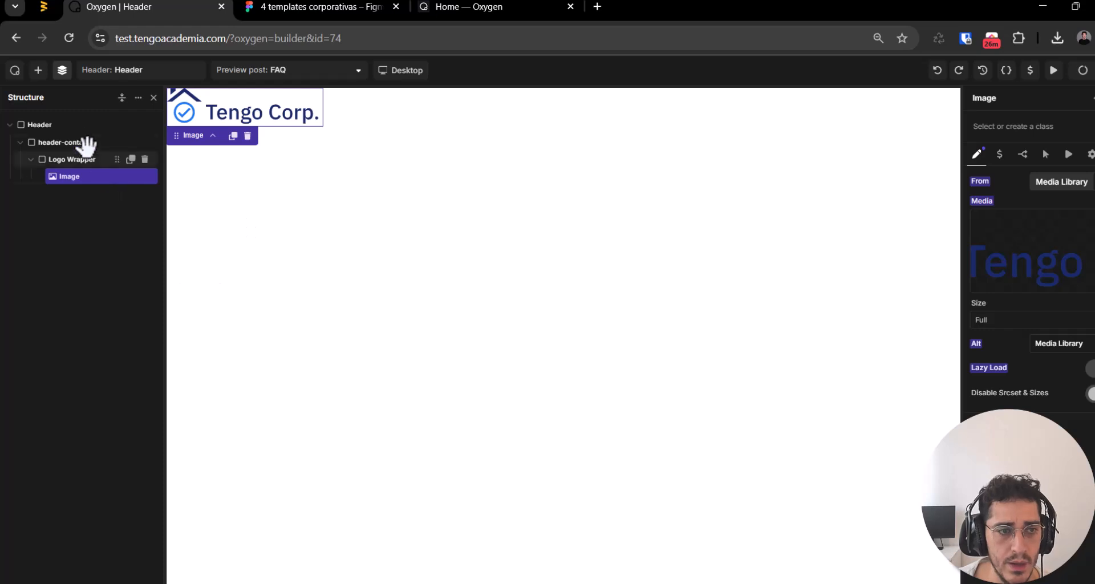
left_click(38, 69)
left_click(292, 8)
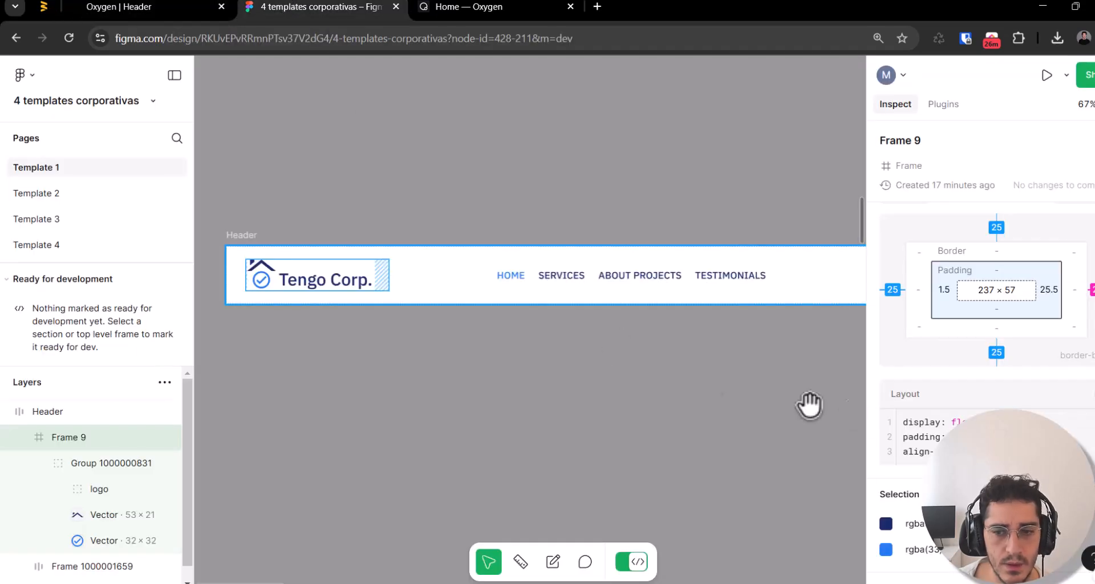
scroll(709, 380, "down", 5)
left_click(102, 540)
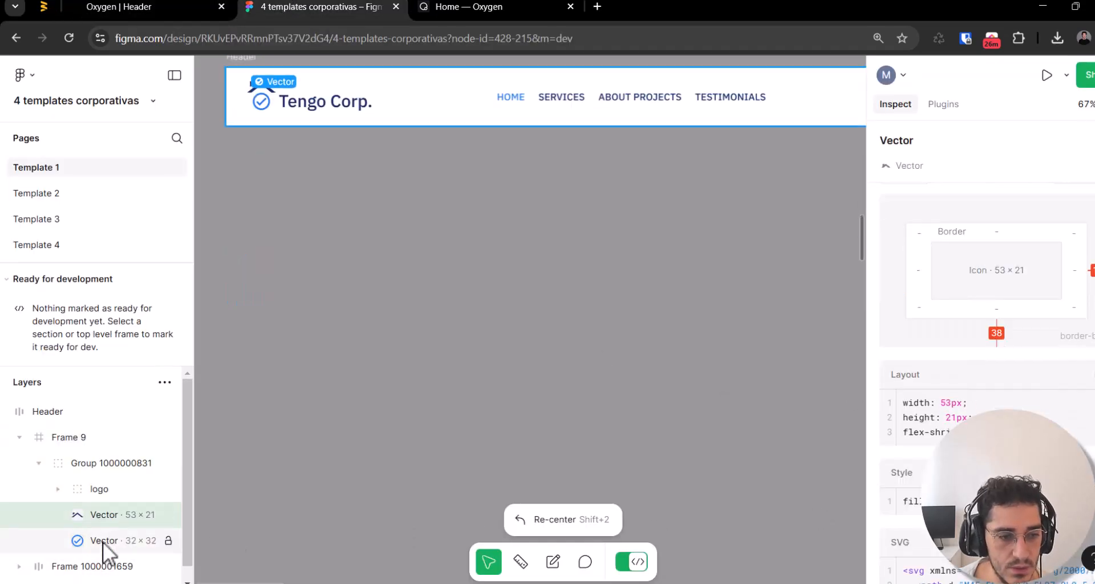
left_click(98, 488)
left_click(101, 463)
scroll(993, 508, "down", 5)
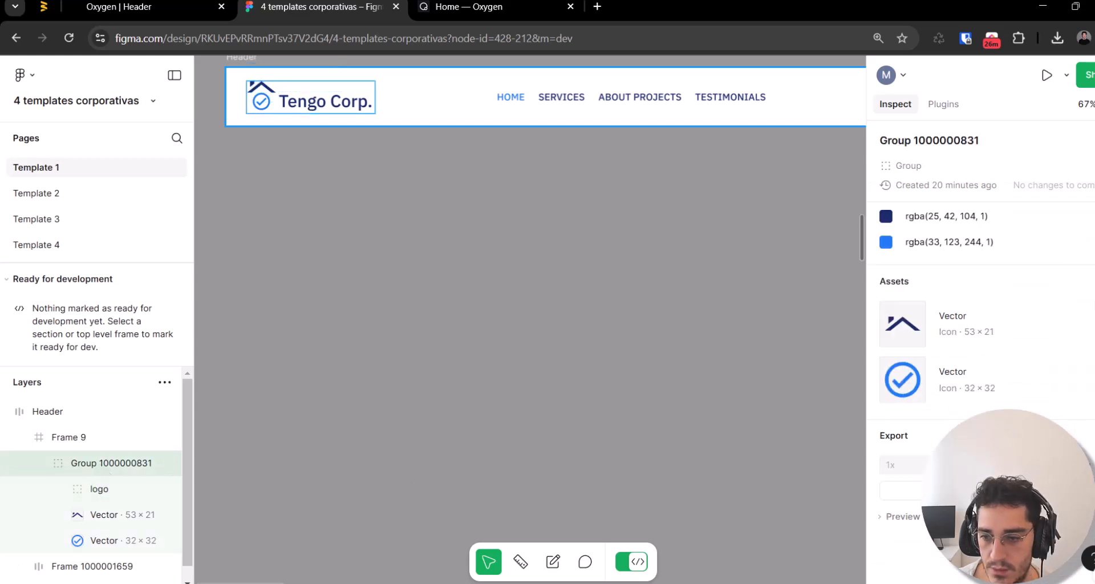
scroll(986, 342, "up", 5)
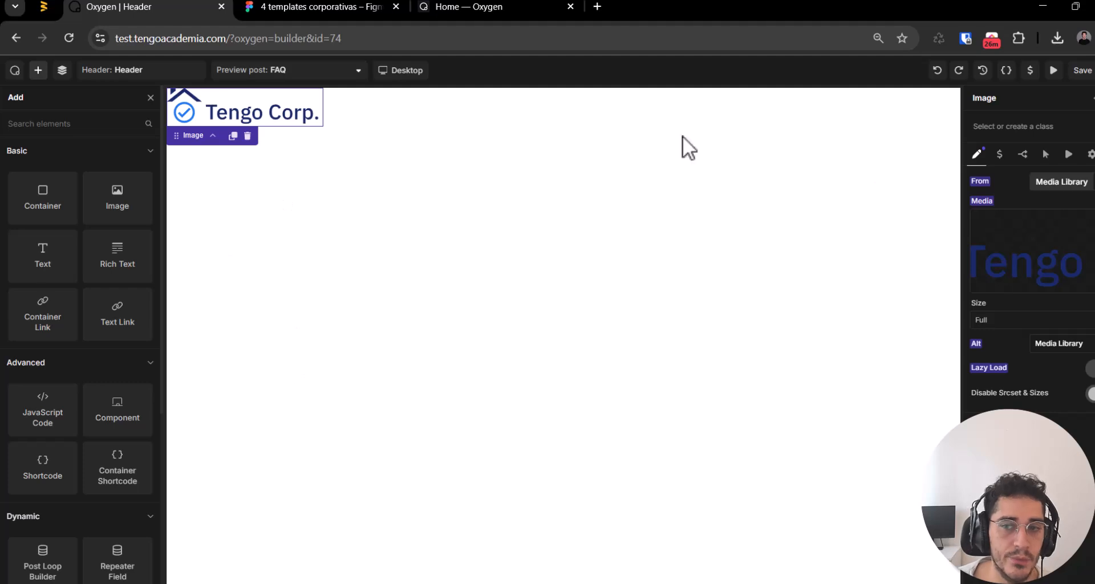
Step: Return to Oxygen and examine Logo Wrapper's size settings, available HTML tags and element actions
left_click(63, 70)
left_click(72, 160)
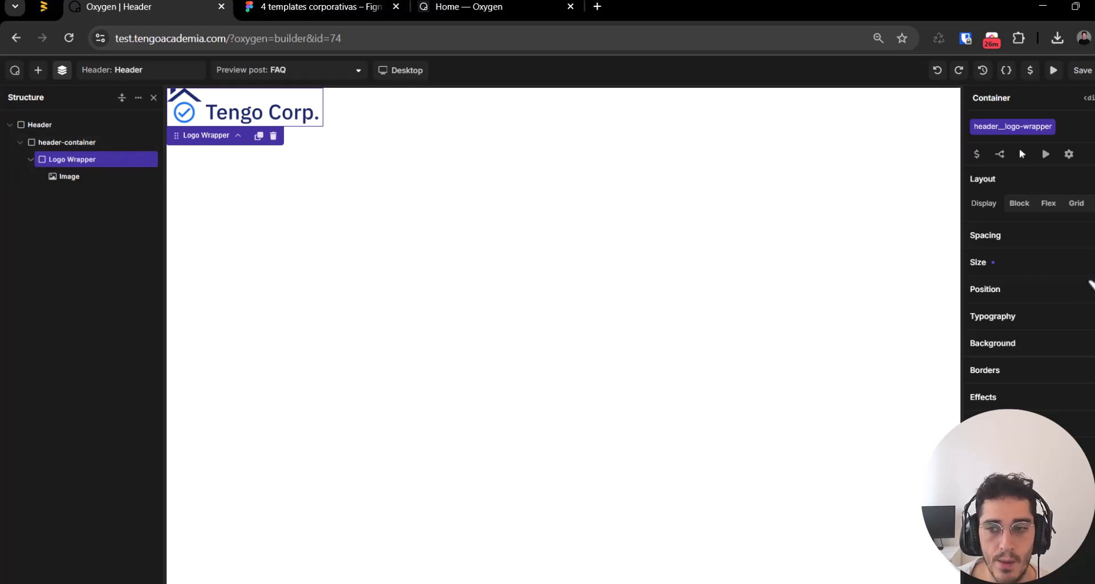
left_click(1065, 268)
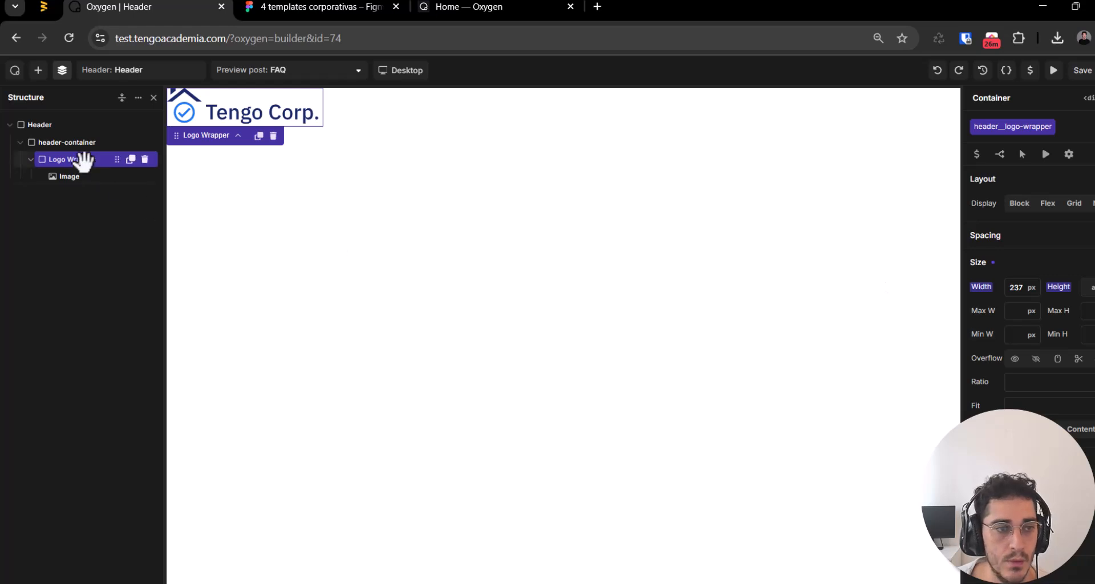
left_click(1088, 97)
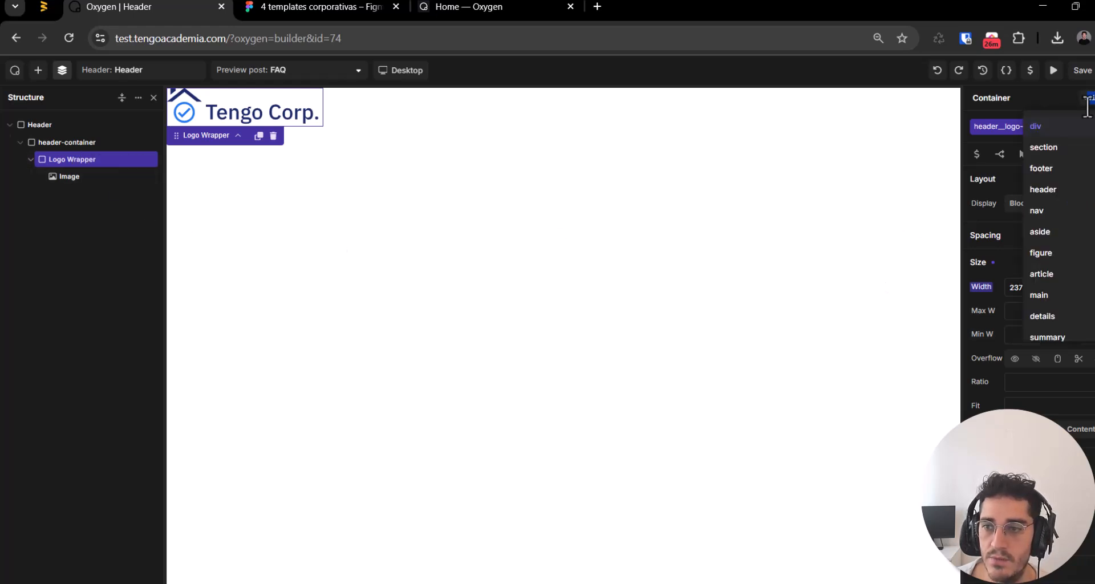
scroll(1063, 288, "down", 2)
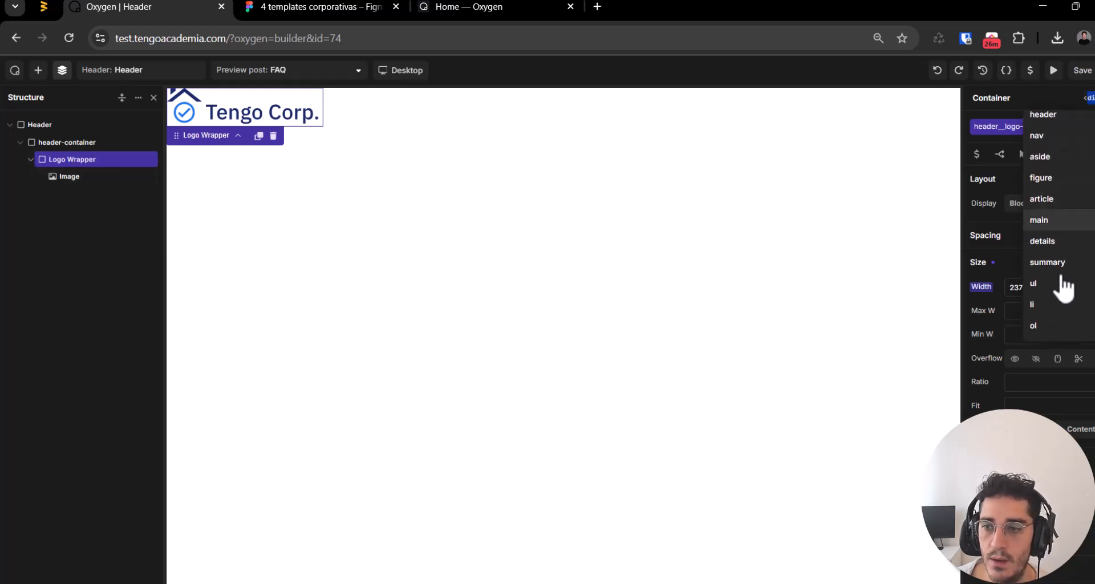
scroll(1055, 334, "up", 2)
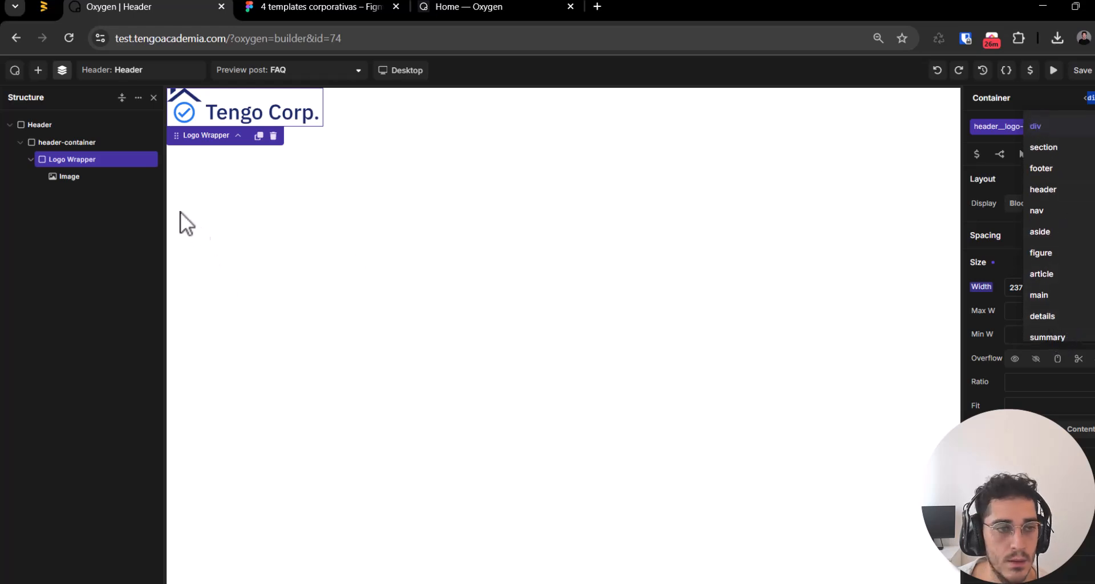
right_click(90, 166)
right_click(80, 158)
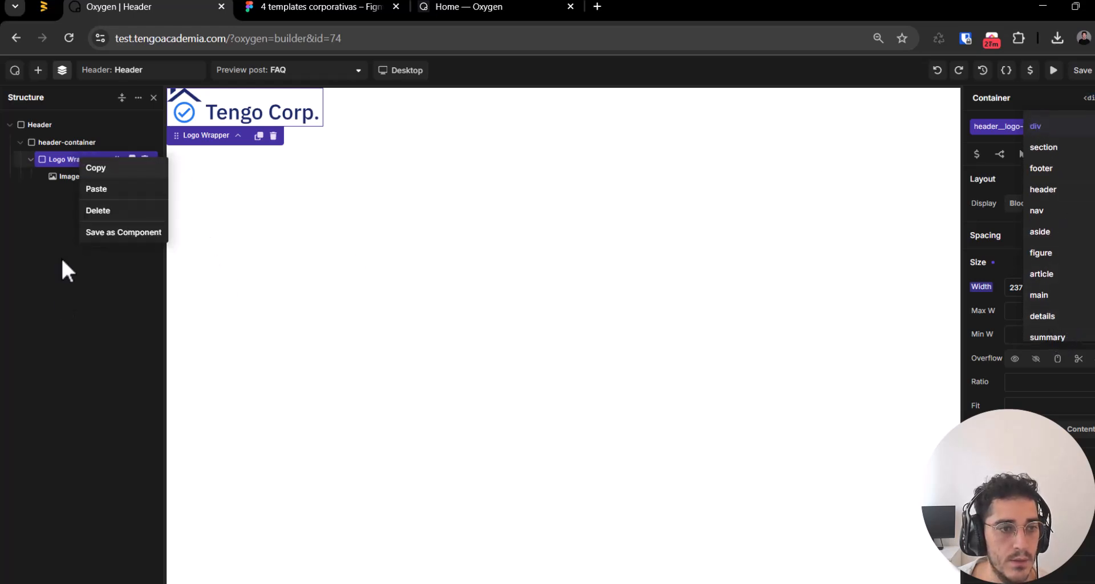
key("Escape")
left_click(62, 69)
left_click(62, 71)
Step: Insert a Container Link above Logo Wrapper in header-container and move the Image element into it
left_click(38, 69)
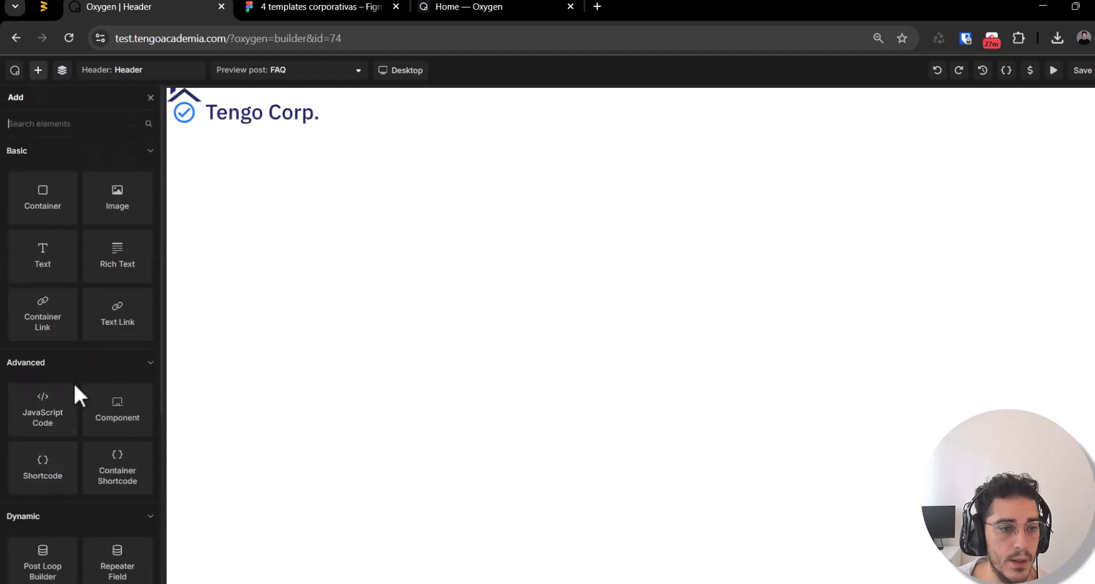
left_click(39, 311)
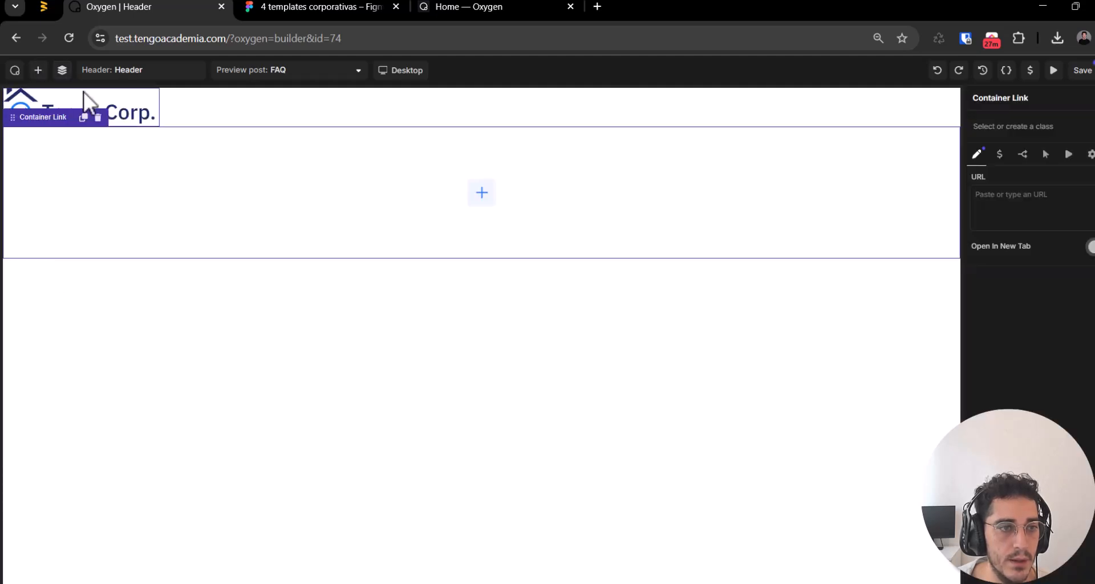
left_click(63, 70)
left_click_drag(47, 192, 71, 157)
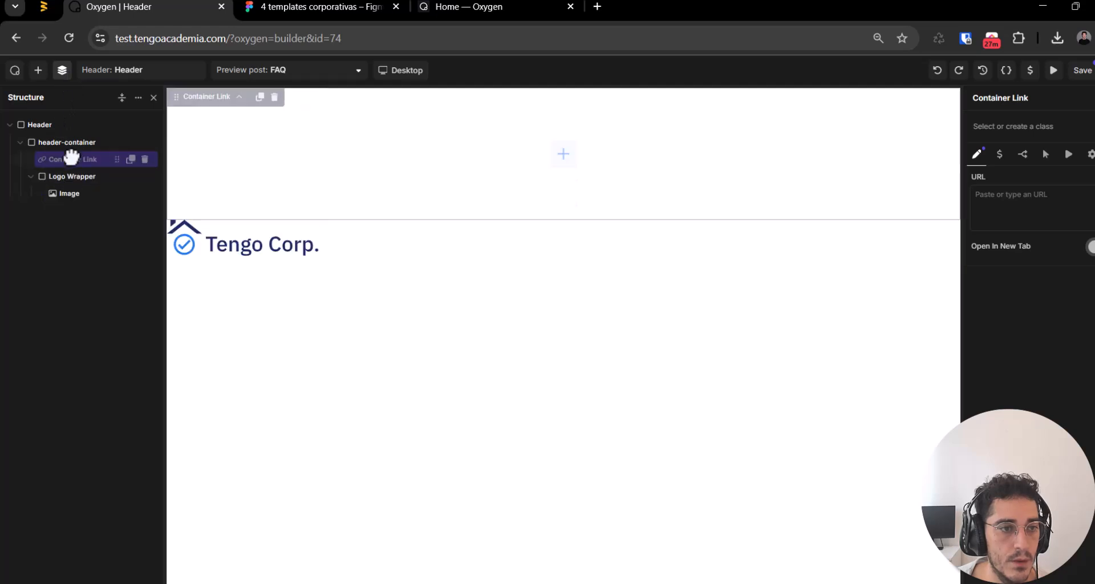
left_click_drag(68, 194, 86, 165)
left_click(85, 192)
left_click(74, 164)
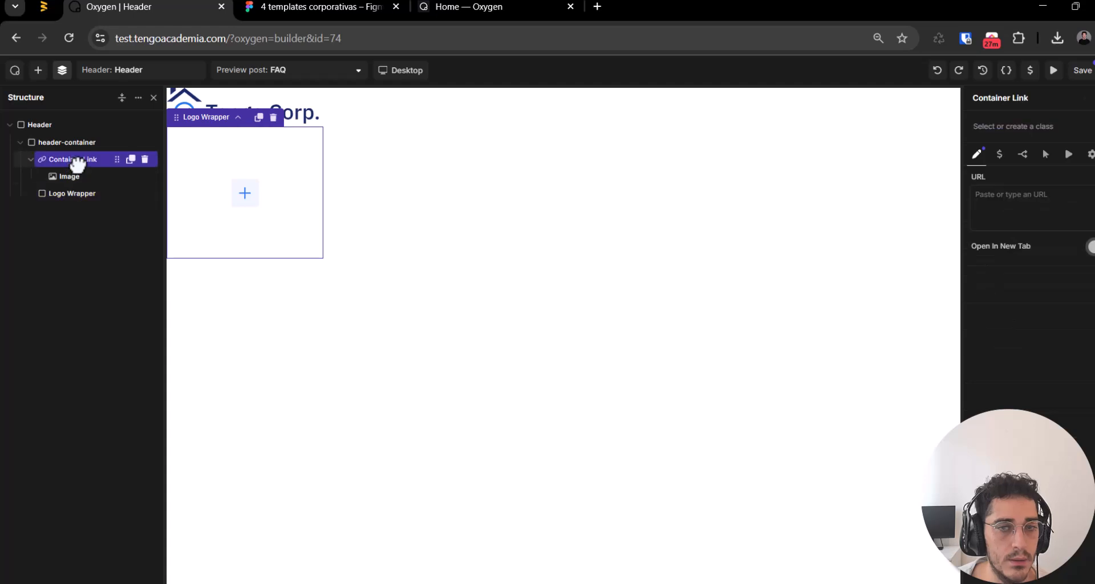
Step: Assign Logo Wrapper's header__logo-wrapper class to the Container Link and delete the emptied Logo Wrapper container
left_click(80, 194)
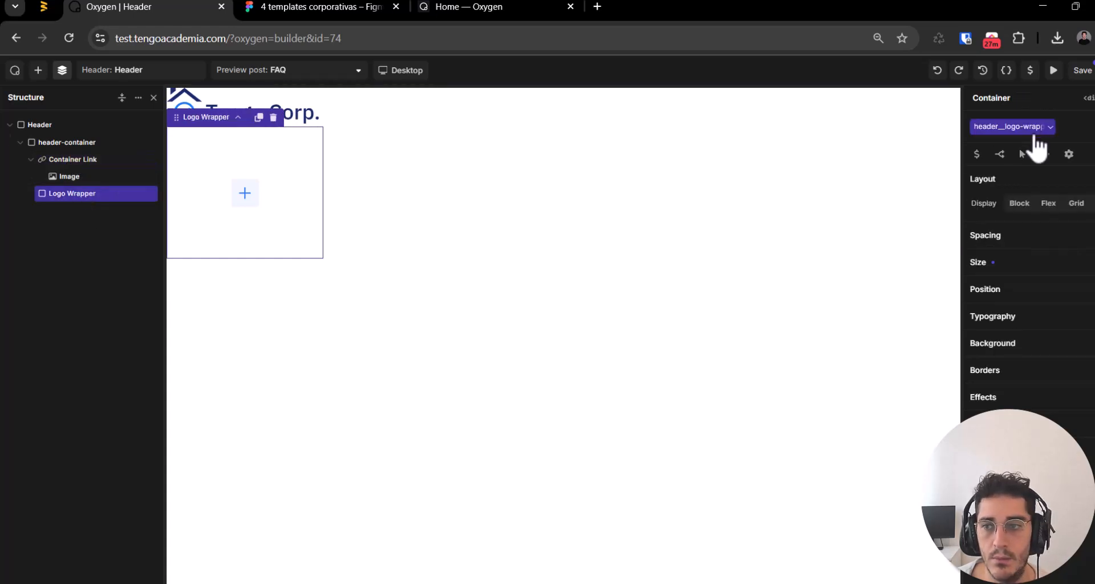
left_click(1049, 126)
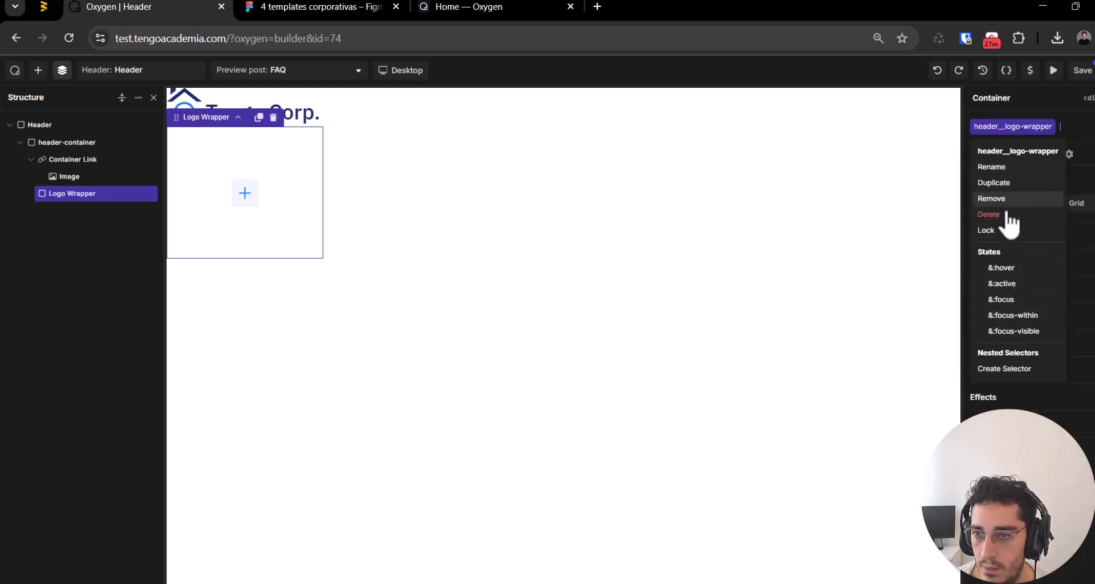
left_click(1004, 168)
key("ctrl+c")
left_click(78, 317)
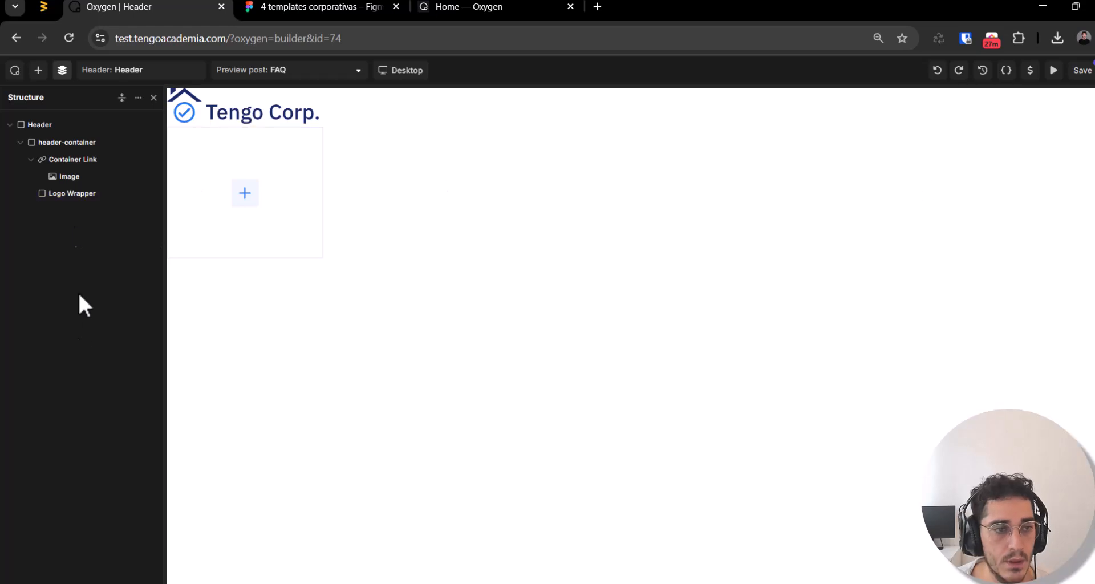
left_click(74, 159)
left_click(1059, 136)
key("ctrl+v")
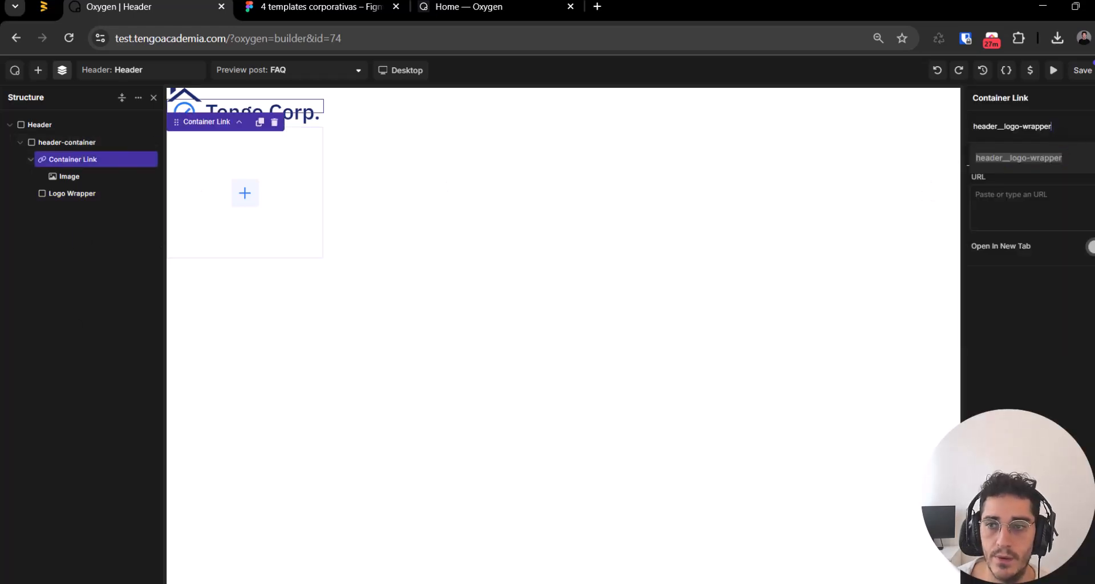
key("Return")
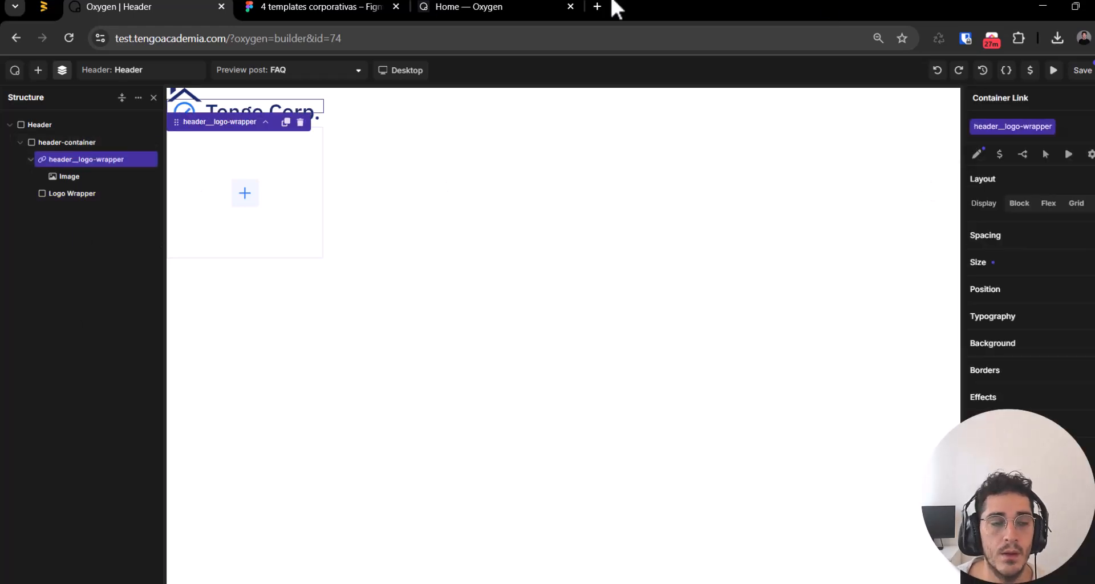
left_click(142, 195)
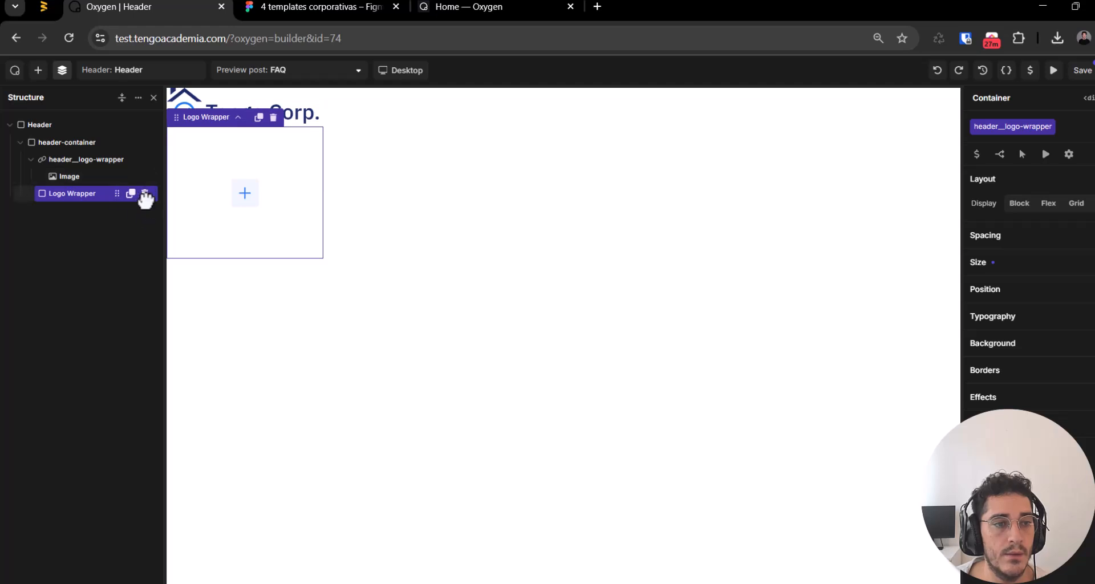
left_click(145, 194)
left_click(78, 159)
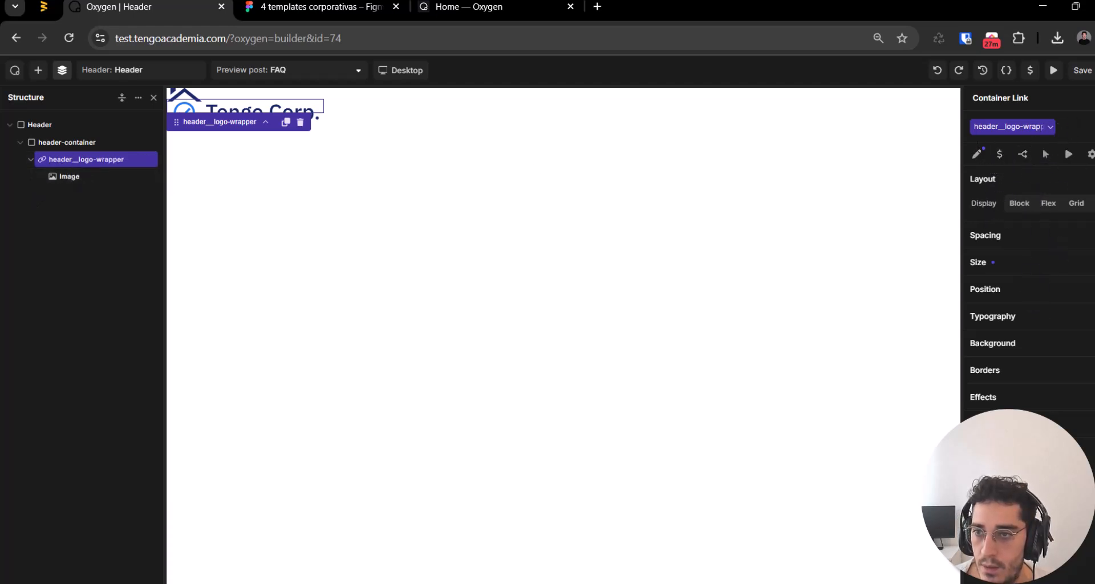
left_click(983, 154)
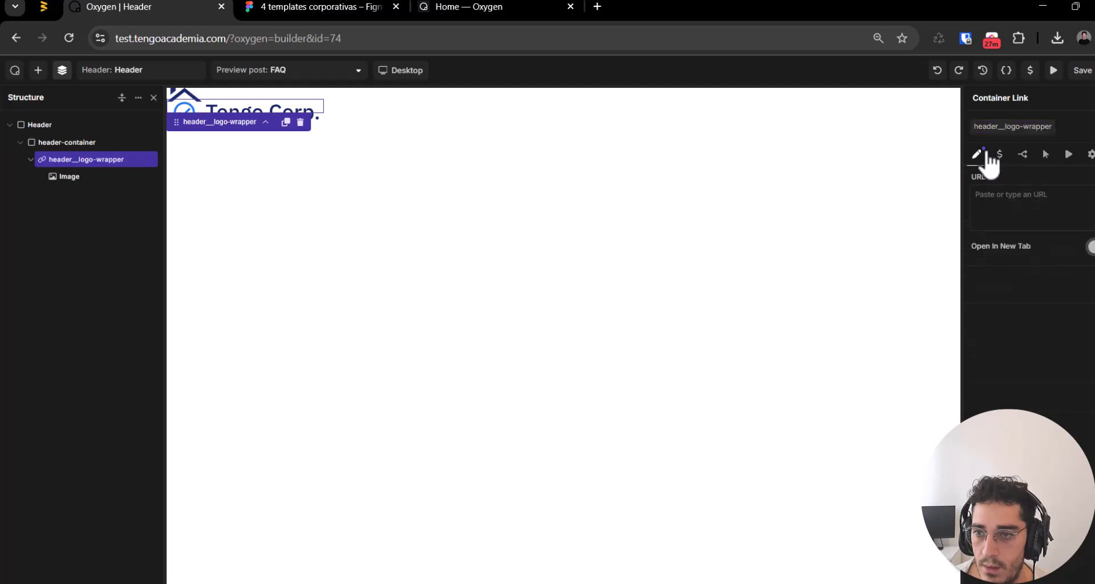
left_click_drag(228, 38, 117, 39)
key("ctrl+c")
left_click(1010, 197)
key("ctrl+v")
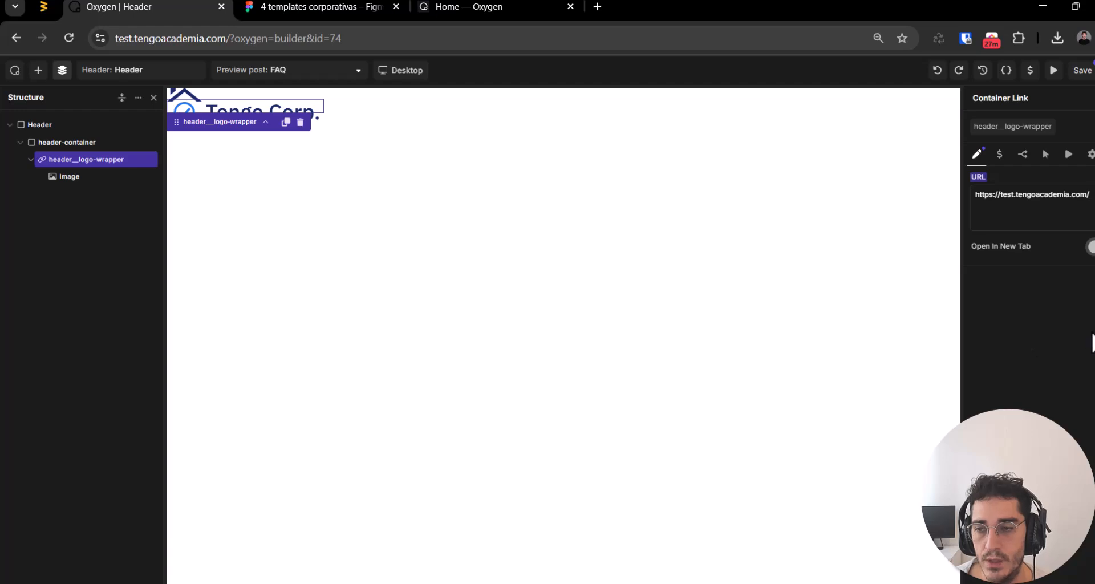
Step: Rename the Image element inside header__logo-wrapper to "Logo Image" and select its parent link
left_click(28, 178)
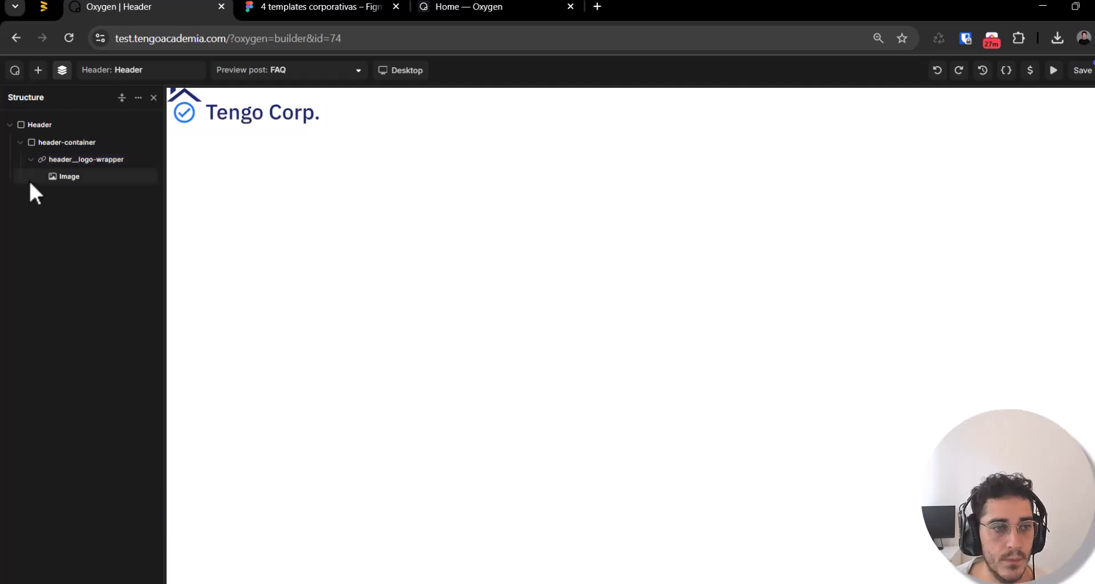
double_click(68, 177)
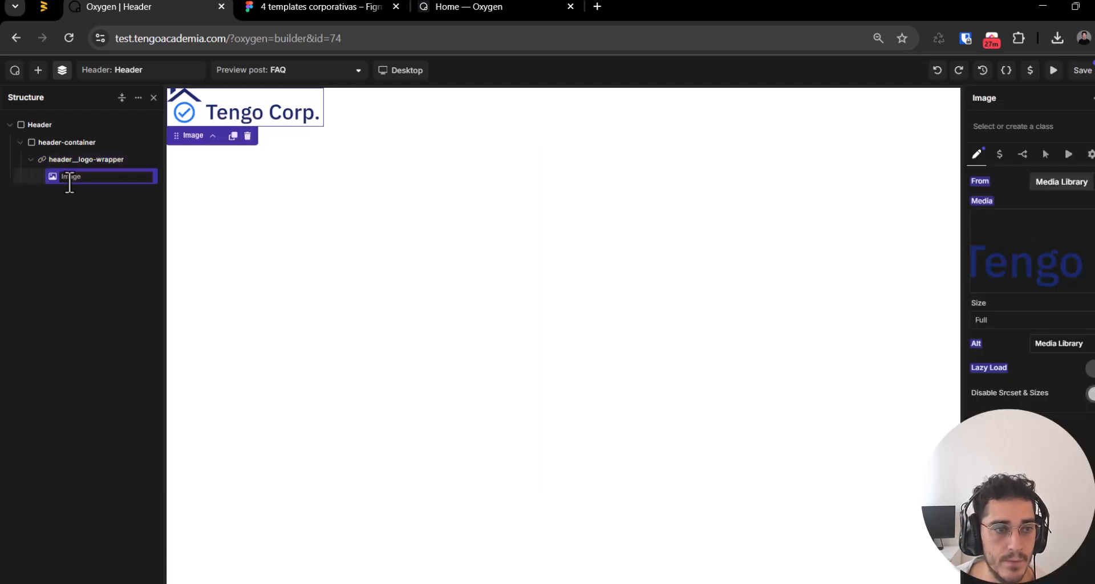
type("Logo Im")
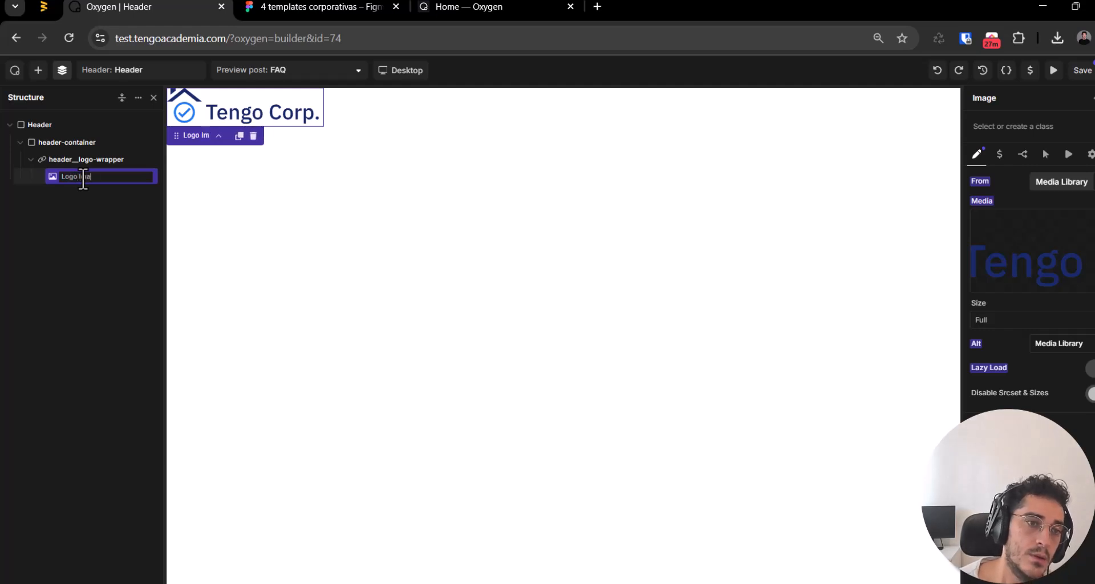
type("age")
key("Return")
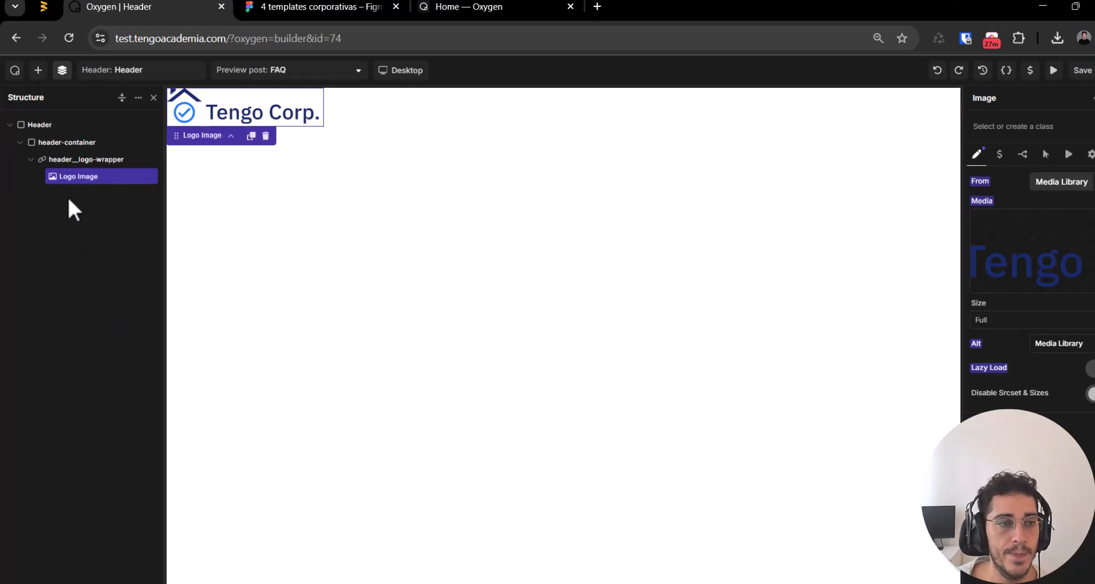
left_click(36, 163)
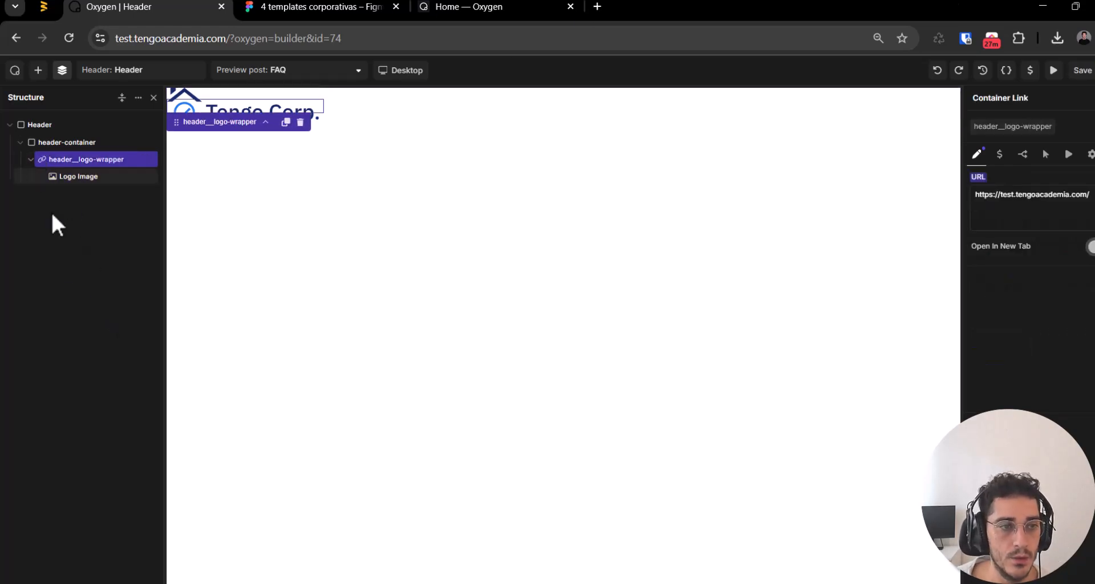
Step: Collapse the header__logo-wrapper element, switch to the Figma design and inspect the Header frame's padding
left_click(30, 160)
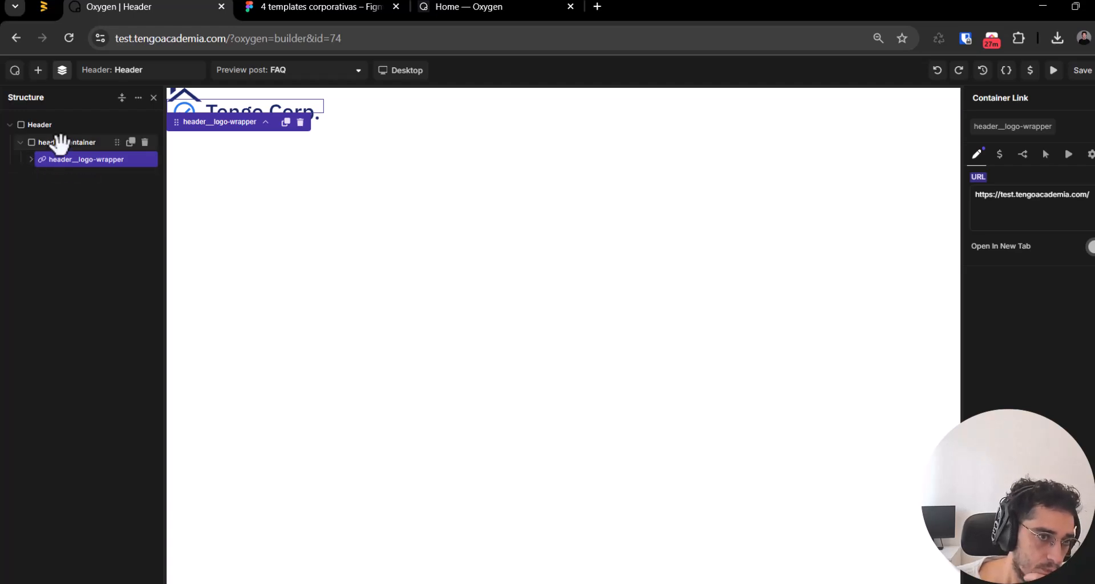
left_click(60, 144)
left_click(45, 6)
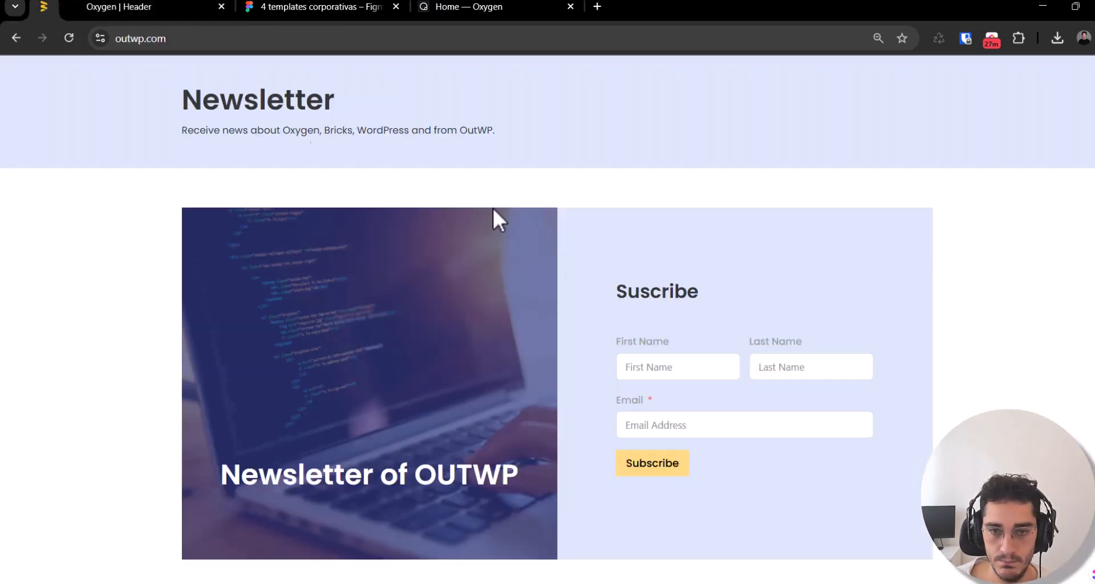
left_click(342, 7)
scroll(399, 228, "up", 5)
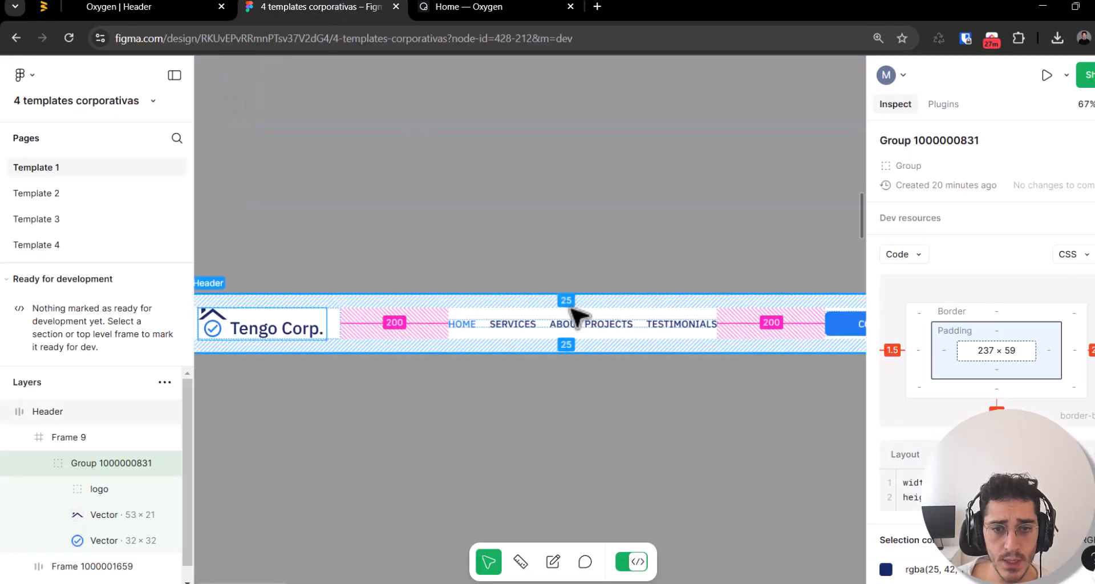
left_click(593, 306)
scroll(995, 319, "down", 3)
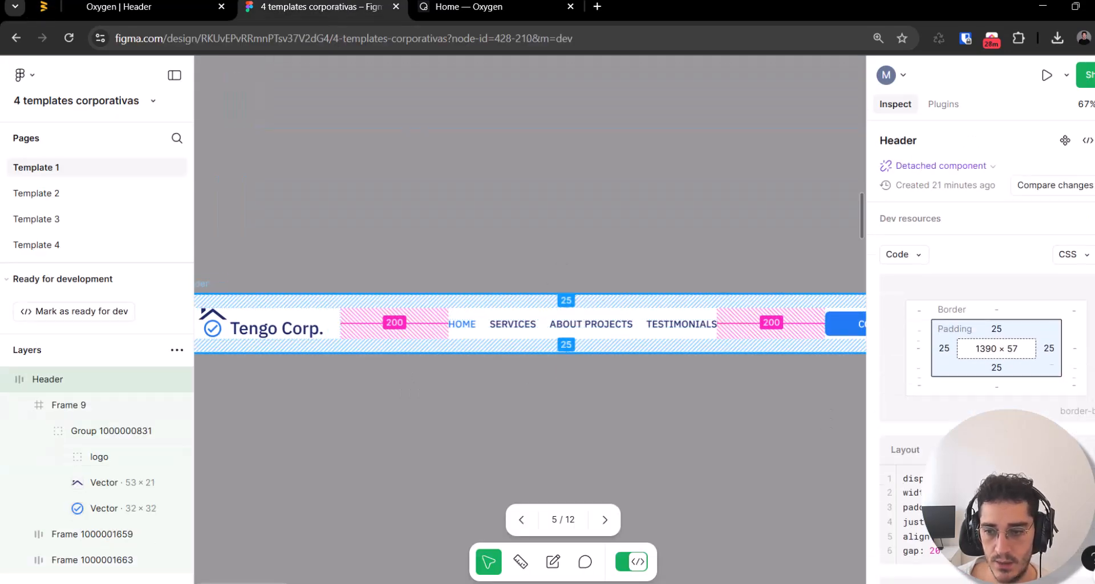
key("ctrl+Tab")
key("ctrl+Tab")
key("ctrl+shift+Tab")
key("ctrl+shift+Tab")
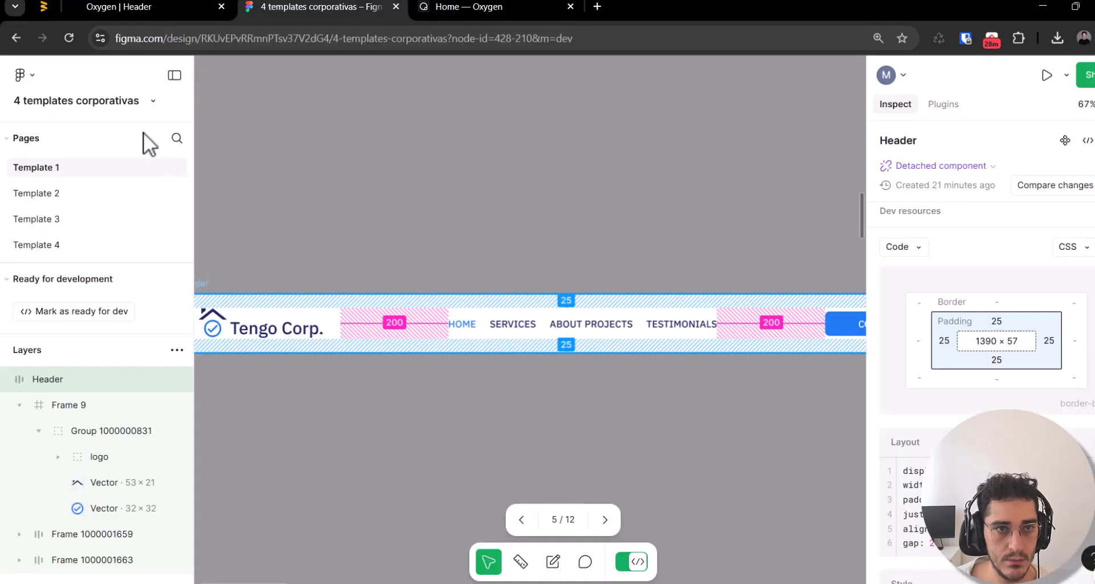
key("ctrl+shift+Tab")
Step: Set the Header container's top padding to 25 px and its bottom margin to 25 px in Oxygen
left_click(84, 124)
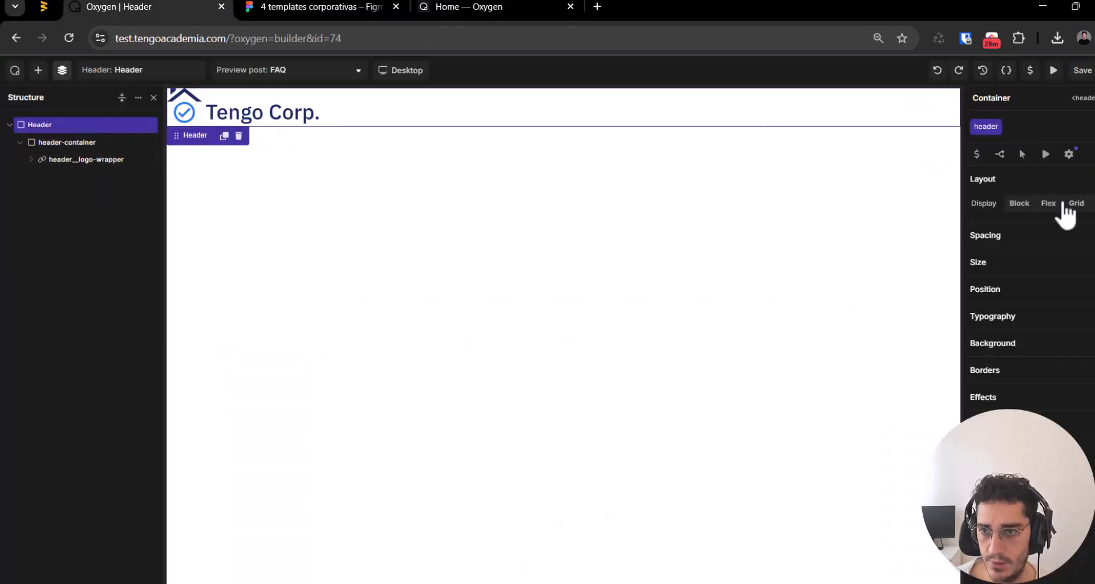
left_click(1084, 239)
left_click(1044, 275)
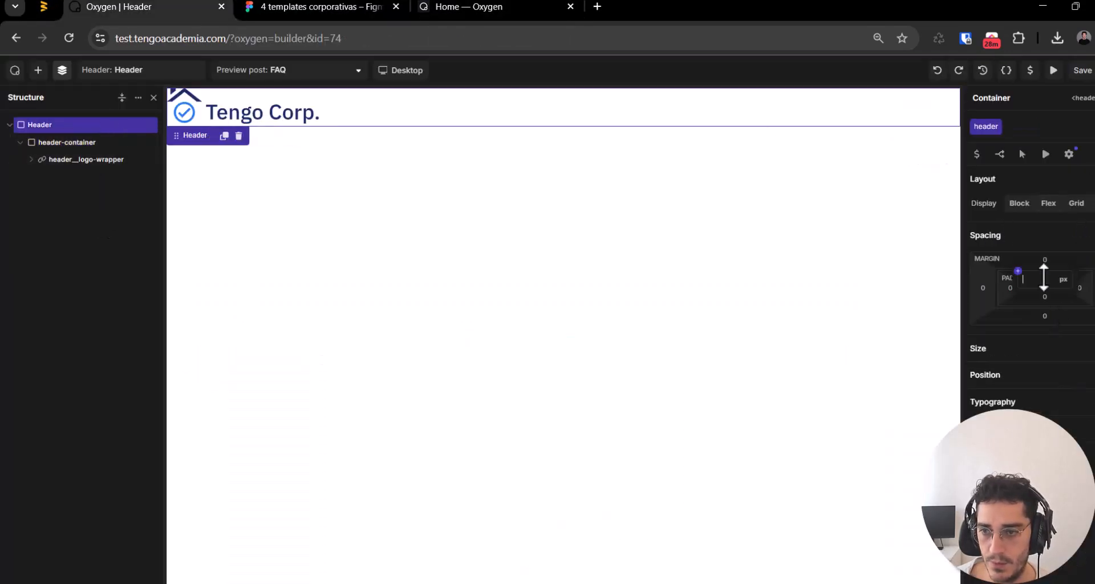
type("25p")
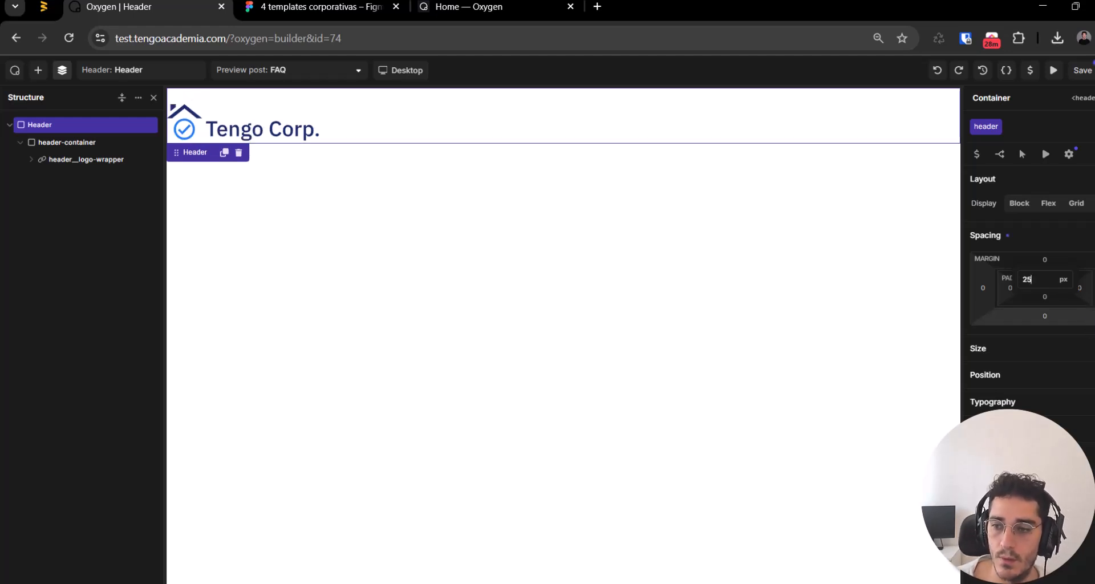
left_click_drag(1059, 319, 1060, 326)
left_click(1046, 317)
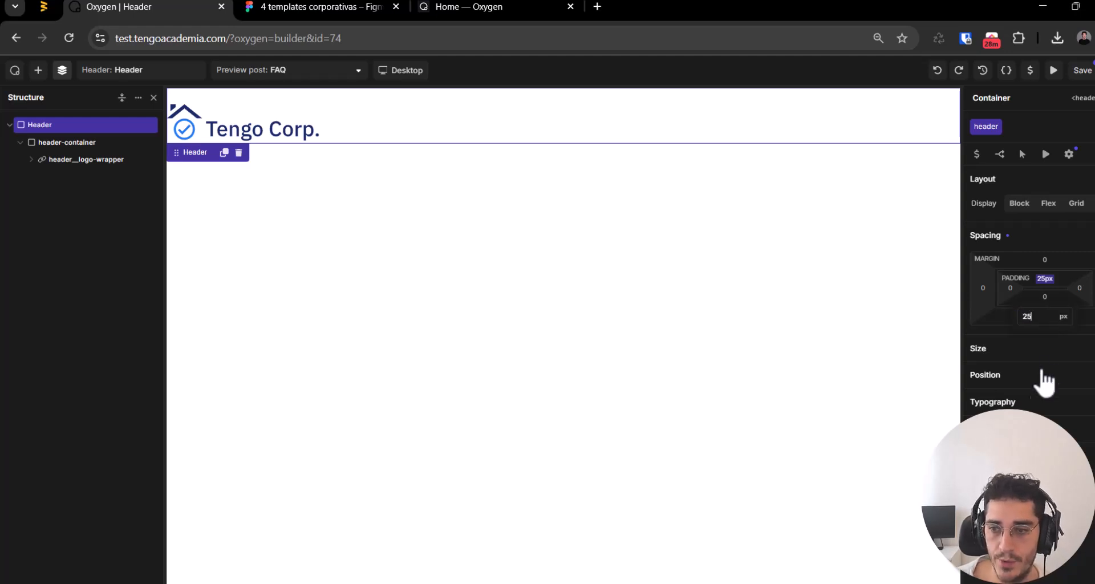
left_click(1085, 318)
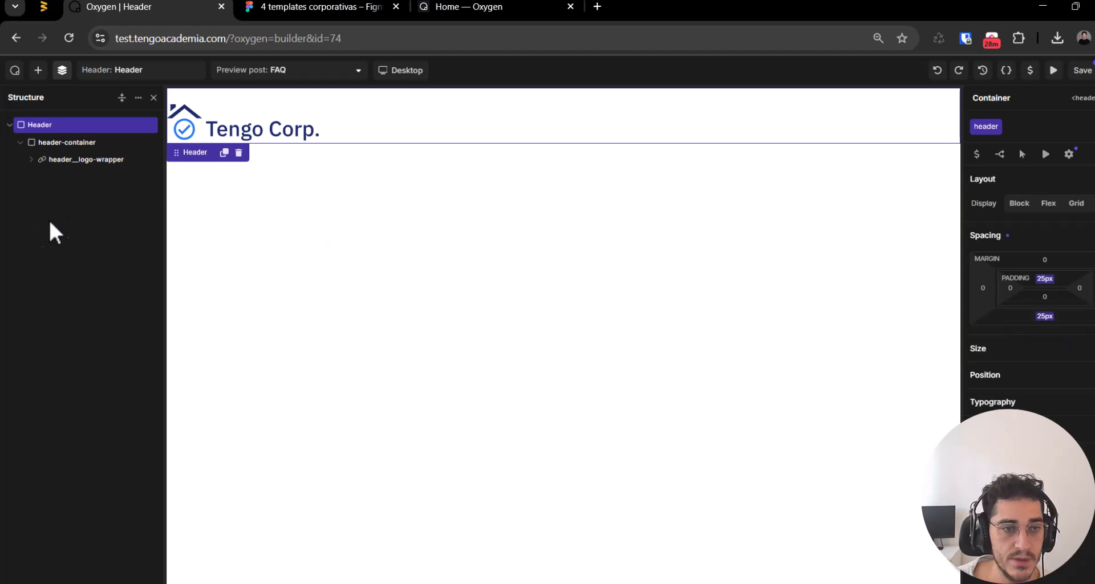
Step: Compare the header with the Figma Header frame, returning to Oxygen with the Header container selected
left_click(316, 6)
left_click_drag(292, 373, 310, 359)
key("ctrl+Tab")
key("ctrl+Tab")
key("ctrl+Tab")
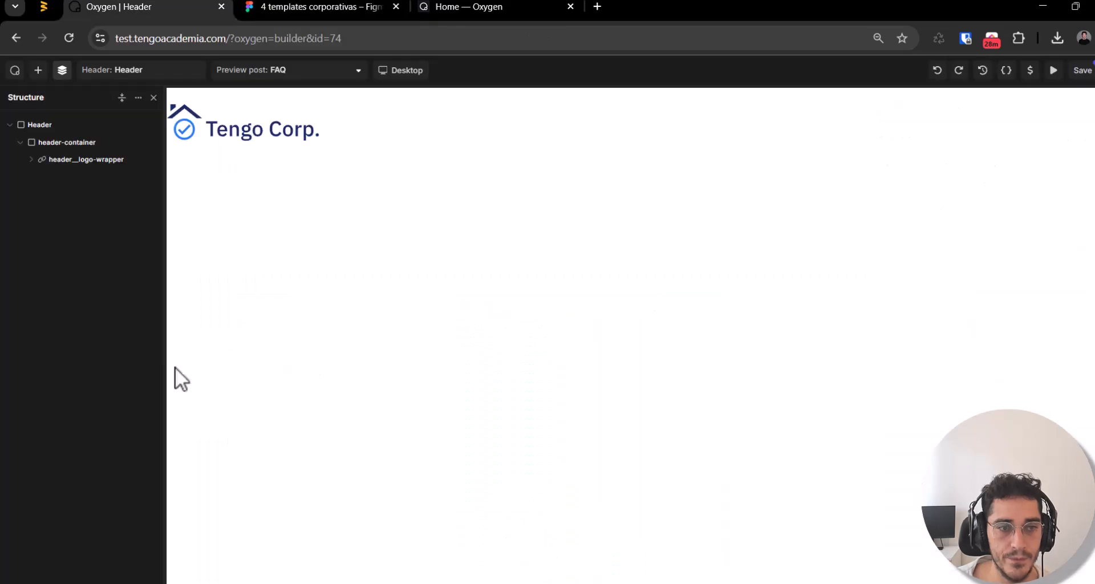
left_click(69, 156)
left_click(28, 124)
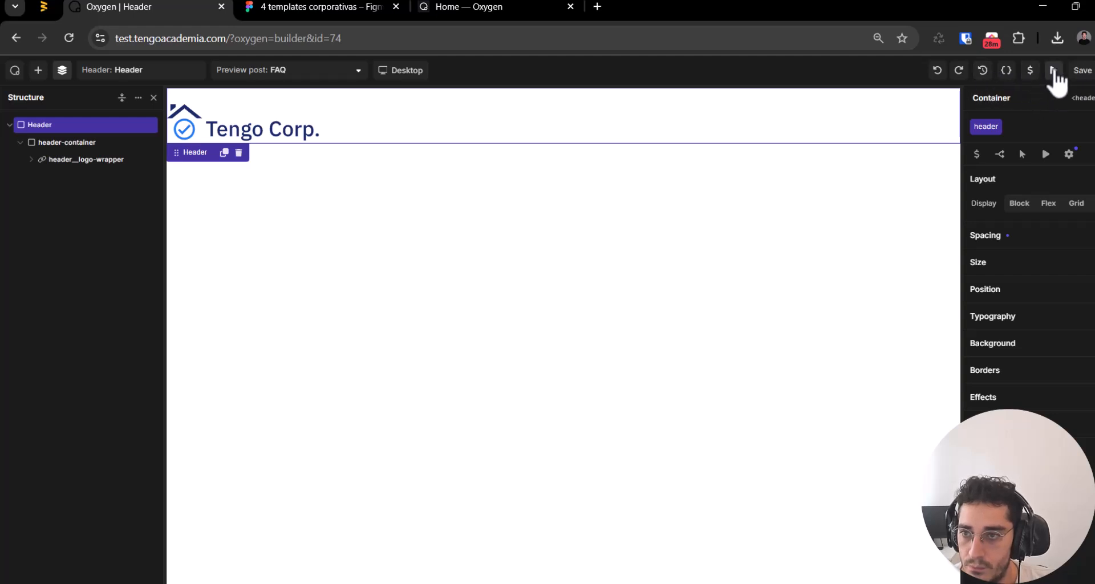
Step: Look through the site's variables, edit history and class selectors, ending with header__logo-wrapper selected
left_click(1030, 71)
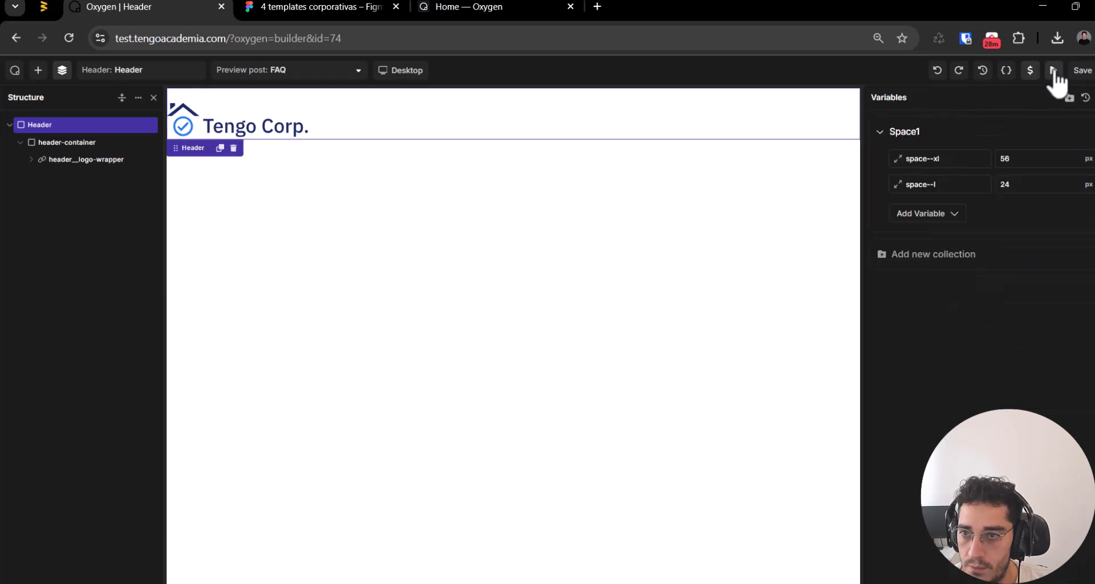
left_click(1053, 71)
left_click(1093, 73)
left_click(64, 76)
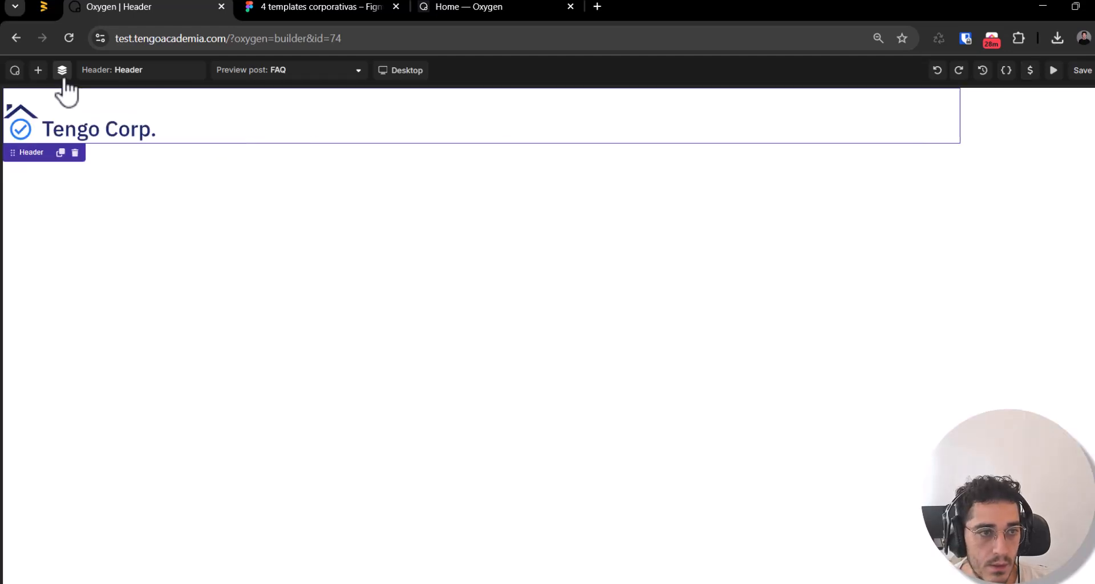
left_click(65, 79)
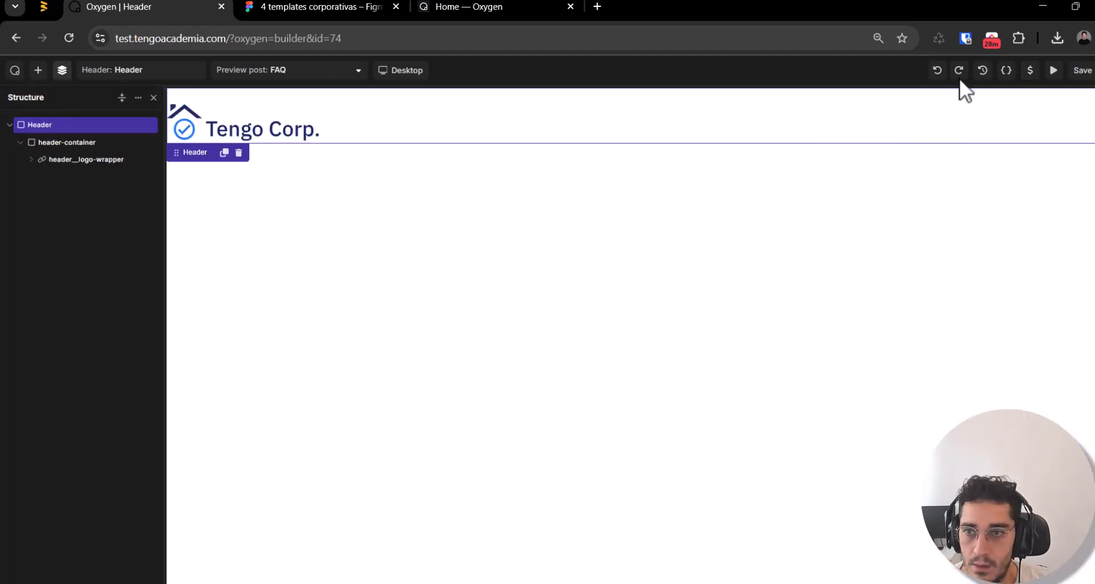
left_click(1030, 71)
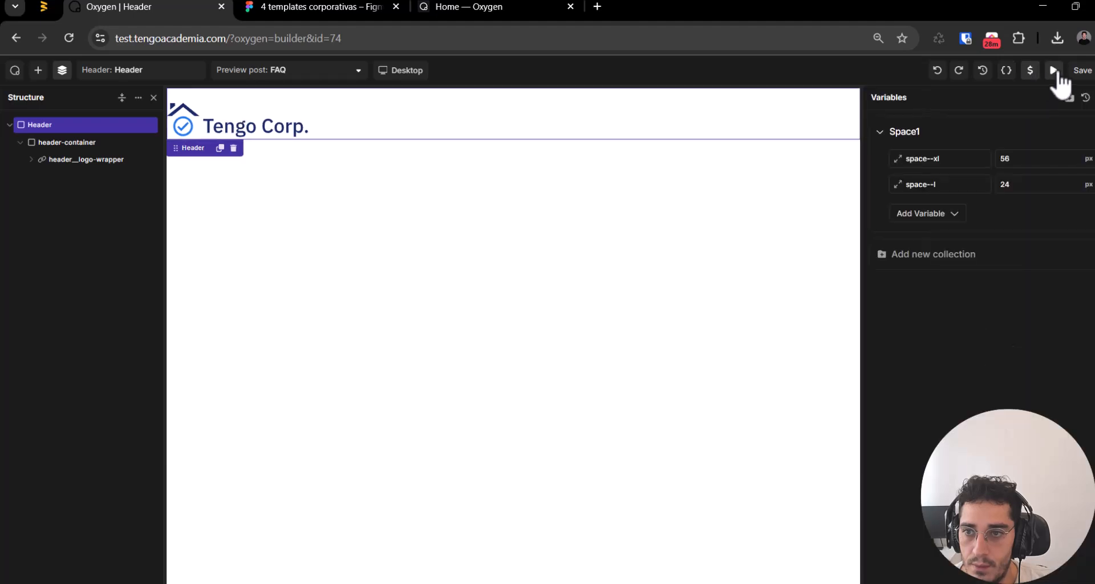
left_click(983, 71)
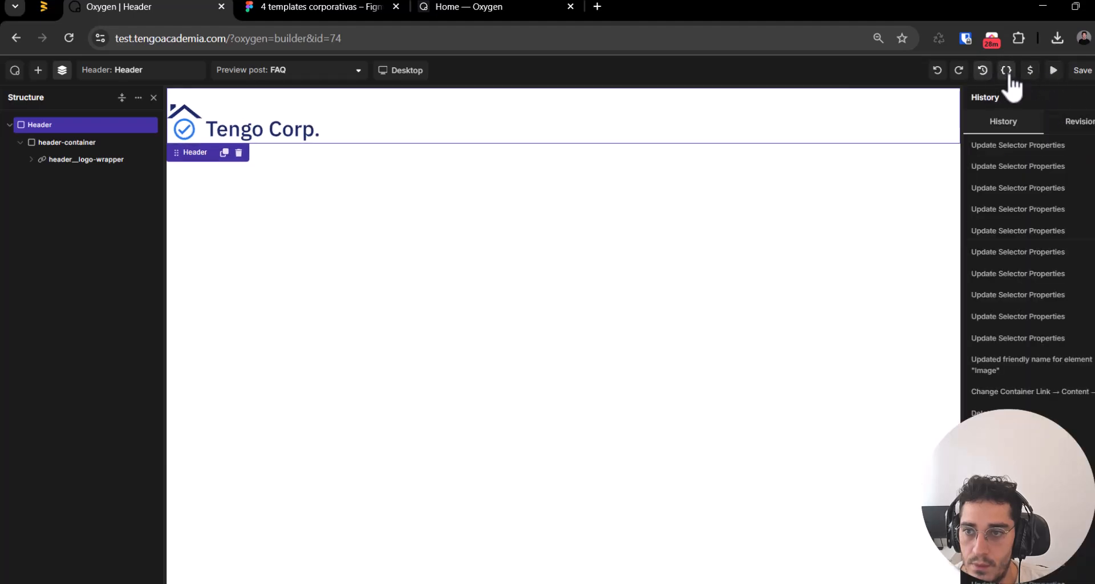
left_click(1006, 71)
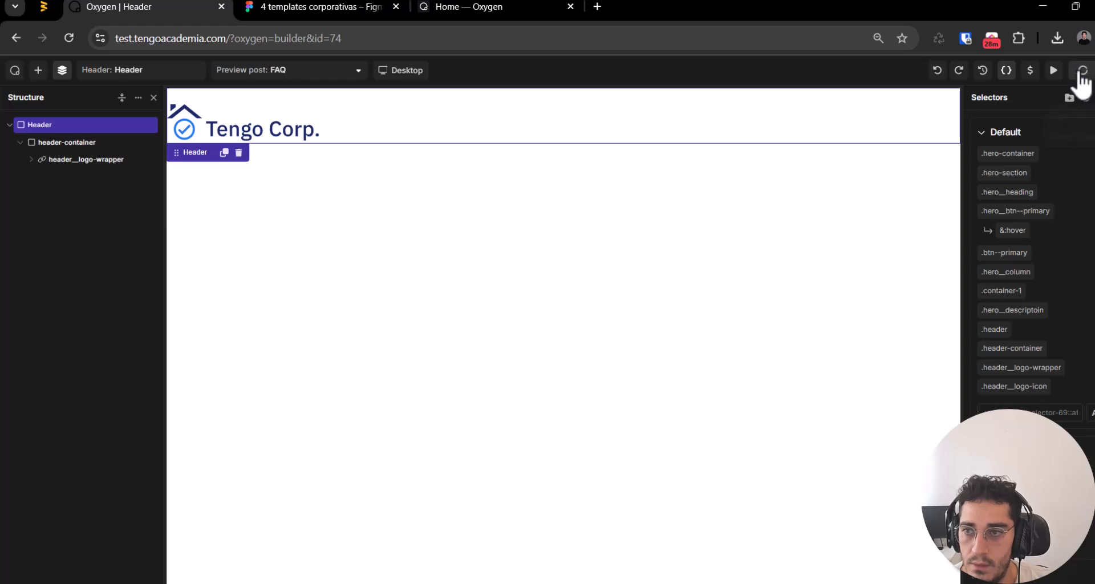
left_click(64, 72)
left_click(64, 72)
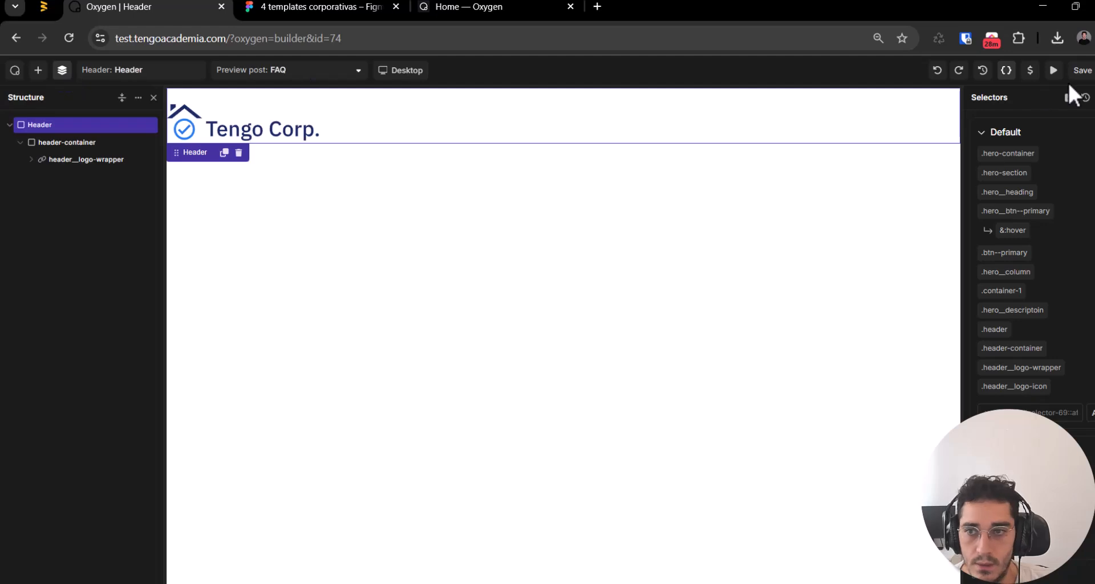
left_click(88, 159)
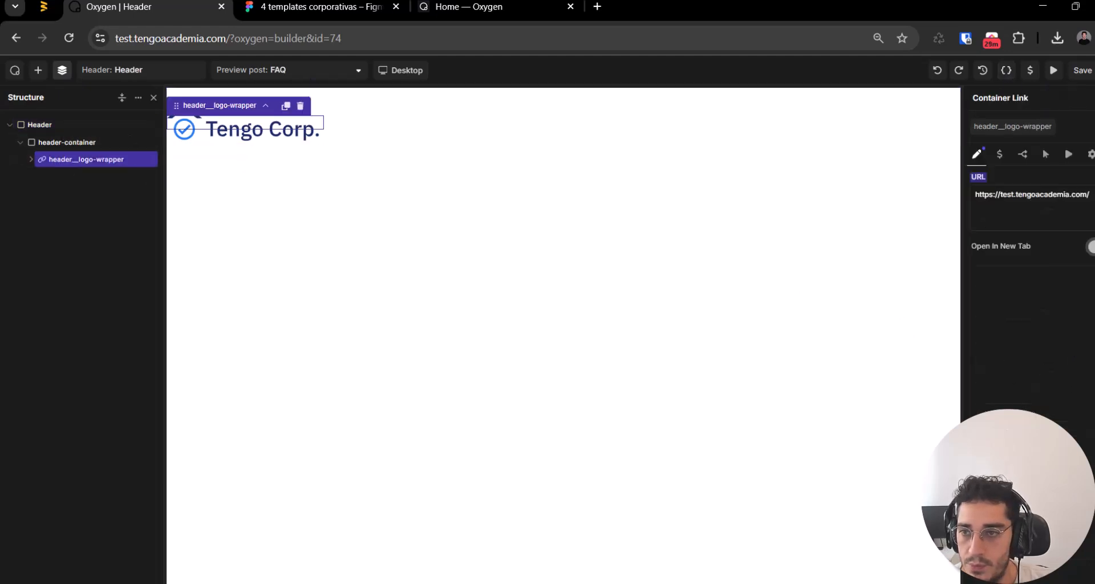
Step: Examine the Oxygen preferences for UI settings, custom fonts and breakpoints, and close them without changes
left_click(13, 70)
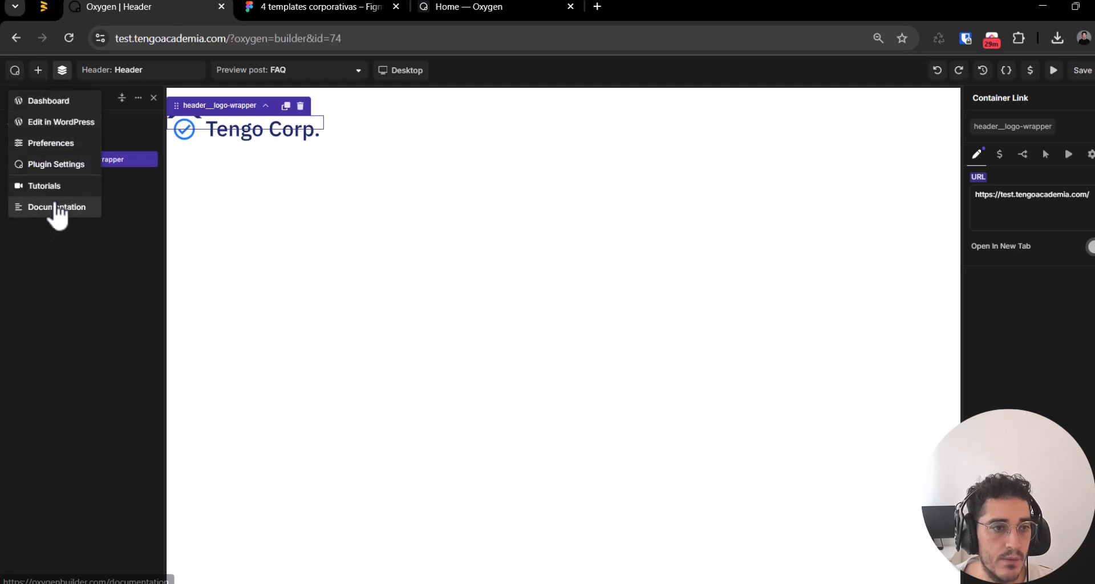
left_click(34, 143)
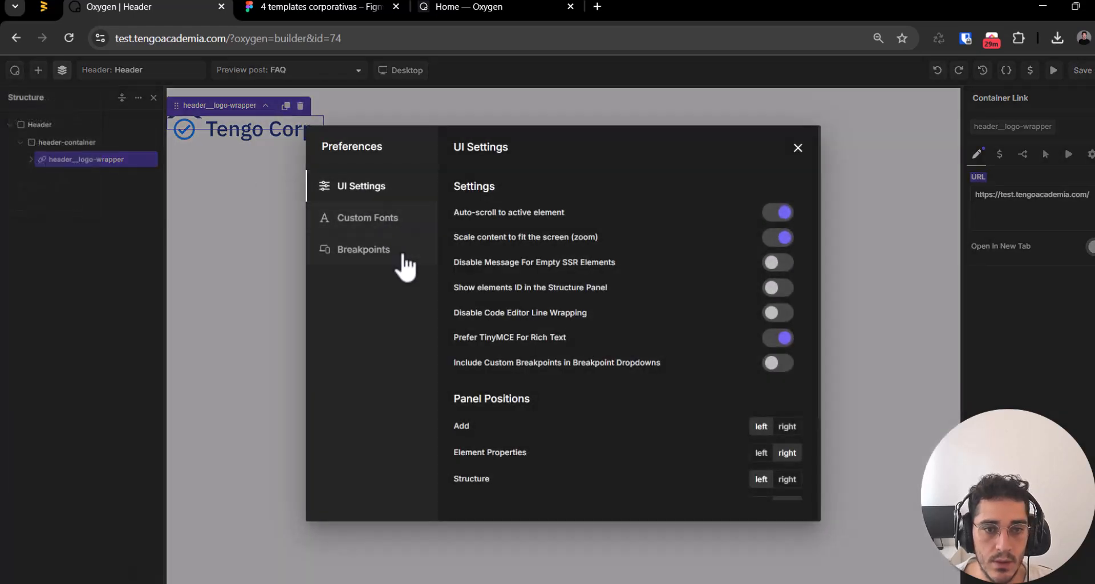
scroll(599, 245, "down", 4)
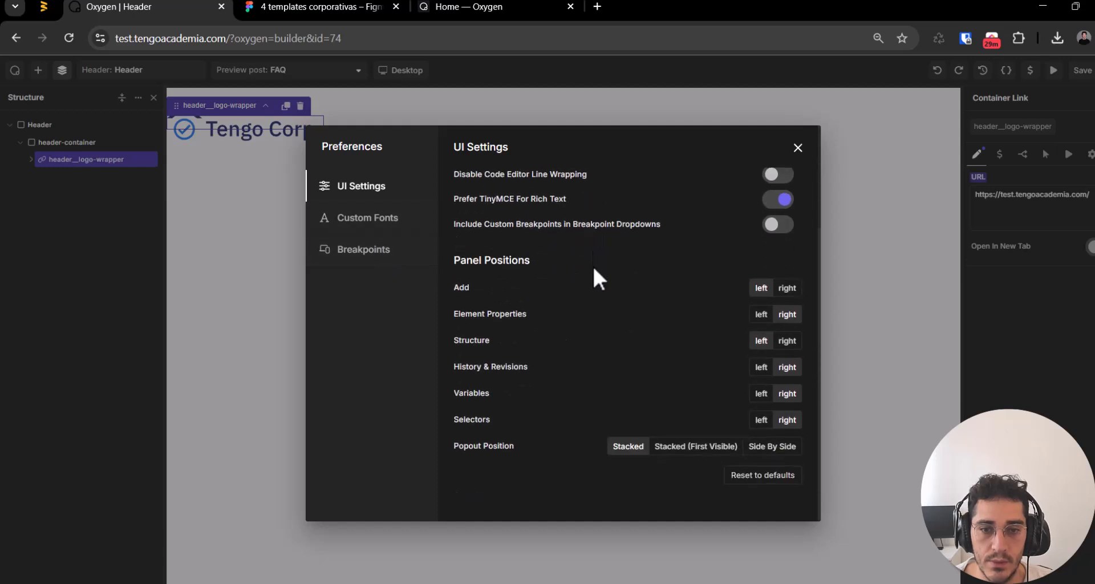
scroll(593, 262, "up", 4)
left_click(374, 219)
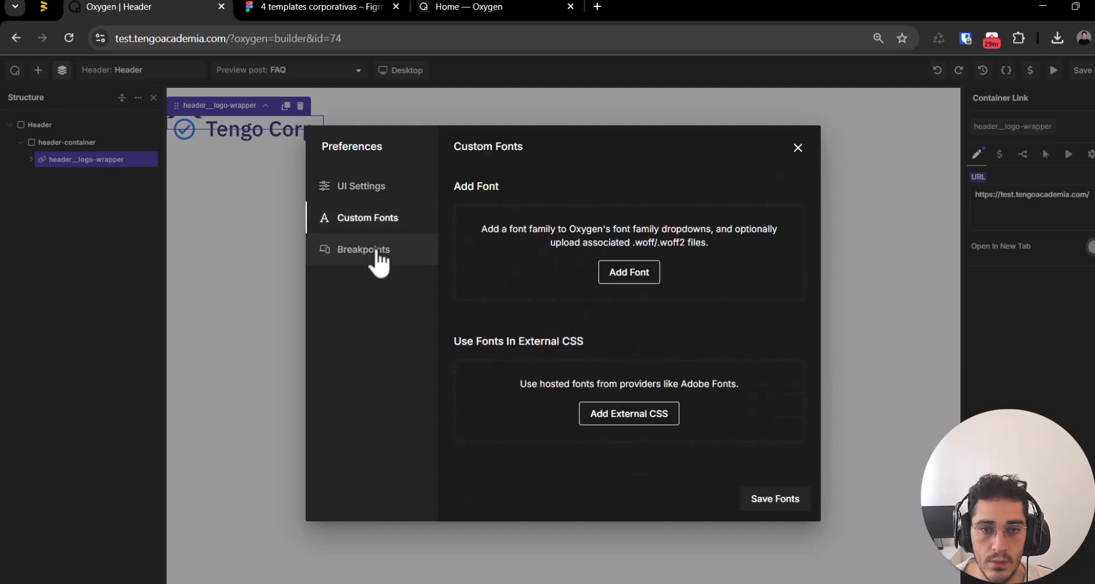
left_click(378, 254)
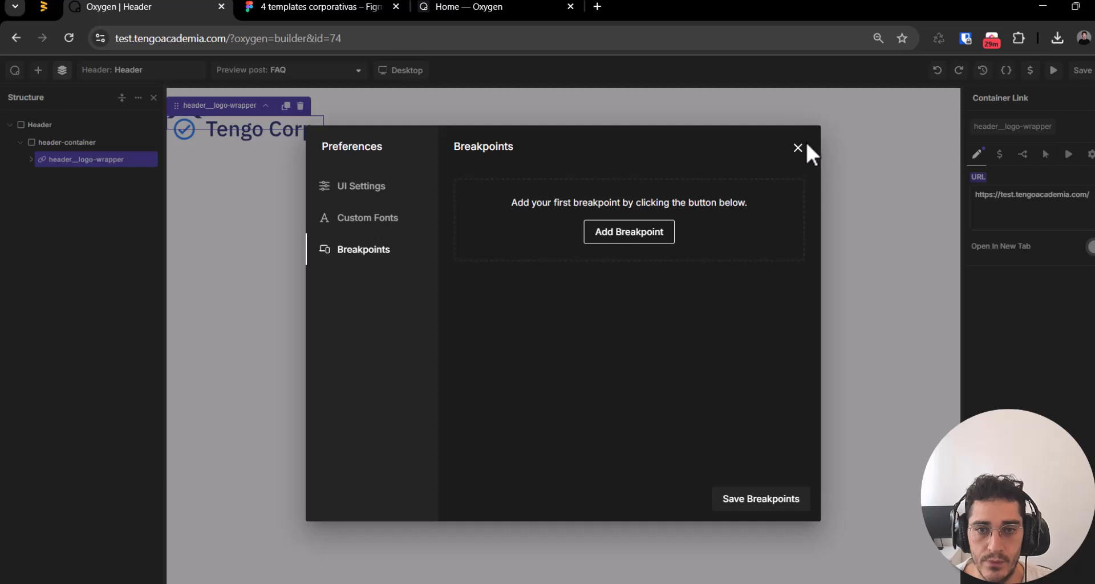
left_click(797, 148)
Step: Open the WordPress dashboard from Oxygen, check the Oxygen Settings and Templates pages, and return to the header editor
left_click(17, 70)
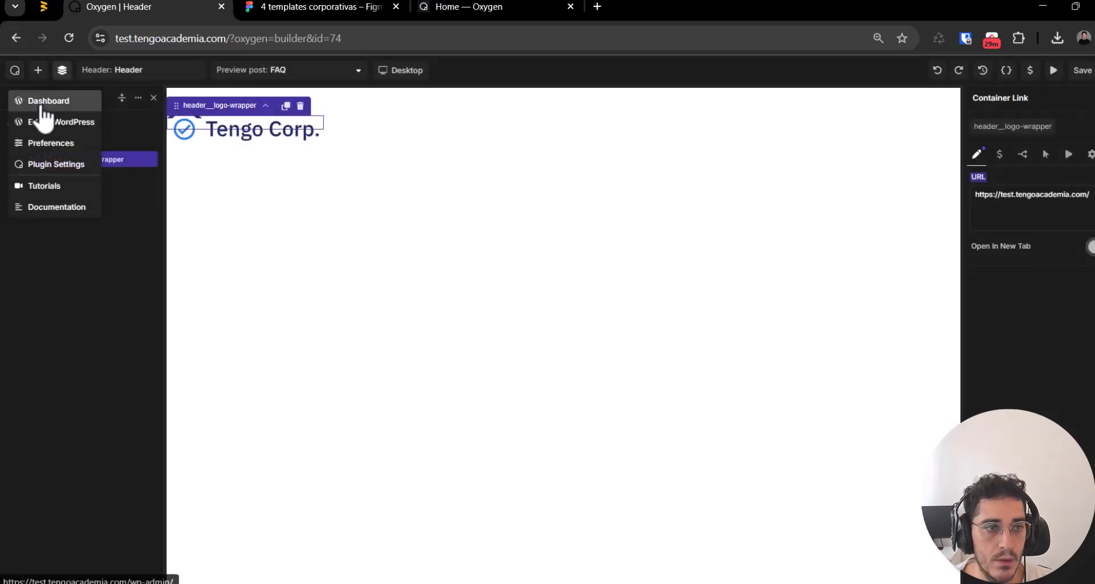
left_click(43, 105)
left_click(288, 7)
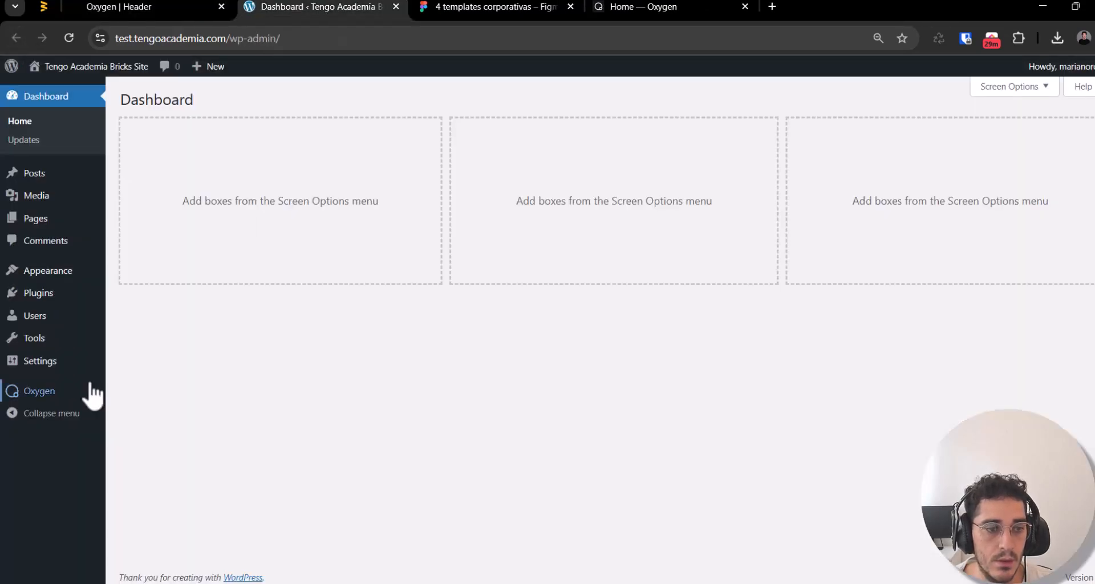
mouse_move(81, 397)
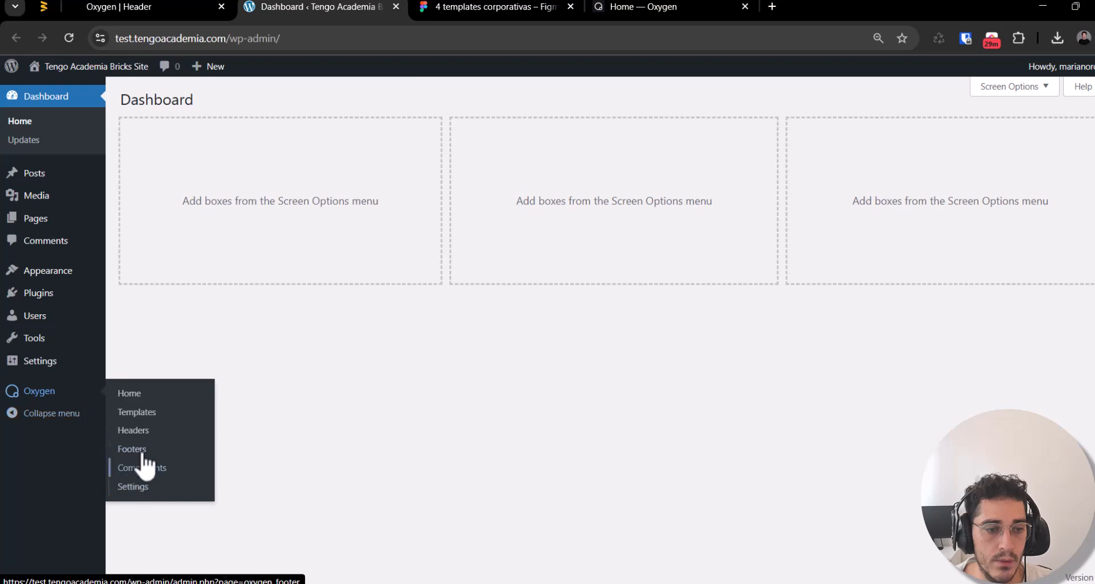
left_click(157, 485)
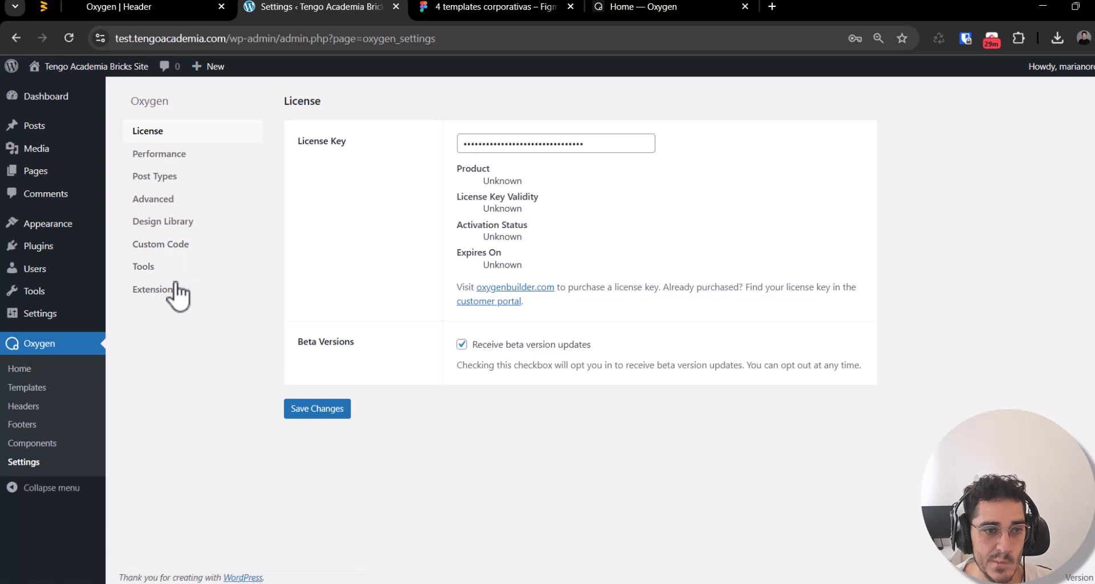
left_click(35, 388)
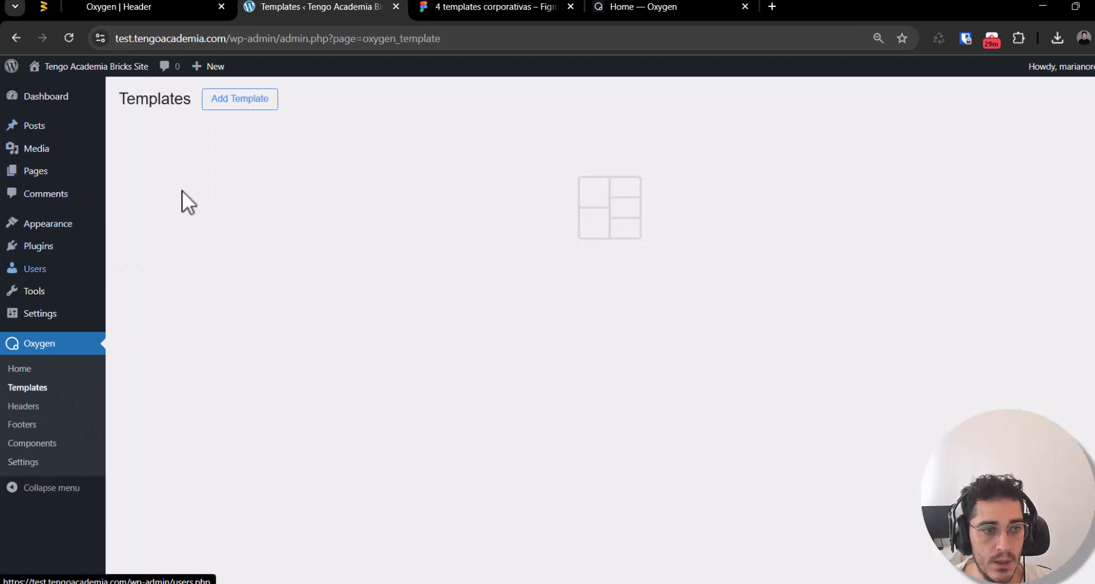
left_click(194, 6)
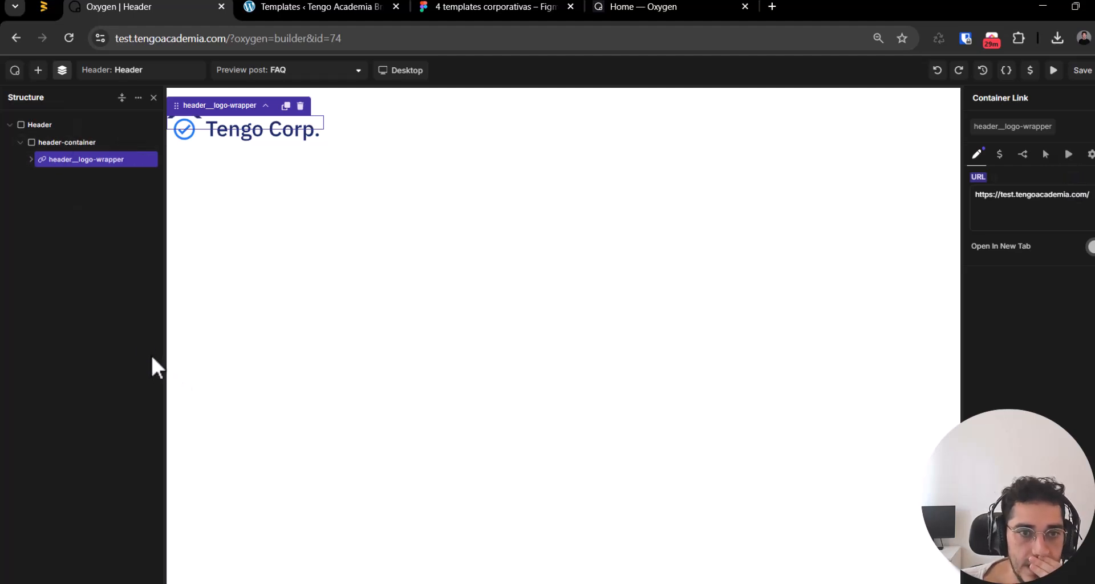
Step: Review the Header container's spacing, close the WordPress Templates page and recheck the Header frame's side padding in Figma
left_click(95, 347)
left_click(57, 122)
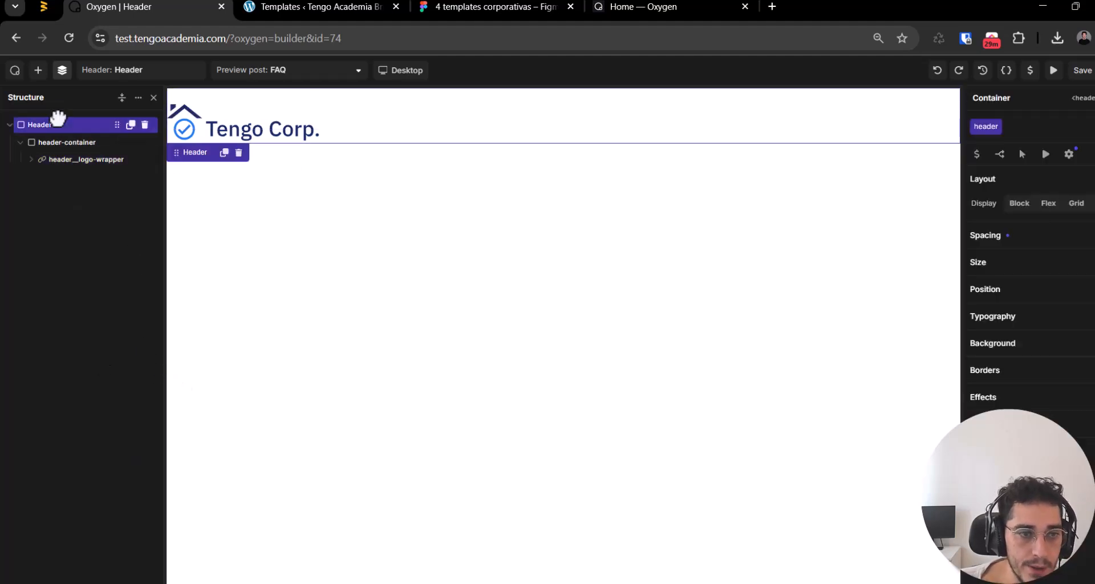
left_click(1080, 239)
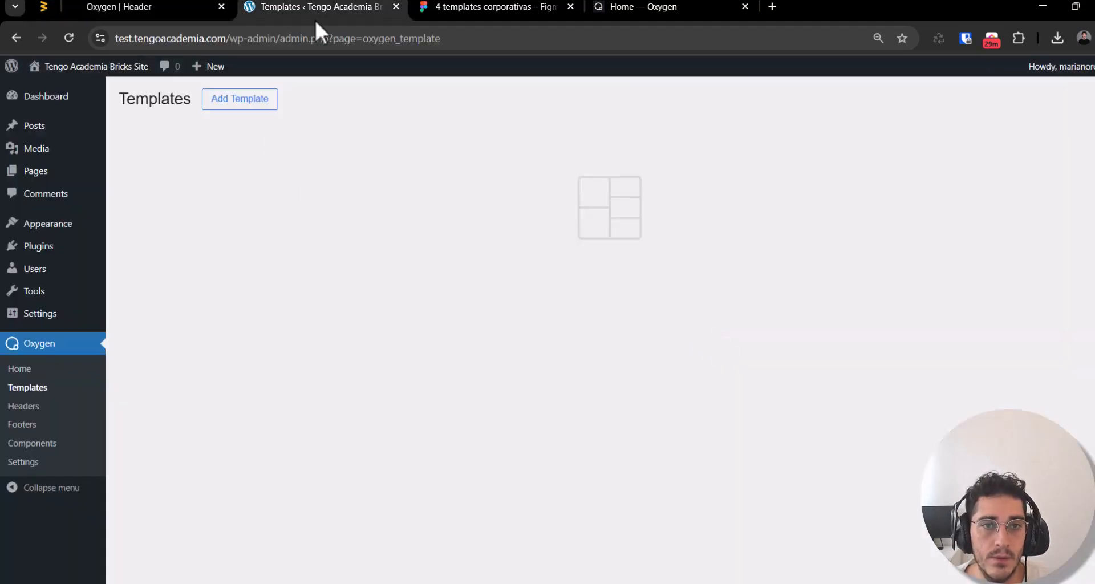
key("ctrl+w")
left_click(312, 6)
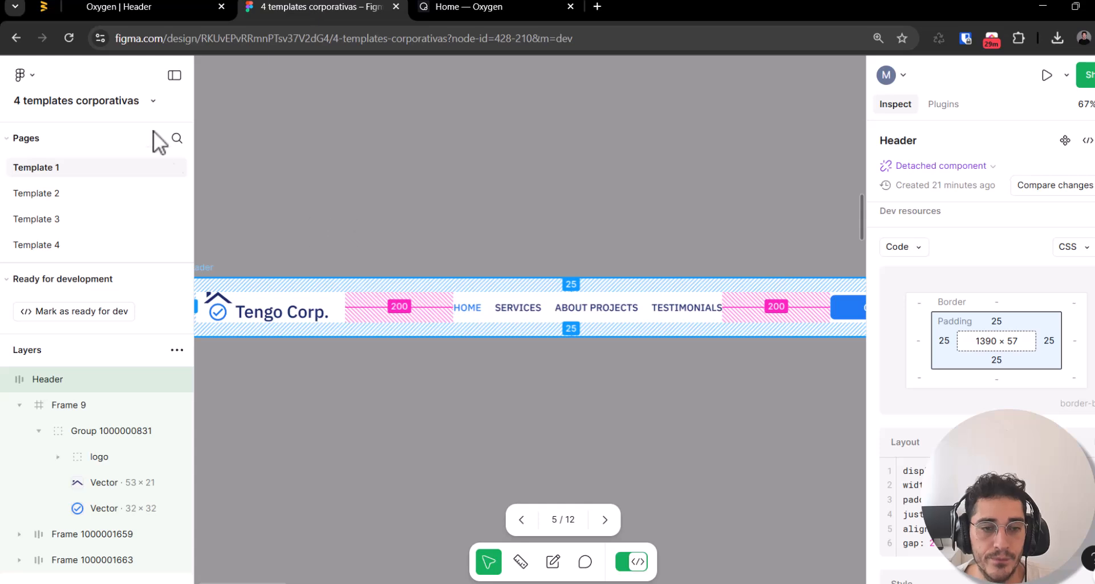
left_click_drag(374, 308, 515, 287)
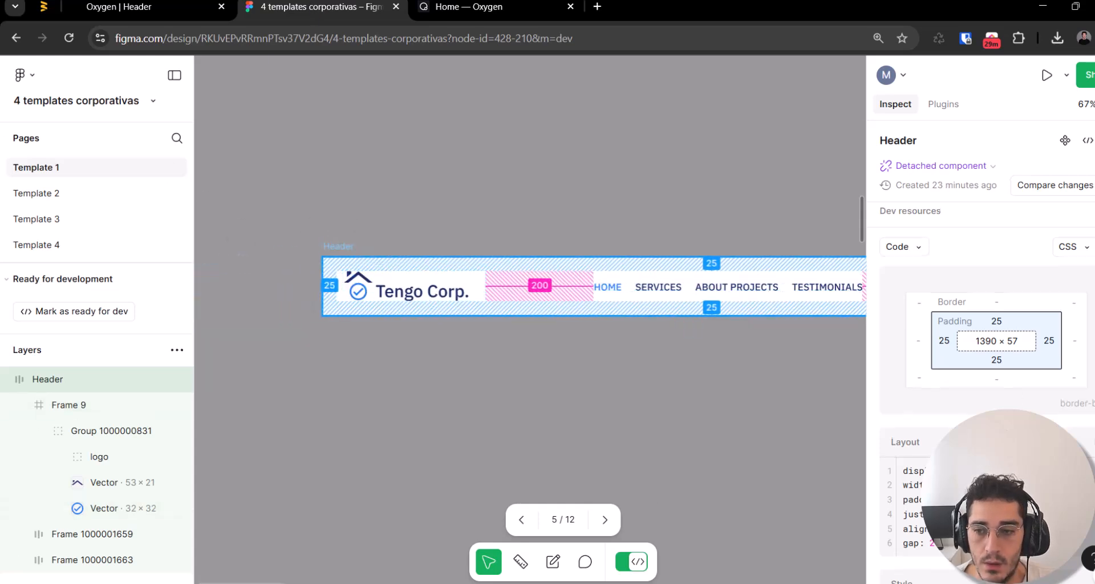
Step: Check the Header frame's box dimensions in Figma and header-container's size settings in Oxygen
scroll(986, 364, "down", 3)
scroll(987, 365, "up", 4)
left_click(942, 410)
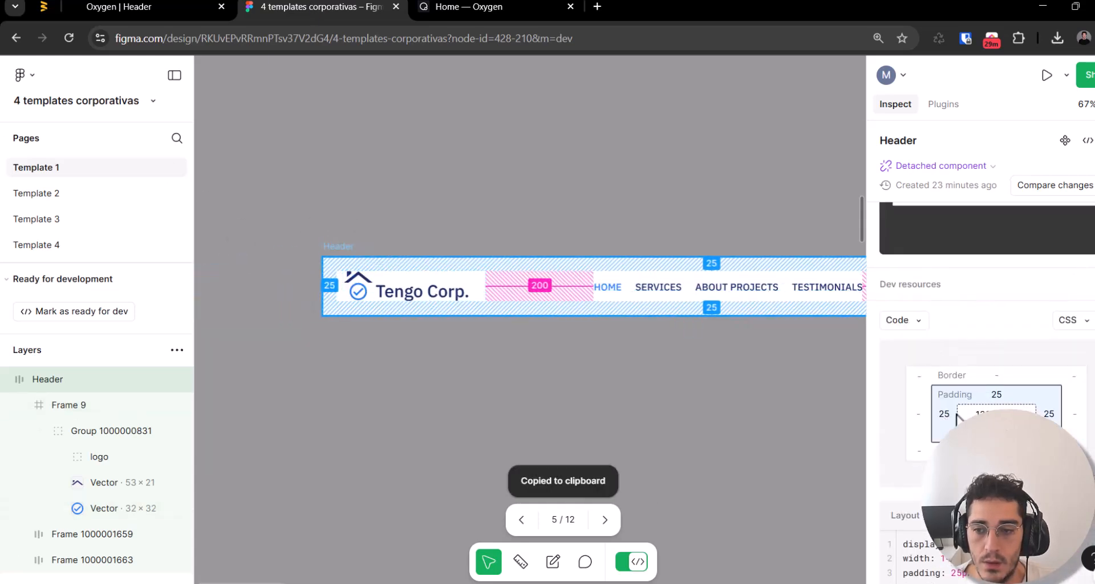
key("ctrl+Tab")
key("ctrl+Tab")
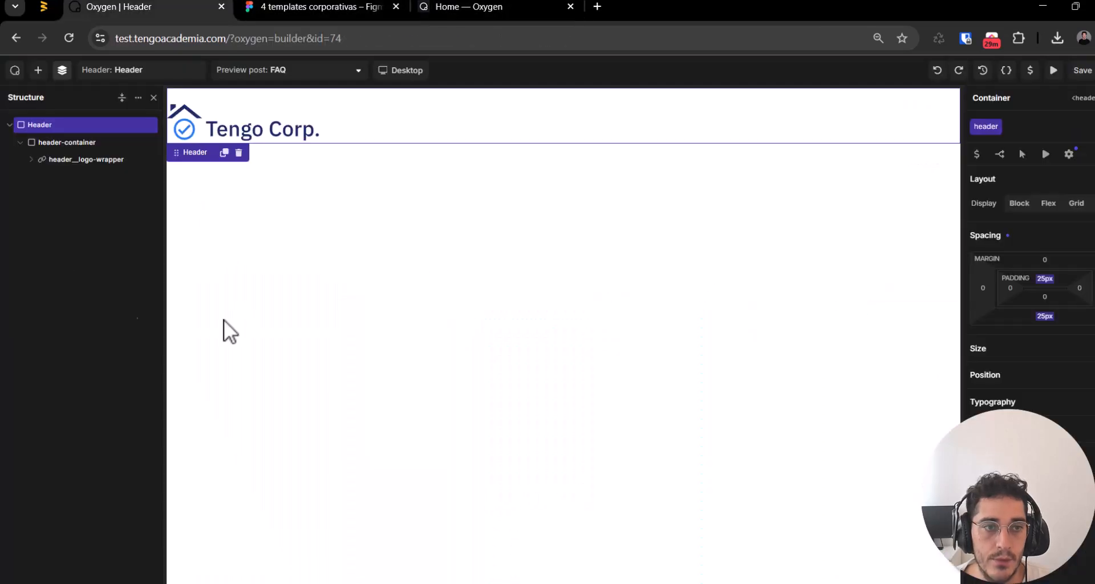
left_click(66, 142)
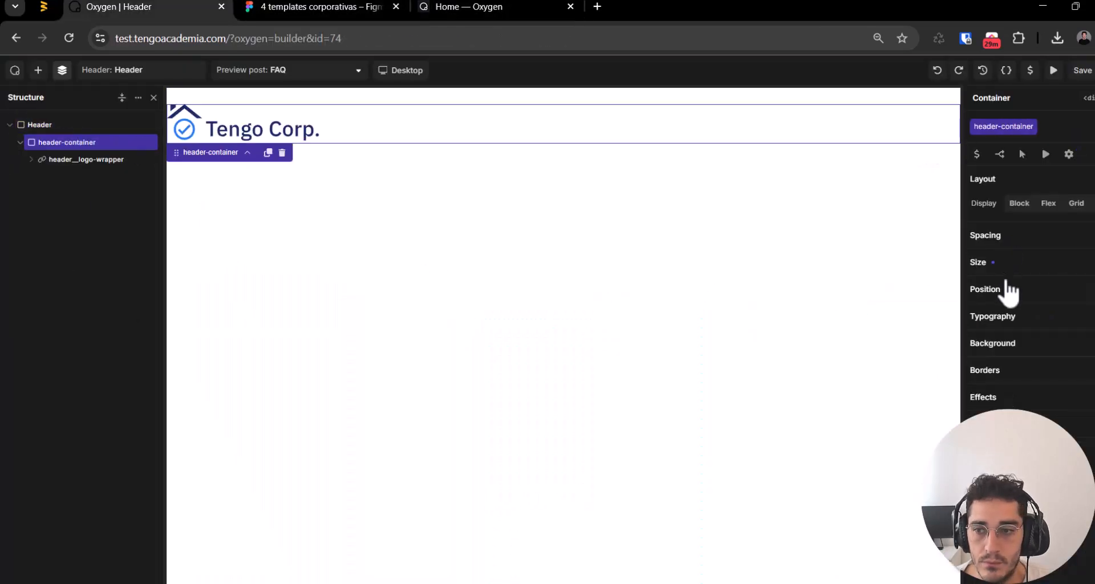
left_click(1052, 264)
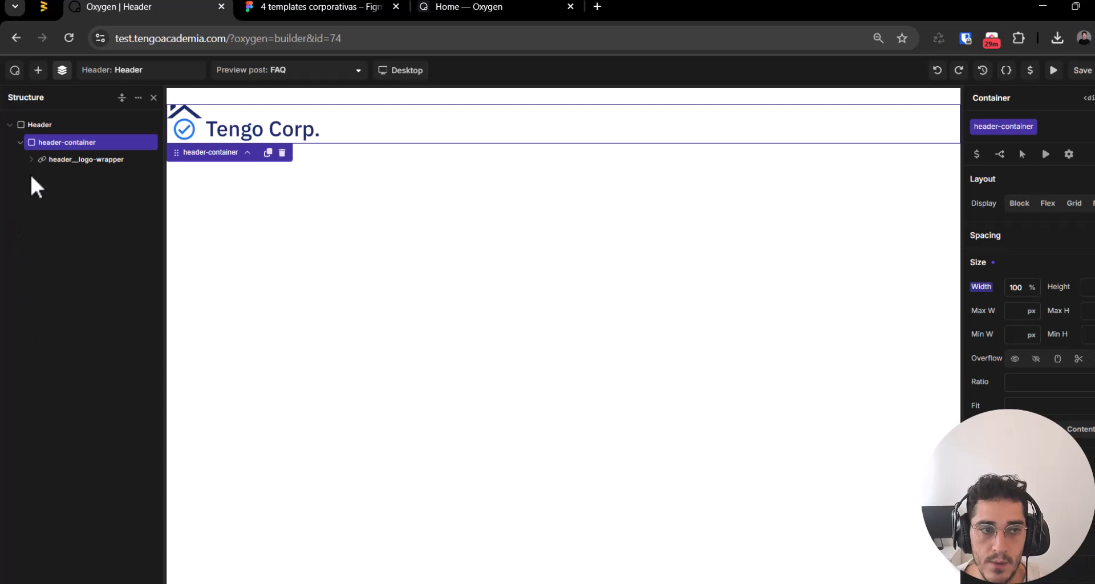
right_click(59, 139)
left_click(78, 237)
Step: Add a new Container element inside the Header element
left_click(67, 139)
left_click(65, 139)
left_click(64, 126)
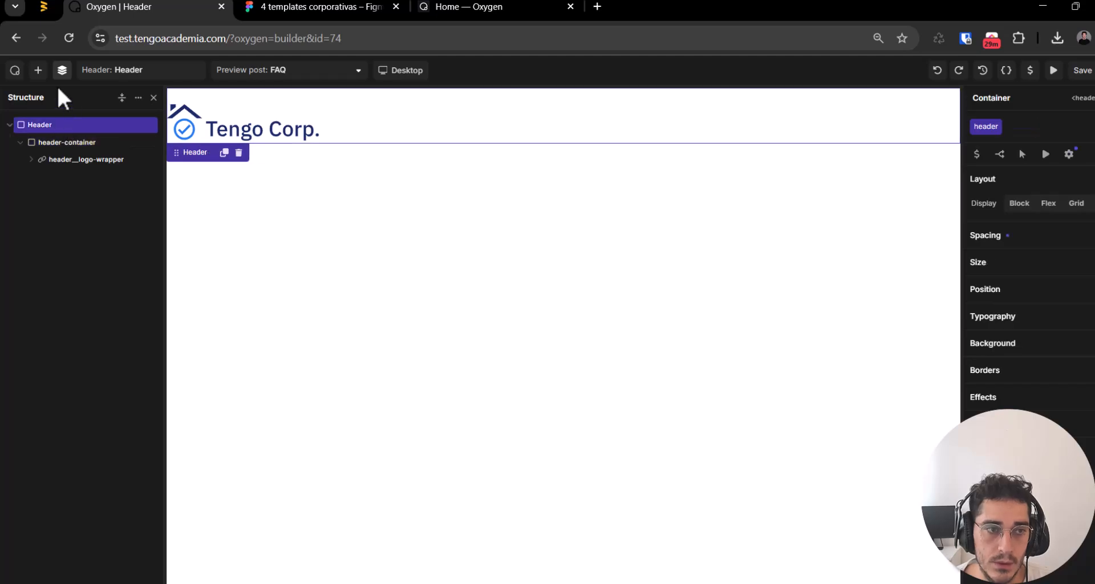
left_click(38, 70)
left_click(135, 126)
type("col")
key("BackSpace")
left_click(33, 194)
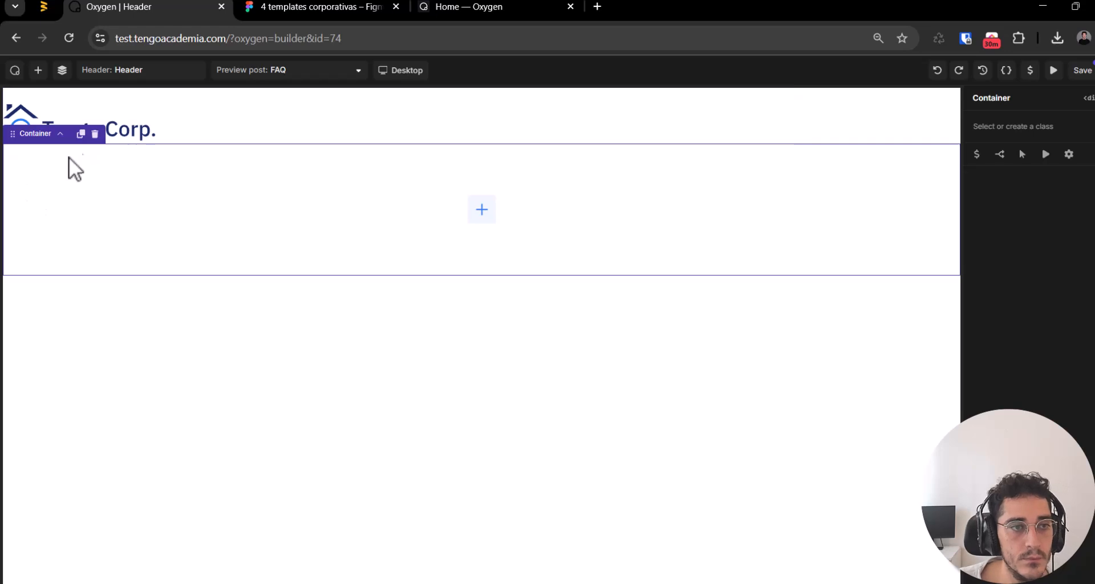
Step: Create the class cointainer on the new empty container
left_click(62, 70)
left_click(1022, 127)
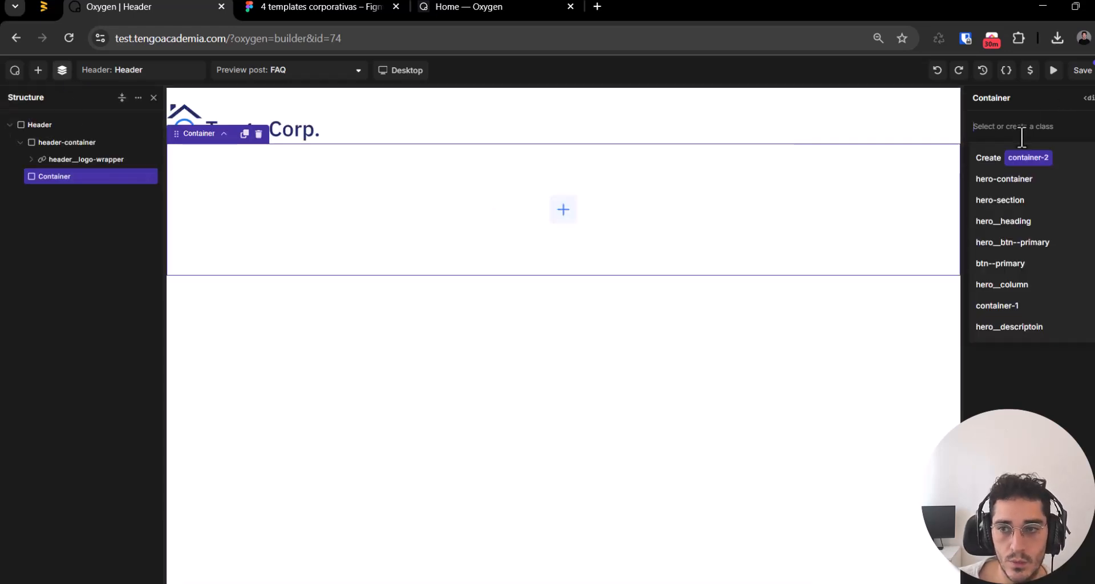
type("cointainer")
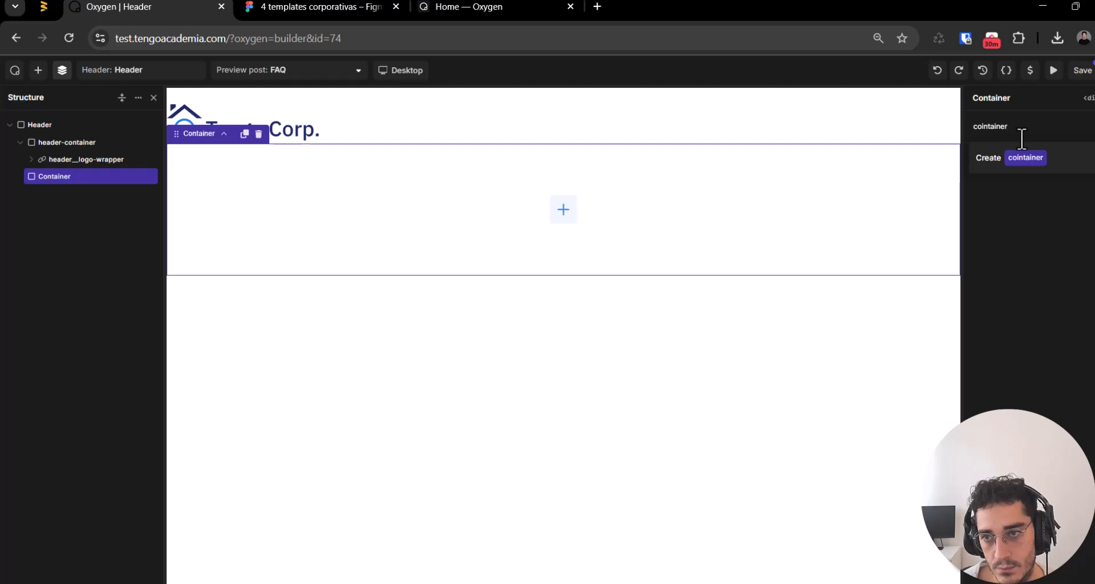
key("Return")
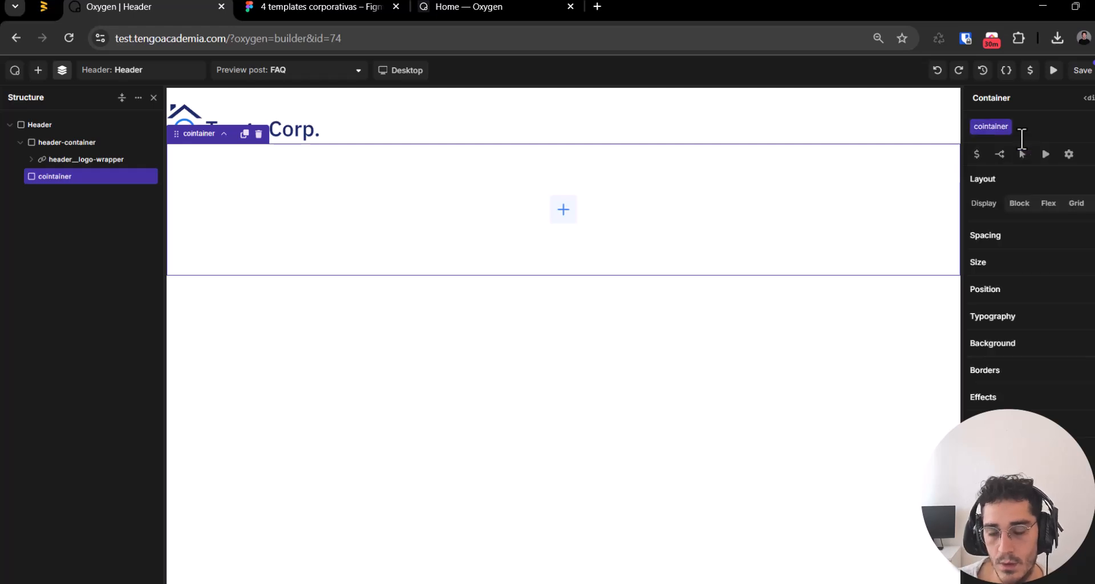
Step: Rename the new container's class to cointainer-wrapper
left_click(1008, 128)
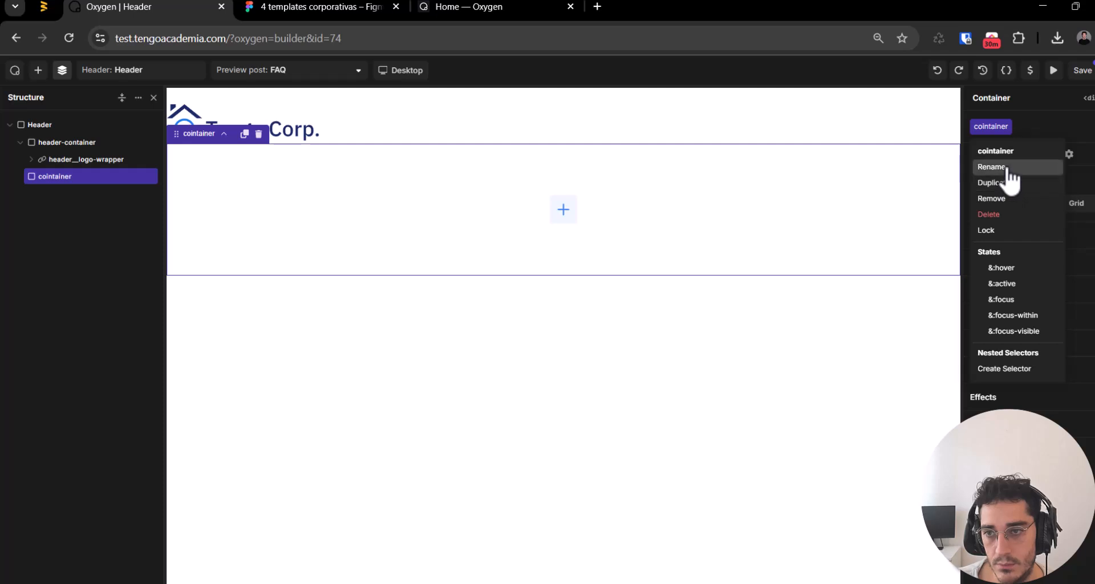
left_click(1008, 168)
key("Right")
type("-wra")
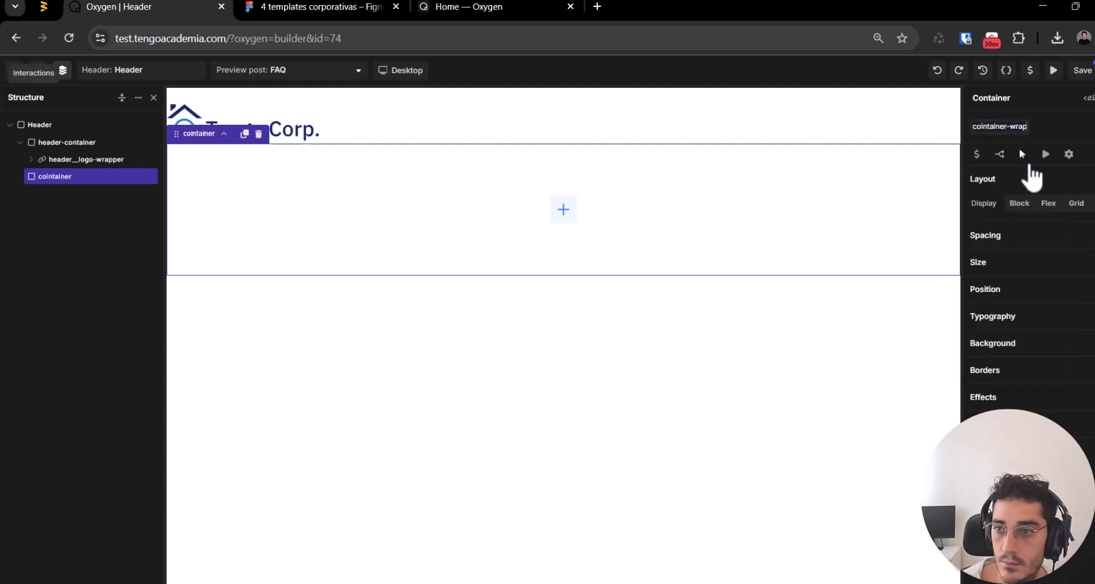
type("pper")
key("Return")
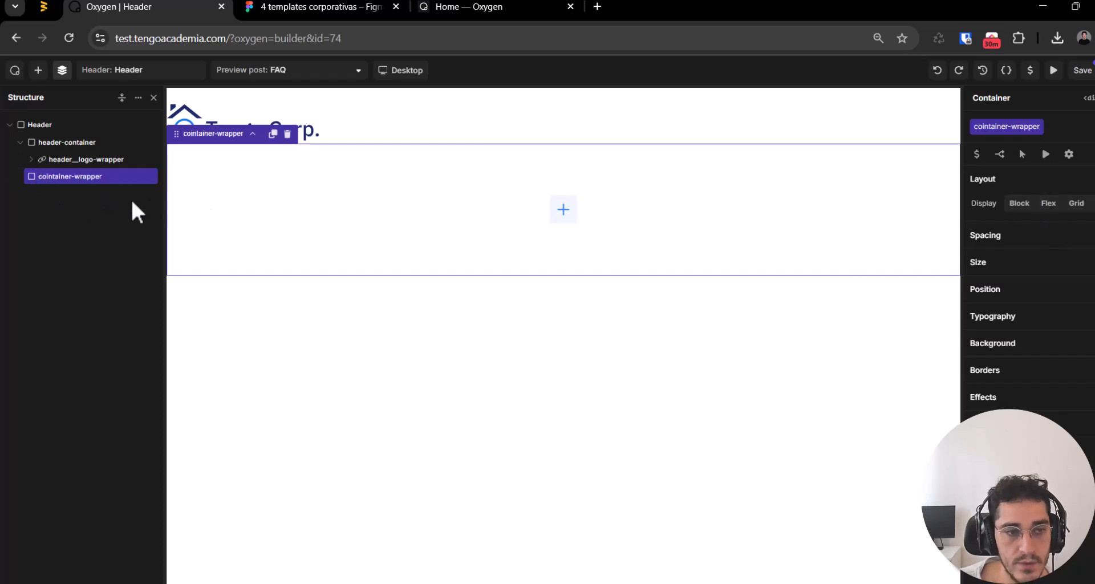
Step: Save the cointainer-wrapper element as a component named Container Wrapper
right_click(73, 177)
left_click(120, 252)
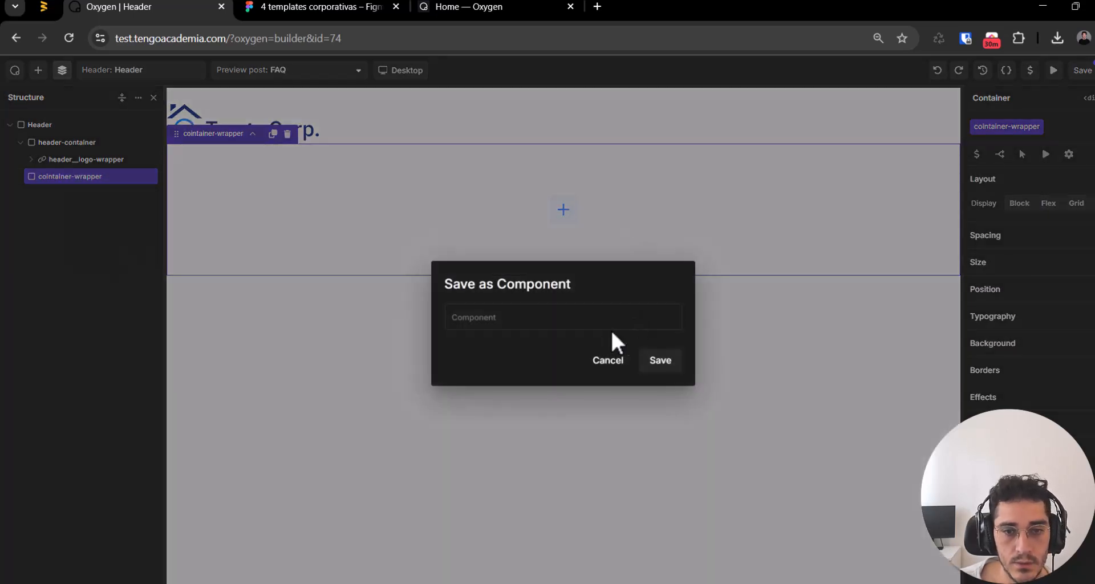
type("Container Wrapper")
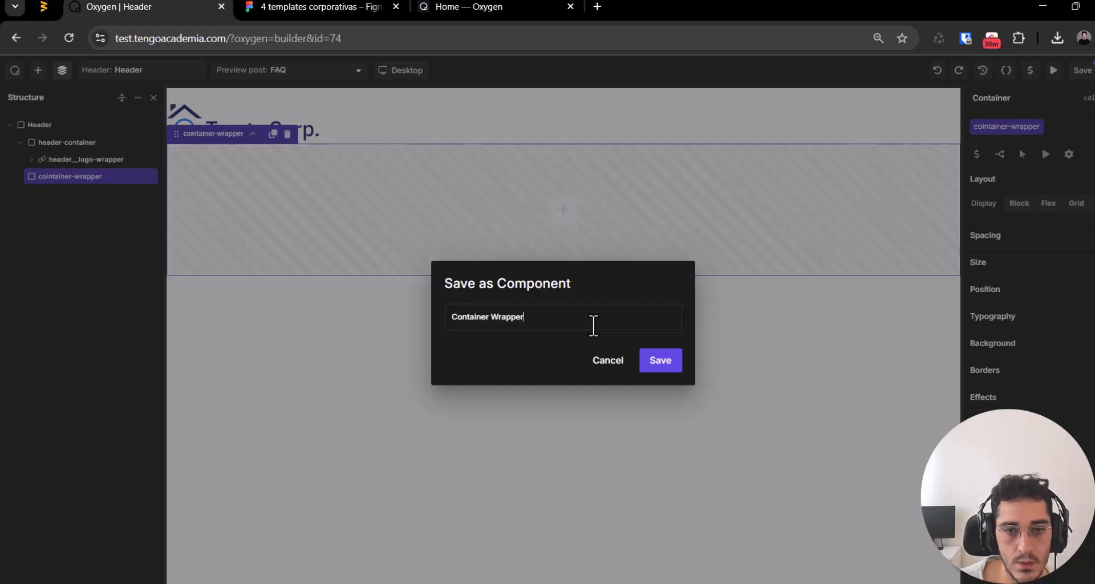
key("Return")
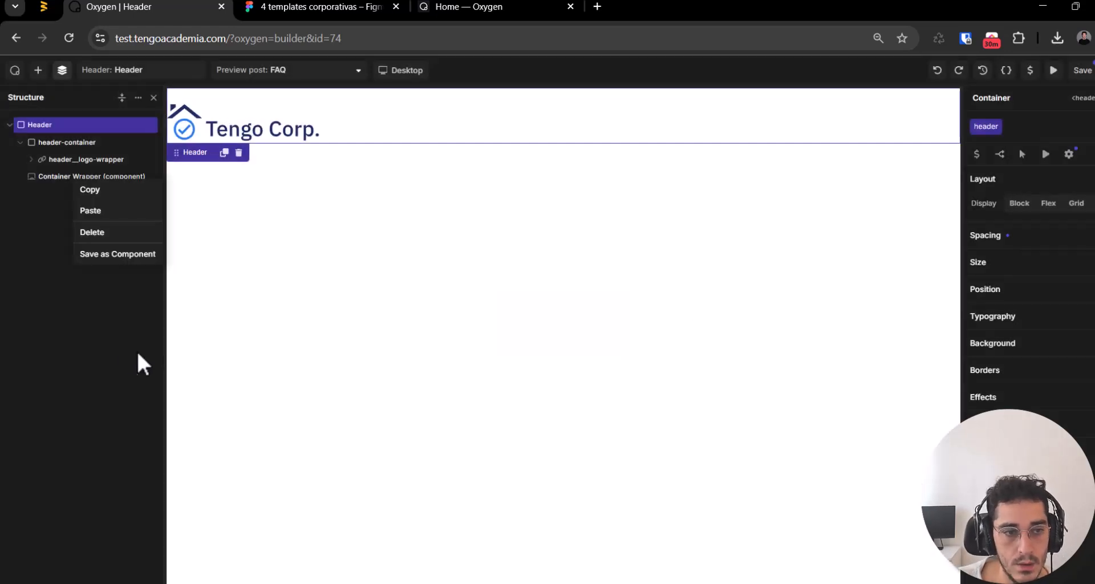
Step: Save the header template and open the Container Wrapper component for editing
left_click(94, 176)
left_click(1082, 70)
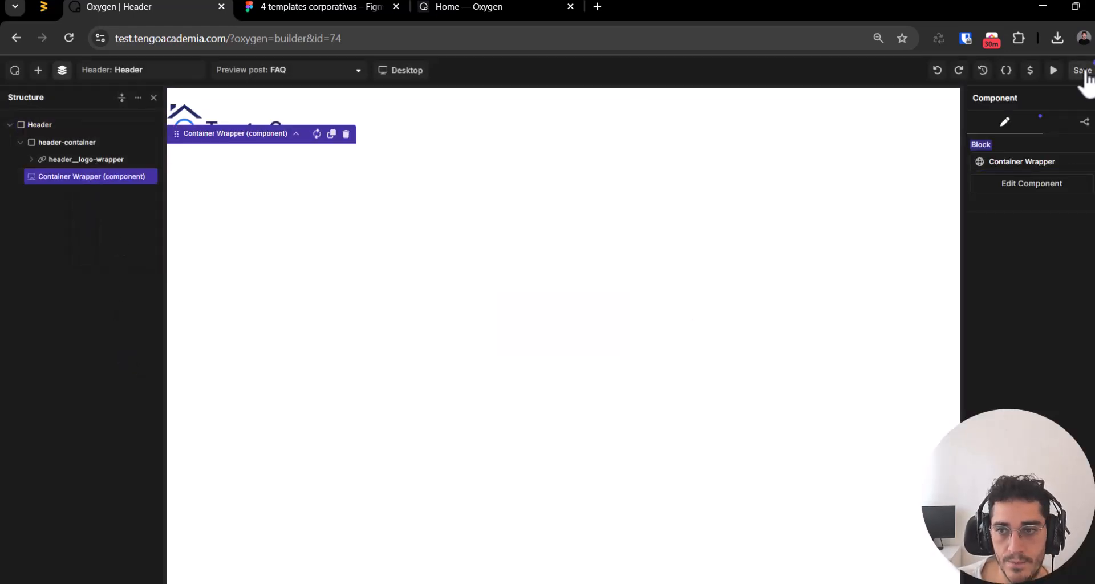
left_click(1033, 185)
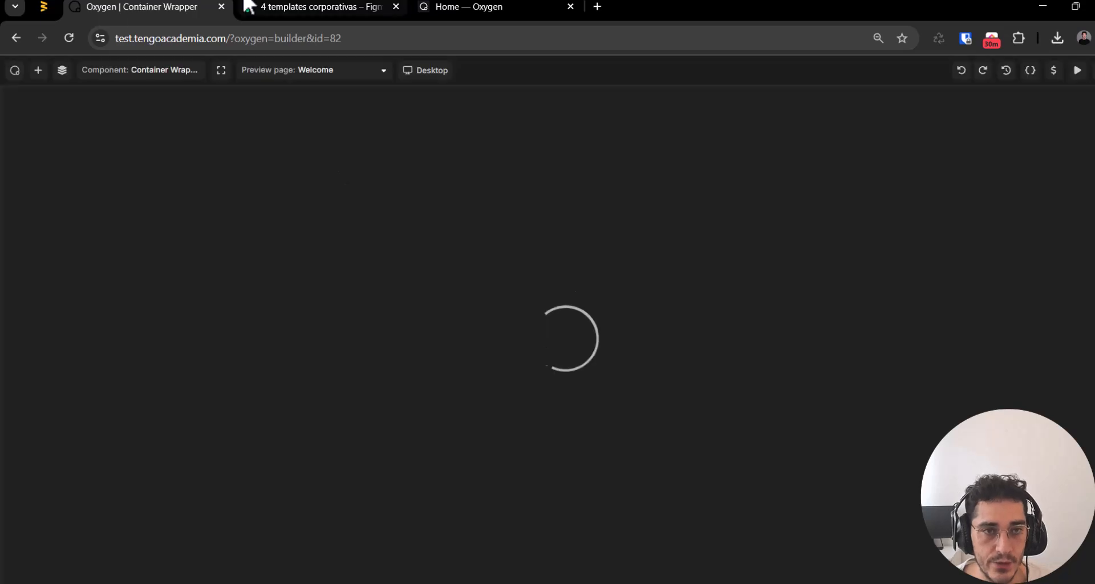
left_click(298, 6)
key("ctrl+shift+Tab")
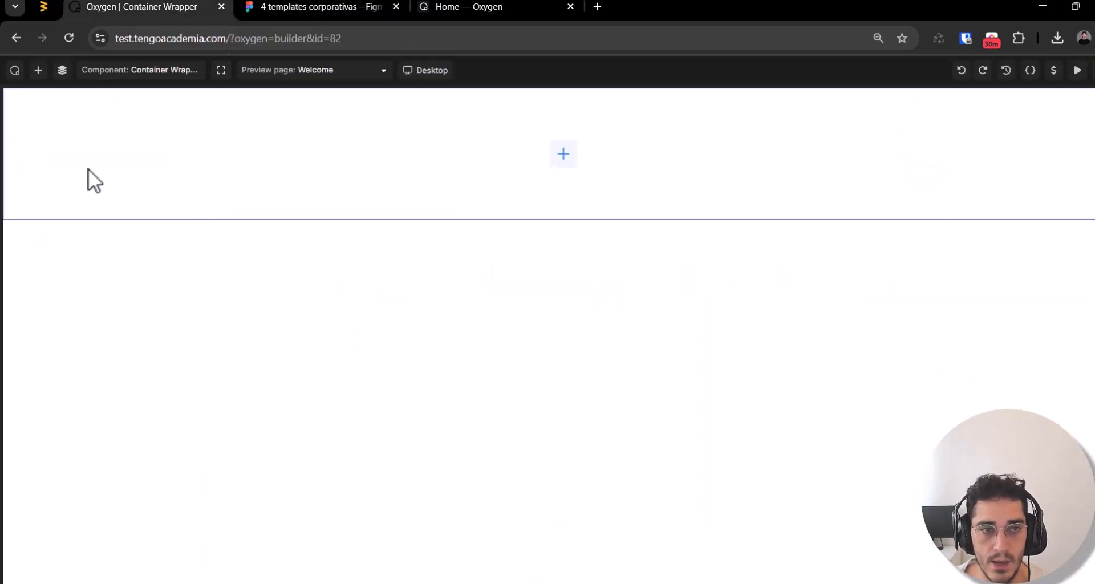
Step: Set the left and right padding of the component's cointainer-wrapper class to 25px
left_click(66, 109)
left_click(1003, 128)
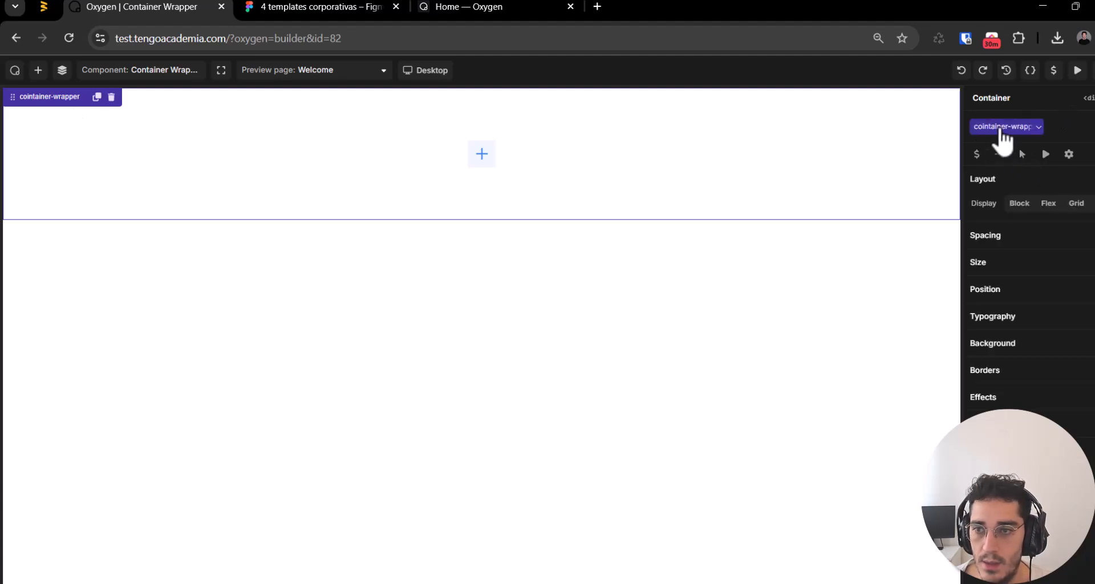
left_click(1008, 288)
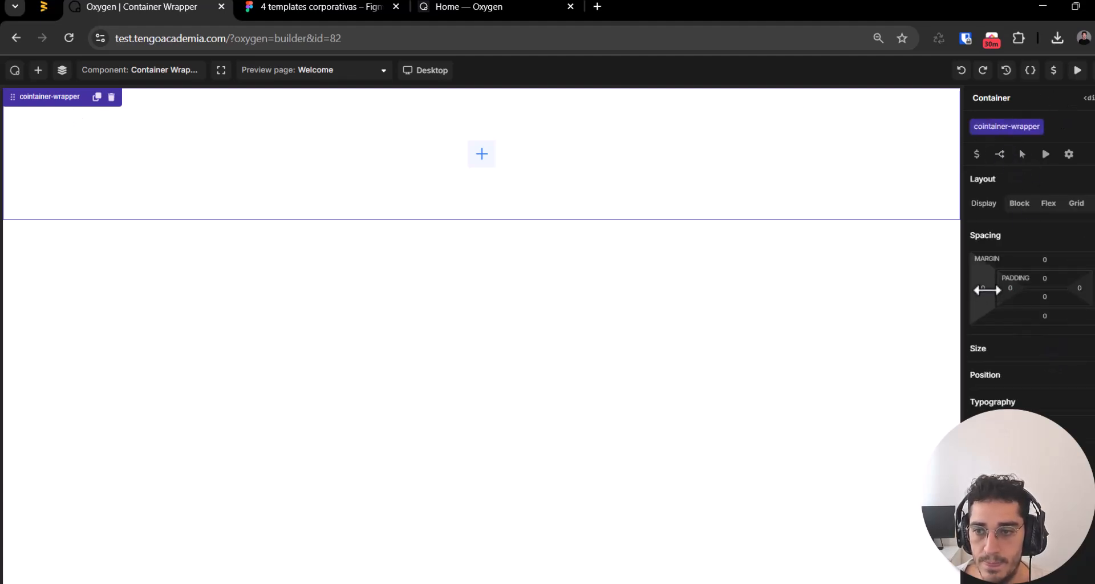
type("25")
key("Return")
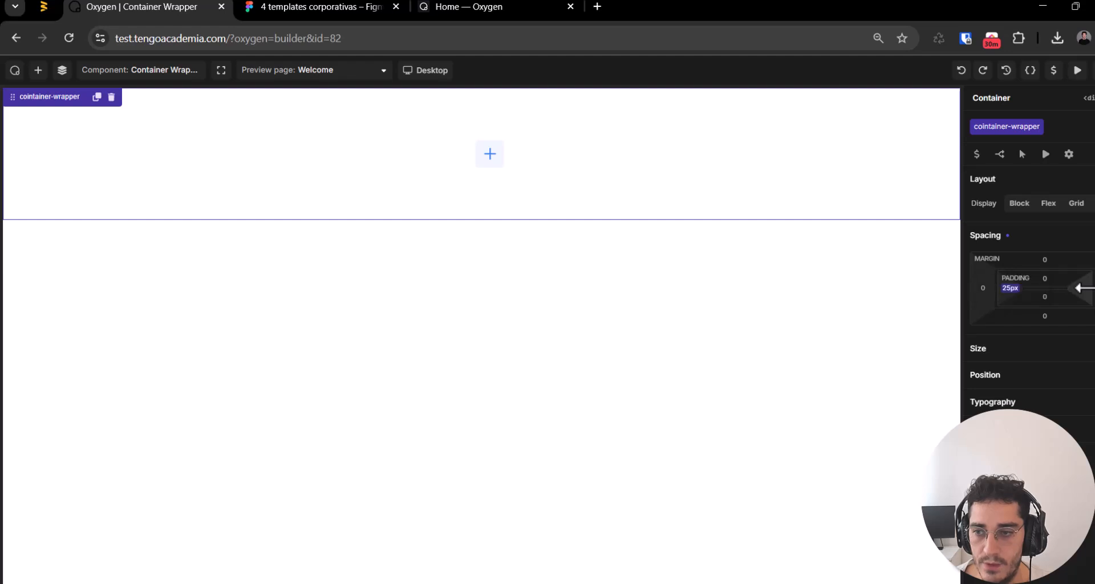
left_click(1077, 291)
type("25")
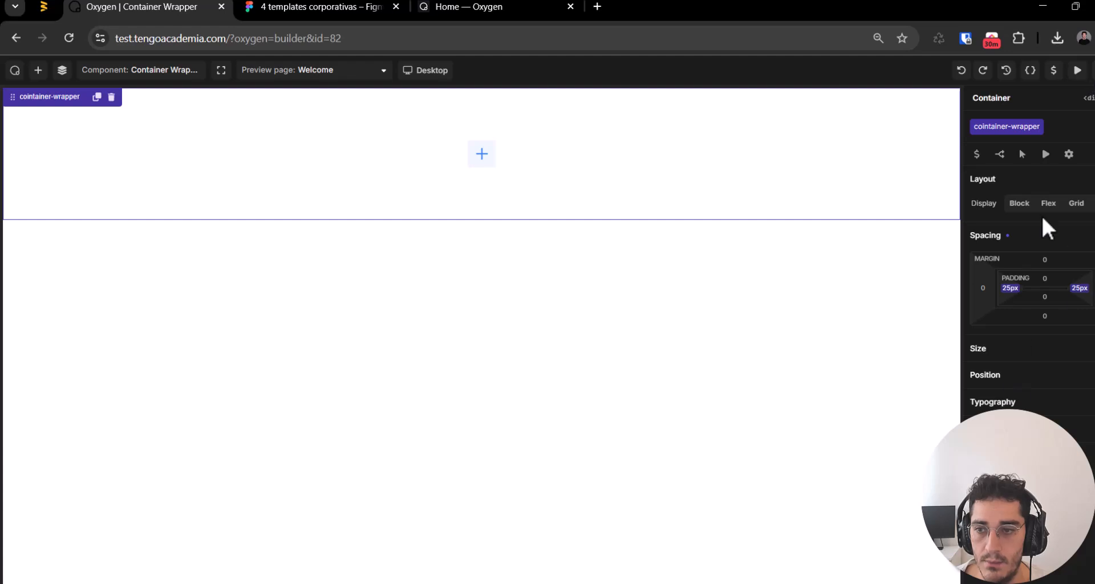
Step: Recheck the Header frame in Figma, and set cointainer-wrapper's maximum width to 1390 px and its width to 100%
left_click(362, 6)
left_click_drag(637, 355, 558, 352)
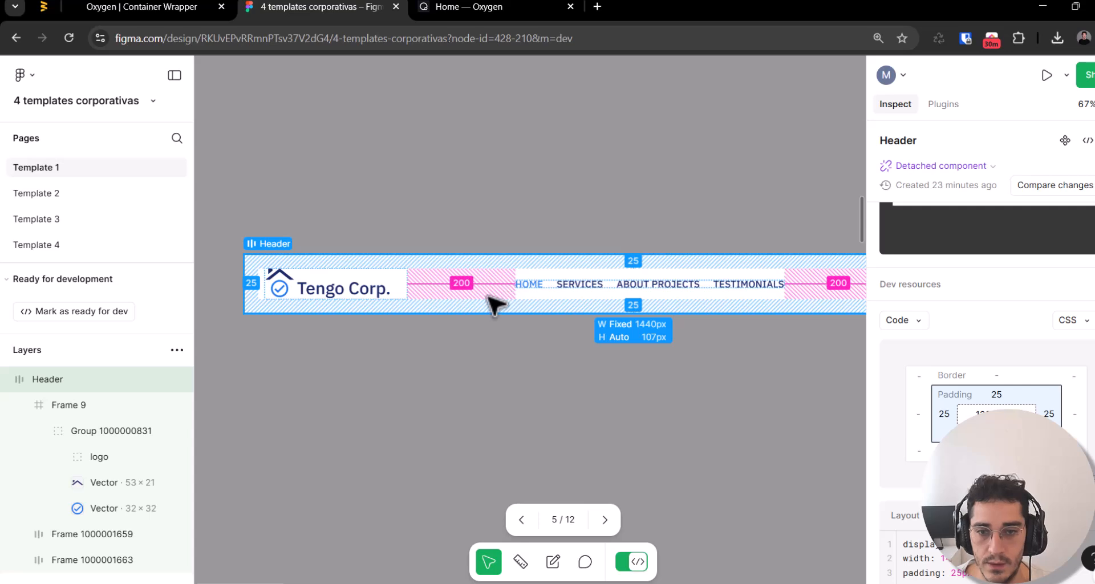
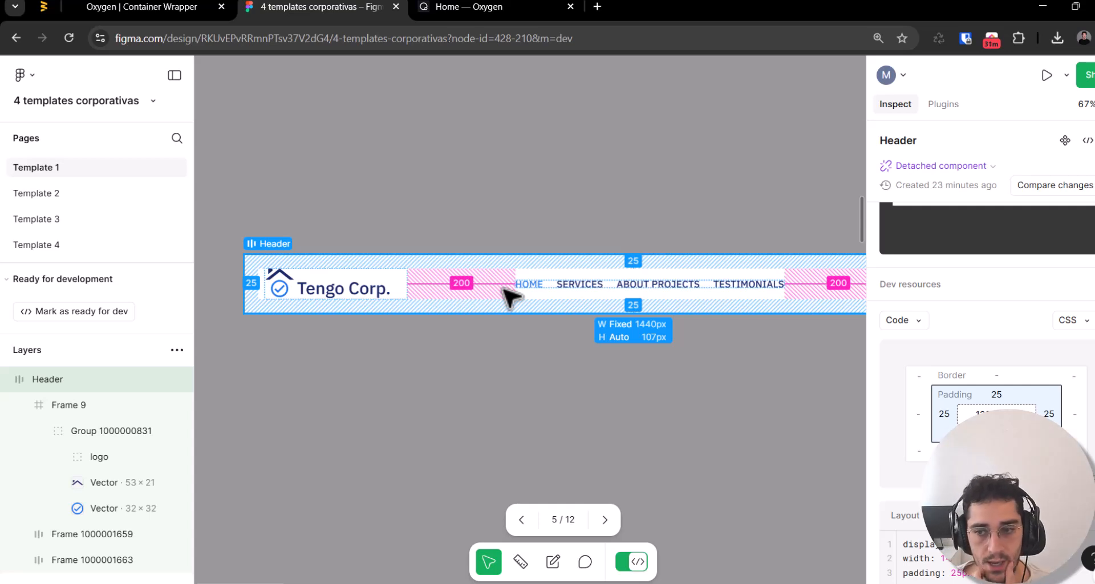
key("ctrl+Page_Up")
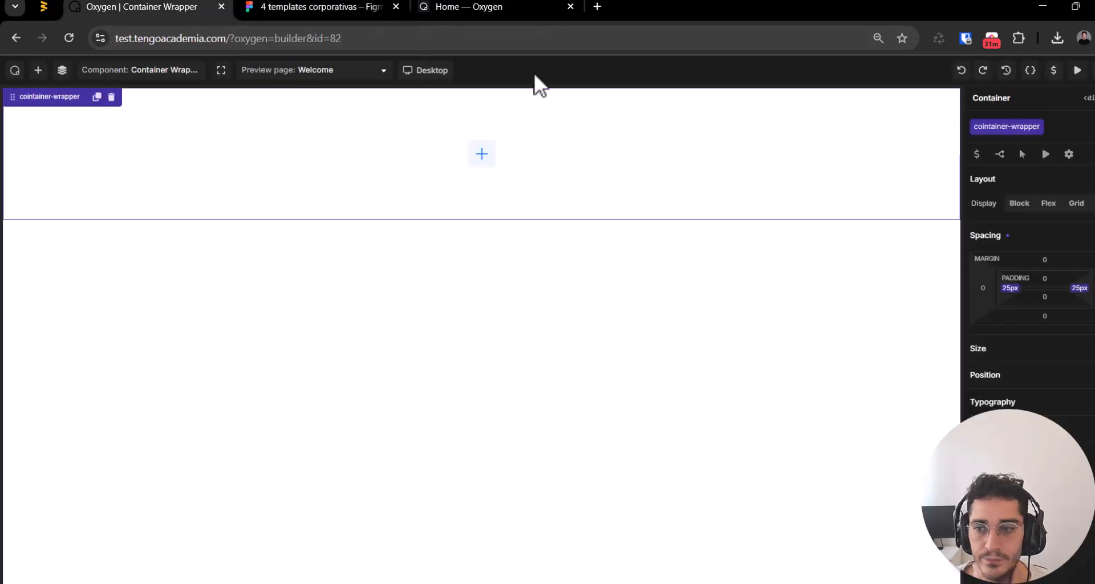
left_click(1021, 351)
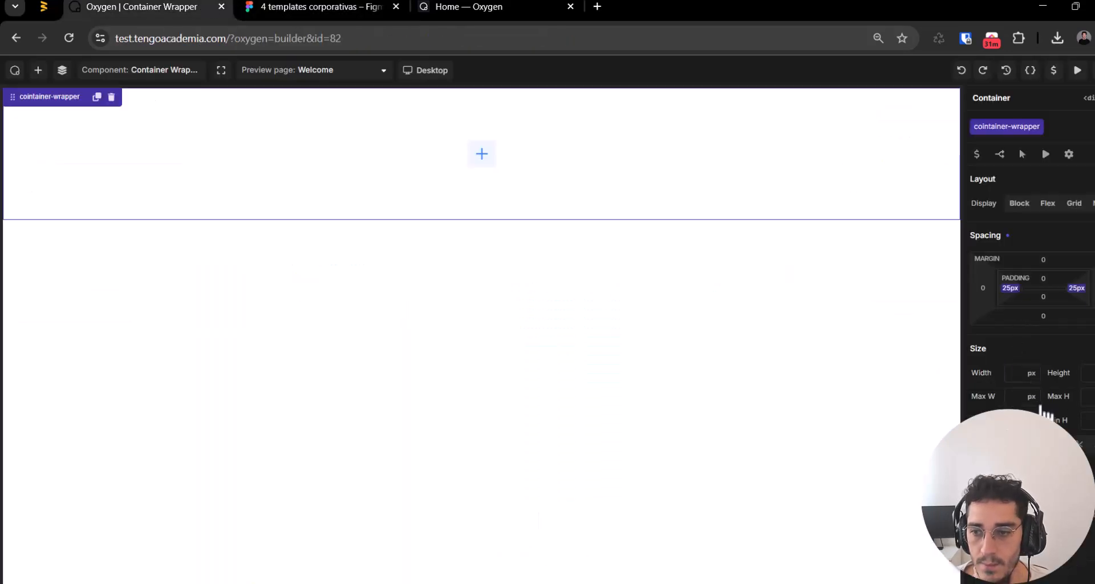
left_click(1013, 397)
type("390")
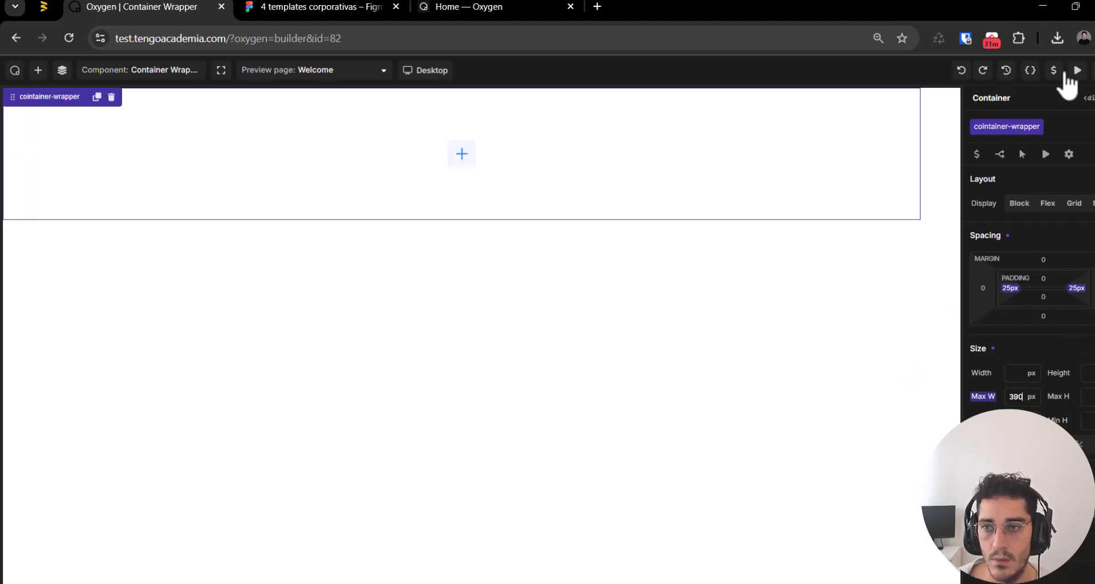
left_click(1021, 373)
type("100%")
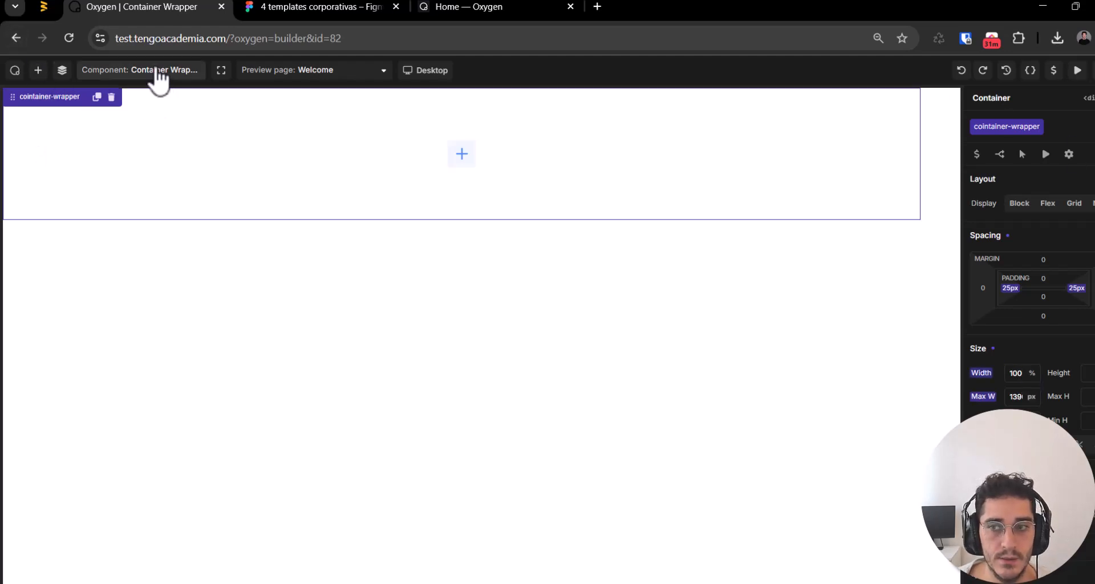
Step: Open the list of other editable templates, components and pages
left_click(119, 81)
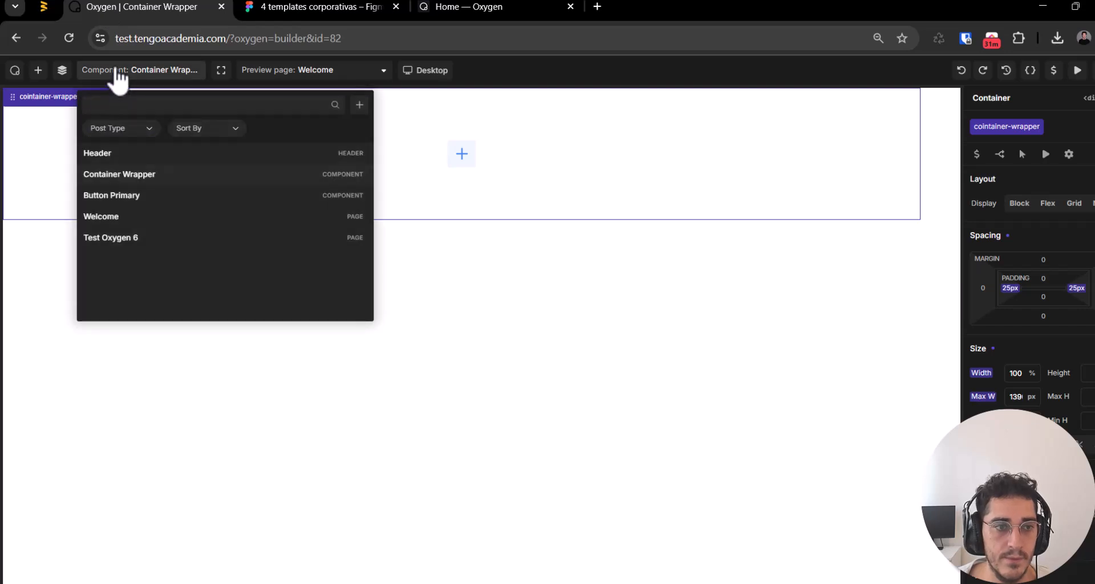
Step: Open the Header template for editing and show the component under Header in its structure tree
left_click(106, 154)
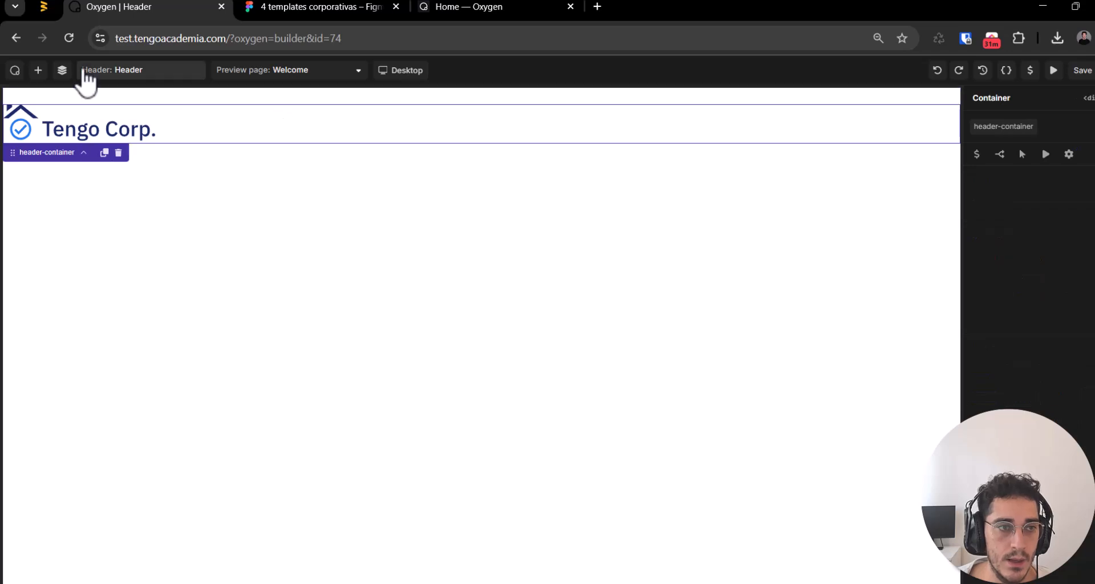
left_click(62, 69)
left_click(66, 193)
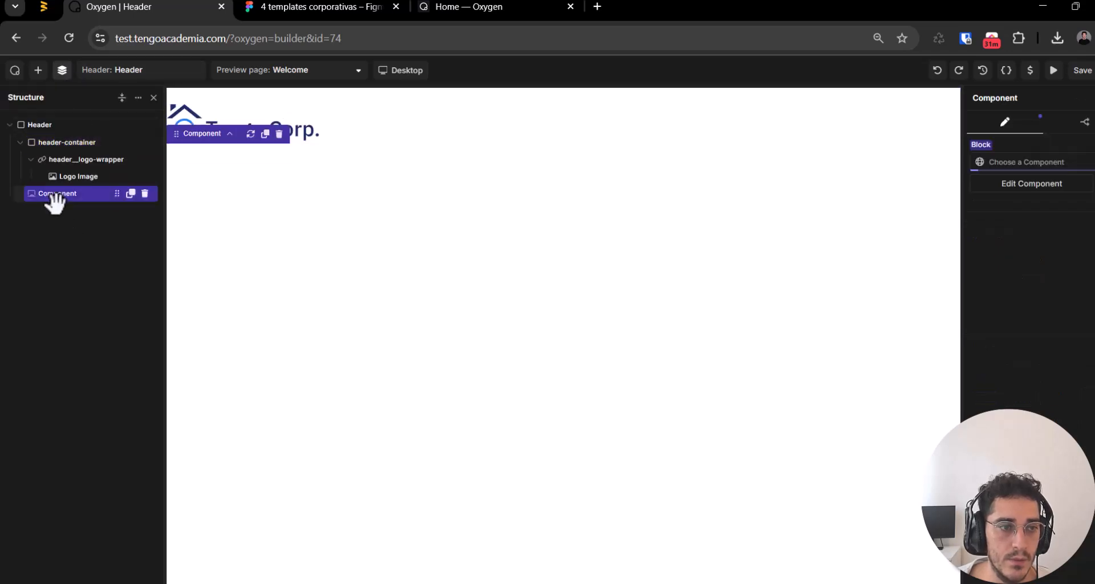
Step: Add a Component element as the first child of header-container and assign the Container Wrapper component to it
left_click(57, 124)
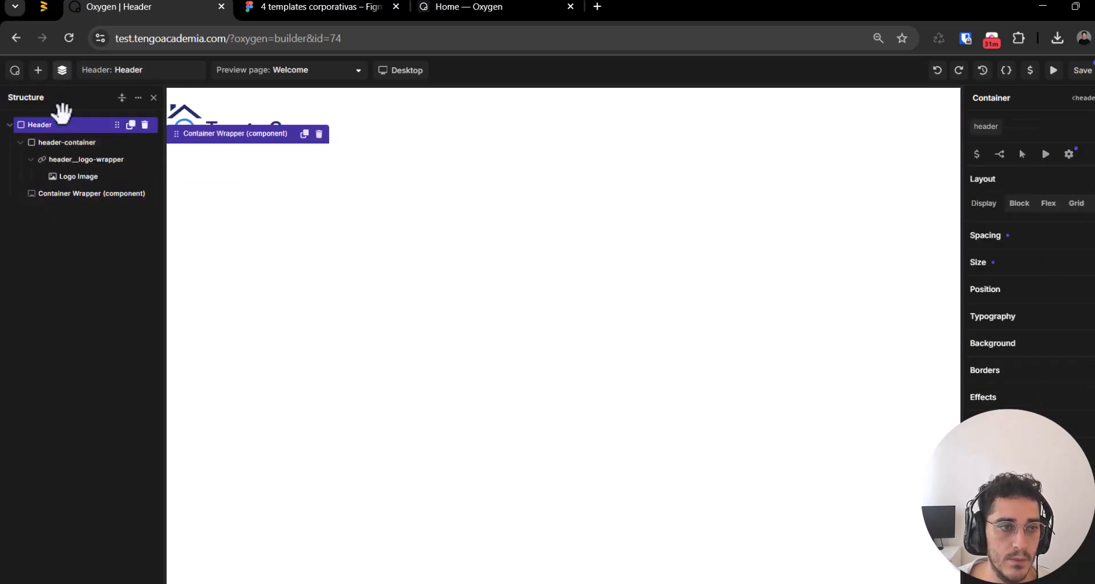
left_click(38, 70)
type("copn")
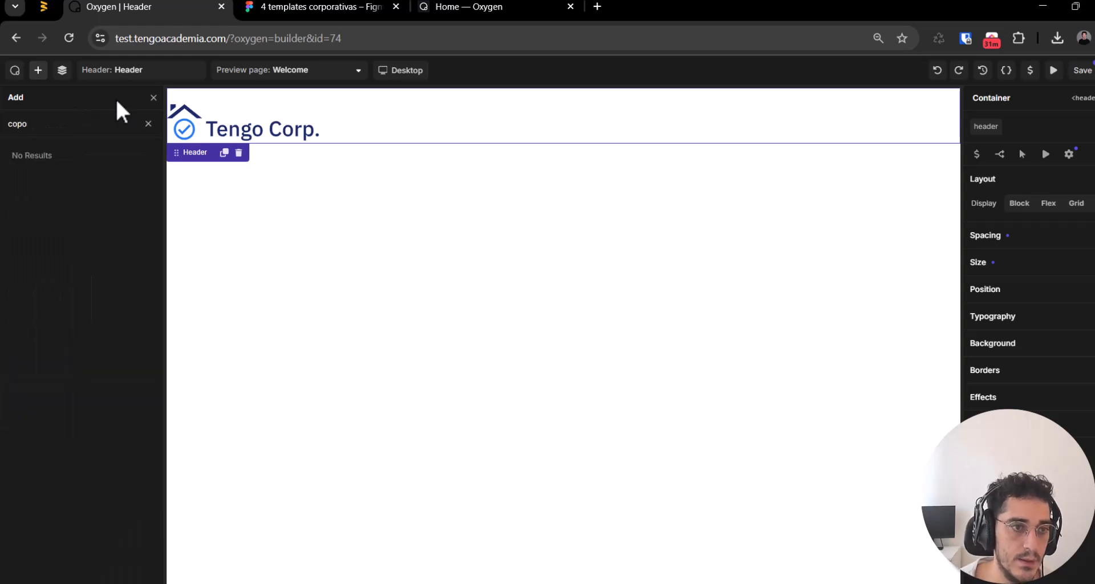
key("BackSpace")
key("BackSpace")
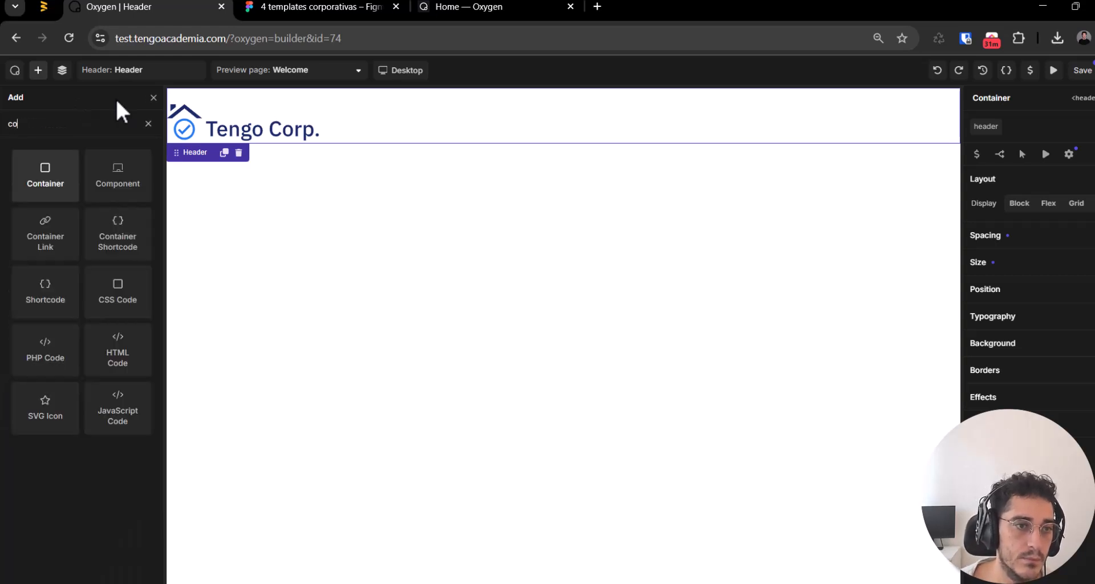
type("mp")
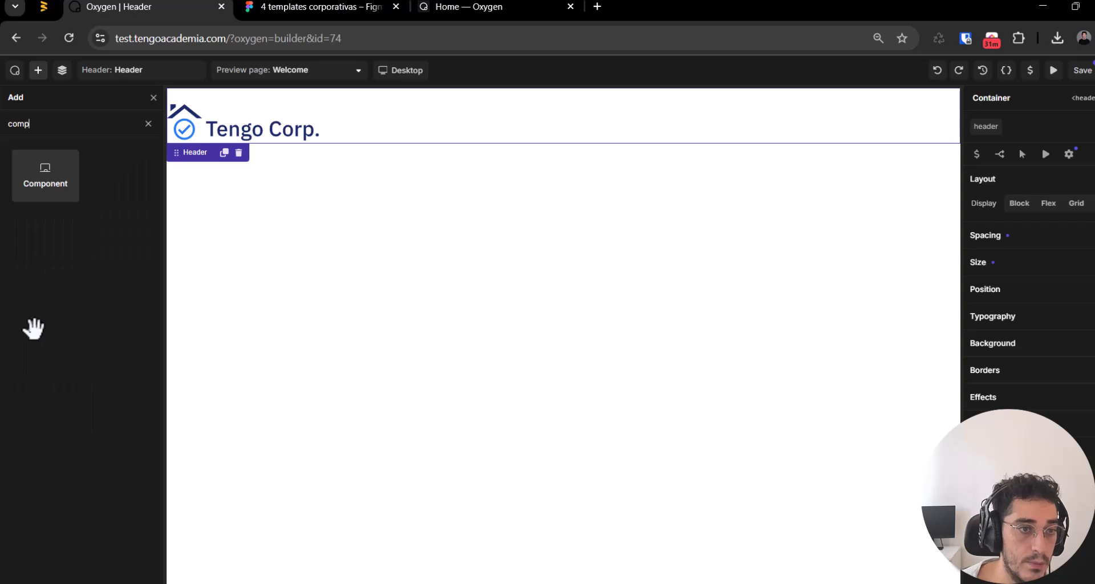
left_click(62, 183)
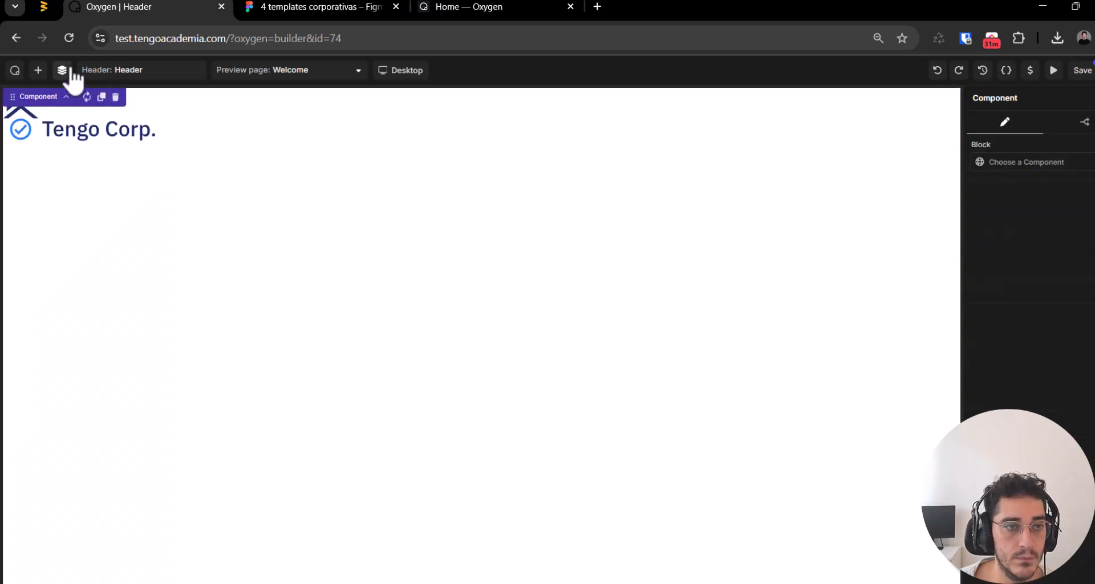
left_click(63, 70)
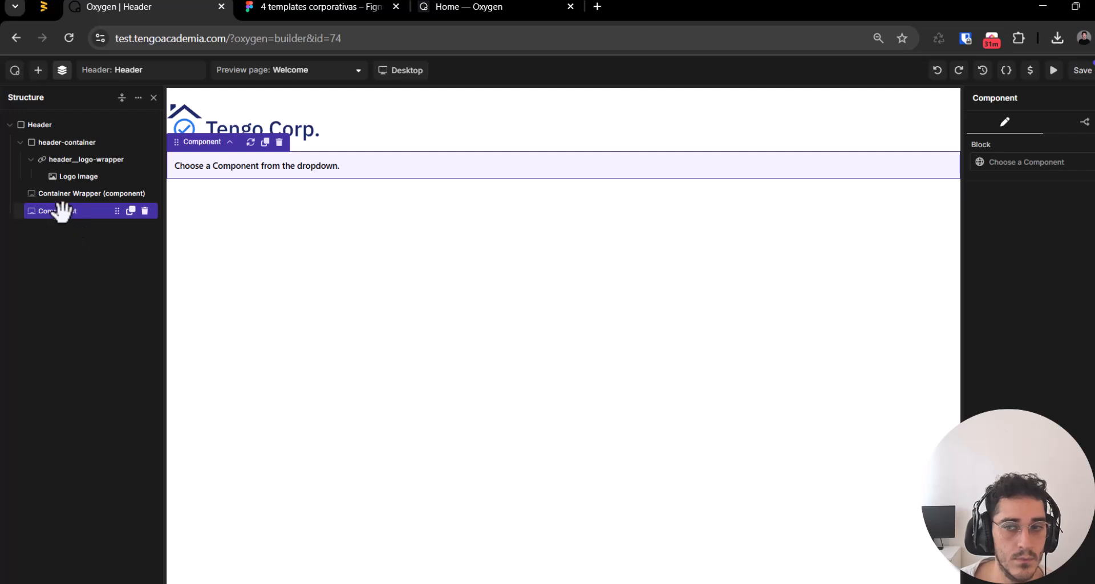
left_click_drag(61, 212, 64, 159)
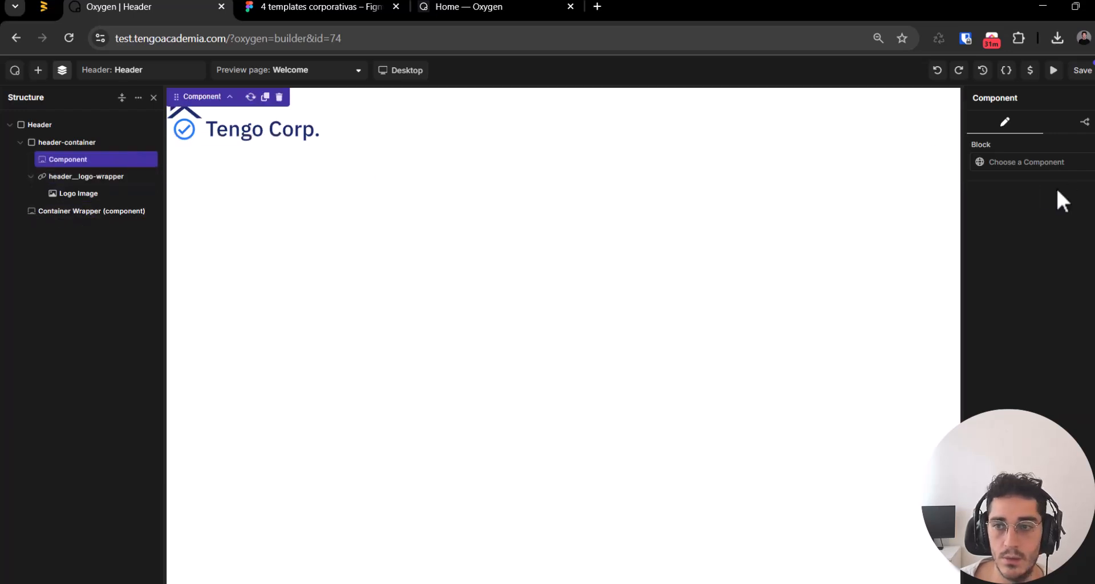
left_click(1041, 172)
left_click(1026, 178)
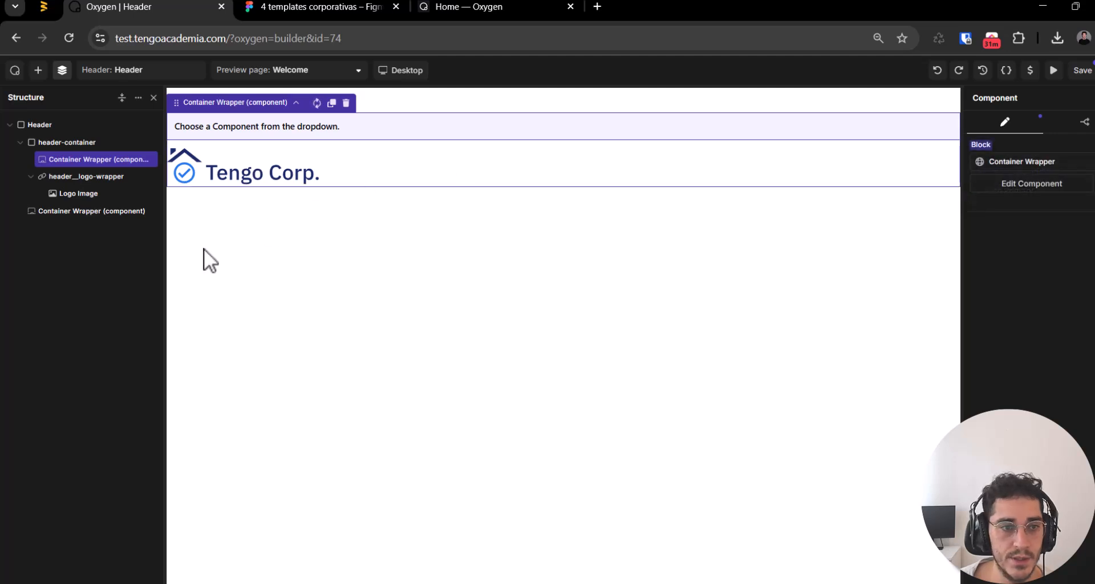
Step: Delete the Container Wrapper component that sits directly under Header, outside header-container
left_click(145, 211)
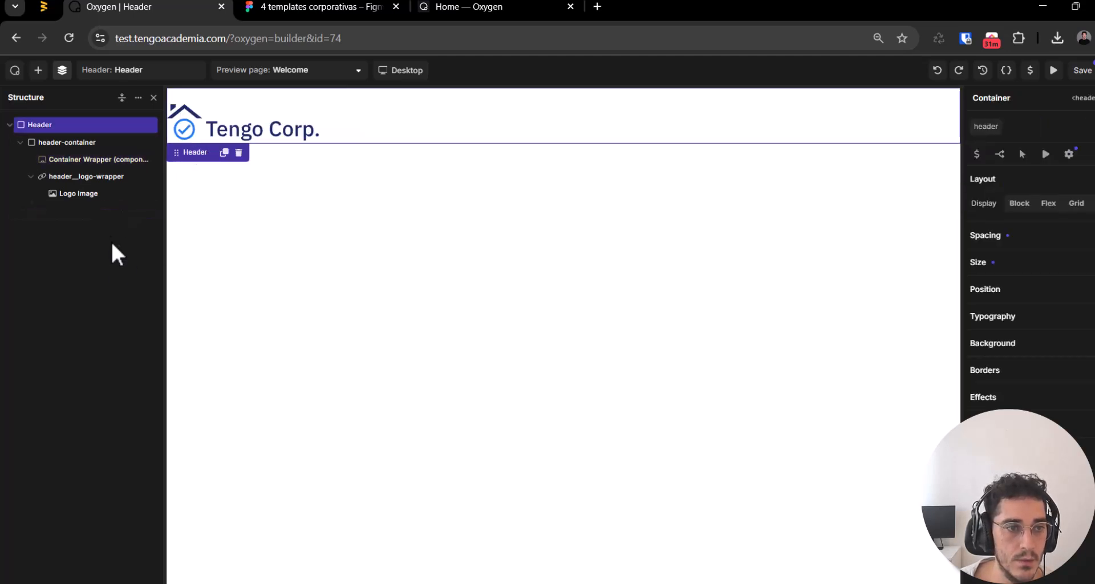
Step: Try to nest header__logo-wrapper inside the Container Wrapper component, and delete that component from the Header
left_click(86, 174)
mouse_move(86, 173)
left_mouse_down()
mouse_move(54, 176)
mouse_move(89, 163)
left_mouse_up()
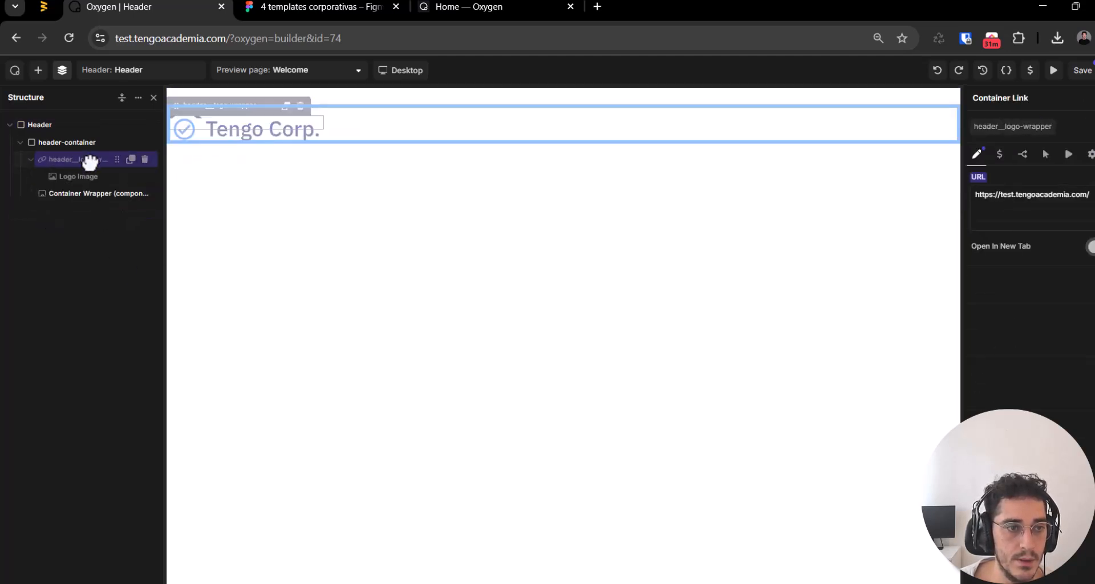
left_click_drag(63, 196, 67, 165)
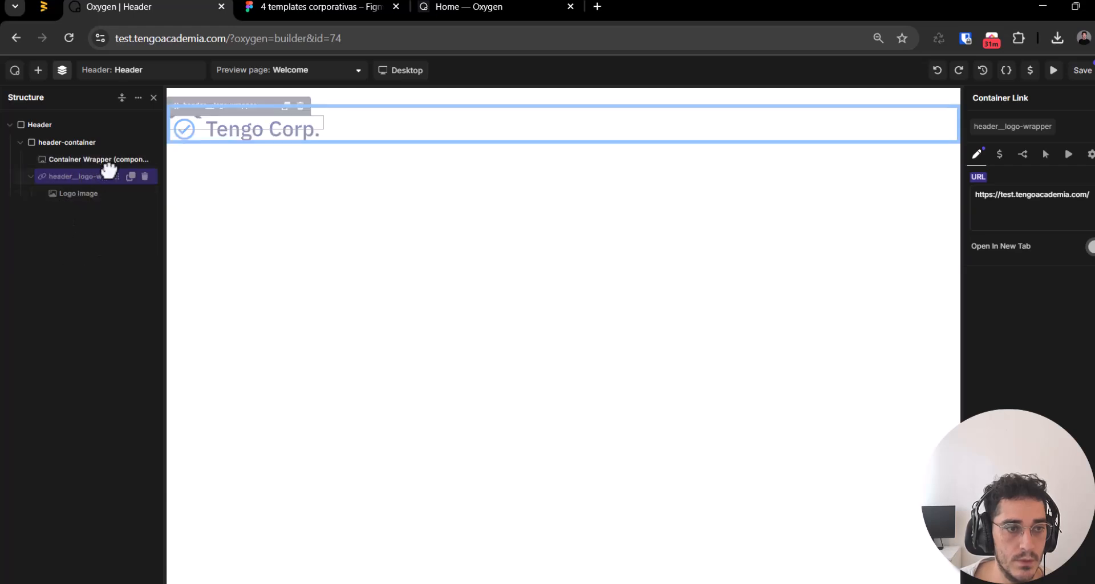
left_click(83, 161)
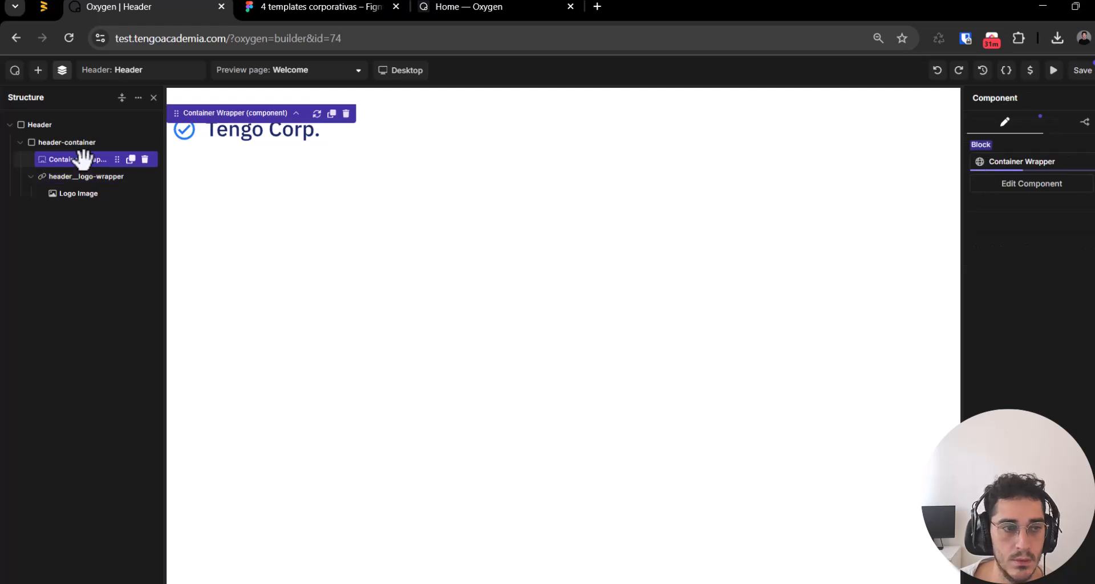
left_click_drag(80, 163, 77, 144)
left_click_drag(61, 178, 108, 167)
left_click_drag(39, 159, 134, 154)
mouse_move(63, 158)
left_mouse_down()
mouse_move(150, 163)
mouse_move(29, 147)
mouse_move(74, 166)
mouse_move(177, 168)
mouse_move(60, 162)
left_mouse_up()
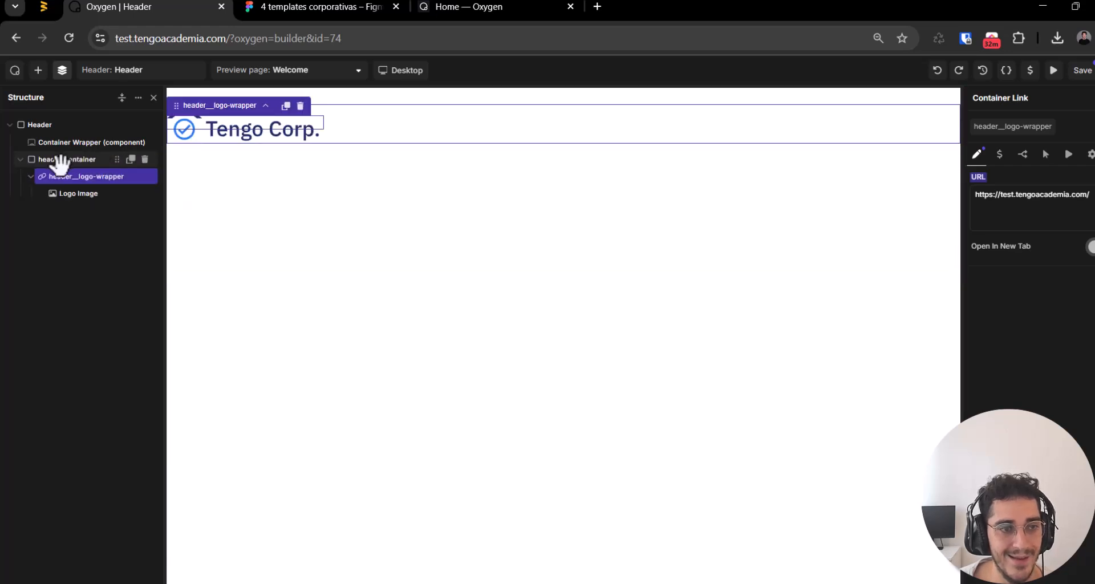
left_click(60, 159)
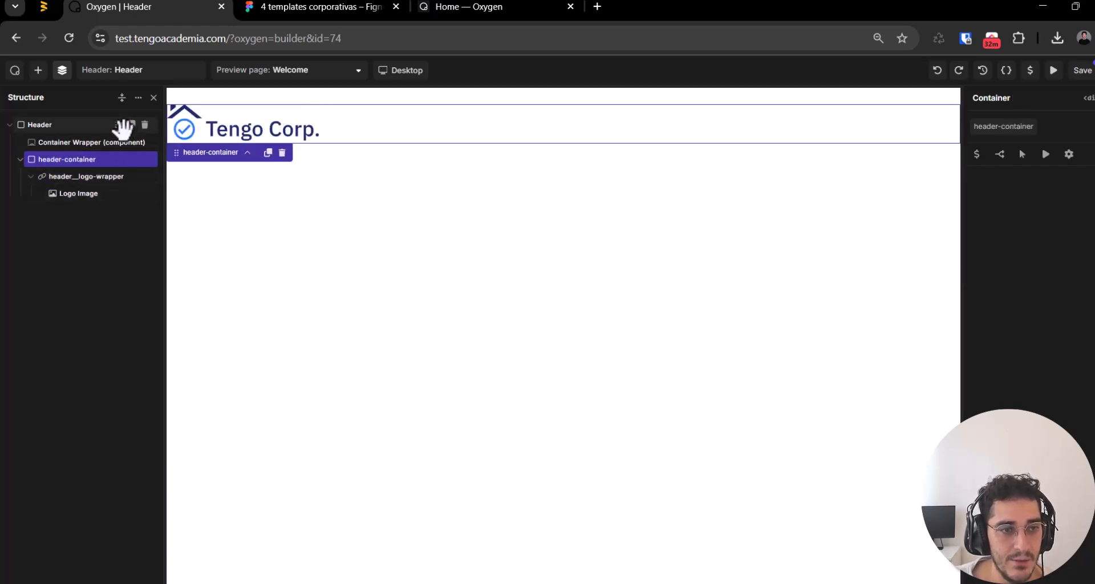
left_click(145, 142)
Step: Add the container-wrapper class to header-container and save the Header template
left_click(80, 142)
left_click(1021, 130)
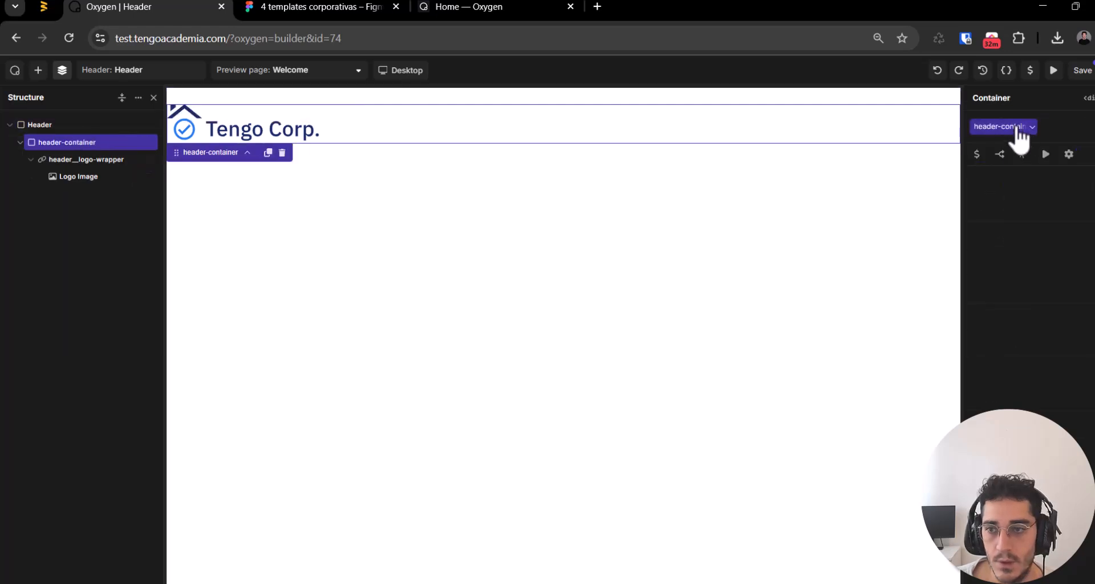
left_click(1088, 130)
type("conta")
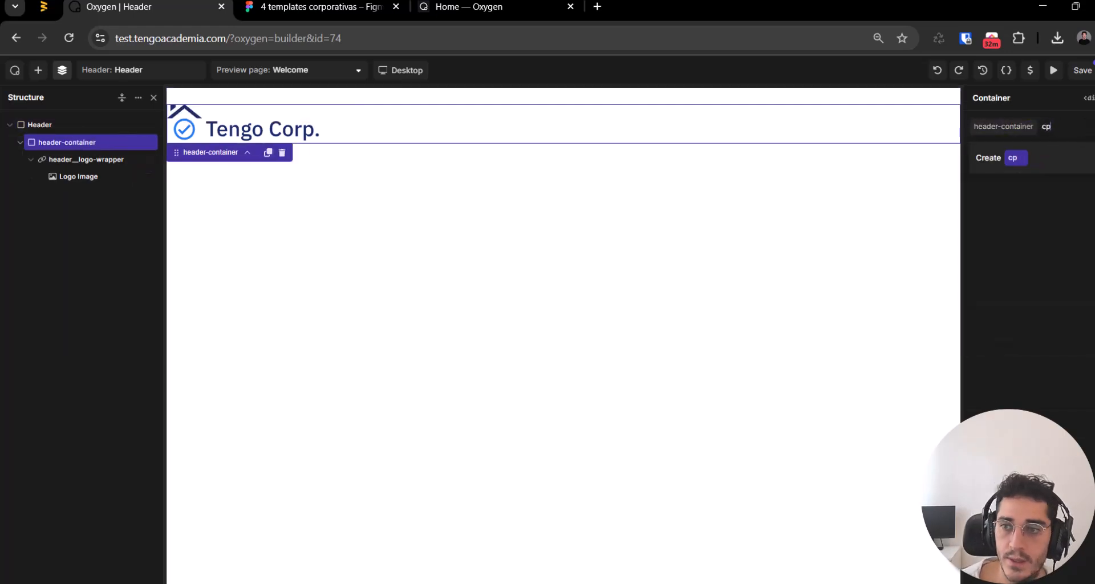
type("iner-wrapper")
key("Return")
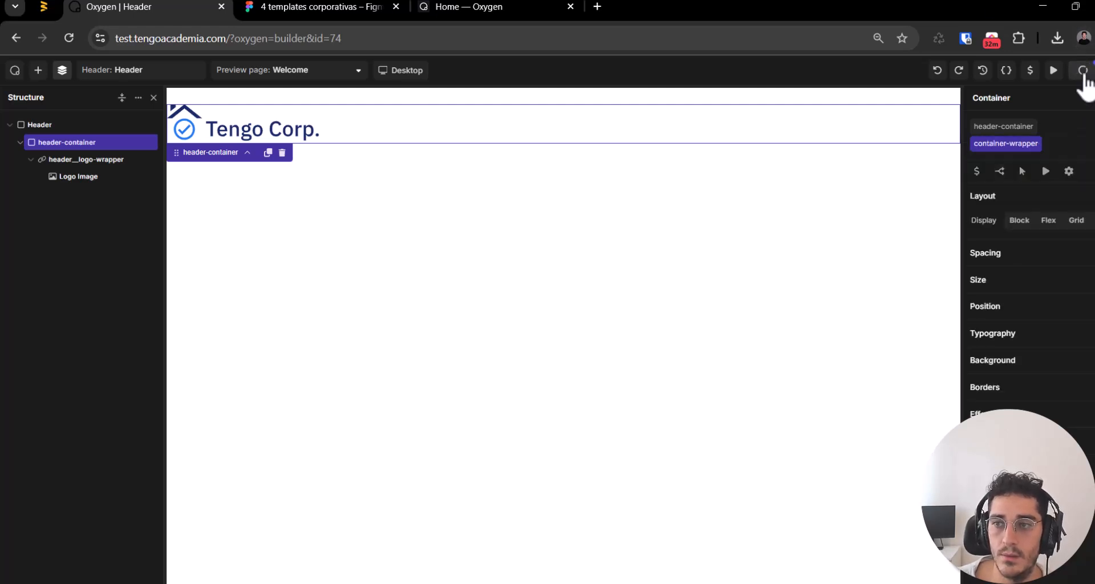
Step: Move the Oxygen website's tab next to the builder's tab and open the Welcome page on the front end
key("ctrl+Tab")
left_click_drag(501, 6, 264, 5)
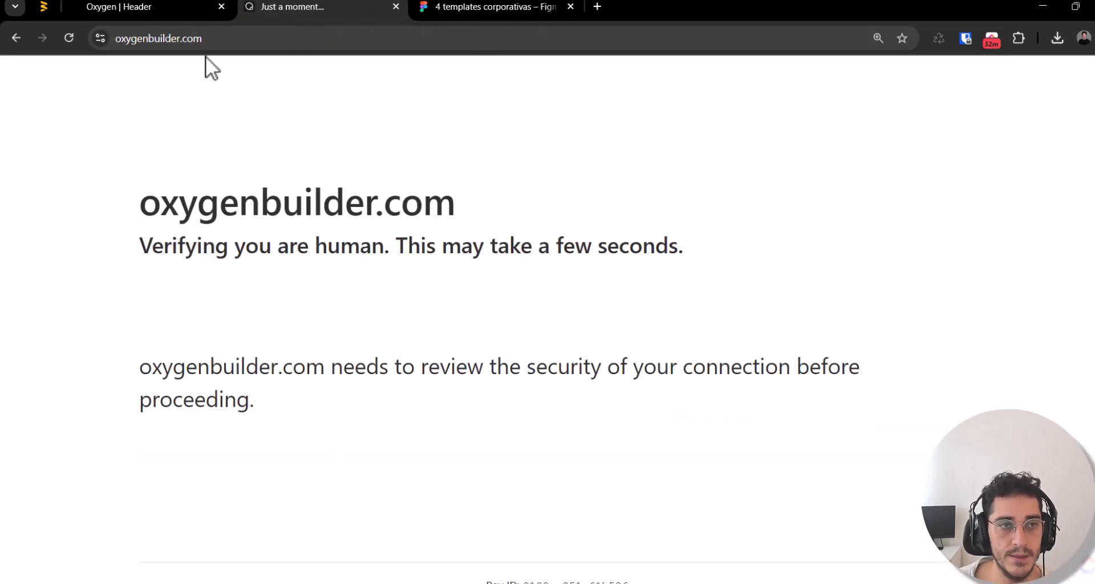
key("ctrl+shift+Tab")
left_click(1053, 70)
left_click(1080, 102)
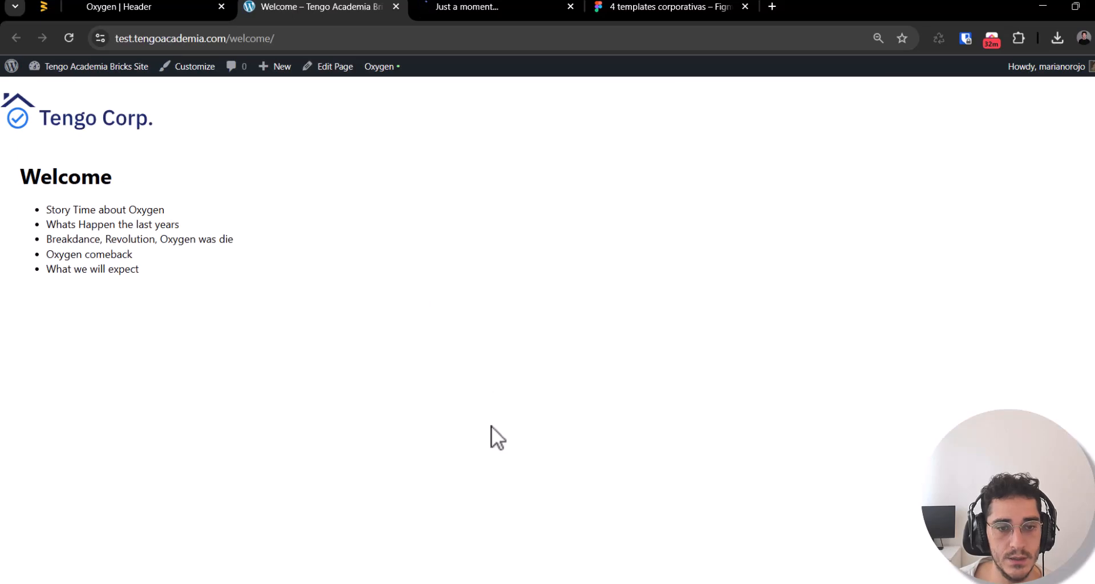
Step: Back in the builder, set the container-wrapper class on header-container to 100% width and 1390 px maximum width
key("ctrl+shift+Tab")
left_click(77, 194)
left_click(67, 143)
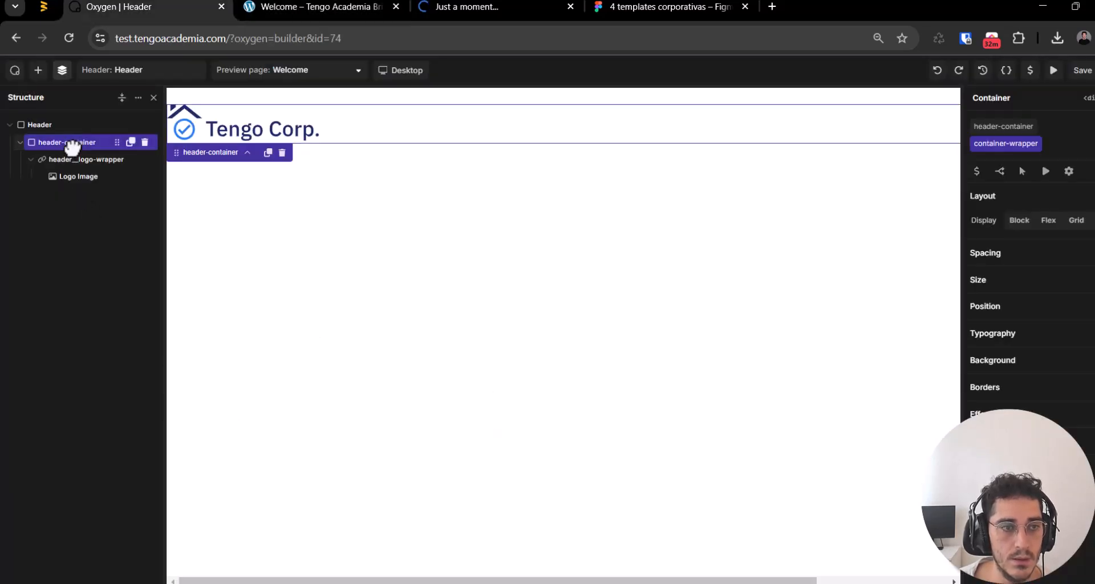
left_click(1061, 253)
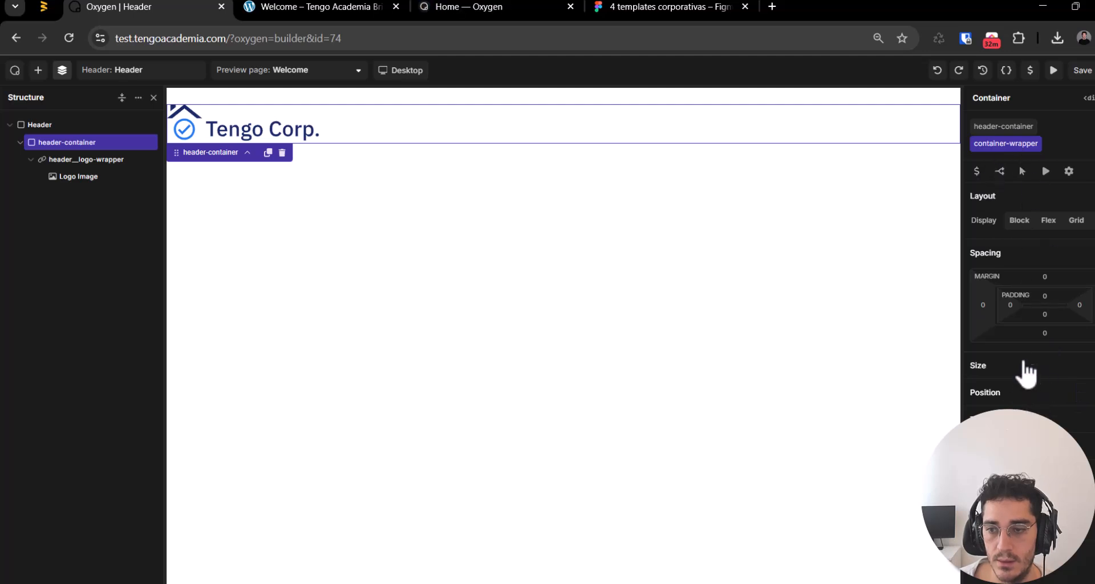
left_click(1010, 304)
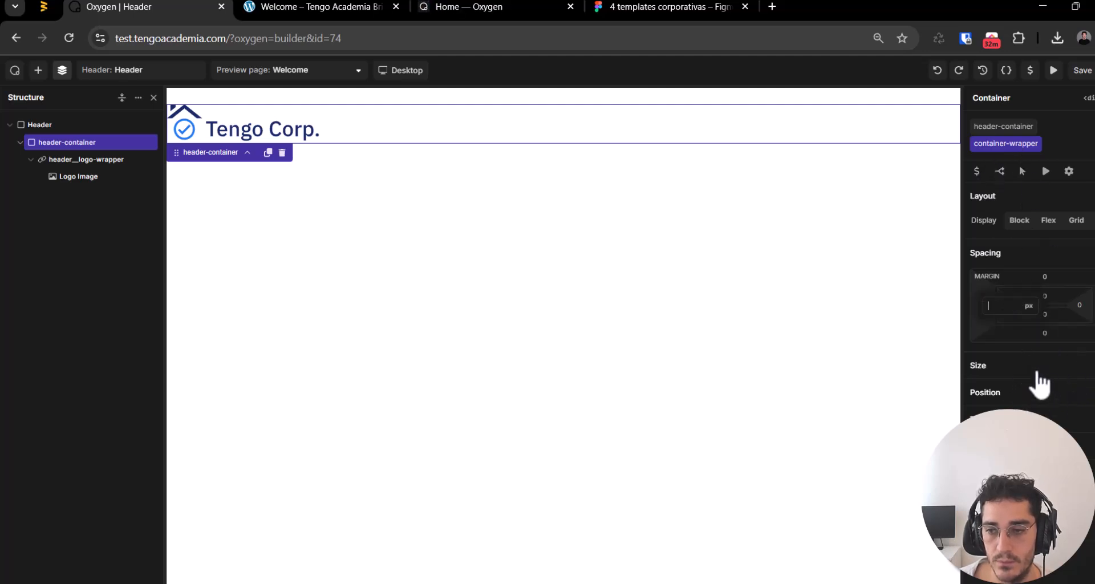
left_click(1036, 373)
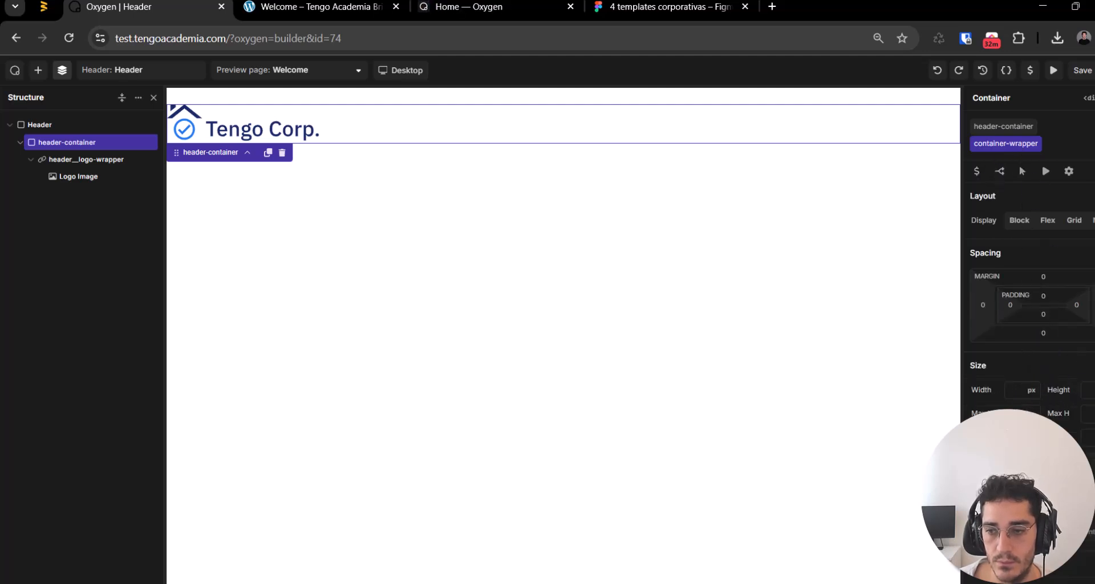
left_click(1016, 390)
type("1")
key("BackSpace")
type("1")
key("BackSpace")
type("390100")
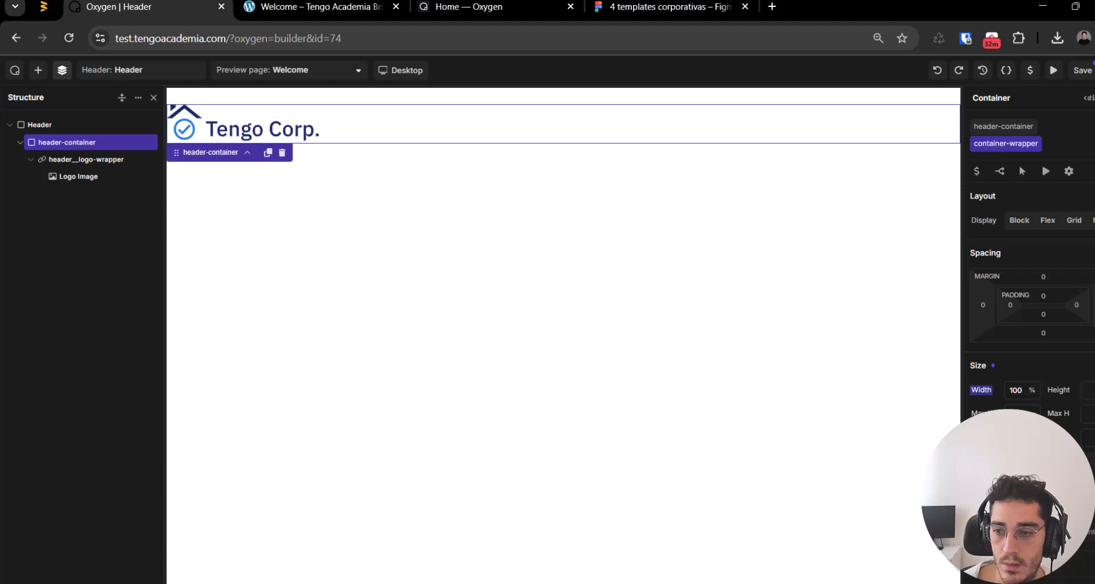
type("%1390")
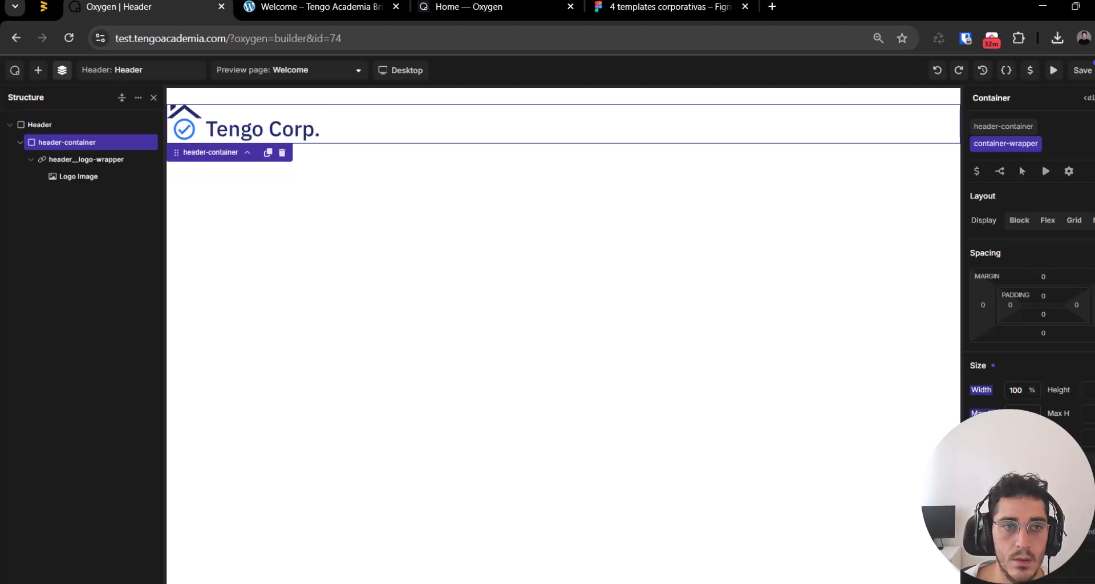
Step: Check the Welcome page on the front end and examine the Header element's horizontal padding in the builder
key("ctrl+Tab")
key("ctrl+shift+Tab")
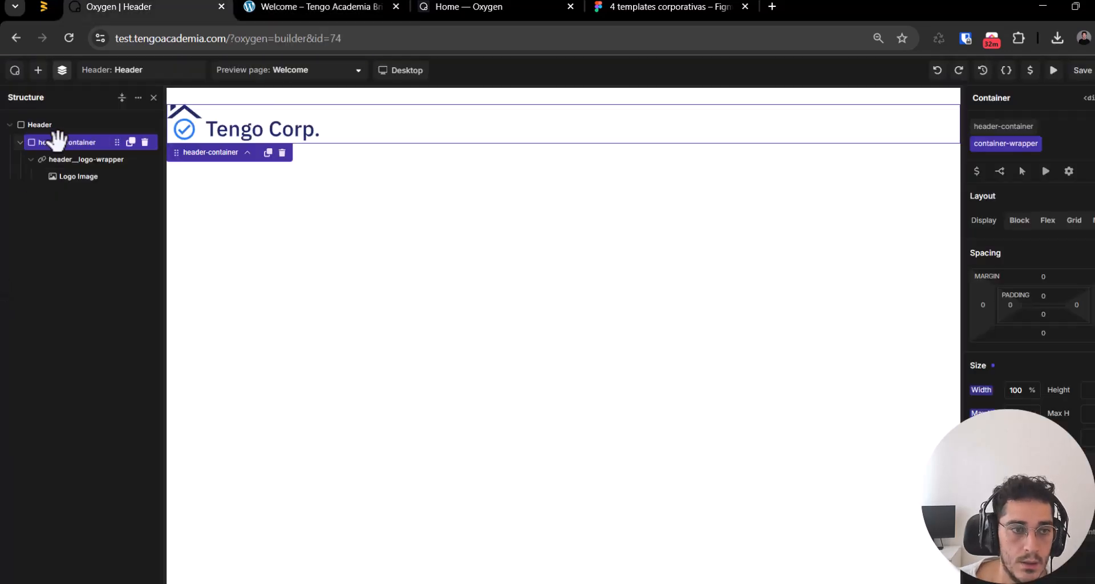
left_click(40, 124)
left_click(1079, 246)
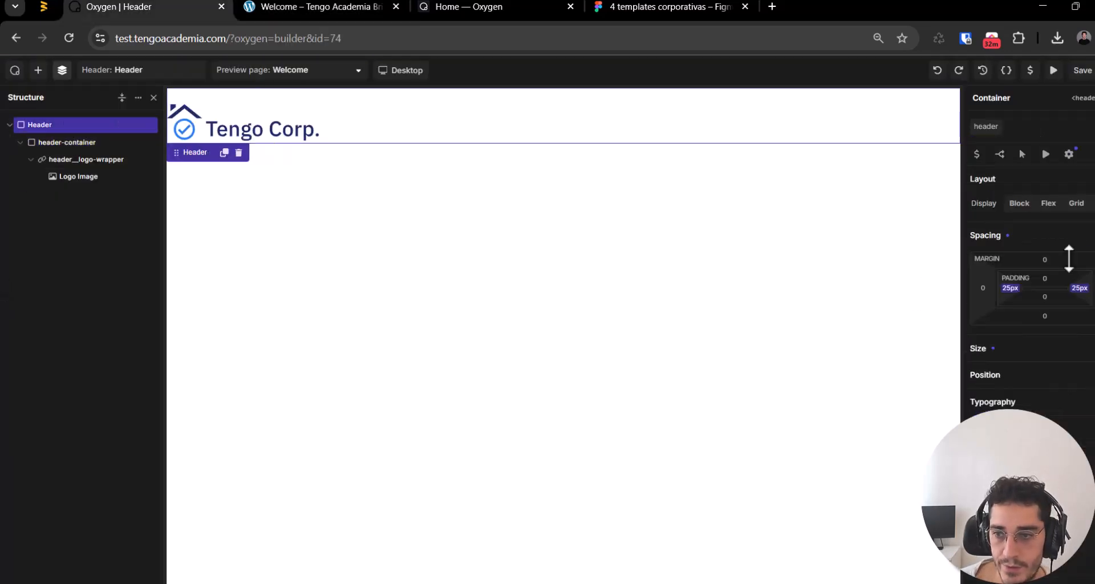
left_click(1014, 289)
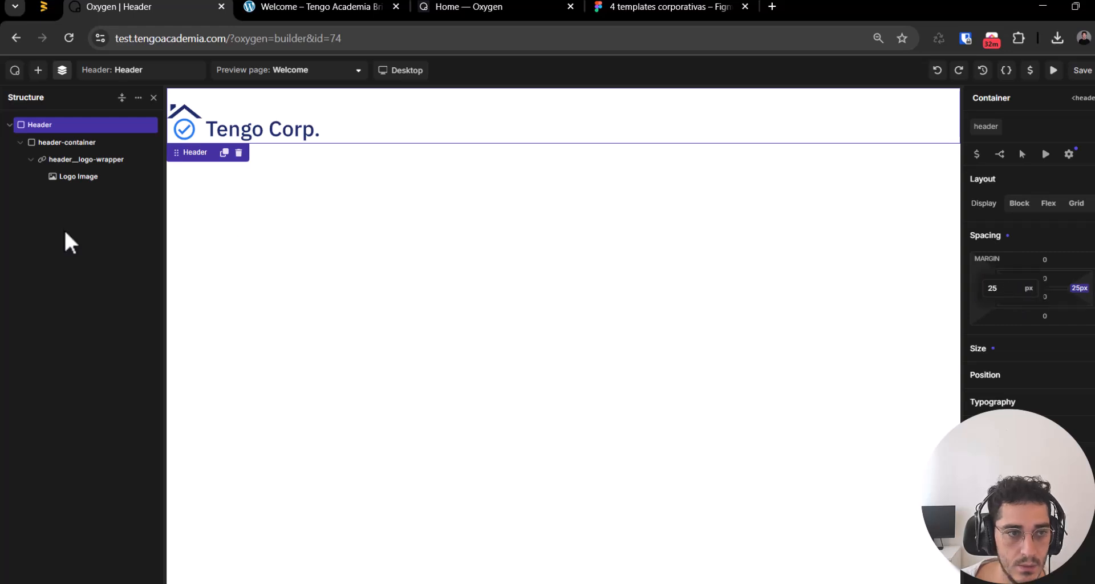
left_click(774, 395)
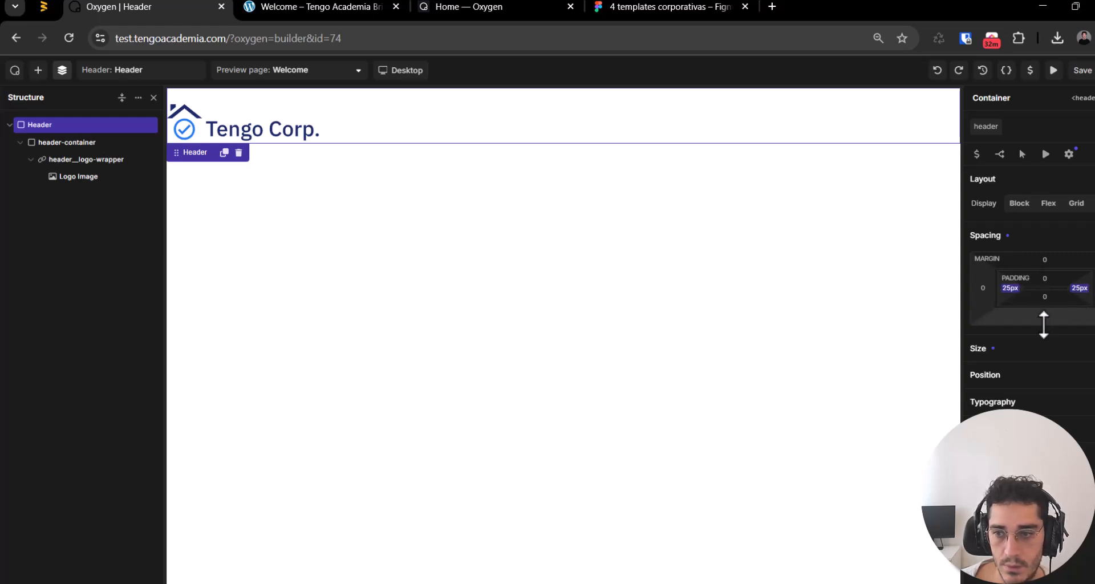
Step: Reload the Welcome page on the front end and enlarge it to 110%
key("ctrl+Tab")
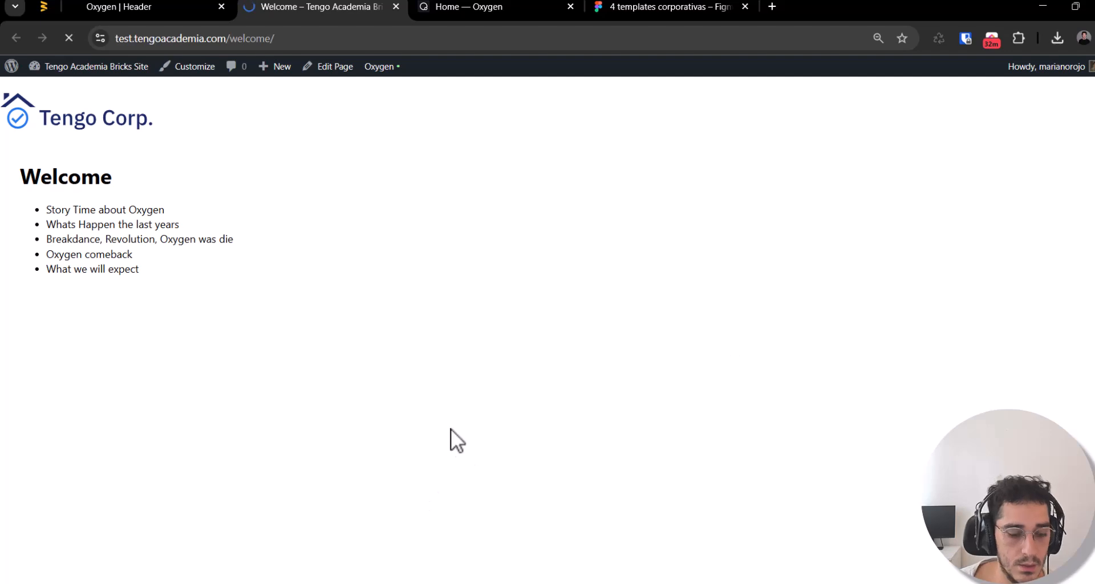
key("ctrl+plus")
key("ctrl+plus")
key("ctrl+plus")
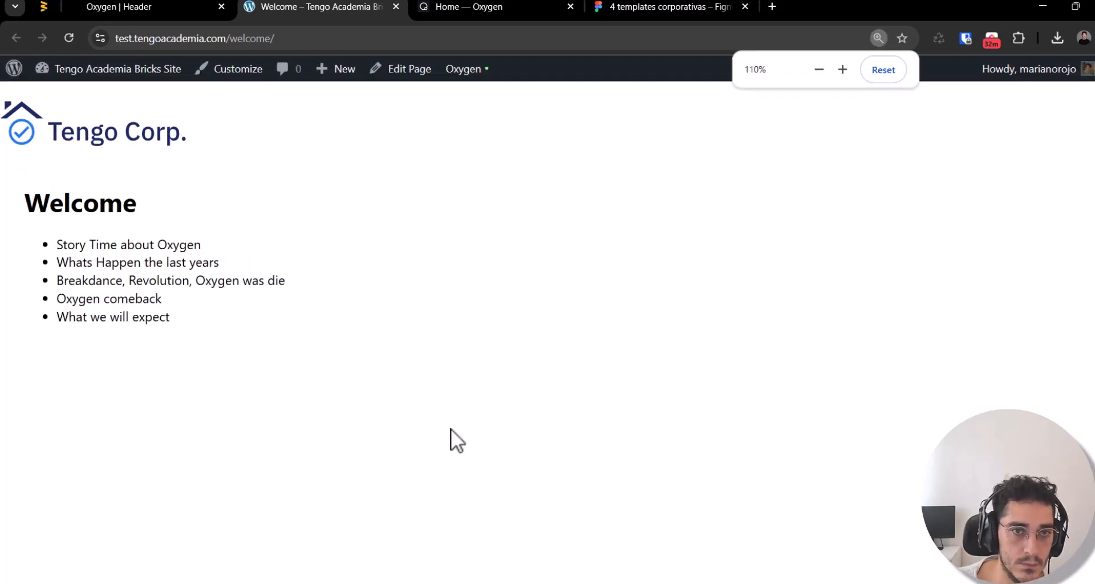
Step: Inspect the Welcome page's header element in the developer tools and expand its nested container-wrapper div to examine its structure and styles
right_click(210, 433)
left_click(354, 413)
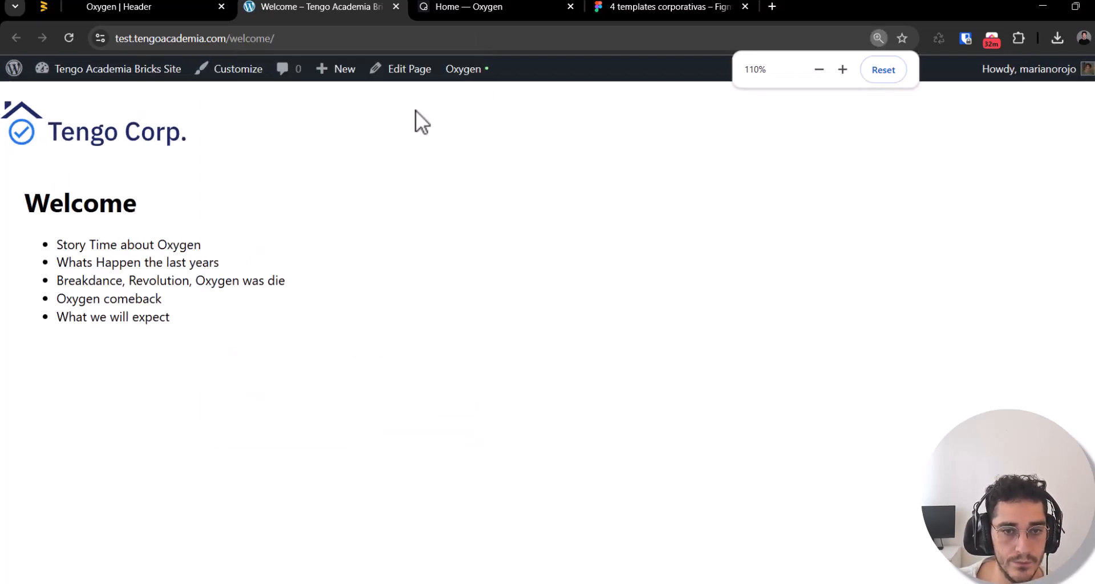
left_click(15, 288)
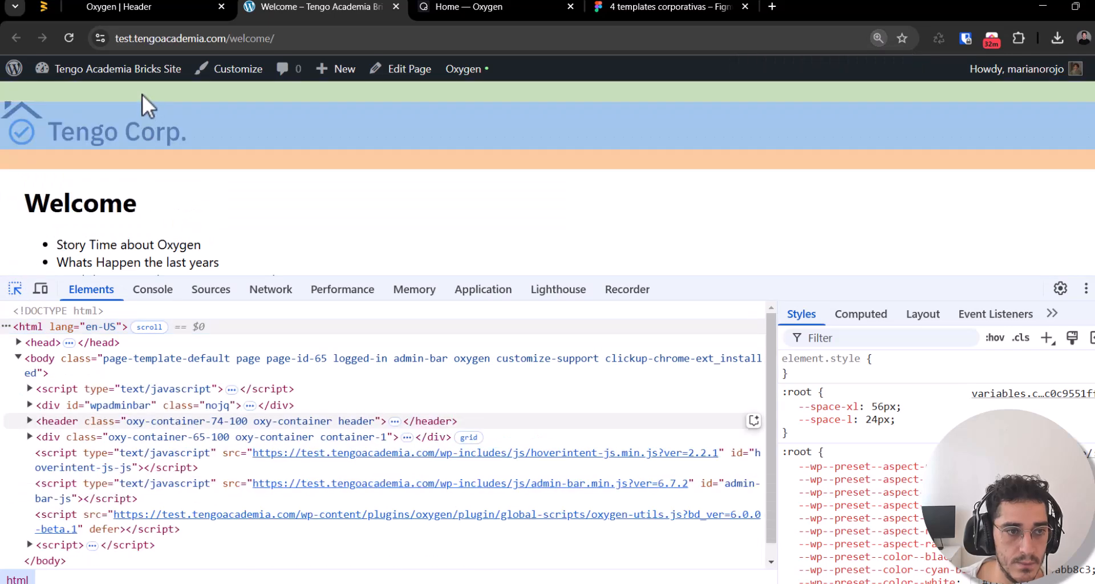
left_click(147, 100)
left_click(30, 421)
left_click(66, 435)
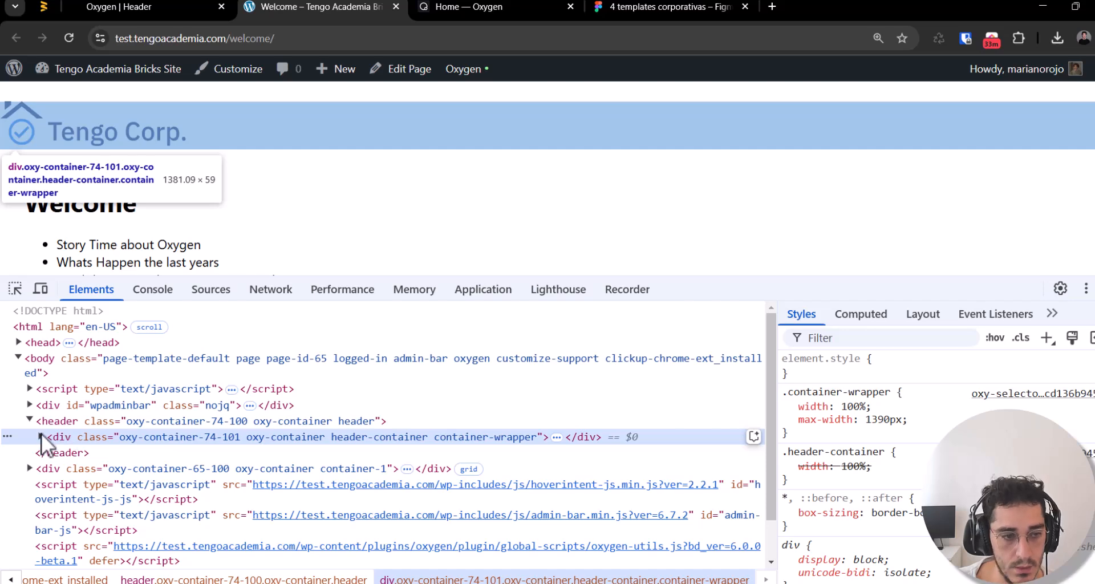
left_click(41, 436)
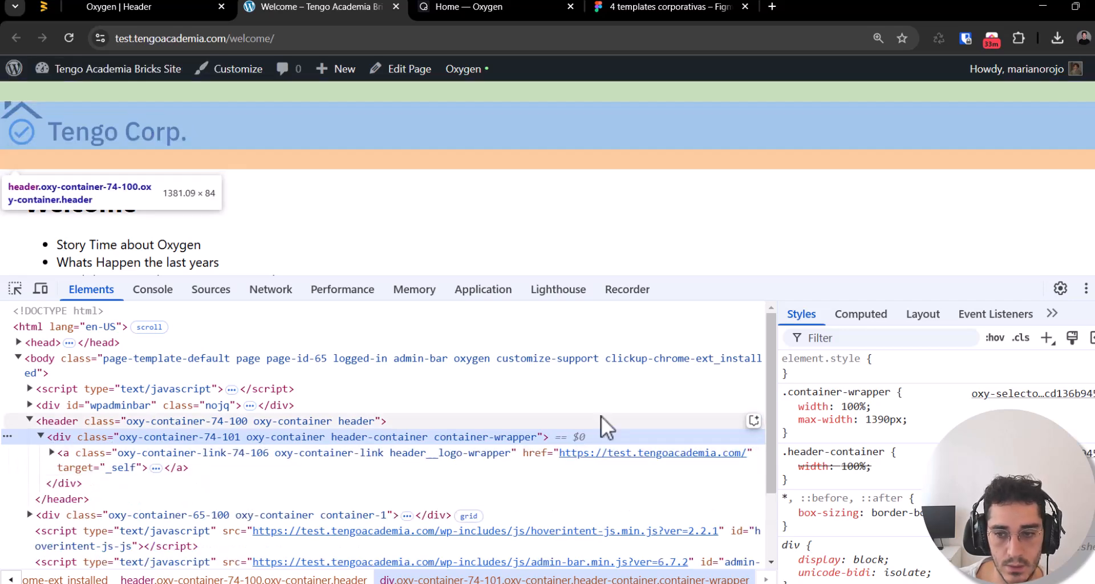
Step: Back in the builder, give the container-wrapper class on header-container horizontal padding, with 25 px on the left side
key("ctrl+shift+Tab")
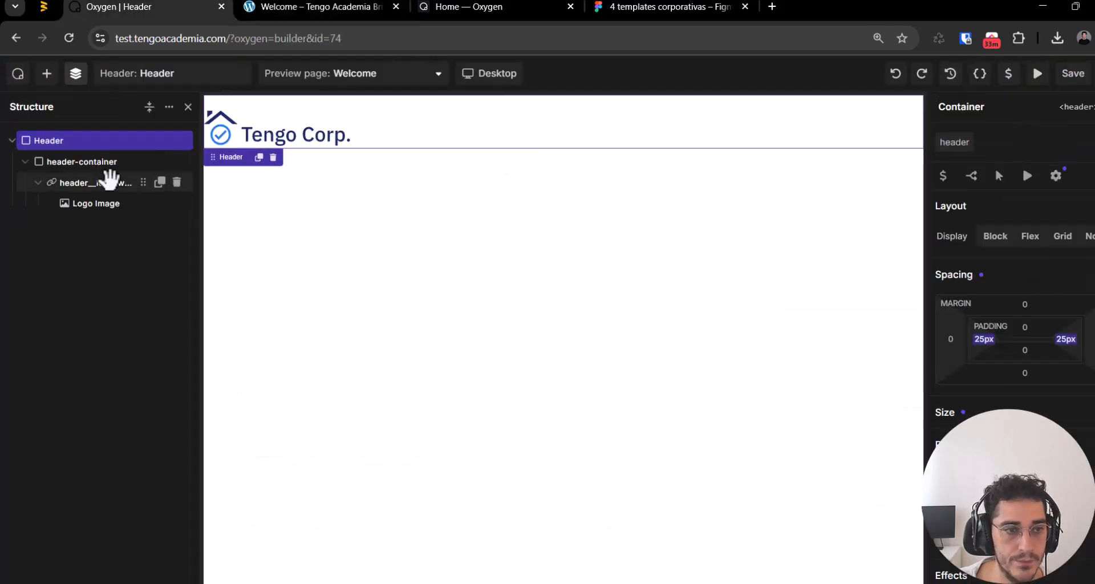
left_click(108, 181)
left_click(76, 162)
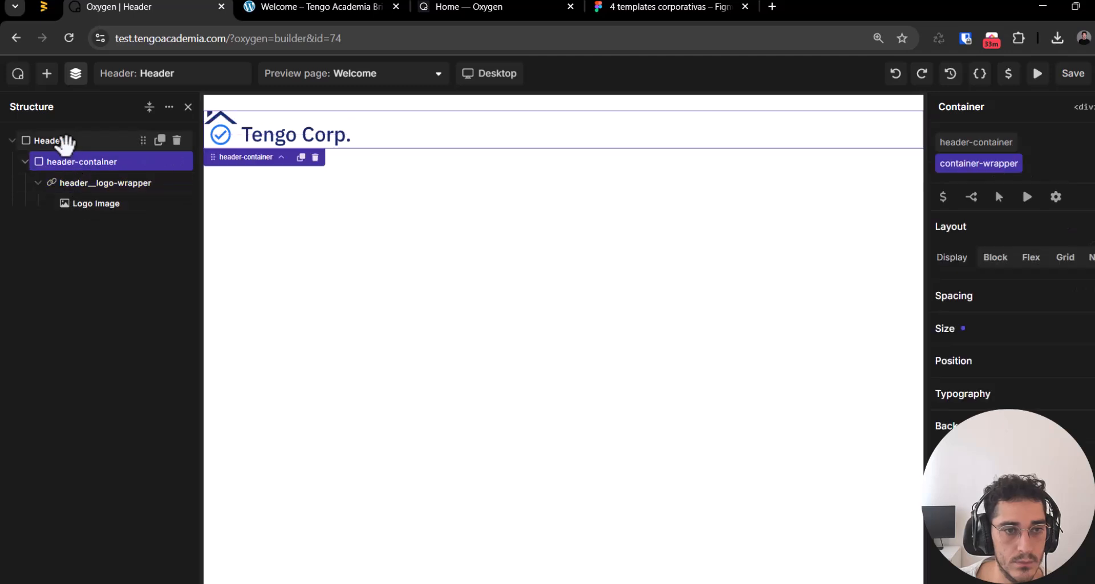
left_click(46, 140)
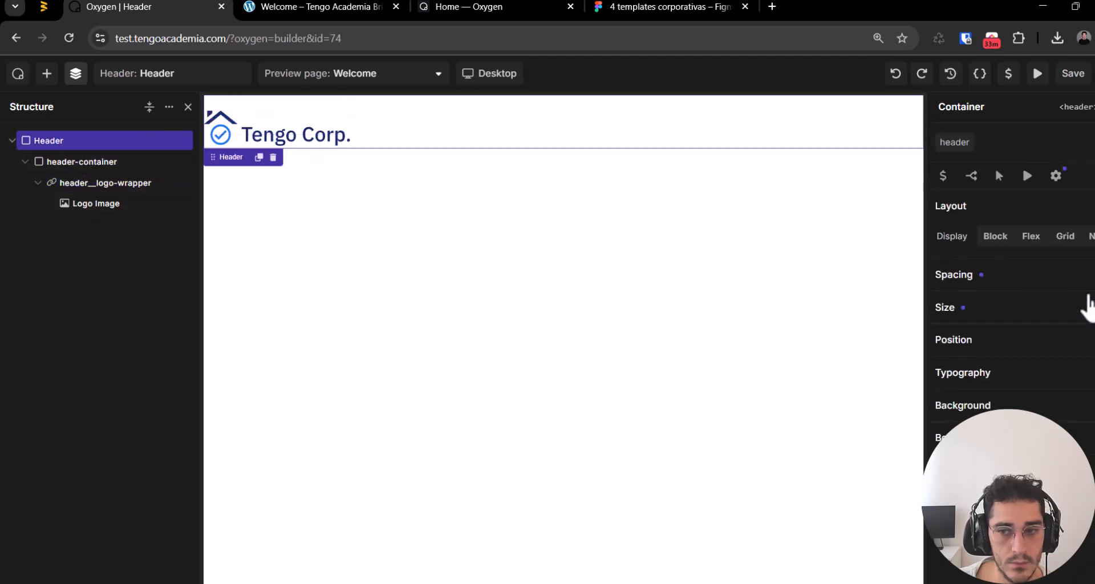
left_click(1086, 284)
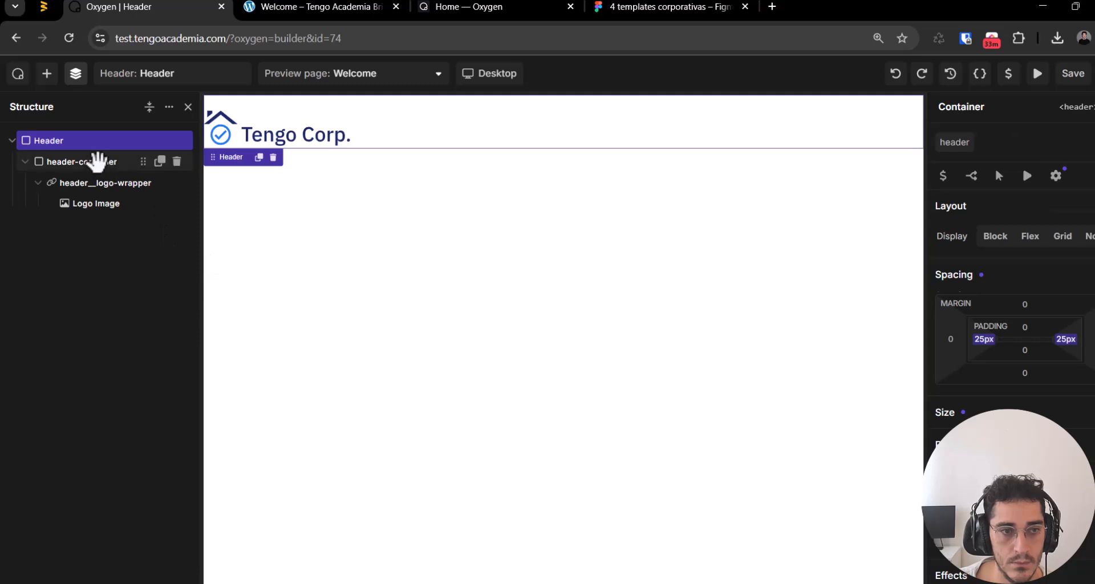
left_click(93, 159)
left_click(1091, 295)
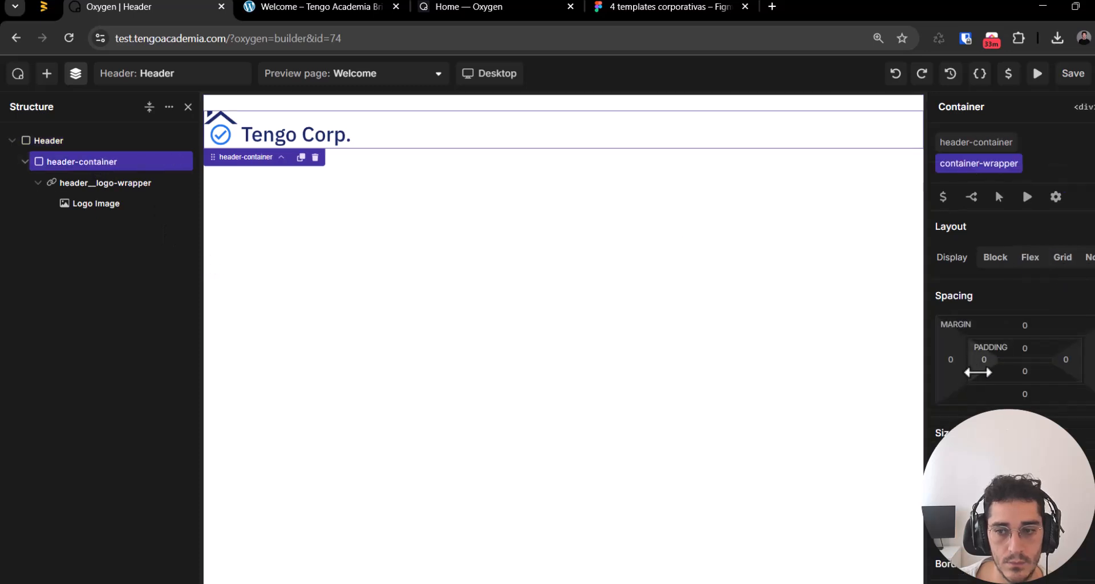
left_click(984, 363)
type("25pc")
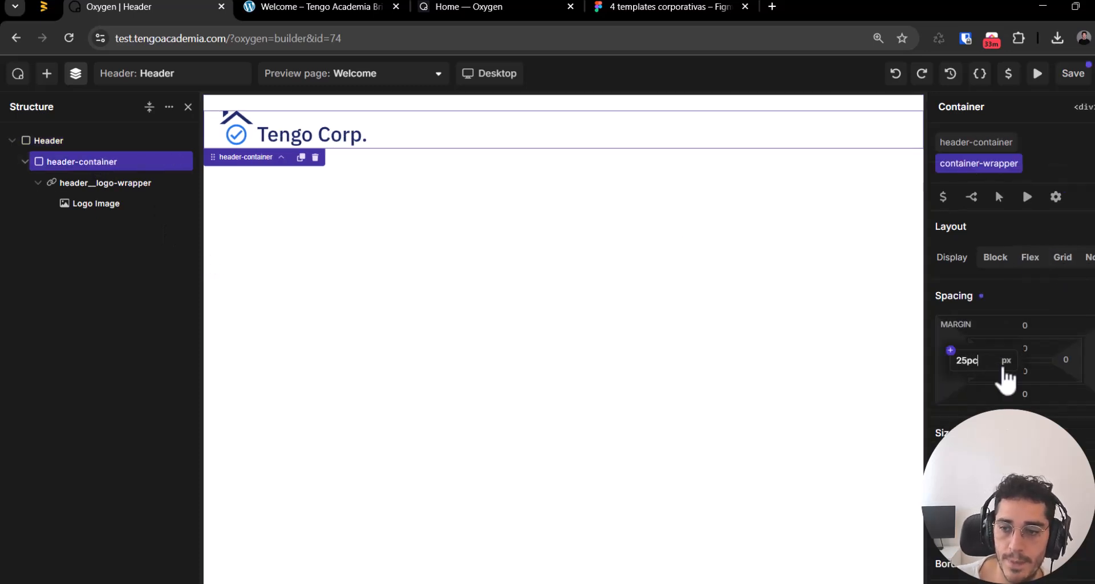
key("BackSpace")
key("BackSpace")
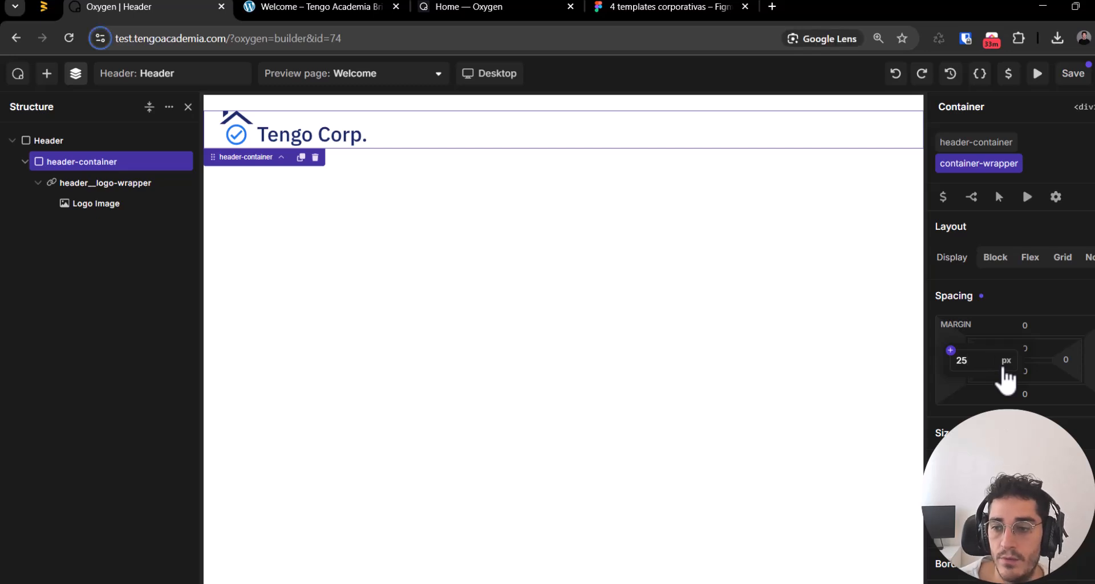
left_click(1075, 361)
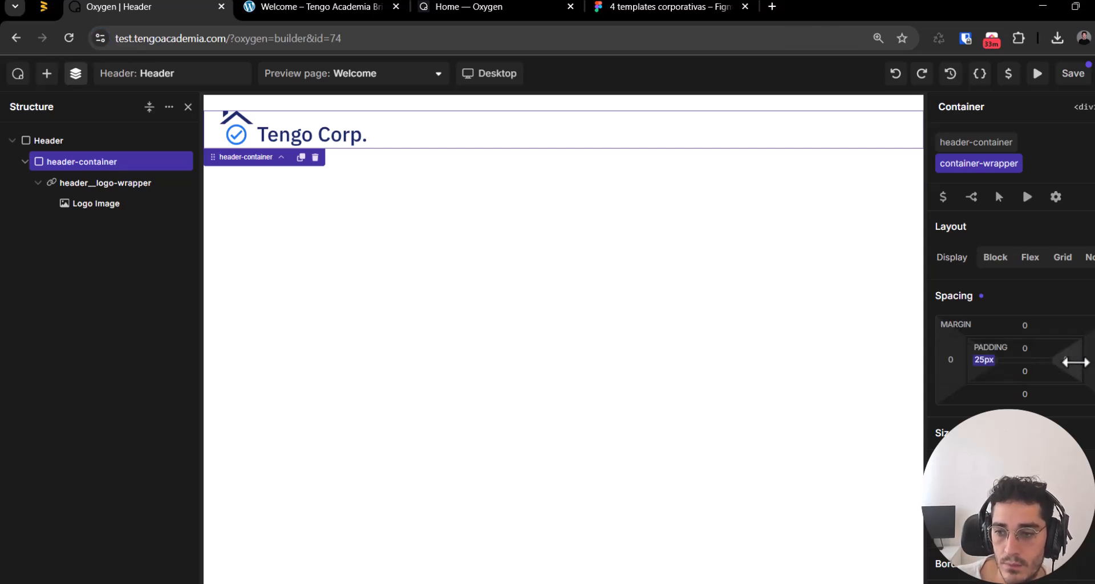
left_click(1064, 362)
Step: Save the header template, reload the Welcome page on the front end and close the developer tools
key("ctrl+s")
key("ctrl+Tab")
key("ctrl+r")
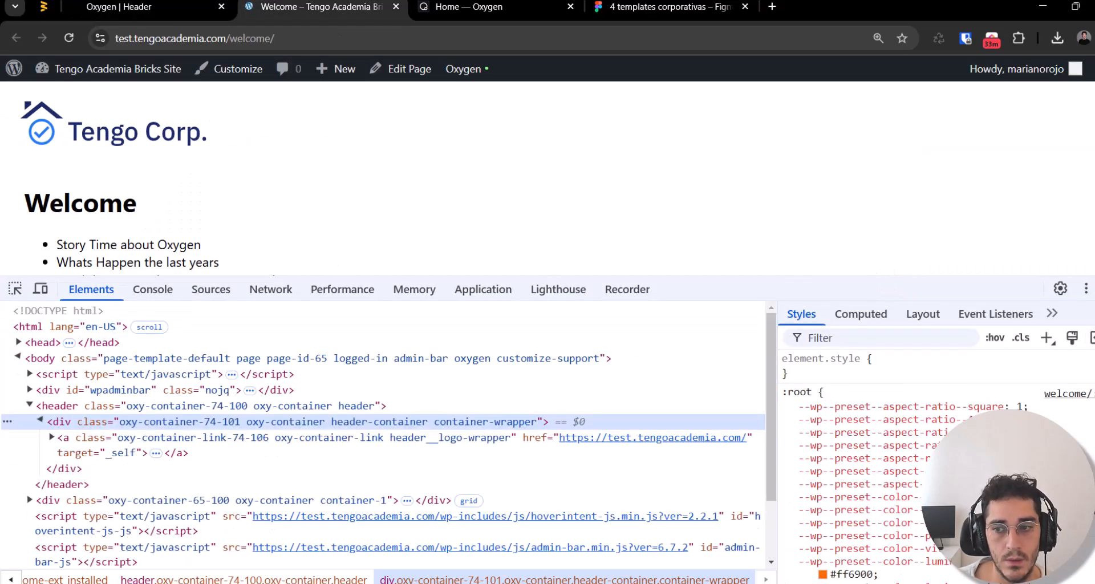
key("F12")
Step: Back in the builder, clear the left and right padding of the outer Header element
key("ctrl+shift+Tab")
left_click(83, 235)
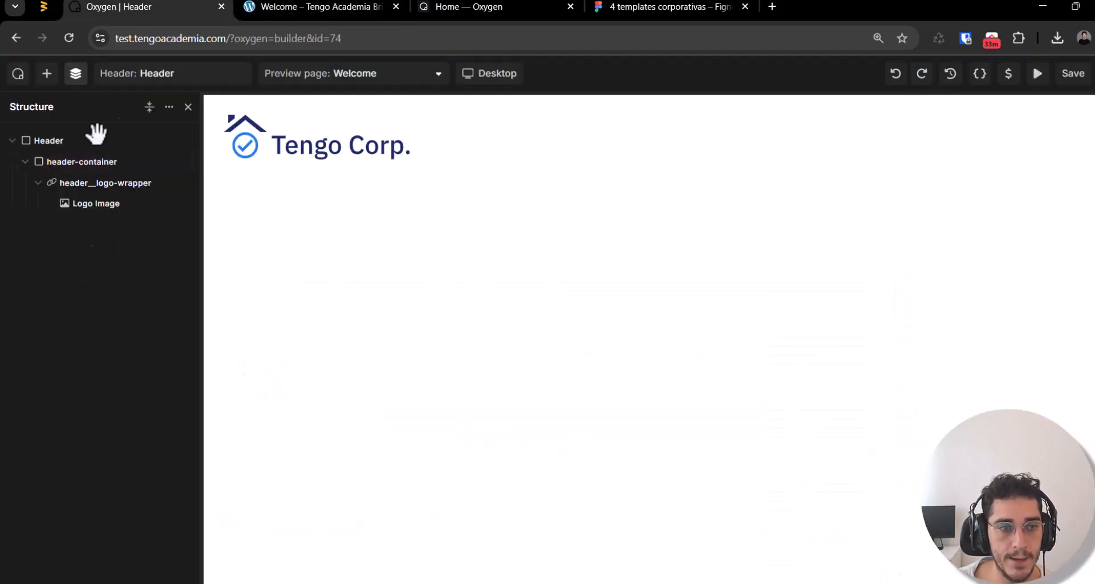
left_click(39, 182)
left_click(46, 141)
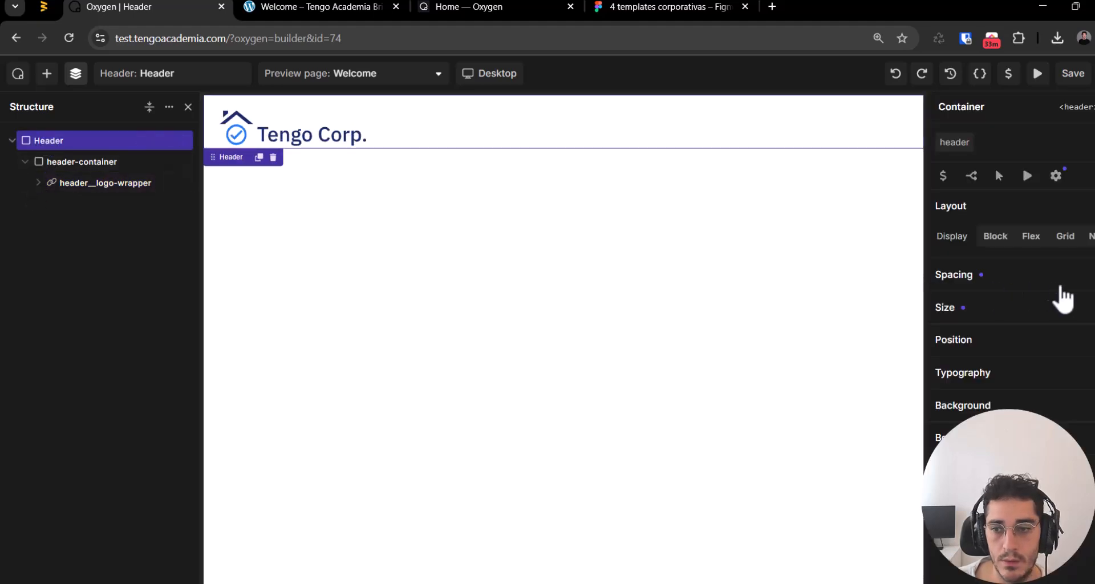
left_click(1051, 281)
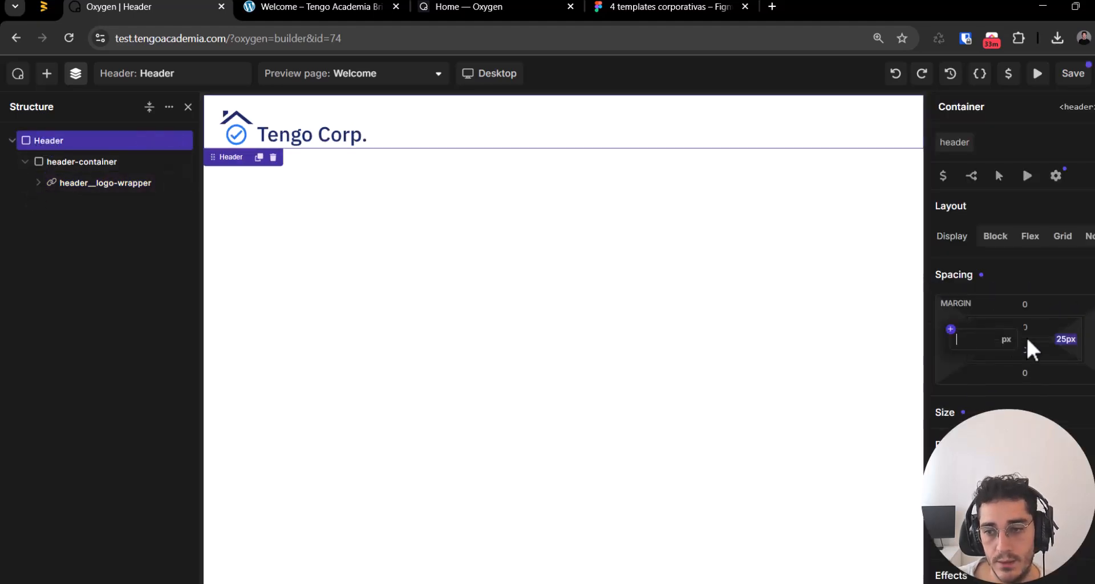
left_click(1063, 339)
key("BackSpace")
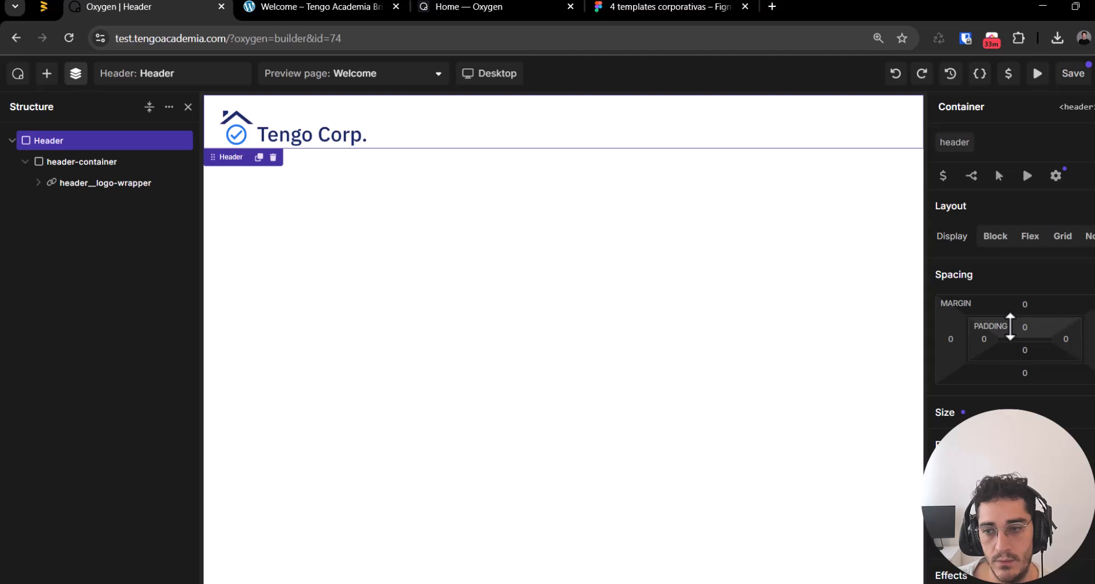
Step: Set the Header element's top and bottom padding to 25 px and save the template
left_click(1024, 327)
type("25")
left_click(1025, 349)
type("25")
key("Return")
left_click(1072, 79)
left_click(132, 308)
Step: Move the Figma design's tab beside the Welcome page's tab, inspect the navigation links' frame in the header design, and return to the builder
key("ctrl+Tab")
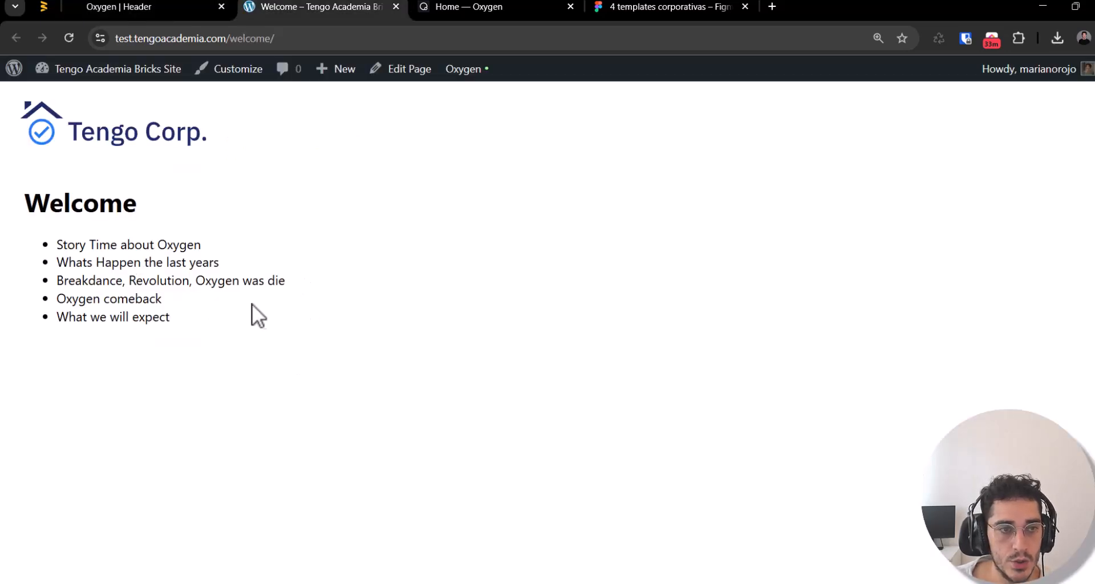
key("ctrl+shift+Tab")
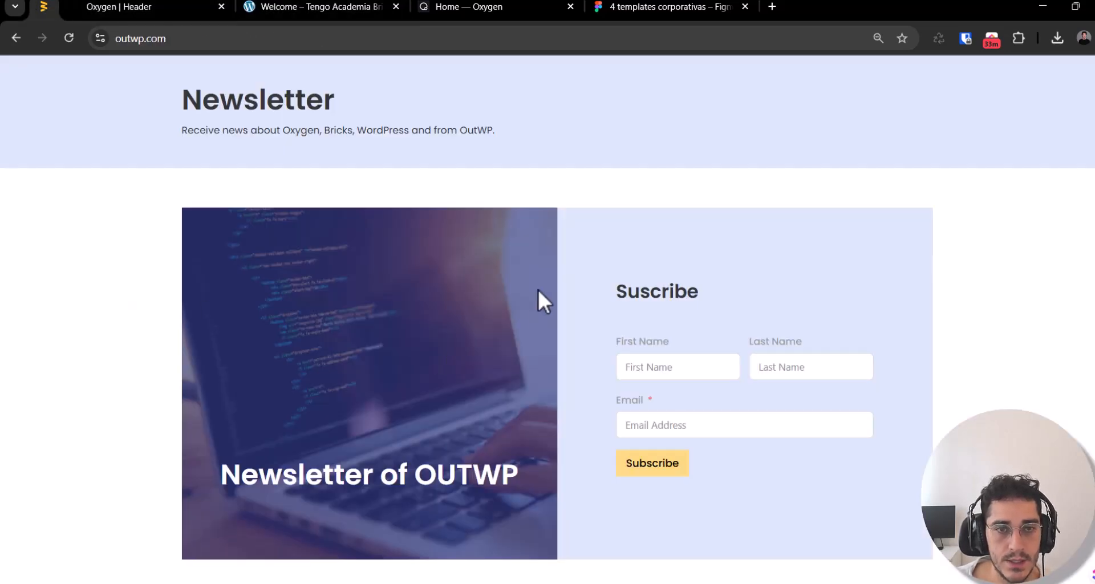
key("ctrl+Tab")
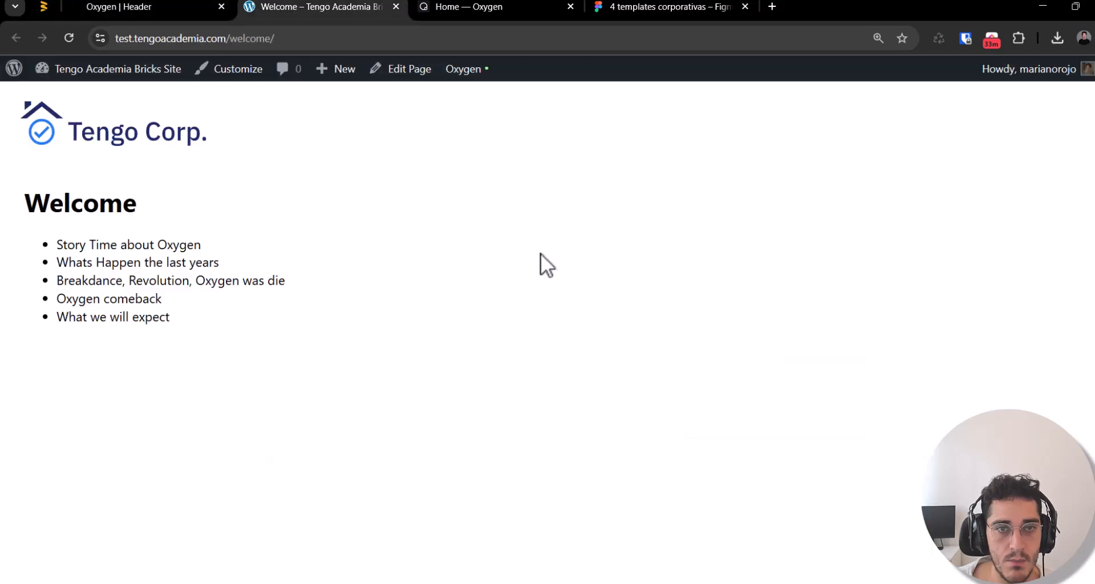
key("ctrl+Tab")
left_click_drag(656, 7, 509, 6)
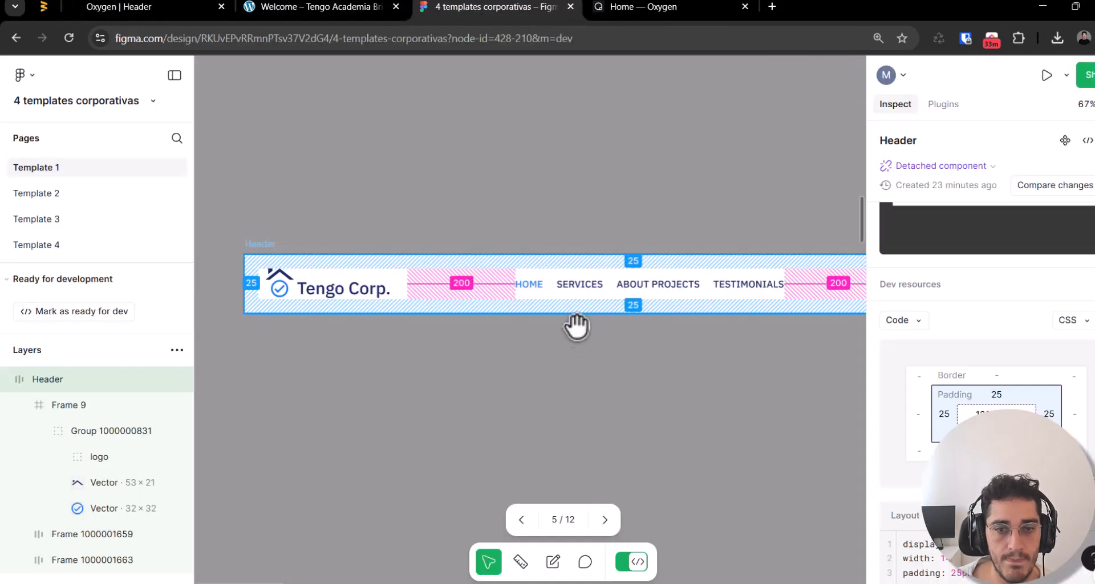
scroll(577, 328, "up", 5)
left_click(487, 292)
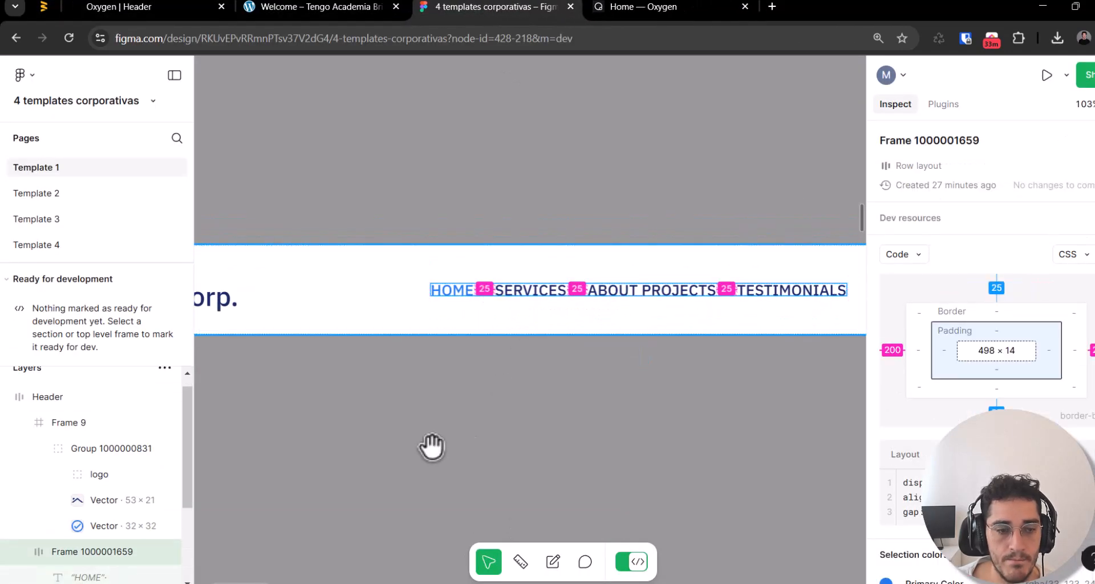
key("ctrl+Tab")
key("ctrl+shift+Tab")
key("ctrl+shift+Tab")
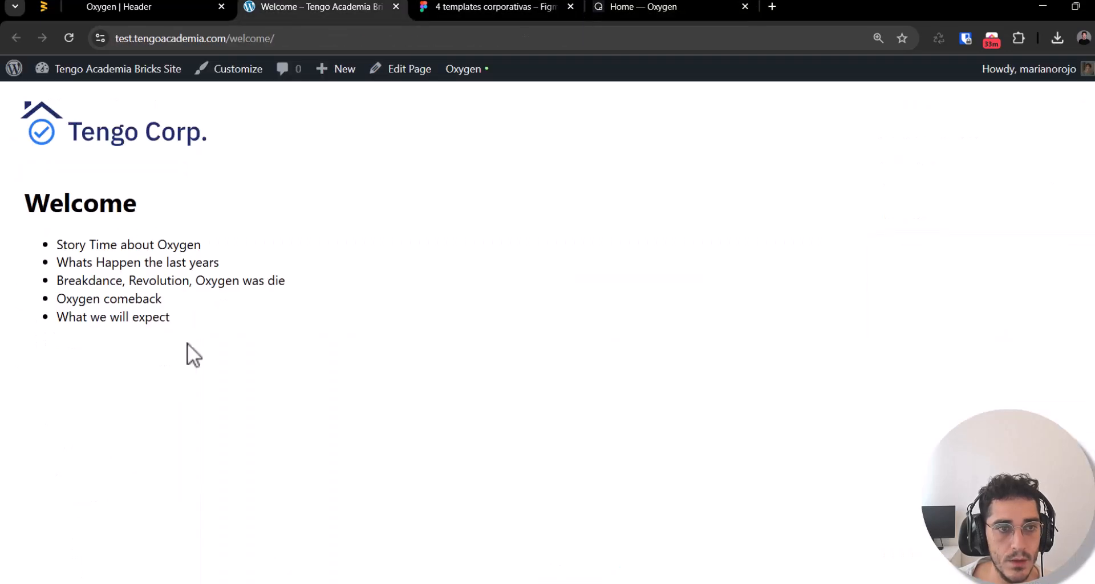
key("ctrl+shift+Tab")
left_click(48, 163)
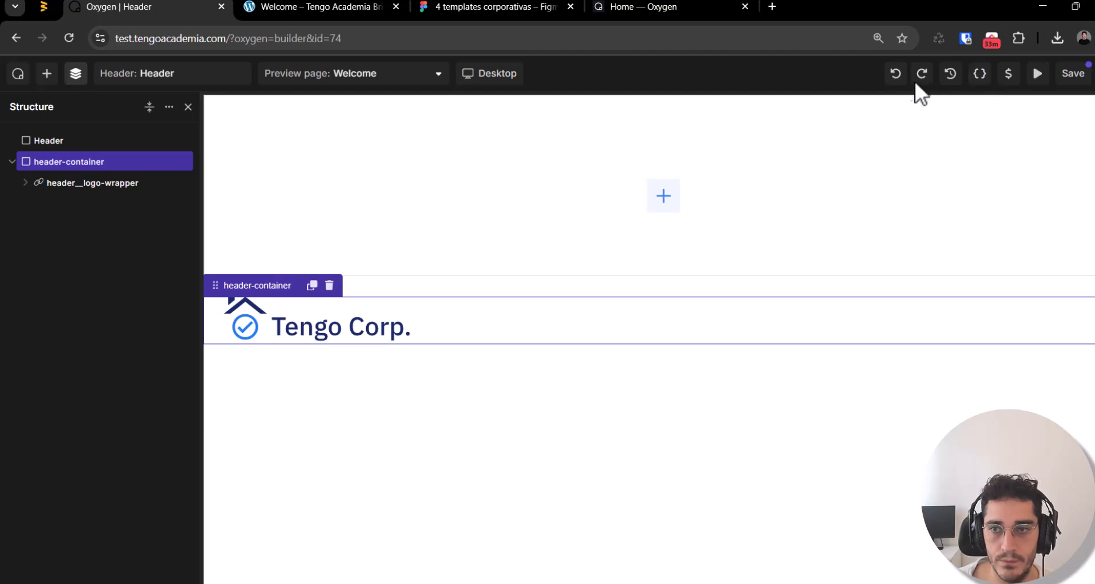
left_click(895, 73)
left_click(96, 248)
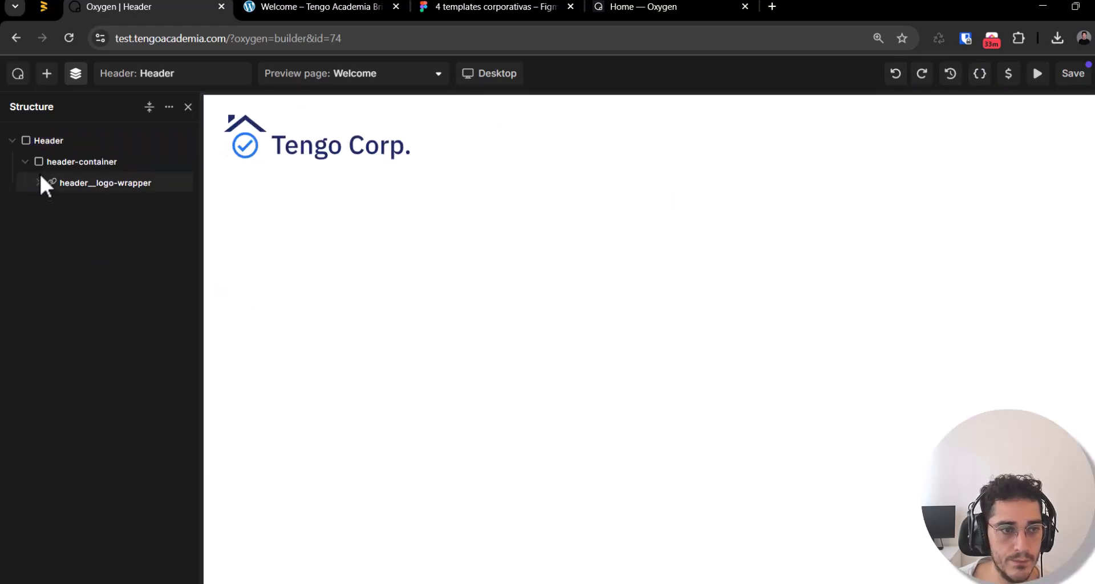
Step: Add a Container inside header-container below the logo wrapper and set its HTML tag to nav
left_click(48, 161)
left_click(47, 73)
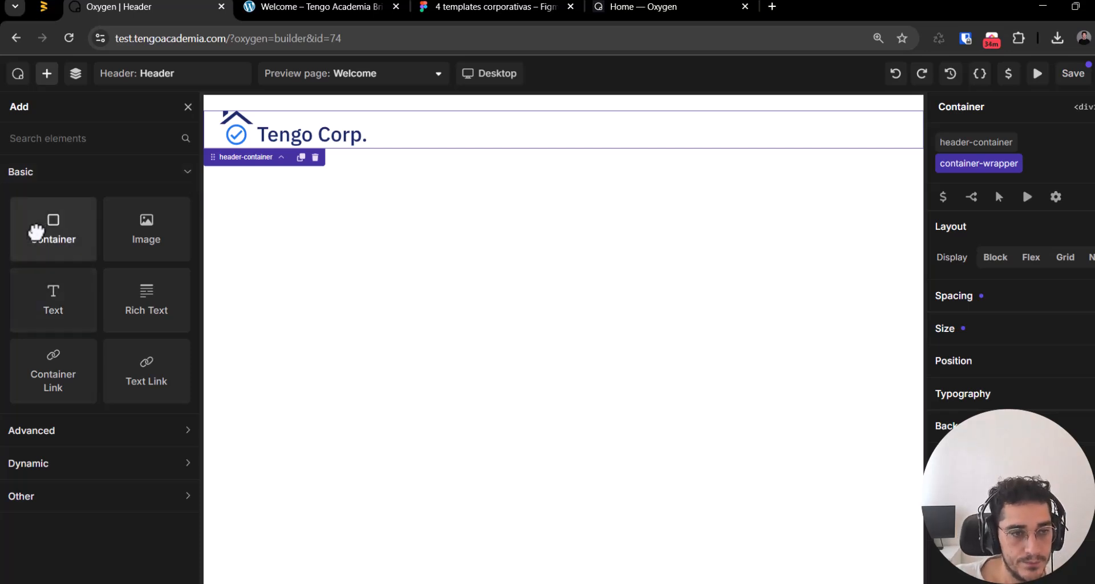
left_click(39, 228)
left_click(76, 73)
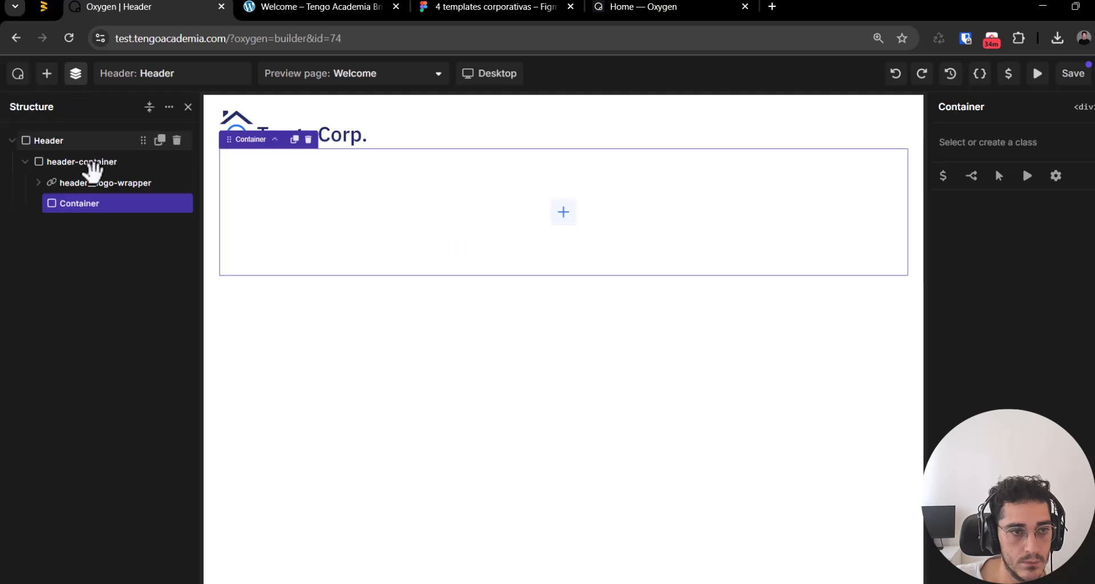
left_click(1084, 107)
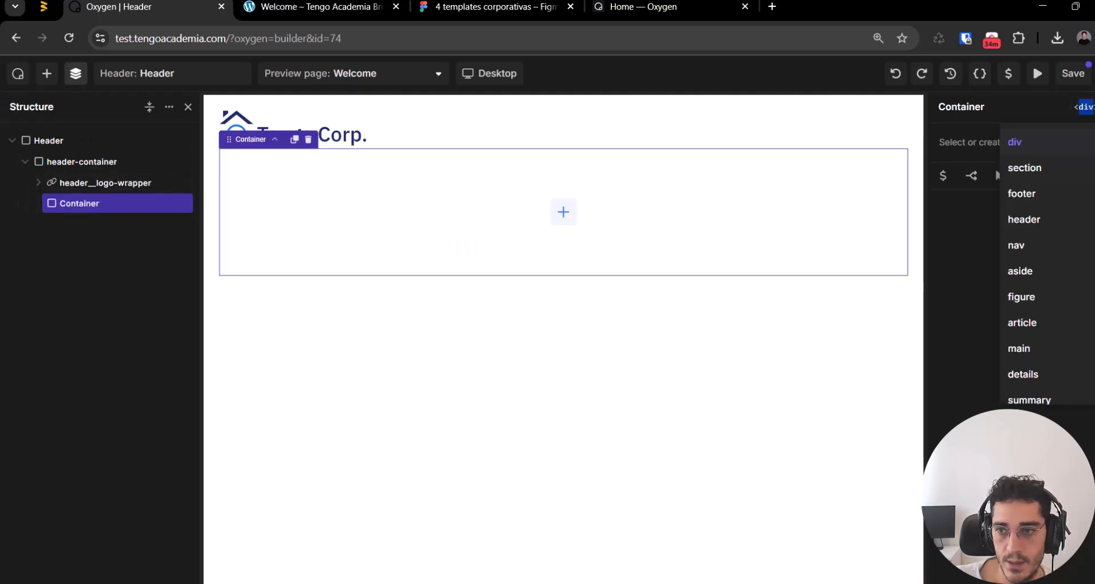
left_click(1071, 262)
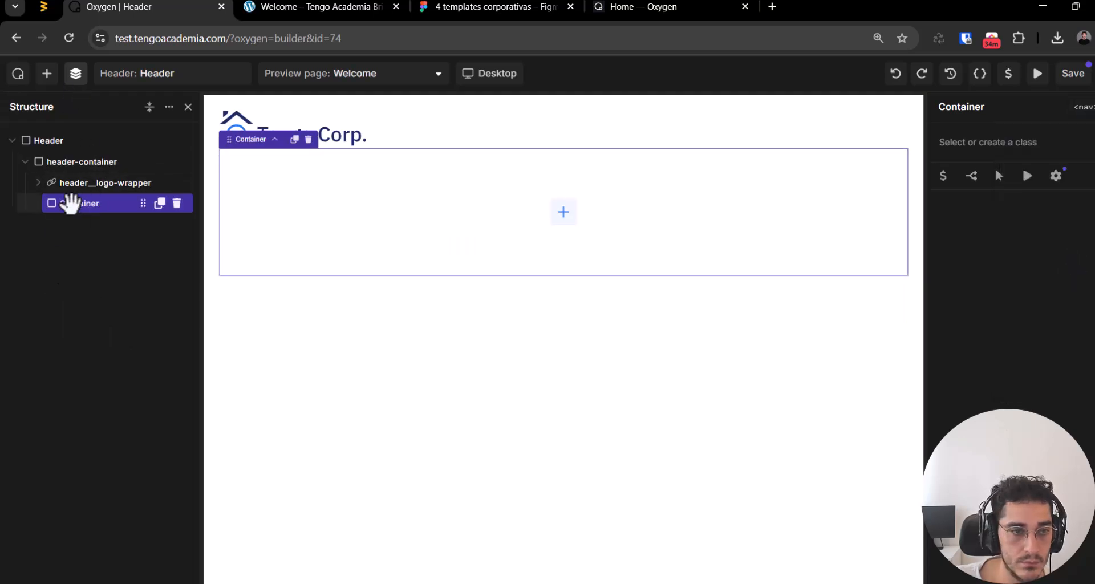
Step: Rename the new nav container as Nave Menu
double_click(70, 203)
type("Nave Men")
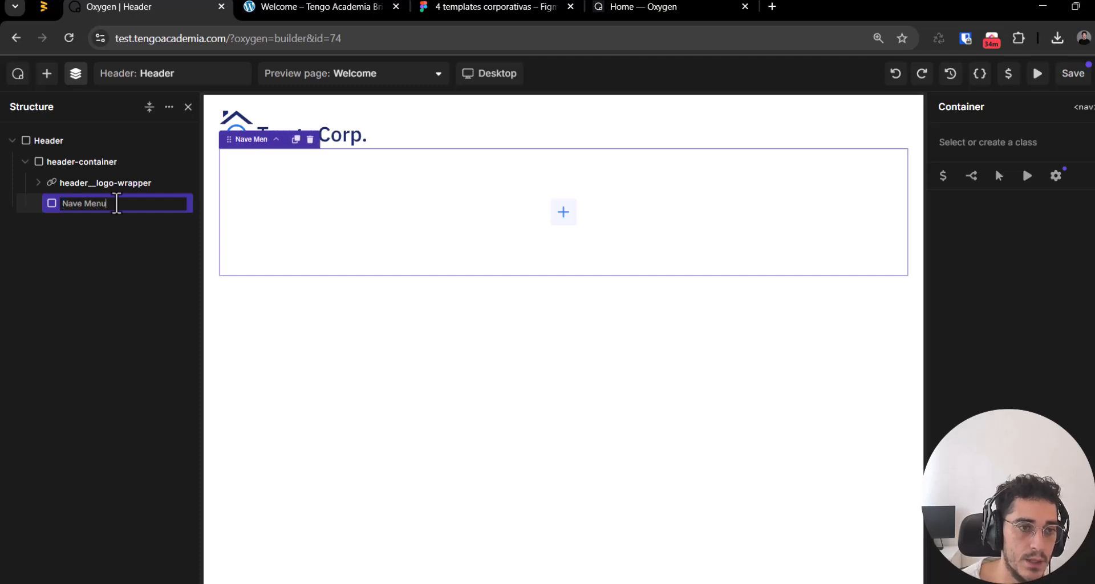
type("u")
key("Return")
Step: Move the Figma design's tab next to the builder's tab, then add a Text Link inside Nave Menu and select it in the structure
left_click(50, 71)
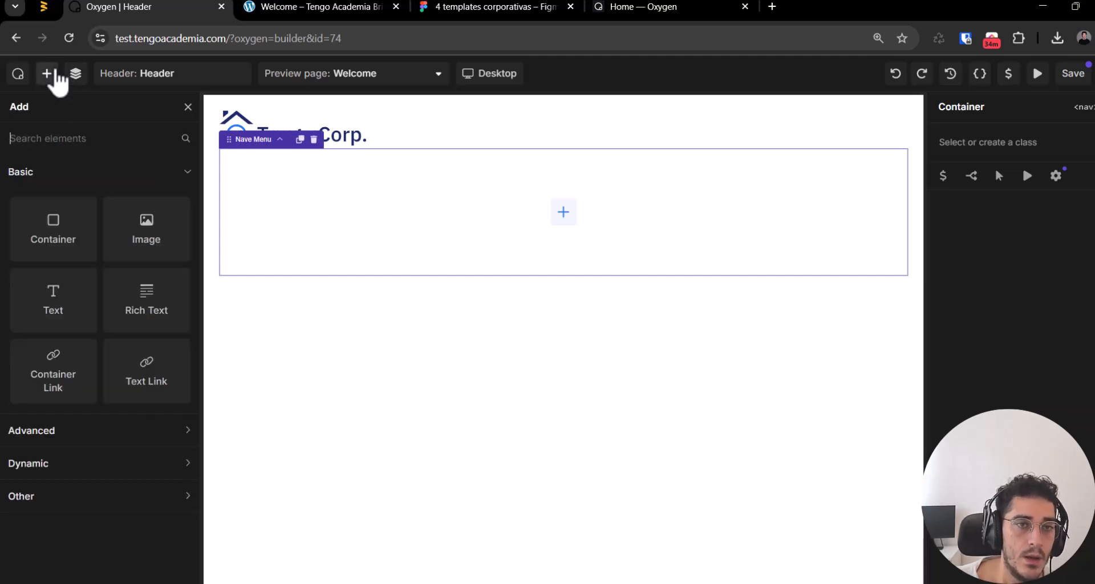
key("ctrl+Tab")
key("ctrl+Tab")
left_click_drag(515, 12, 365, 4)
left_click(171, 7)
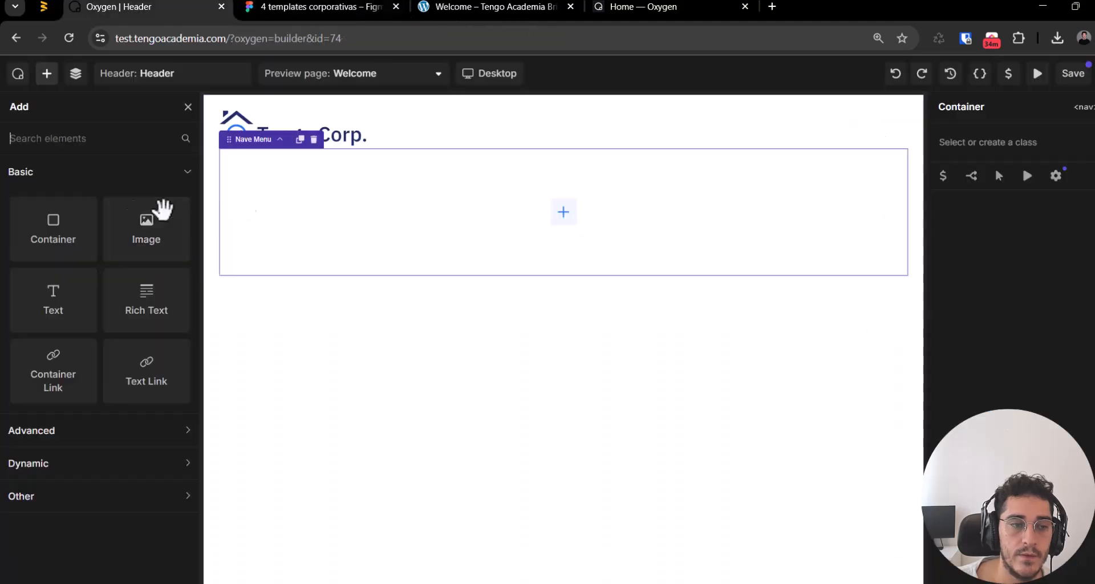
left_click(147, 376)
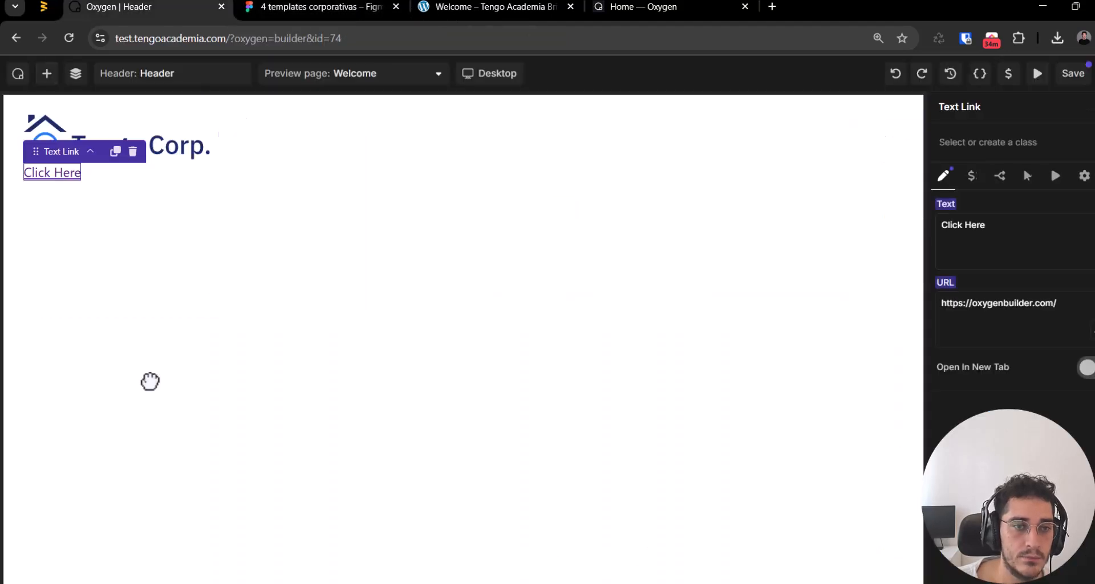
left_click(75, 73)
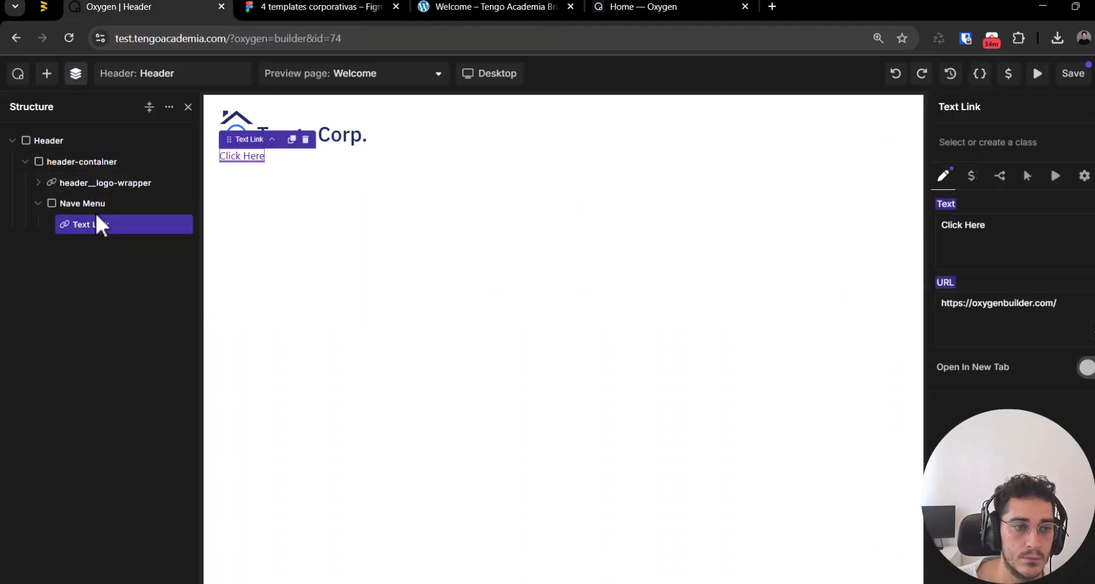
left_click(86, 204)
left_click(91, 225)
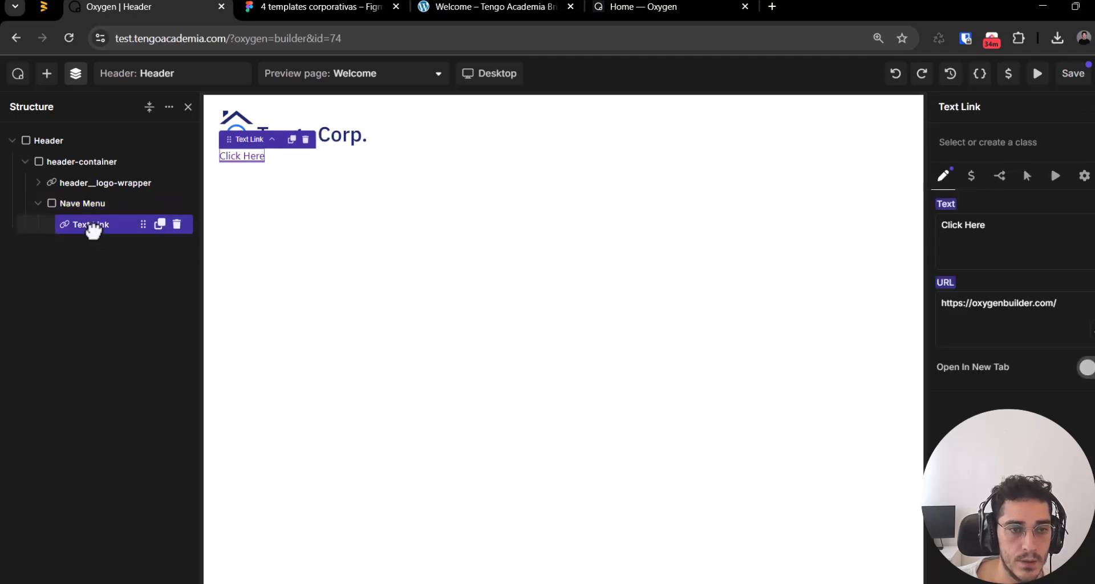
Step: Create the class header__menu-link on the text link inside Nave Menu
left_click(1060, 149)
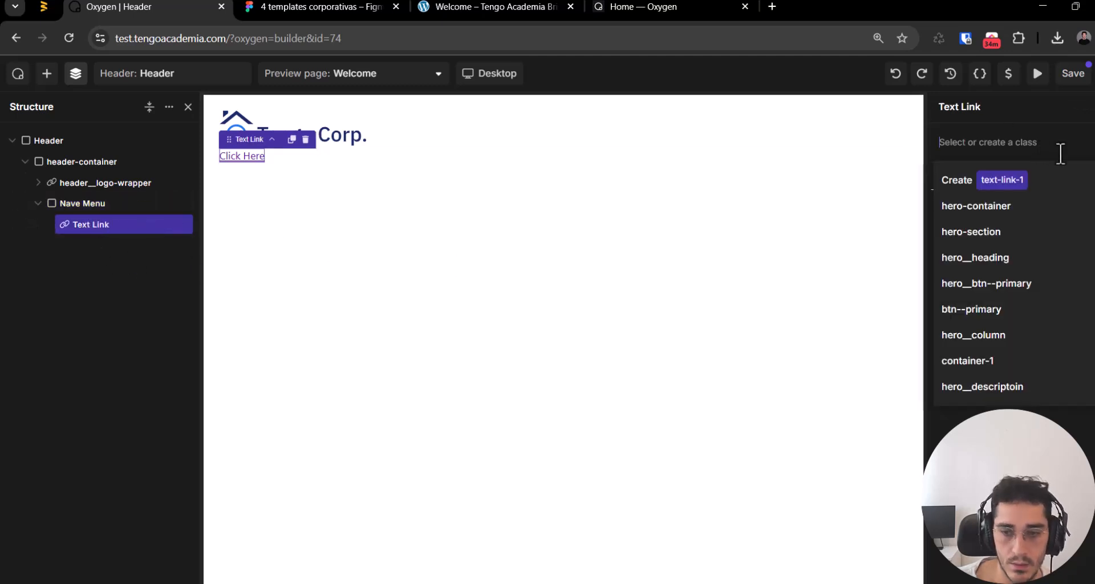
type("menu")
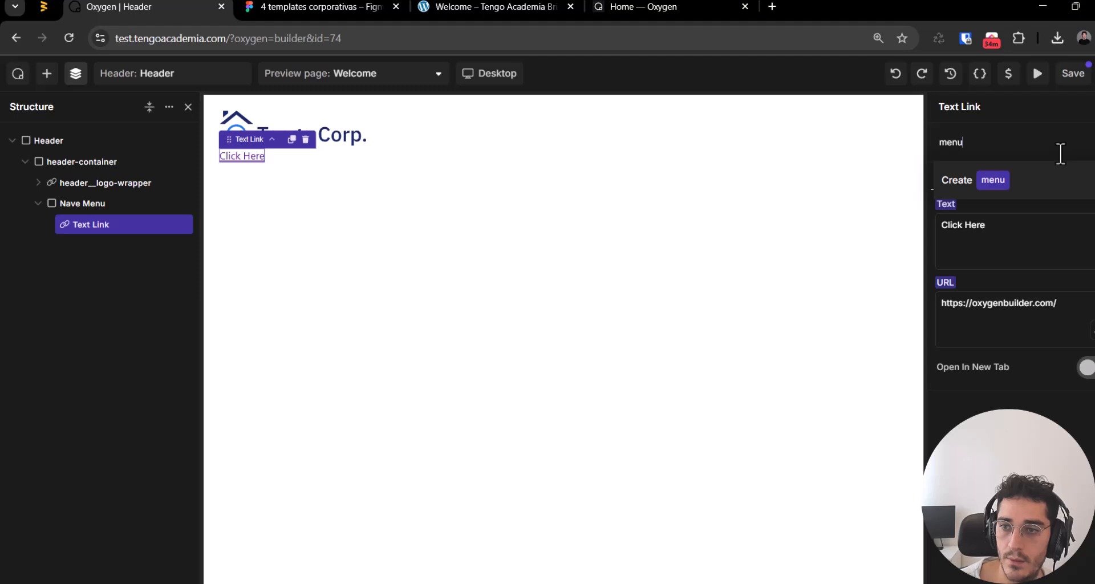
type("header")
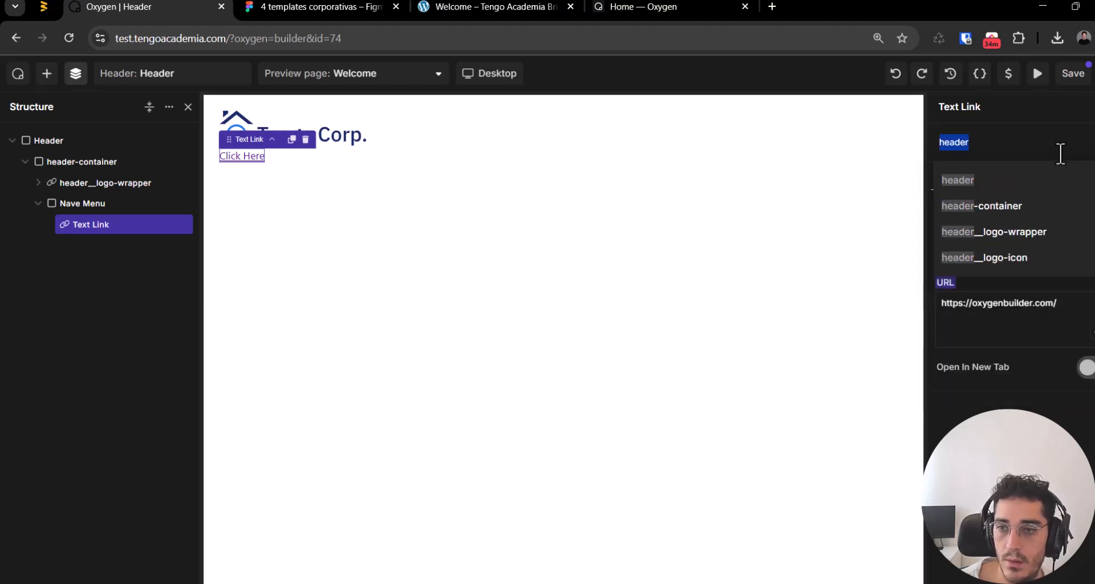
type("_menu-")
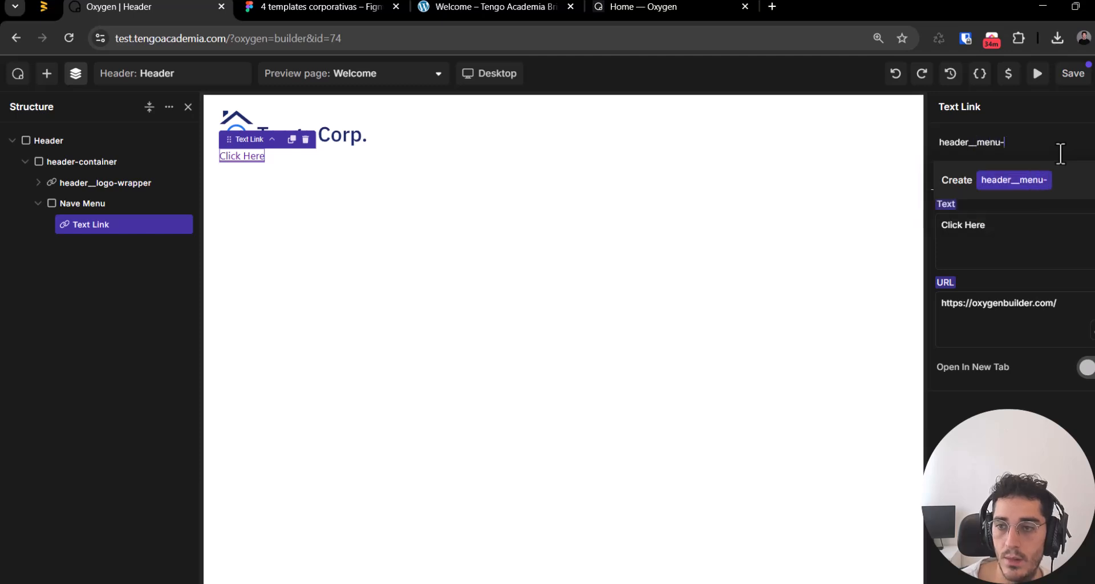
Step: Copy the HOME label from the Figma header design and set it as the menu link's text in the builder
key("ctrl+Tab")
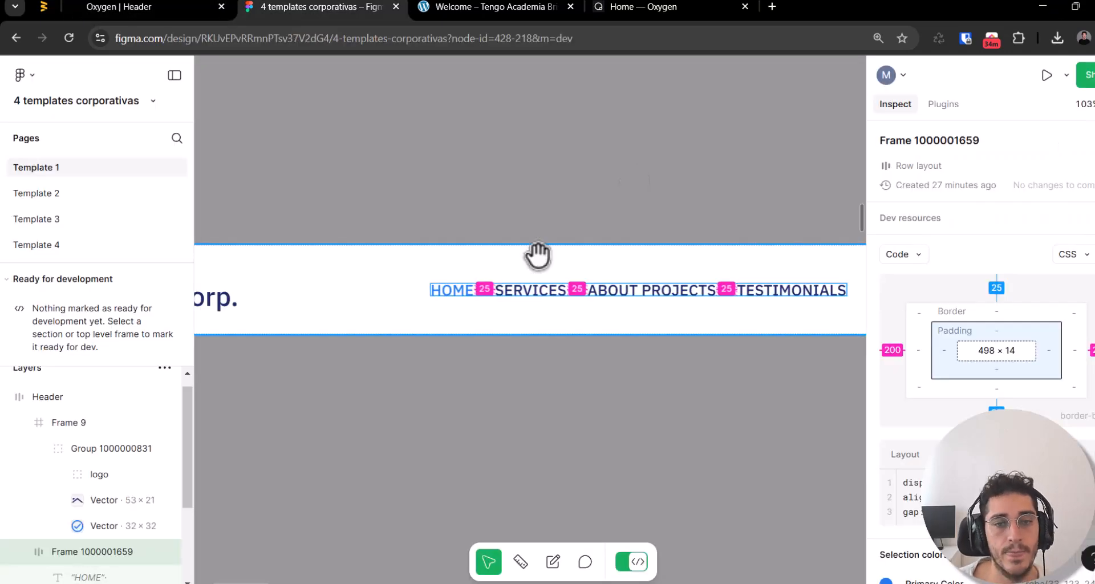
left_click(460, 294)
key("ctrl+shift+Tab")
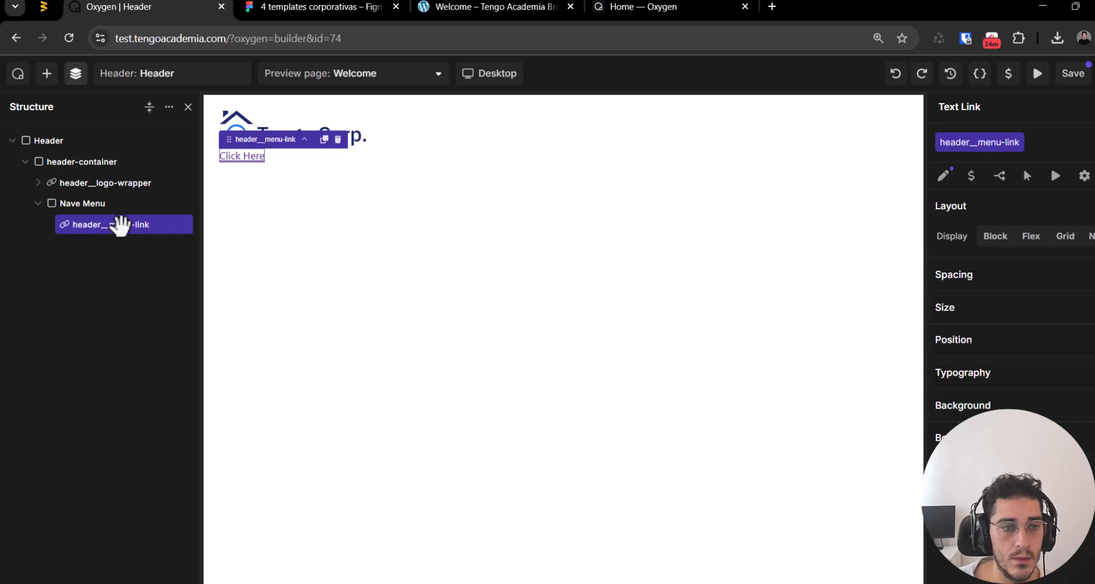
left_click(943, 175)
left_click(990, 225)
key("ctrl+a")
type("HOME")
Step: Copy the SERVICES label from the Figma design, duplicate the HOME link and set the duplicate's text to SERVICES
key("ctrl+Tab")
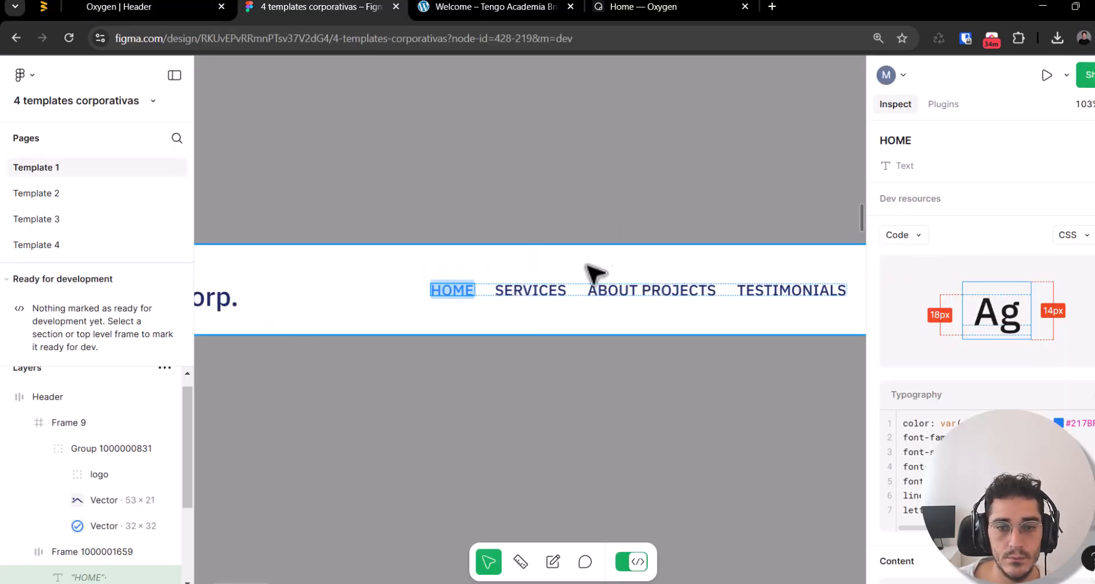
left_click(541, 290)
key("ctrl+shift+Tab")
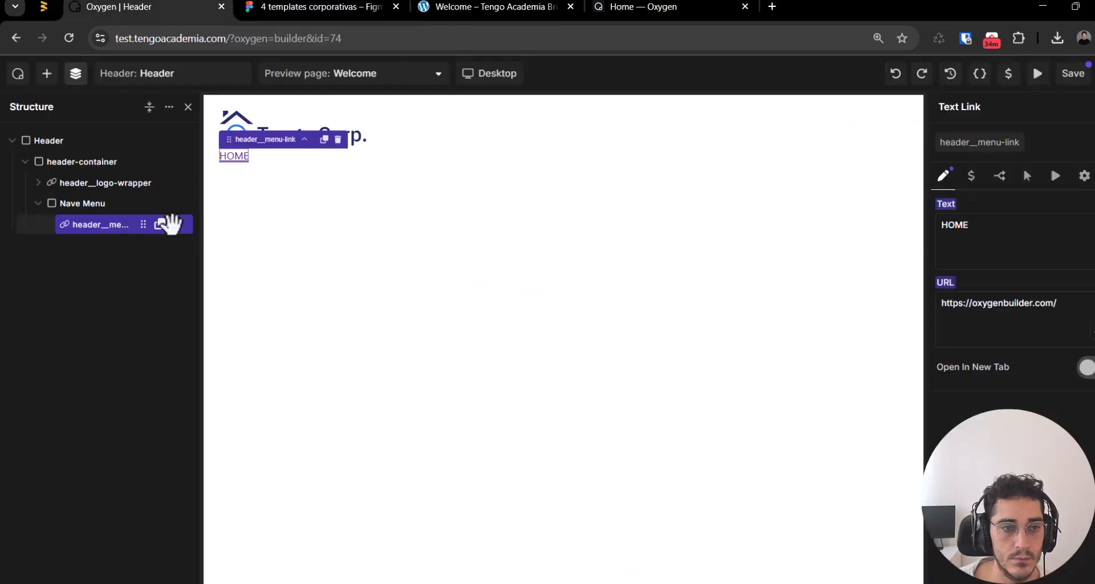
left_click(160, 224)
left_click(126, 249)
left_click(978, 240)
key("ctrl+a")
type("SERVICES")
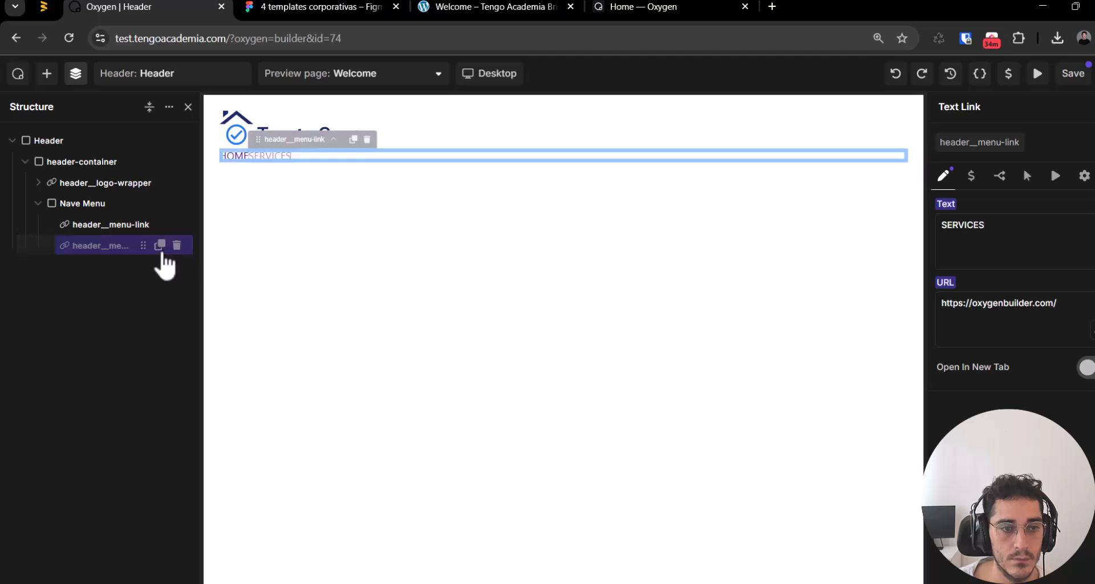
Step: Duplicate the SERVICES link and set the new link's text to ABOUT PROJECTS, copied from the Figma design
left_click(161, 245)
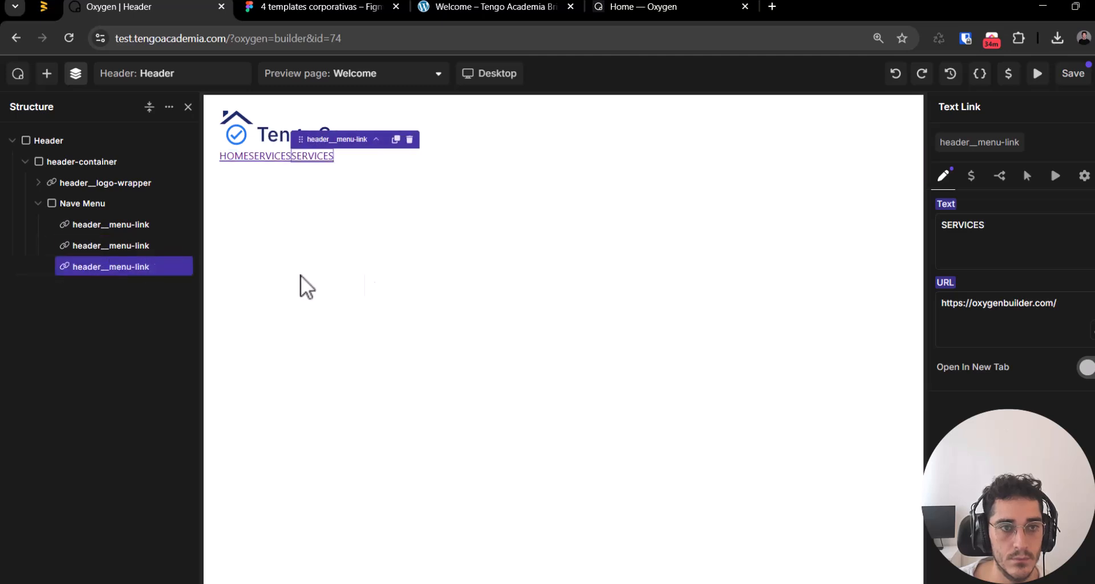
key("ctrl+Tab")
left_click(608, 295)
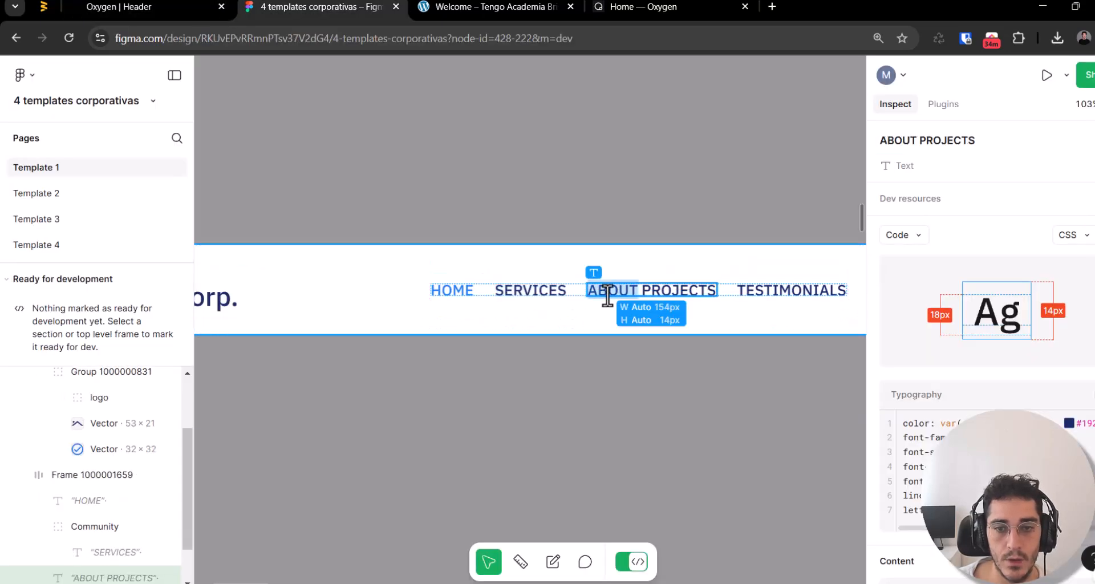
key("ctrl+shift+Tab")
triple_click(985, 247)
type("ABOUT PROJECTS")
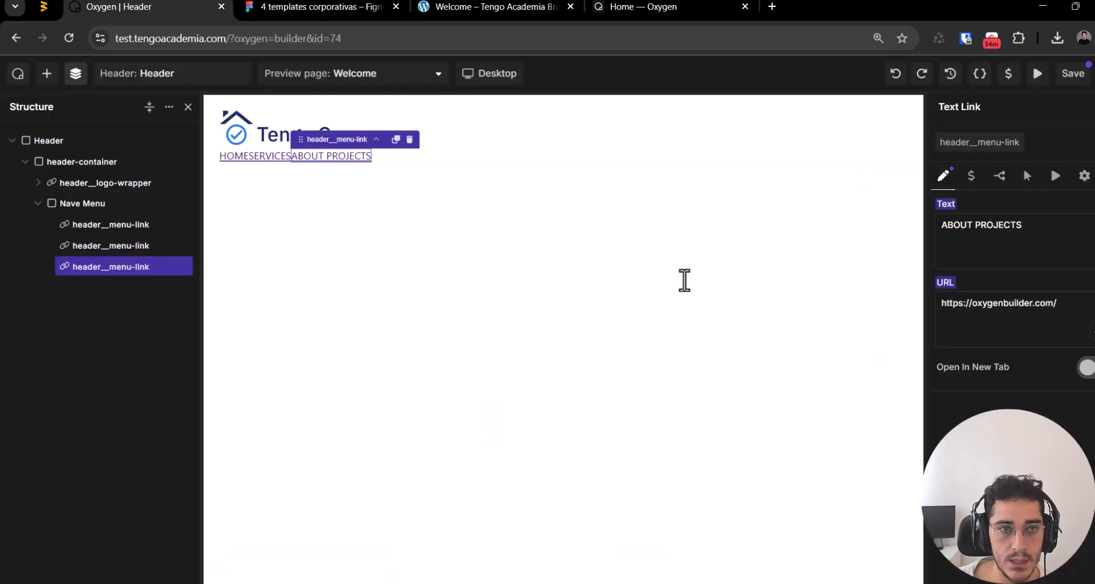
Step: Copy TESTIMONIALS from the Figma design, duplicate the ABOUT PROJECTS link and set one copy's text to TESTIMONIALS as the last menu entry
key("ctrl+Tab")
double_click(810, 290)
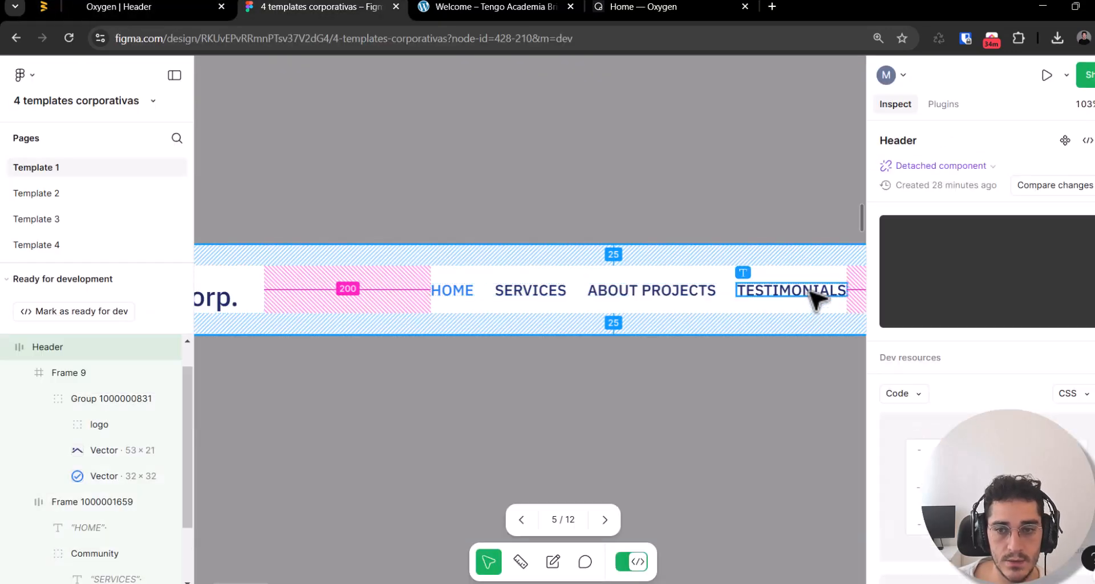
key("ctrl+shift+Tab")
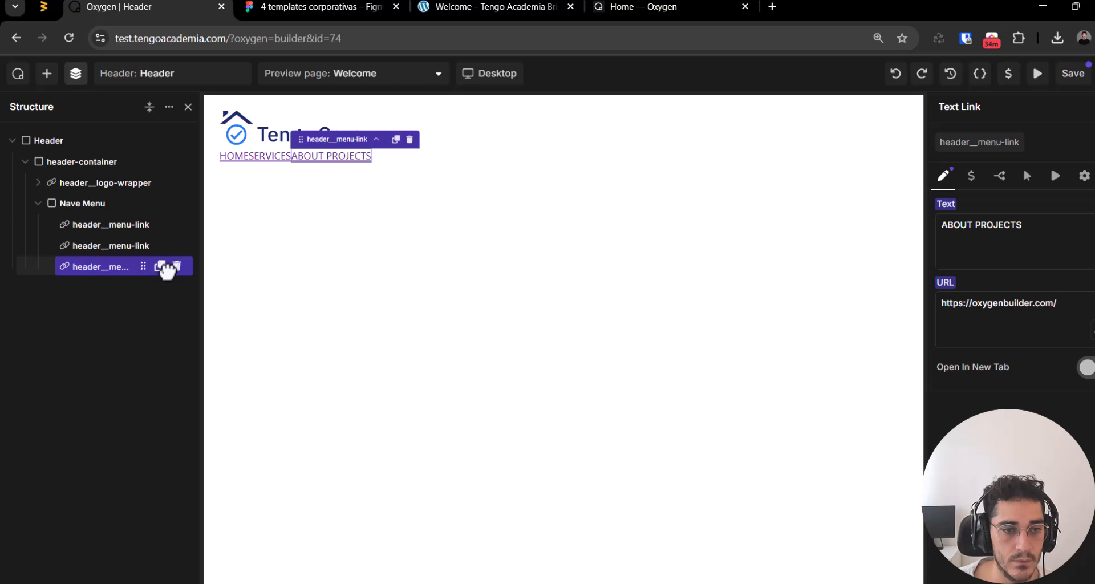
left_click(160, 267)
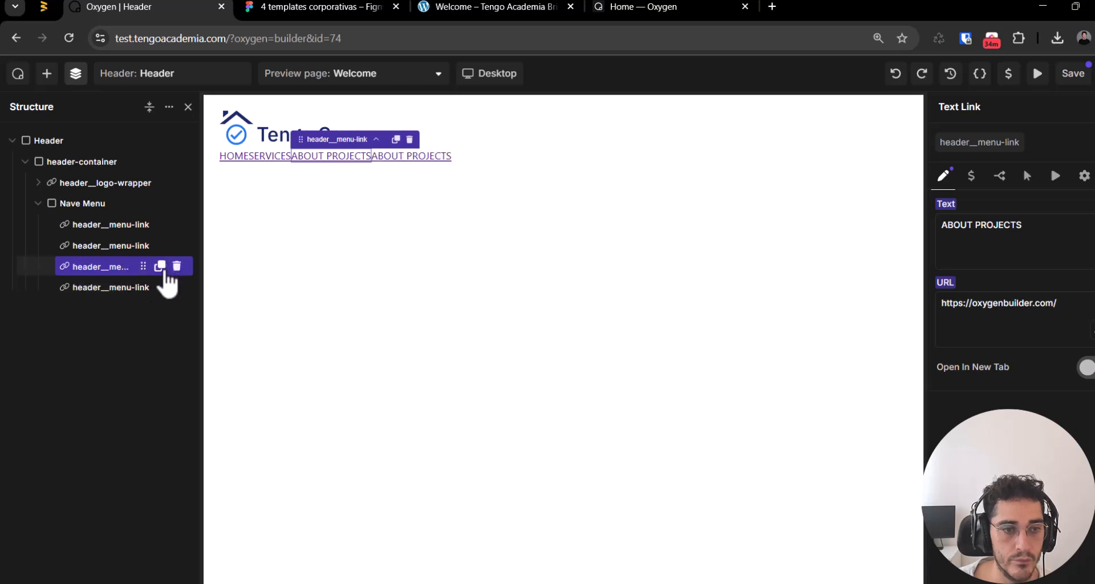
triple_click(1039, 247)
type("TESTIMONIALS")
left_click(1029, 335)
Step: Create the class header__nav-menu on the Nave Menu container
left_click(57, 225)
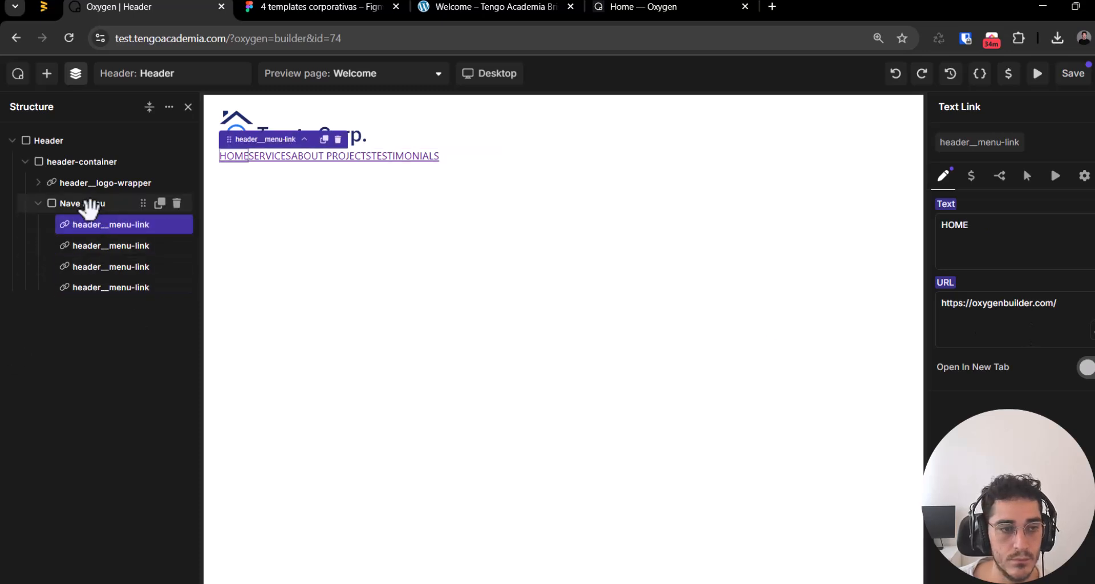
left_click(89, 204)
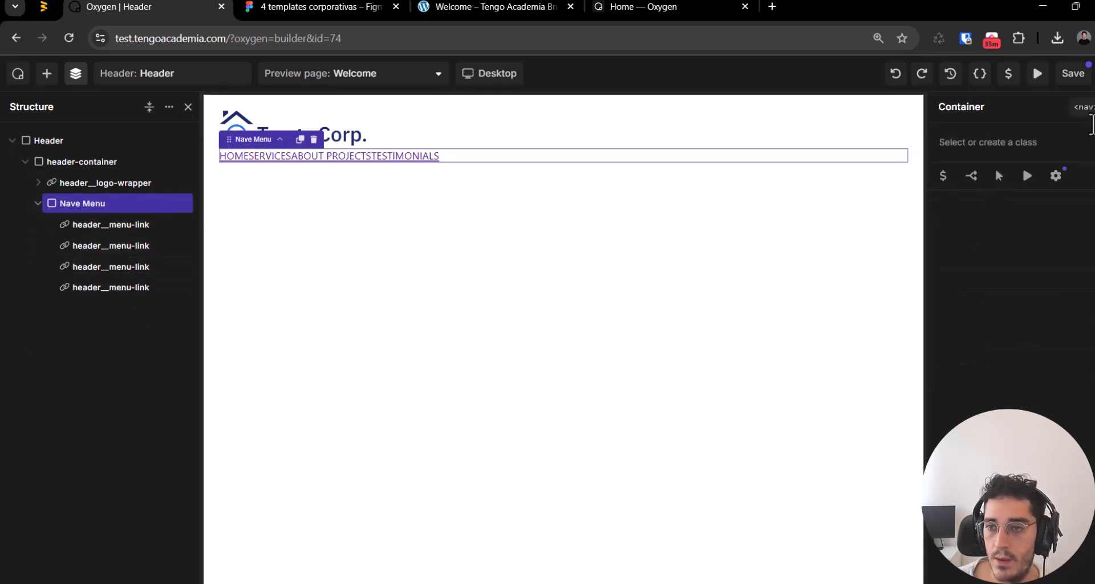
left_click(998, 143)
type("head")
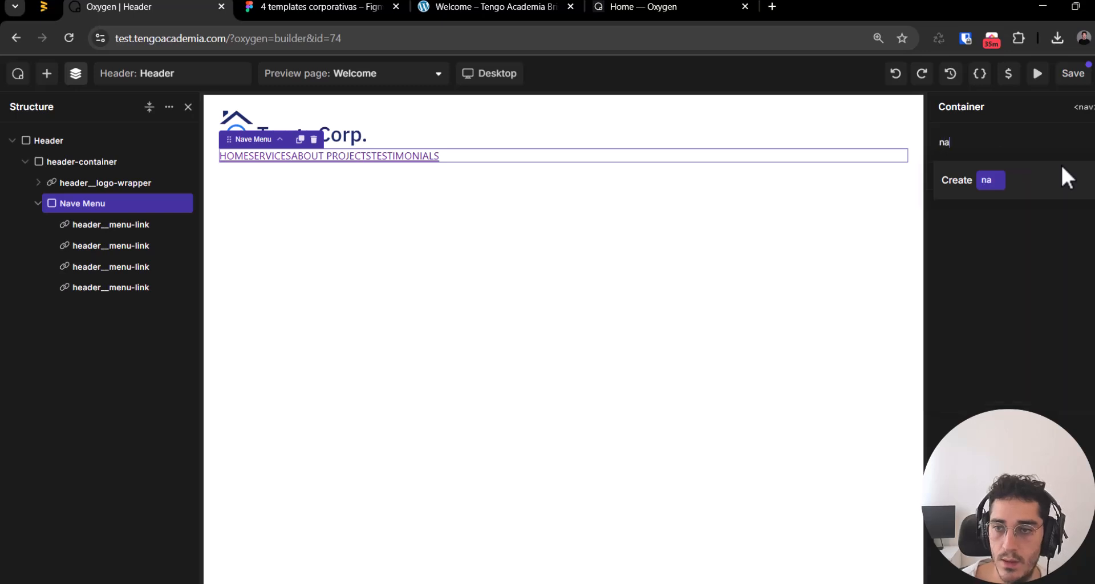
type("er_")
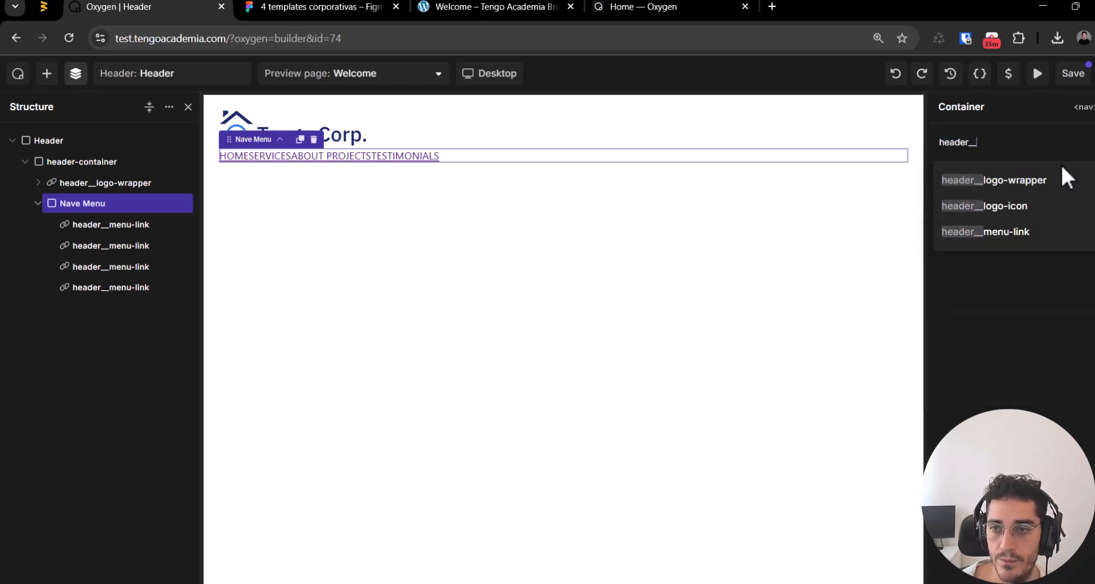
type("_nav-menu")
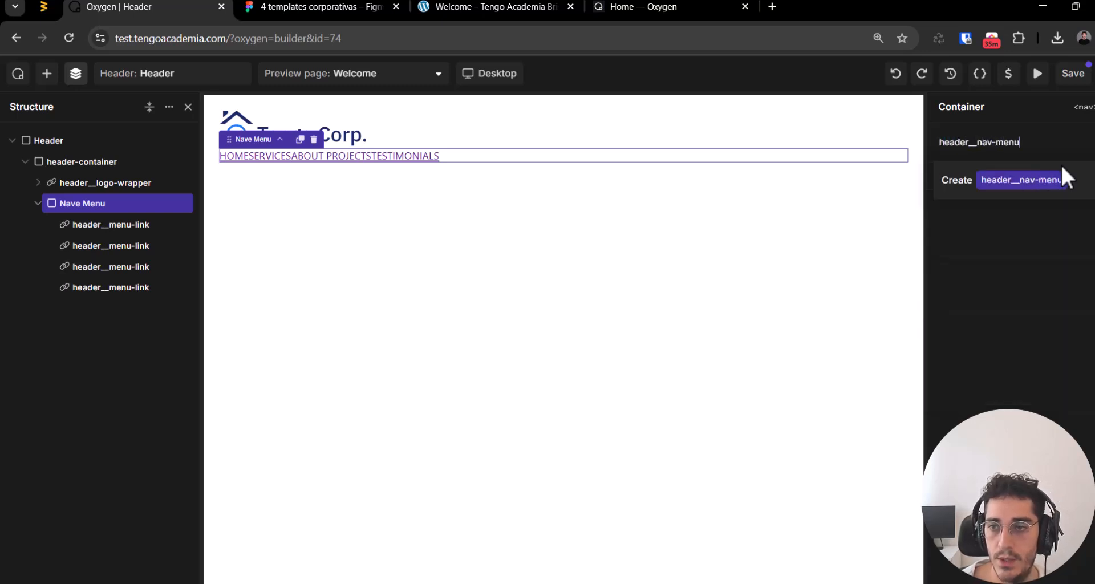
key("Return")
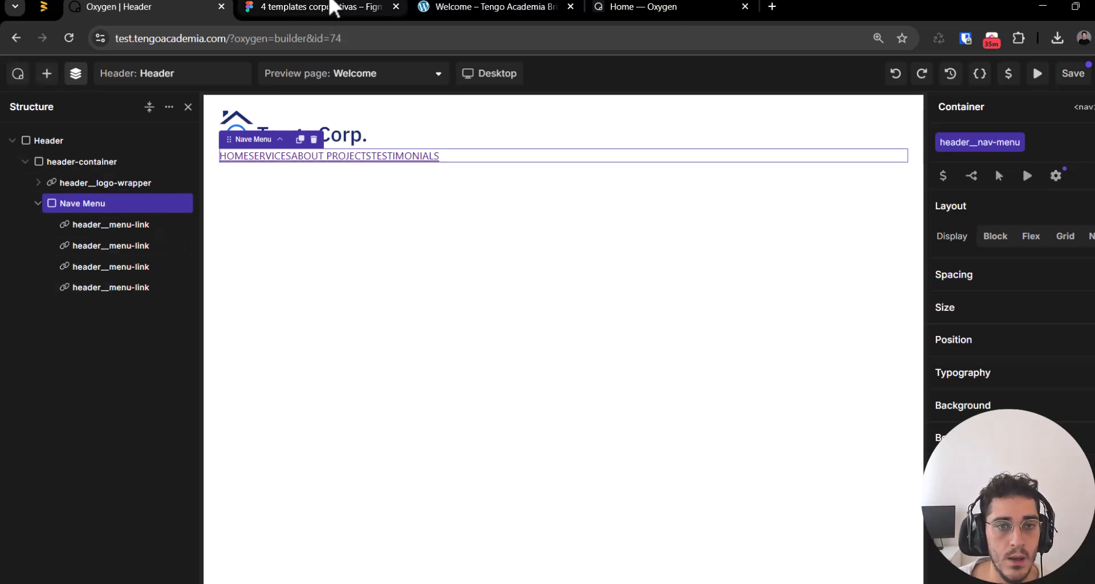
Step: Lock the container-wrapper class on header-container against changes
left_click(77, 161)
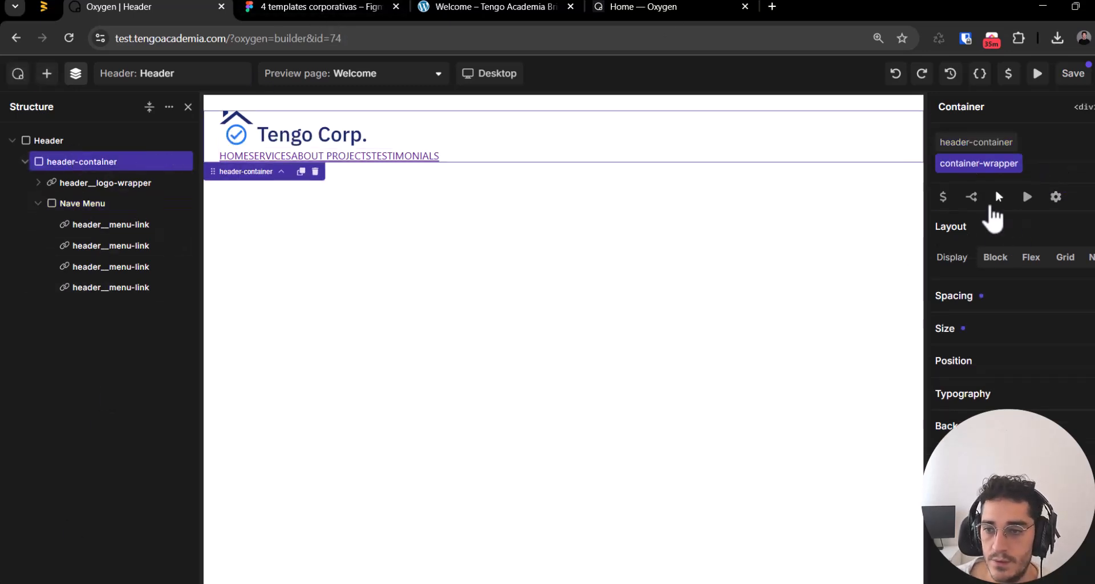
left_click(972, 142)
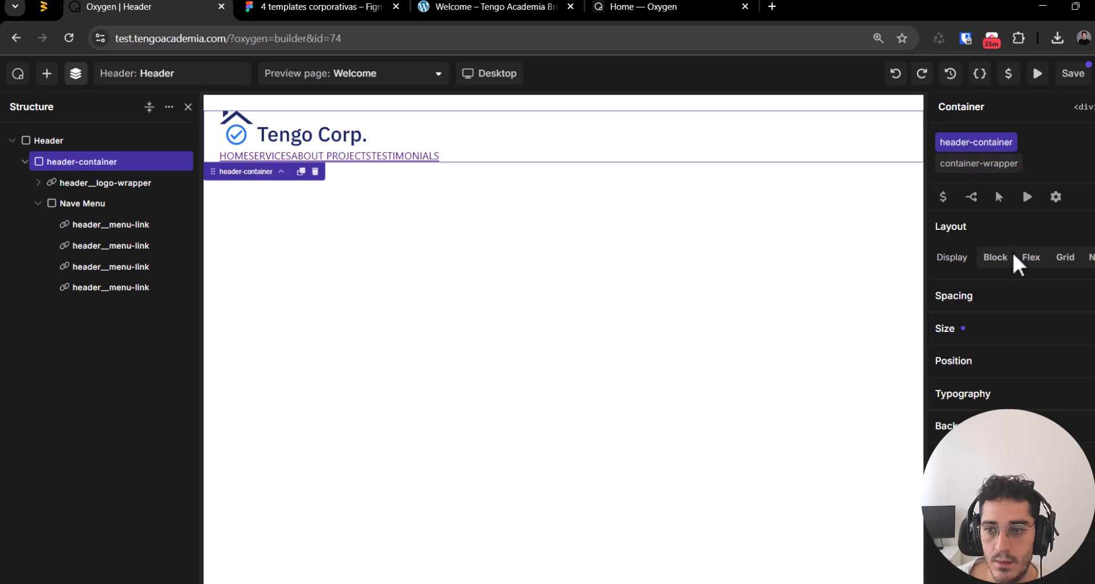
left_click(993, 165)
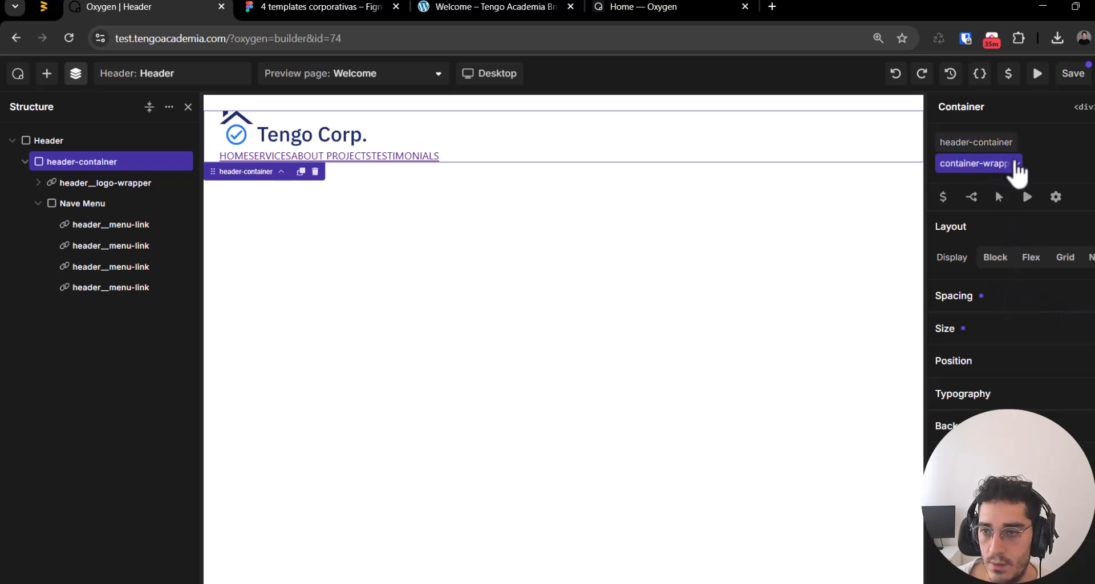
left_click(1016, 164)
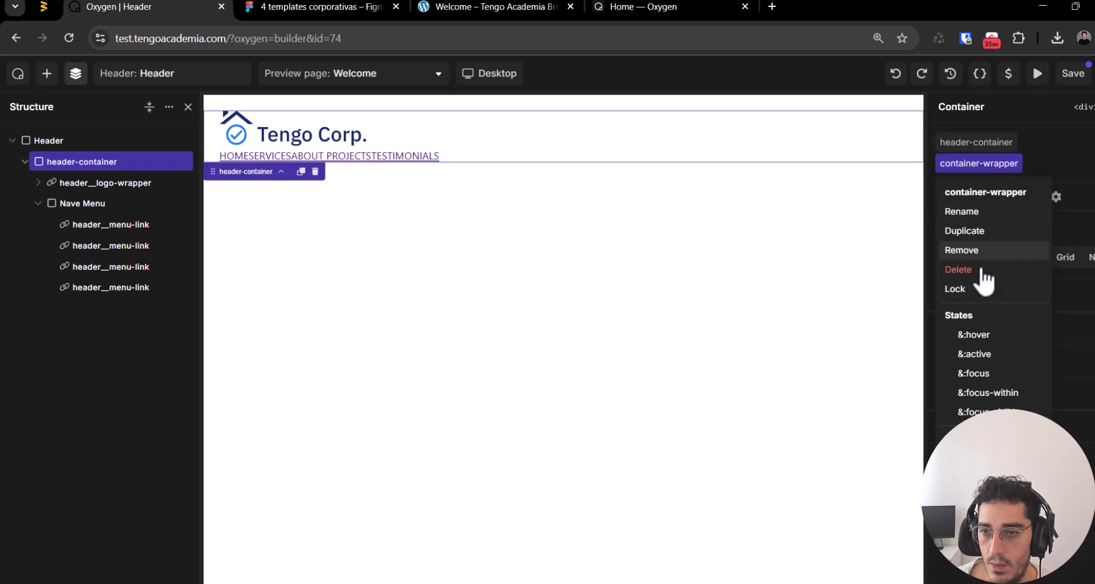
left_click(969, 289)
Step: Set the header-container class to a flex display with horizontal direction, checking the header spacing in the Figma design
left_click(976, 144)
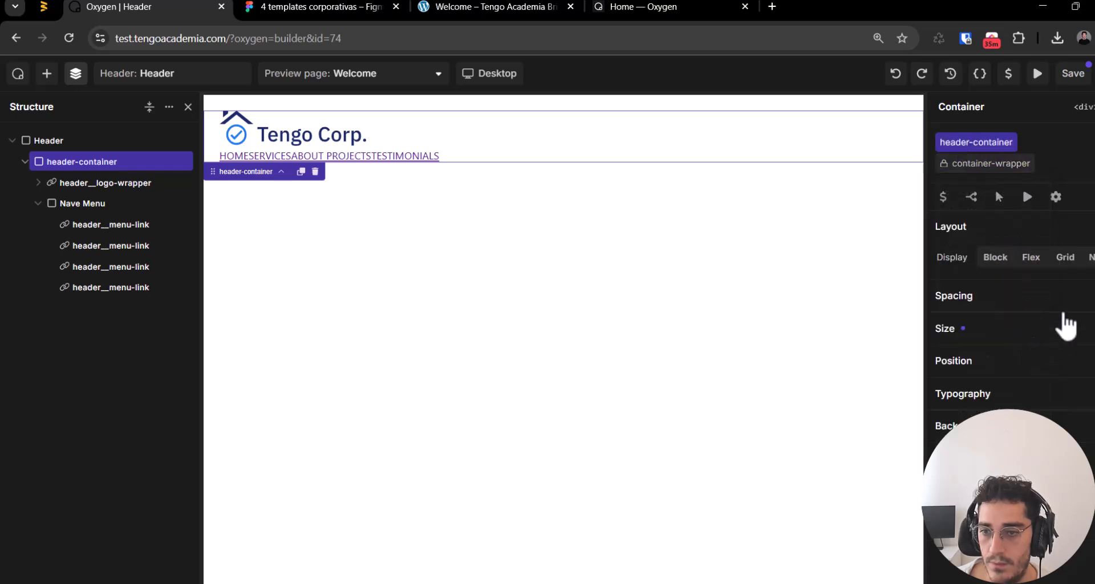
left_click(1030, 257)
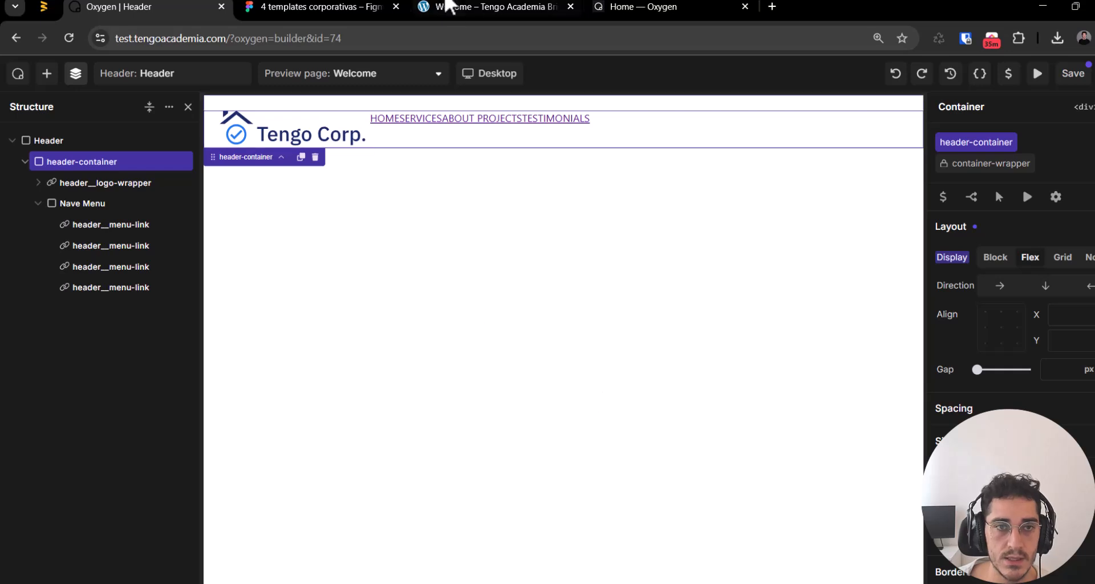
left_click(308, 7)
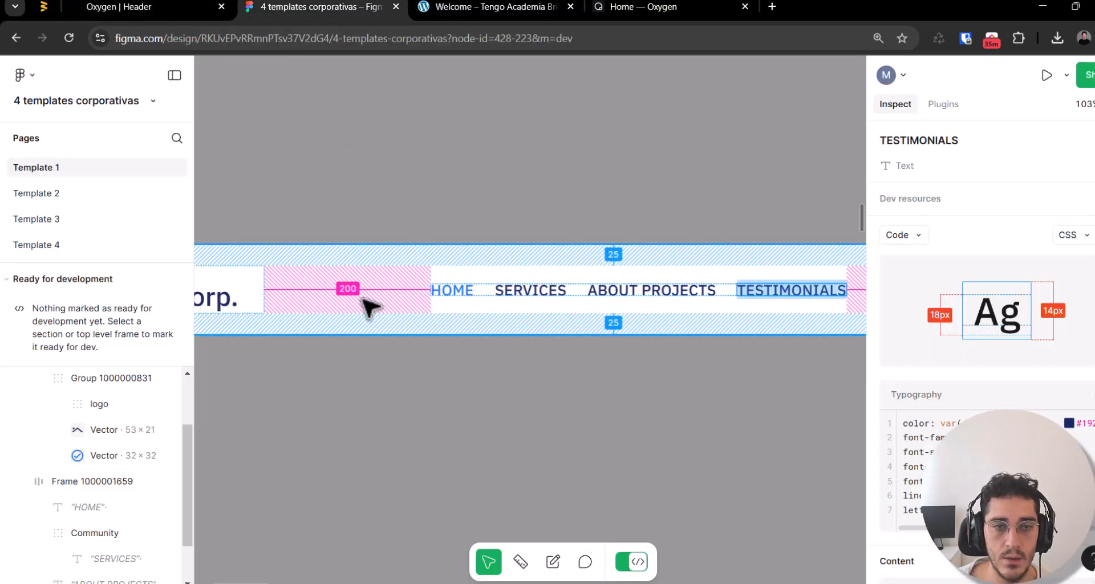
key("ctrl+shift+Tab")
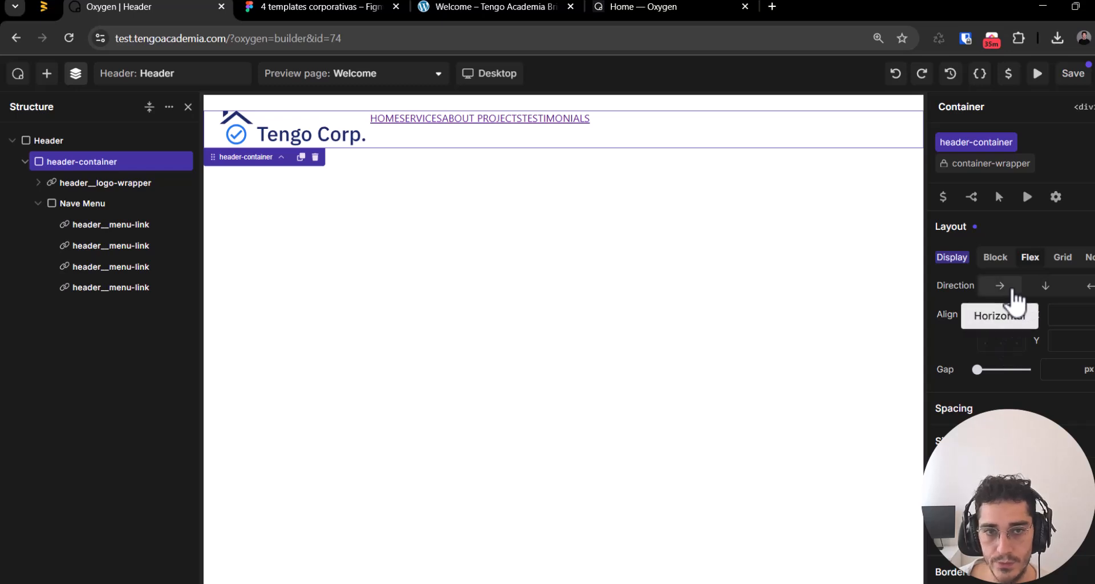
left_click(1013, 292)
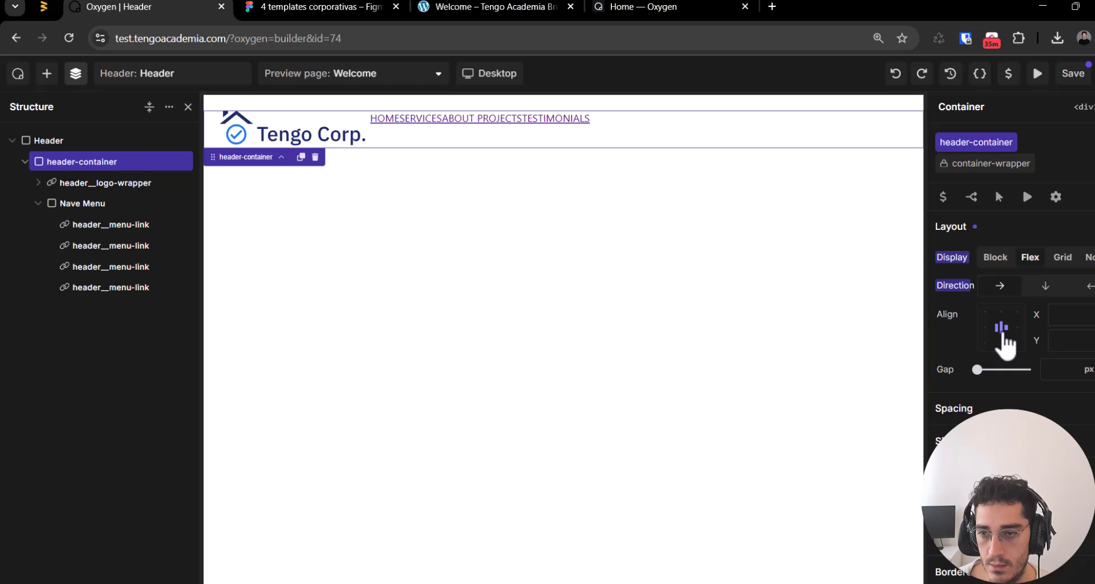
Step: Align the header-container's contents to Space Between on X and Center on Y after trying other alignments
left_click(1002, 332)
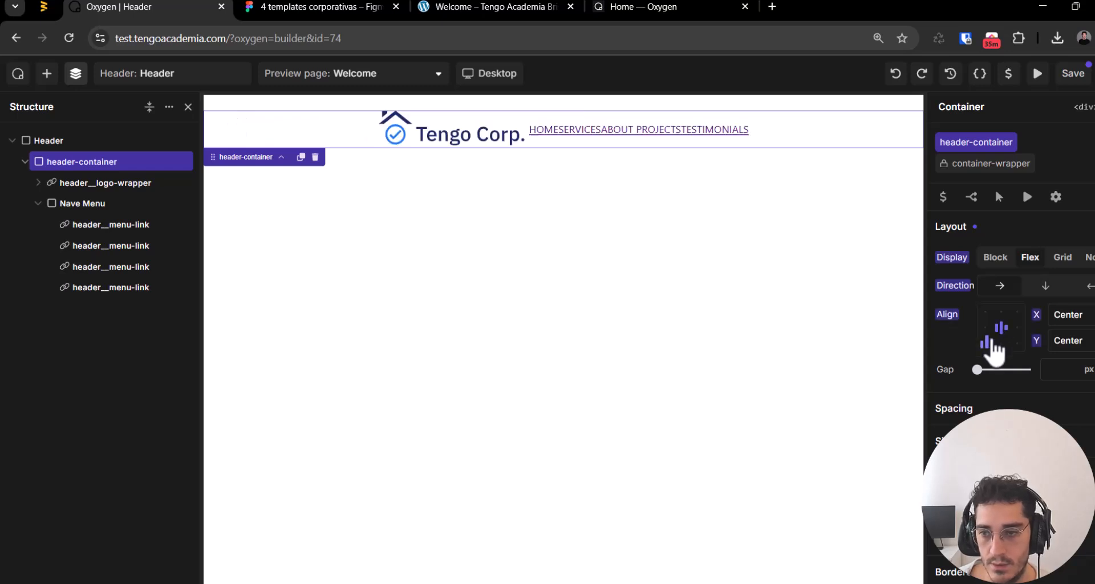
left_click(987, 330)
left_click(1013, 328)
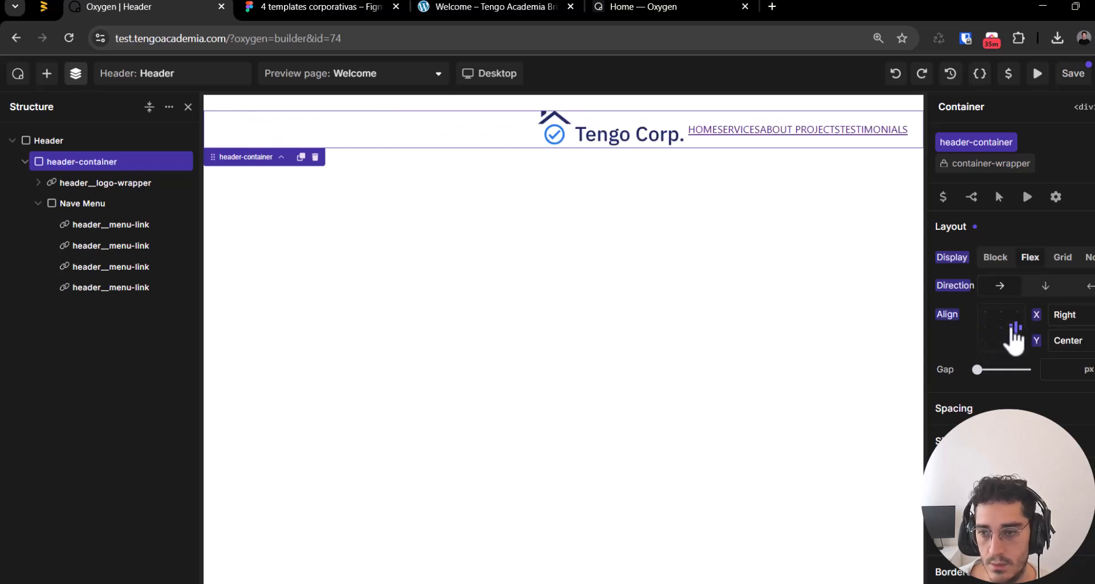
left_click(1001, 338)
left_click(1002, 334)
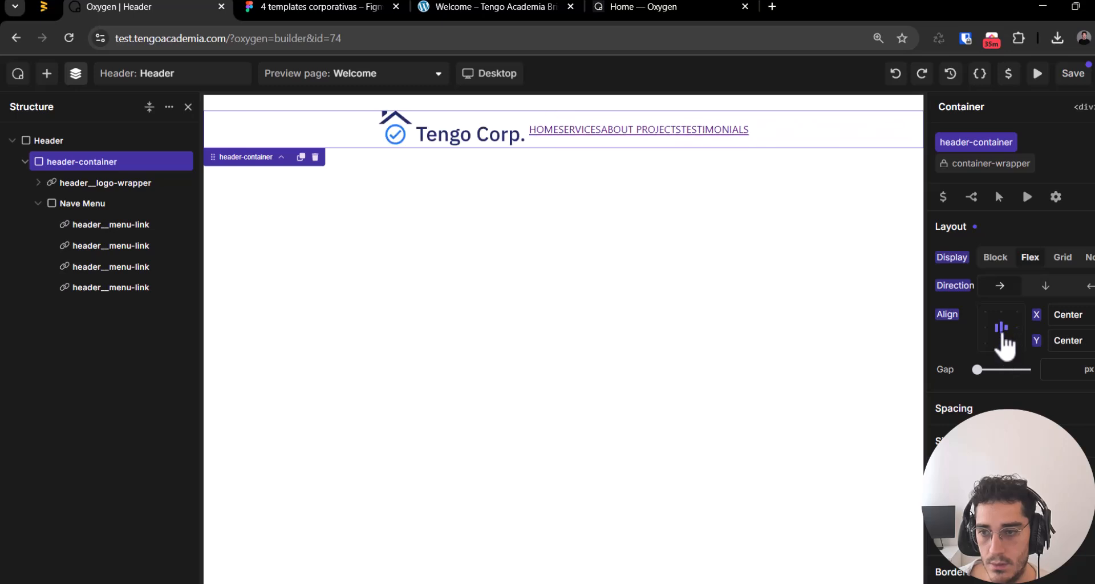
left_click(1086, 315)
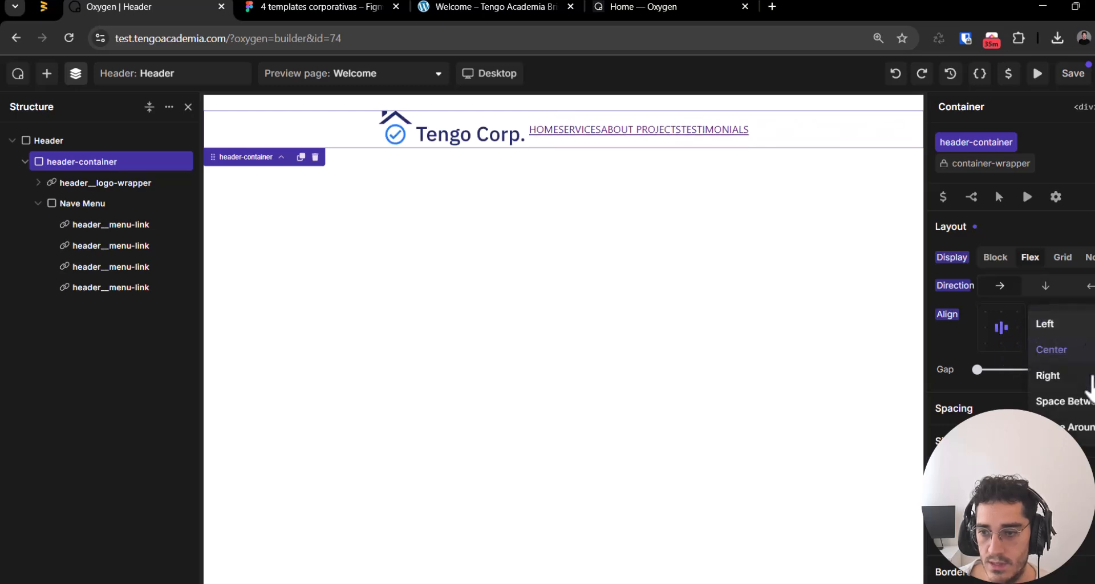
left_click(1072, 402)
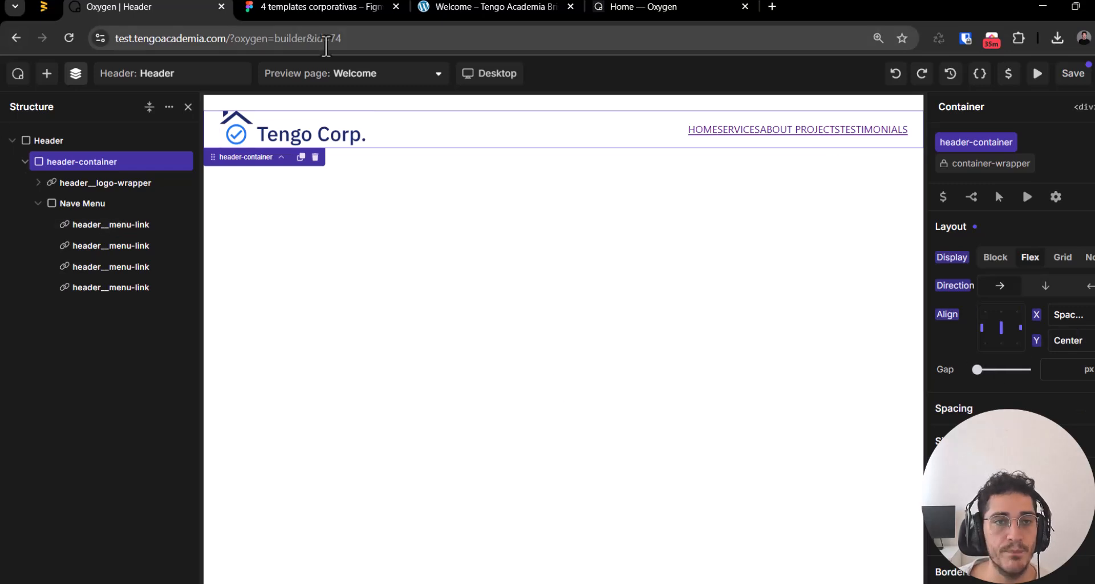
Step: Examine the part of the Figma header beyond the TESTIMONIALS link, collapsing the Nave Menu container in Oxygen's structure
left_click(330, 7)
left_click(174, 8)
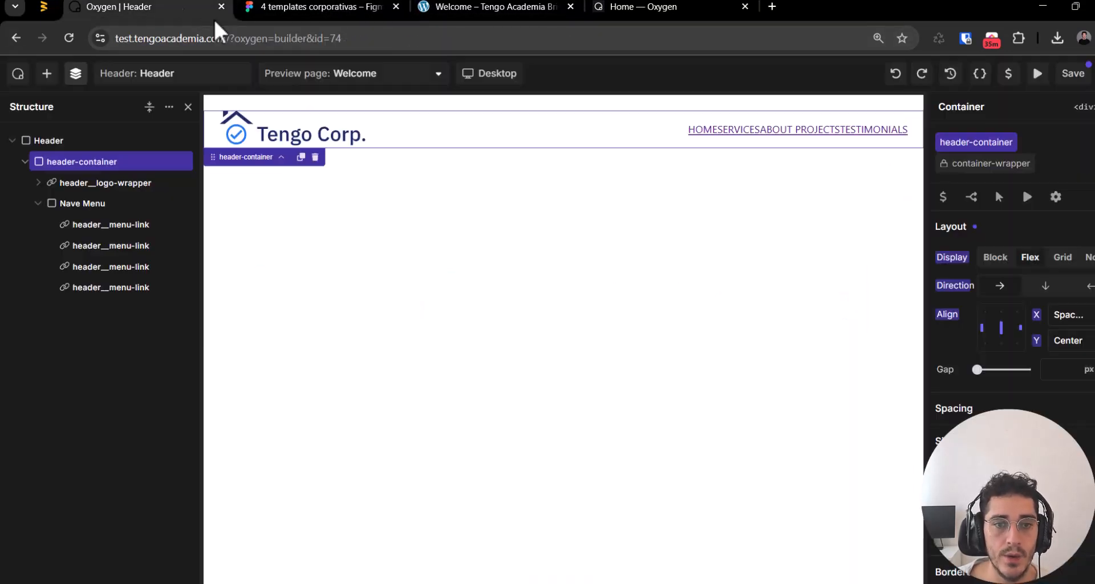
left_click(51, 203)
left_click(38, 203)
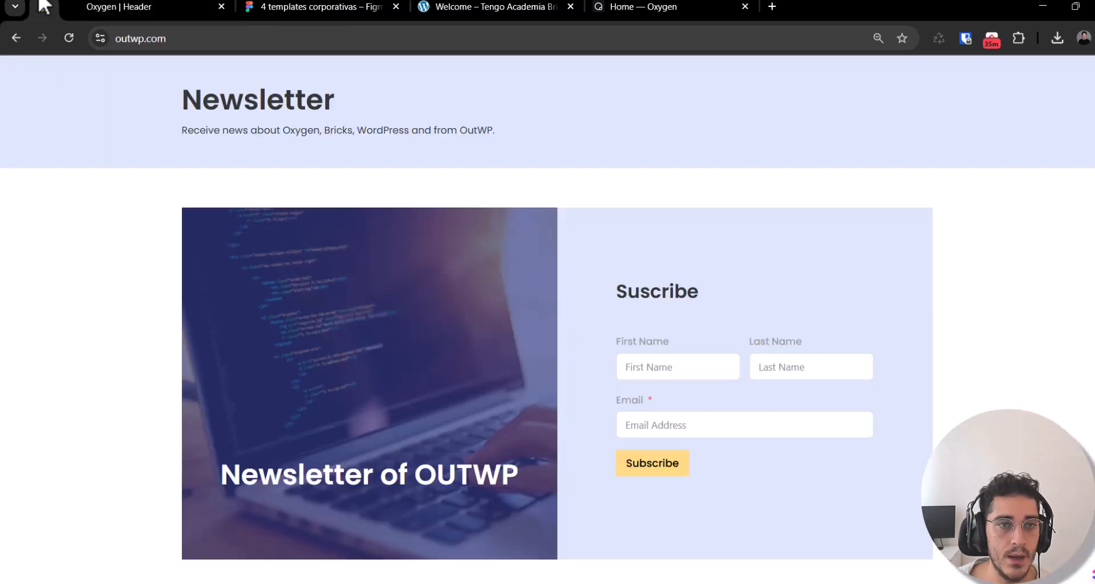
left_click(443, 7)
left_click(325, 8)
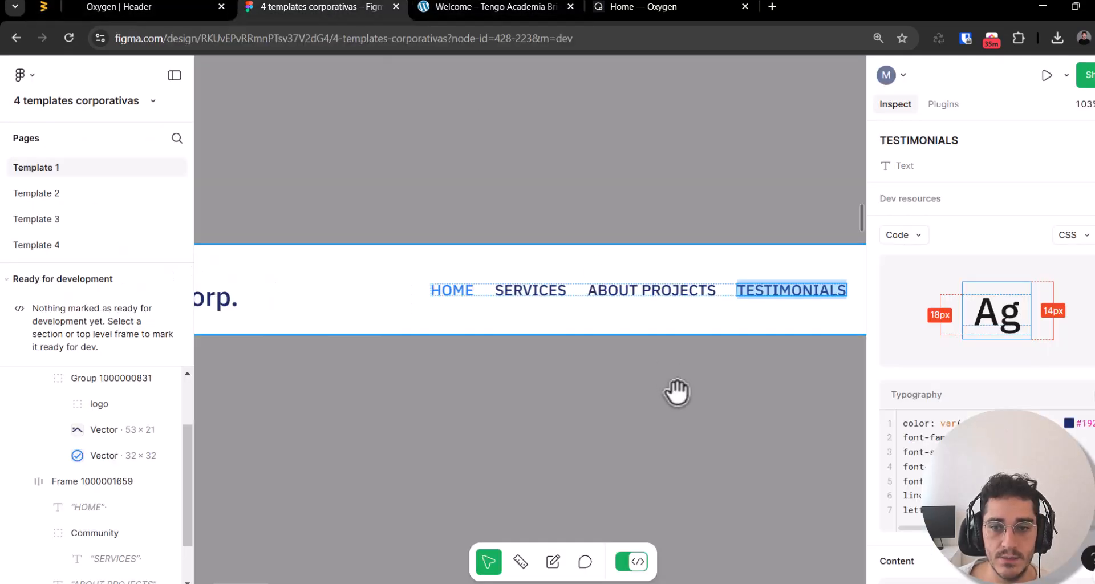
scroll(676, 392, "right", 5)
left_click_drag(700, 392, 685, 393)
left_click(151, 7)
left_click(146, 274)
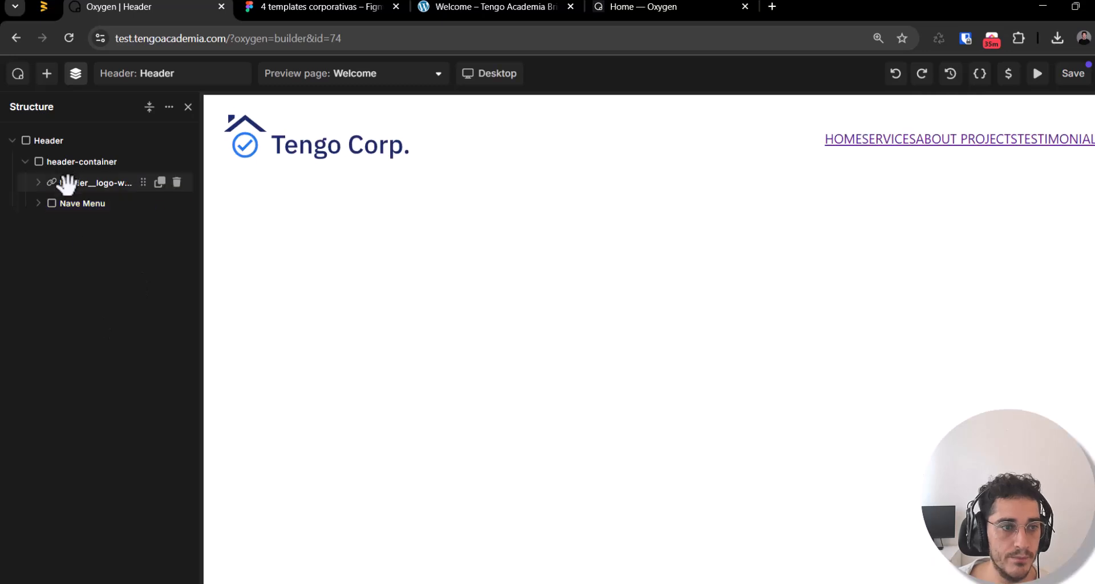
Step: Add a text link inside header-container, after the navigation menu
left_click(68, 162)
left_click(46, 73)
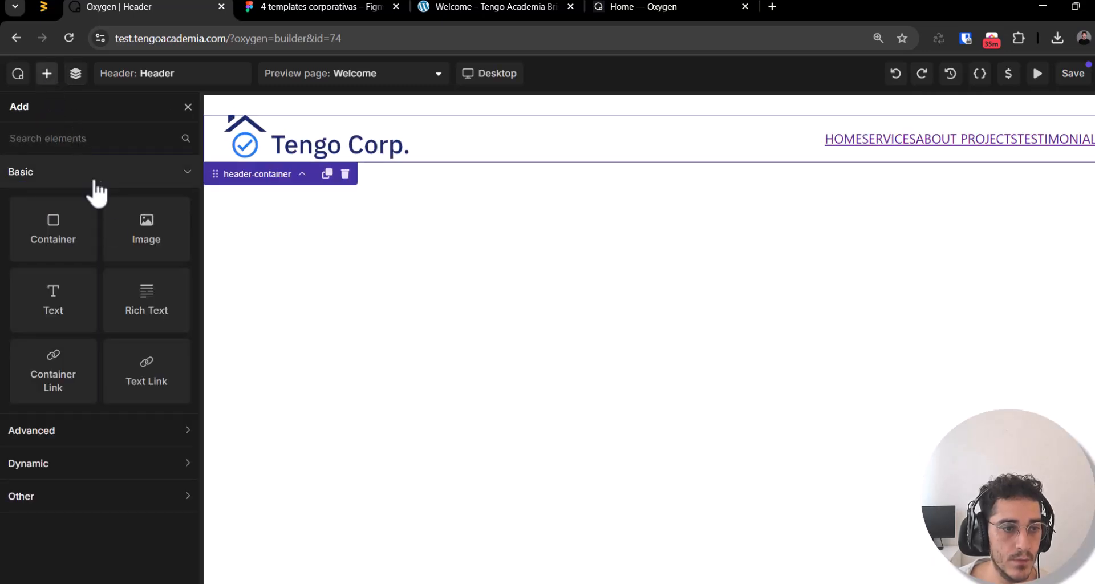
left_click(146, 382)
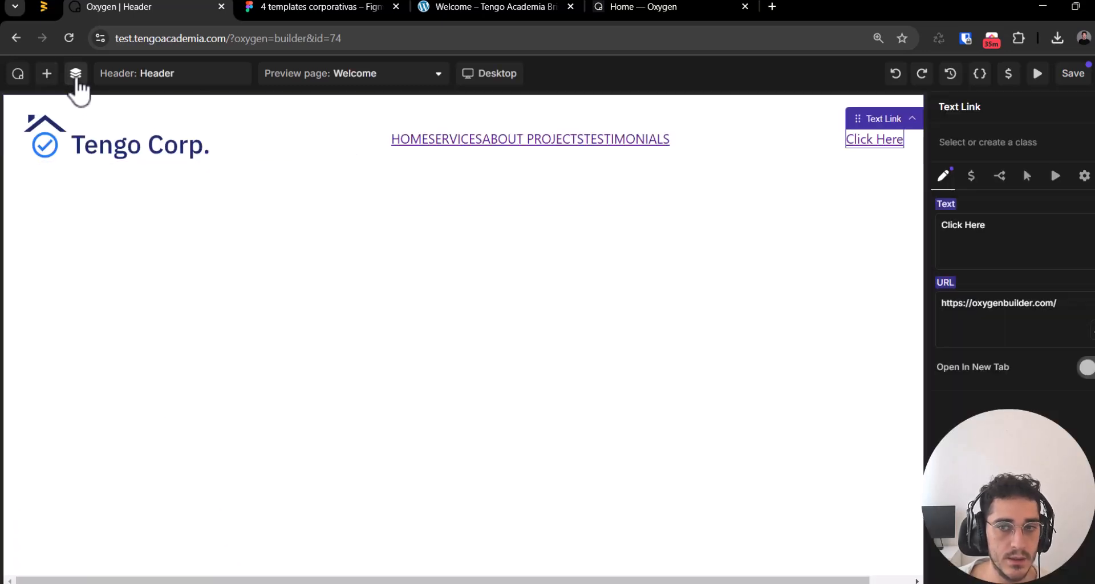
Step: Save the header and preview it without the builder interface
left_click(75, 74)
left_click(77, 79)
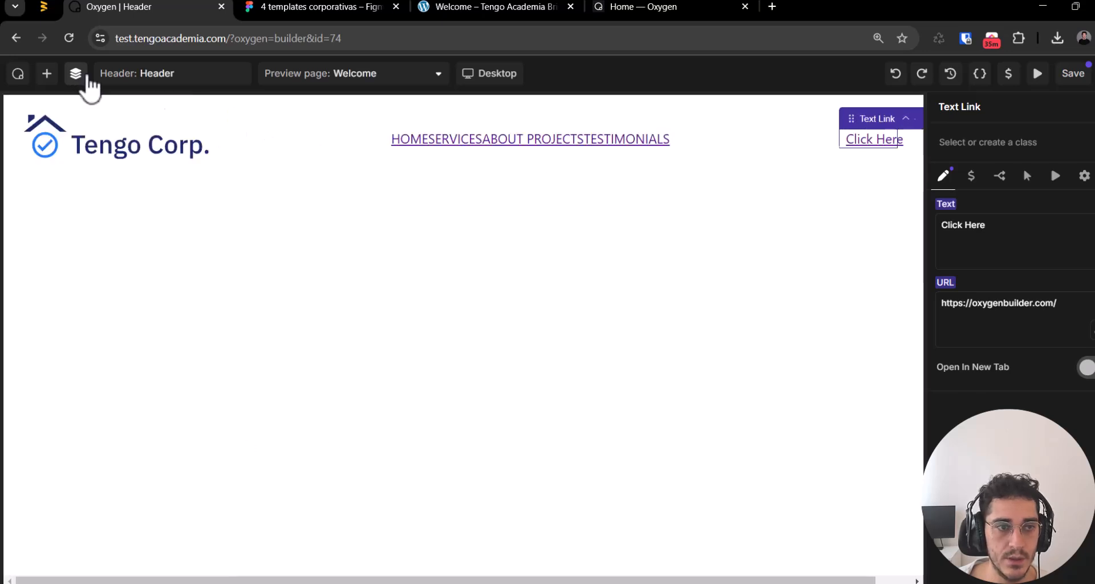
left_click(1073, 73)
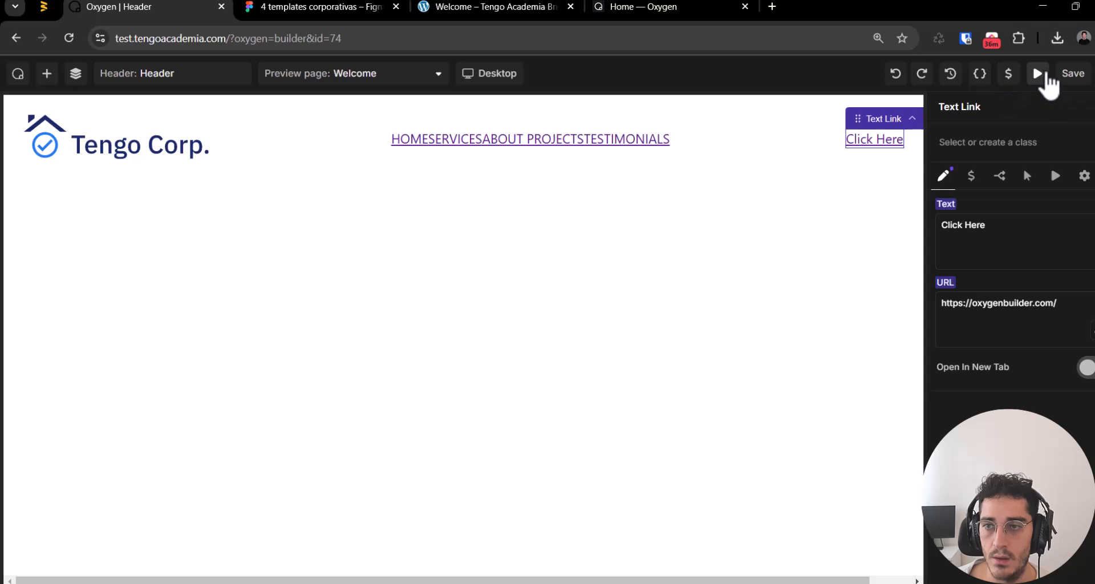
left_click(1044, 78)
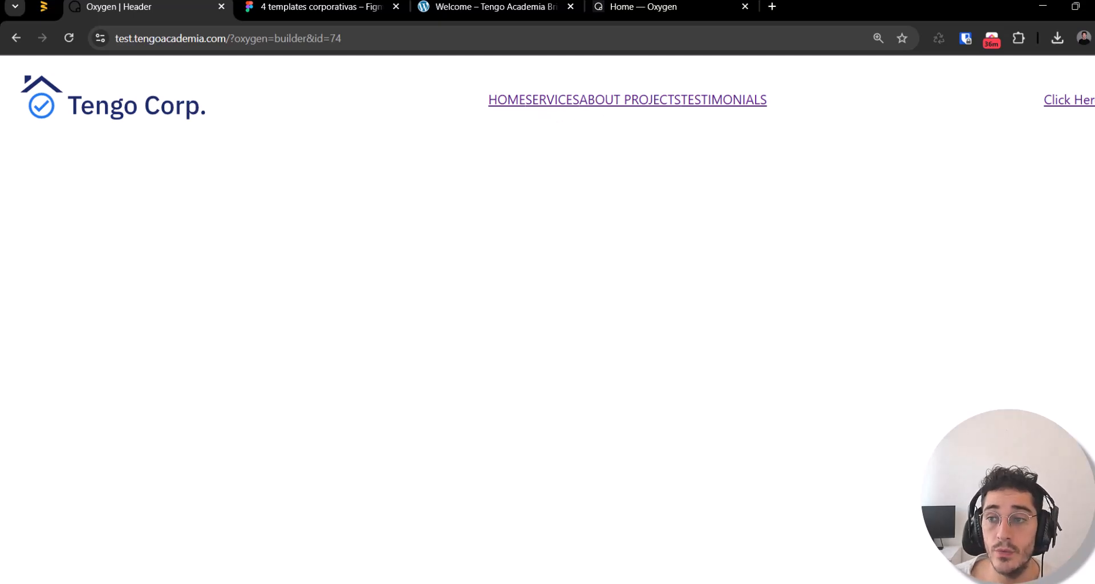
left_click(1093, 58)
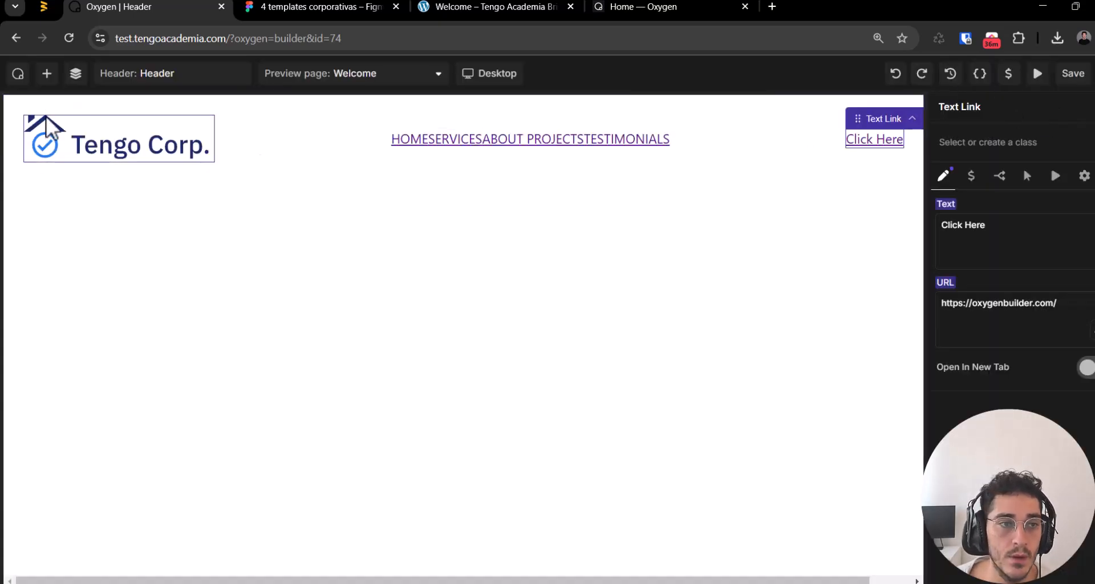
Step: Rename the Nave Menu container to Nav Menu and save the header
left_click(76, 73)
left_click(63, 204)
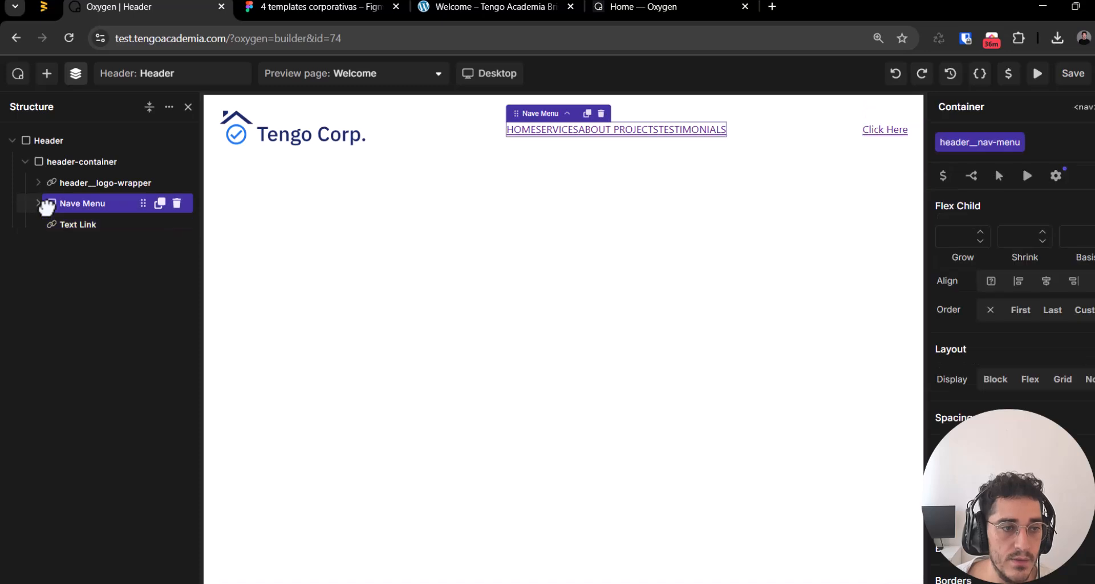
left_click(37, 203)
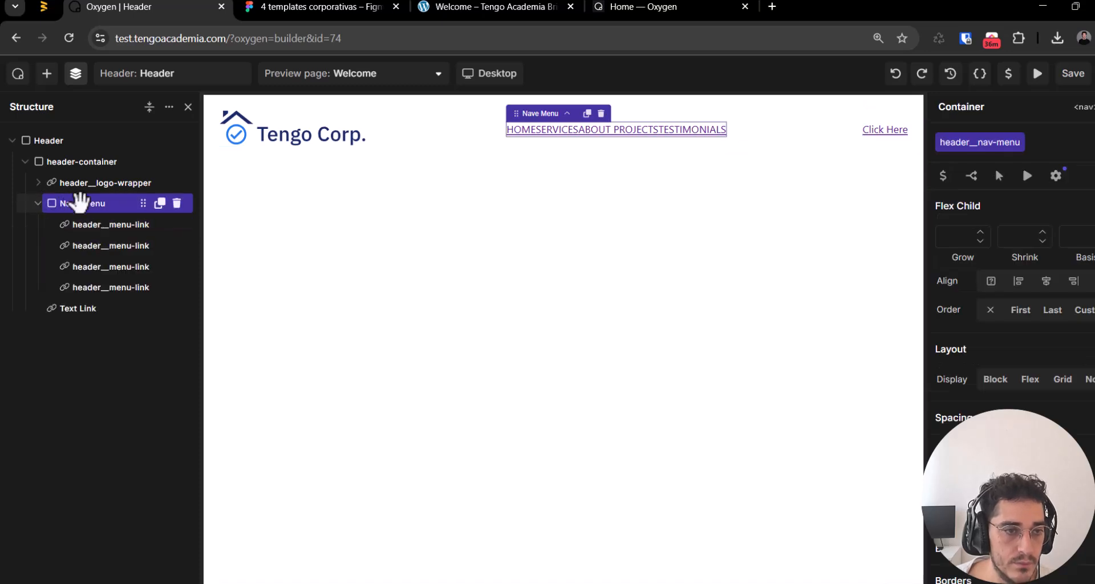
double_click(80, 203)
key("Delete")
key("Return")
key("ctrl+s")
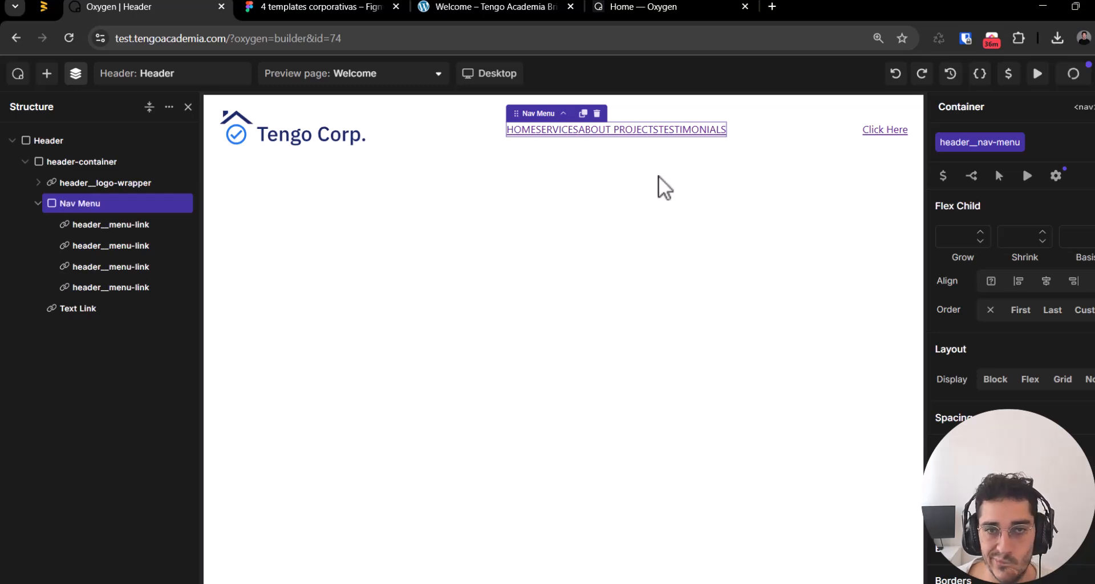
Step: Check the Figma menu links and inspect the Features menu item on the oxygenbuilder.com site with the browser's developer tools
key("ctrl+Tab")
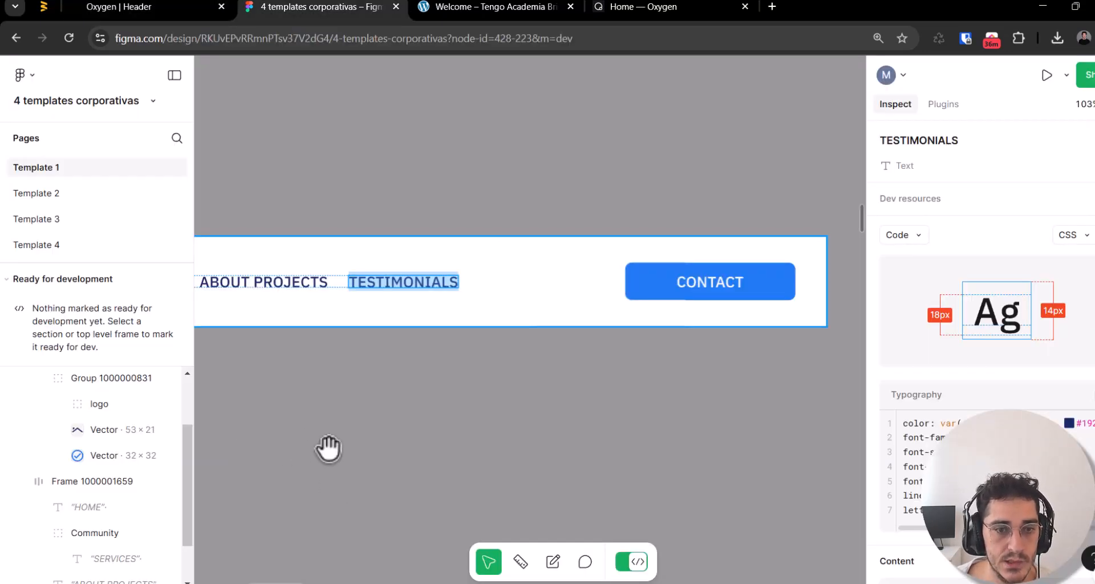
left_click_drag(298, 367, 528, 372)
left_click(381, 291)
left_click(670, 9)
right_click(307, 212)
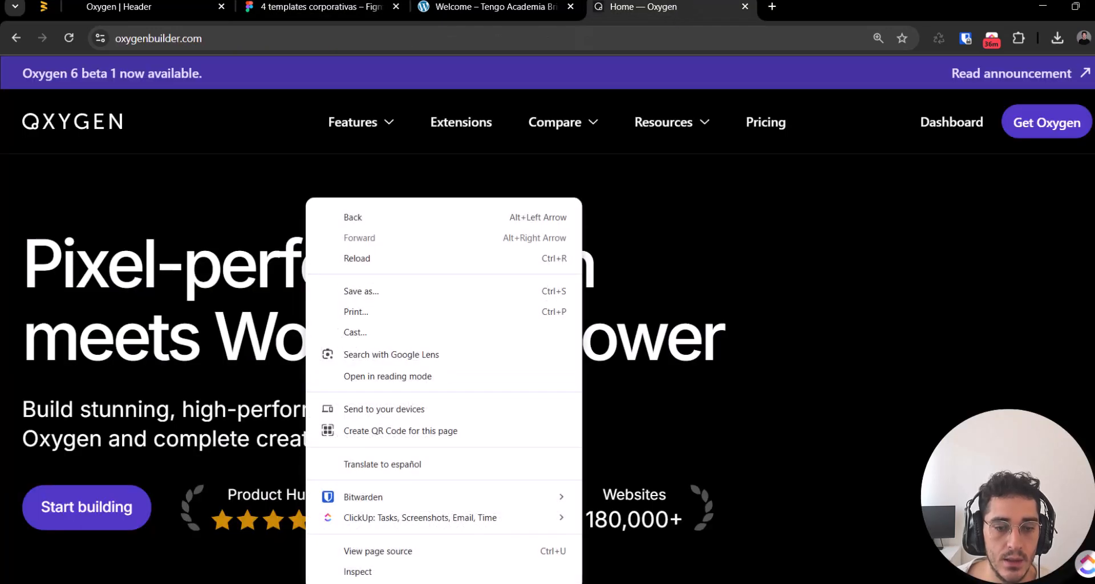
left_click(330, 570)
left_click(14, 290)
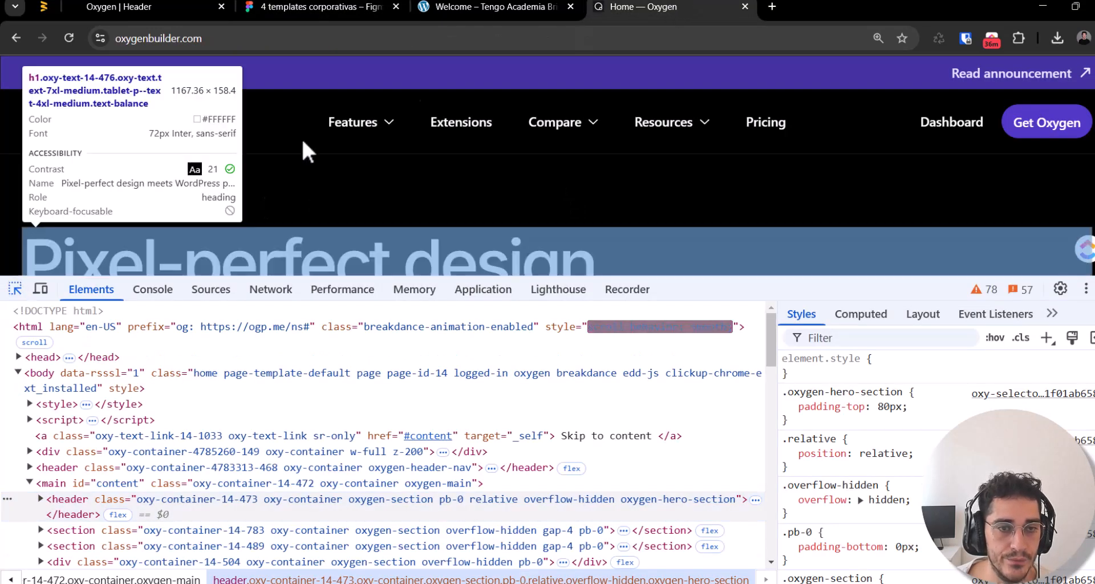
left_click(345, 123)
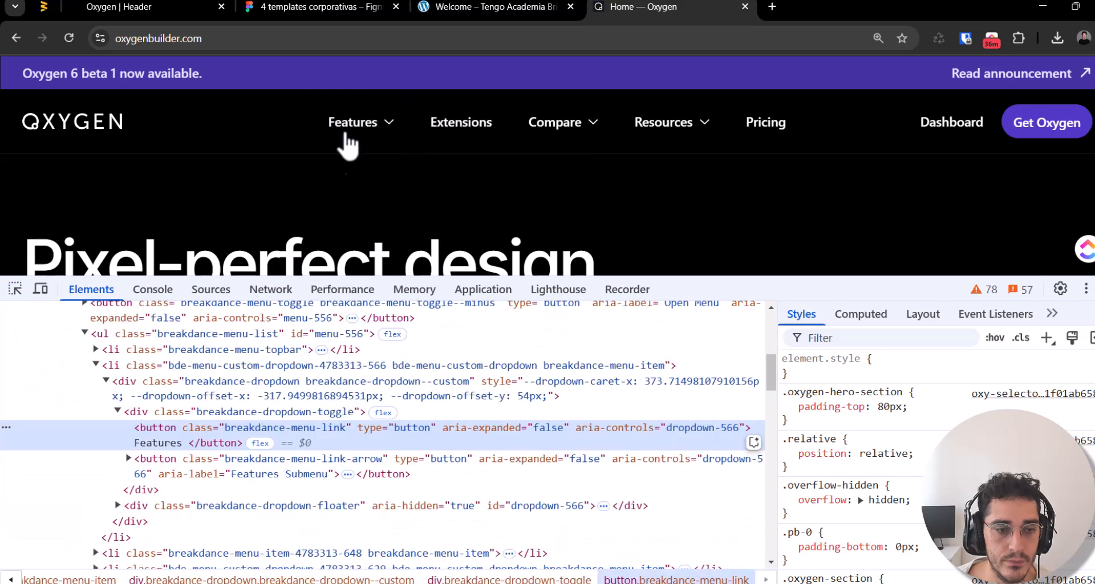
Step: Examine the list markup surrounding the site's main menu items and return to Nav Menu in the Oxygen header tab
left_click(118, 409)
left_click(100, 367)
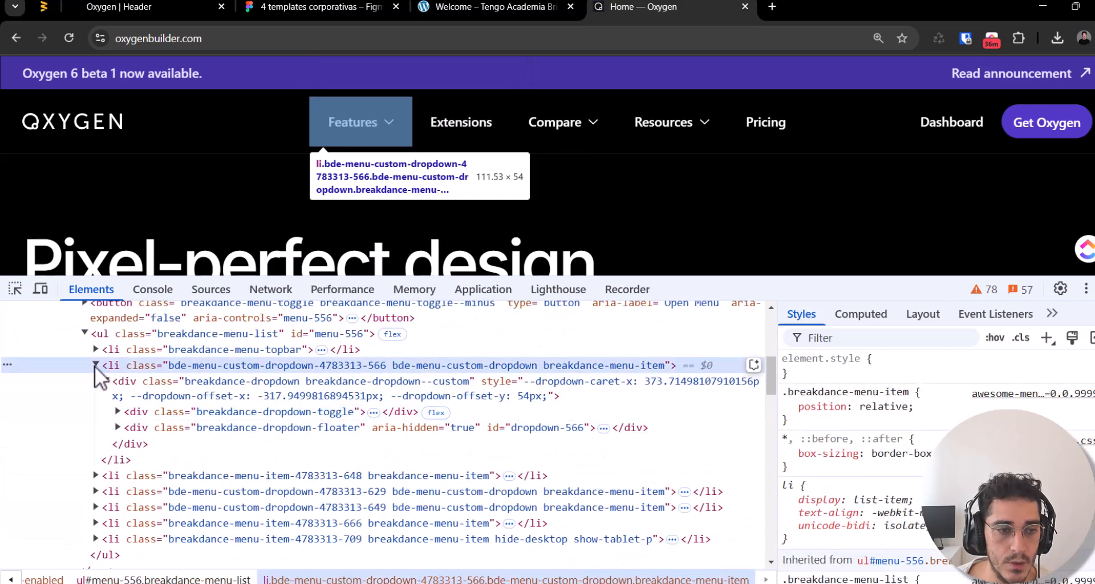
left_click(95, 365)
left_click(132, 334)
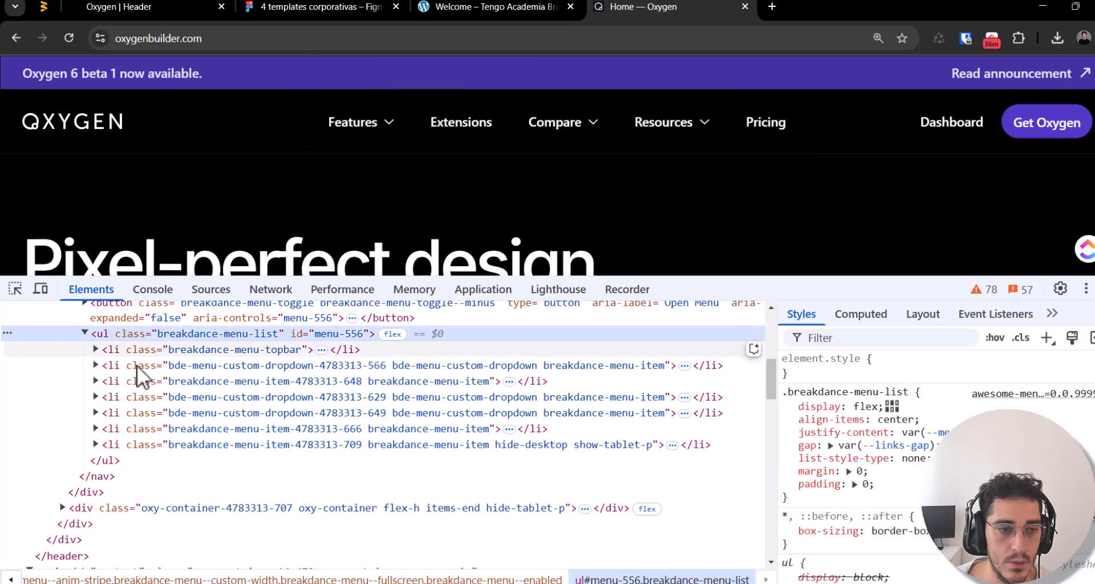
scroll(143, 428, "up", 3)
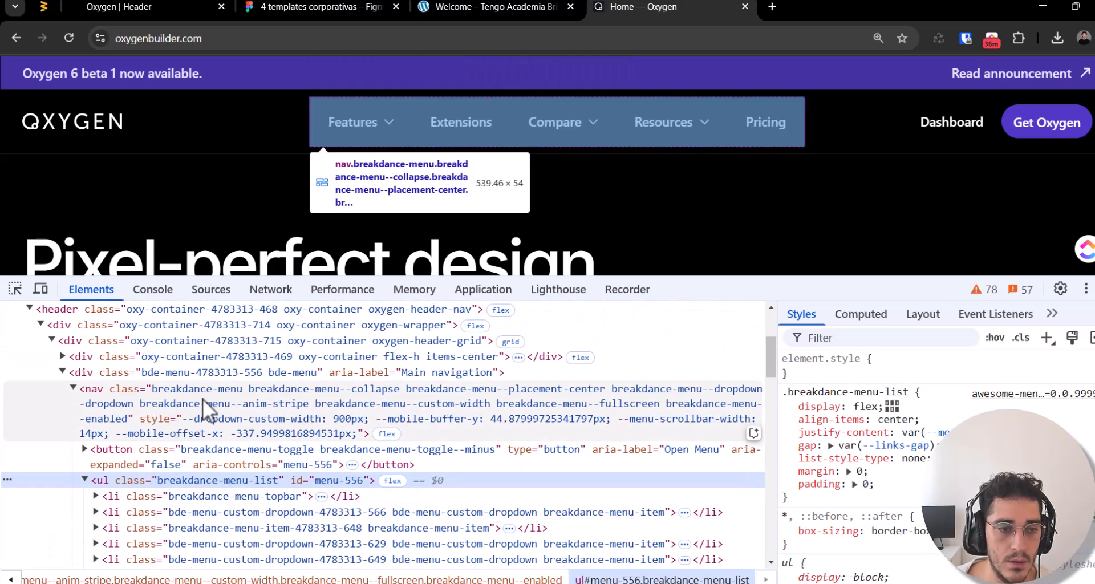
left_click(203, 399)
left_click(171, 480)
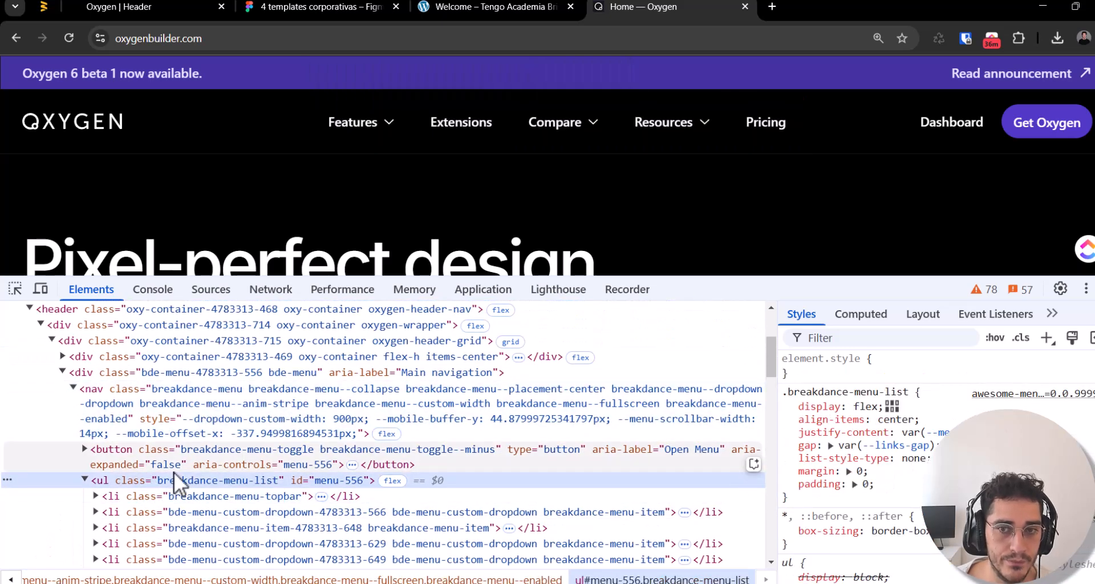
left_click(268, 8)
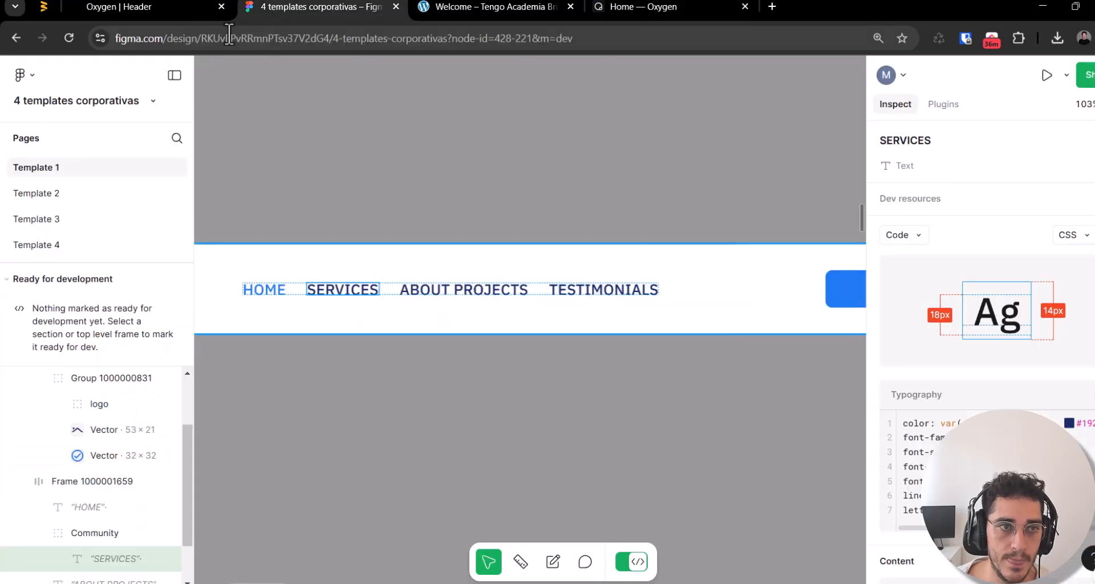
left_click(119, 7)
left_click(85, 207)
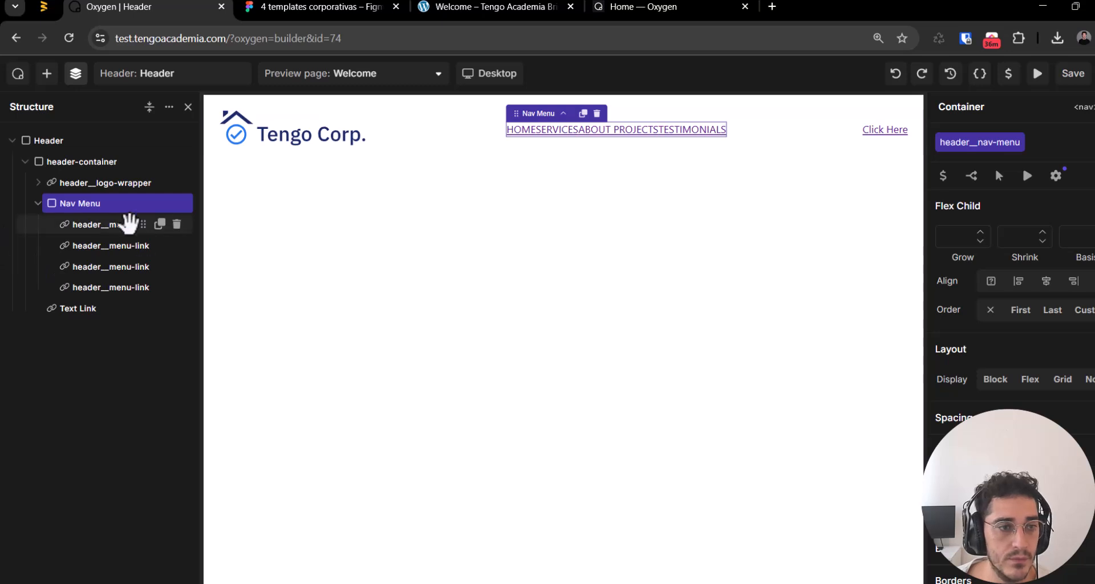
left_click(90, 225)
right_click(90, 228)
left_click(73, 425)
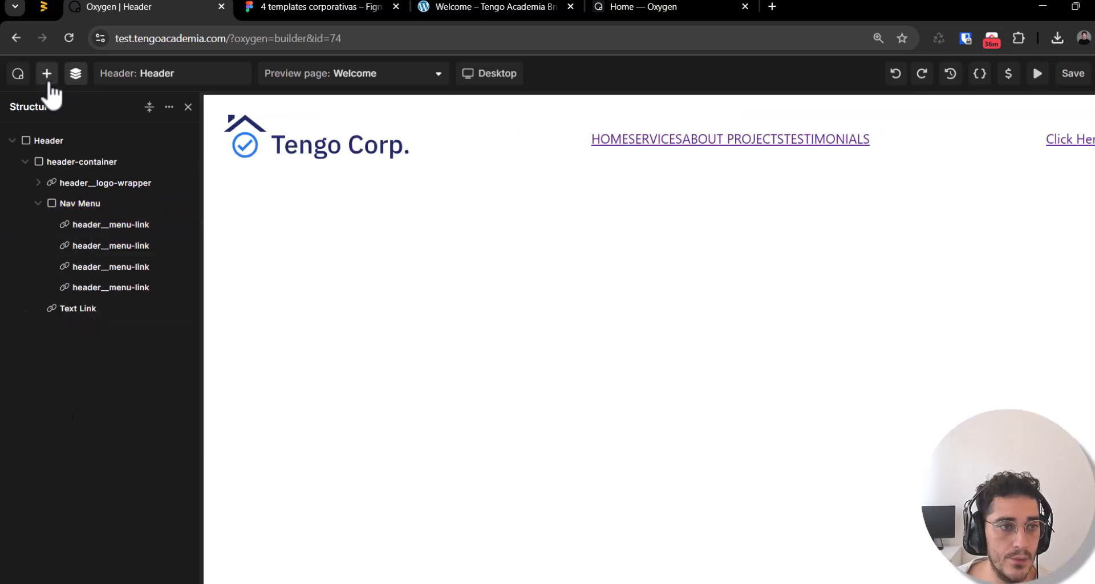
left_click(47, 73)
left_click(76, 73)
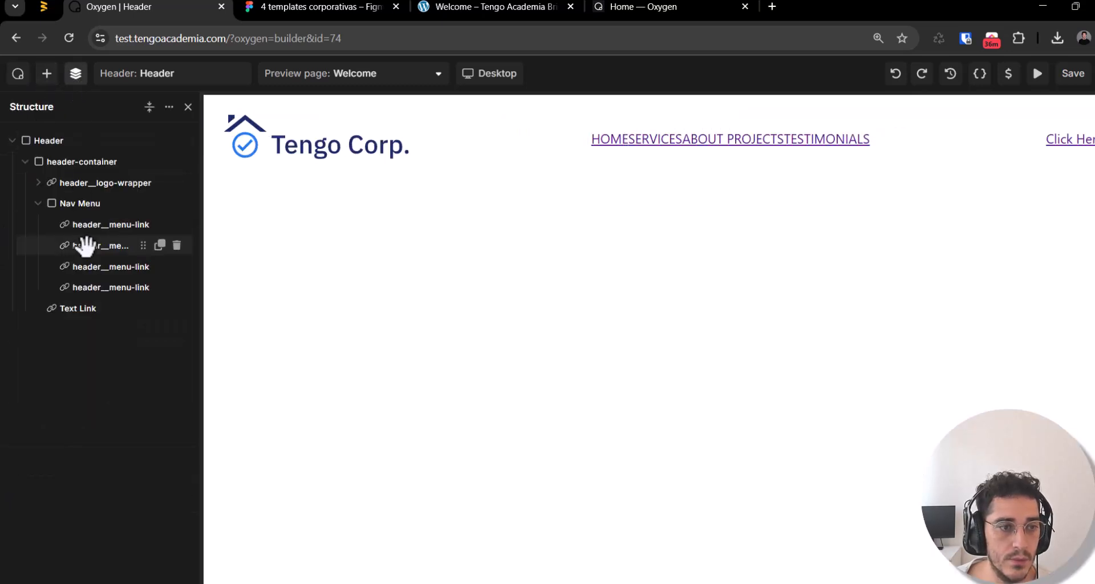
left_click(91, 244)
left_click(91, 226)
right_click(90, 227)
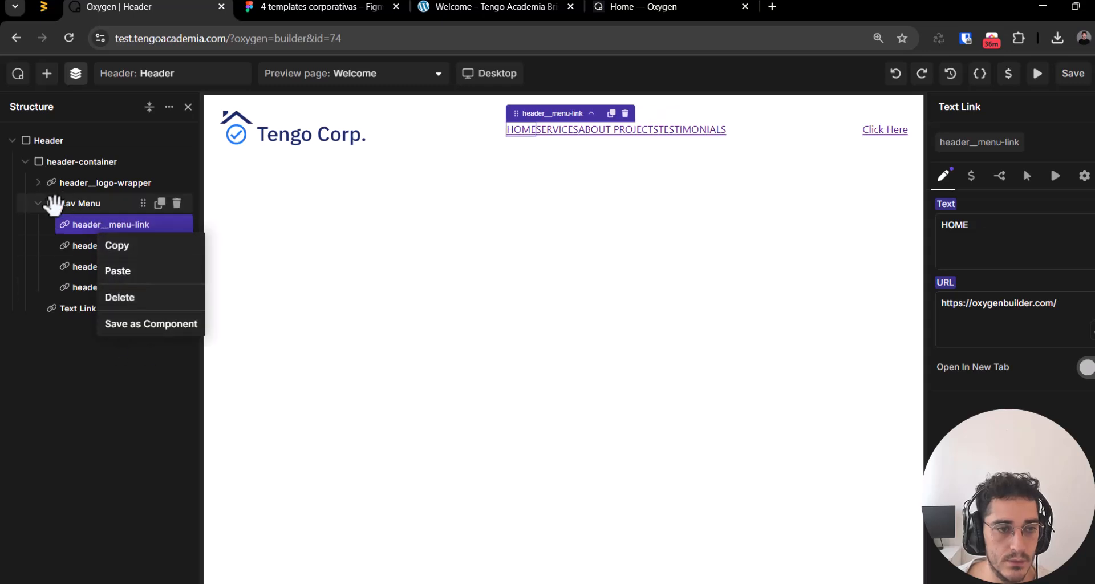
Step: Add a container inside Nav Menu and rename it UL
left_click(74, 204)
left_click(48, 79)
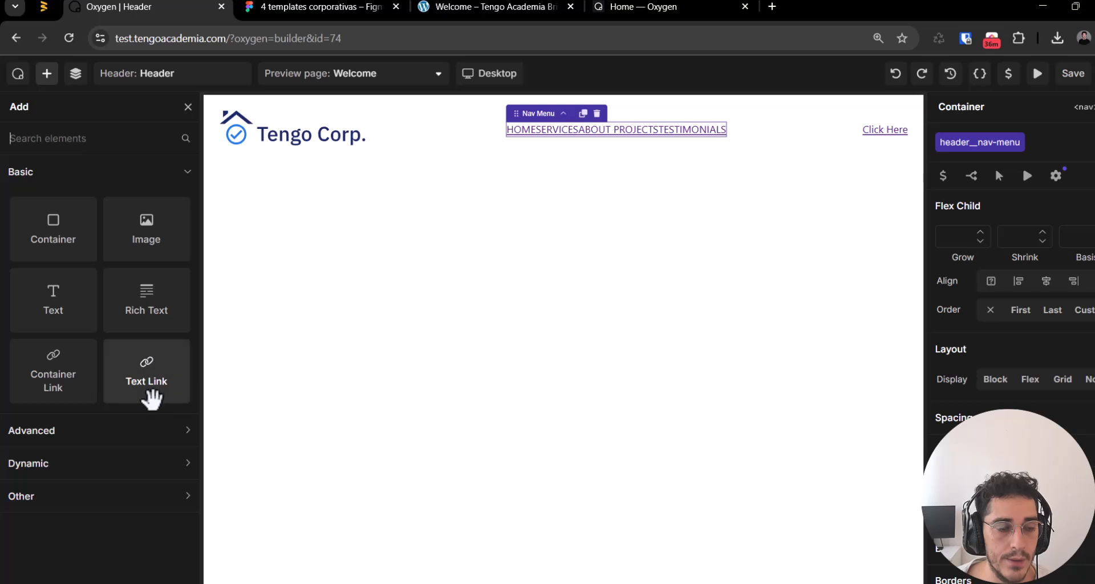
left_click(52, 228)
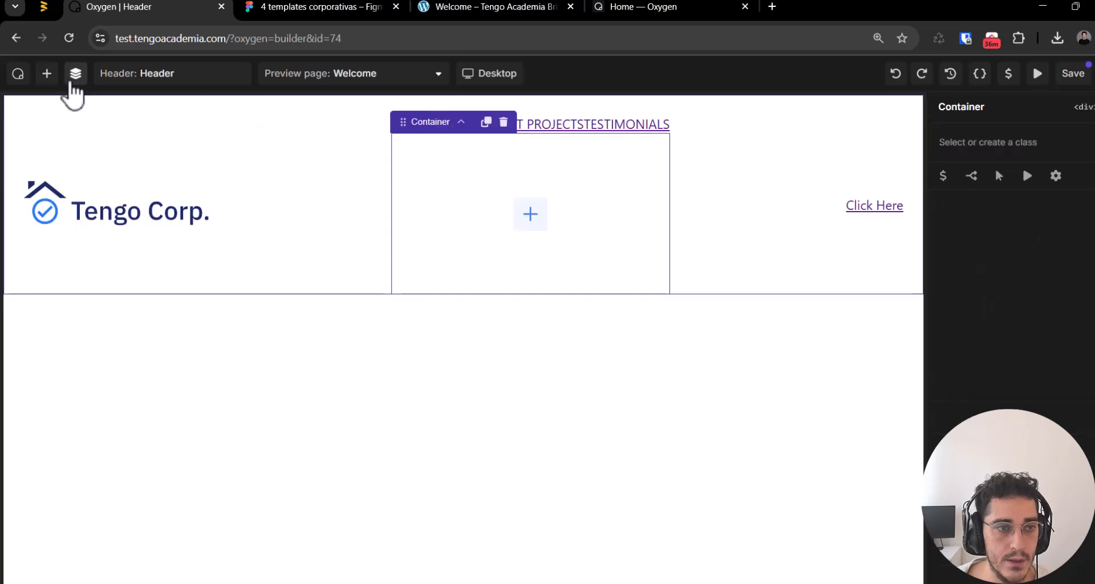
left_click(76, 74)
double_click(100, 310)
type("UL")
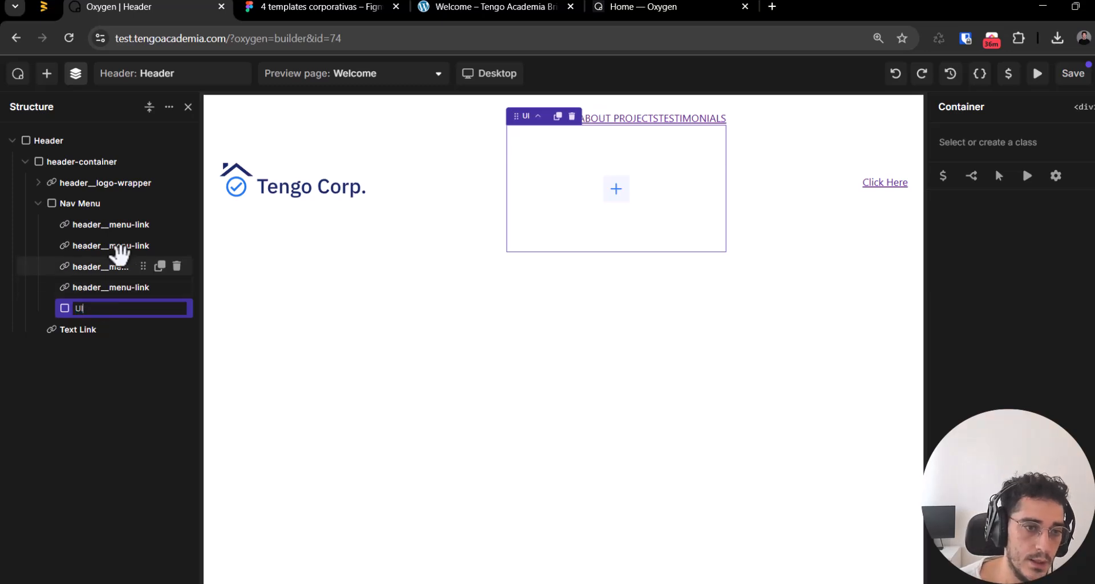
key("Return")
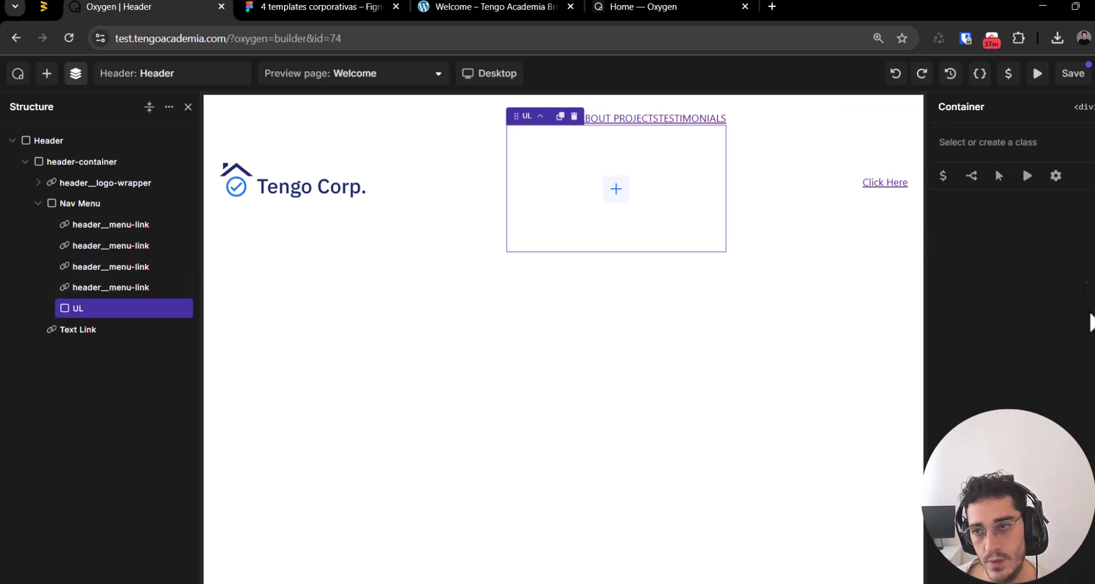
Step: Set the UL container's HTML tag to ul
left_click(1084, 107)
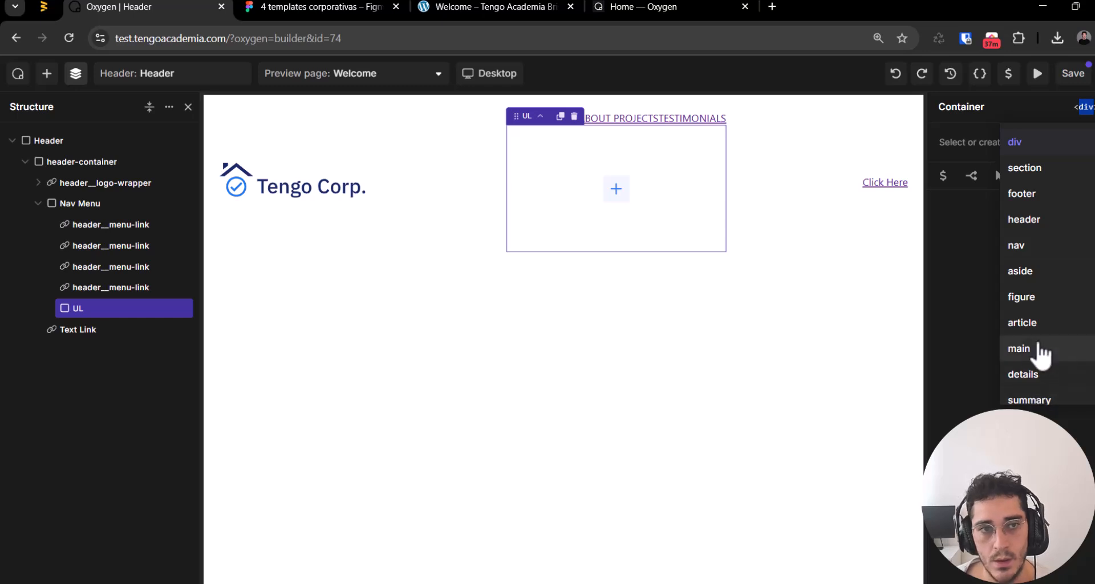
scroll(1053, 263, "down", 2)
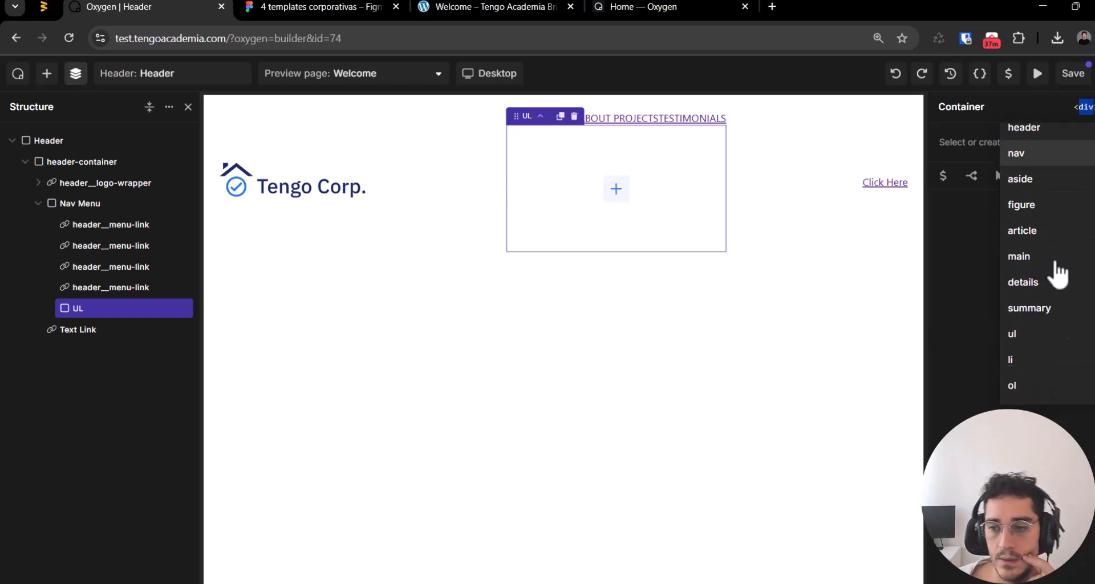
left_click(1027, 337)
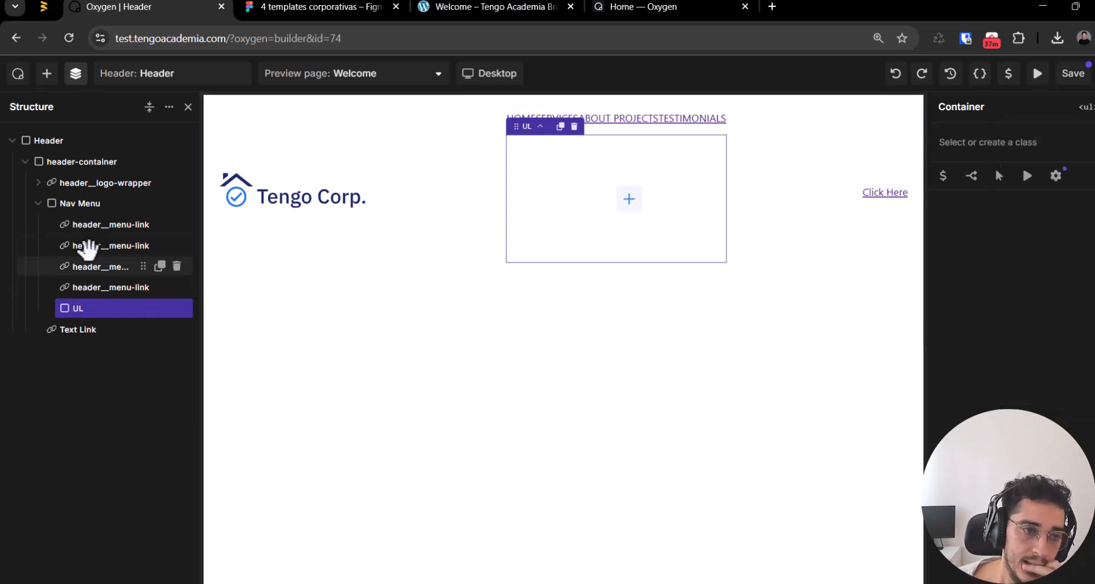
Step: Move the four header__menu-link text links into the UL container
left_click_drag(91, 286, 122, 325)
left_click_drag(100, 269, 102, 302)
mouse_move(102, 249)
left_mouse_down()
mouse_move(100, 286)
mouse_move(96, 268)
left_mouse_up()
left_click_drag(92, 224, 108, 271)
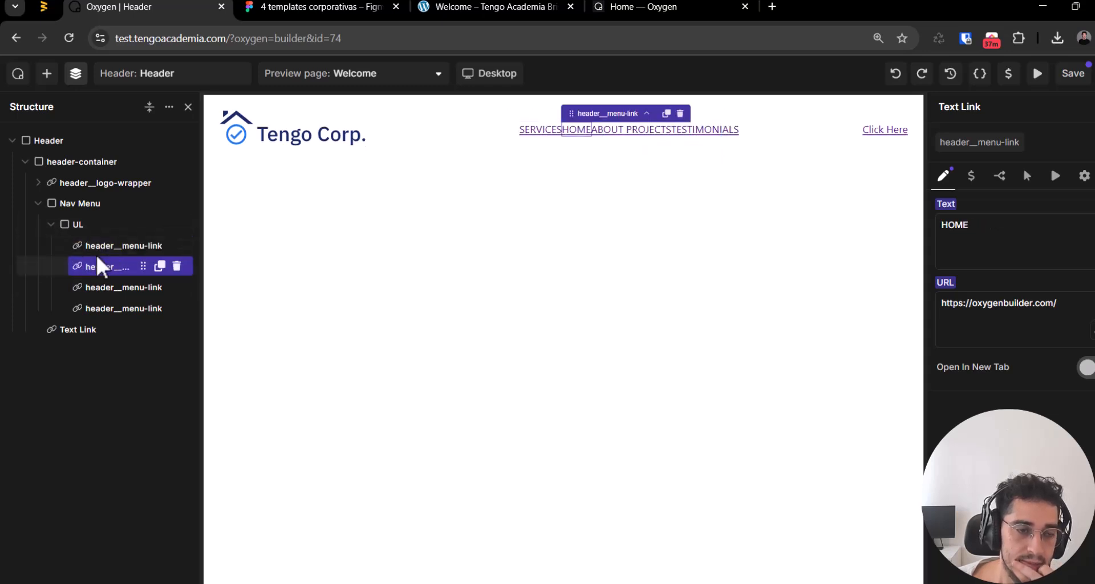
left_click(90, 231)
right_click(91, 251)
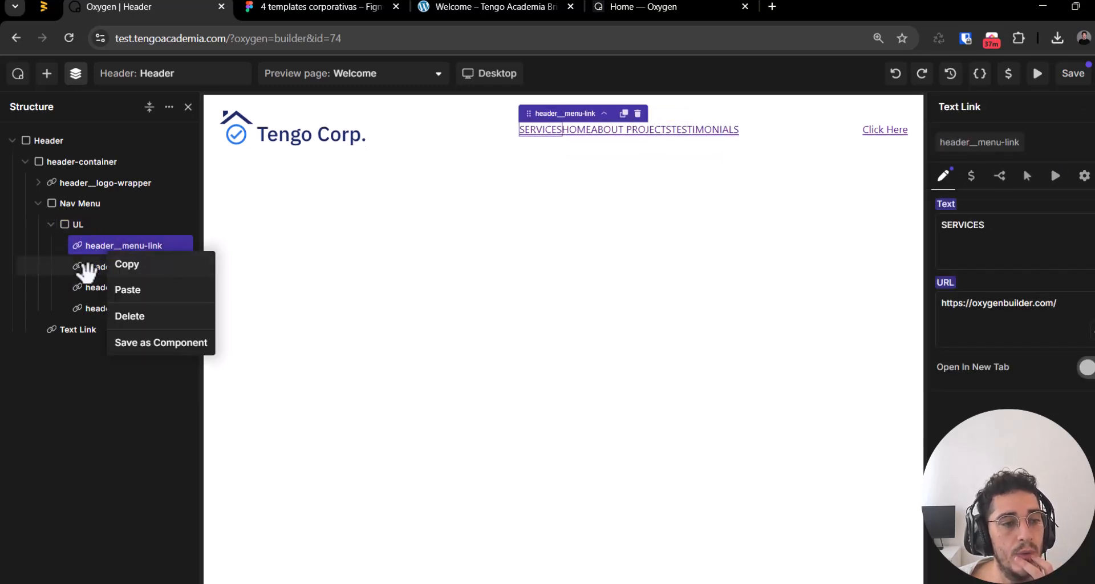
left_click(89, 267)
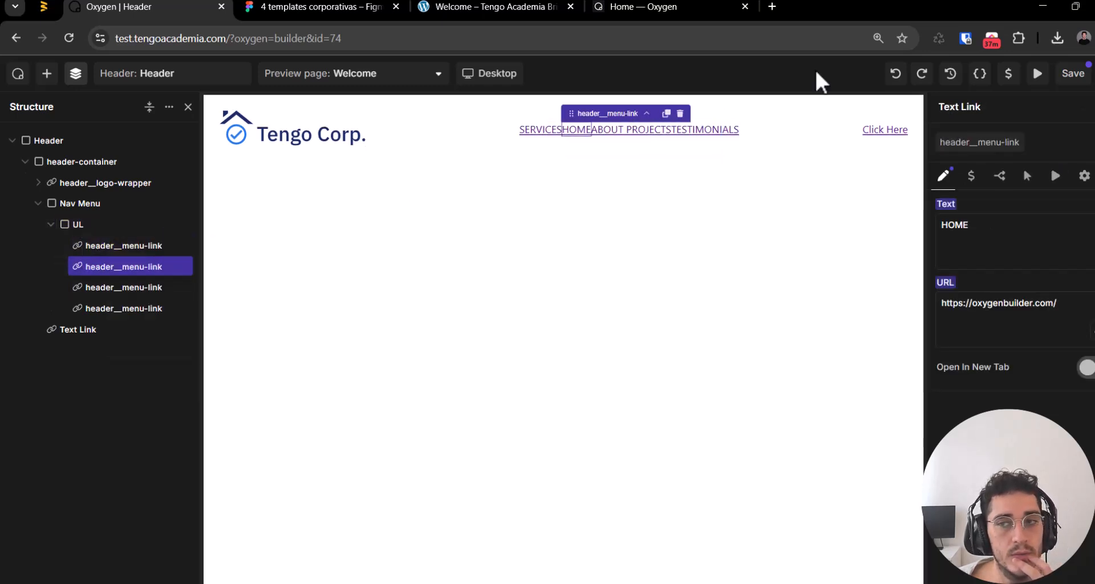
left_click(102, 224)
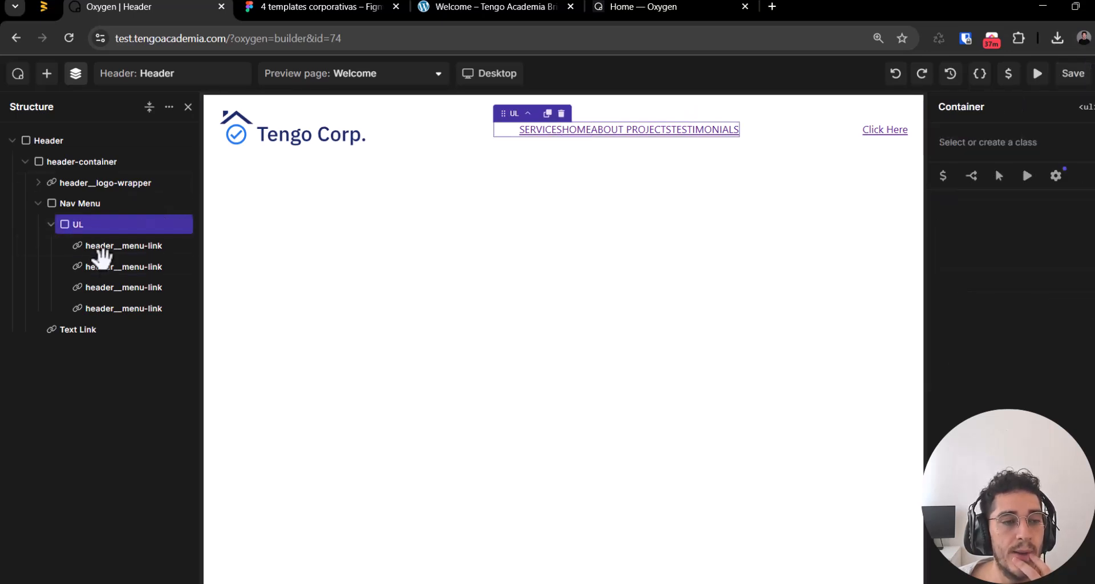
left_click(100, 246)
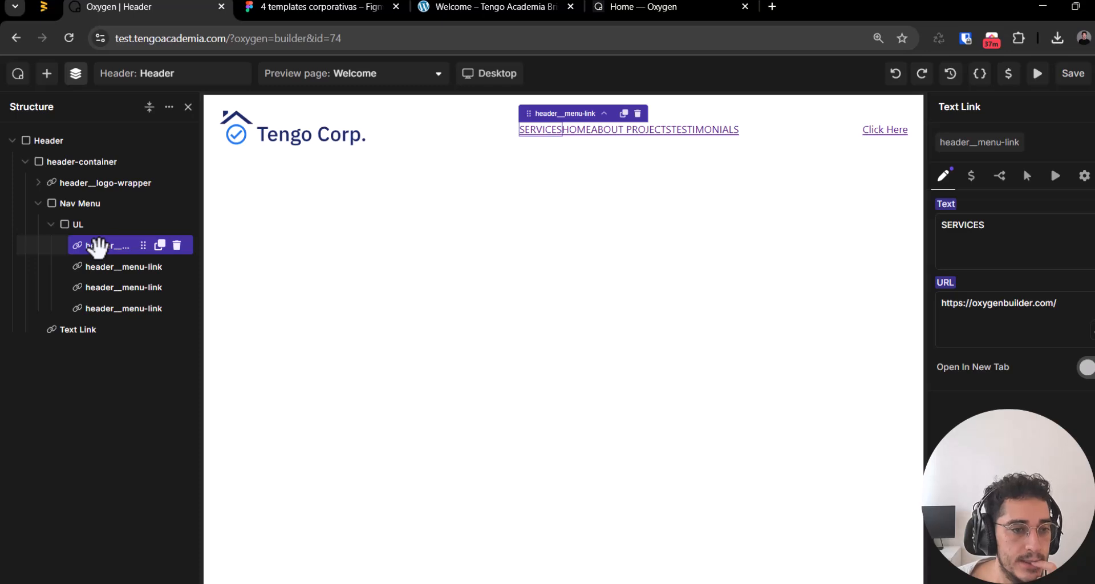
Step: Add a container inside the UL container and rename it li
left_click(95, 225)
left_click(48, 75)
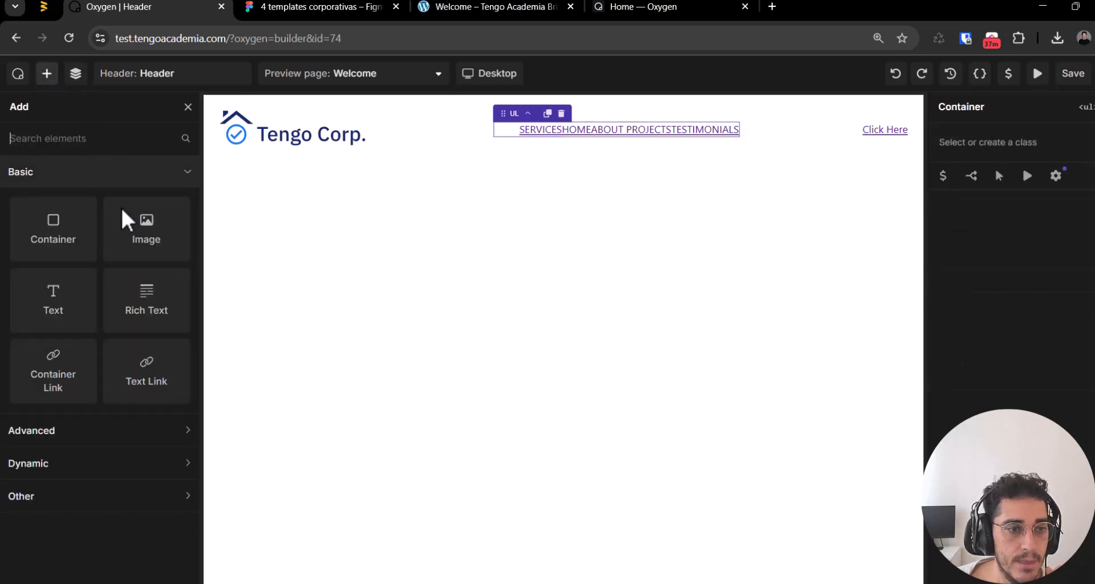
left_click(54, 231)
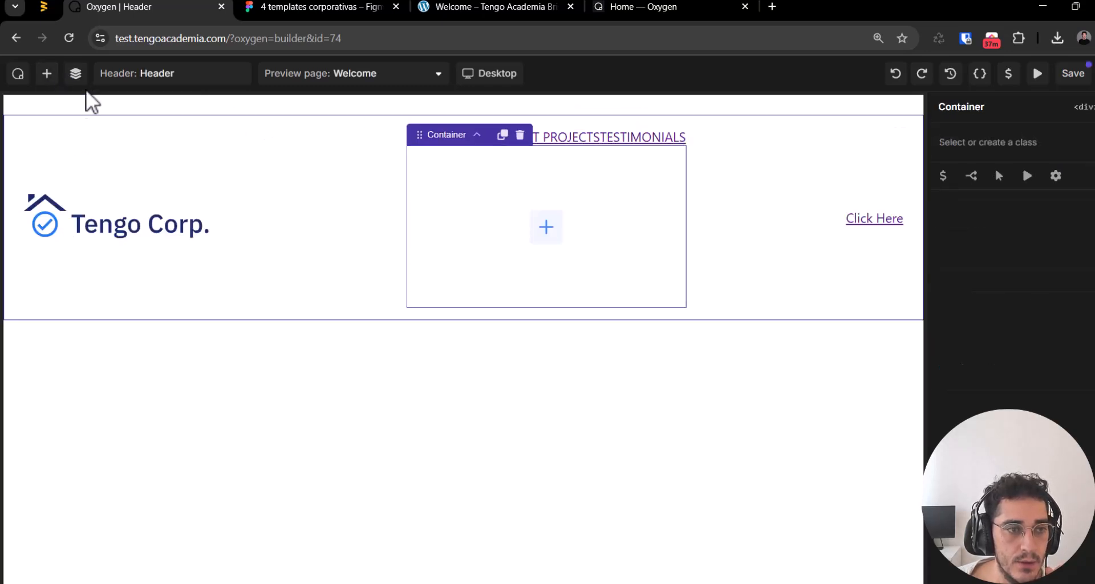
left_click(76, 73)
double_click(108, 329)
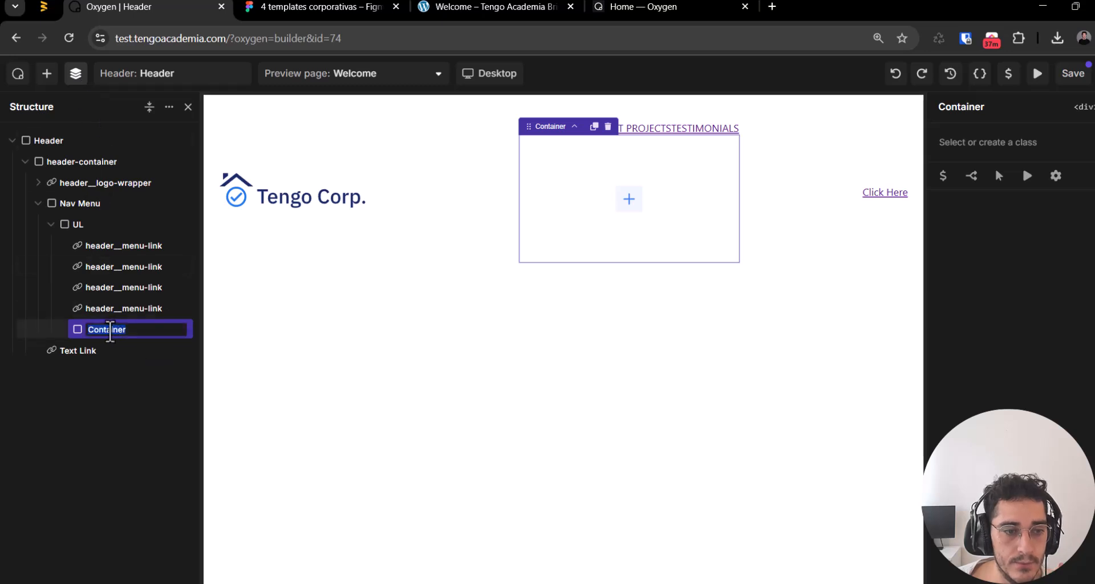
type("L")
key("BackSpace")
type("li")
key("Return")
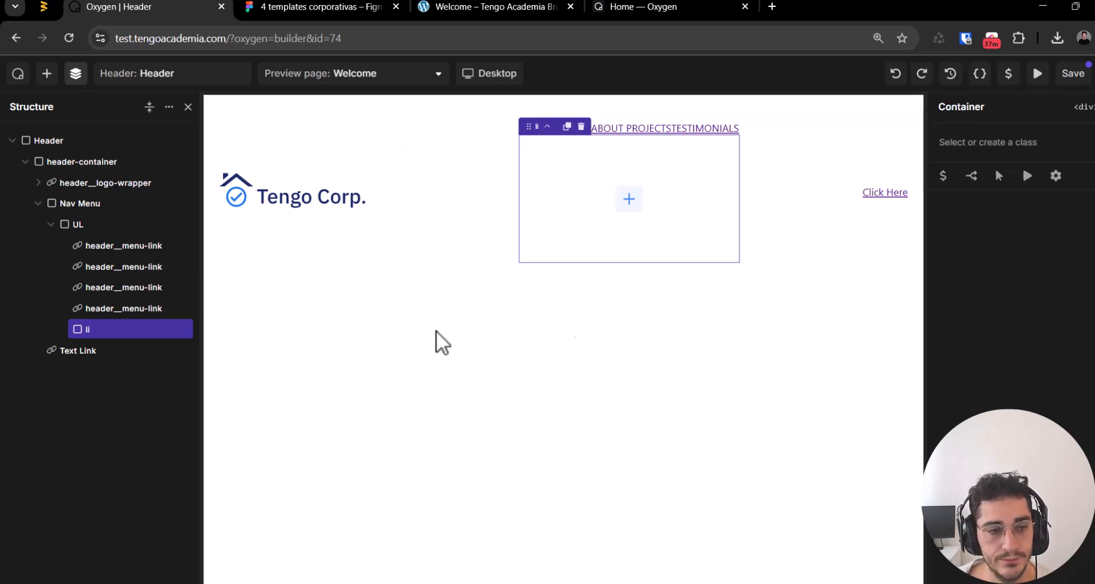
Step: Create the class header__li-wrapper and assign it to the li container
left_click(80, 224)
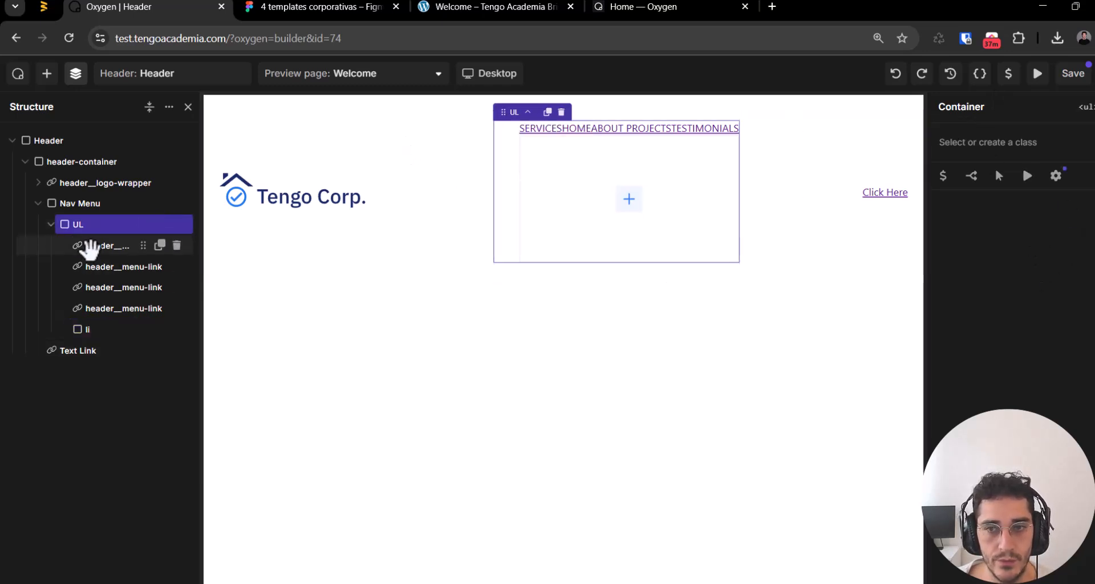
left_click(80, 203)
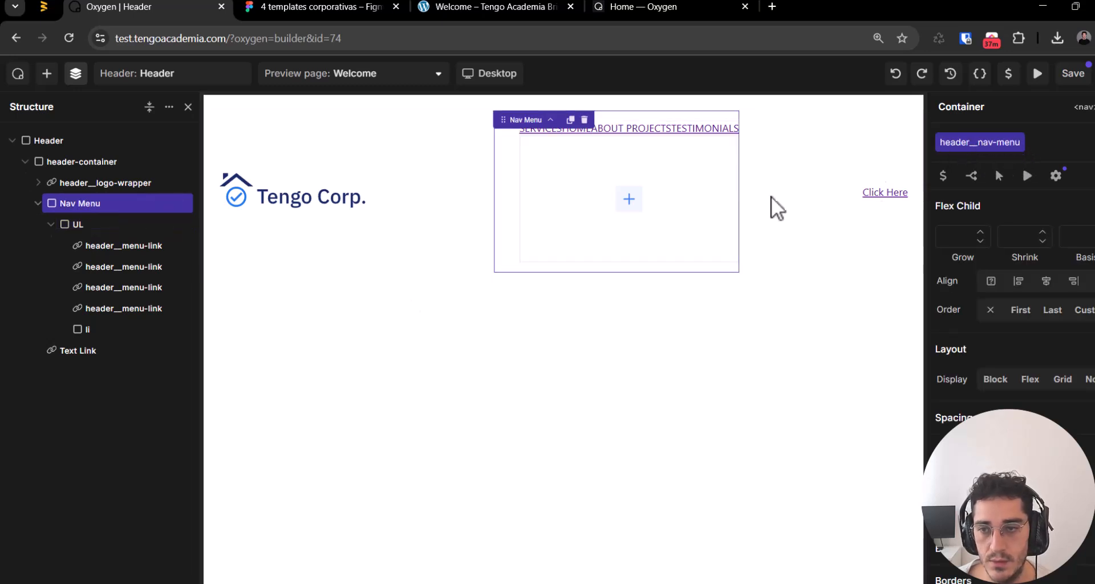
left_click(80, 349)
left_click(90, 329)
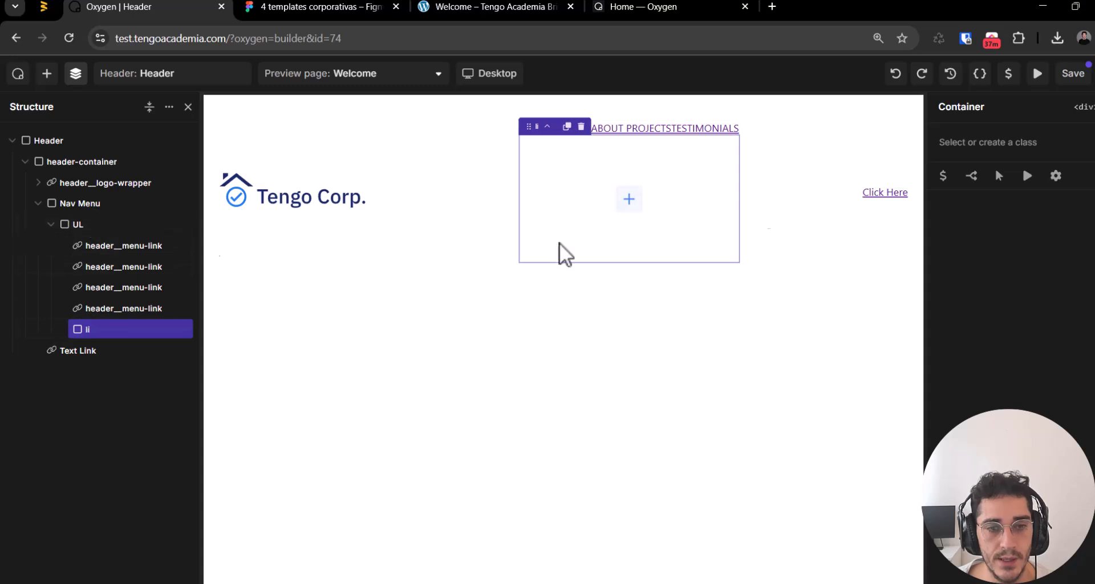
left_click(1017, 134)
type("header_")
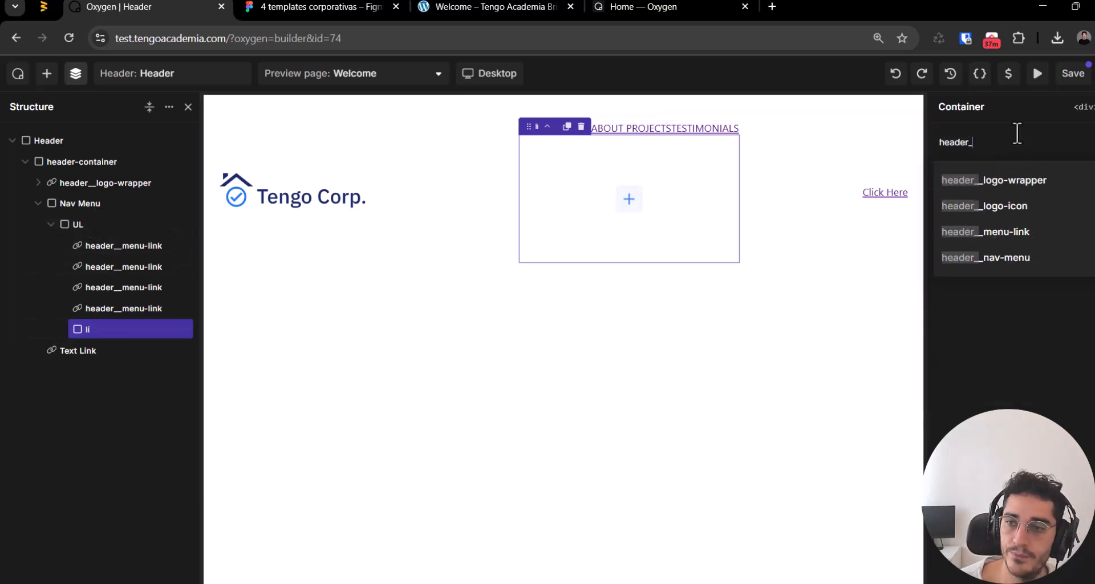
type("_li-wrapp")
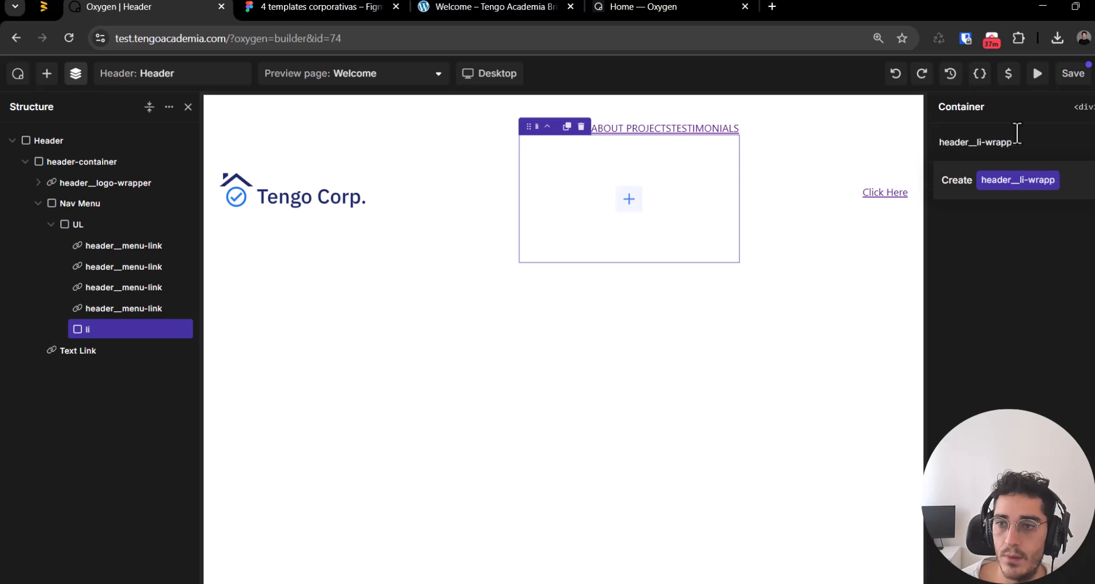
type("per")
key("Return")
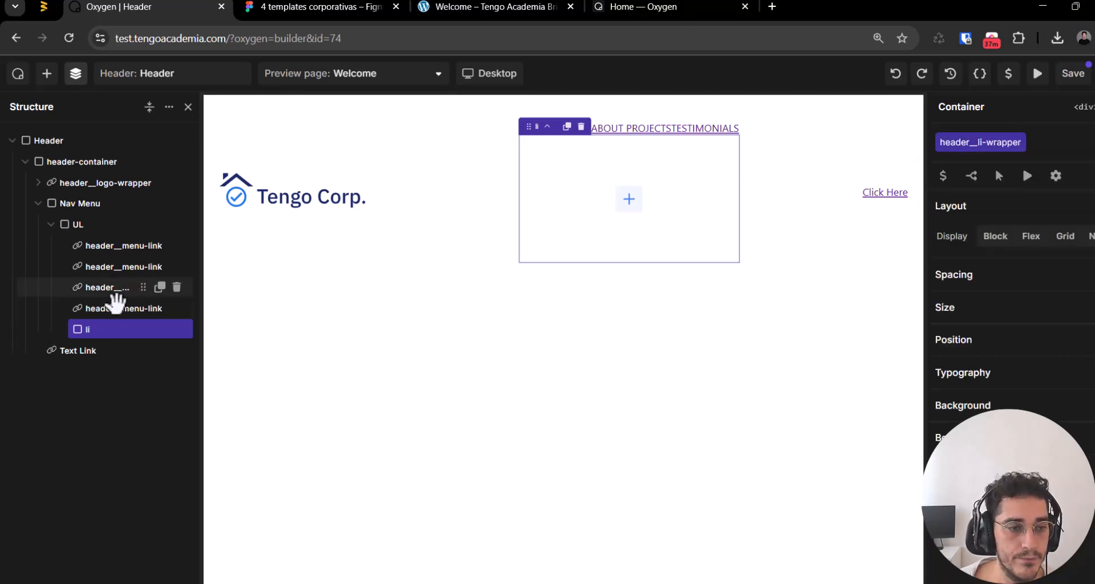
Step: Move the TESTIMONIALS link into the li container and delete the other three menu links from UL
left_click_drag(97, 308, 123, 325)
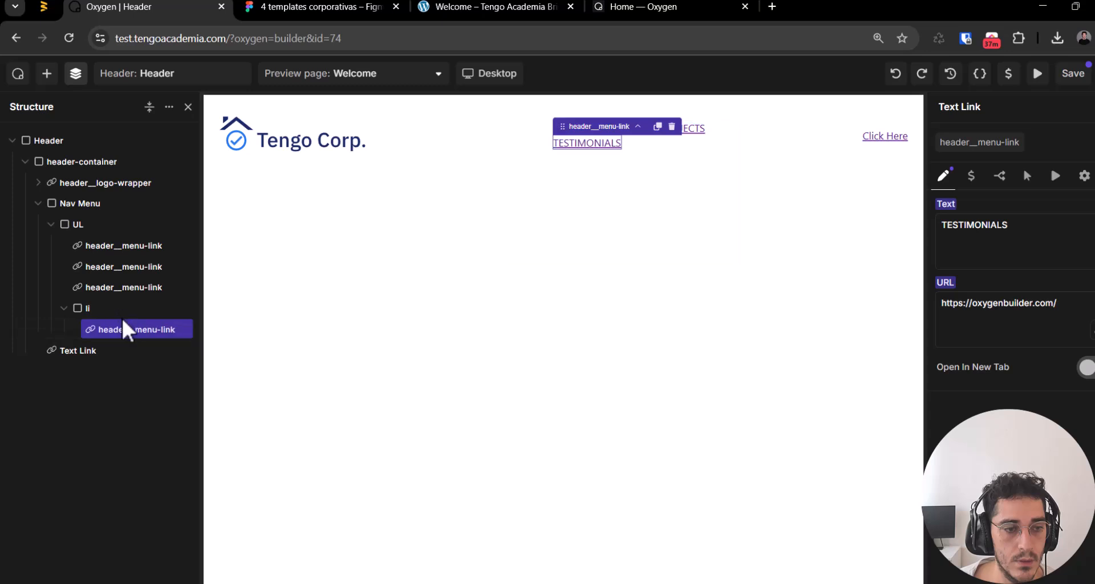
left_click(176, 287)
left_click(176, 267)
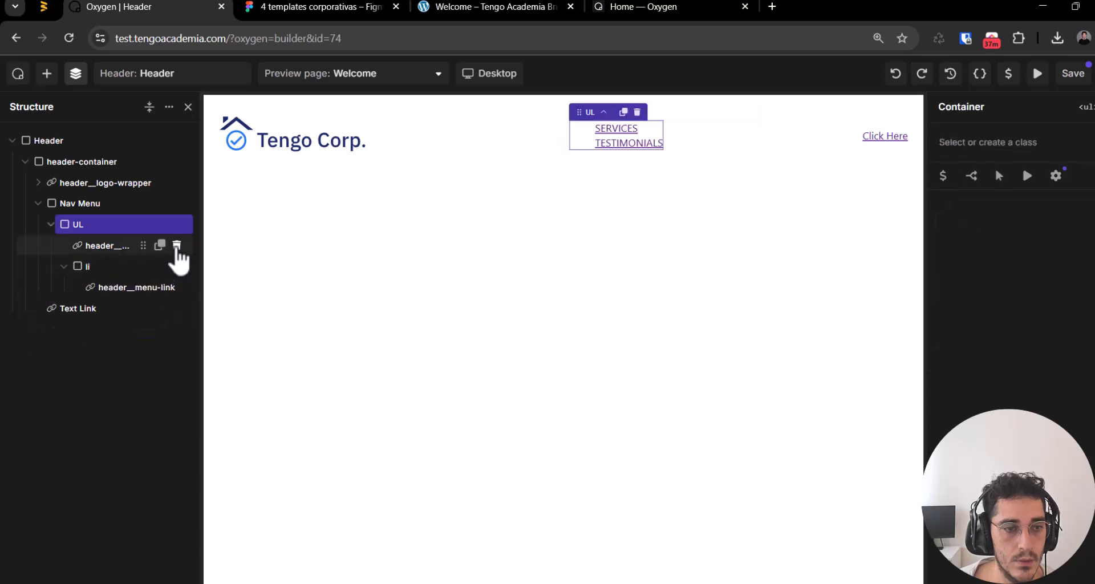
left_click(176, 246)
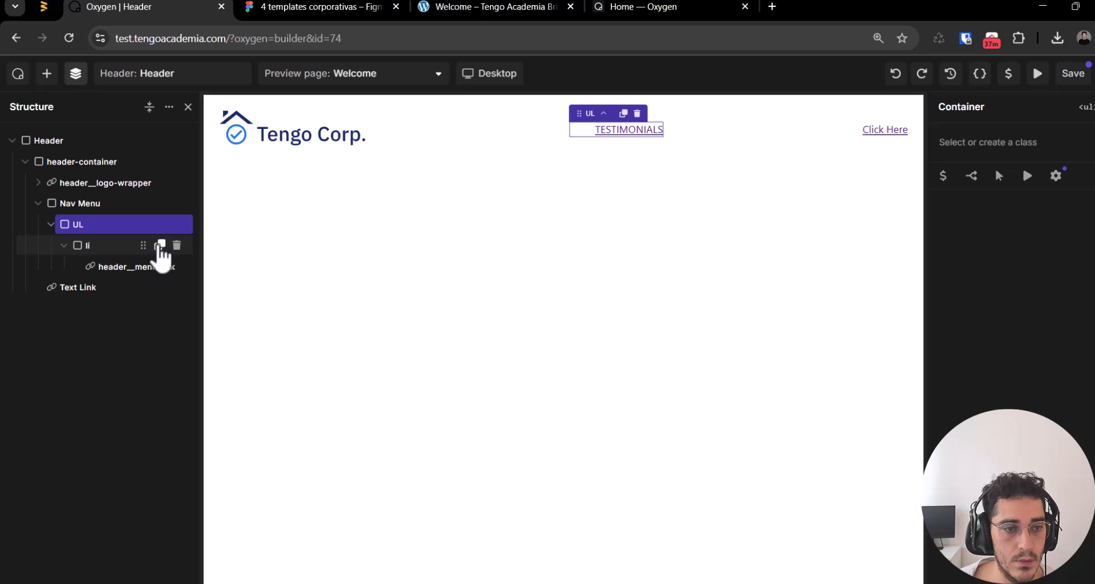
Step: Duplicate the li container with its nested link four times inside UL
left_click(161, 246)
left_click(160, 247)
left_click(161, 247)
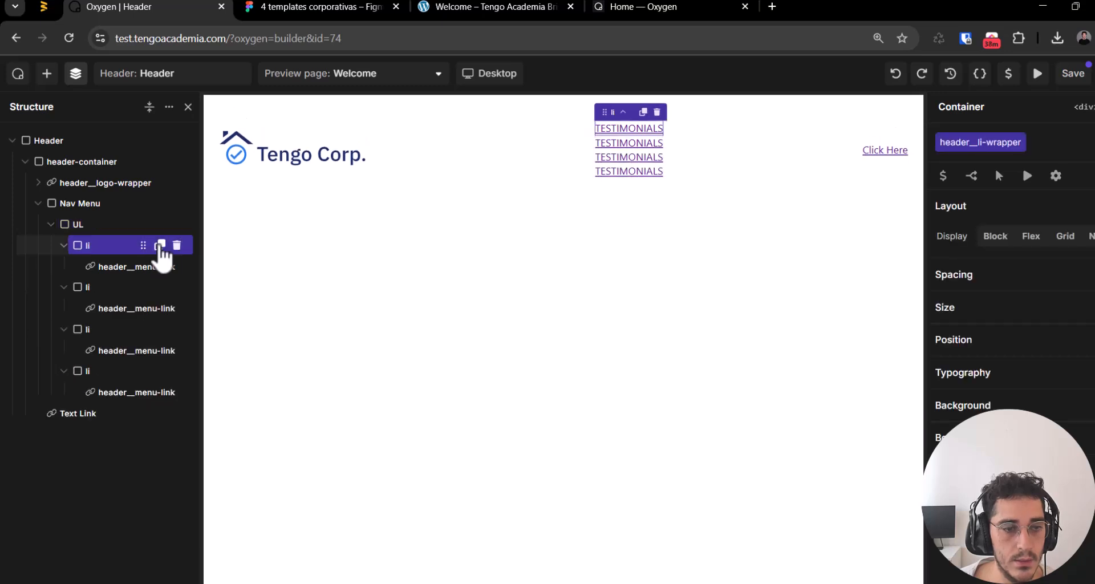
left_click(160, 247)
Step: Create the class header__nav-ul and assign it to the UL container
left_click(107, 224)
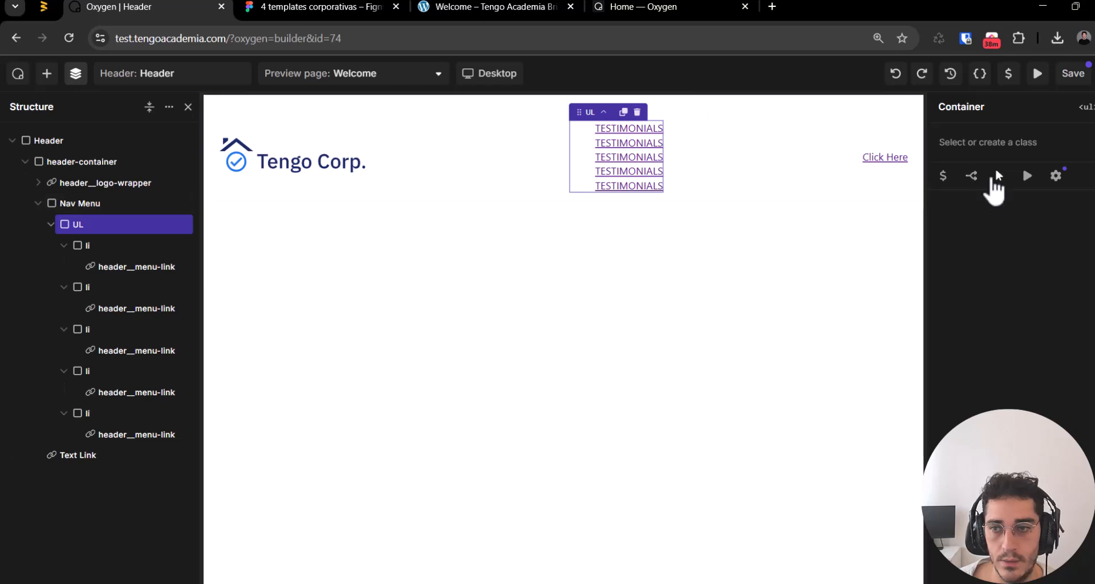
left_click(995, 142)
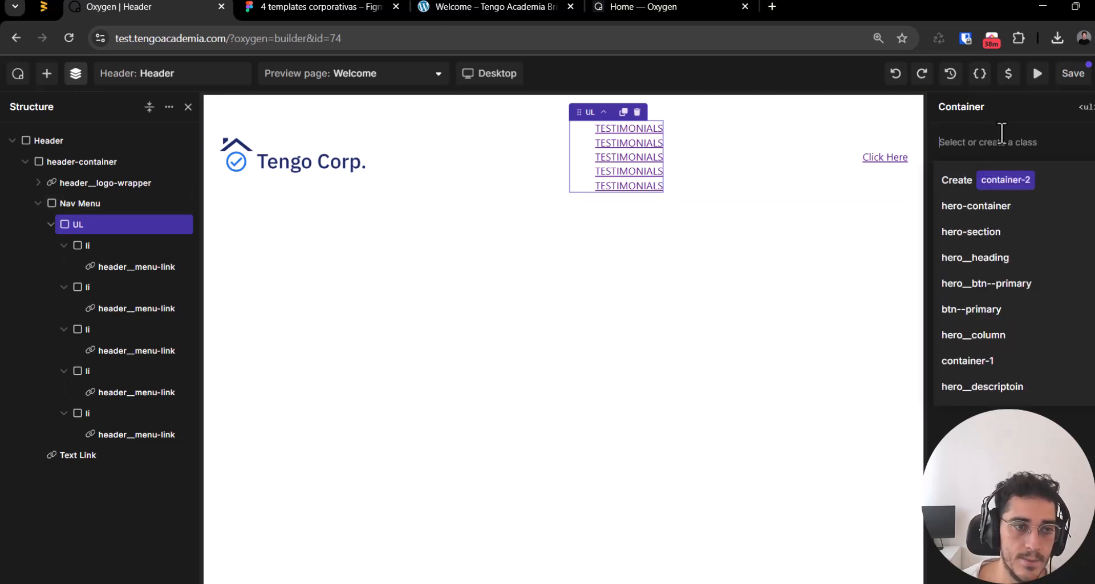
type("header__ul")
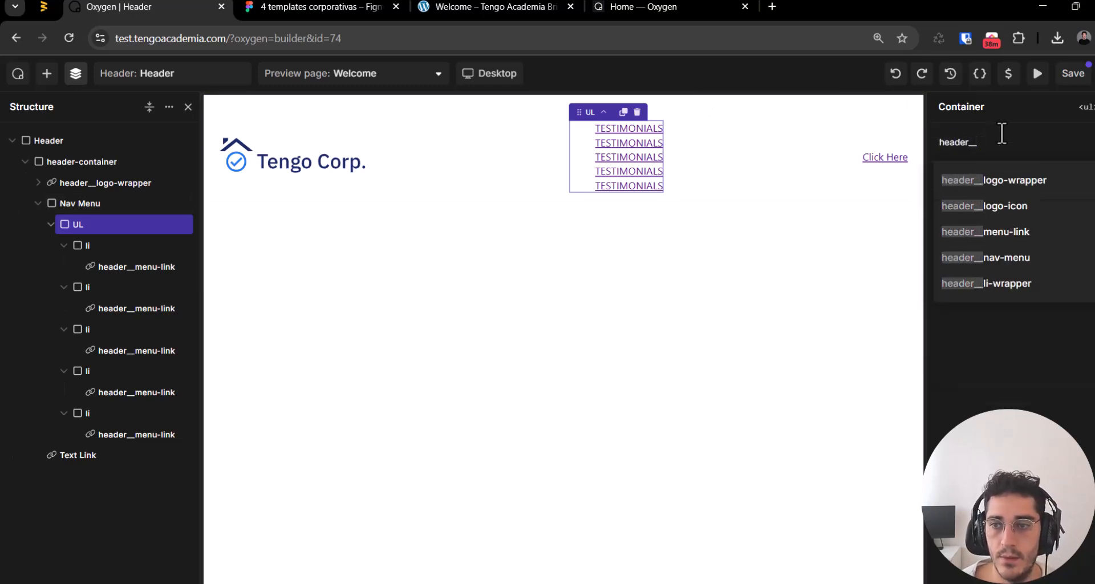
key("BackSpace")
key("BackSpace")
type("nav")
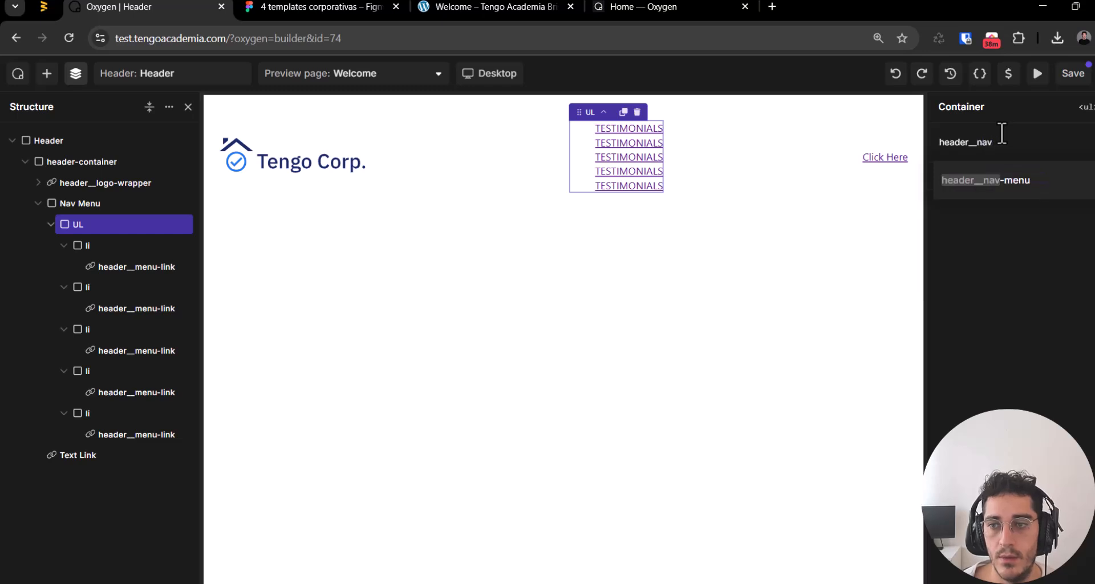
type("-")
key("Return")
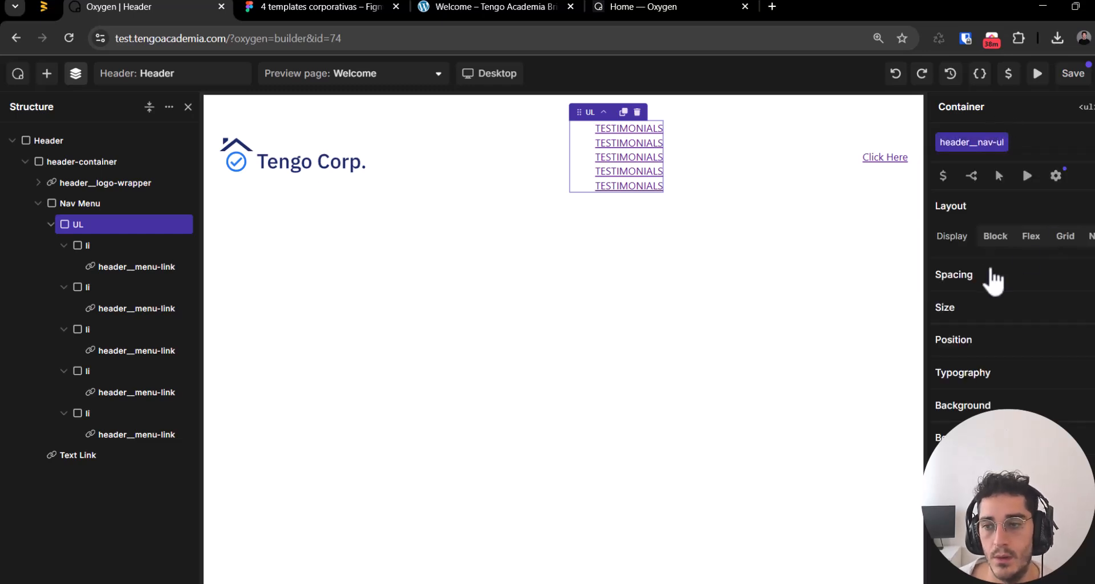
Step: Set the UL container's display to Flex and its gap to 25 px, matching the navigation spacing in the Figma design
left_click(1031, 236)
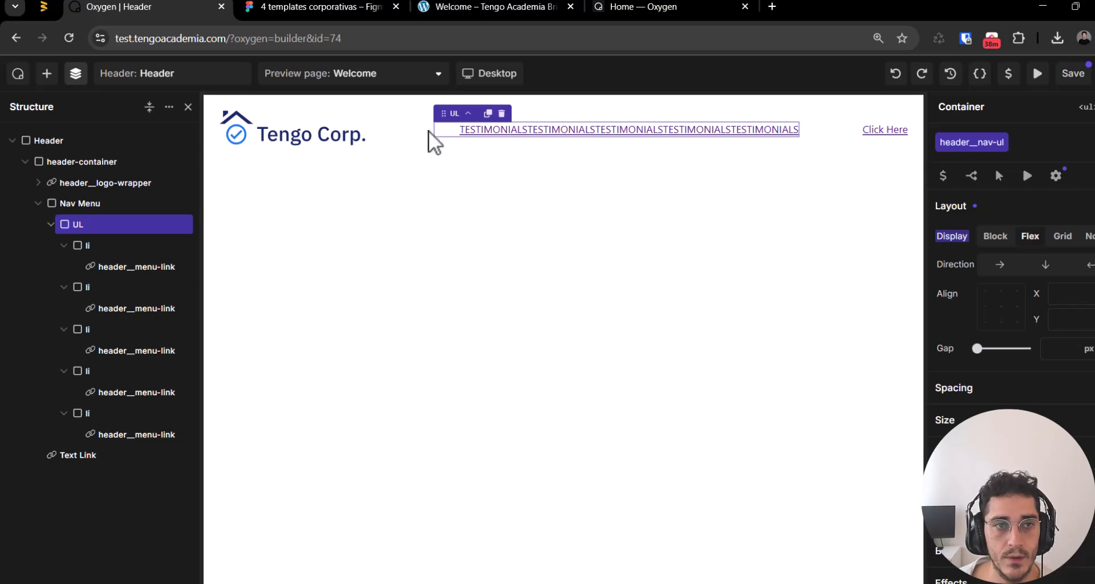
key("ctrl+Tab")
left_click(297, 293)
scroll(950, 399, "down", 1)
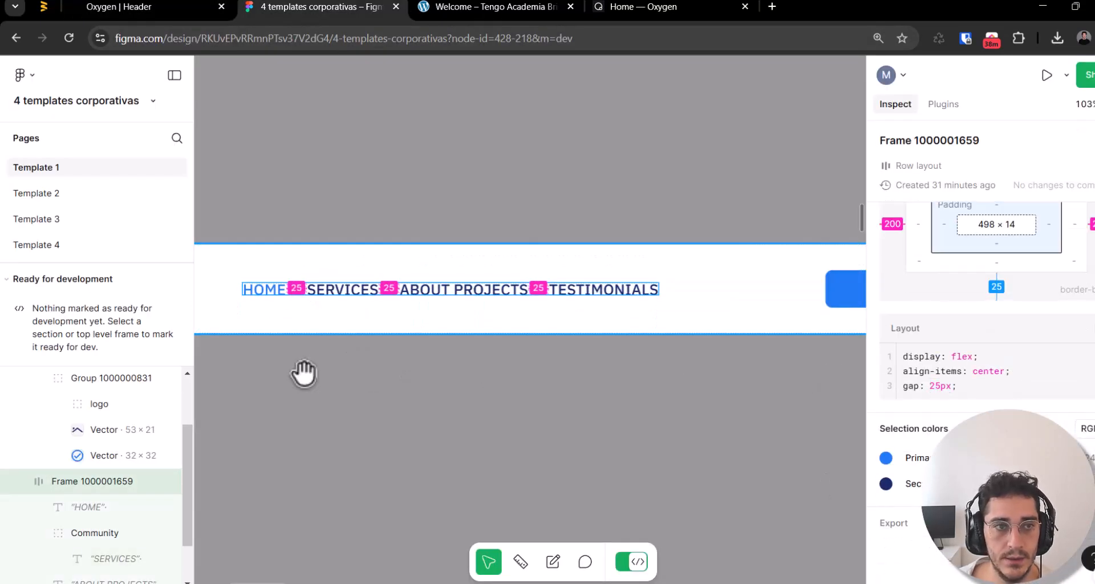
key("ctrl+shift+Tab")
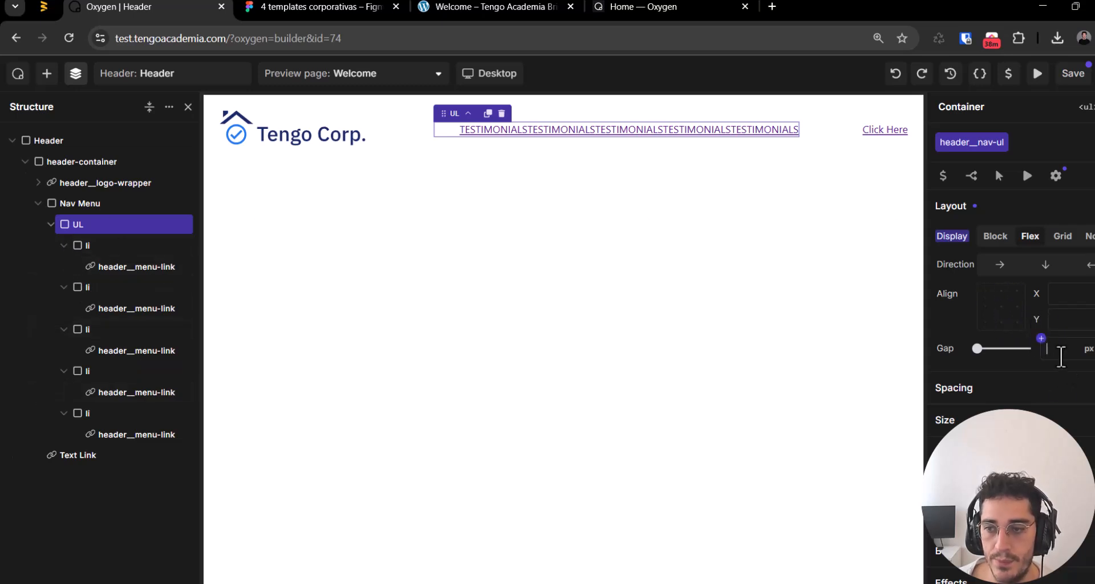
type("25")
Step: Check the first navigation label in Figma and set the first menu link's text to HOME in Oxygen
left_click(108, 265)
key("ctrl+Tab")
left_click(258, 294)
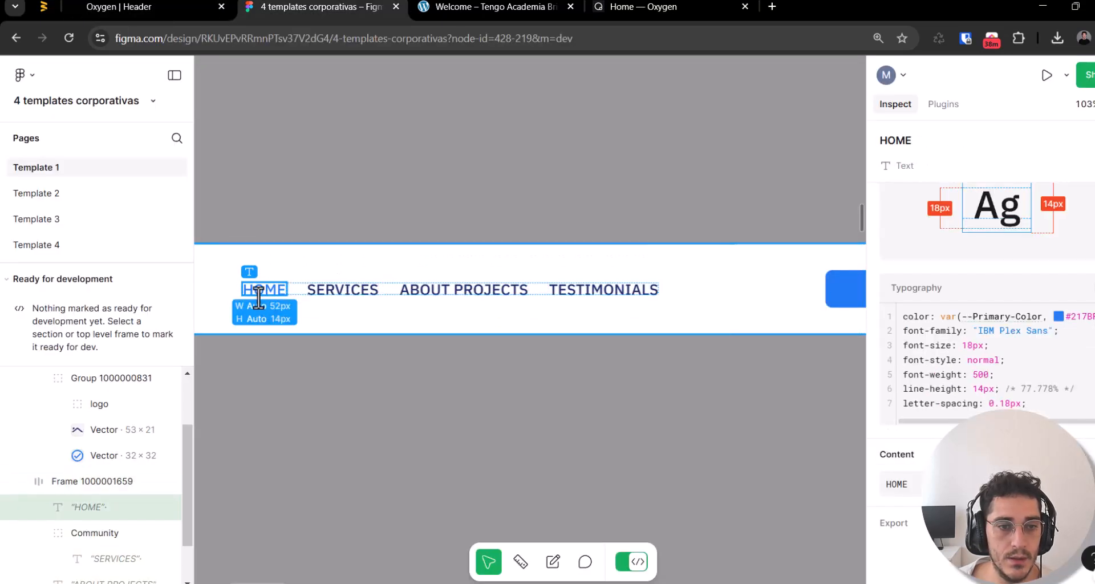
key("ctrl+shift+Tab")
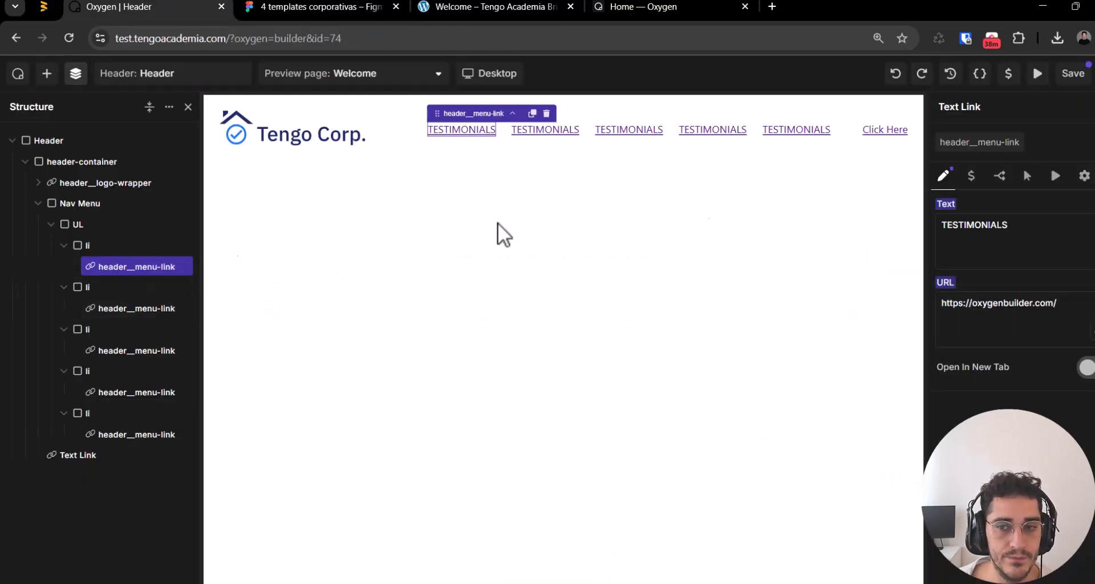
double_click(973, 222)
type("HOME")
Step: Check the second navigation label in Figma and set the second menu link's text to SERVICES in Oxygen
key("ctrl+Tab")
left_click(322, 289)
key("ctrl+shift+Tab")
left_click(129, 307)
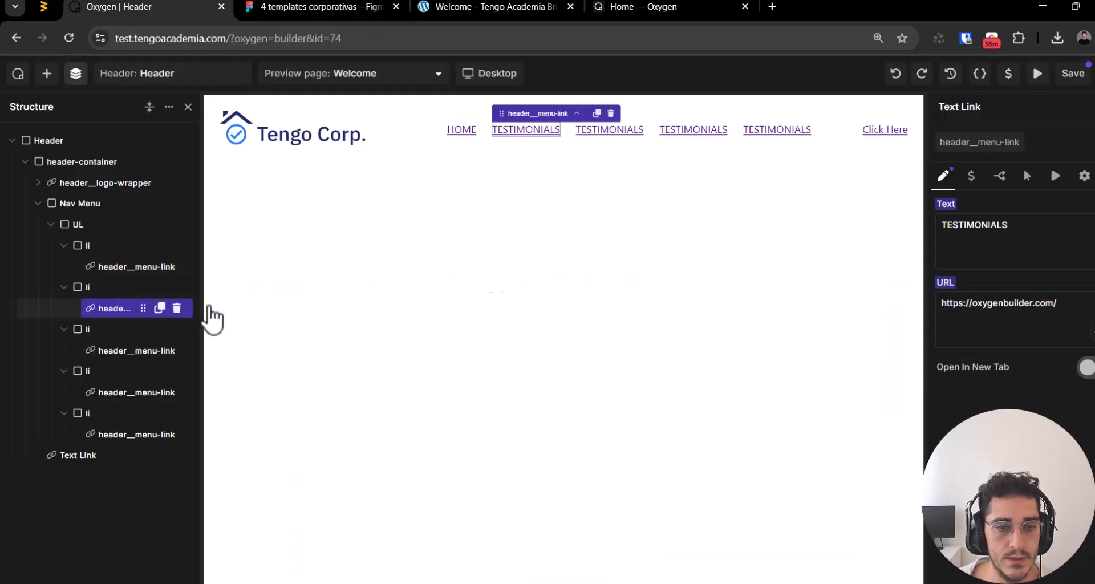
double_click(1030, 247)
type("SERVICES")
Step: Switch to Figma and try to copy the ABOUT PROJECTS text from the navigation design
key("ctrl+Tab")
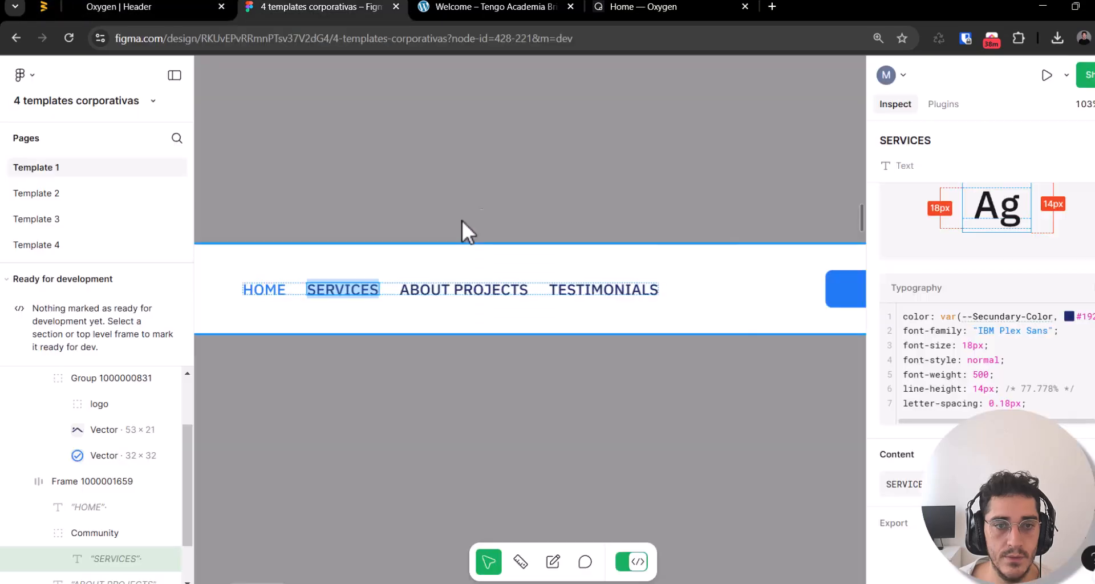
left_click(462, 288)
double_click(462, 287)
key("ctrl+c")
triple_click(427, 288)
triple_click(426, 289)
double_click(431, 289)
triple_click(432, 290)
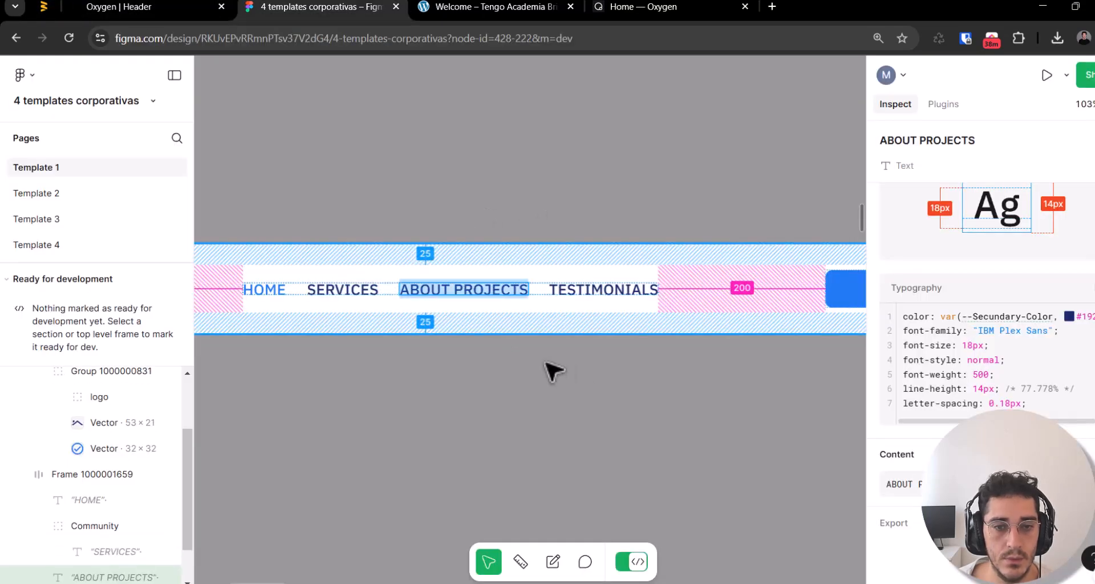
Step: Return to the Oxygen header and set the third menu link's text to About
key("ctrl+shift+Tab")
left_click(100, 370)
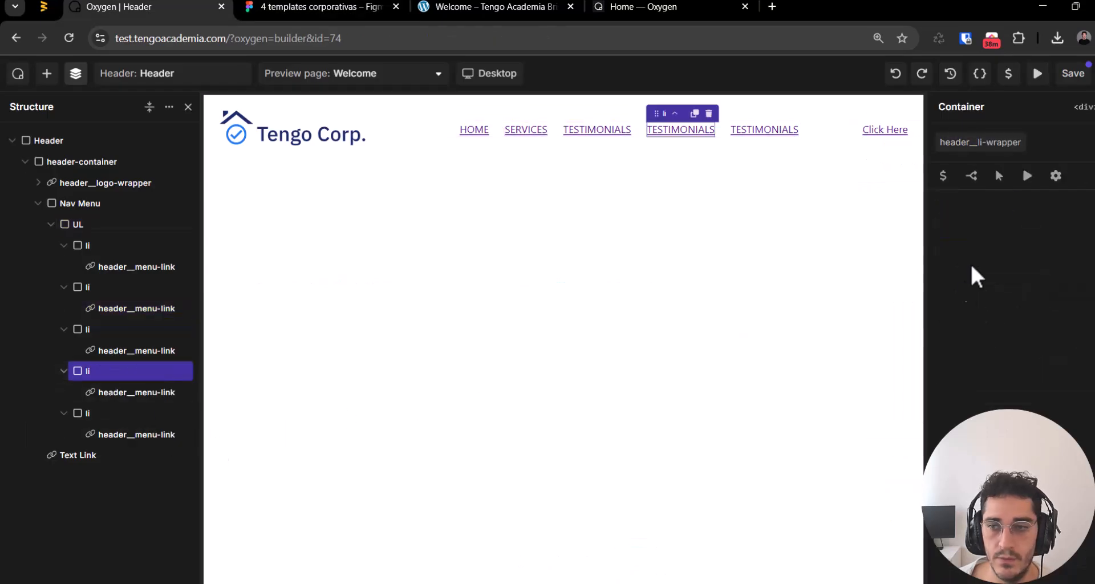
left_click(98, 350)
triple_click(1040, 248)
type("About")
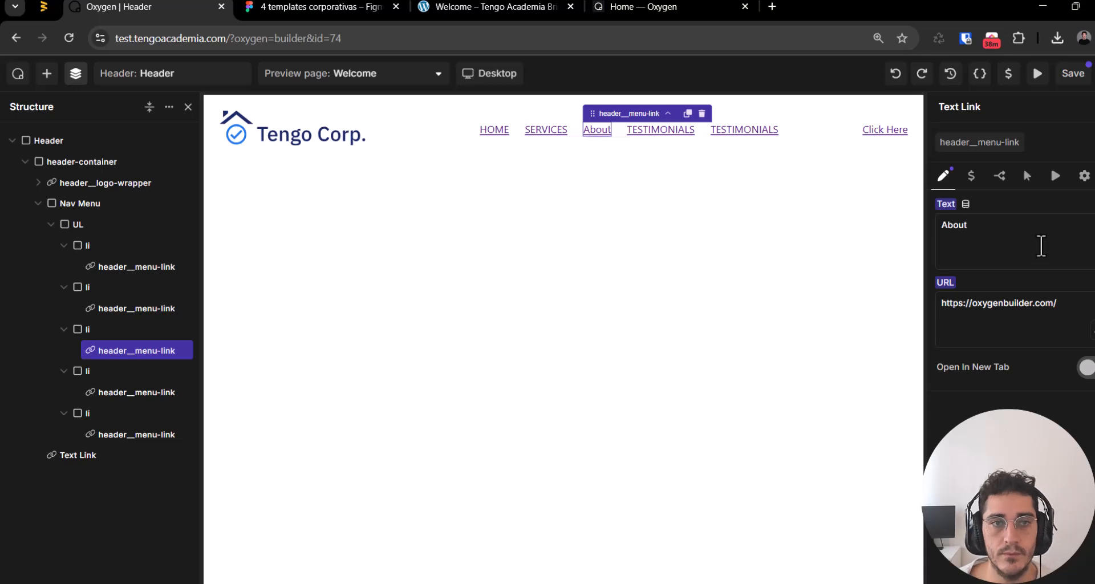
Step: Check the remaining navigation labels in Figma and set the fourth menu link's text to PROJECTS in Oxygen
key("ctrl+Tab")
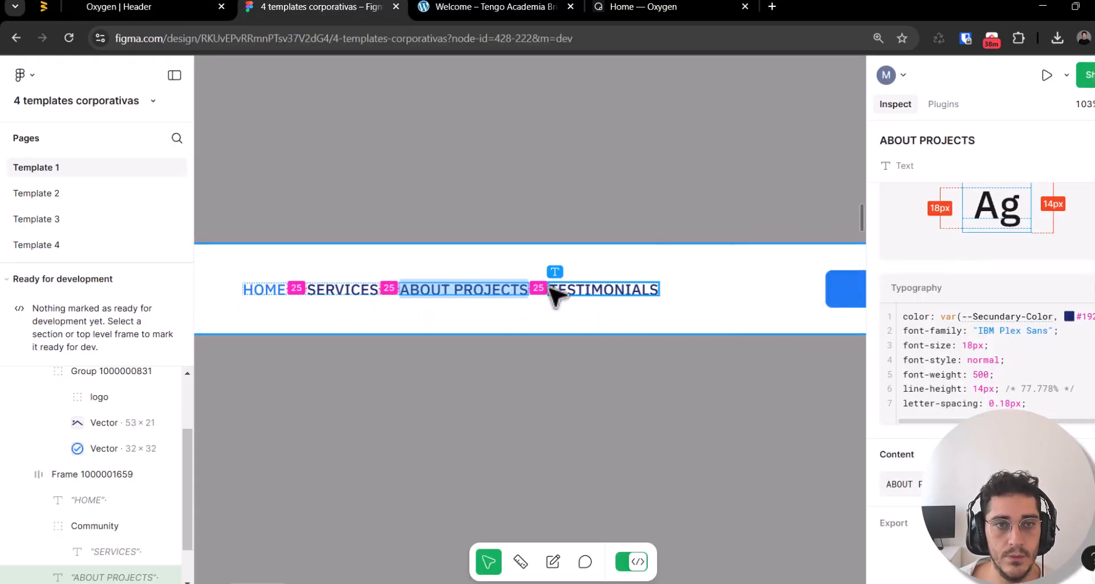
left_click(601, 295)
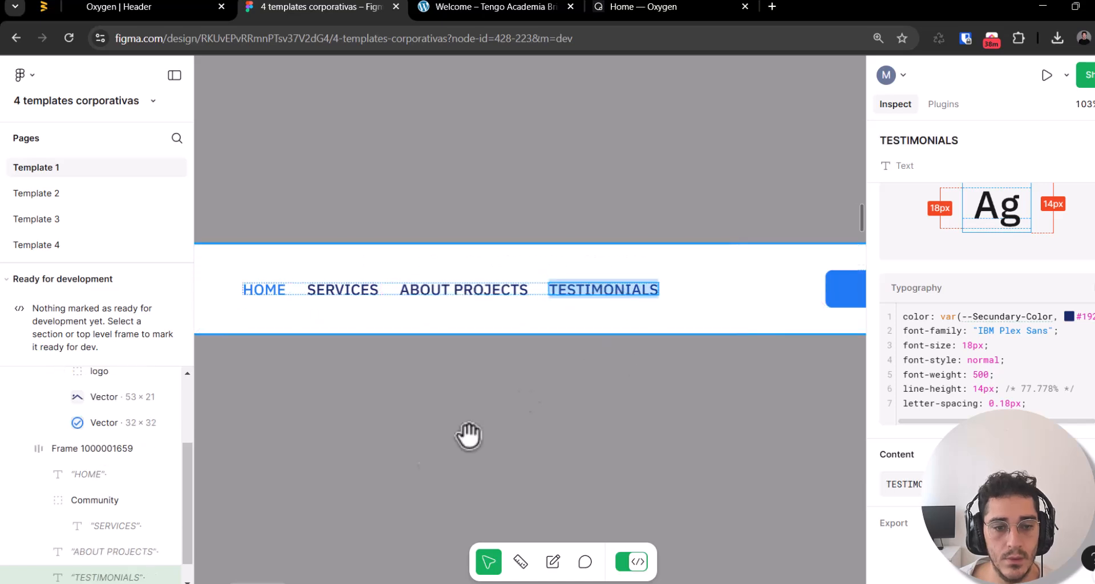
key("ctrl+shift+Tab")
left_click(171, 392)
left_click(994, 255)
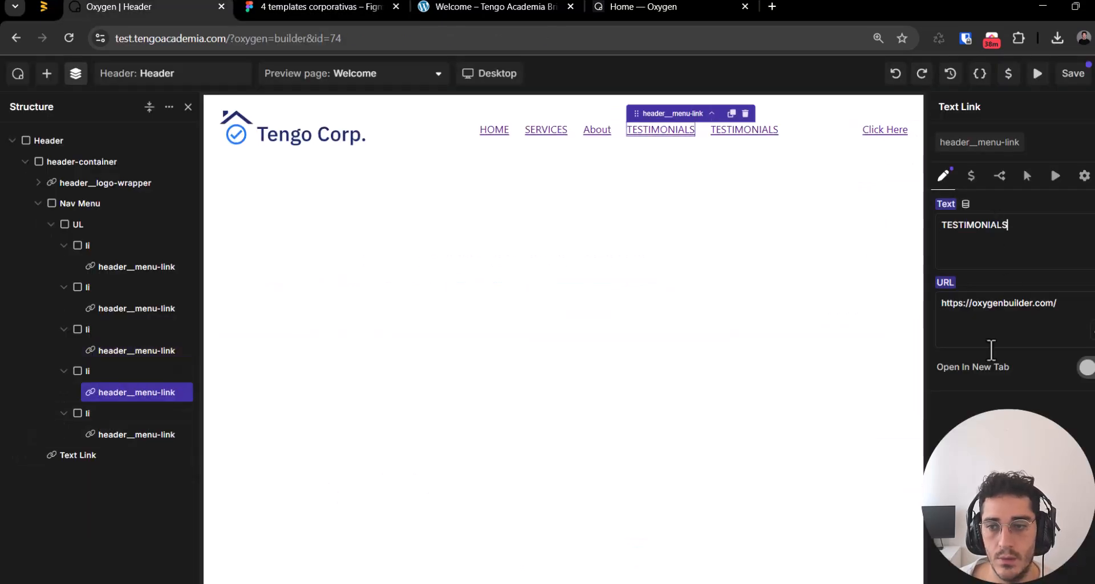
mouse_move(176, 428)
key("ctrl+Tab")
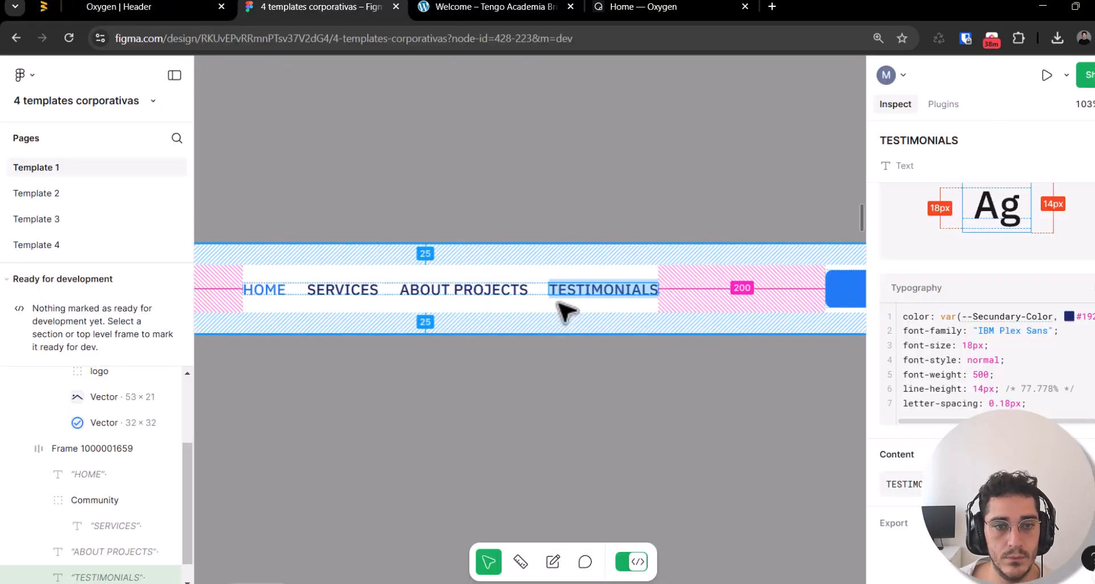
left_click(466, 286)
key("ctrl+shift+Tab")
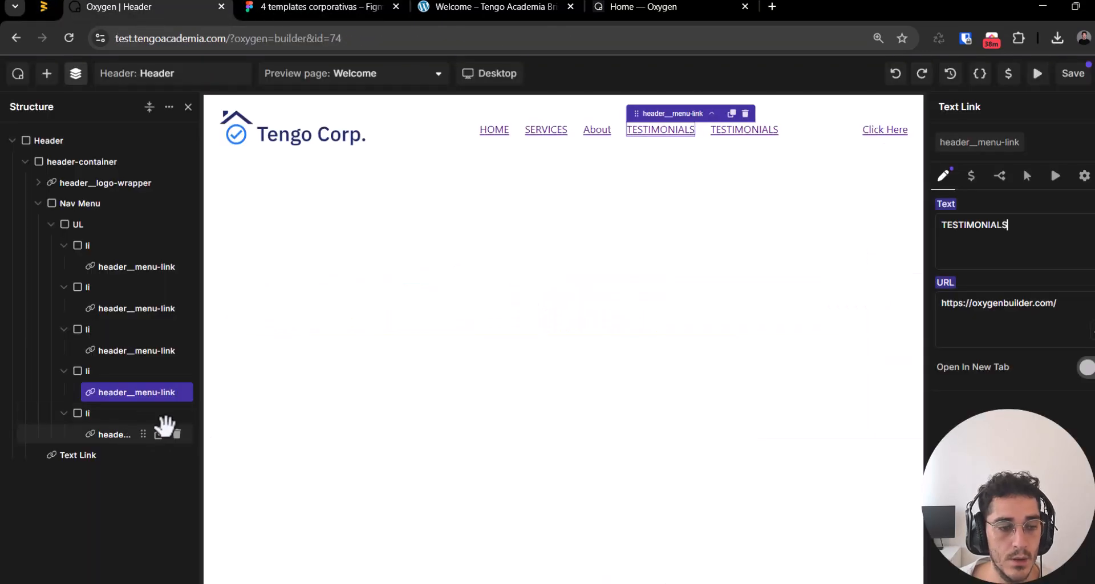
key("ctrl+a")
key("ctrl+v")
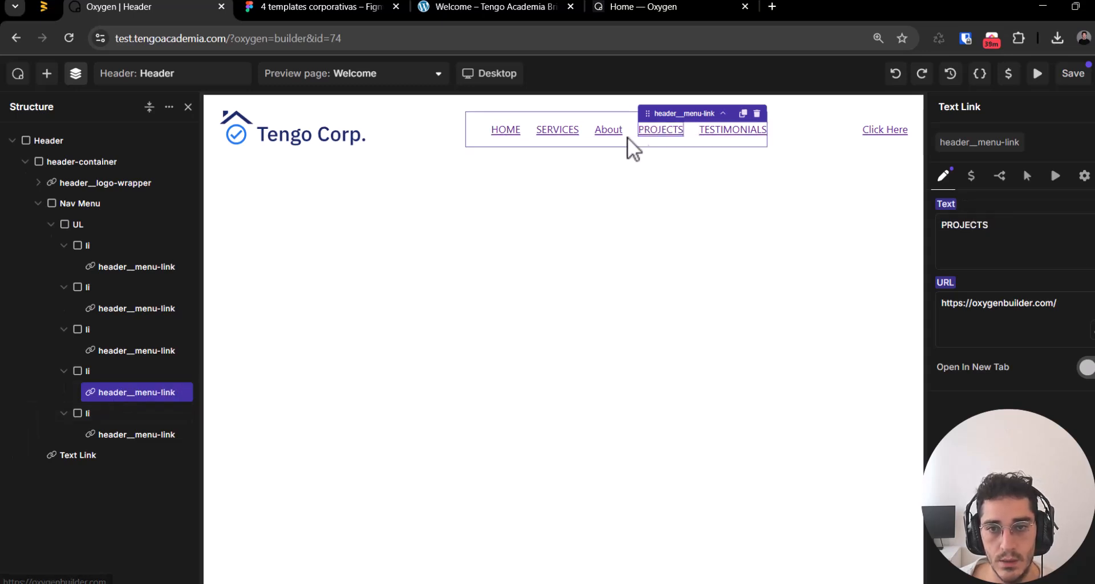
Step: Delete the fifth li from the menu, save, and switch to the Welcome page, placing its browser tab beside the Oxygen builder
left_click(122, 418)
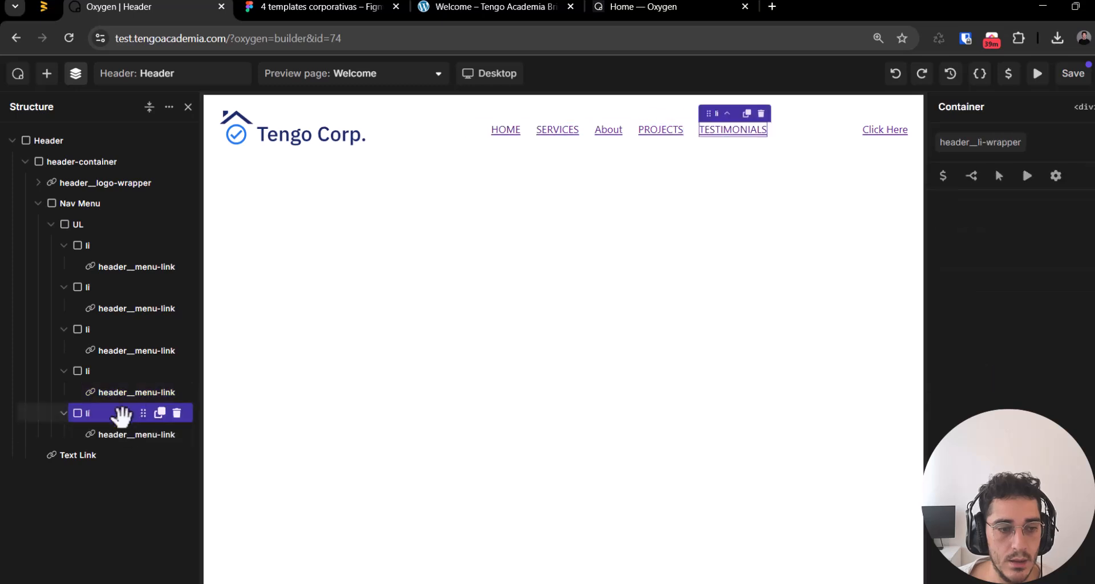
left_click(177, 413)
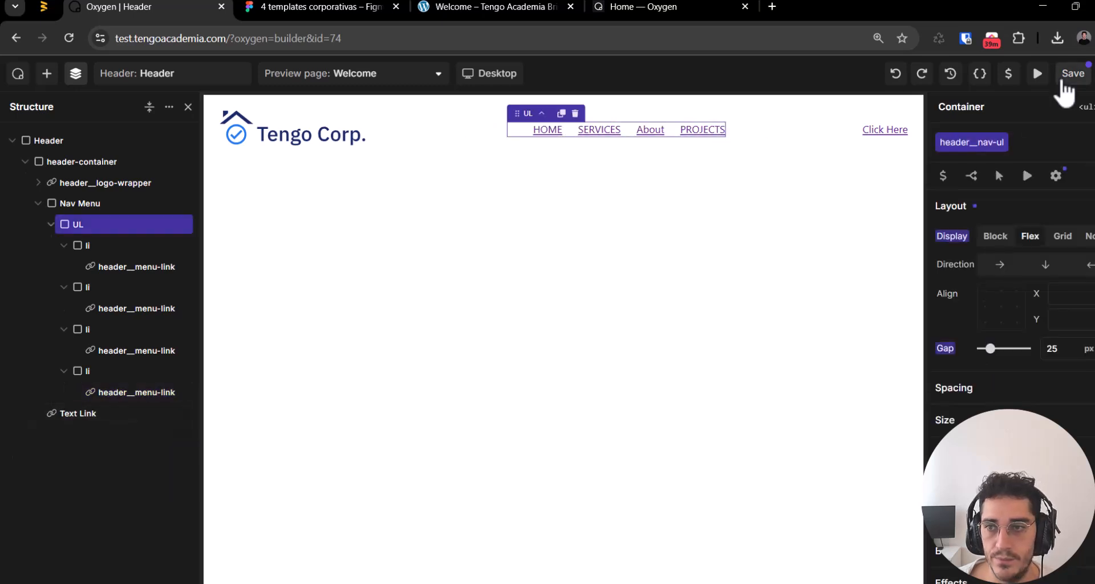
key("ctrl+Tab")
left_click(486, 16)
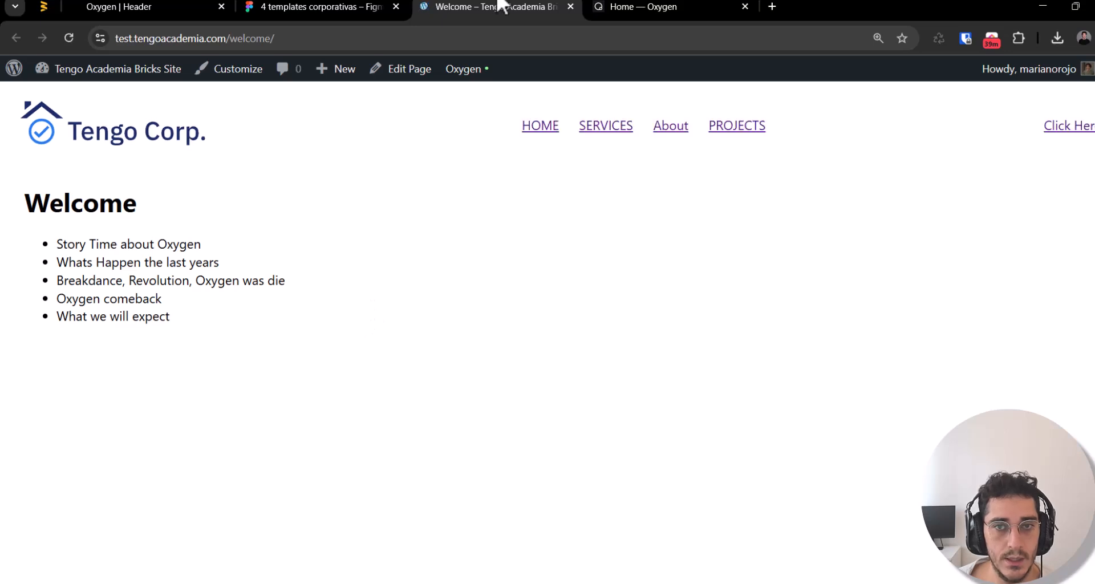
left_click_drag(501, 5, 320, 6)
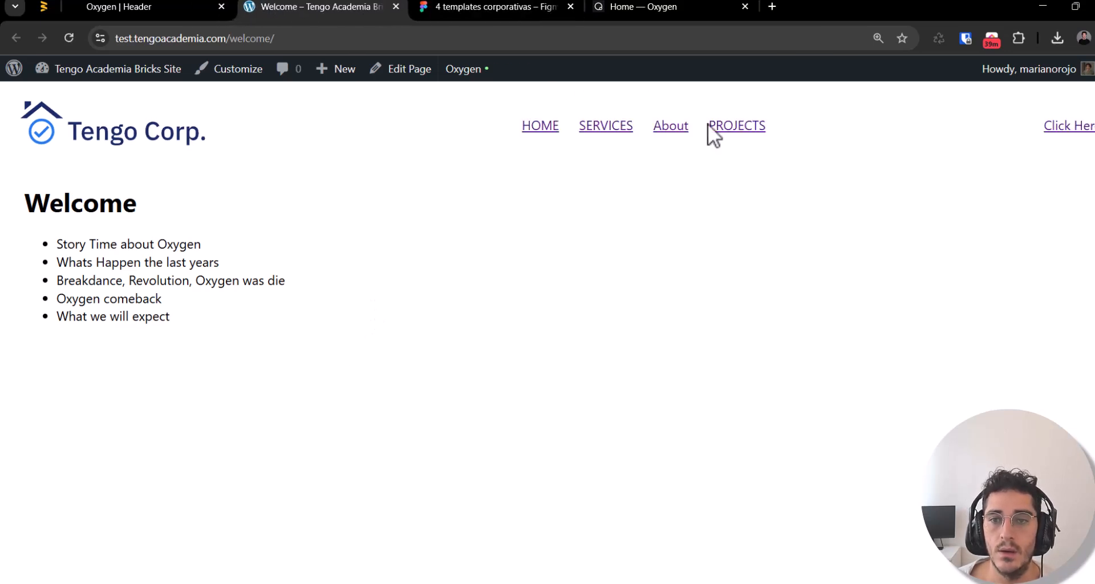
Step: Return to the Oxygen builder and set the header__menu-link class's text transform to uppercase
key("ctrl+shift+Tab")
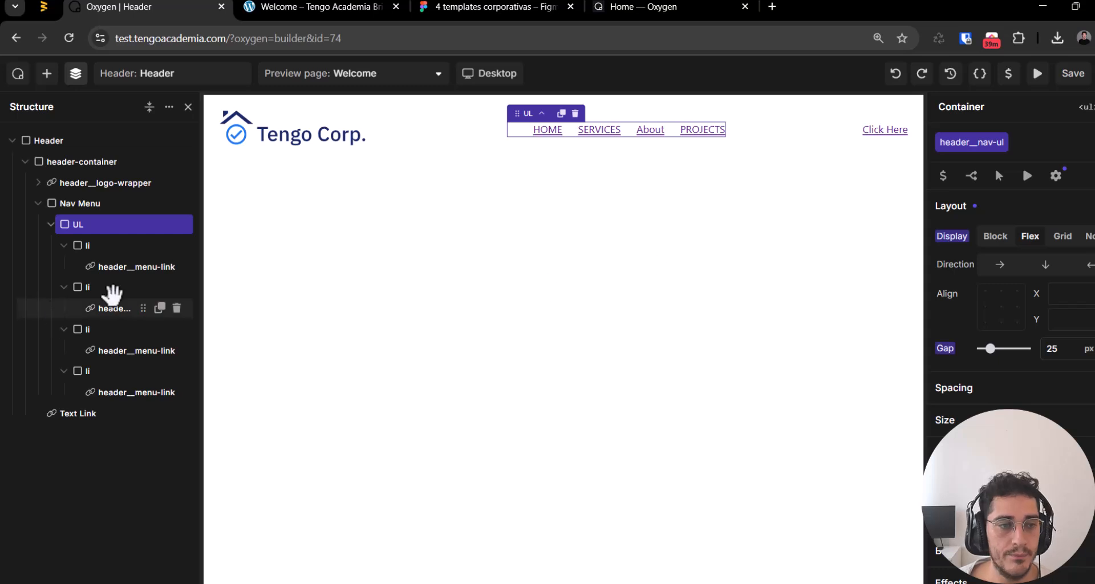
left_click(162, 265)
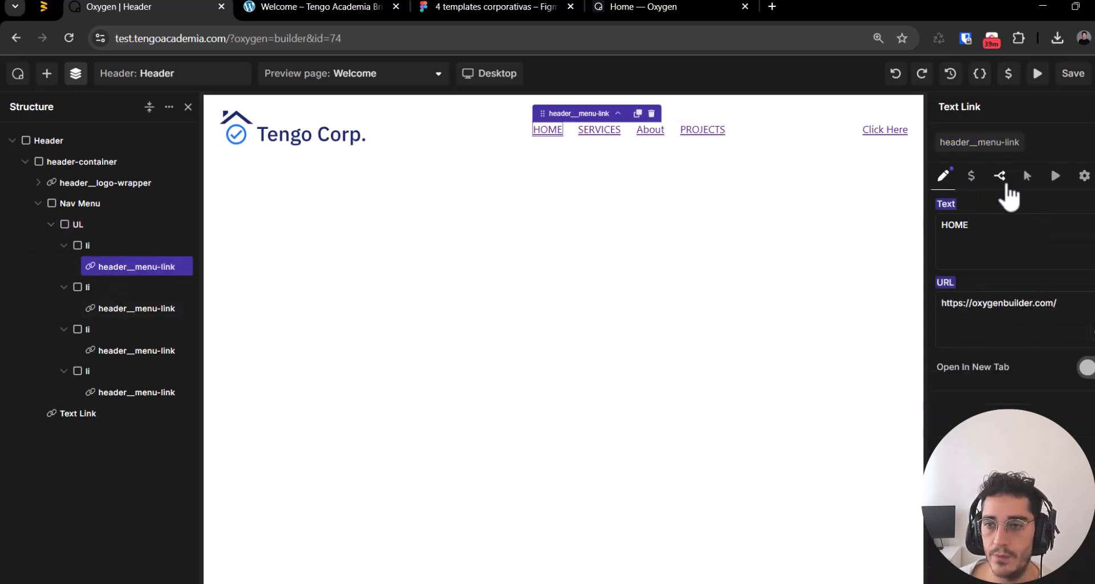
left_click(987, 146)
left_click(1072, 376)
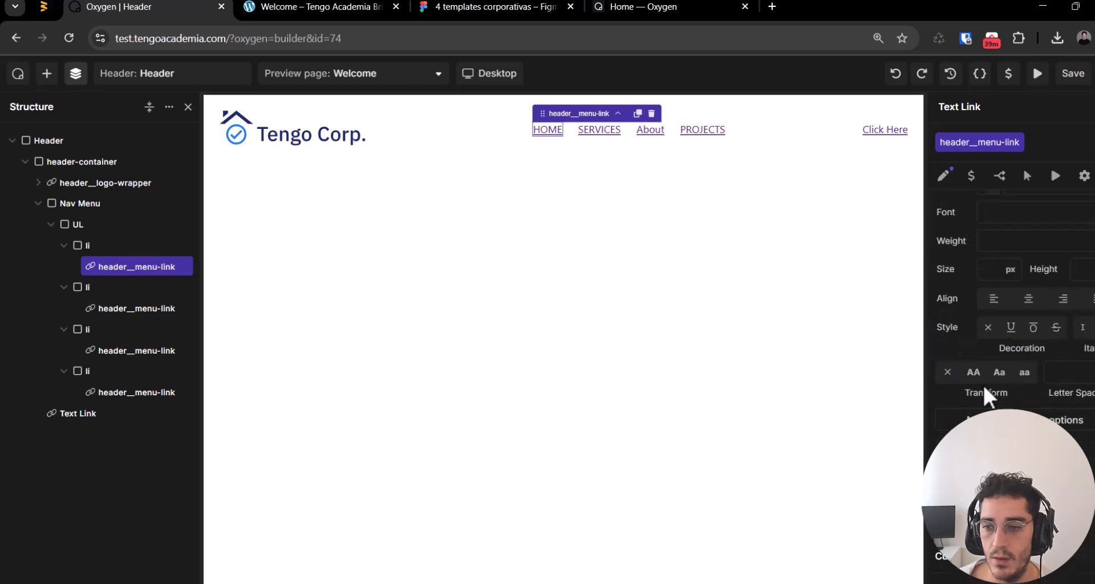
left_click(974, 373)
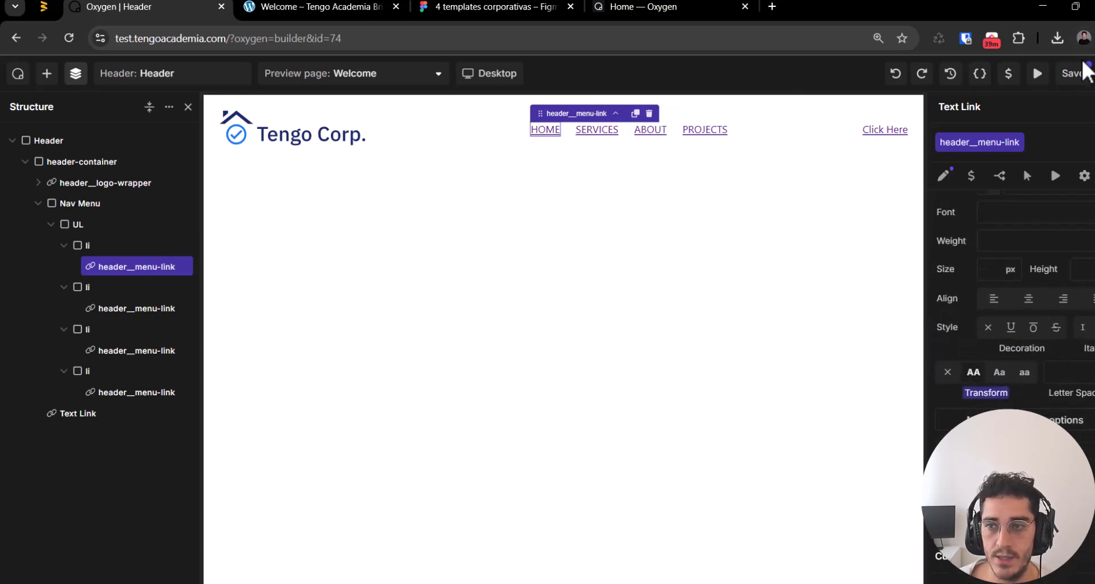
Step: Look at the header's contact button in Figma and assign the existing btn--primary class to the Click Here link in Oxygen
key("ctrl+Tab")
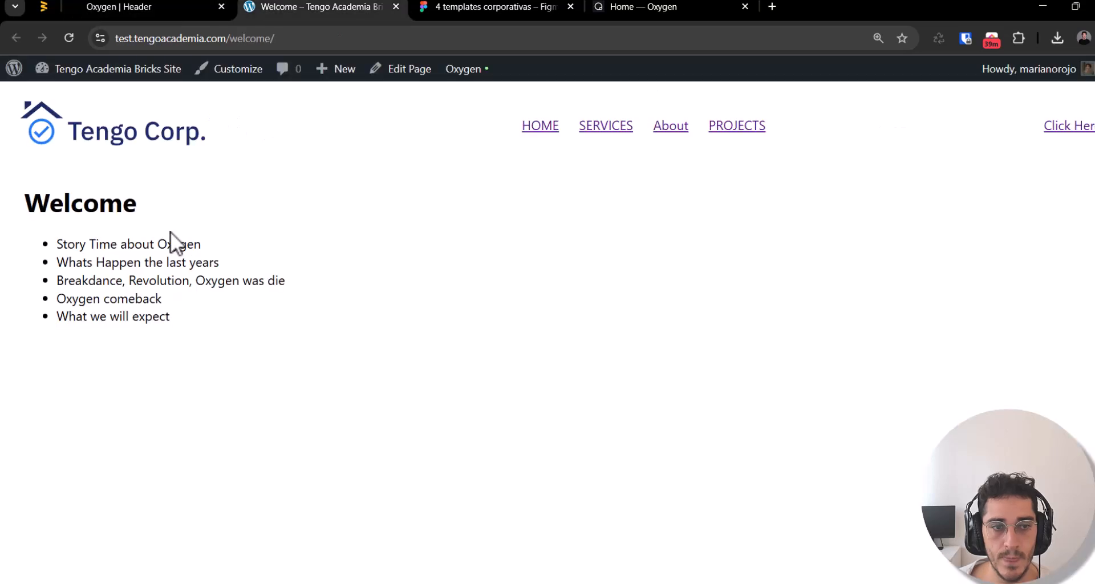
key("ctrl+Tab")
left_click_drag(653, 365, 234, 352)
key("ctrl+shift+Tab")
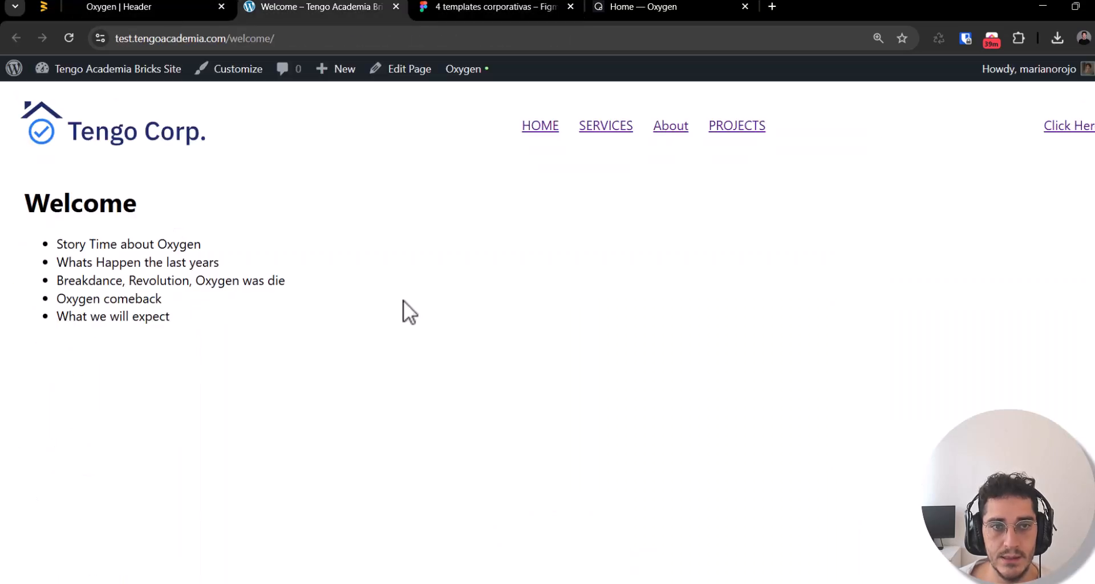
key("ctrl+shift+Tab")
left_click(890, 130)
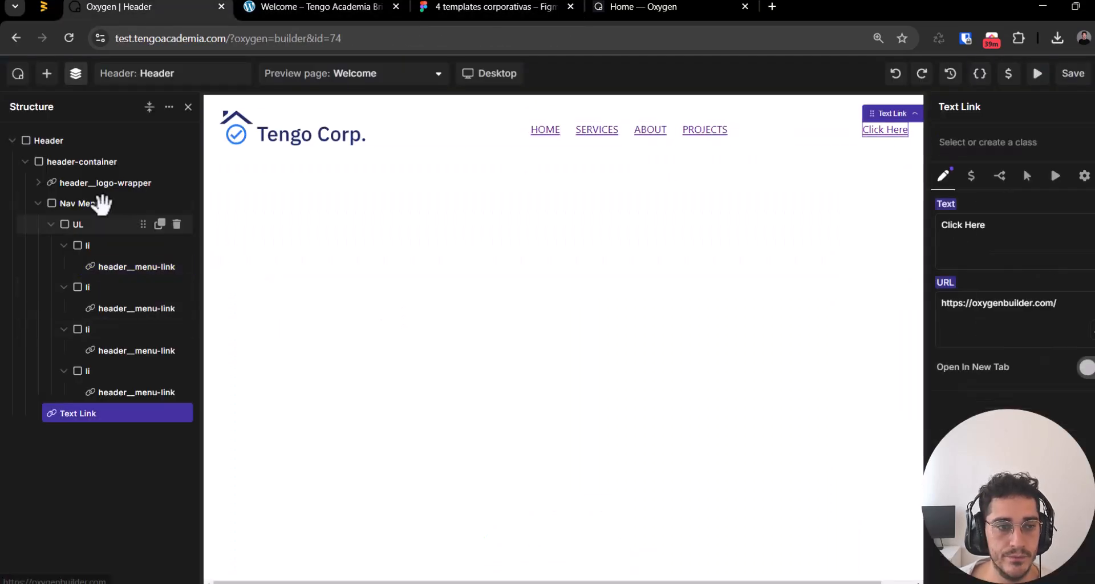
left_click(993, 143)
type("btn--")
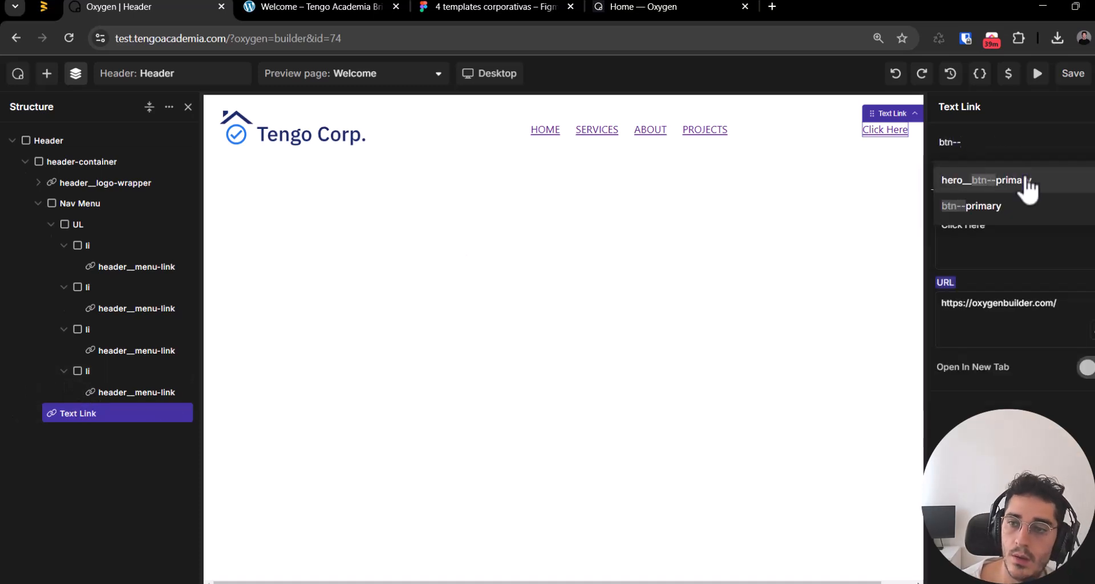
left_click(1039, 210)
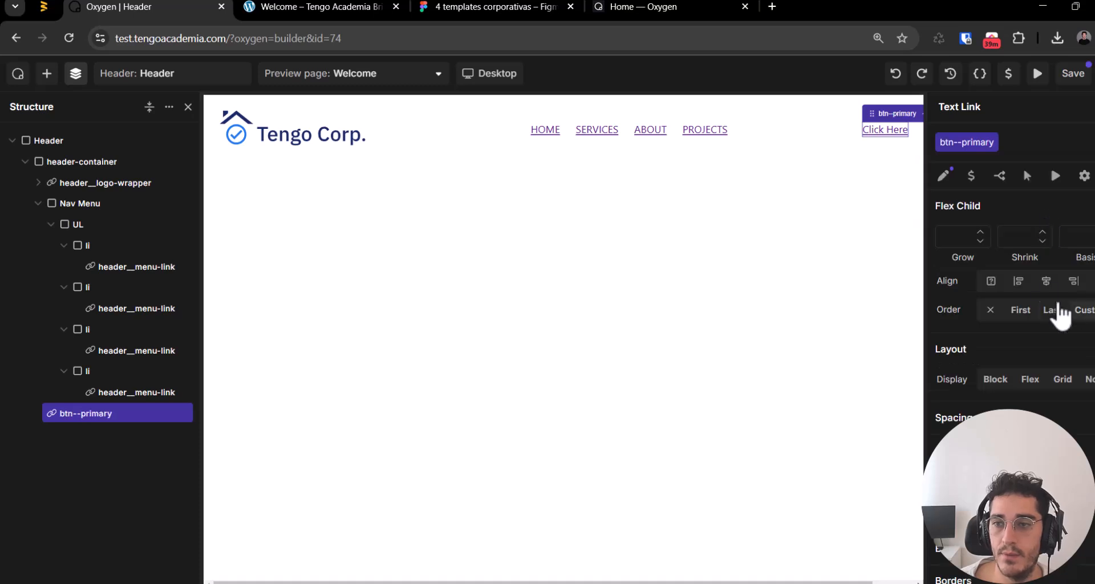
Step: Copy the CONTACT button's background color from Figma and set the btn--primary class's background color to #217BF4 in Oxygen
scroll(1019, 359, "down", 2)
scroll(1084, 439, "up", 2)
scroll(1086, 442, "down", 2)
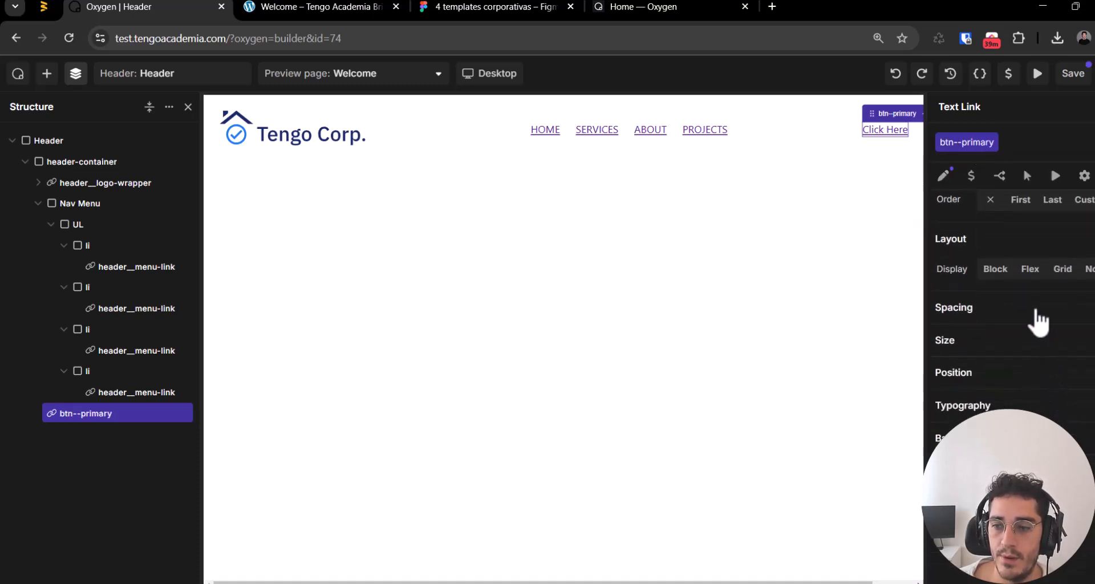
scroll(1009, 342, "down", 1)
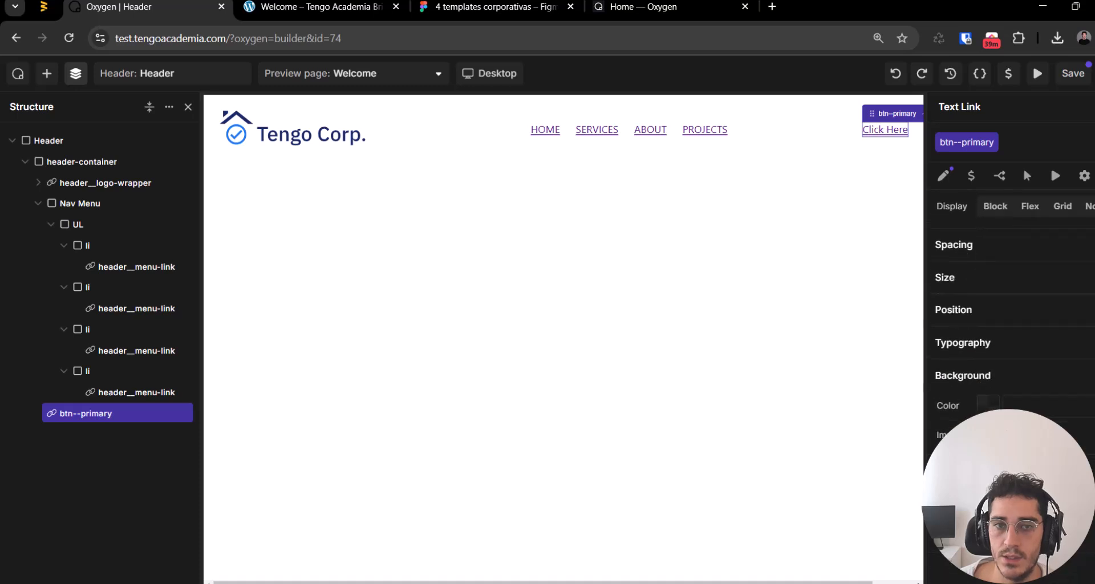
left_click(513, 6)
left_click(456, 271)
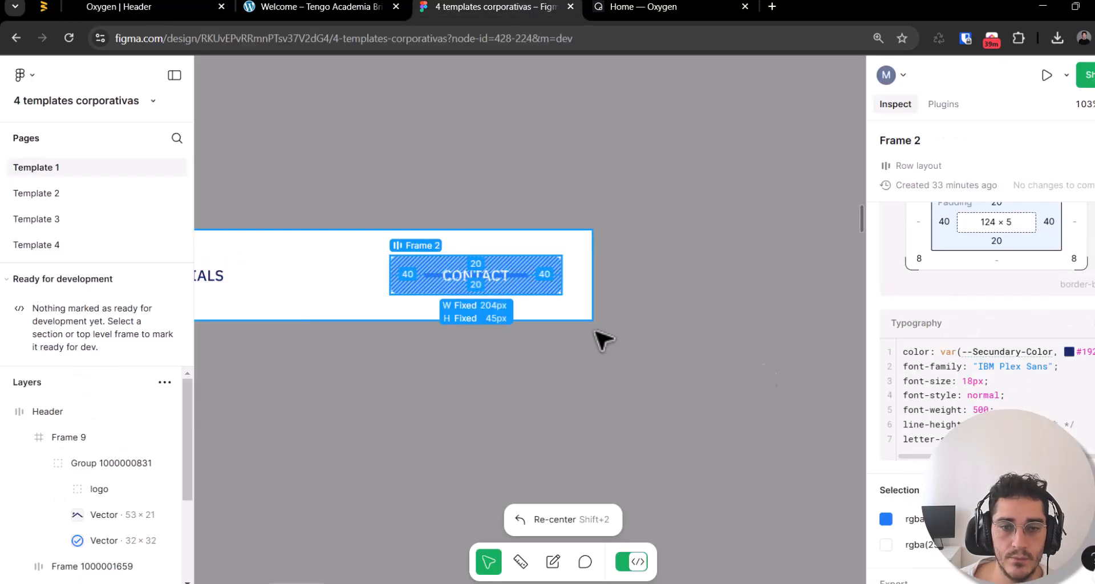
scroll(992, 399, "down", 2)
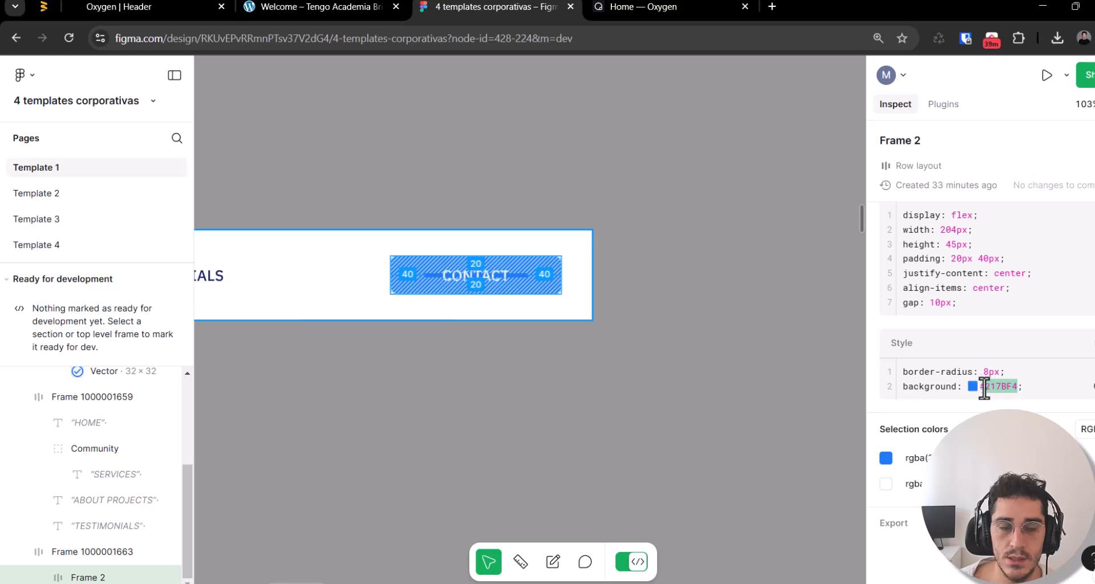
key("ctrl+shift+Tab")
key("ctrl+shift+Tab")
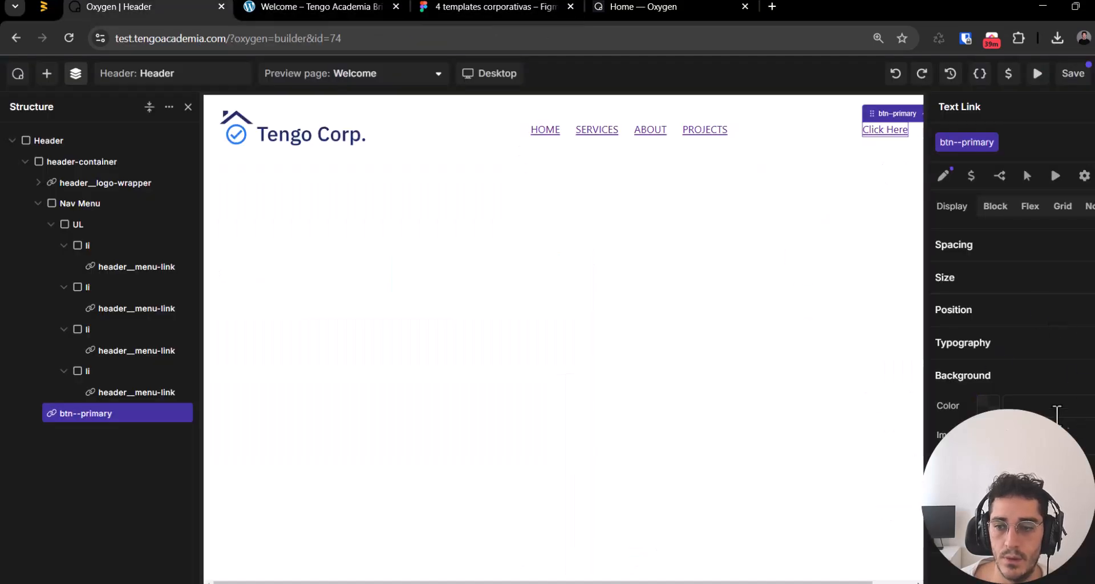
left_click(1072, 404)
type("#217BF4")
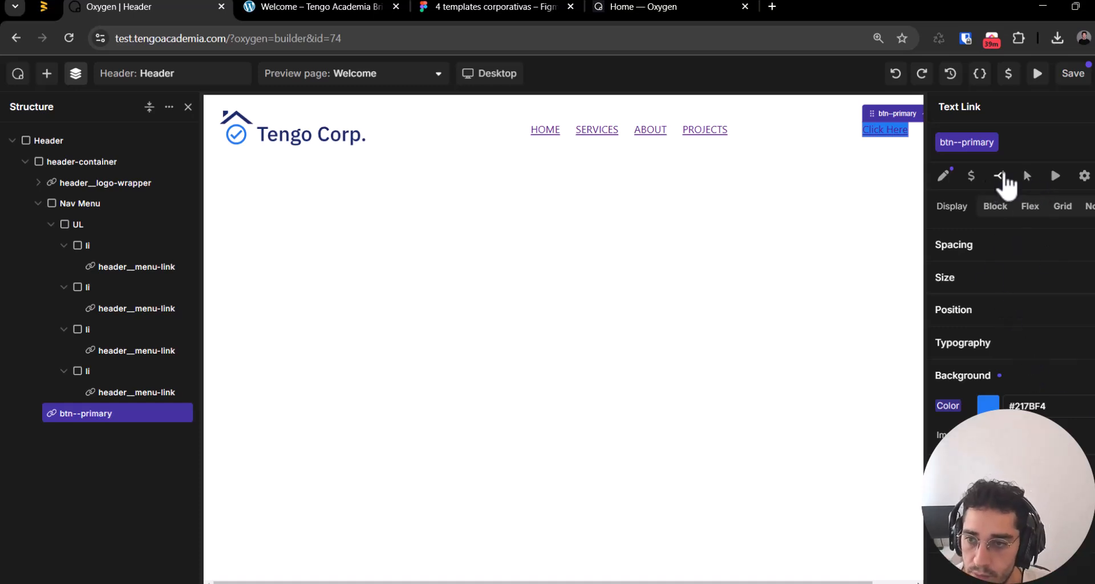
Step: Add a new collection to the Oxygen variables and name it Colors
left_click(1007, 79)
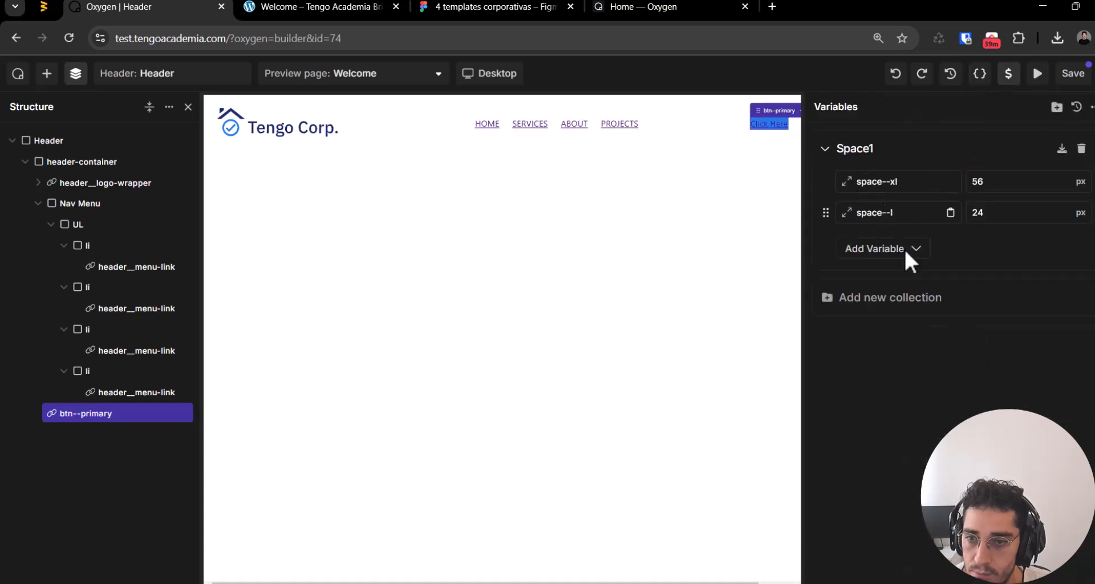
left_click(853, 301)
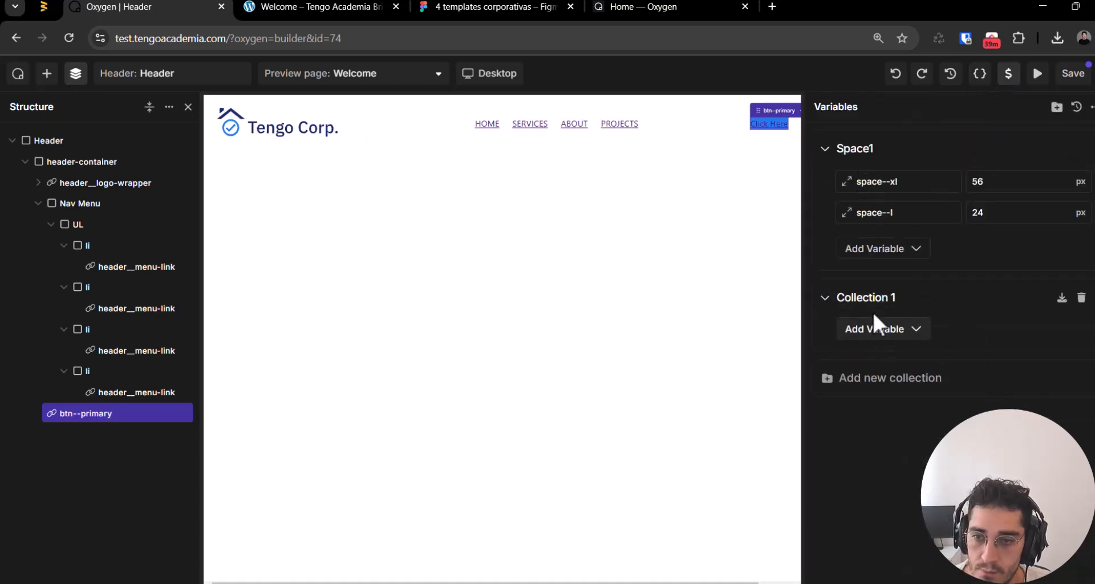
double_click(873, 297)
type("Go")
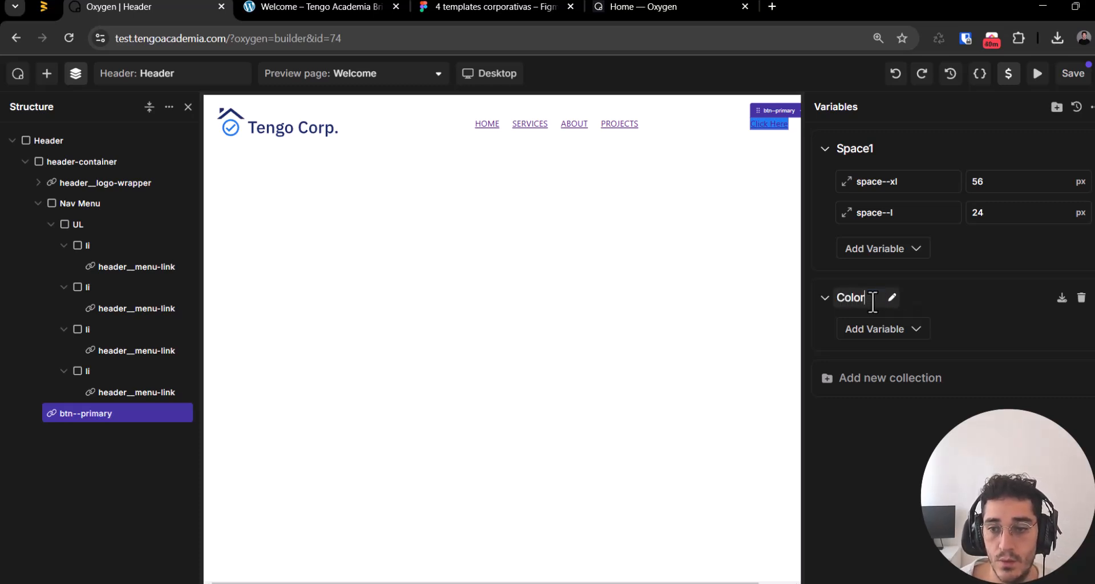
key("Return")
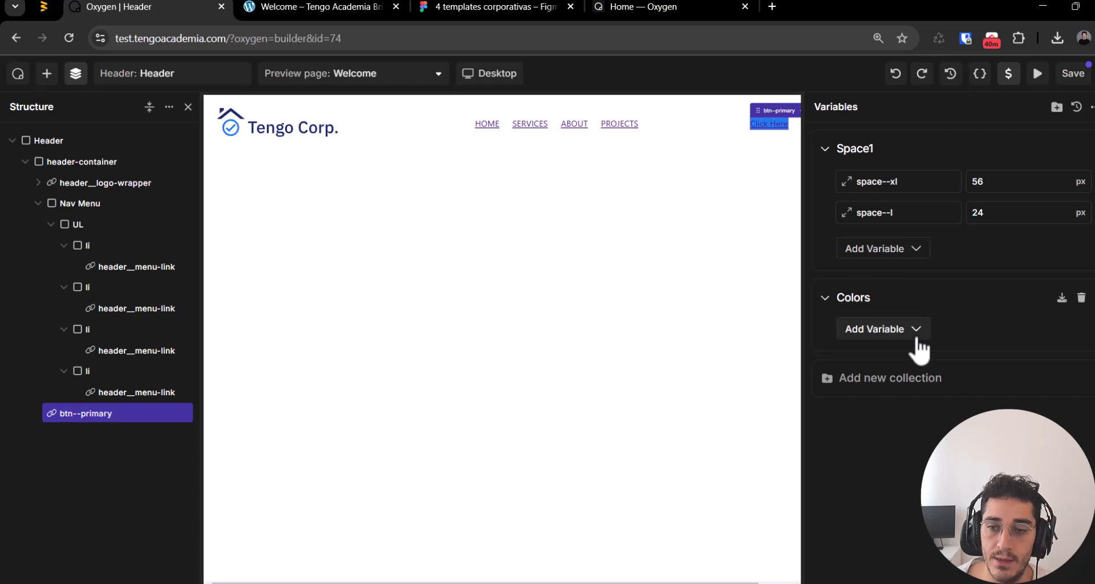
Step: Add a color variable named Color Primary with the value #217BF4 to the Colors collection and save
left_click(847, 334)
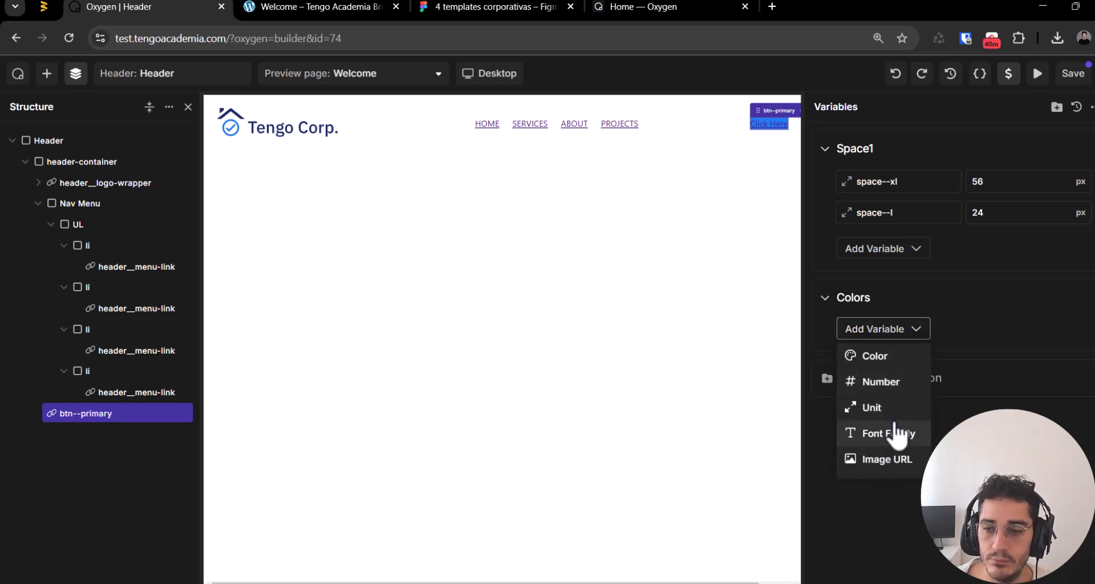
left_click(885, 357)
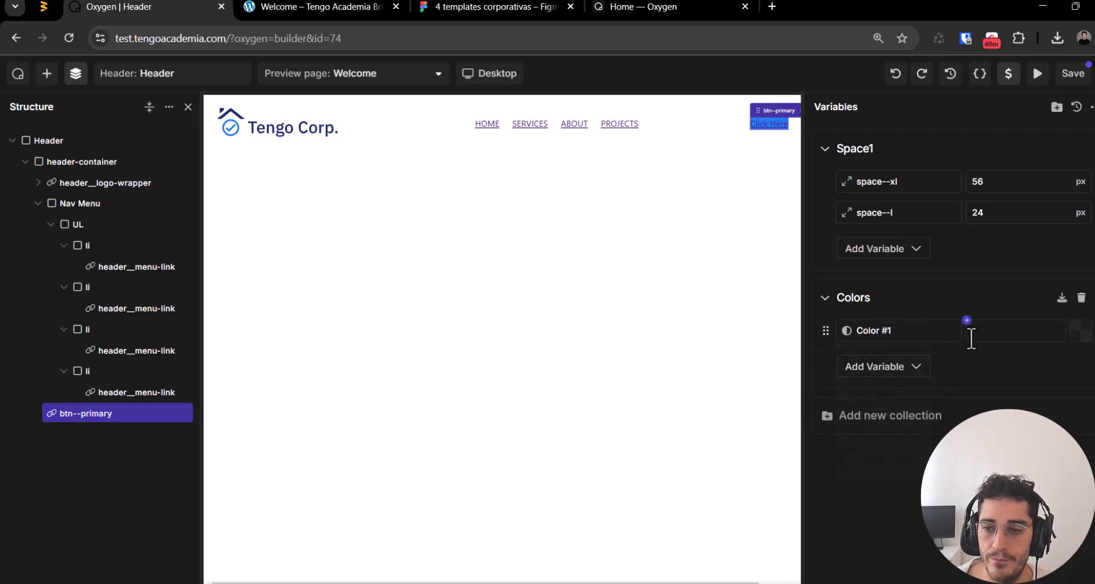
type("#217BF4")
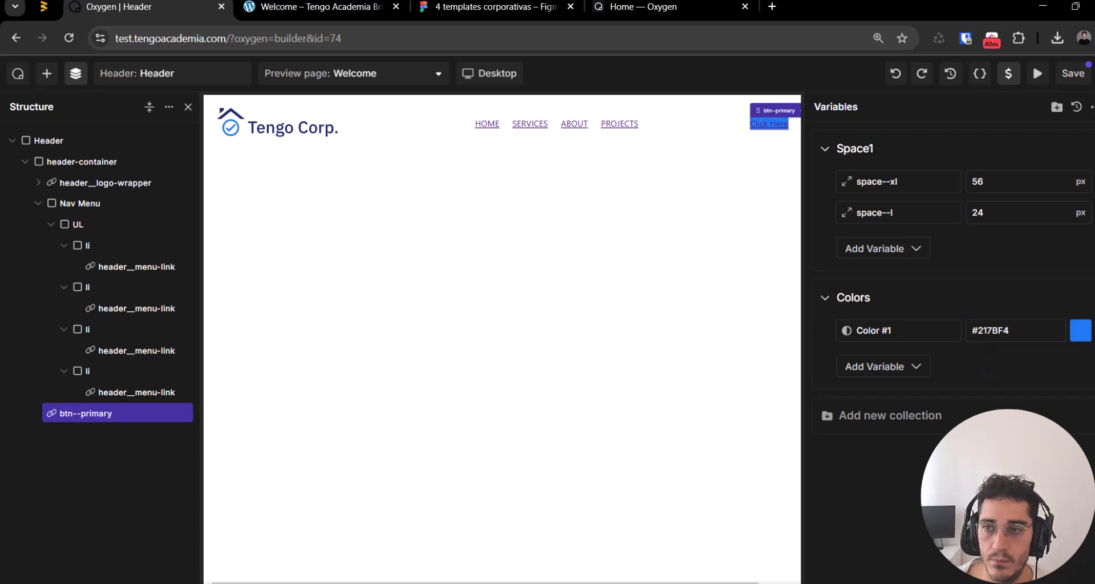
left_click(1081, 79)
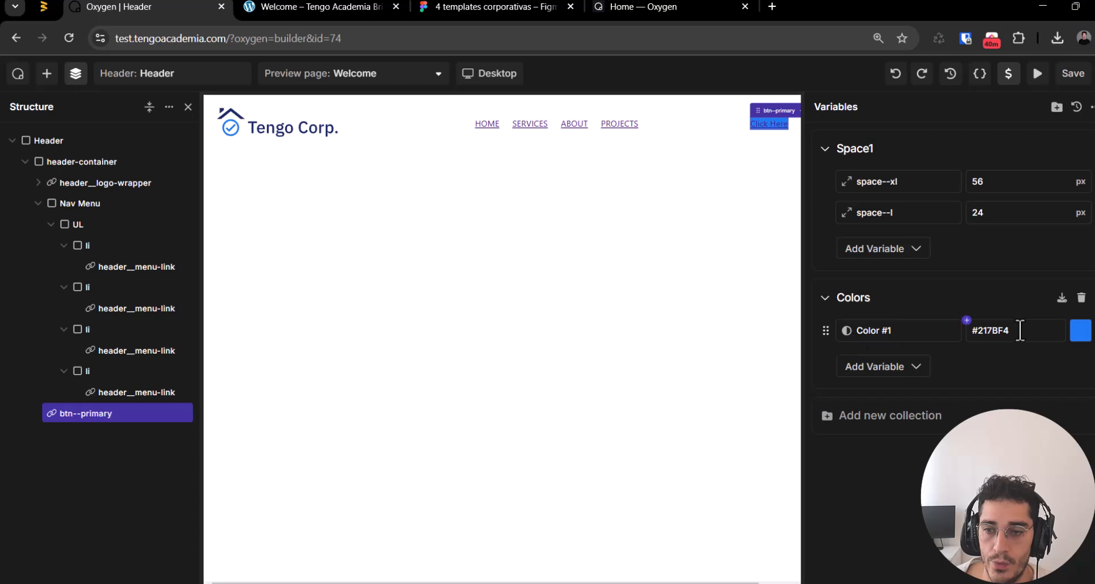
type("Col")
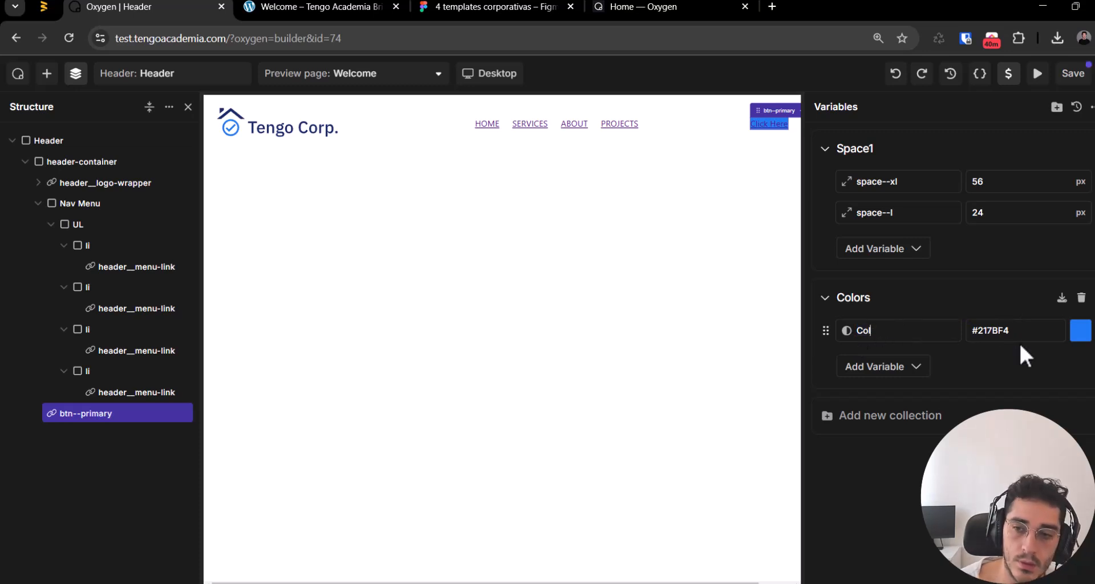
type("or Primary")
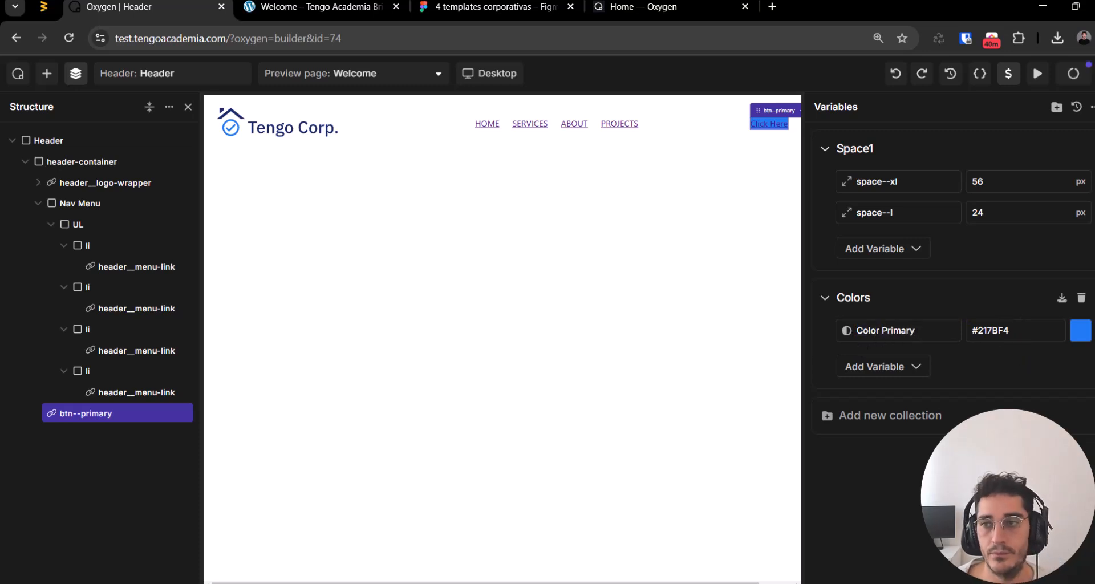
Step: Replace the btn--primary class's background color with the Color Primary variable
left_click(134, 414)
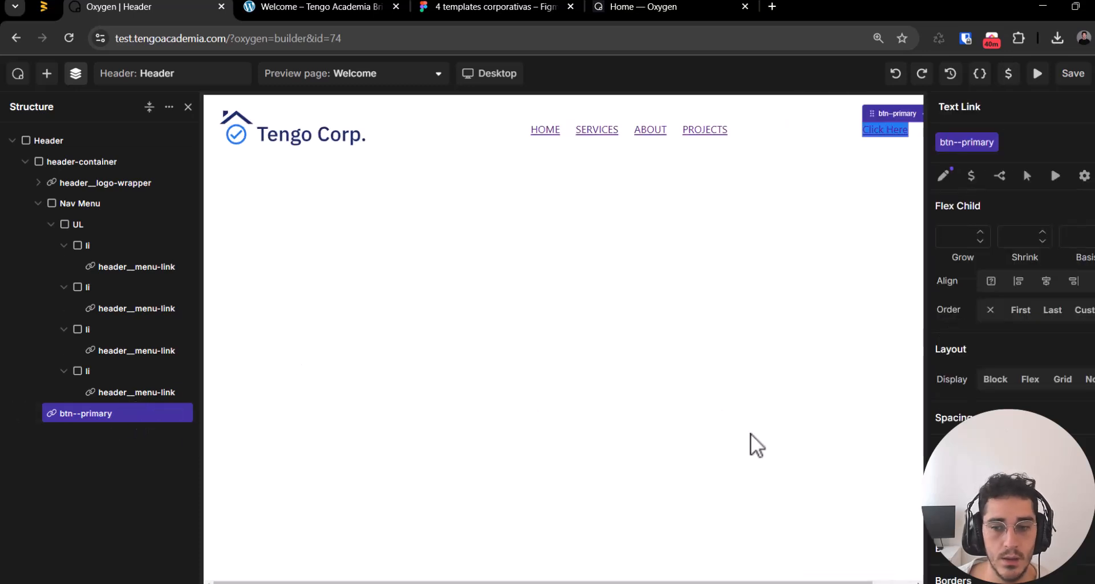
scroll(1009, 343, "down", 2)
scroll(1009, 342, "down", 1)
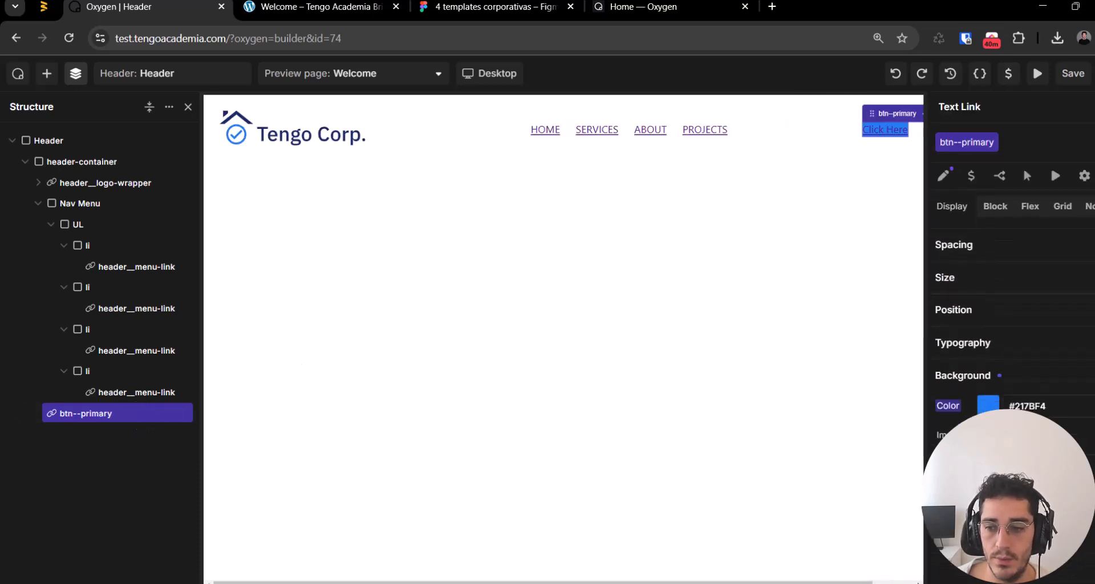
key("BackSpace")
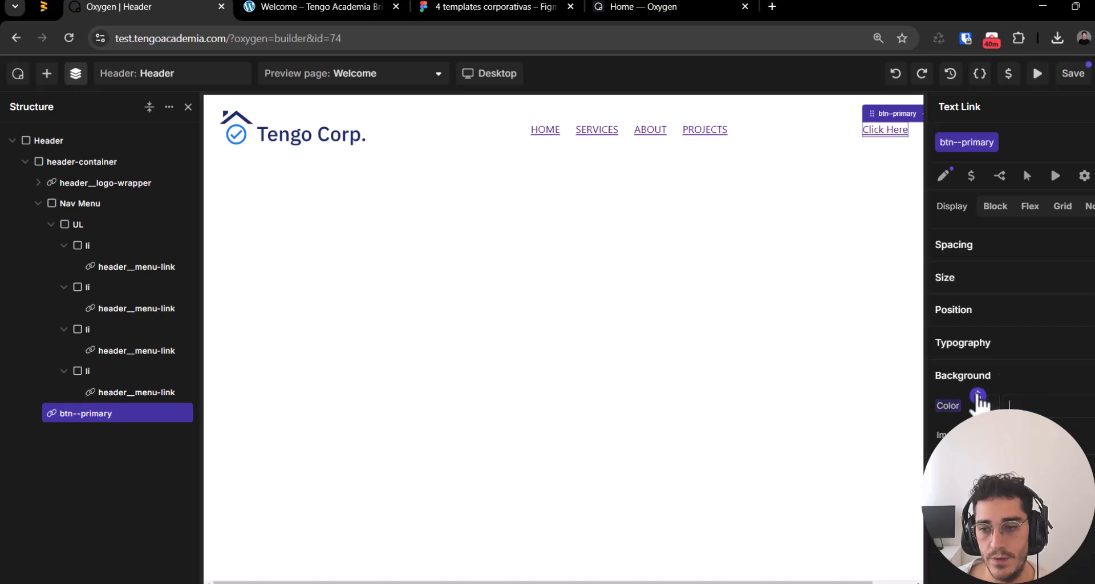
left_click(977, 397)
left_click(1006, 461)
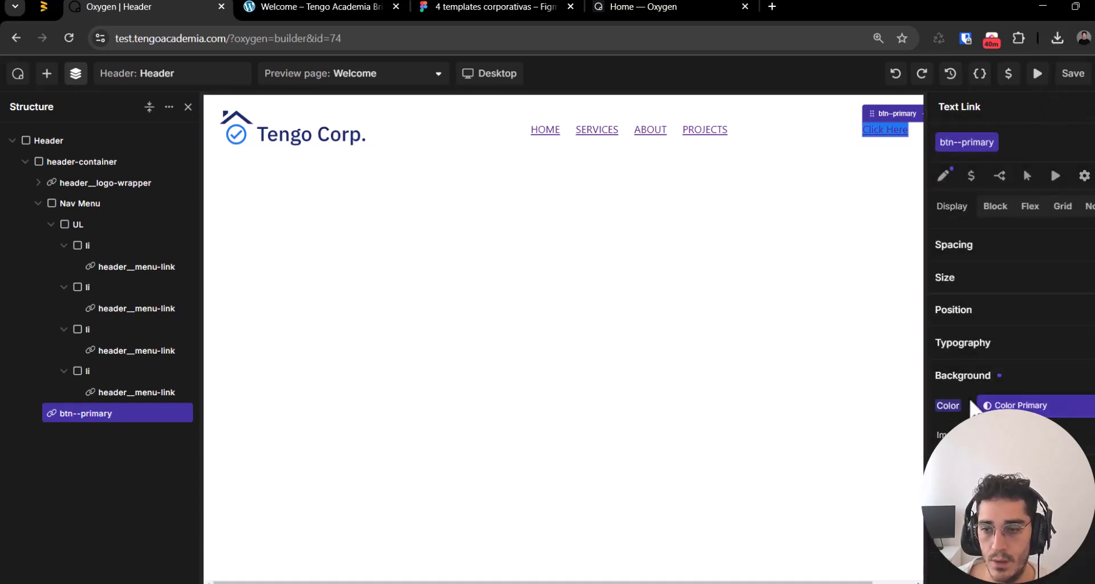
Step: Check the CONTACT button's padding in Figma and return to the btn--primary class styles in Oxygen
scroll(980, 394, "up", 1)
key("ctrl+Tab")
key("ctrl+shift+Tab")
left_click(464, 6)
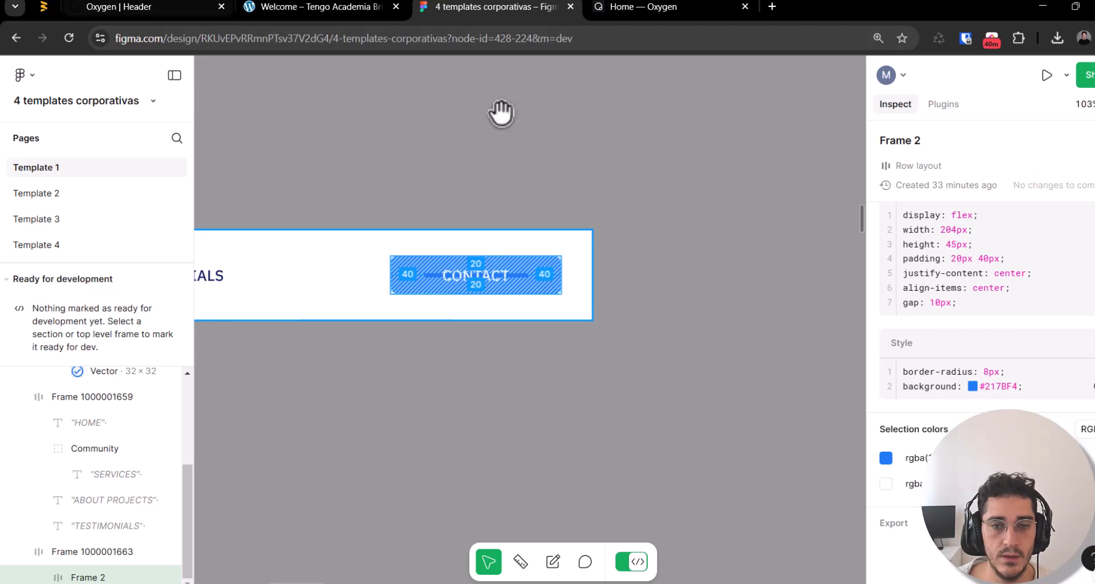
scroll(1009, 285, "up", 2)
left_click(185, 8)
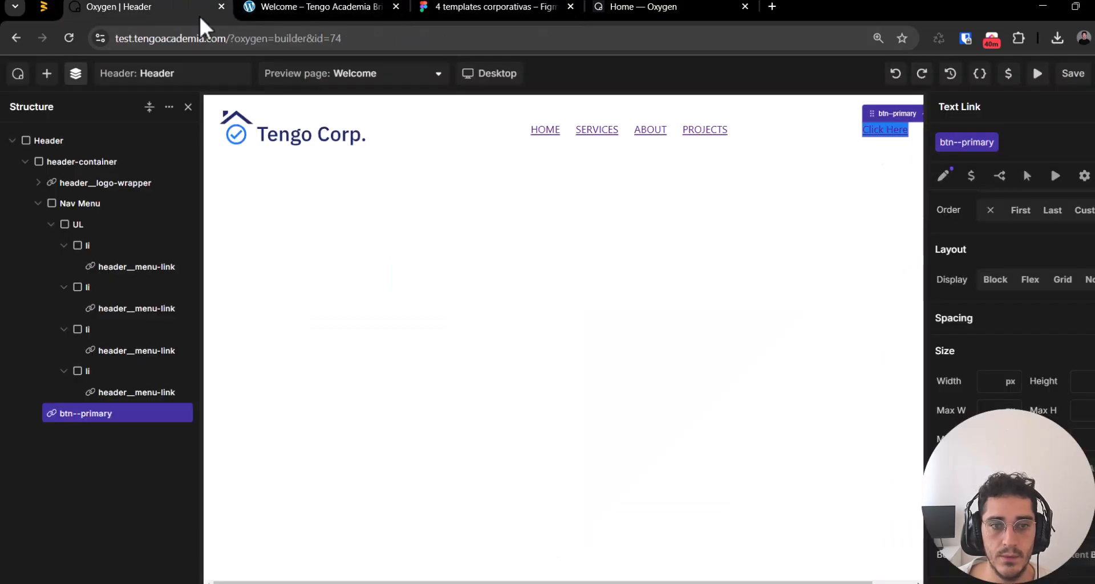
scroll(1021, 393, "up", 2)
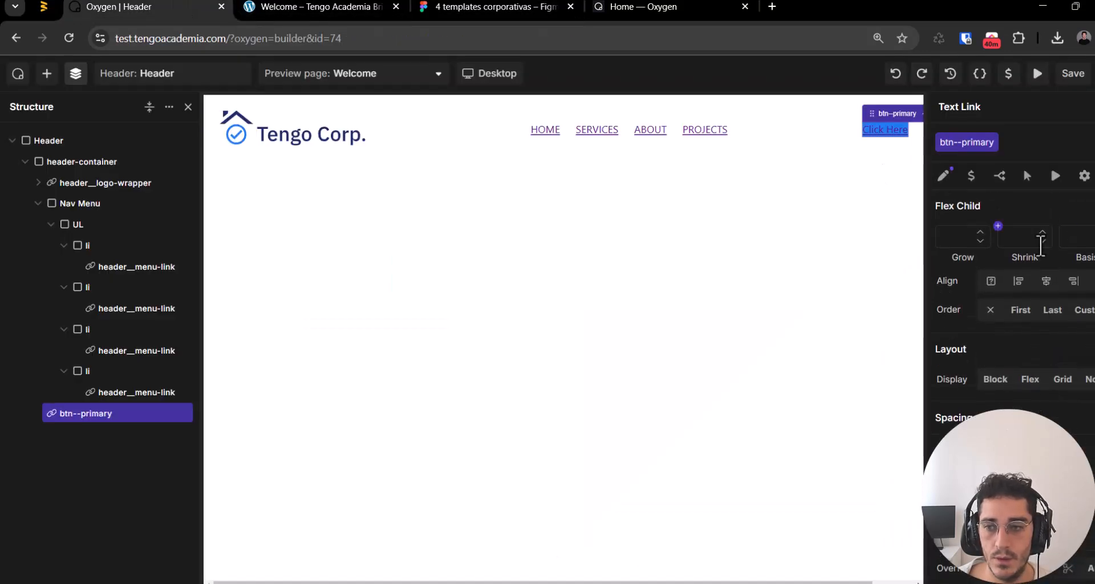
left_click(947, 177)
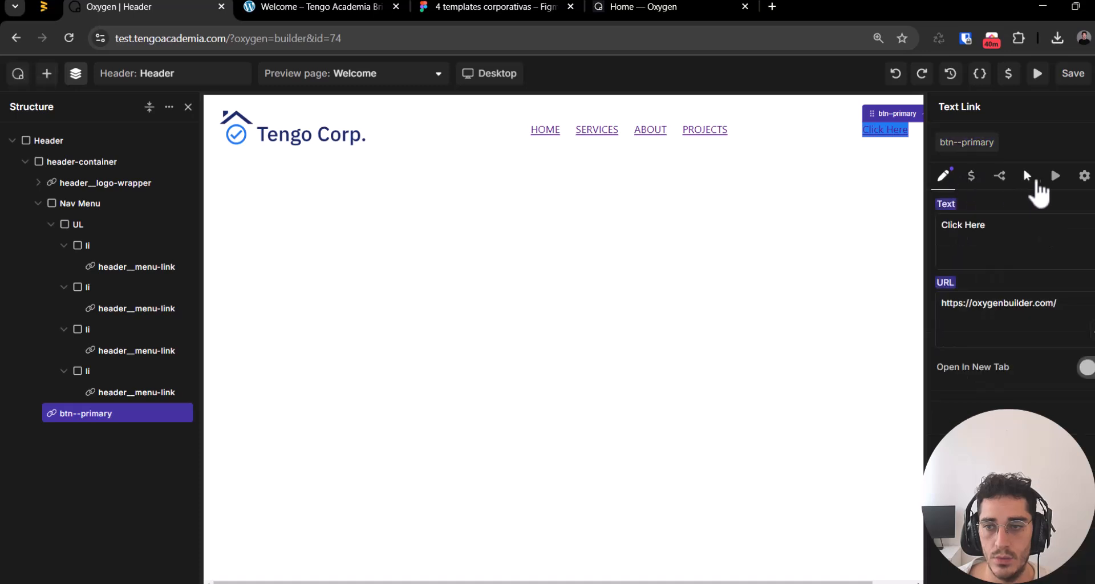
left_click(966, 144)
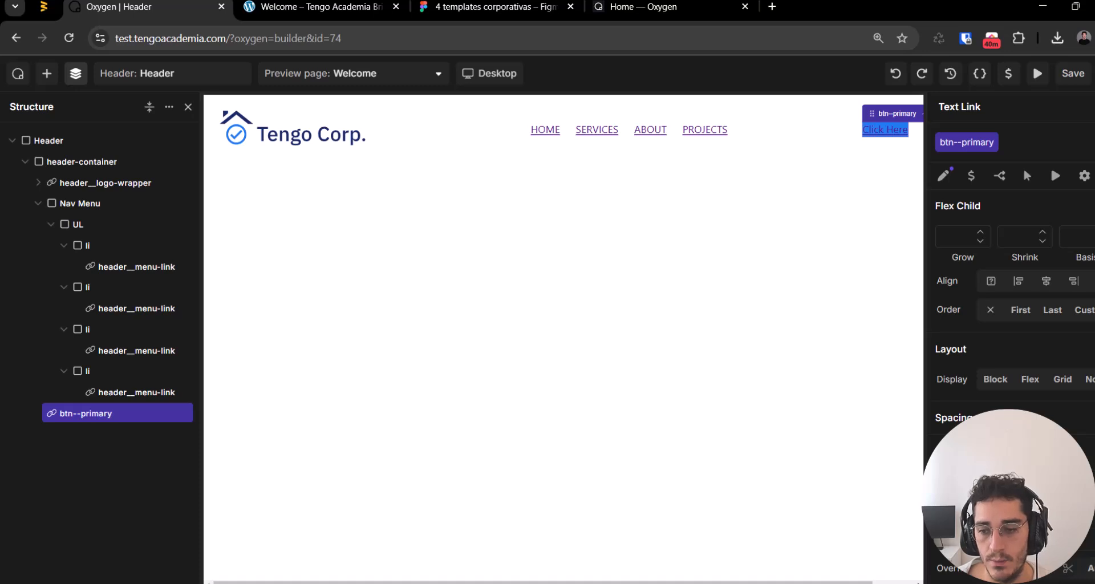
Step: Set the btn--primary class's top and bottom padding to 20 px
scroll(975, 387, "down", 3)
scroll(975, 388, "up", 1)
left_click(970, 346)
left_click(1031, 396)
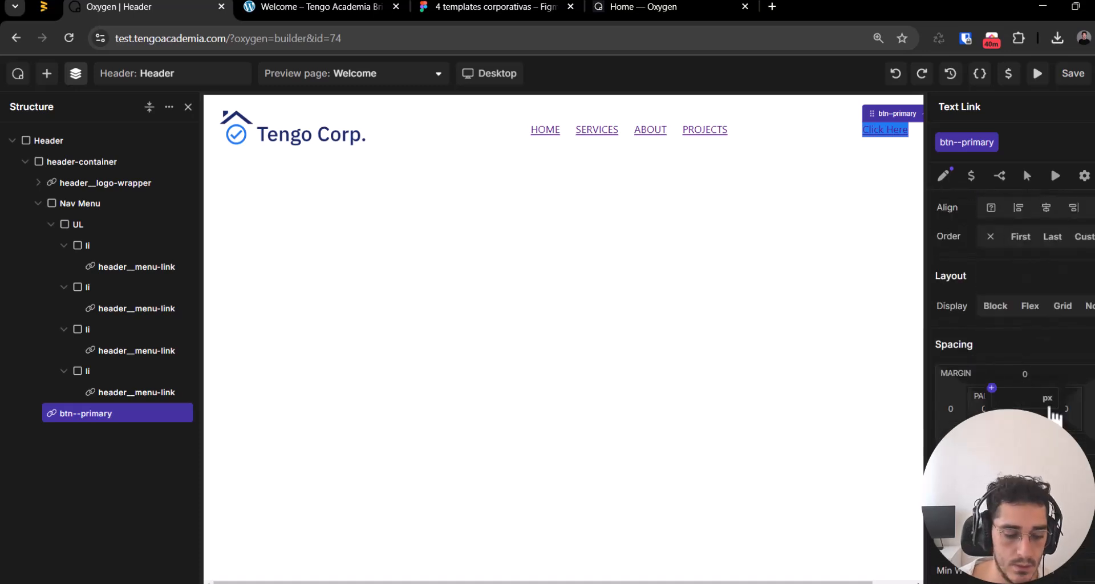
type("20")
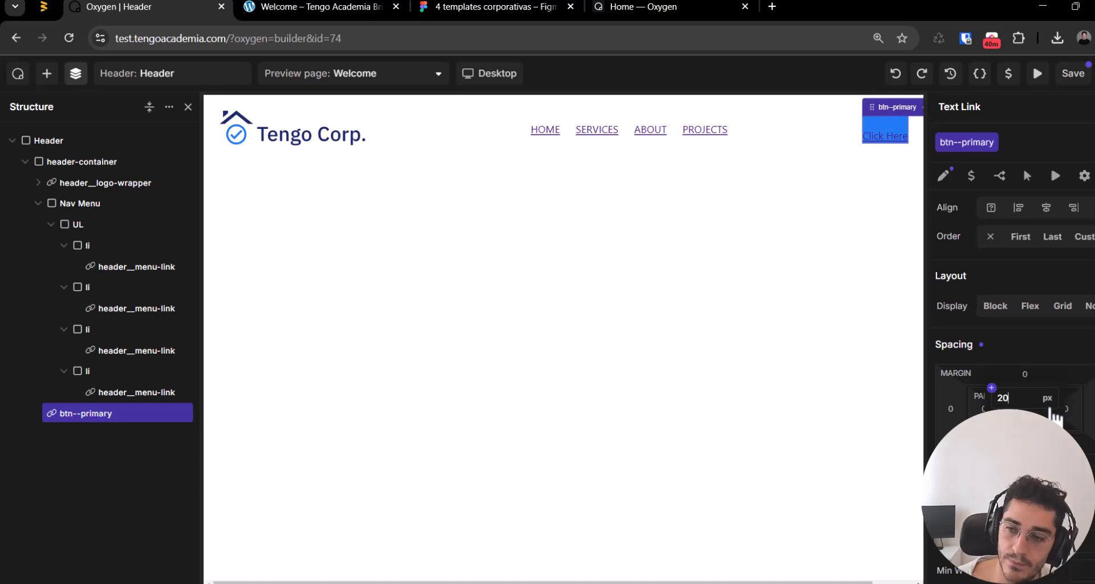
key("Return")
left_click(1024, 403)
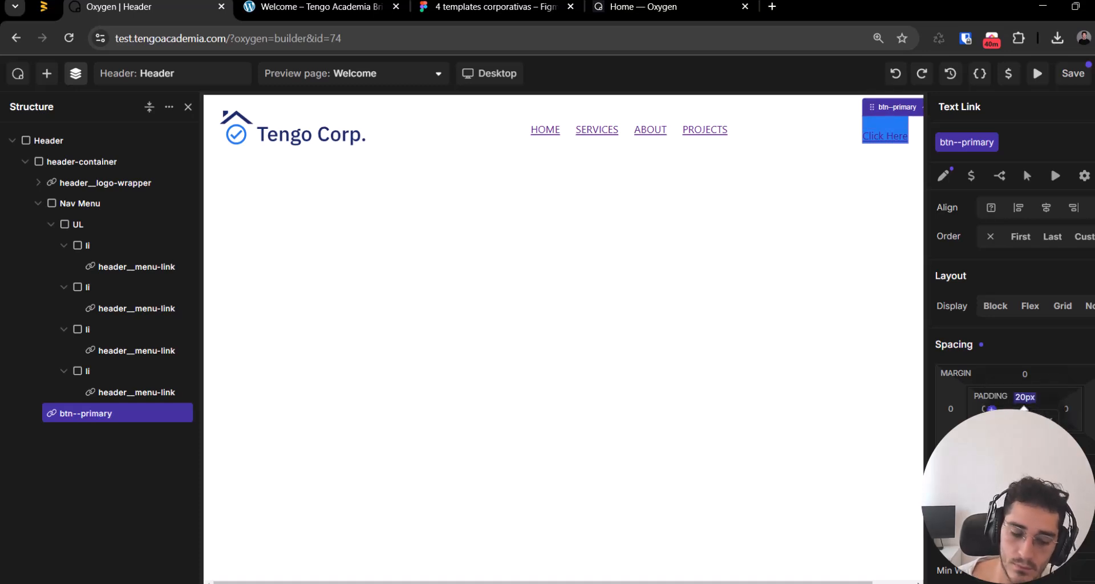
type("20")
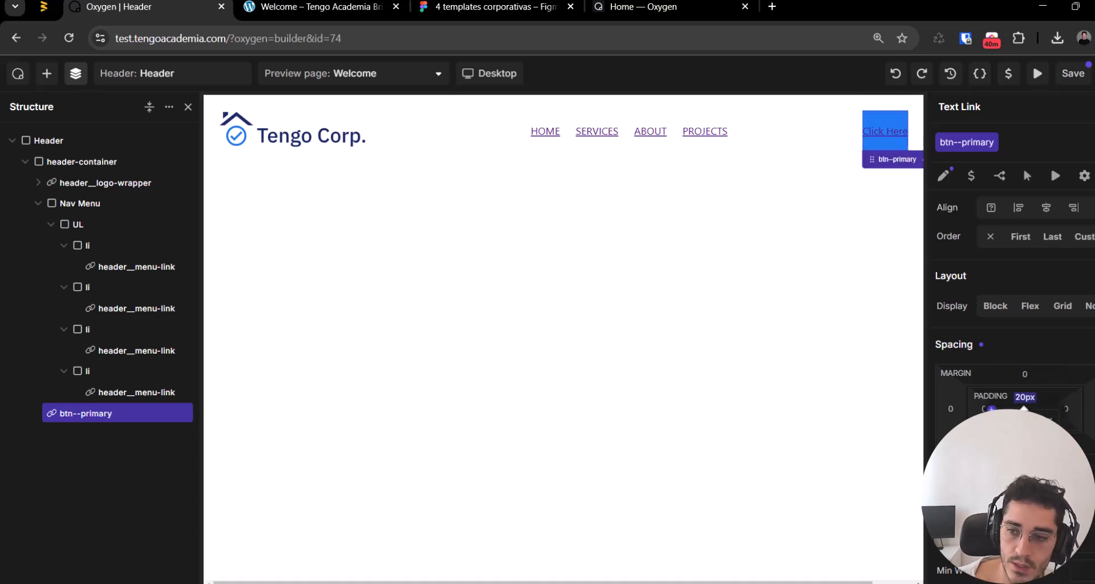
Step: Set the btn--primary class's left and right padding to 40 px
left_click(976, 406)
type("40")
key("Return")
left_click(1069, 409)
type("40")
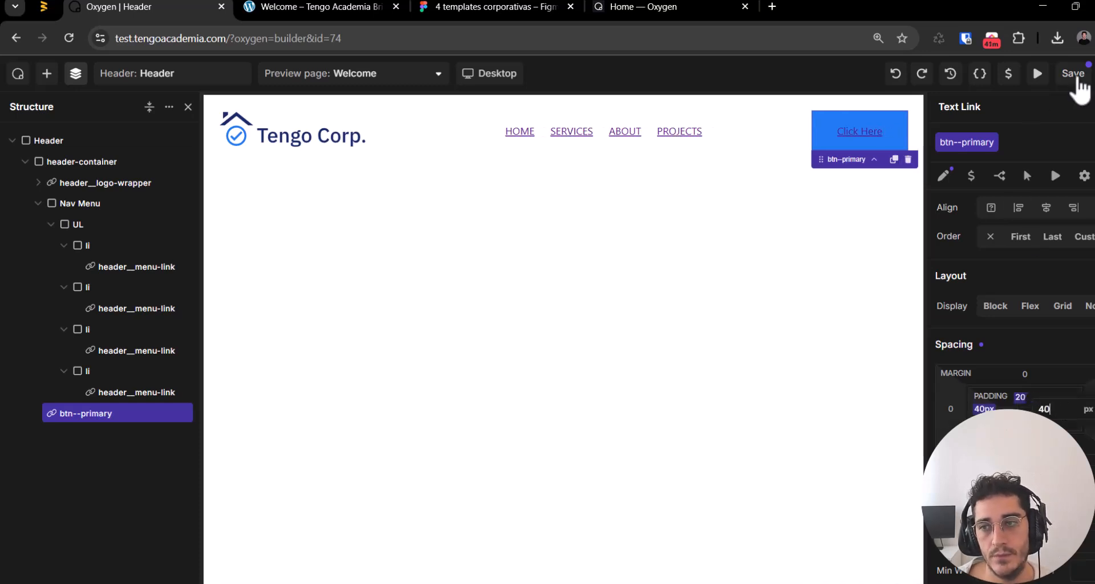
Step: Check the button's label in Figma and change the Click Here link's text to Contact in Oxygen
key("ctrl+Tab")
key("ctrl+Tab")
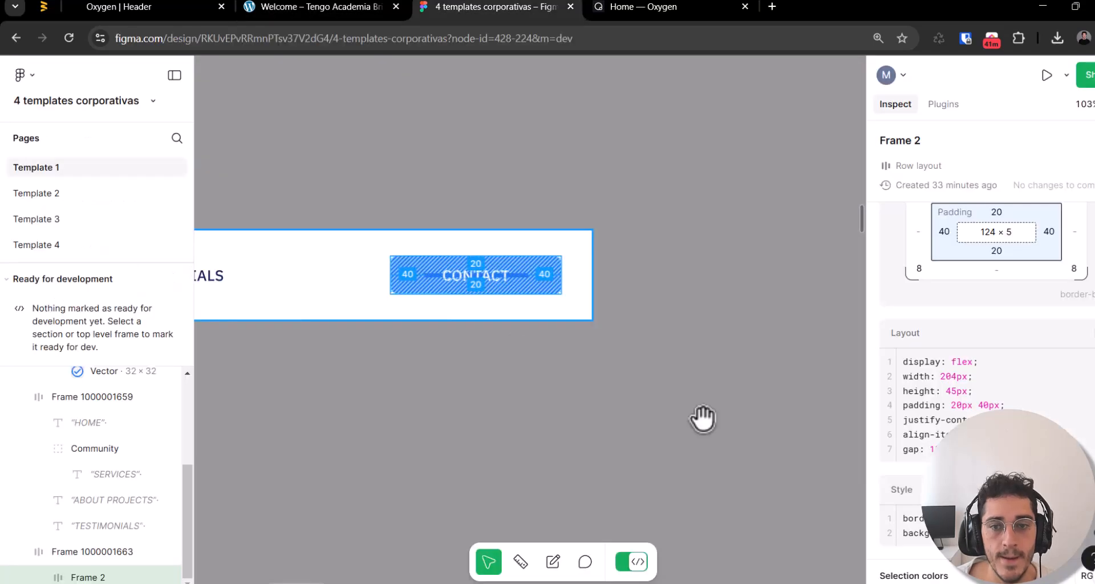
key("ctrl+shift+Tab")
key("ctrl+shift+Tab")
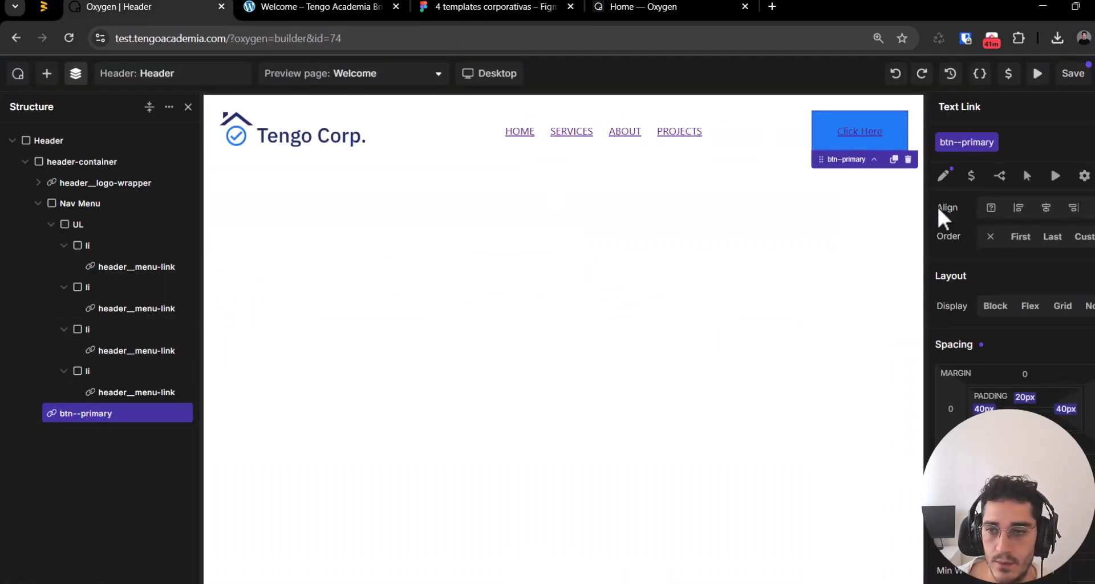
left_click(943, 175)
left_click(970, 250)
key("ctrl+a")
key("BackSpace")
type("Contact")
key("ctrl+Tab")
key("ctrl+shift+Tab")
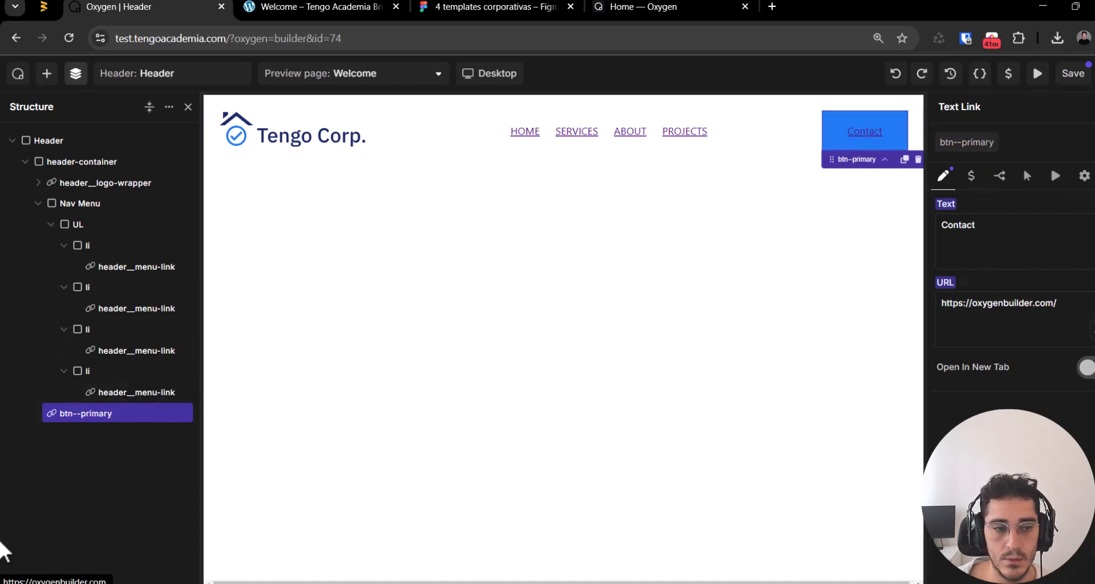
Step: Set the btn--primary class's text color to white
left_click(974, 145)
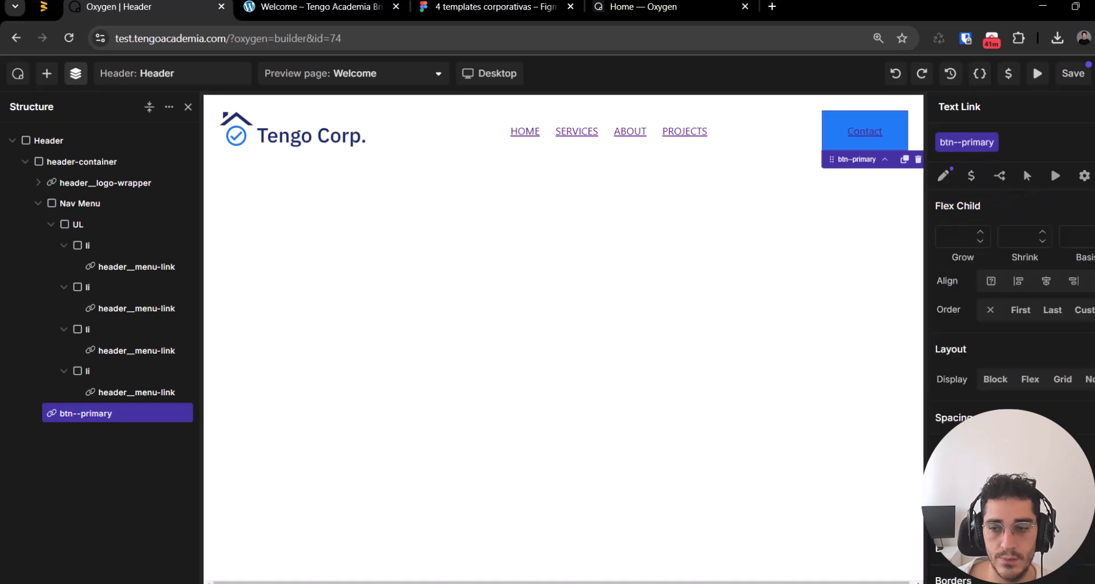
scroll(1009, 343, "down", 2)
scroll(1009, 314, "down", 2)
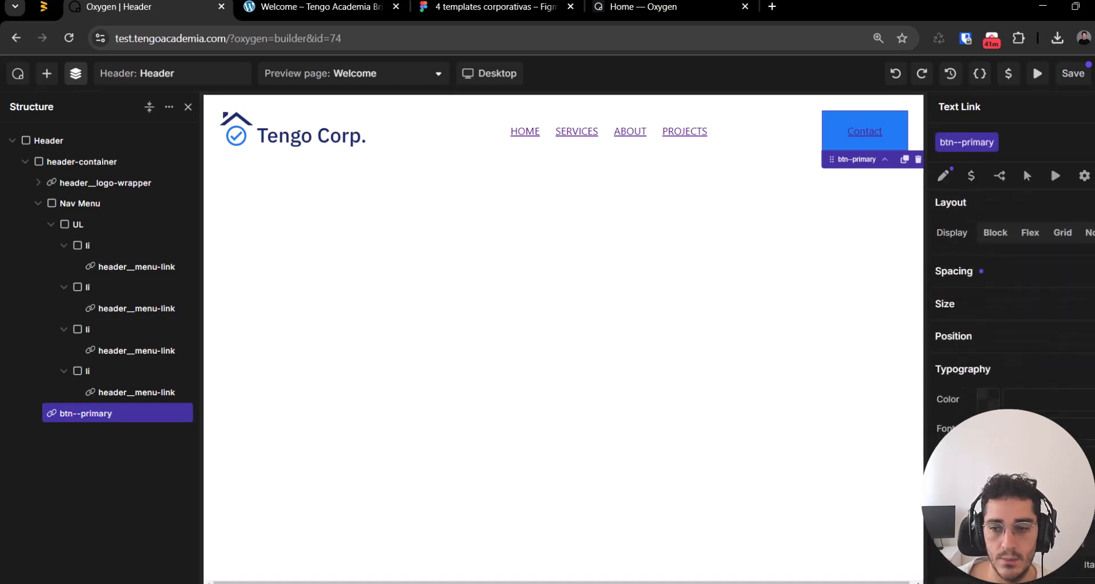
left_click(1036, 400)
type("white")
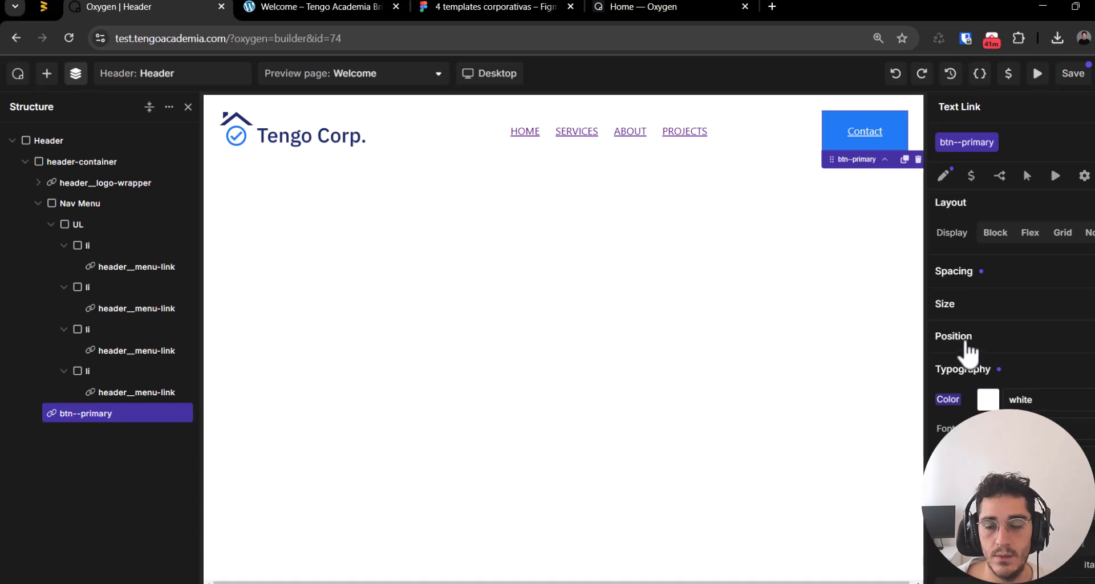
Step: Make the btn--primary text uppercase and set its text decoration to none
scroll(1049, 373, "up", 1)
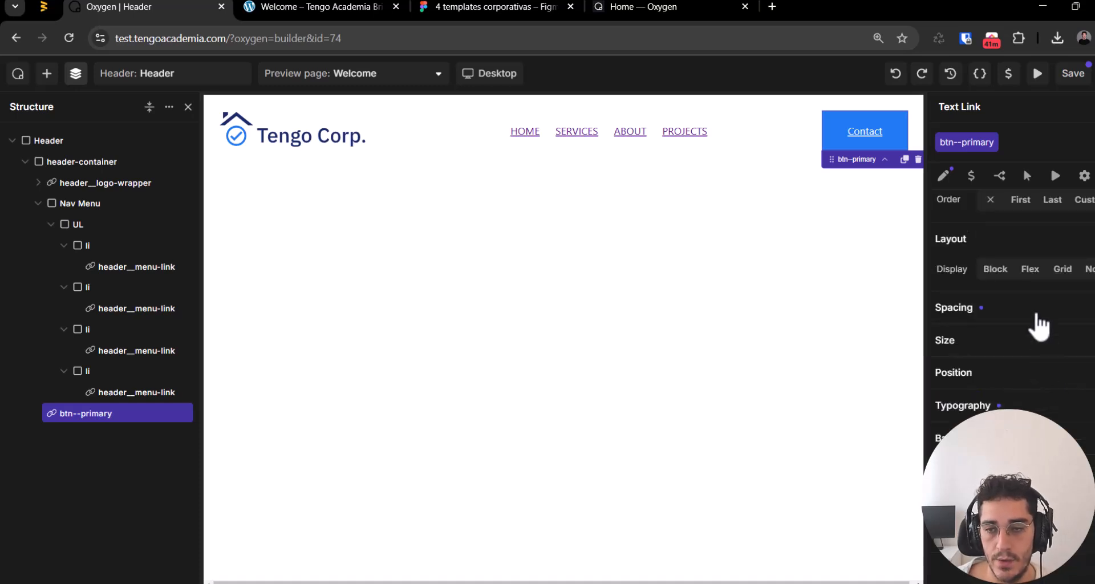
scroll(1009, 342, "down", 5)
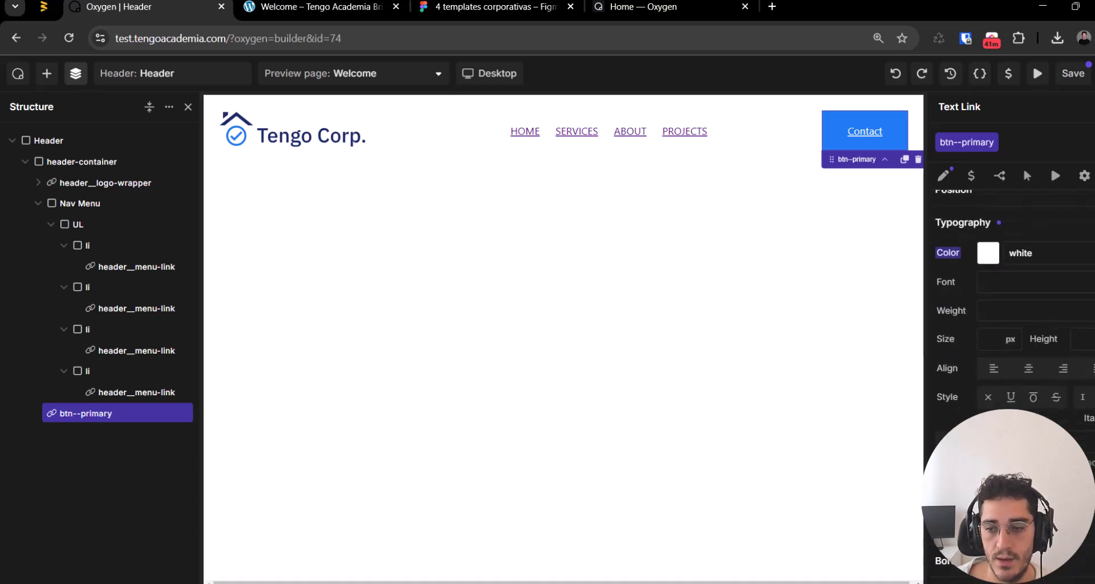
left_click(970, 443)
scroll(1009, 343, "down", 2)
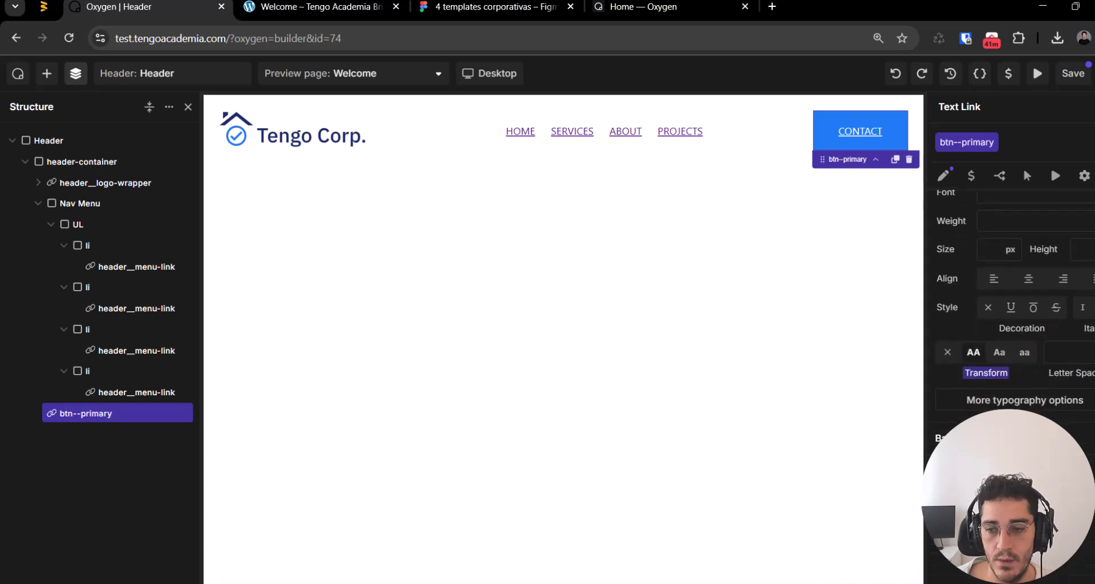
left_click(992, 313)
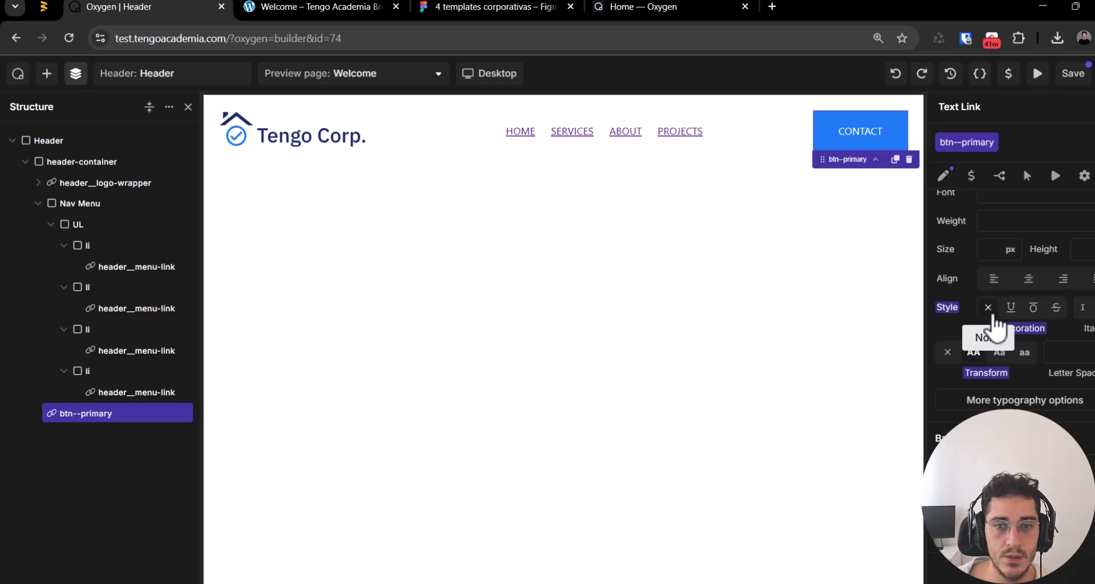
Step: Look up the CONTACT text's typography in Figma, set the btn--primary font size to 18 px in Oxygen and save
key("ctrl+Tab")
key("ctrl+Tab")
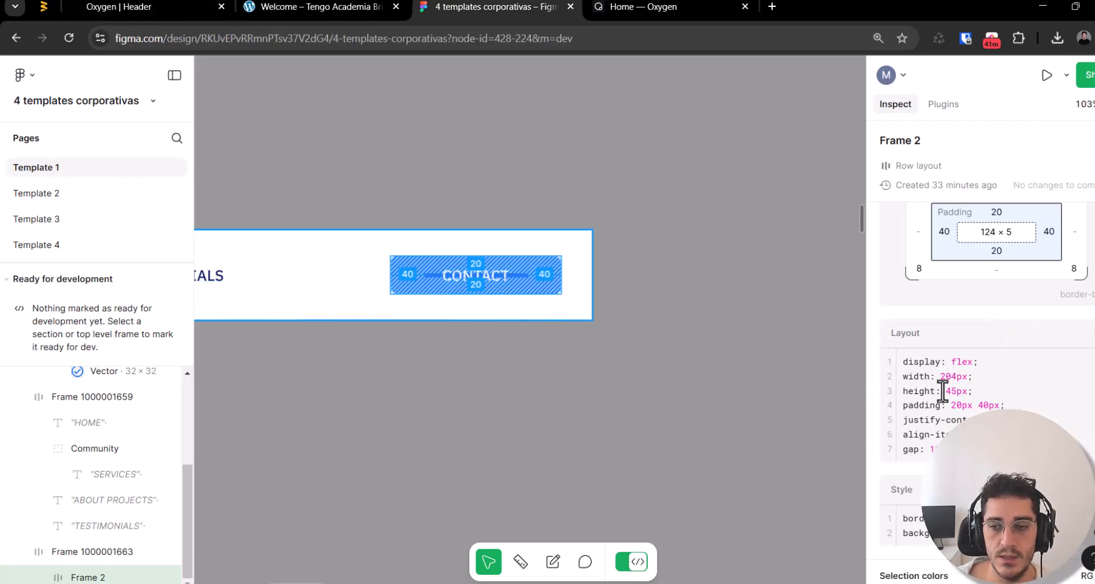
left_click(506, 281)
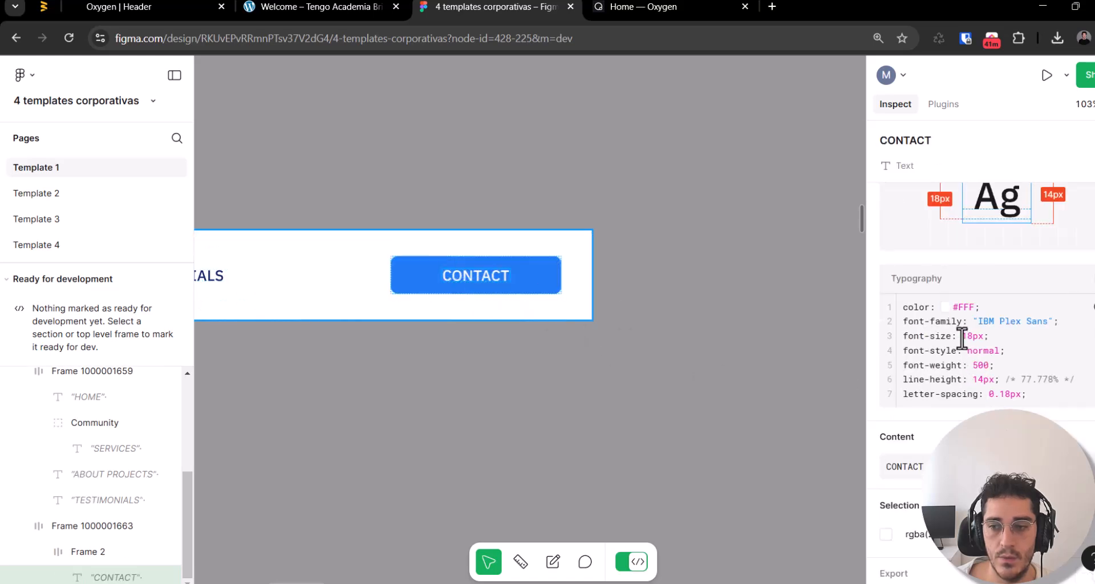
key("ctrl+shift+Tab")
key("ctrl+shift+Tab")
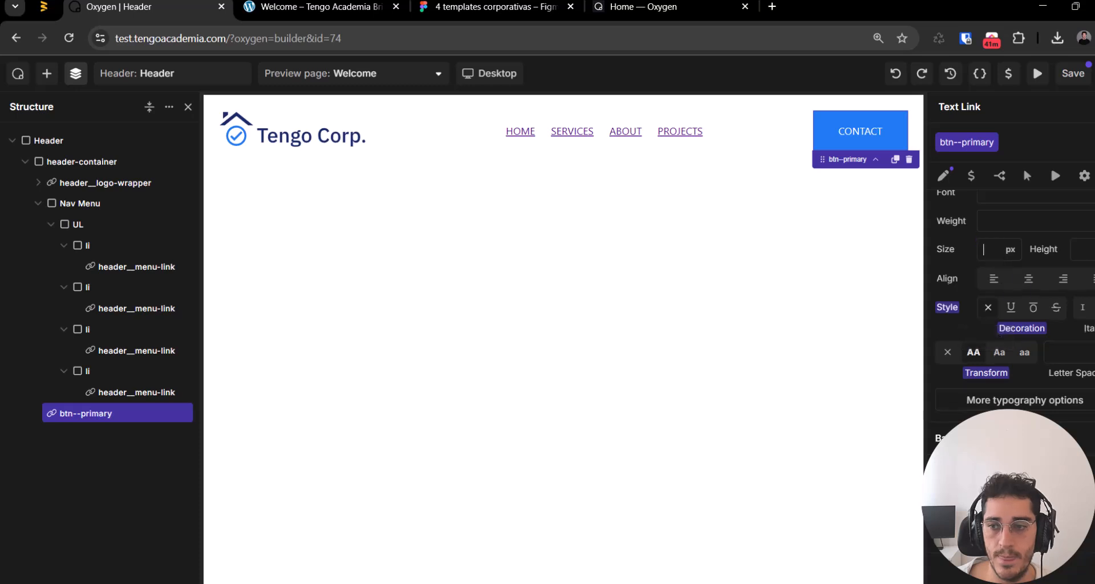
scroll(1010, 314, "up", 3)
type("18")
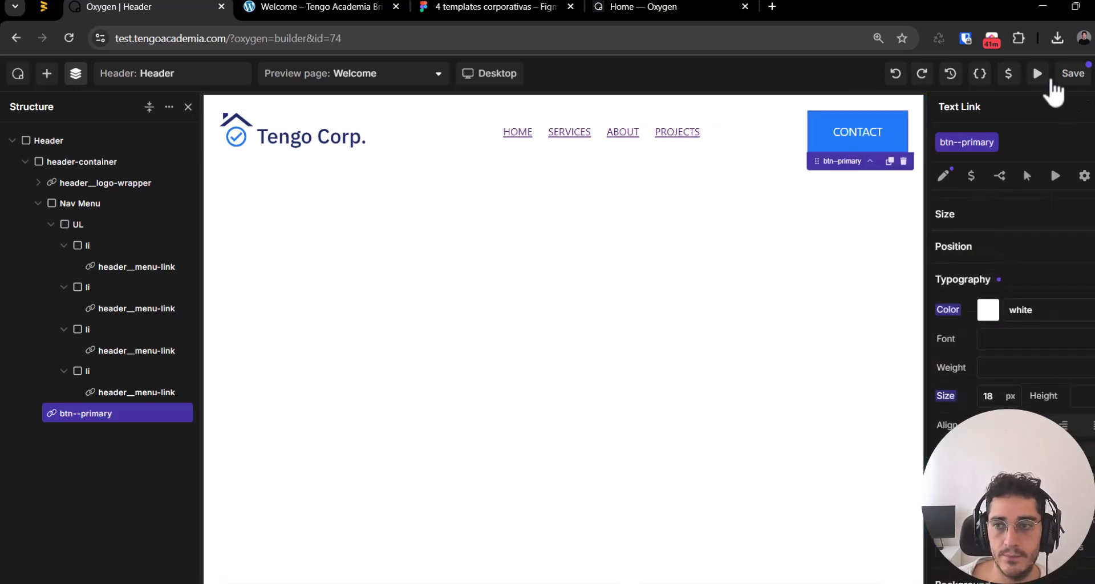
left_click(1072, 74)
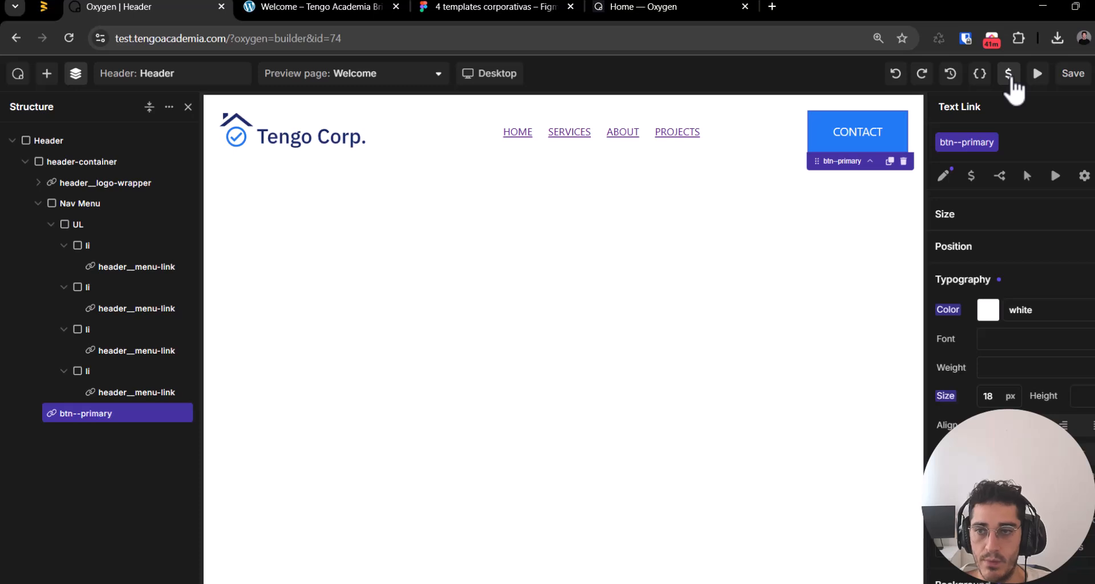
Step: Check the header on the live Welcome page and in the Figma design, and return to the Oxygen header
key("ctrl+Tab")
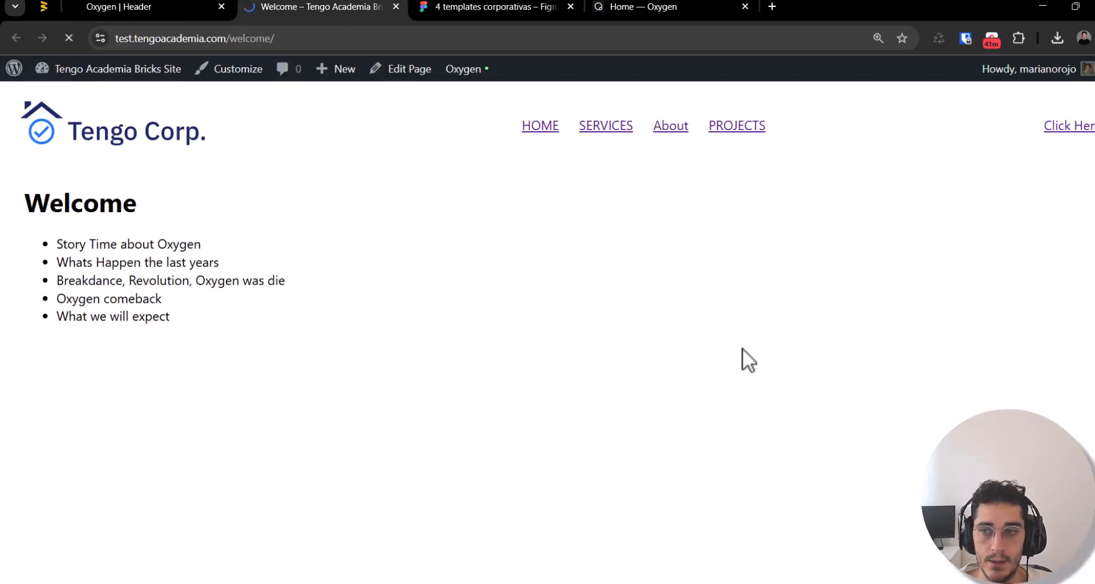
key("ctrl+shift+Tab")
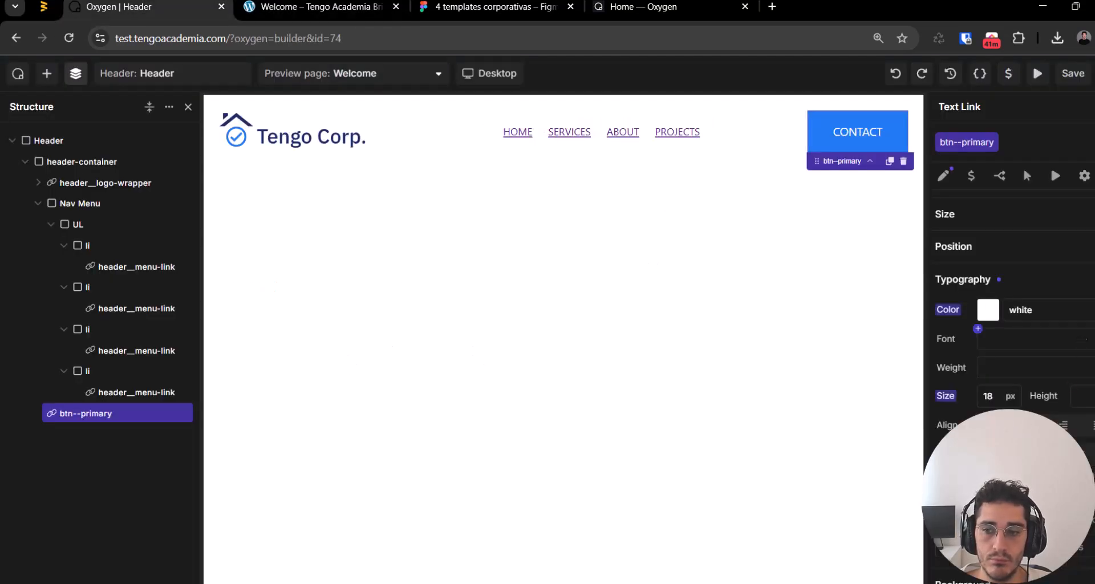
left_click(490, 6)
left_click(114, 6)
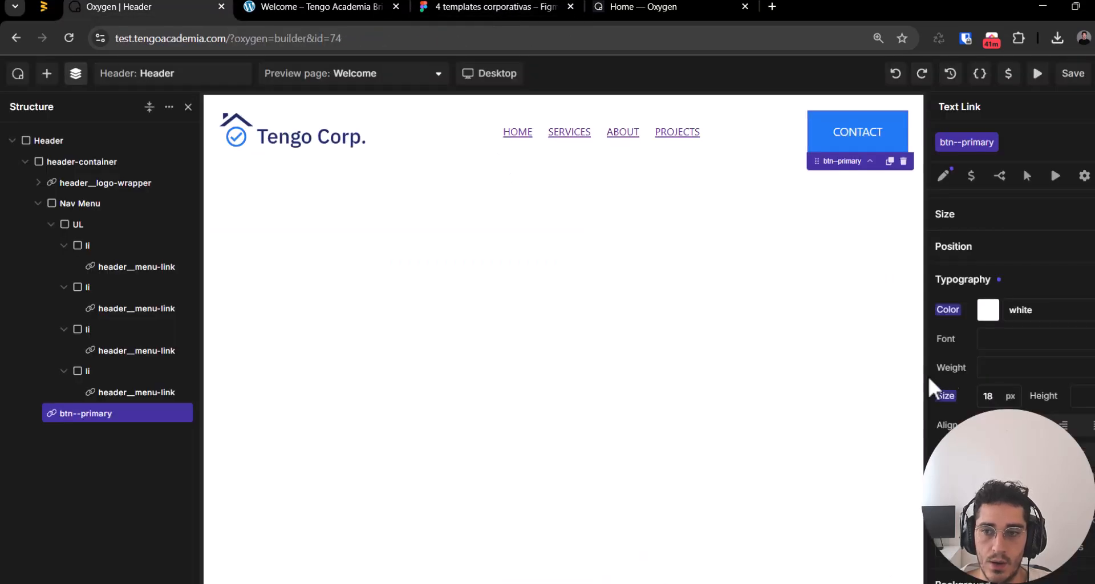
Step: Open the &:hover state of the btn--primary class and bring its background settings into reach
scroll(929, 380, "down", 2)
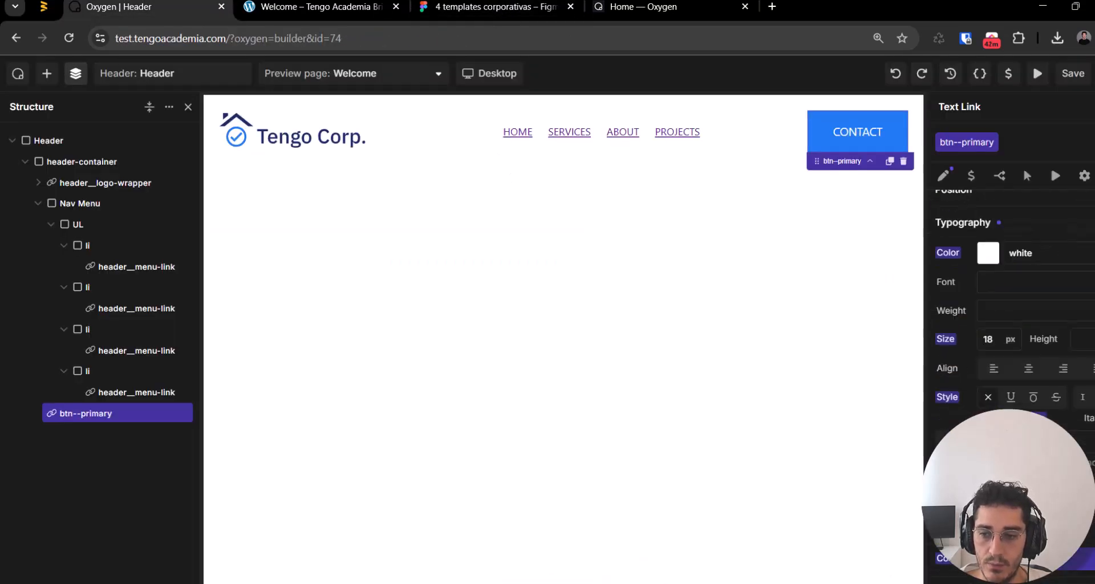
left_click(992, 143)
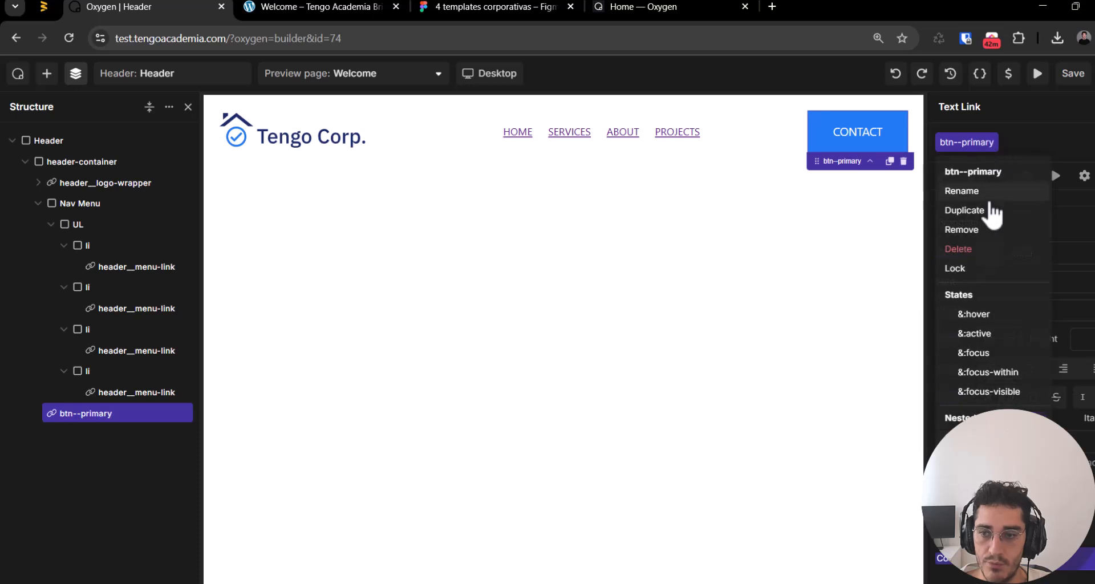
left_click(995, 315)
scroll(1009, 313, "down", 3)
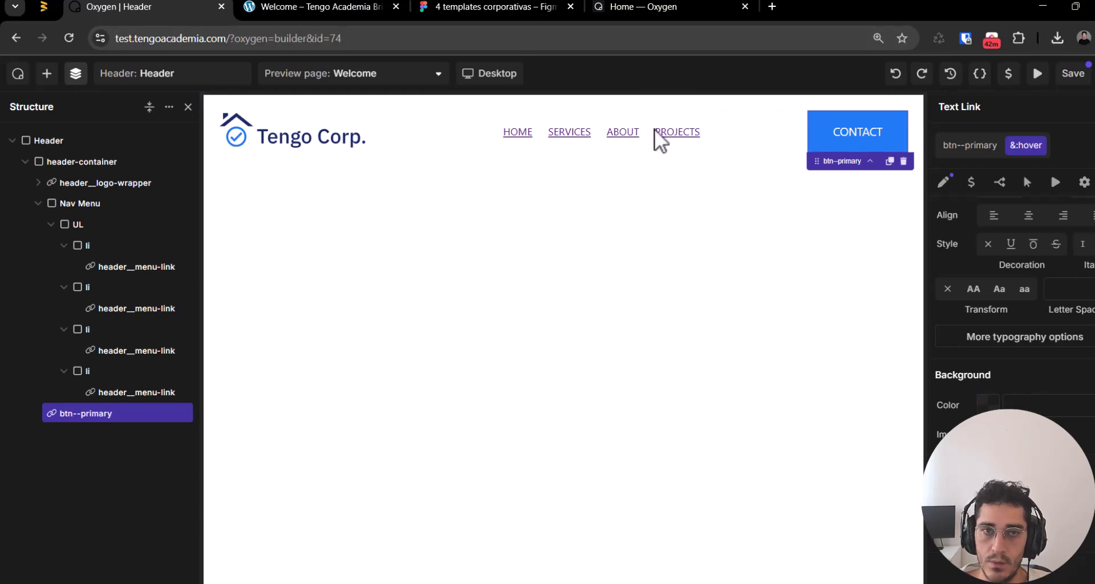
Step: Check the header and the landing page templates in the Figma design, and return to the Oxygen header
left_click(492, 8)
scroll(653, 335, "down", 5)
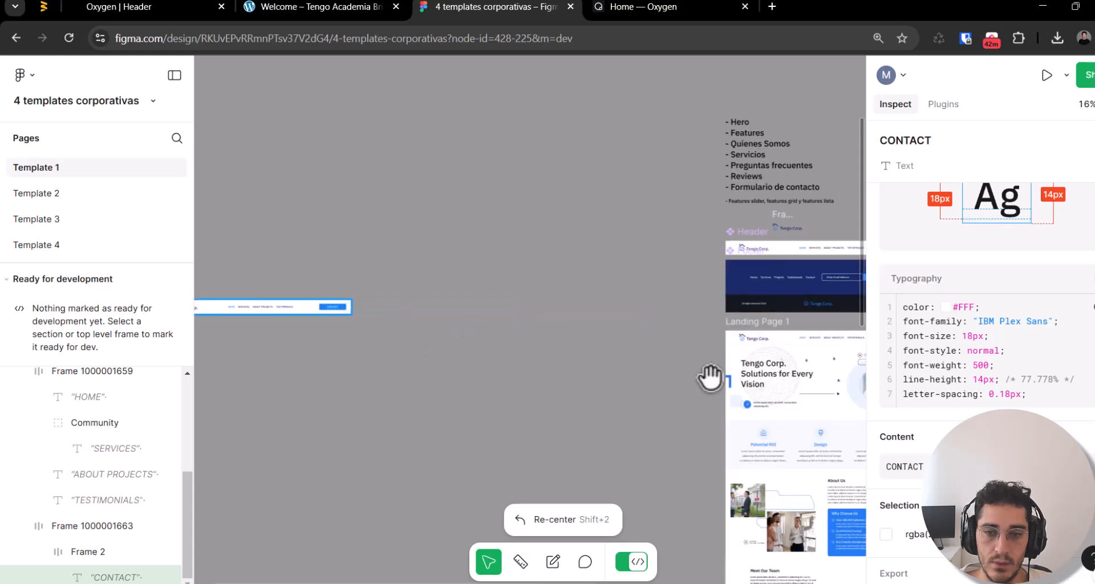
key("ctrl+backslash")
left_click_drag(809, 350, 426, 369)
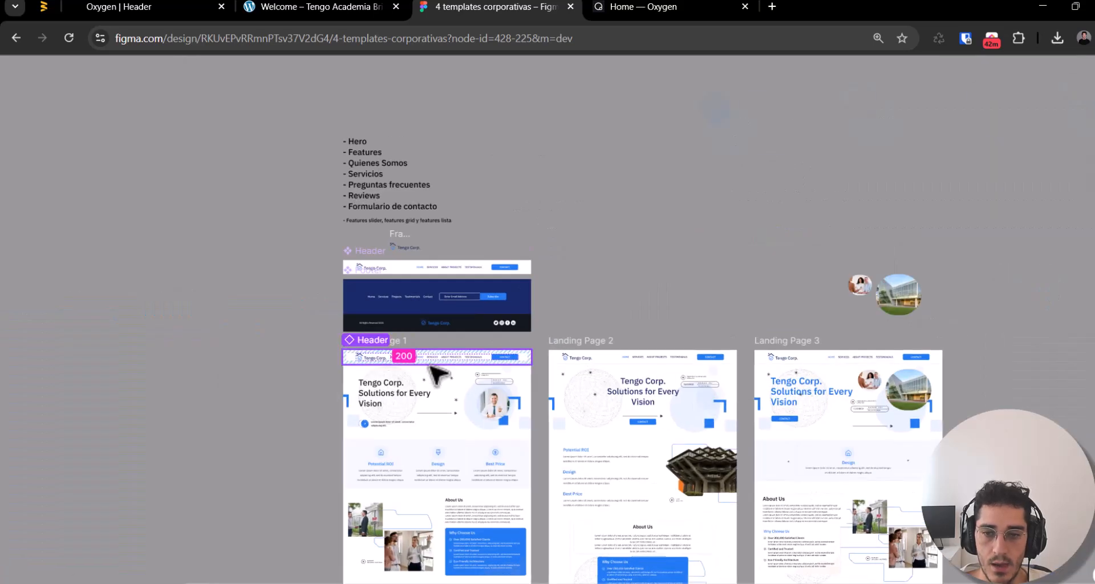
left_click_drag(367, 391, 749, 391)
scroll(296, 332, "up", 4)
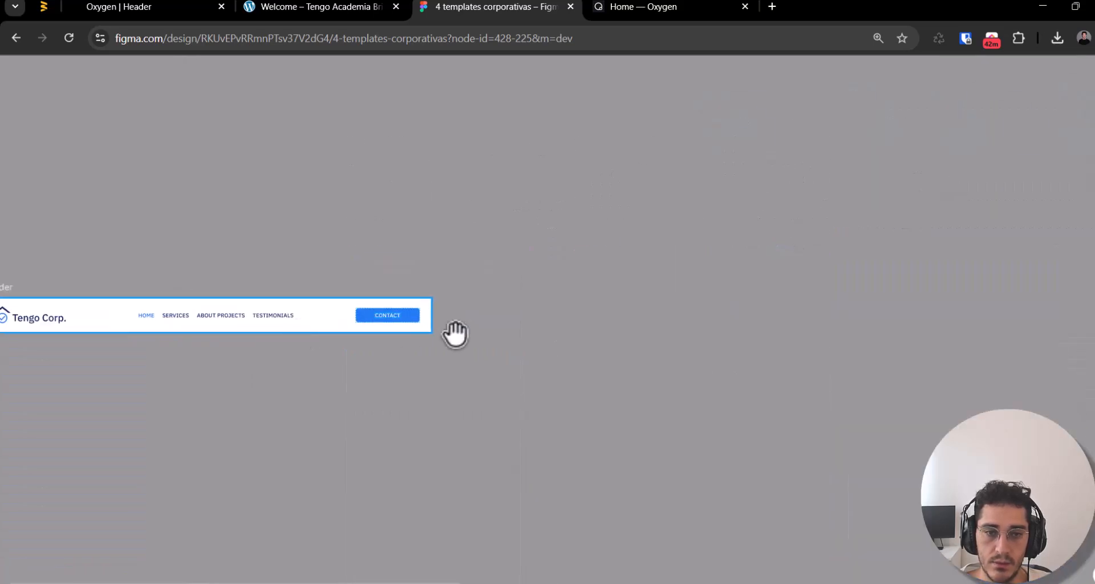
key("ctrl+shift+Tab")
key("ctrl+shift+Tab")
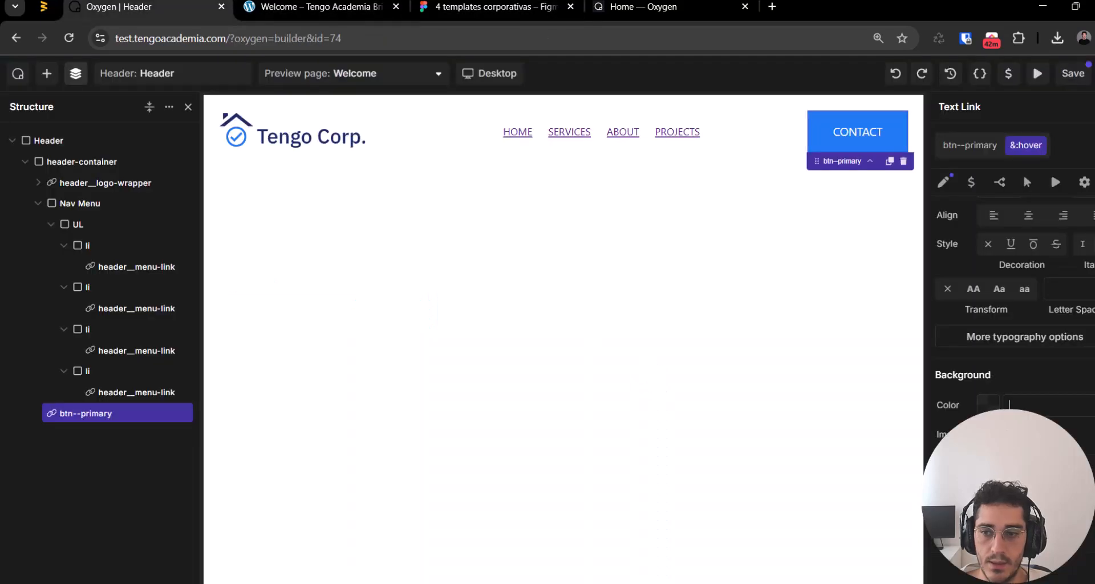
Step: Set the btn--primary hover background color to #5C27CEFF, save, and reload the live Welcome page
left_click(979, 403)
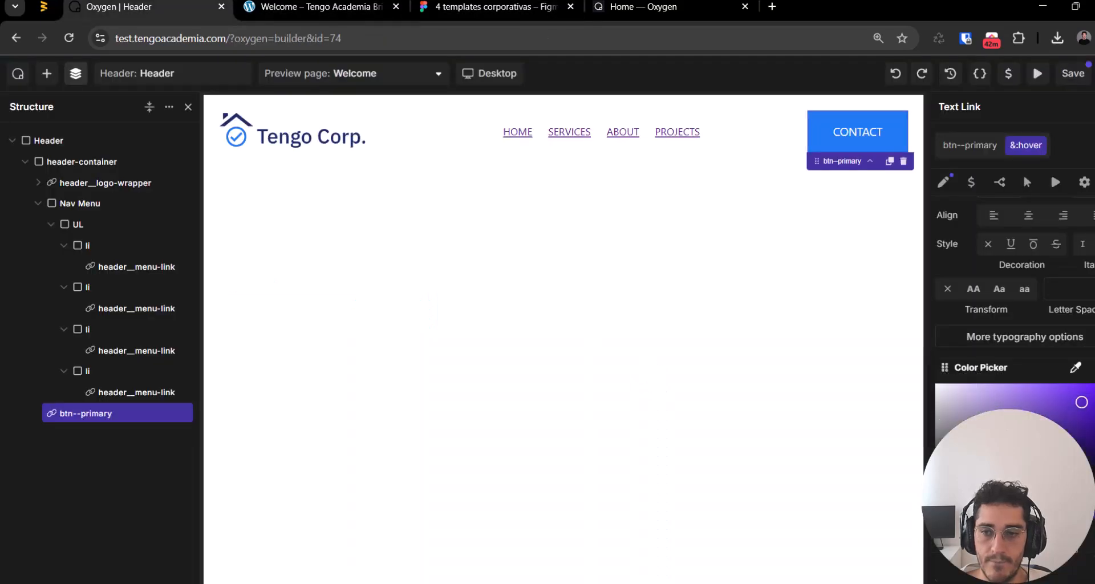
left_click(1085, 407)
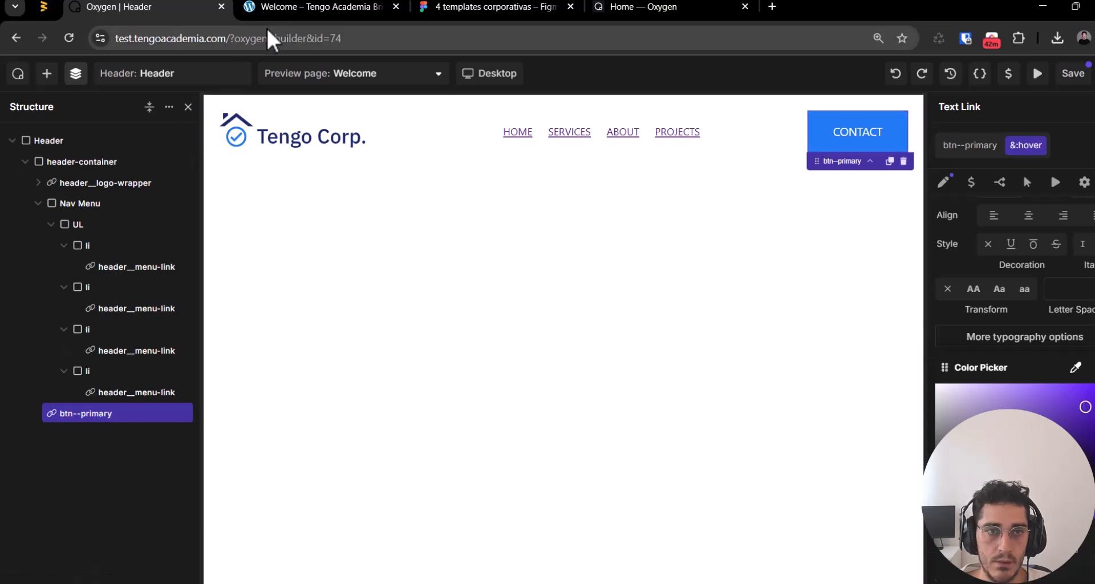
left_click(1072, 72)
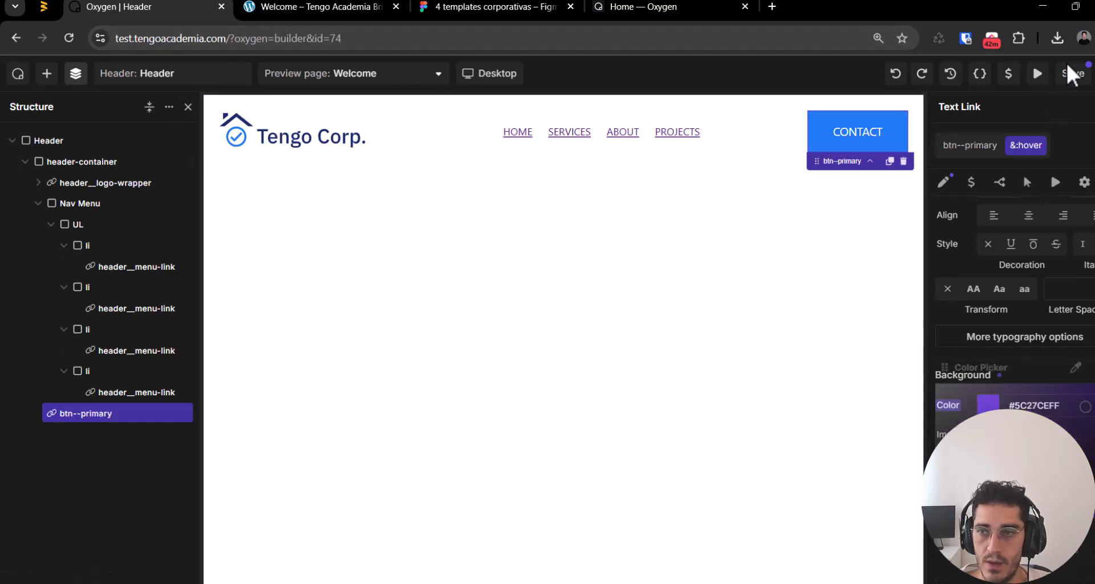
key("ctrl+Tab")
key("F5")
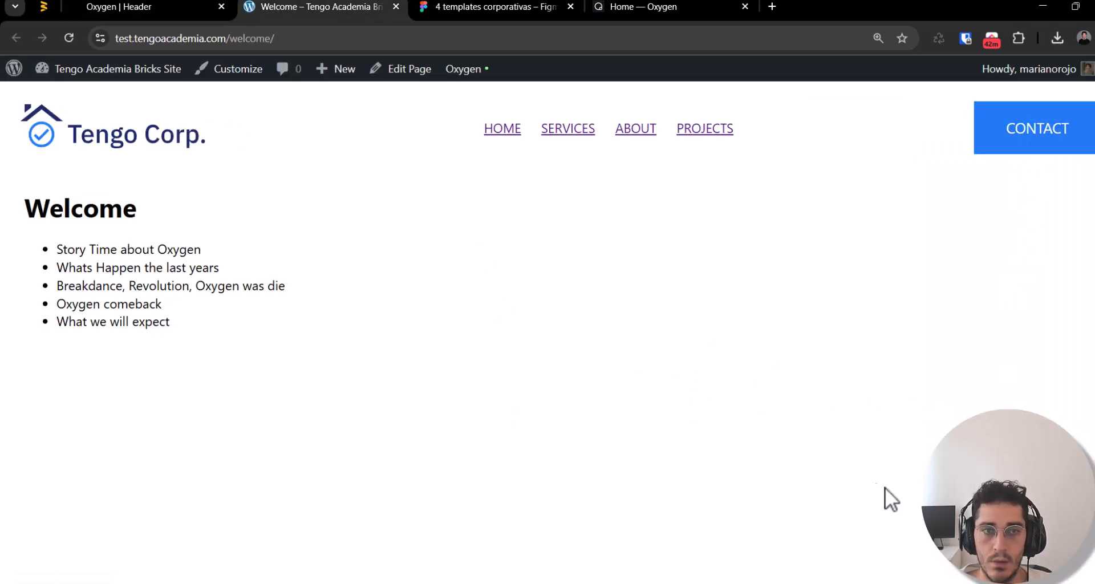
Step: Look up the CONTACT button frame's corner radius in the Figma design and return to the Oxygen header
key("ctrl+shift+Tab")
left_click(492, 9)
scroll(371, 324, "up", 5)
left_click_drag(371, 322, 467, 424)
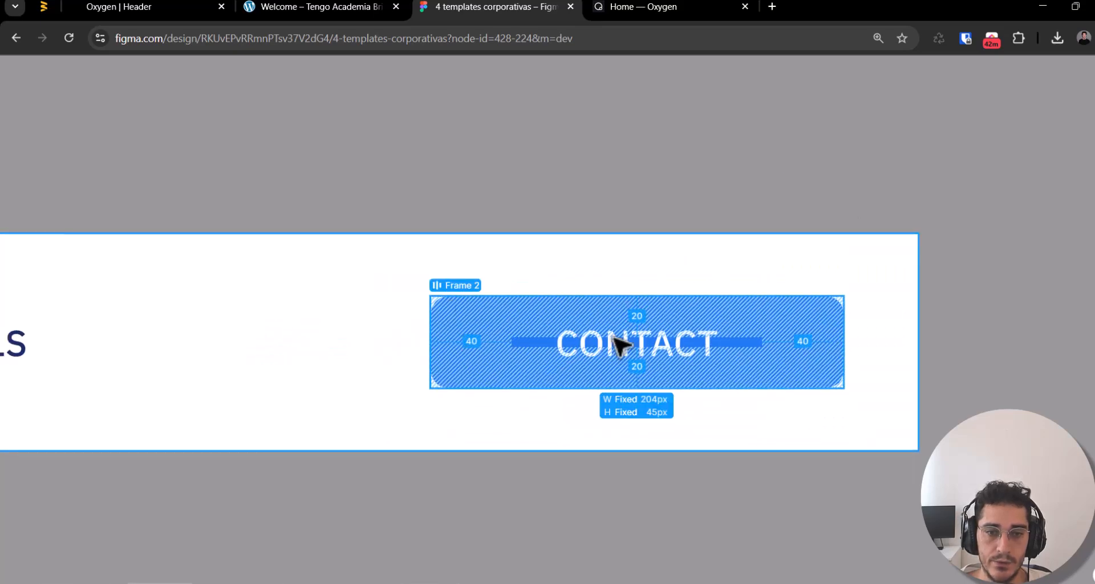
key("ctrl+backslash")
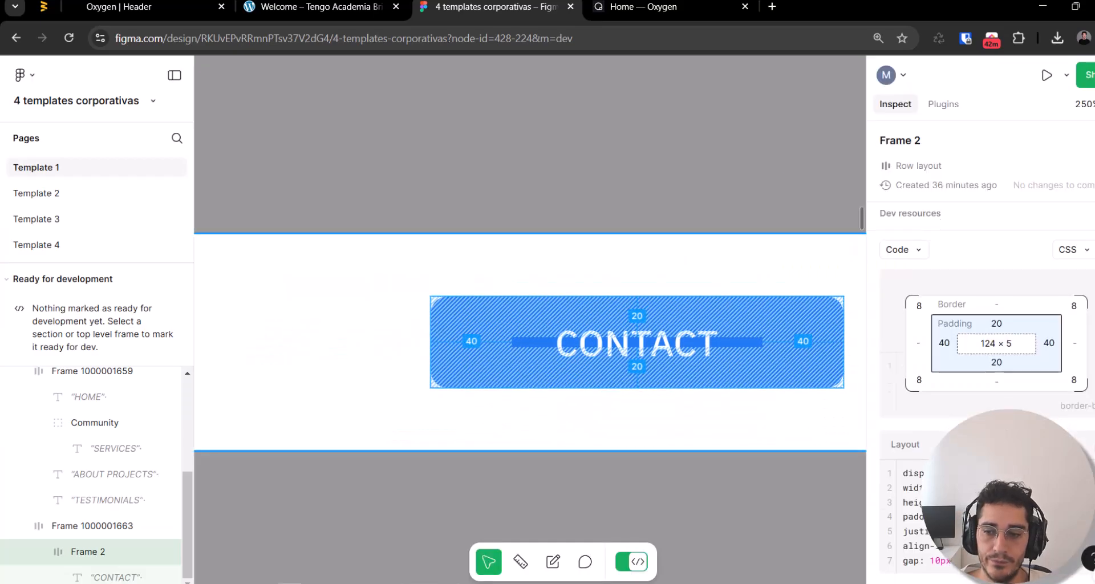
key("ctrl+shift+Tab")
key("ctrl+shift+Tab")
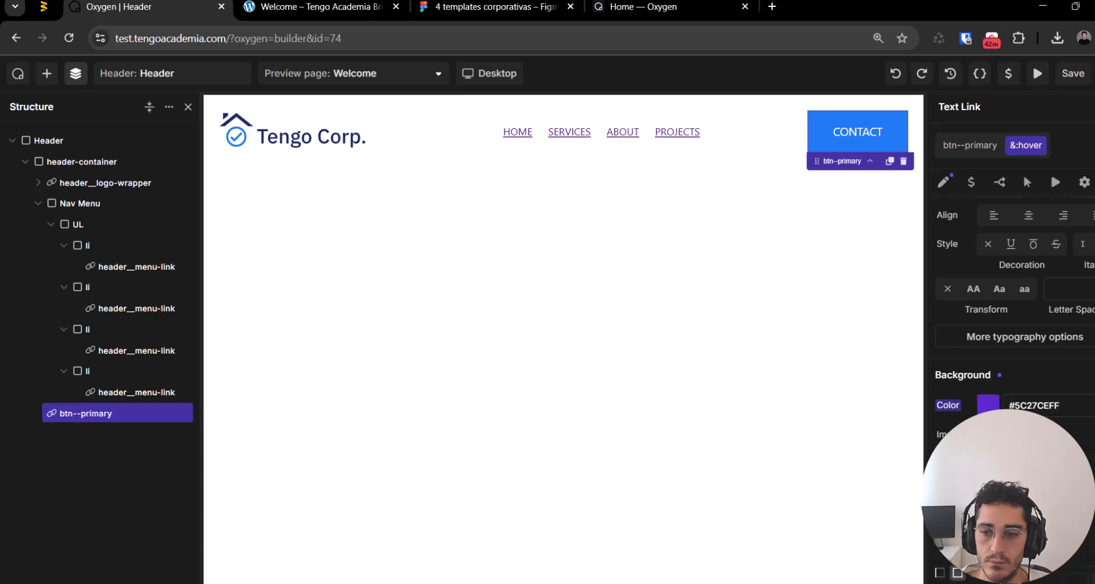
Step: Set the border radius of the btn--primary hover state to 8
left_click(989, 412)
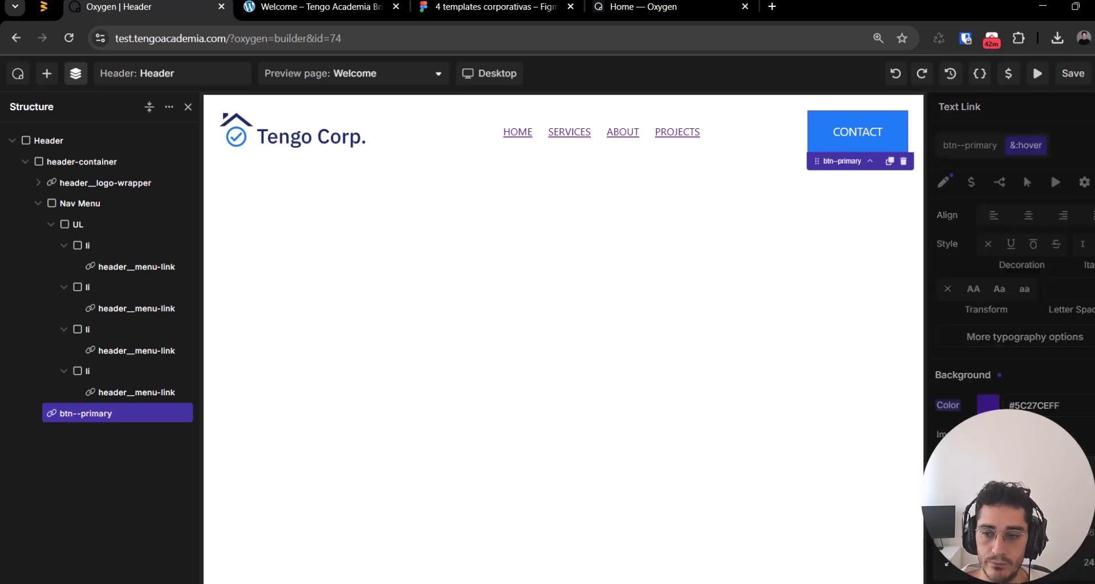
left_click(1027, 147)
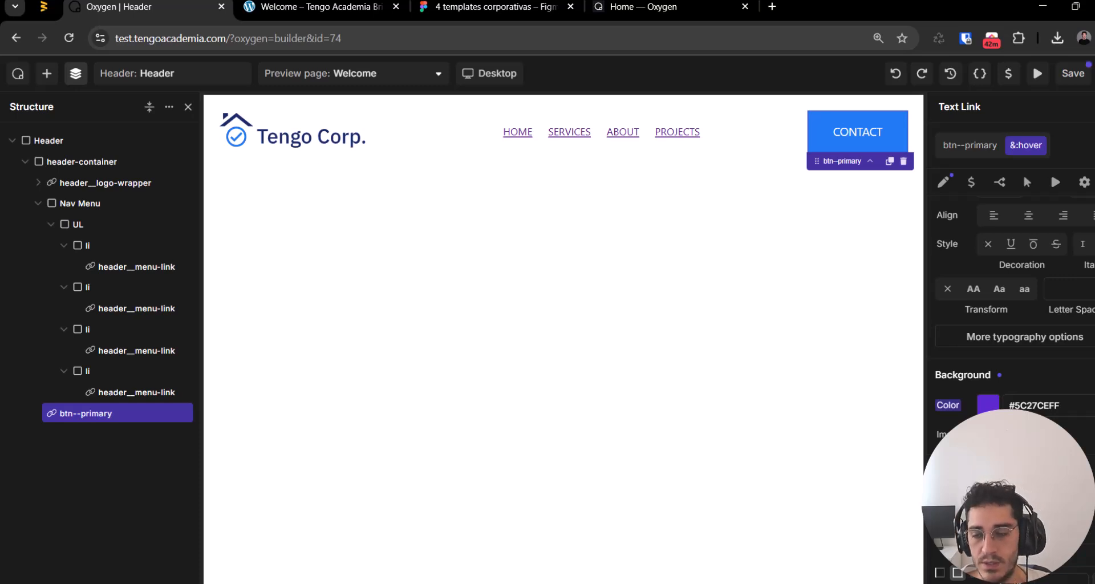
scroll(1084, 567, "up", 2)
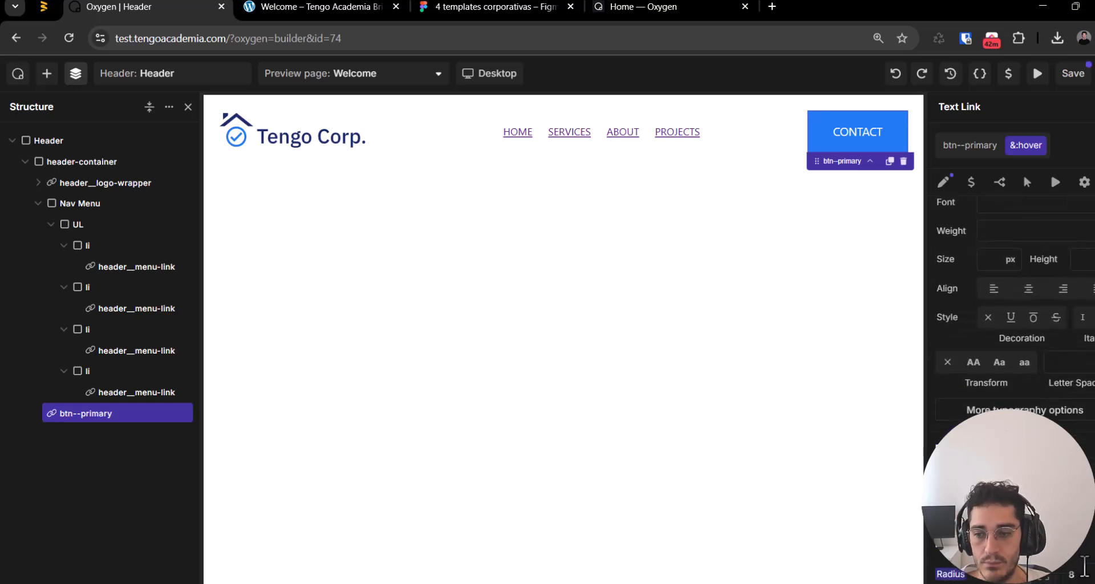
Step: Review the states of the btn--primary class, switching to &:hover and back to the base class
left_click(977, 148)
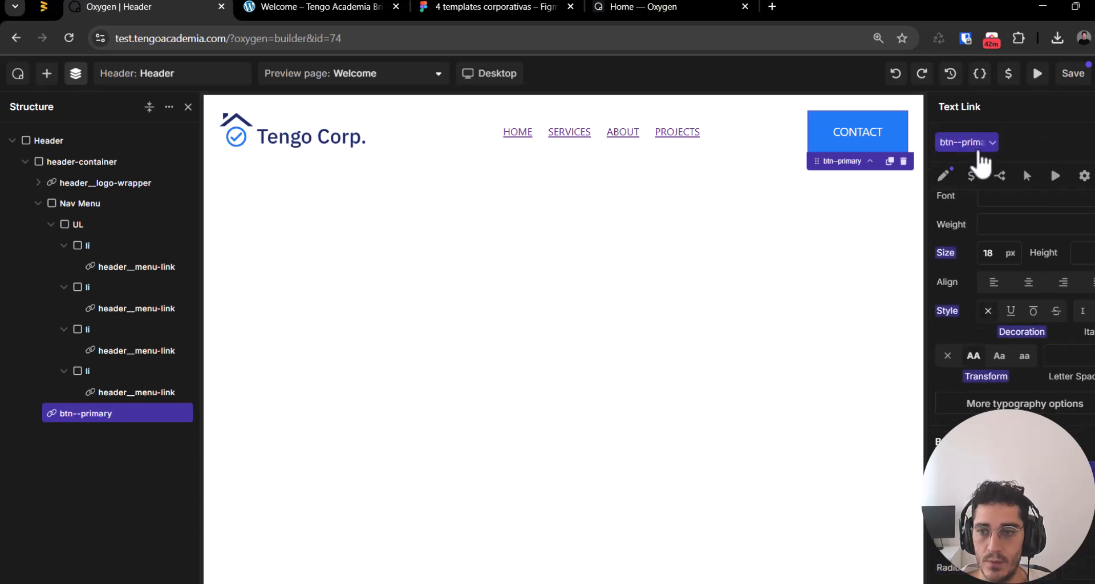
left_click(992, 142)
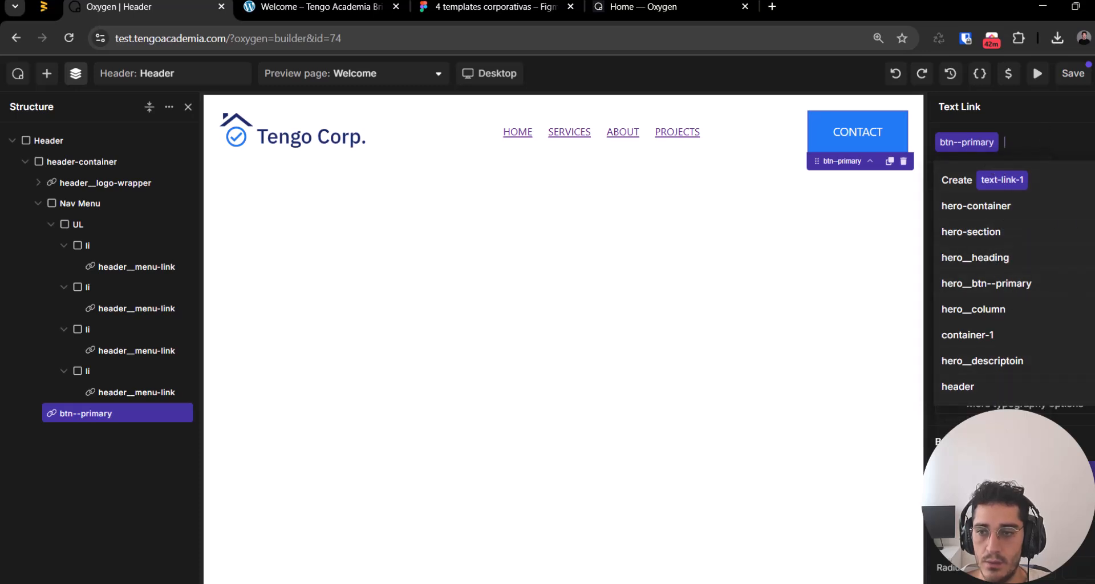
key("Escape")
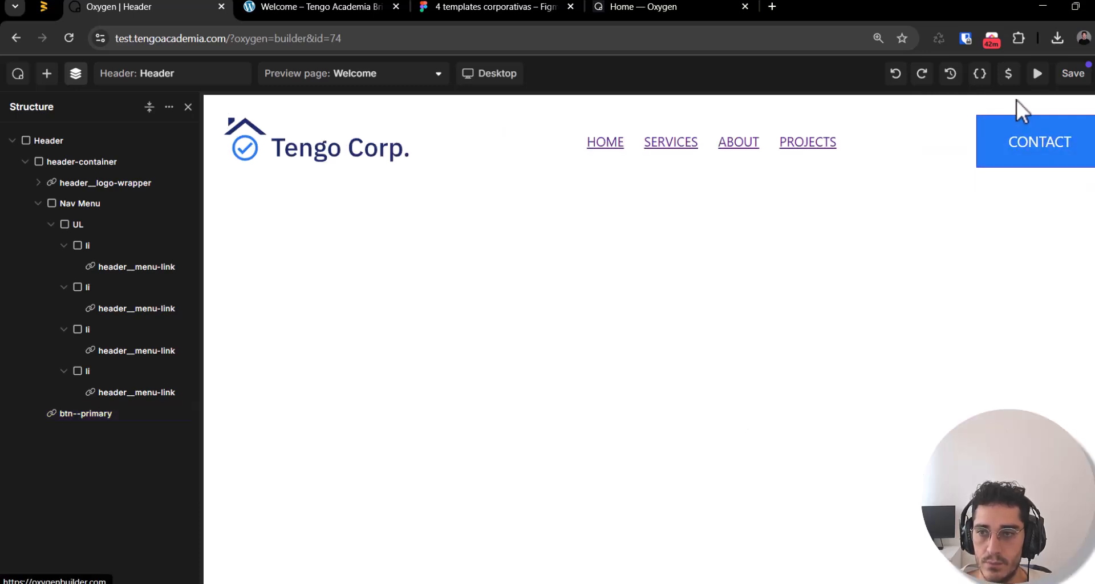
left_click(1018, 143)
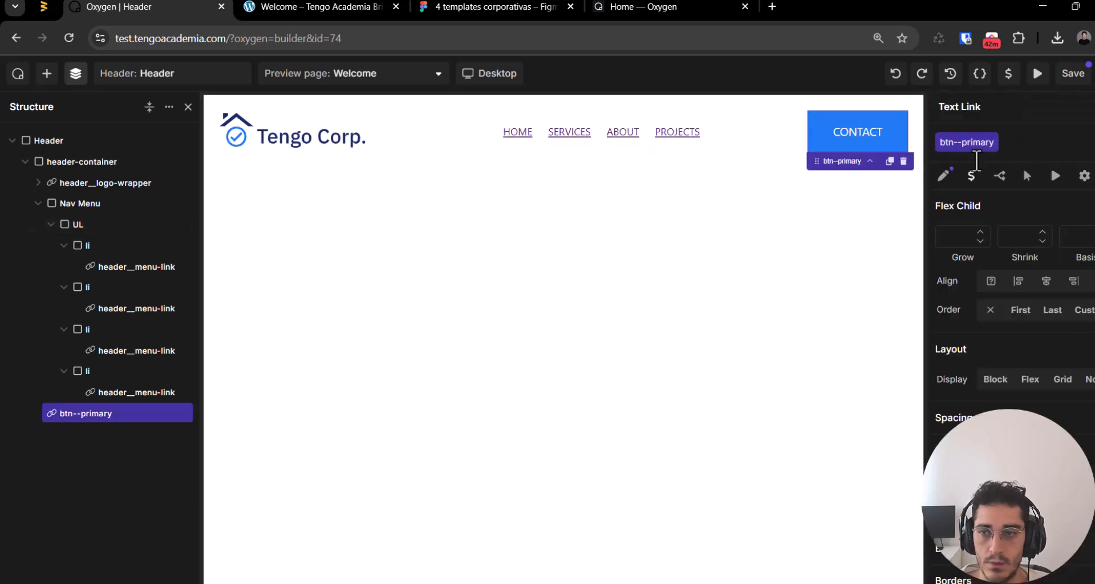
left_click(993, 143)
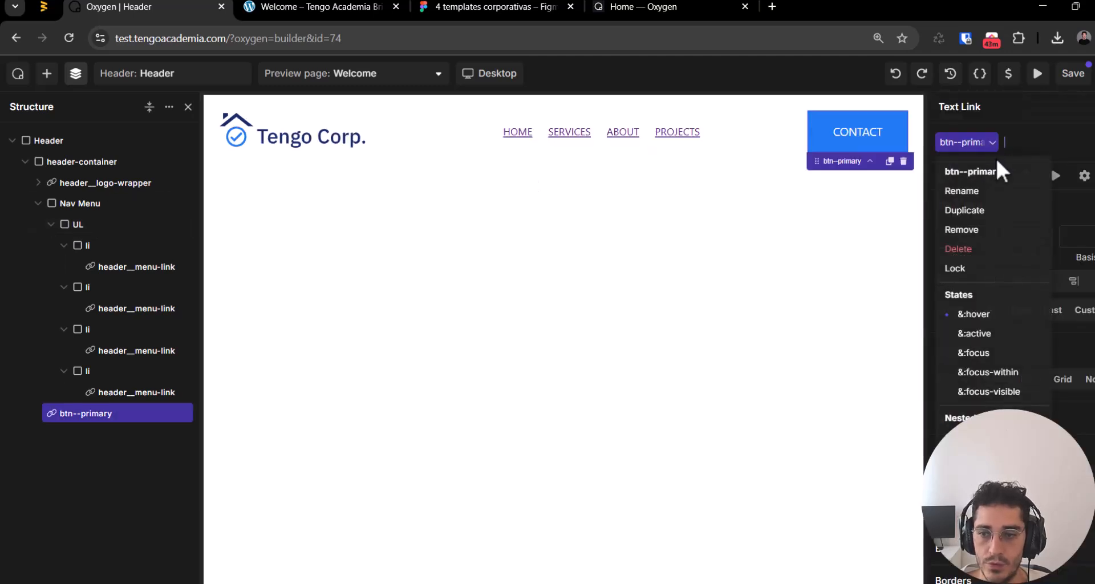
left_click(1013, 315)
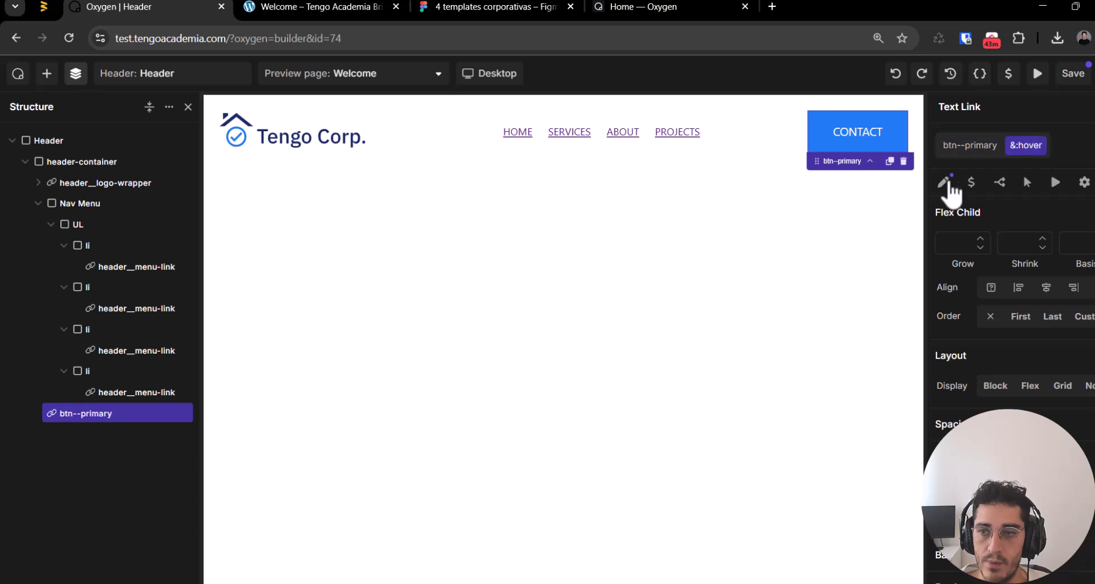
left_click(967, 150)
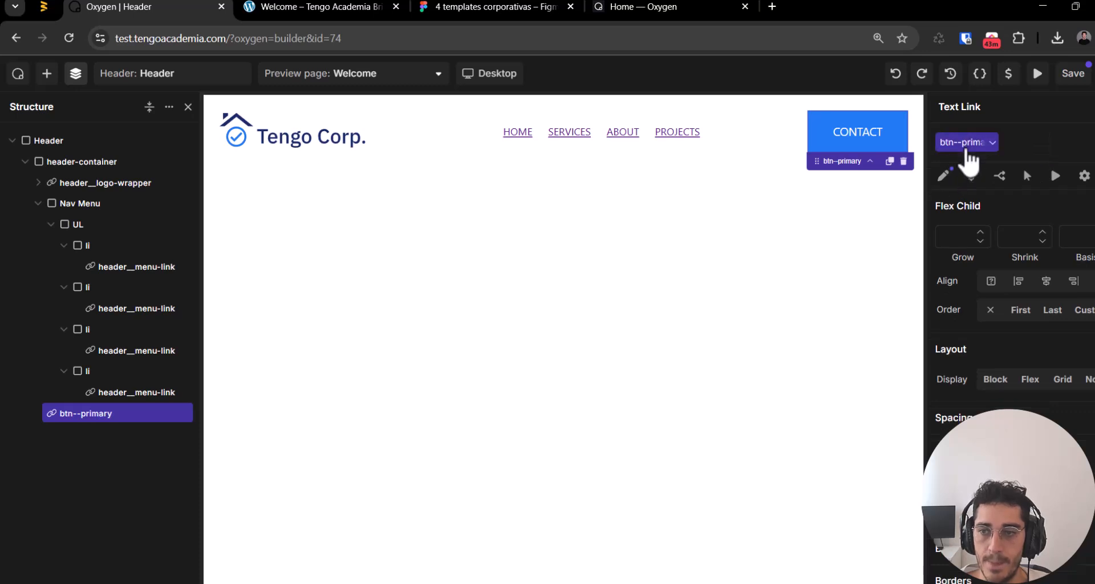
Step: Set the base btn--primary border radius to 8, save, and check the button on the live Welcome page
scroll(1020, 365, "down", 2)
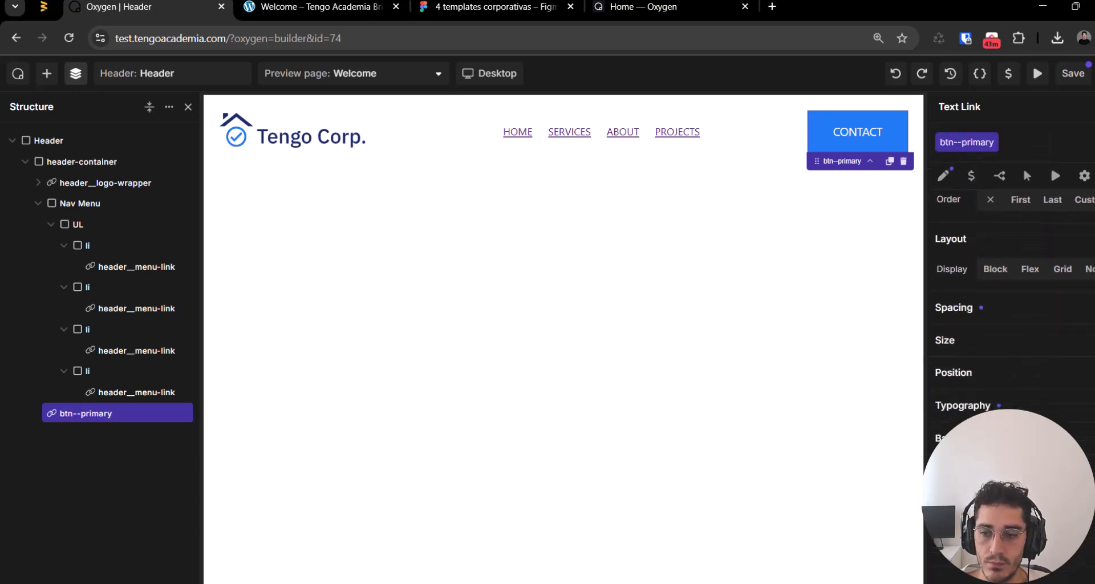
scroll(1066, 354, "down", 3)
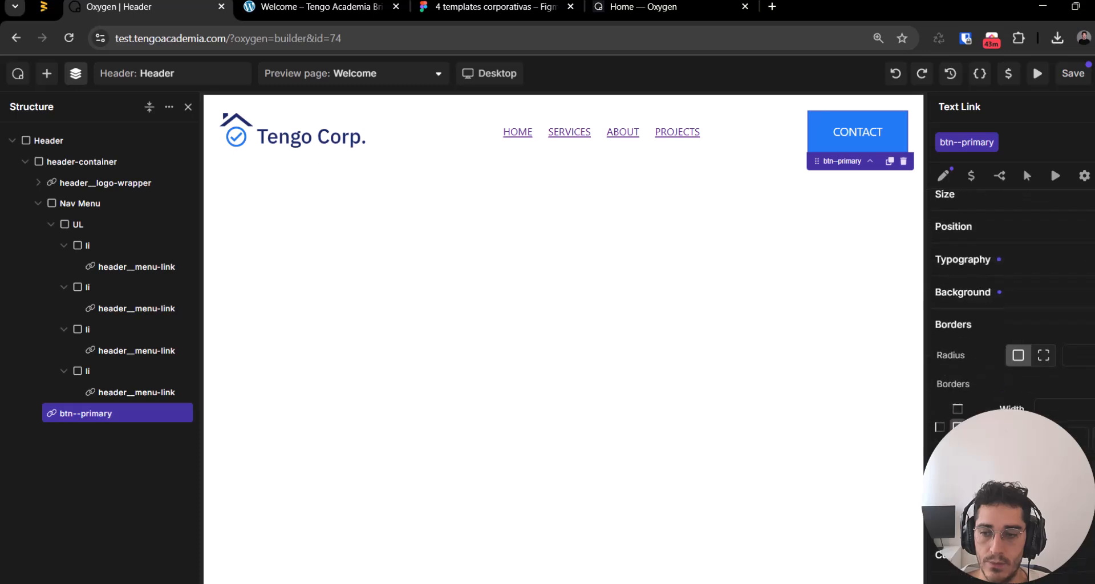
left_click(1077, 354)
type("8")
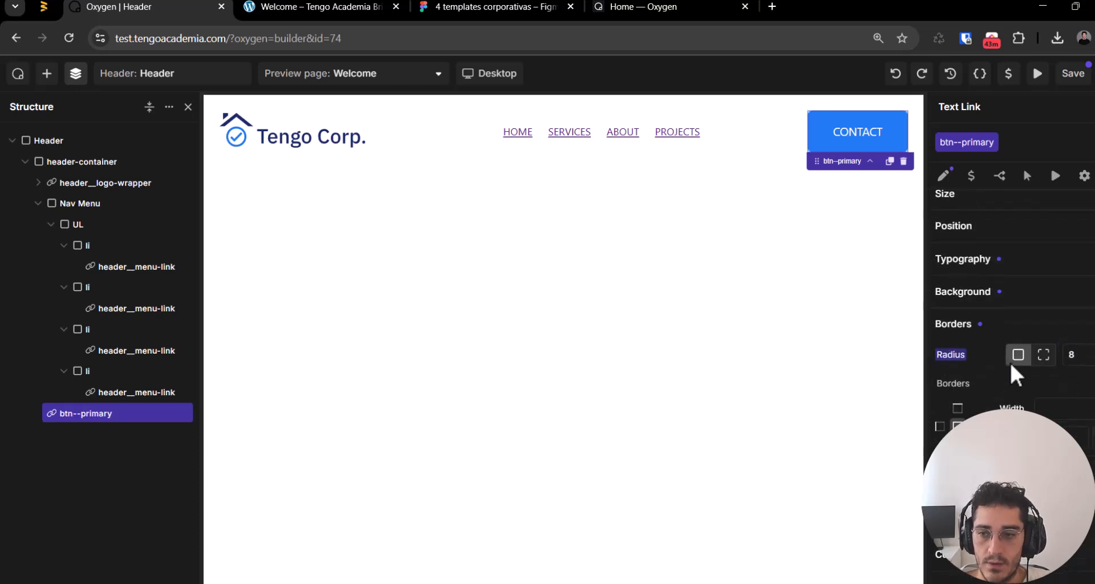
left_click(1039, 75)
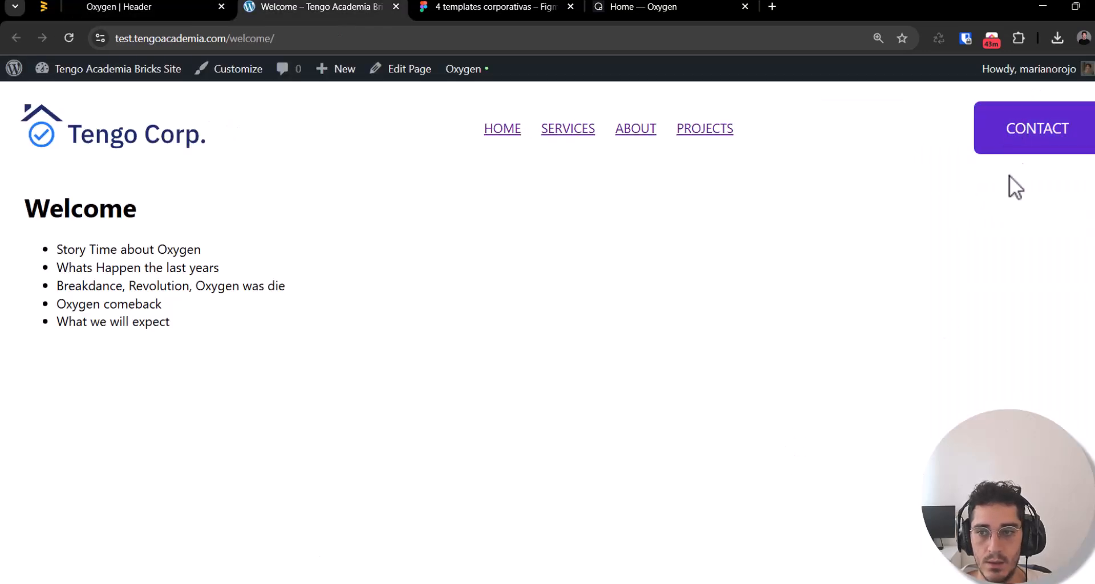
key("ctrl+shift+Tab")
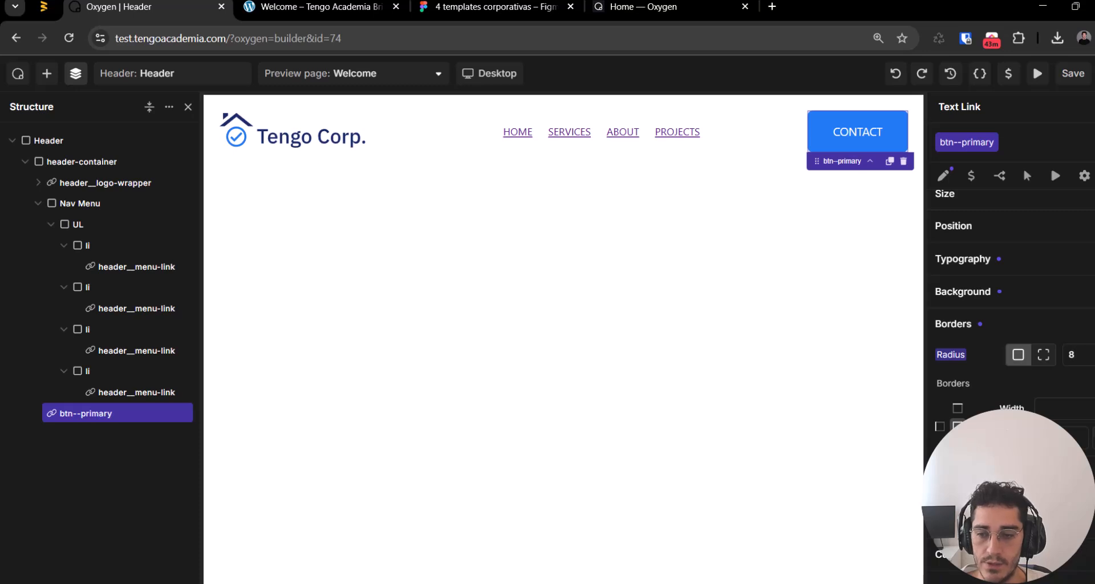
Step: Look through the btn--primary effects options, the list of selectors and the variable collections
scroll(1052, 402, "down", 5)
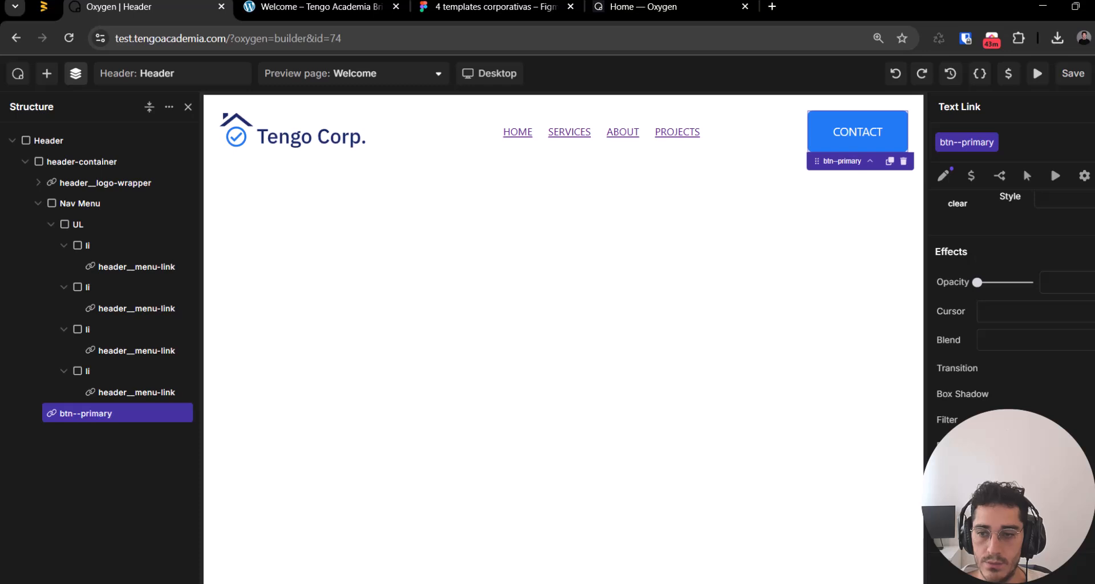
scroll(1051, 119, "up", 3)
left_click(979, 73)
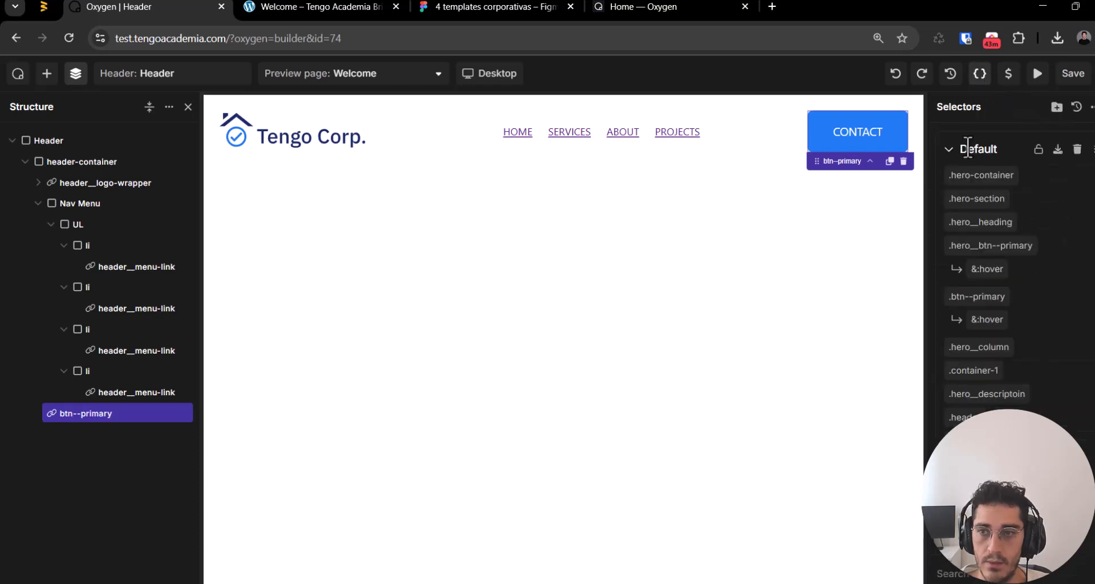
left_click(1008, 73)
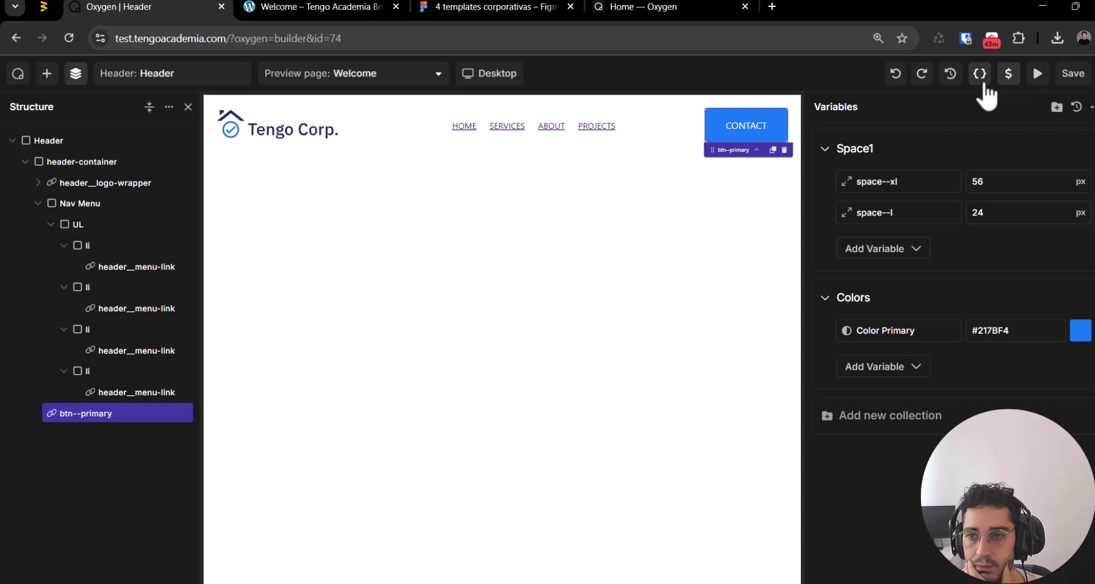
Step: Add a new variable collection, view the variable types it offers, and return to the selectors list
left_click(912, 417)
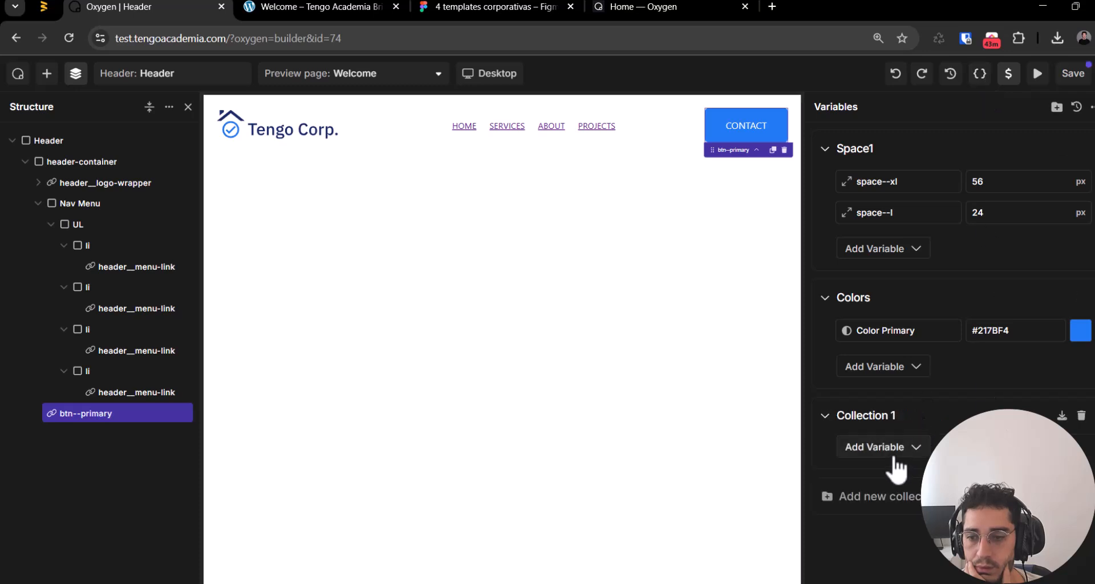
left_click(912, 447)
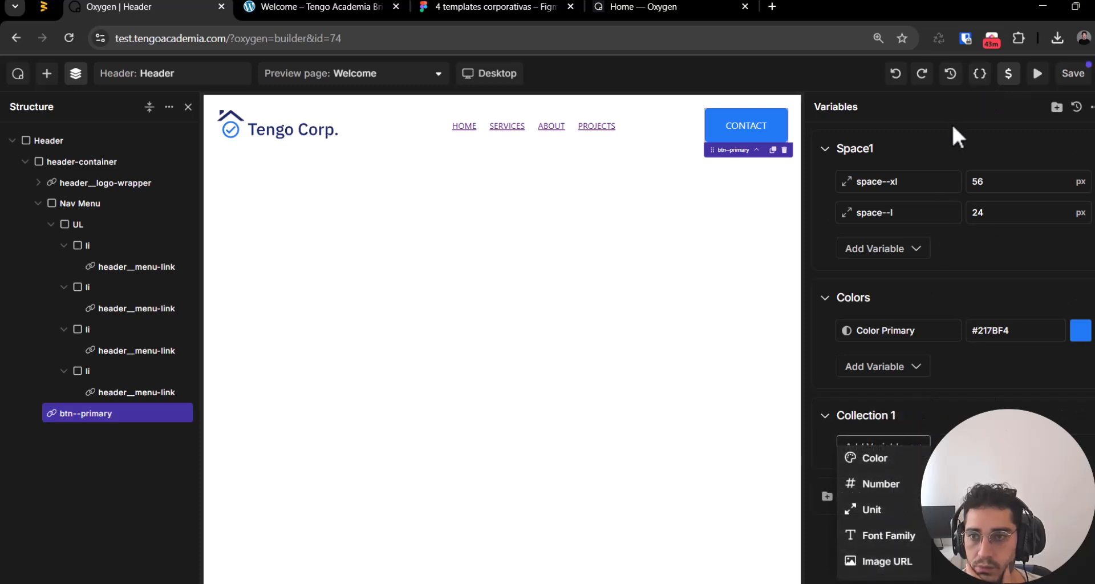
left_click(950, 77)
left_click(978, 79)
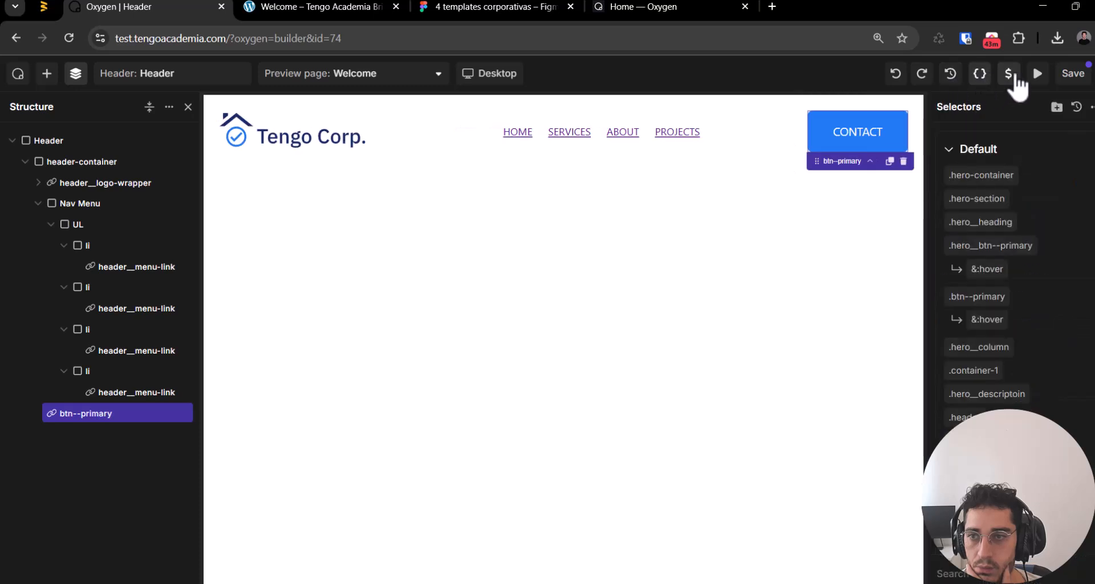
Step: Review the site's variables, the header preview and the list of CSS selectors
left_click(1015, 82)
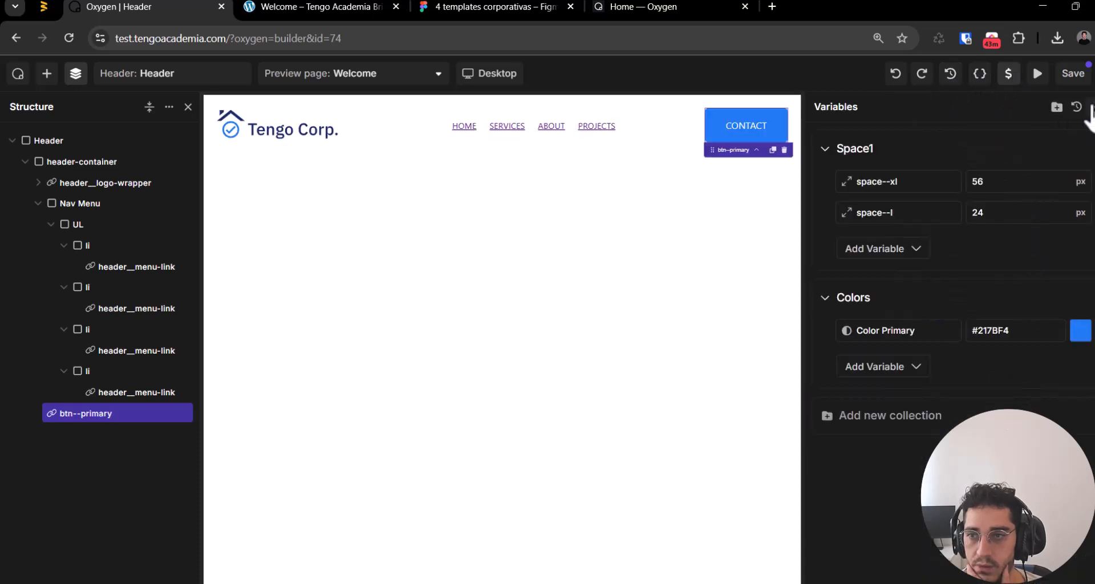
left_click(1037, 73)
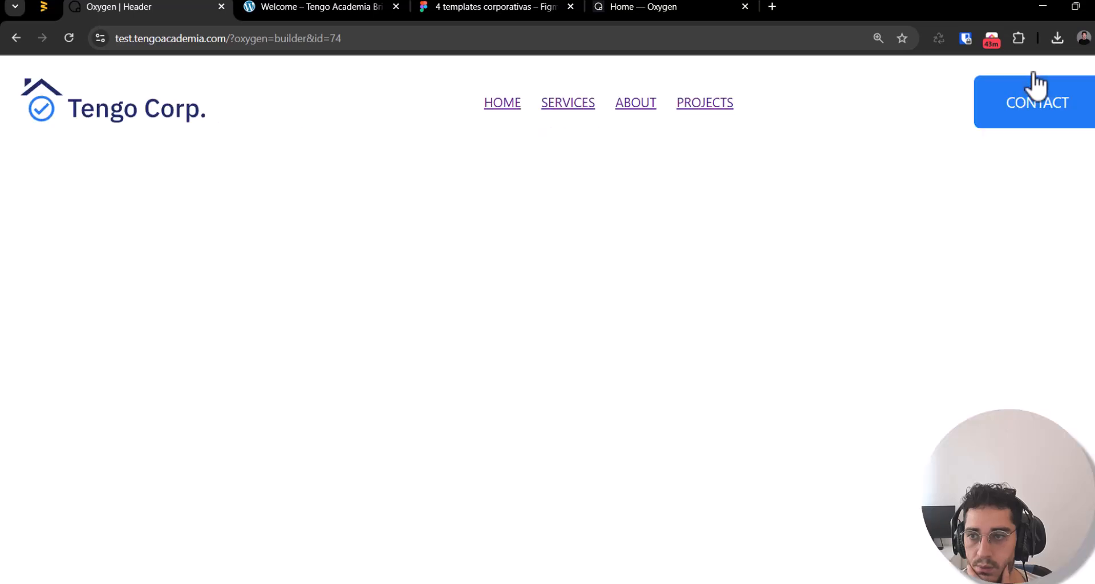
left_click(1037, 76)
left_click(981, 77)
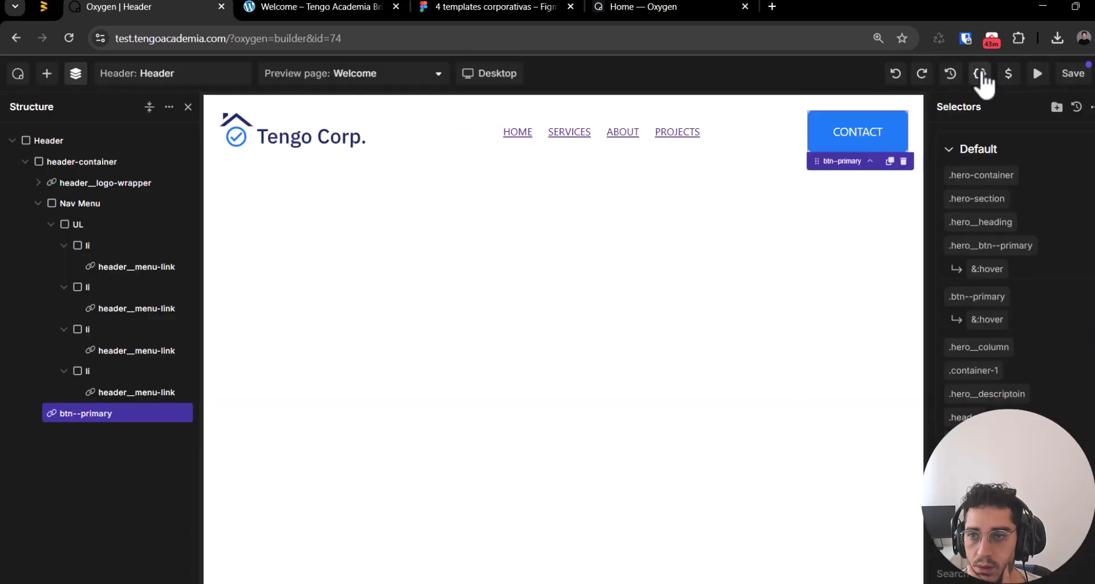
scroll(980, 317, "down", 5)
scroll(1004, 256, "up", 3)
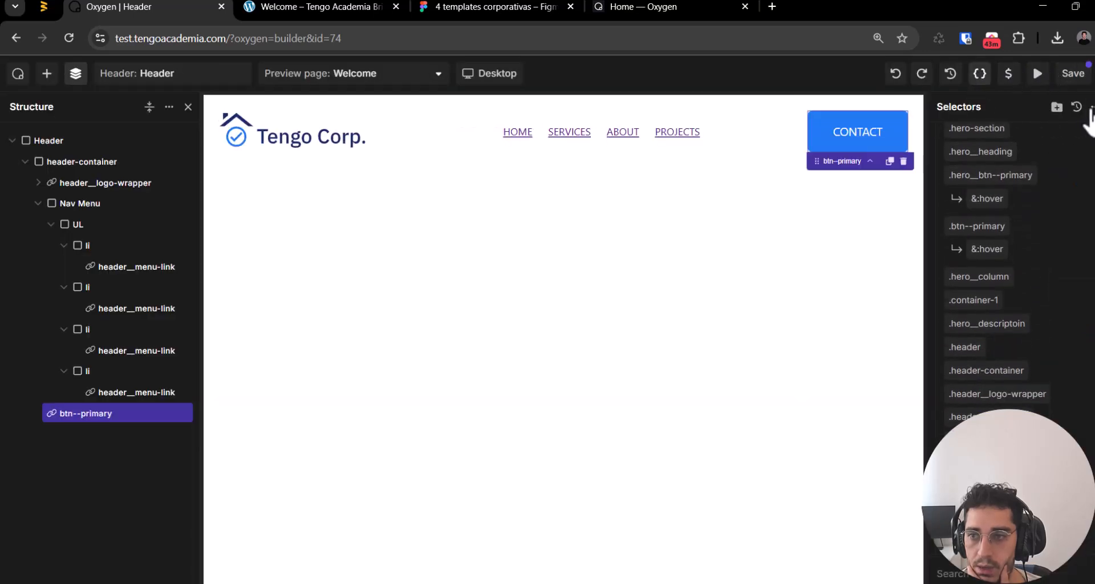
left_click(980, 73)
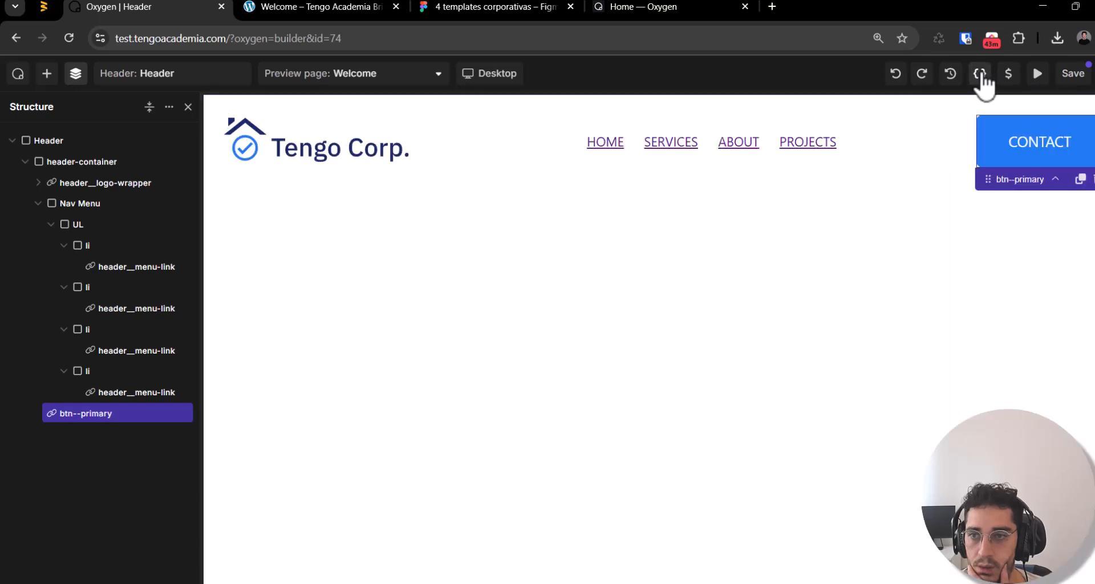
left_click(1004, 143)
scroll(1010, 285, "down", 3)
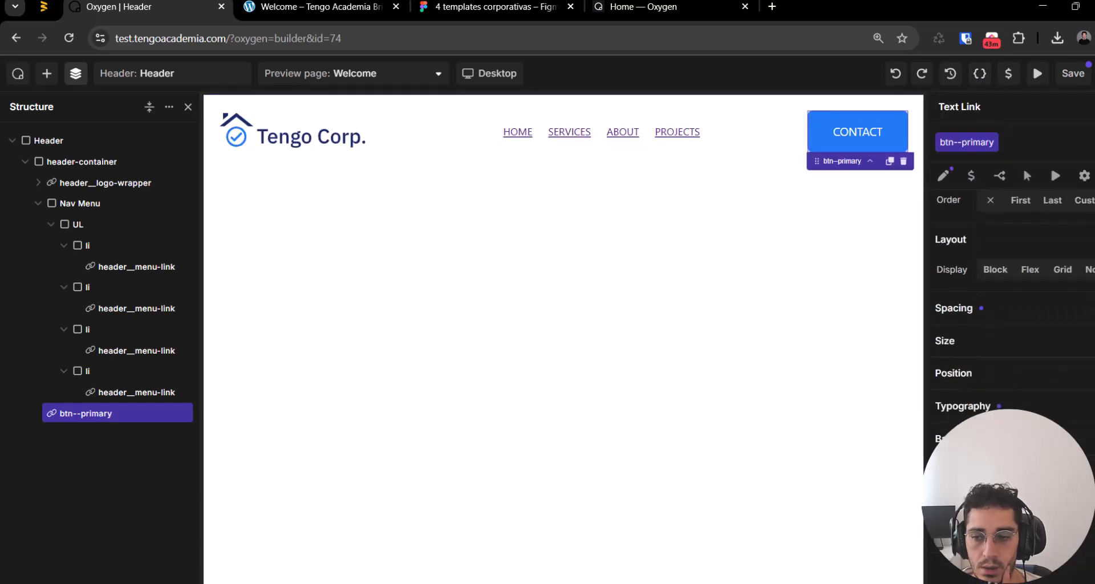
scroll(1009, 285, "down", 5)
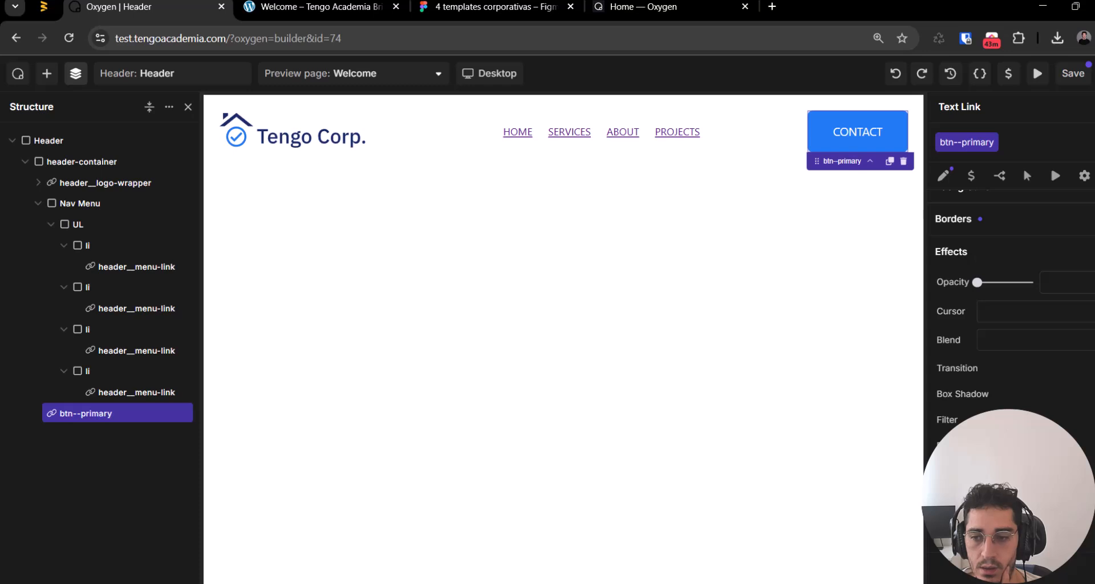
left_click(1092, 368)
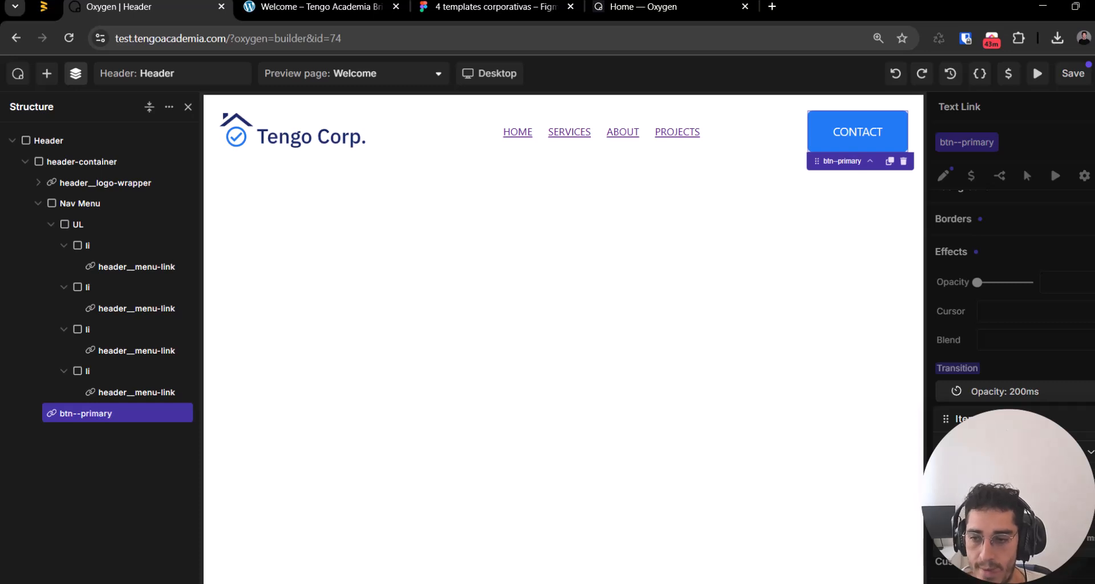
left_click(1090, 353)
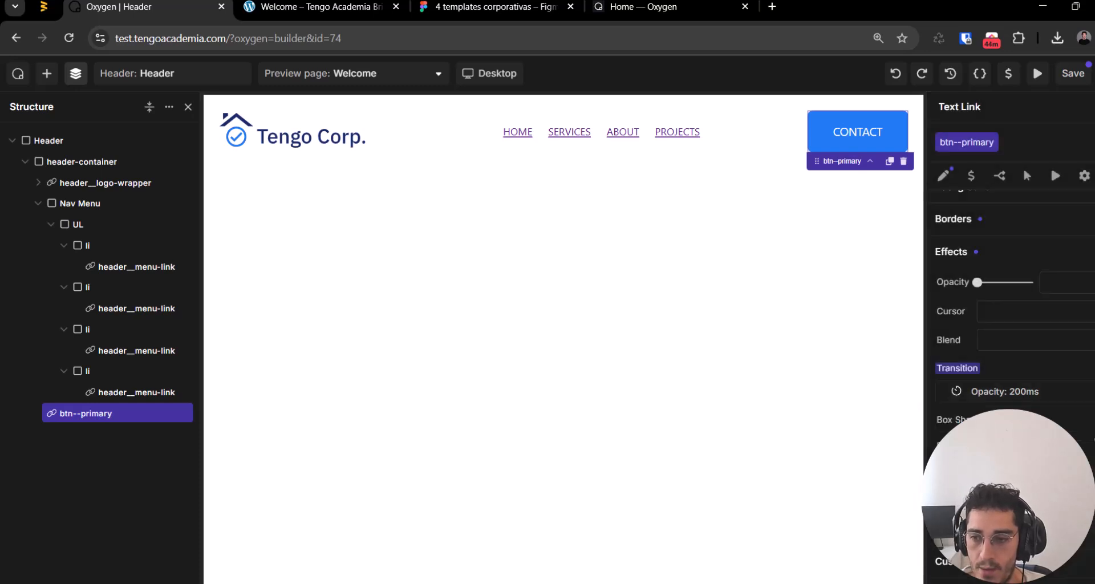
left_click(1072, 392)
left_click(1089, 391)
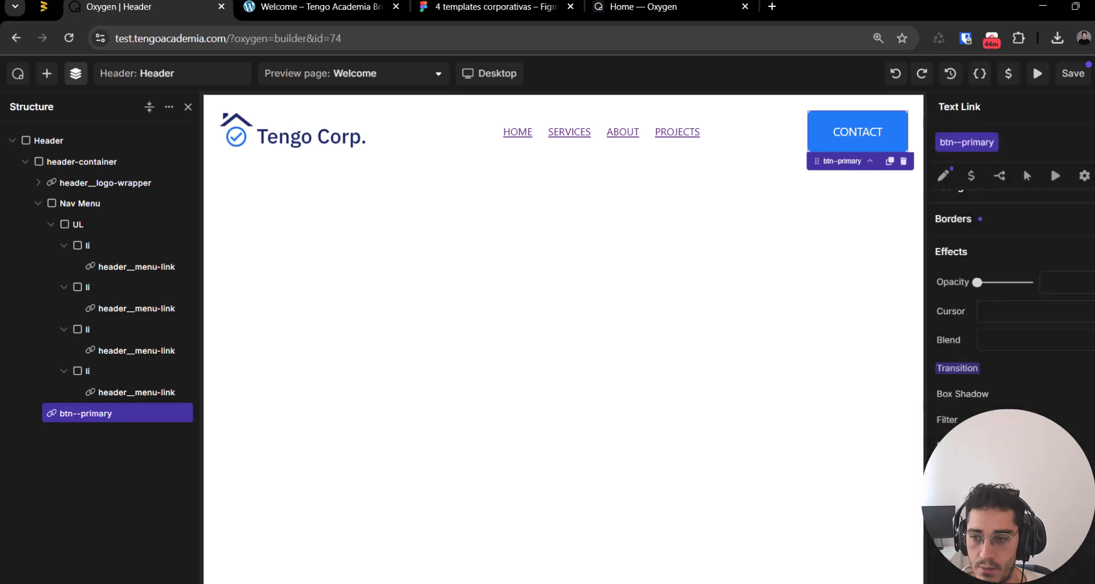
Step: Find the custom CSS of the header's btn--primary link and save the header
scroll(1024, 379, "up", 4)
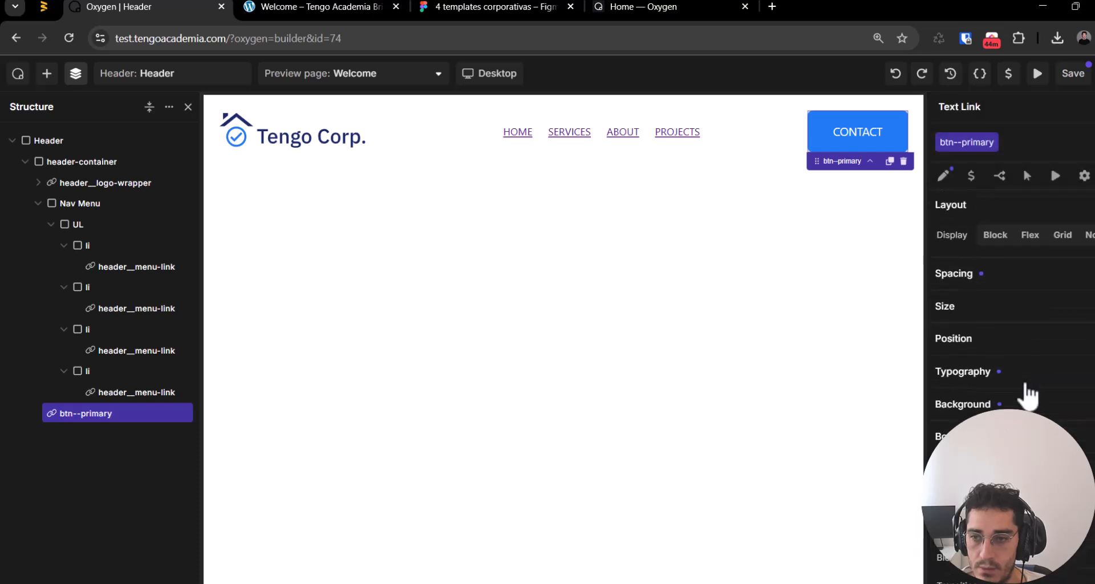
scroll(1028, 396, "down", 4)
scroll(1015, 342, "down", 3)
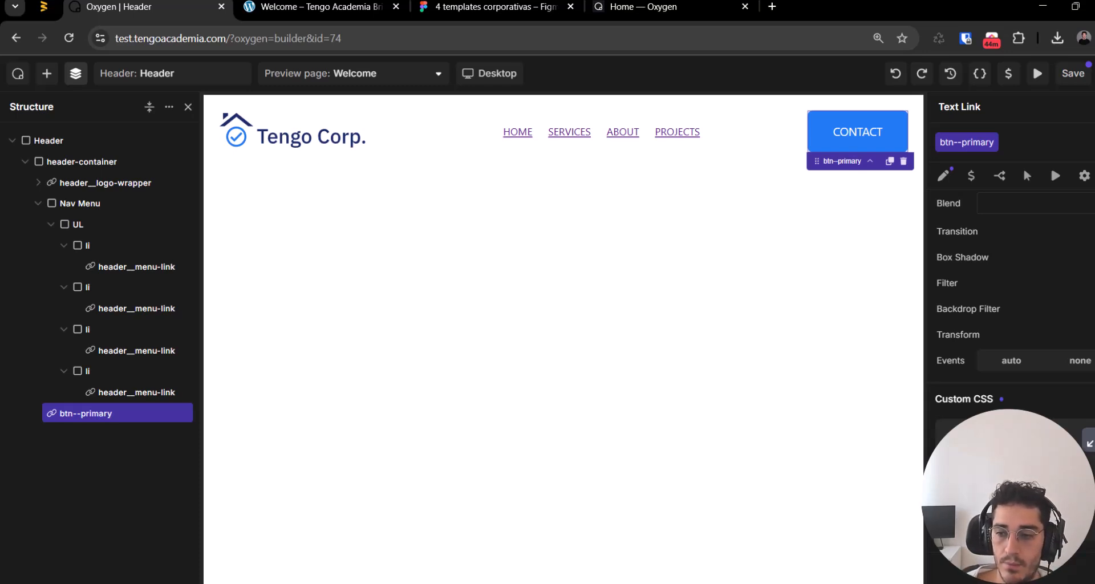
key("ctrl+s")
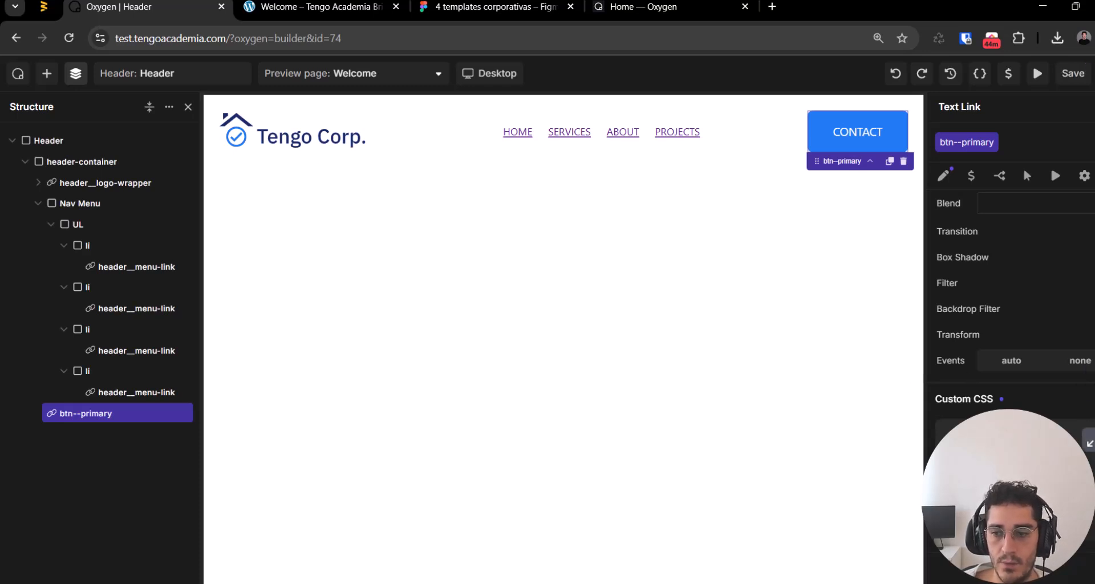
Step: Inspect the Contact button on the live Welcome page and add transition: .4s to its .btn--primary rule in the developer tools
key("ctrl+Tab")
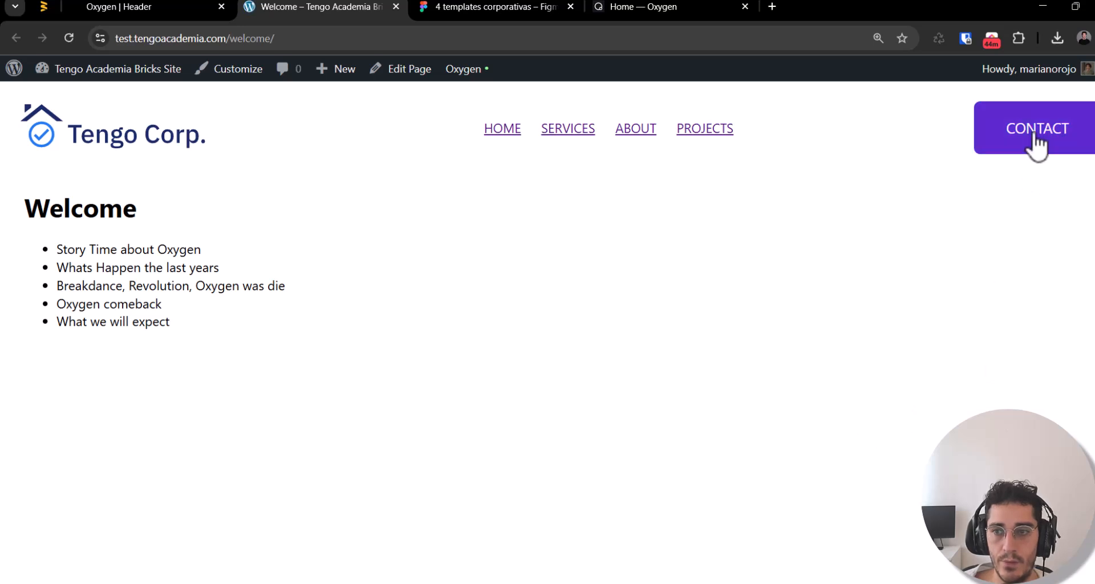
right_click(776, 404)
left_click(849, 375)
left_click(14, 288)
left_click(974, 123)
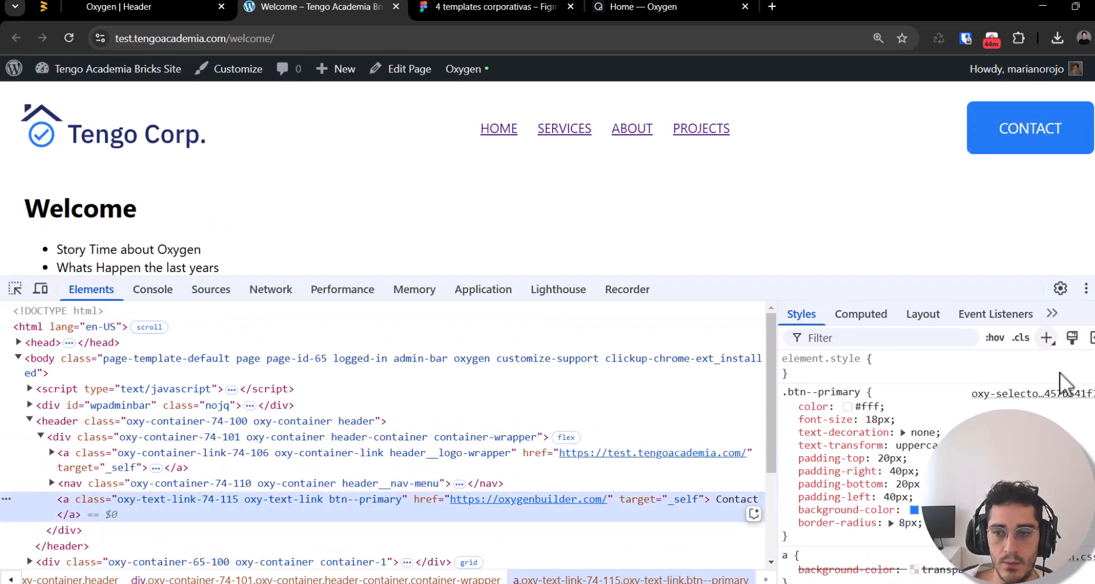
left_click(1047, 337)
left_click(978, 569)
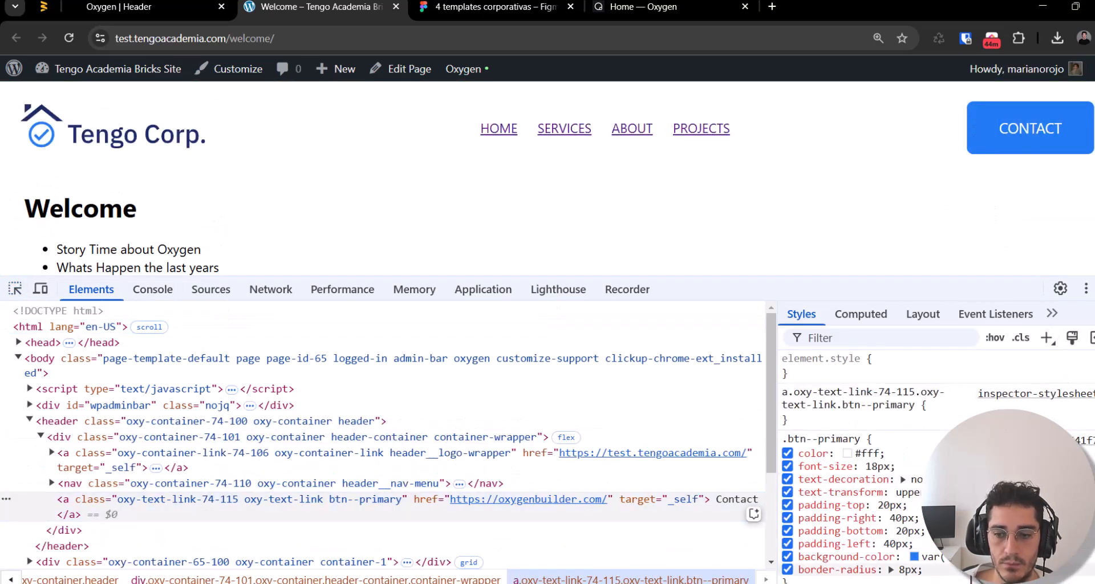
type("transition: ;")
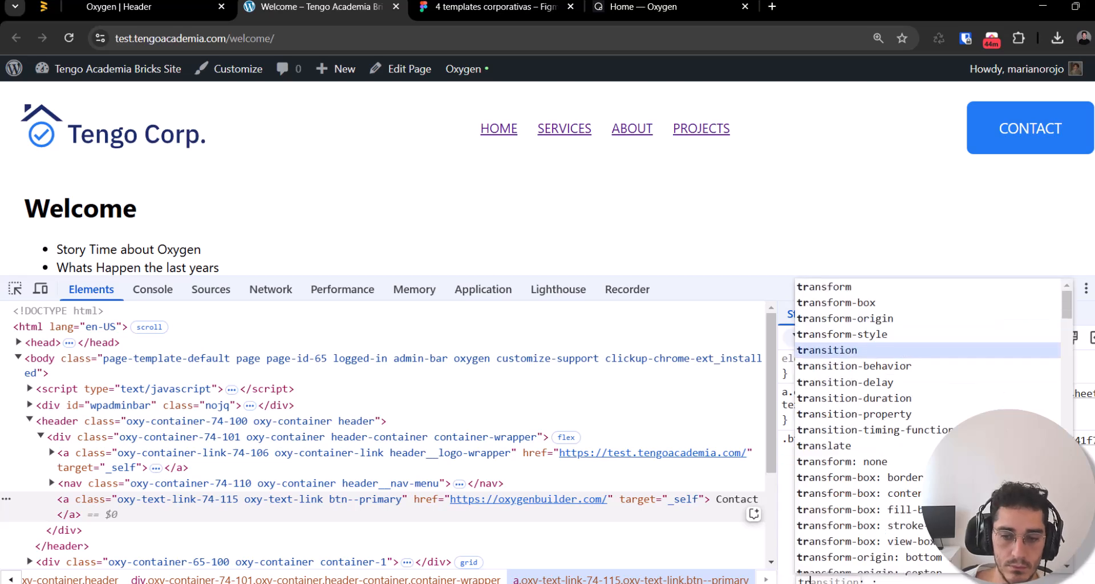
key("Tab")
type(".4")
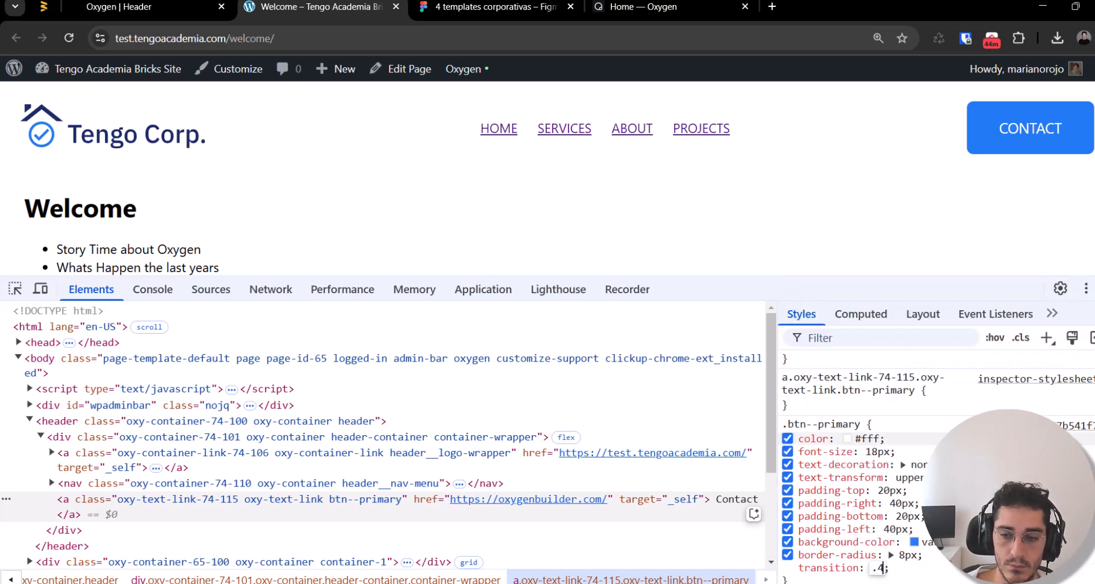
type("s")
key("Return")
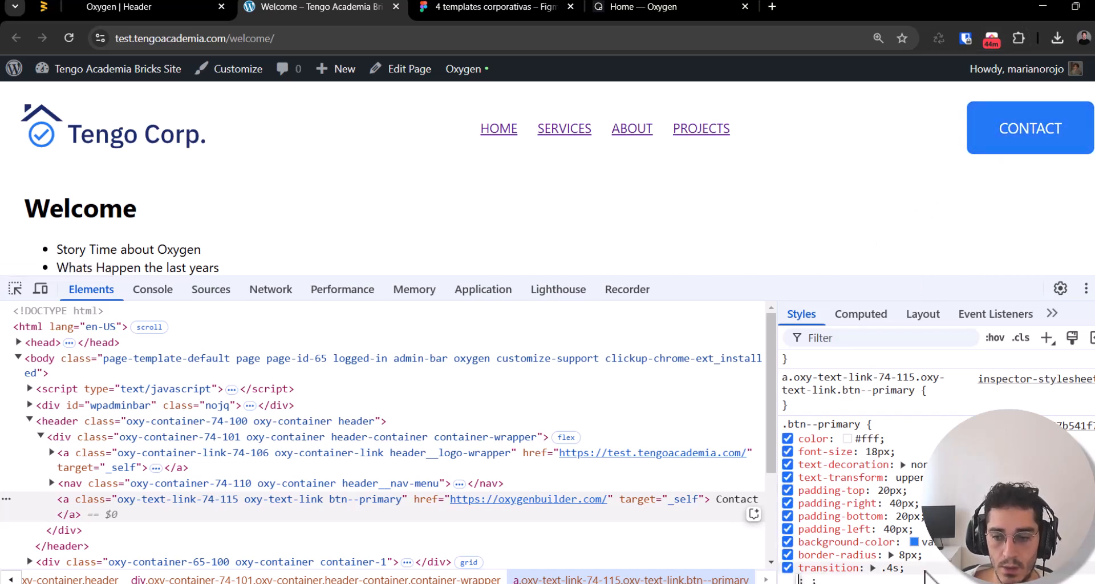
Step: Copy the transition: .4s declaration into the custom CSS of the header's btn--primary link and save
left_click_drag(873, 580, 797, 554)
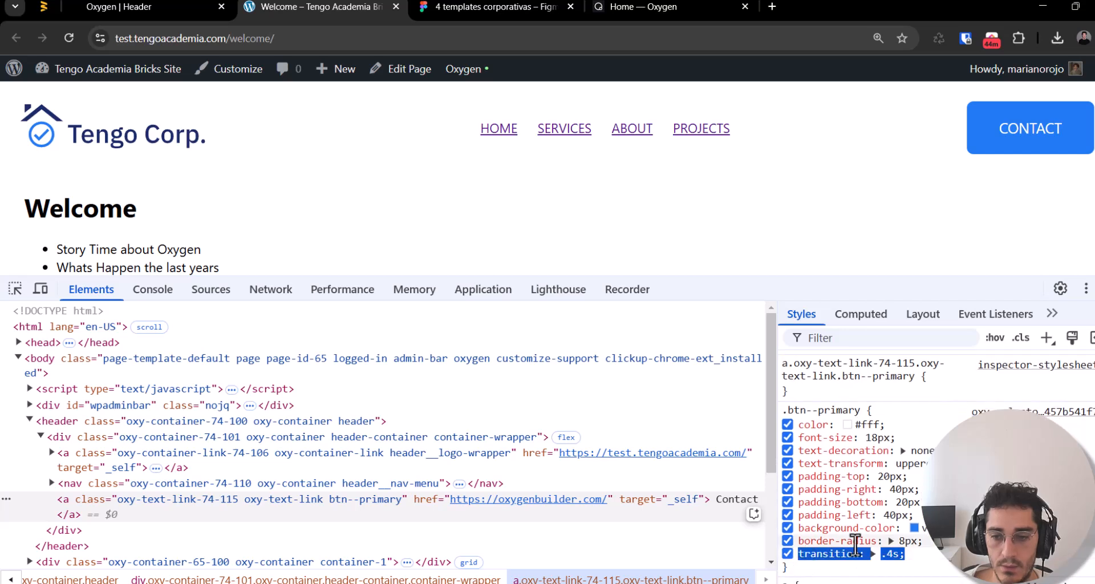
scroll(855, 547, "down", 2)
key("ctrl+shift+Tab")
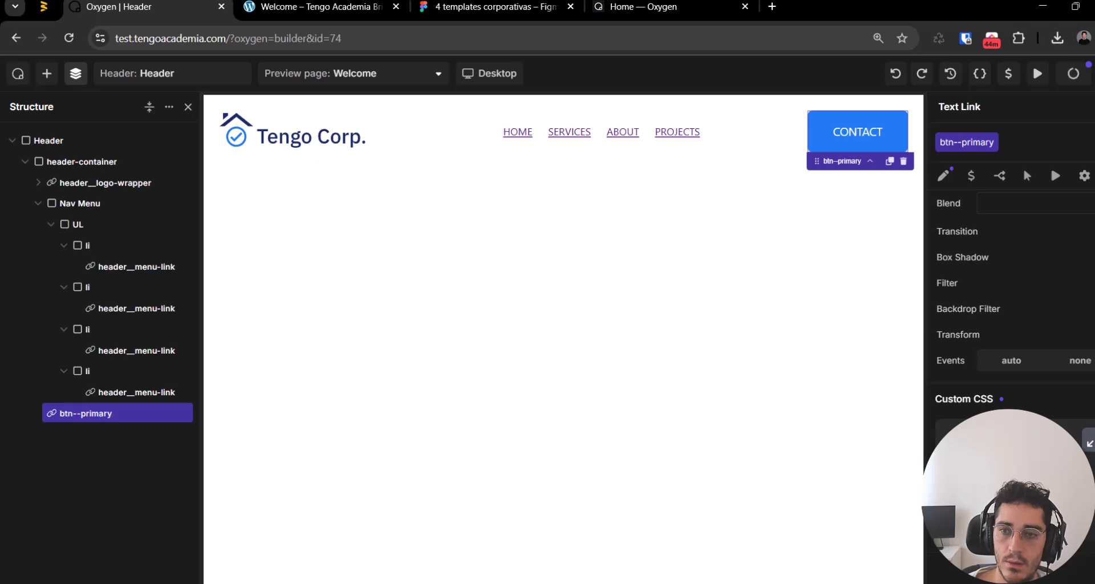
Step: Reload the live Welcome page, close the developer tools and check the Contact button's hover transition
key("ctrl+Tab")
key("ctrl+r")
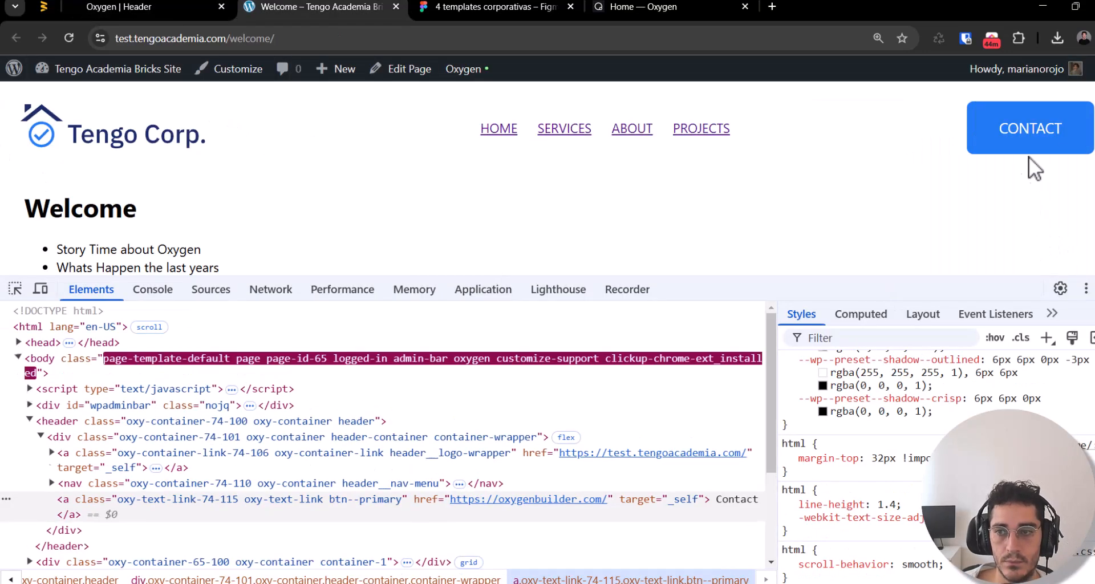
key("F12")
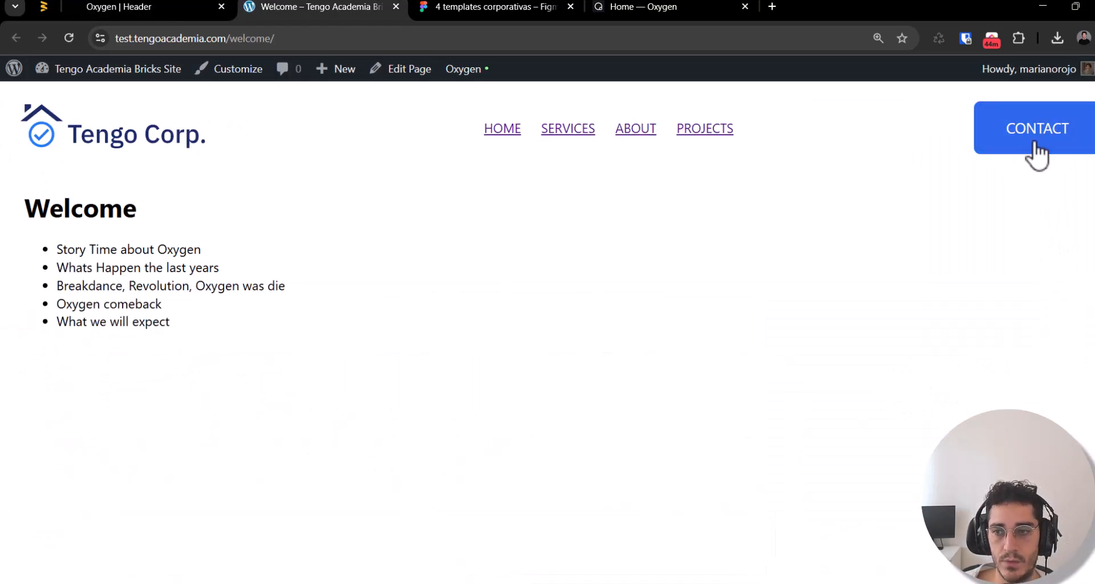
key("ctrl+shift+Tab")
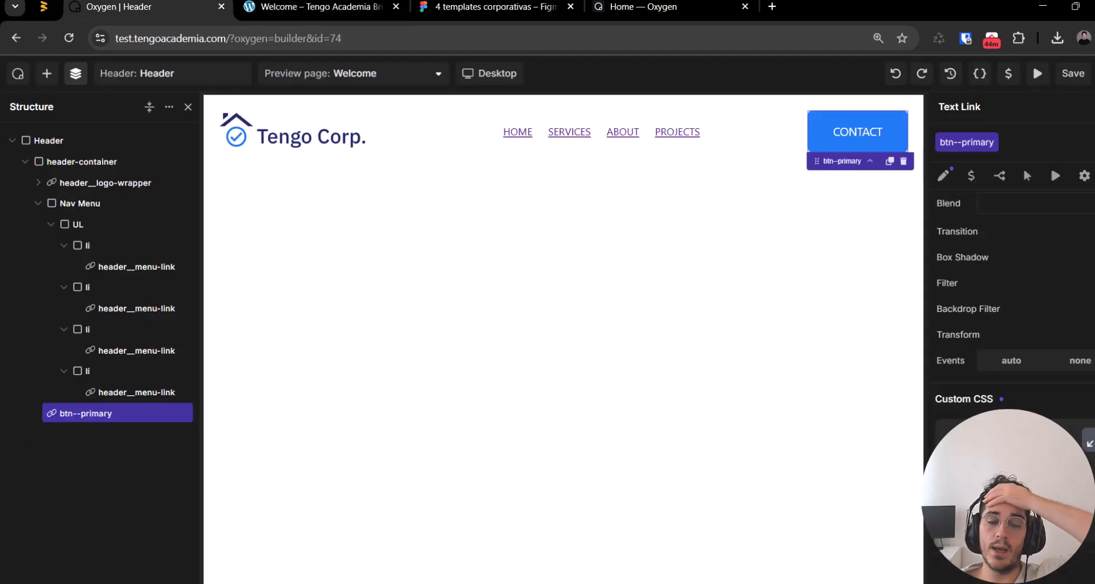
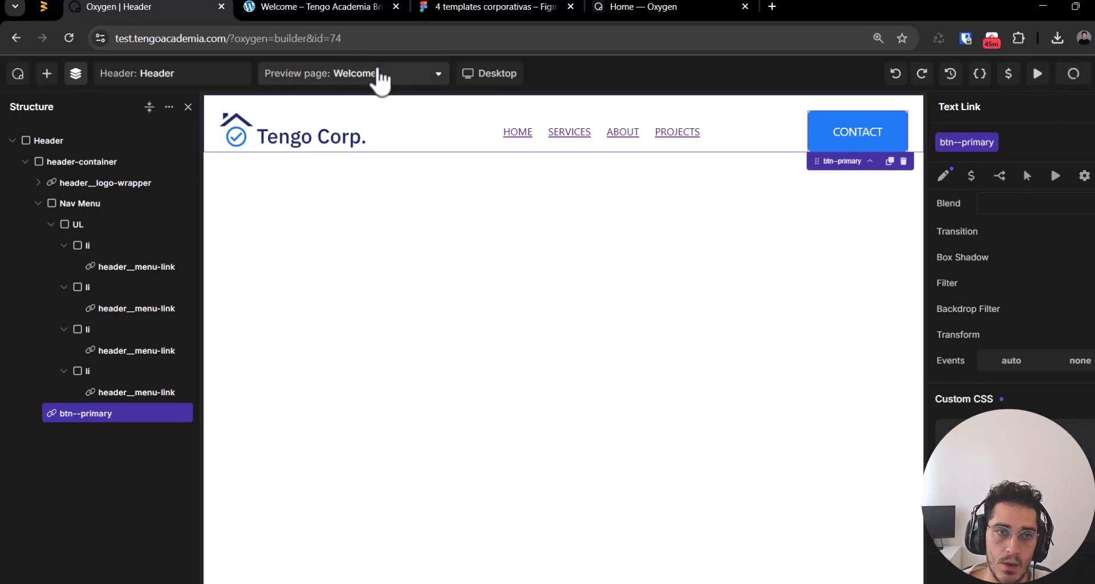
left_click(313, 12)
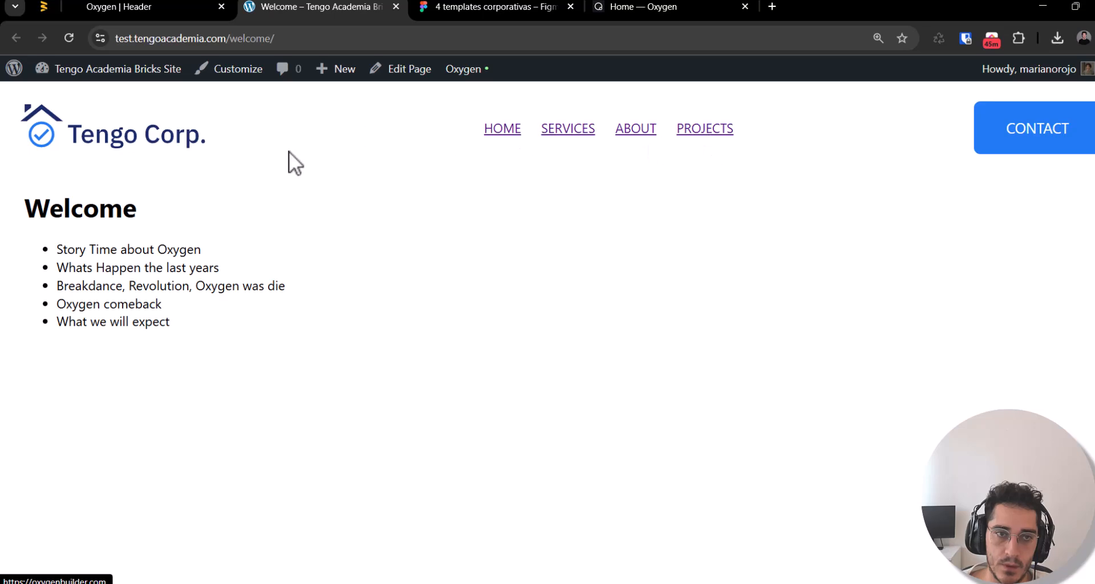
key("ctrl+shift+Tab")
Step: Examine the typography styles of the HOME menu link in the Figma design
left_click(463, 5)
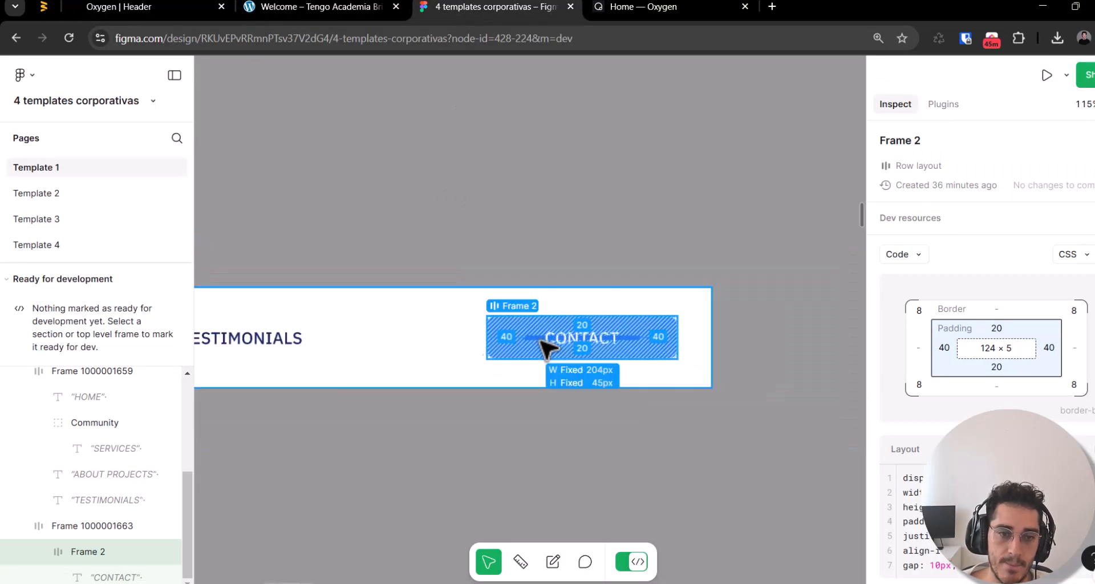
scroll(539, 342, "down", 1)
left_click_drag(228, 388, 635, 363)
scroll(508, 348, "up", 2)
left_click_drag(445, 347, 533, 366)
left_click(469, 311)
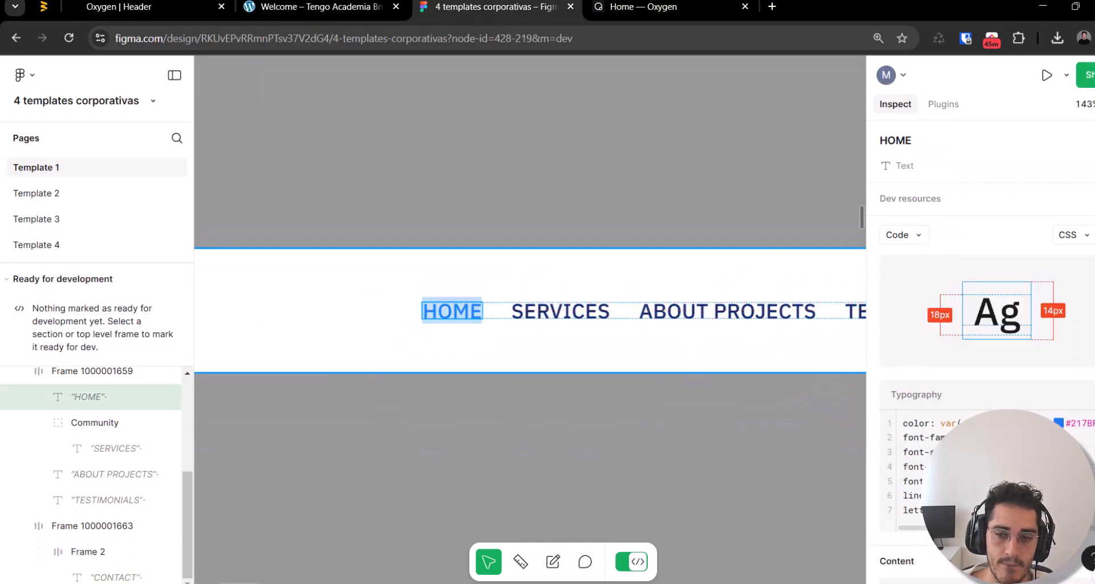
scroll(981, 422, "down", 2)
Step: Return to the Oxygen header builder and select the HOME link in the navigation menu
key("ctrl+Tab")
key("ctrl+shift+Tab")
key("ctrl+shift+Tab")
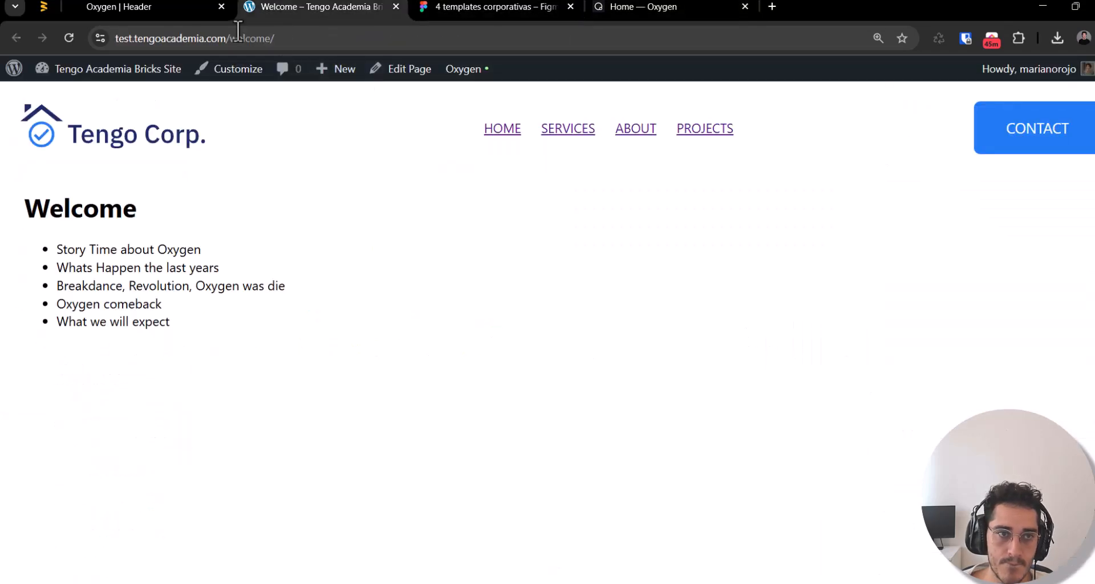
key("ctrl+shift+Tab")
left_click(97, 391)
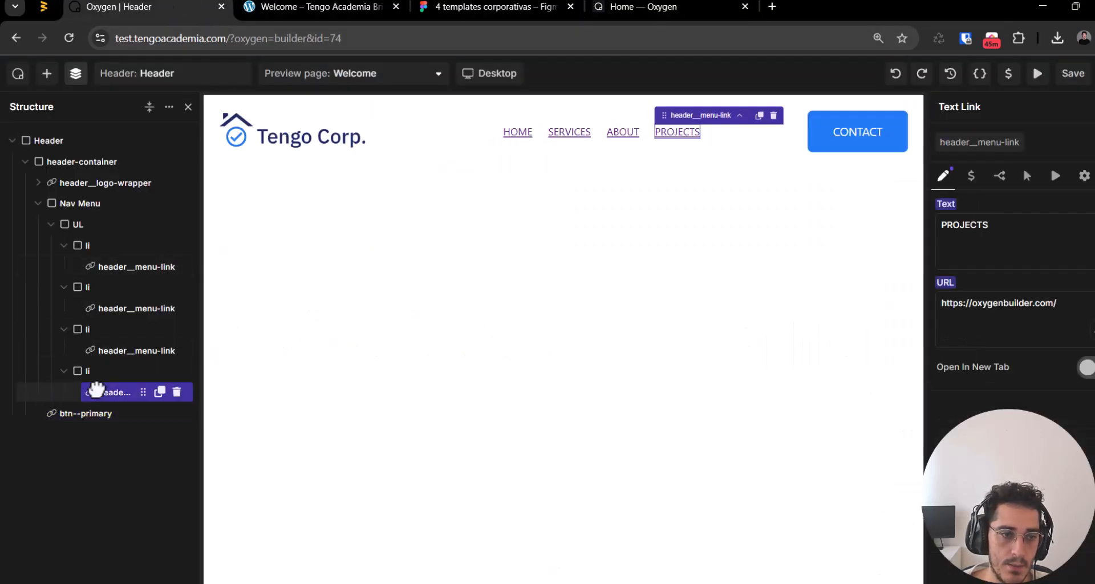
left_click(105, 266)
Step: Move the Figma browser tab beside the header builder and compare the HOME link's design with the built menu
key("ctrl+Tab")
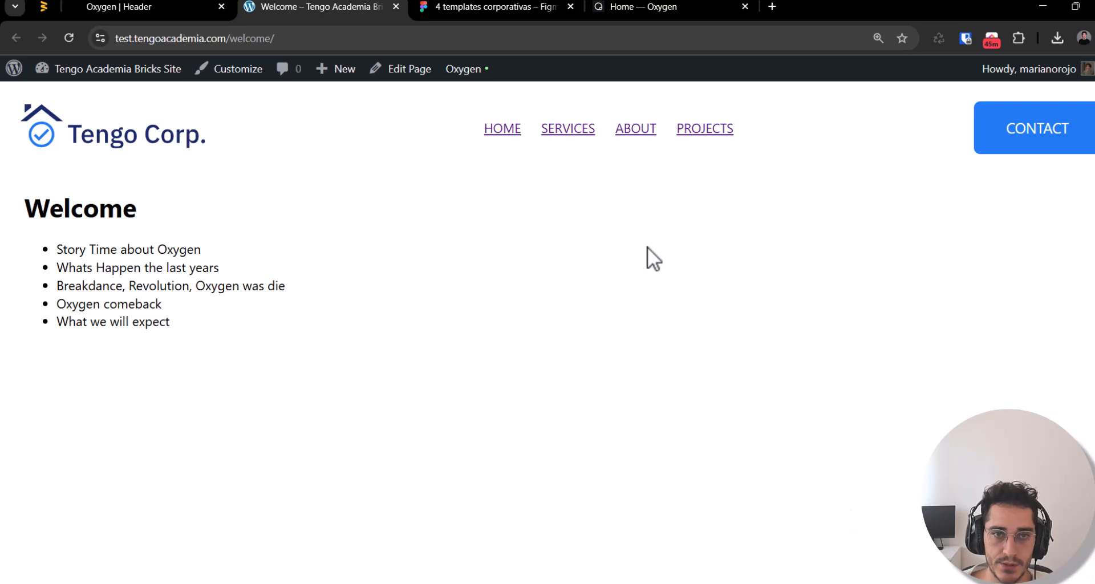
key("ctrl+Tab")
key("ctrl+shift+Page_Up")
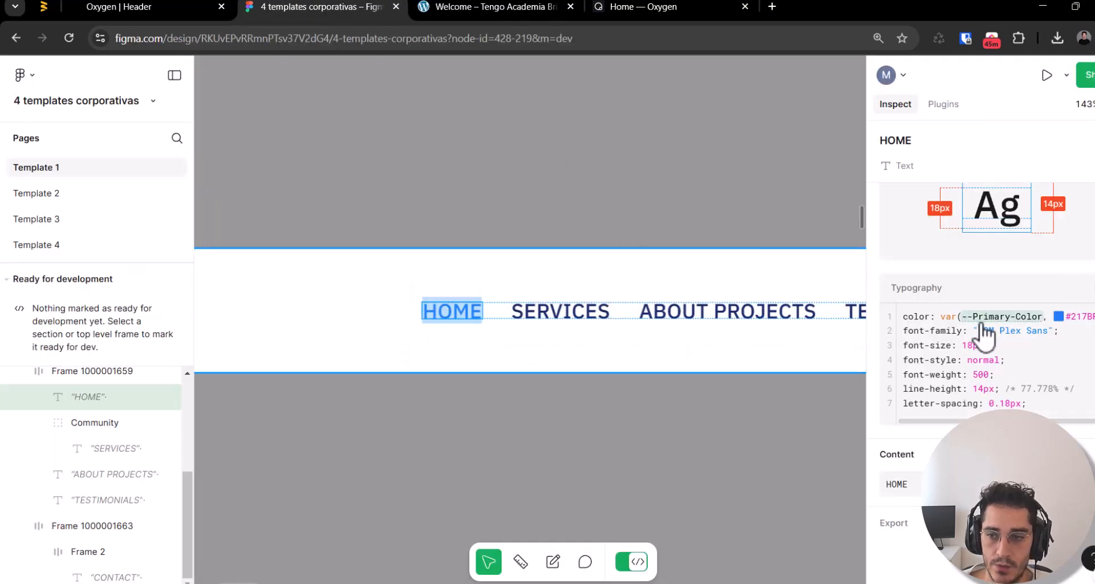
key("ctrl+shift+Tab")
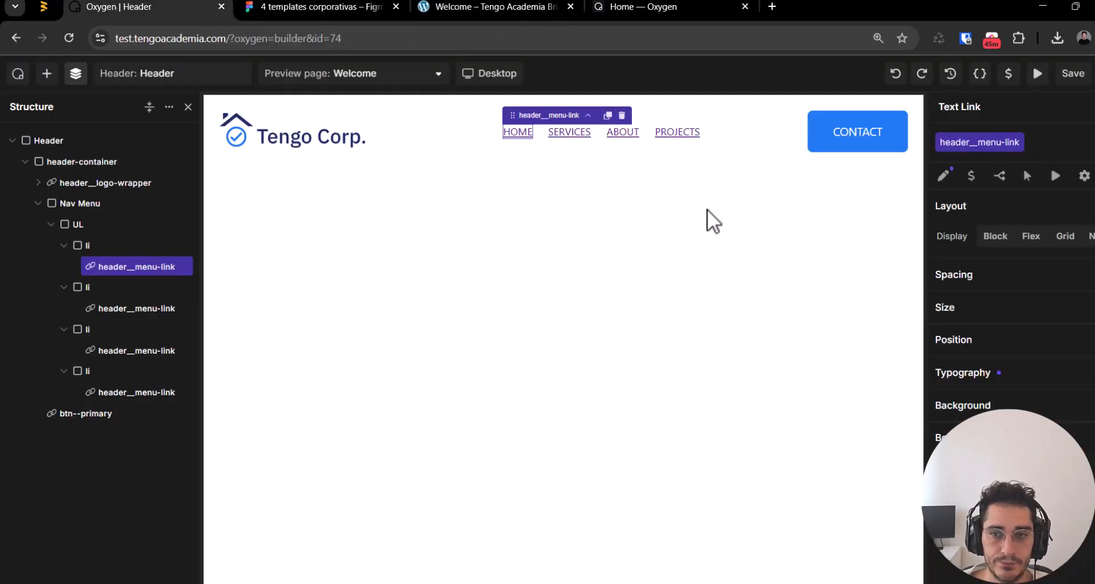
key("ctrl+Tab")
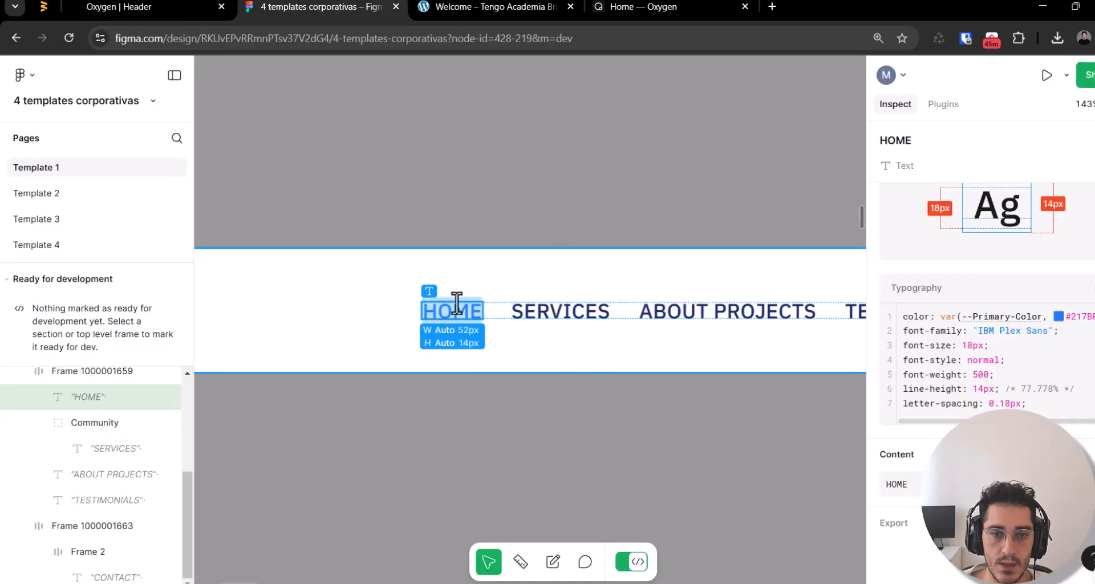
key("ctrl+shift+Tab")
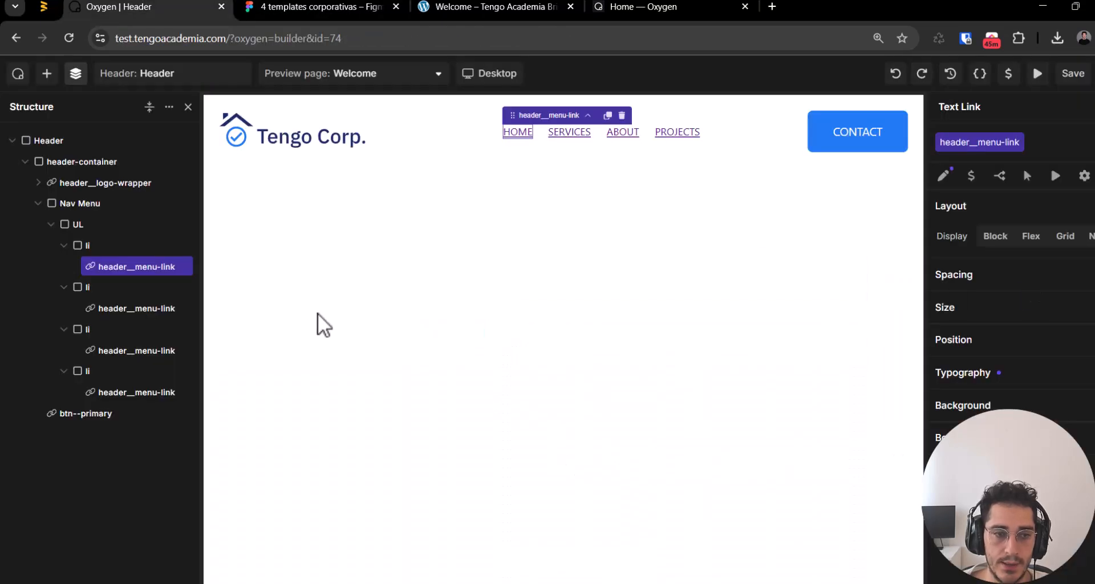
left_click(1021, 142)
left_click(975, 314)
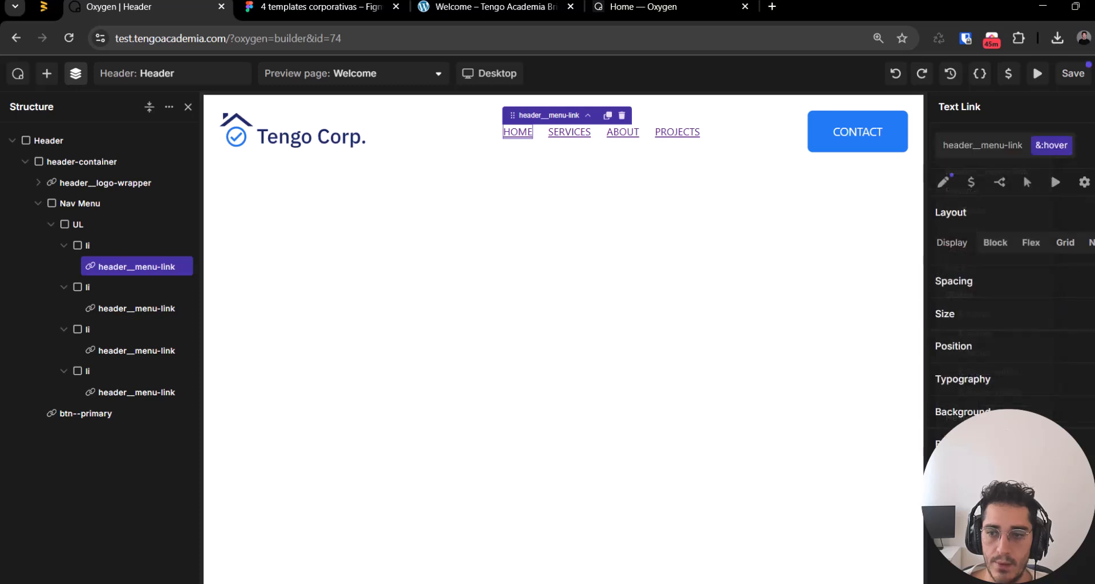
left_click(1074, 360)
left_click(964, 147)
Step: Remove the underline from the header__menu-link class by setting its text decoration to None
left_click(1026, 379)
scroll(975, 392, "down", 2)
scroll(990, 347, "down", 2)
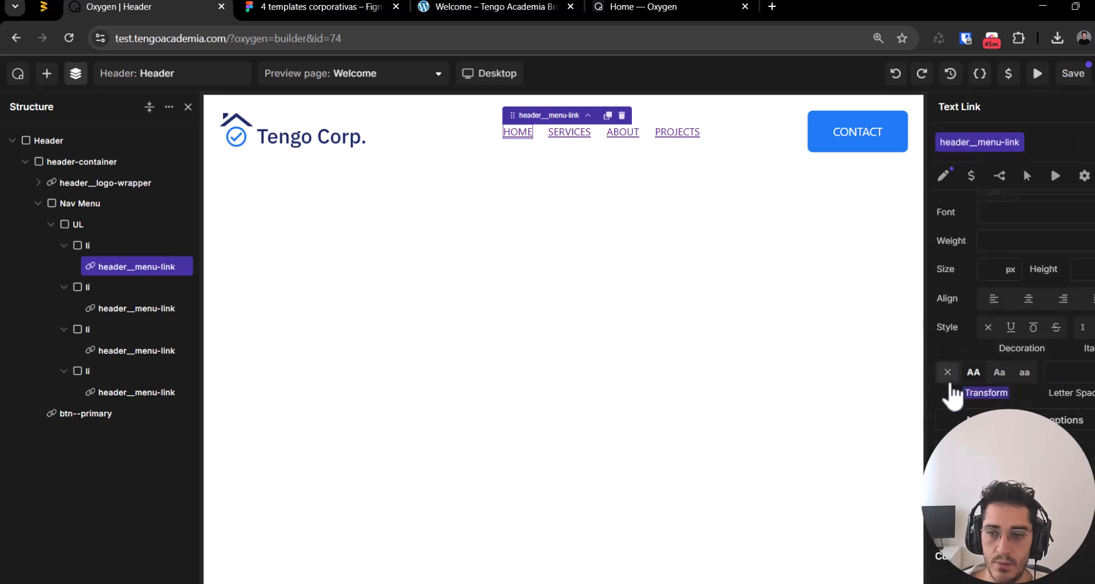
left_click(987, 329)
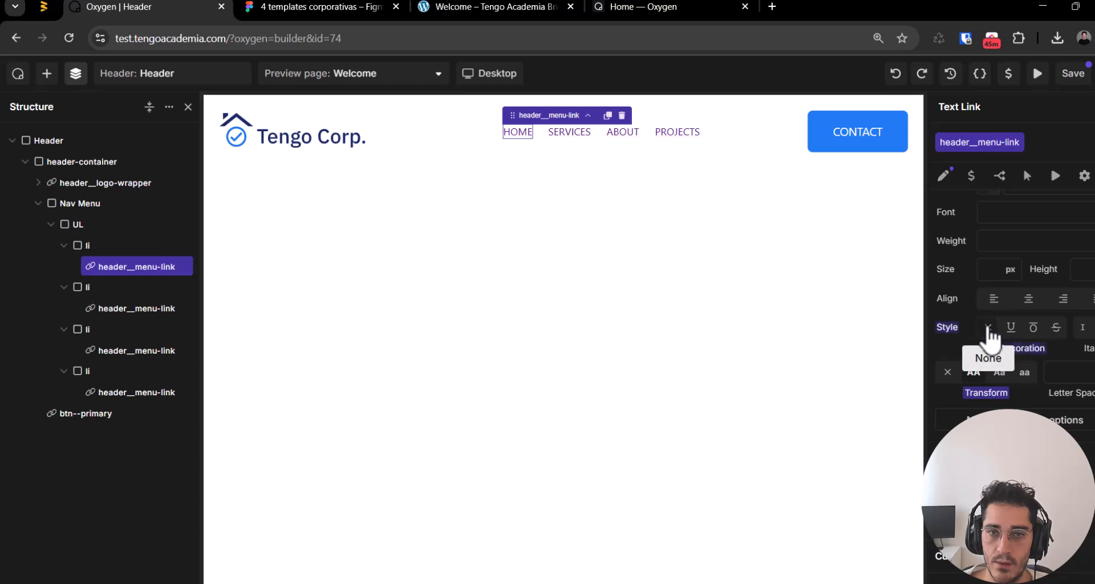
scroll(992, 356, "up", 3)
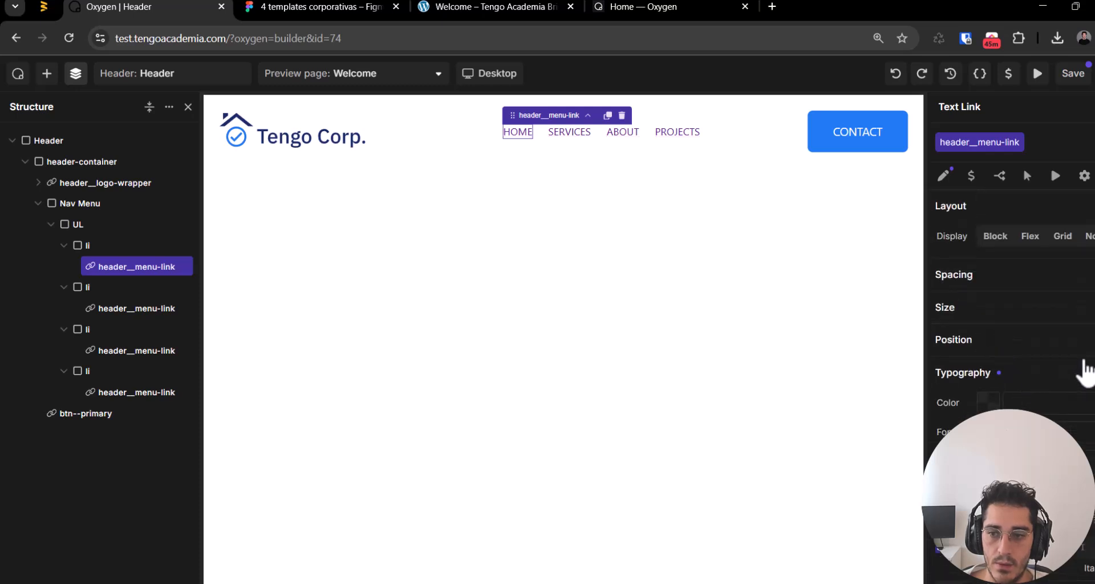
Step: Select the SERVICES menu text in the Figma design and copy its colour value
key("ctrl+Tab")
left_click(561, 311)
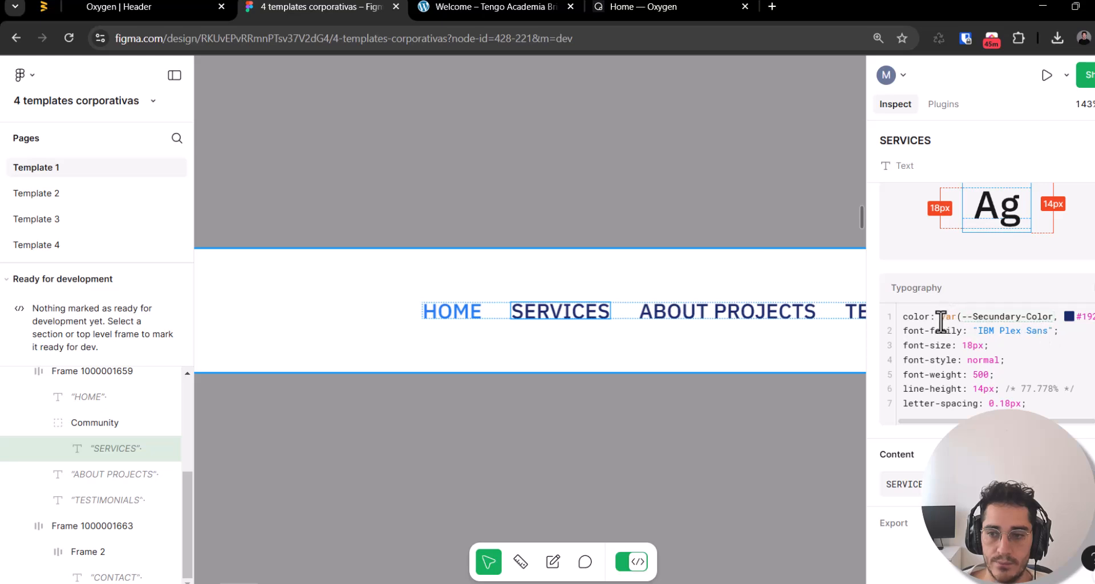
left_click_drag(941, 316, 1090, 317)
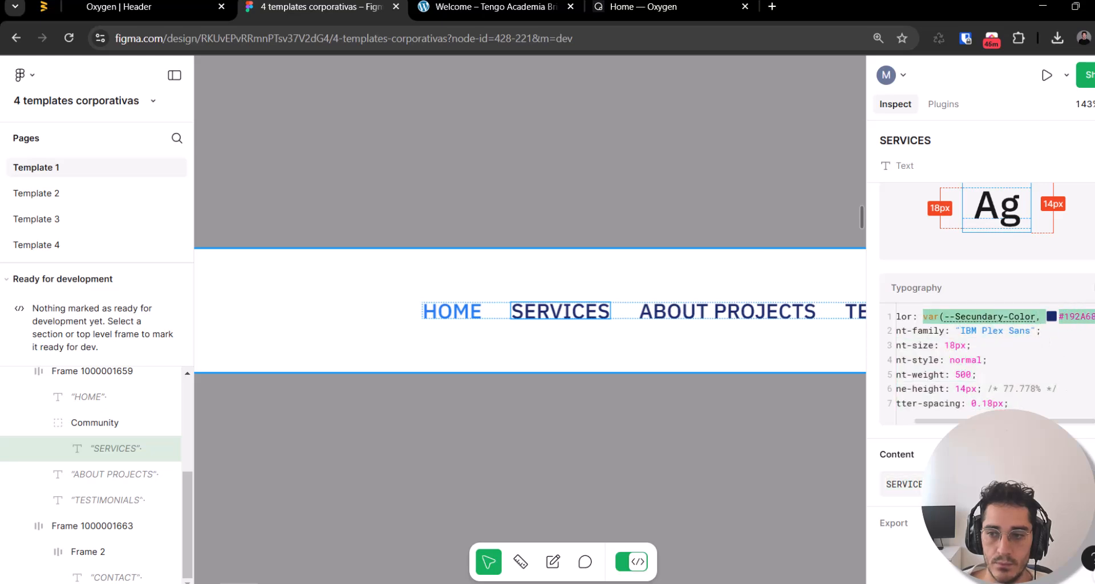
Step: Back in the Oxygen builder, add a colour variable named "Color Secondary" to the Colors collection
key("ctrl+shift+Tab")
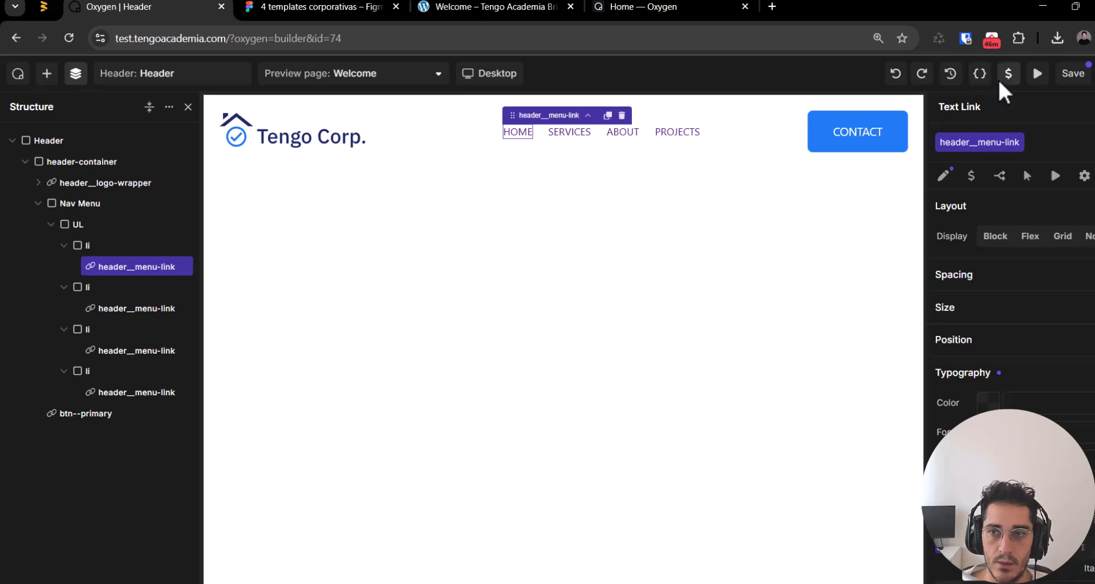
left_click(1006, 75)
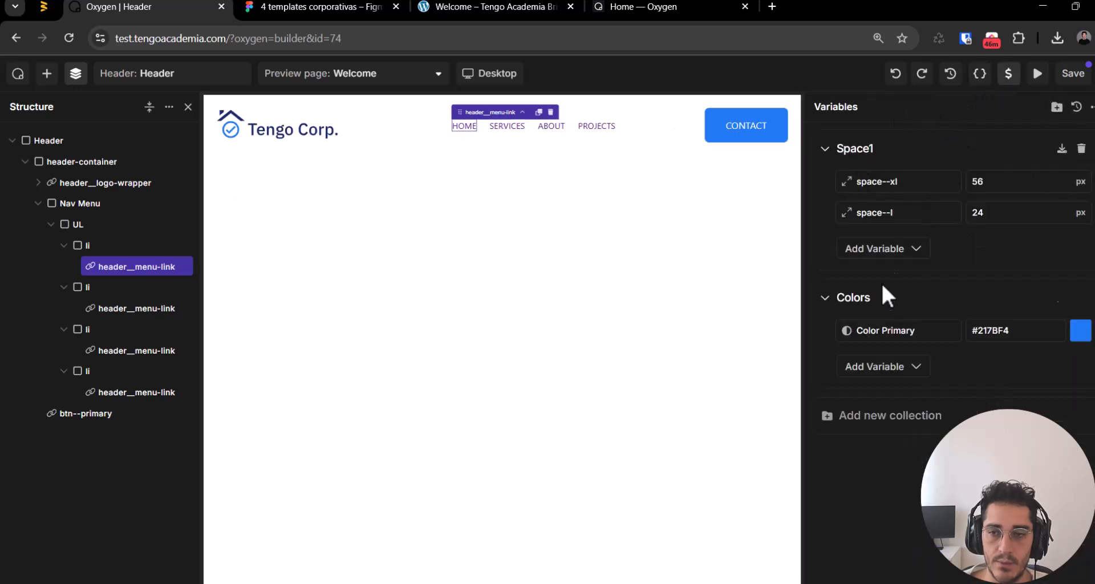
left_click(887, 368)
left_click(876, 394)
triple_click(892, 361)
type("Col")
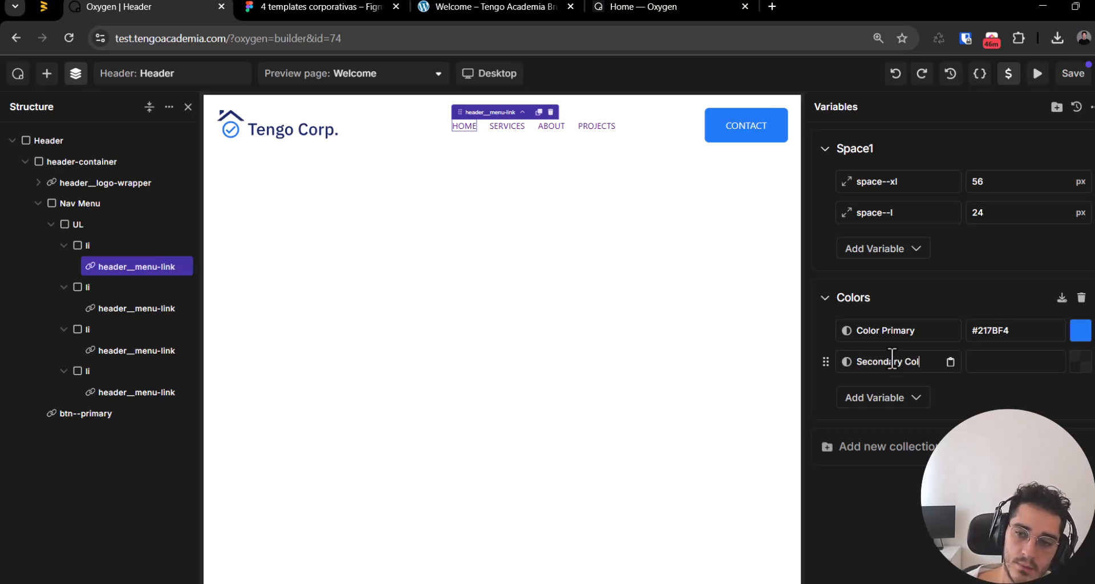
triple_click(893, 360)
type("Color")
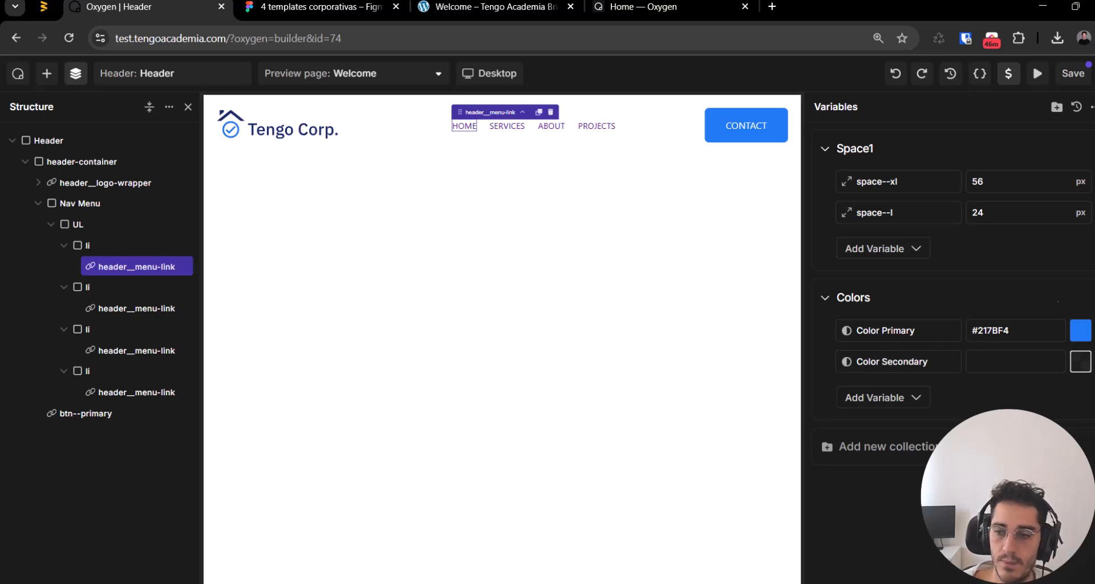
Step: Set the Color Secondary variable to the copied value var(--Secundary-Color, #192A68)
left_click(1019, 361)
type("var(--Secondary-Color, #192A68)")
left_click(1025, 406)
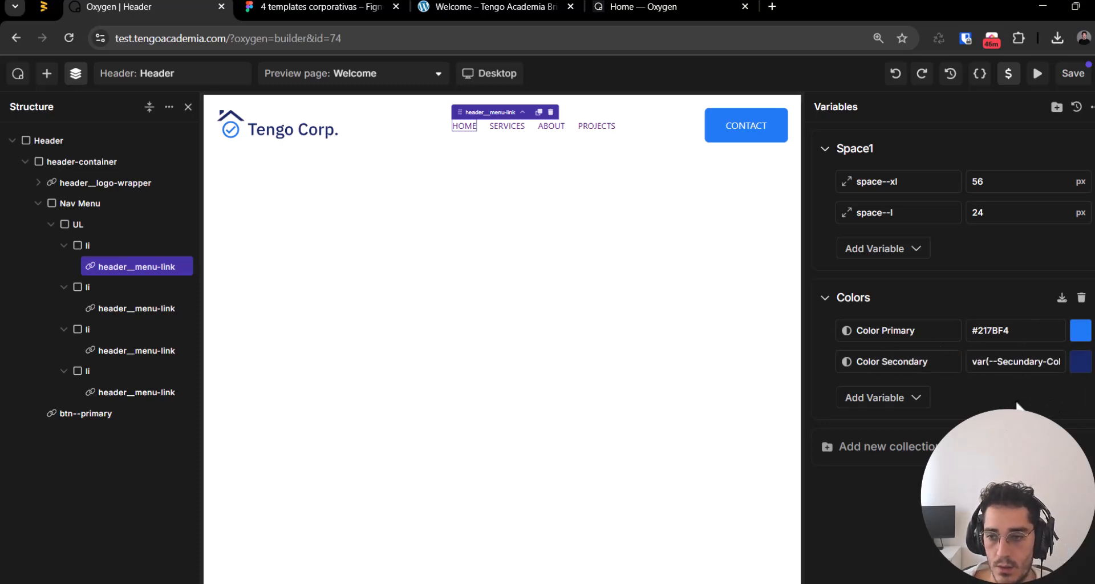
double_click(989, 331)
triple_click(1002, 362)
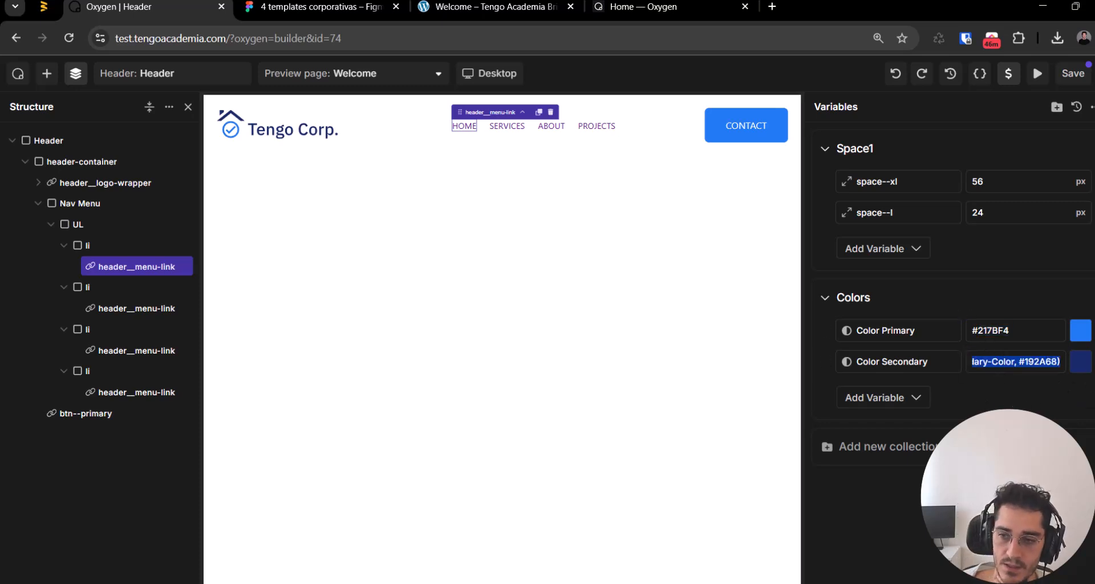
double_click(1031, 363)
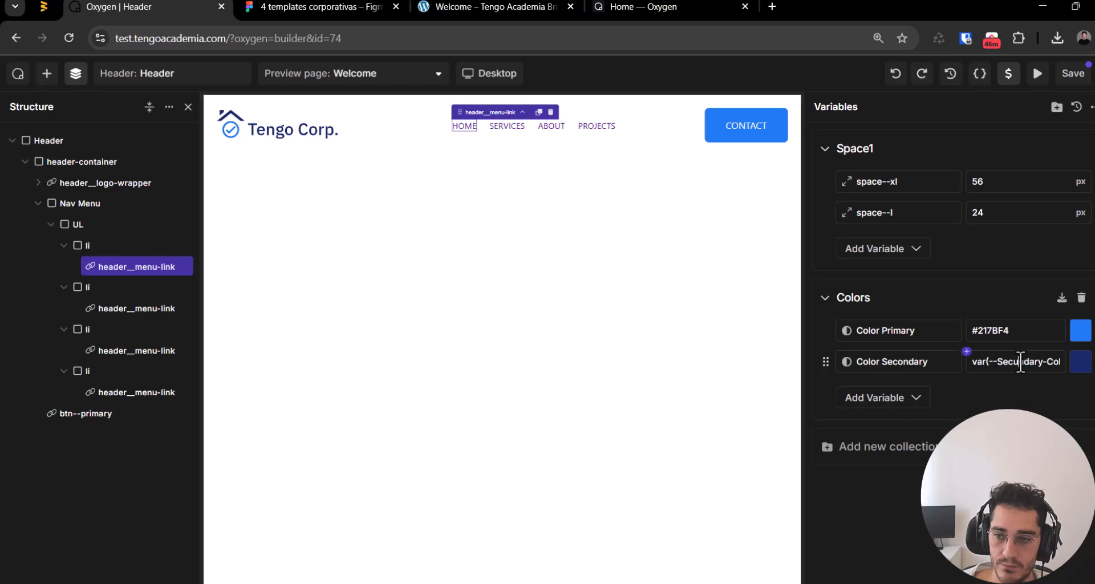
Step: Copy only the hex code from Figma, set Color Secondary to #192A68 and save the header
key("ctrl+Tab")
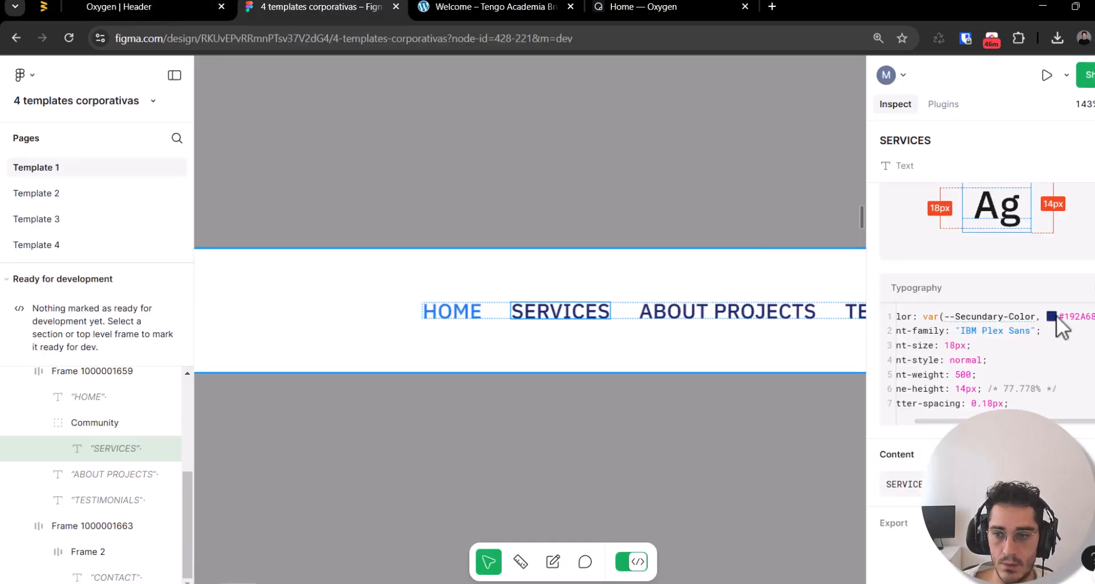
double_click(1067, 316)
key("ctrl+c")
key("ctrl+shift+Tab")
triple_click(1033, 364)
key("ctrl+v")
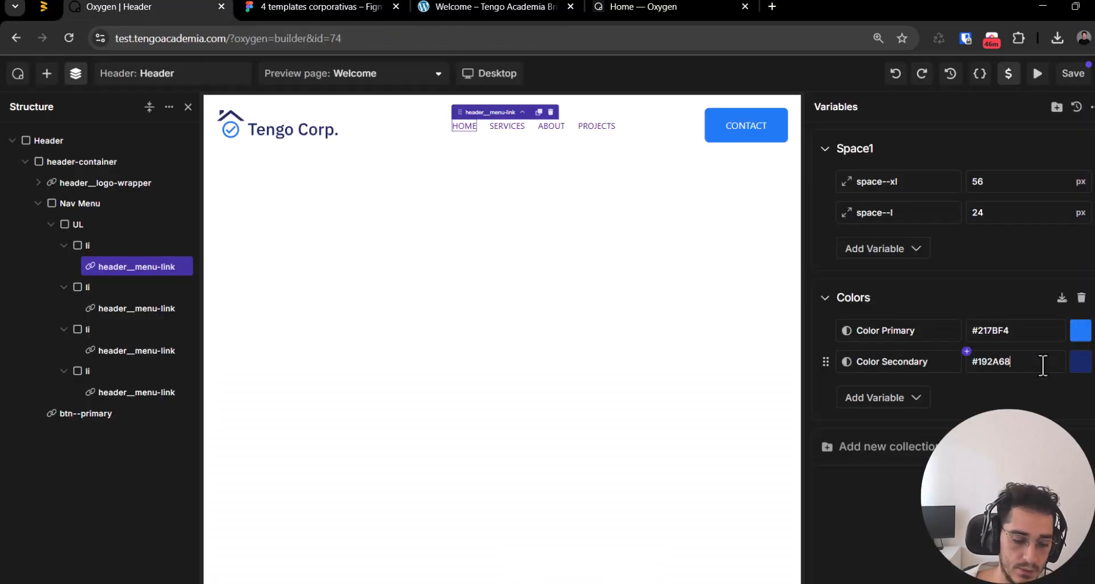
key("ctrl+s")
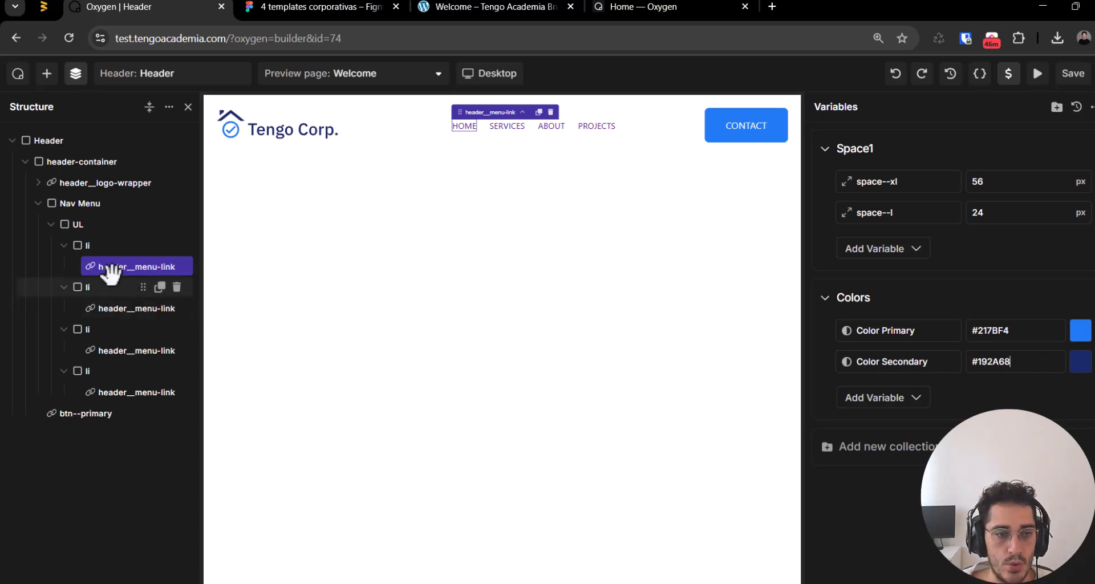
Step: Apply the Color Secondary variable as the text colour of the header__menu-link class
left_click(111, 266)
left_click(1085, 372)
scroll(964, 303, "down", 3)
left_click(987, 263)
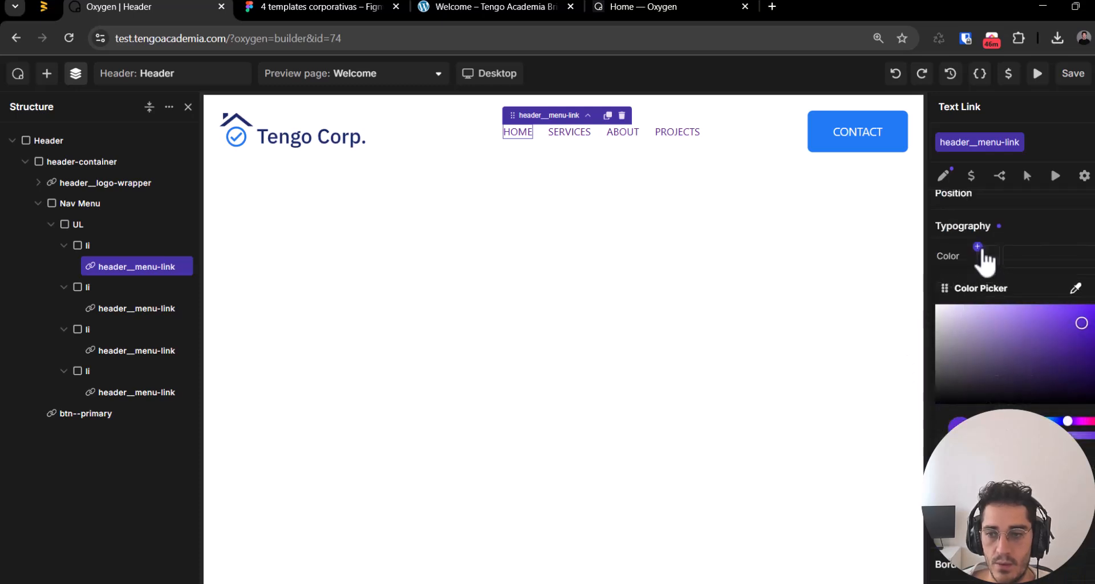
left_click(977, 248)
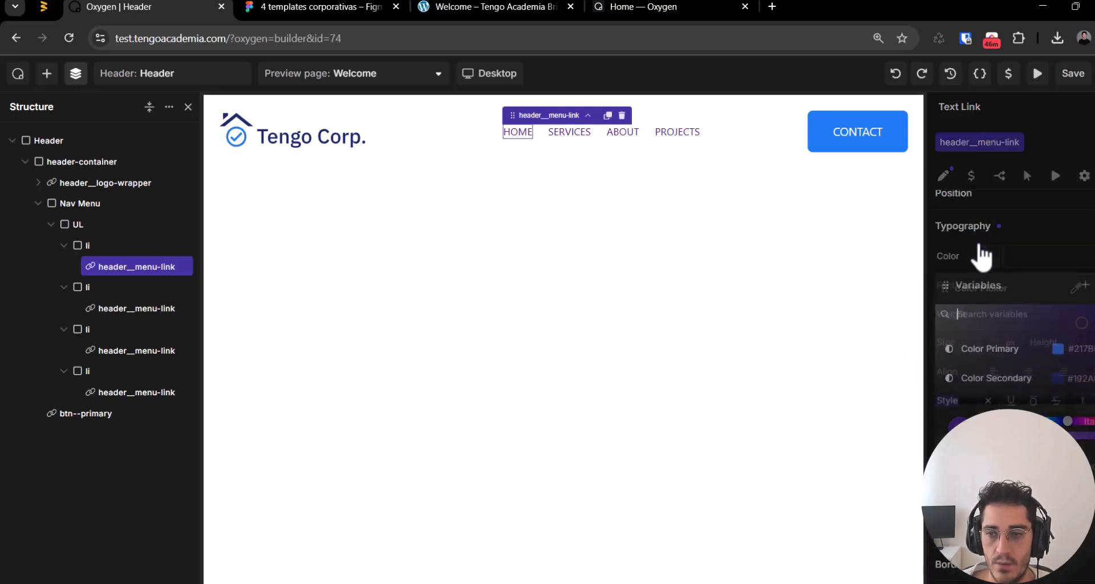
left_click(972, 379)
scroll(985, 335, "up", 3)
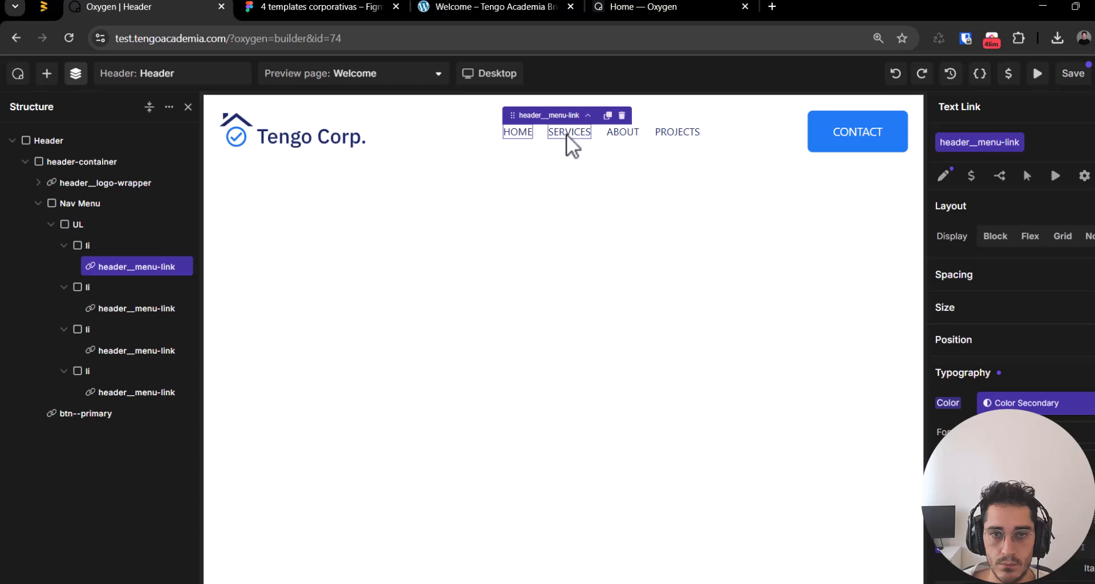
Step: Check the SERVICES typography in Figma, set the header__menu-link font weight to 500 - Medium and save
key("ctrl+Tab")
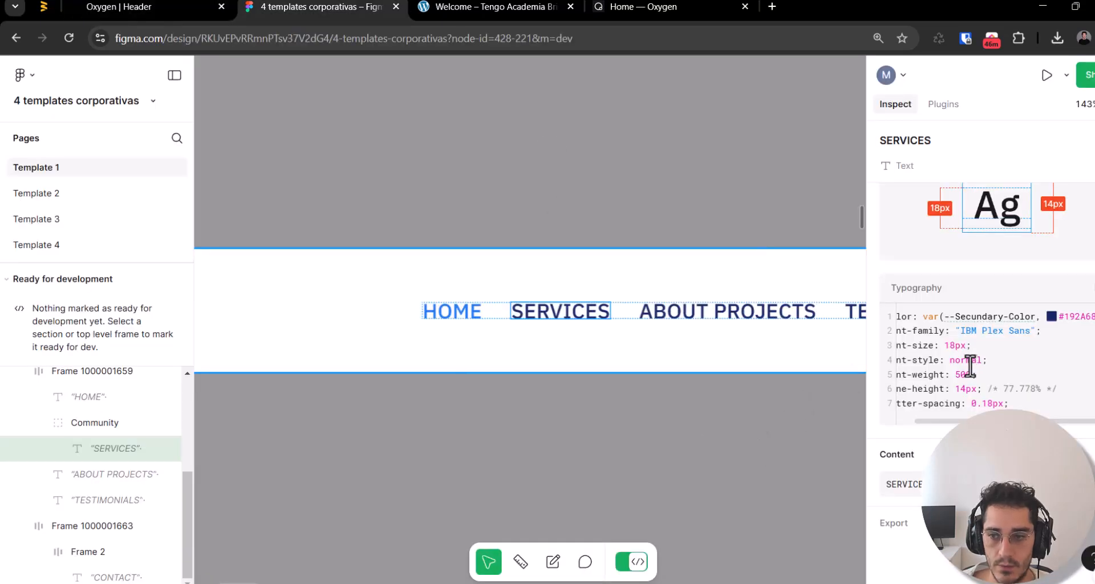
scroll(997, 388, "left", 1)
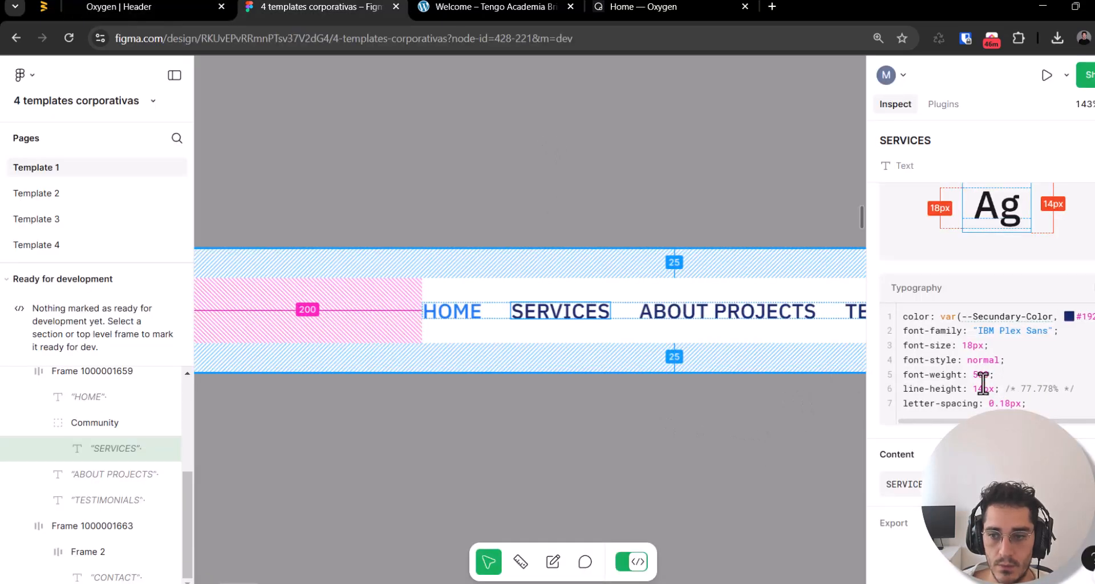
key("ctrl+shift+Tab")
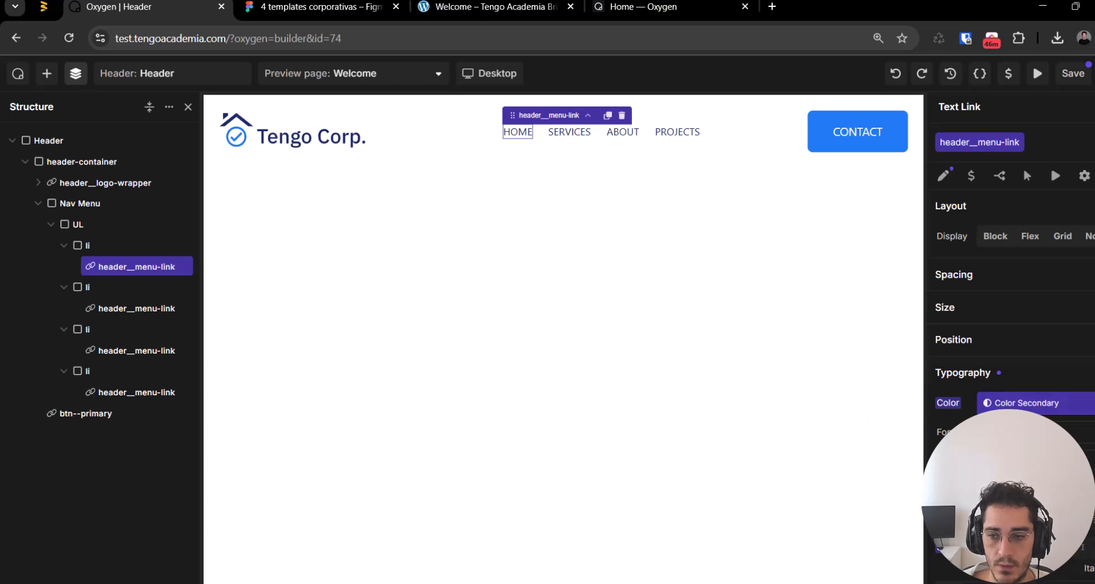
left_click(1034, 432)
left_click(1034, 432)
scroll(1009, 313, "down", 3)
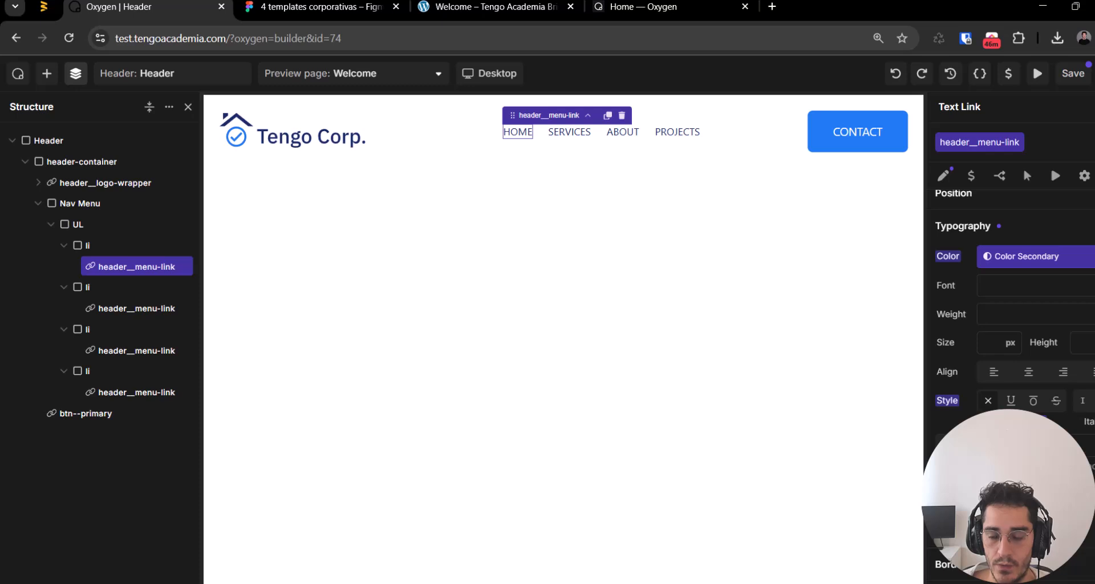
left_click(1020, 315)
left_click(1055, 424)
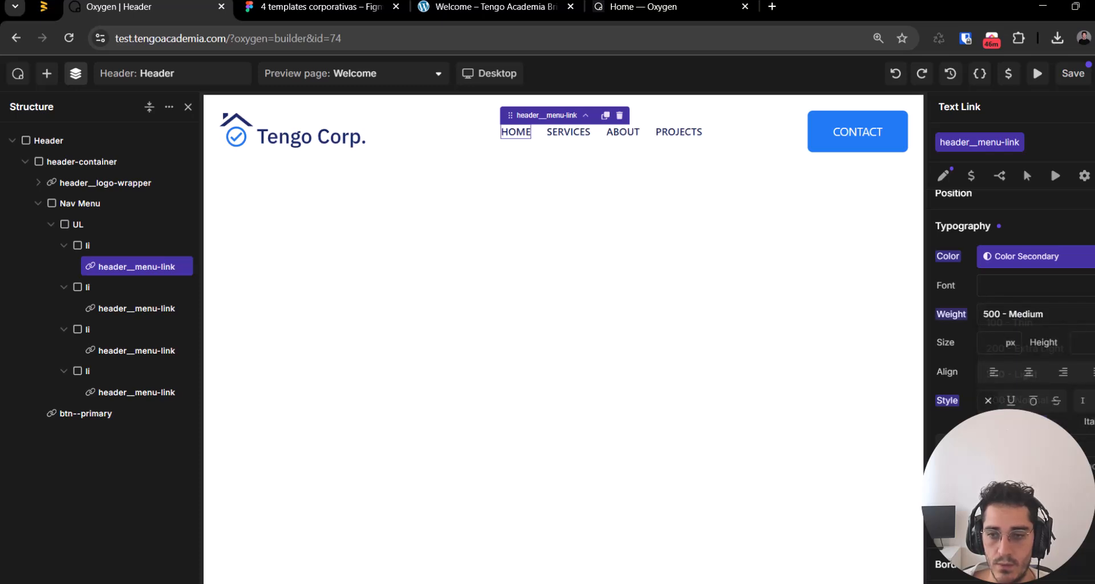
left_click(1069, 84)
scroll(1049, 381, "up", 3)
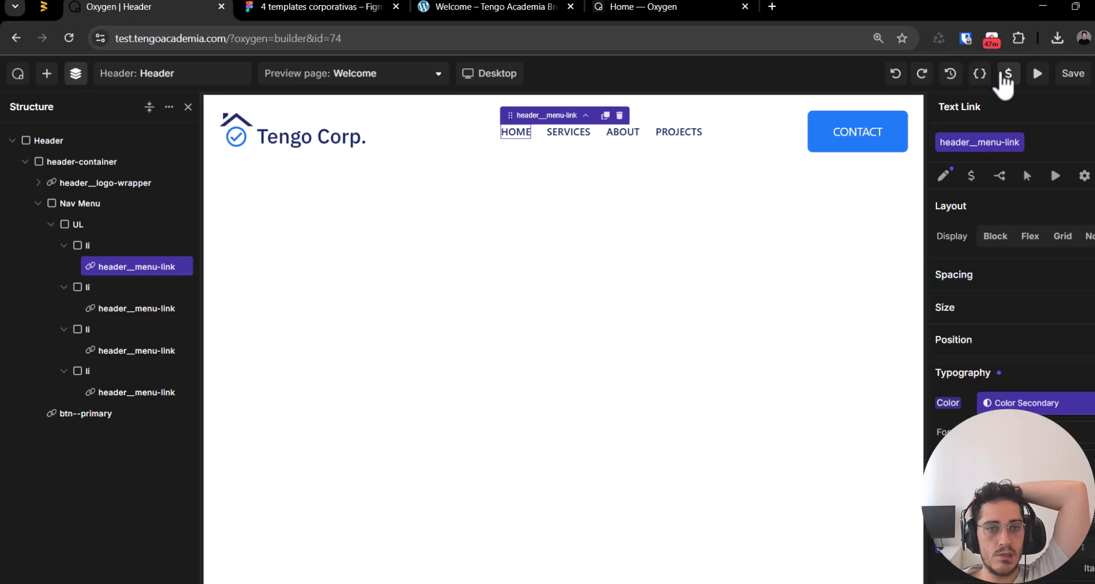
left_click(76, 139)
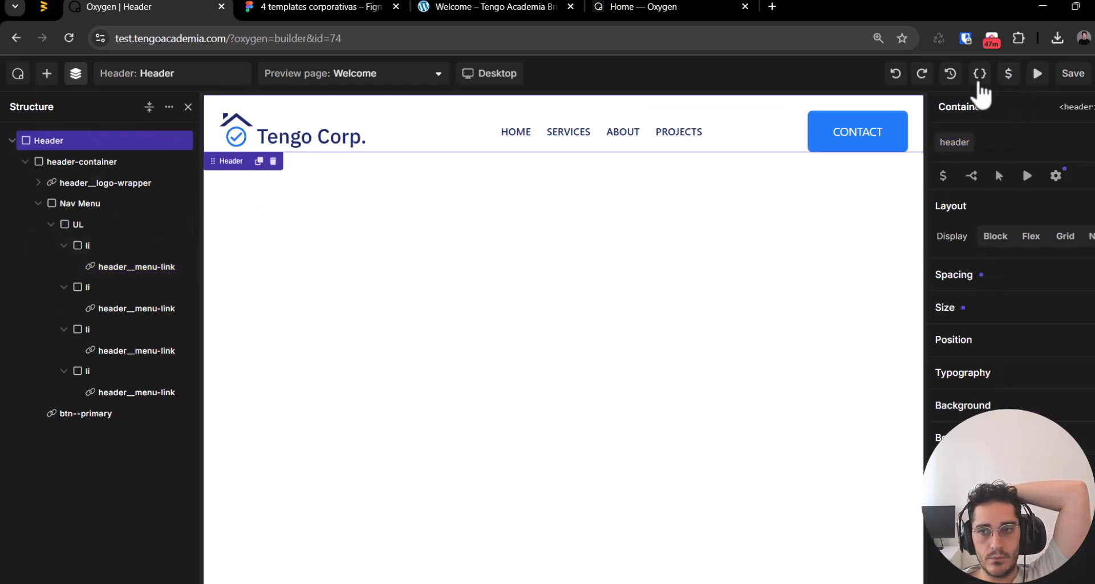
left_click(979, 74)
left_click(981, 74)
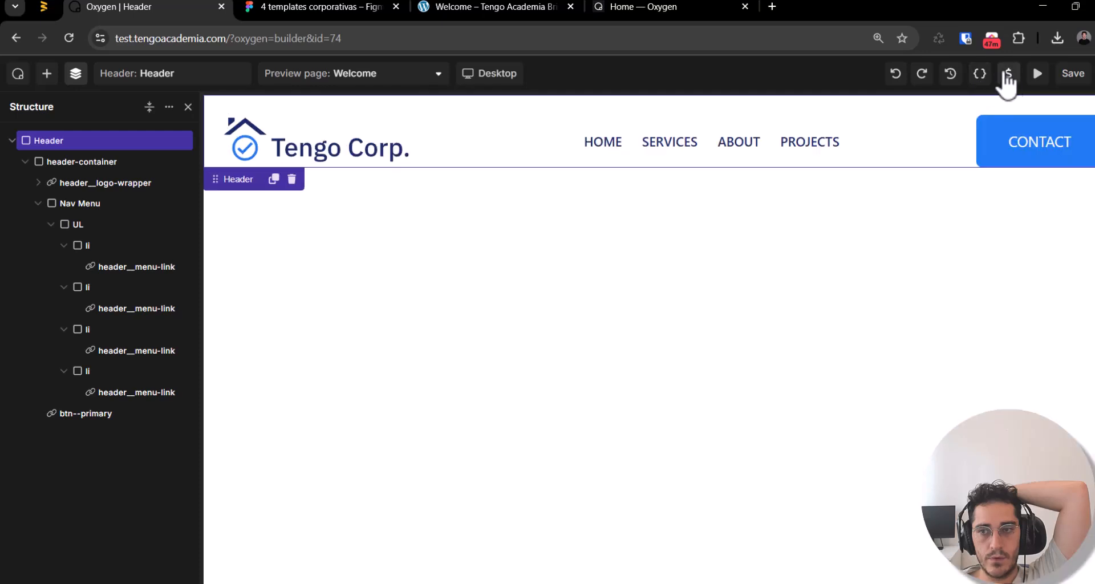
Step: Create a new variable collection containing a Font Family variable and name the collection "Font family"
left_click(1008, 74)
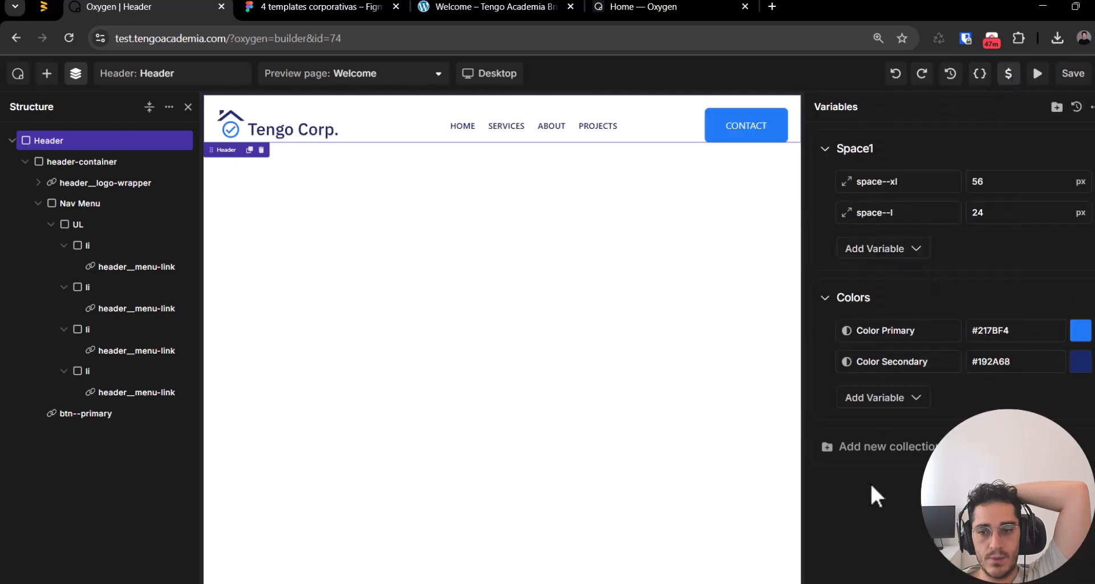
left_click(866, 451)
left_click(881, 478)
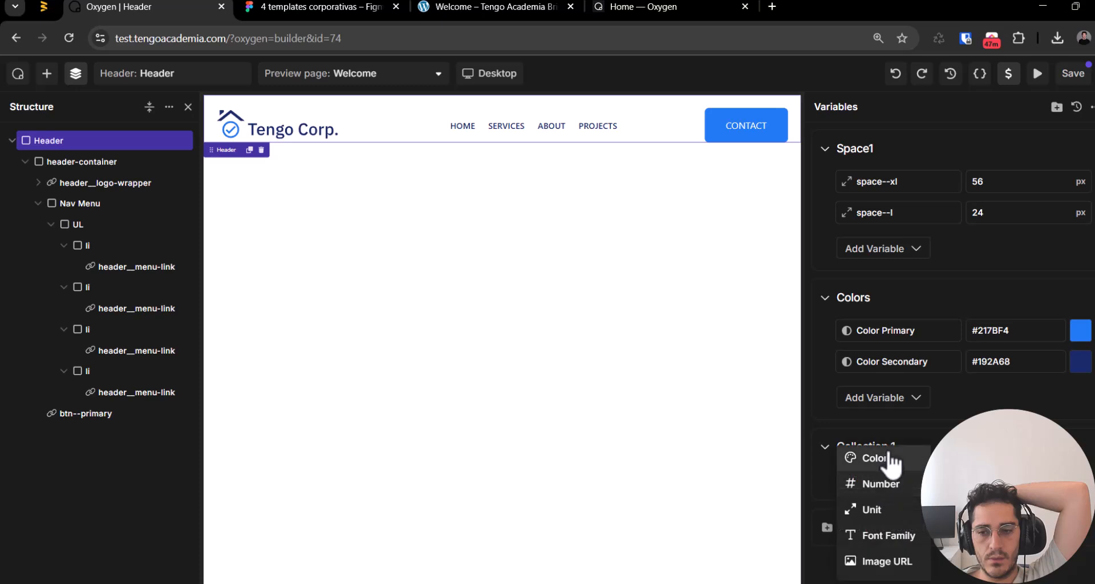
left_click(901, 535)
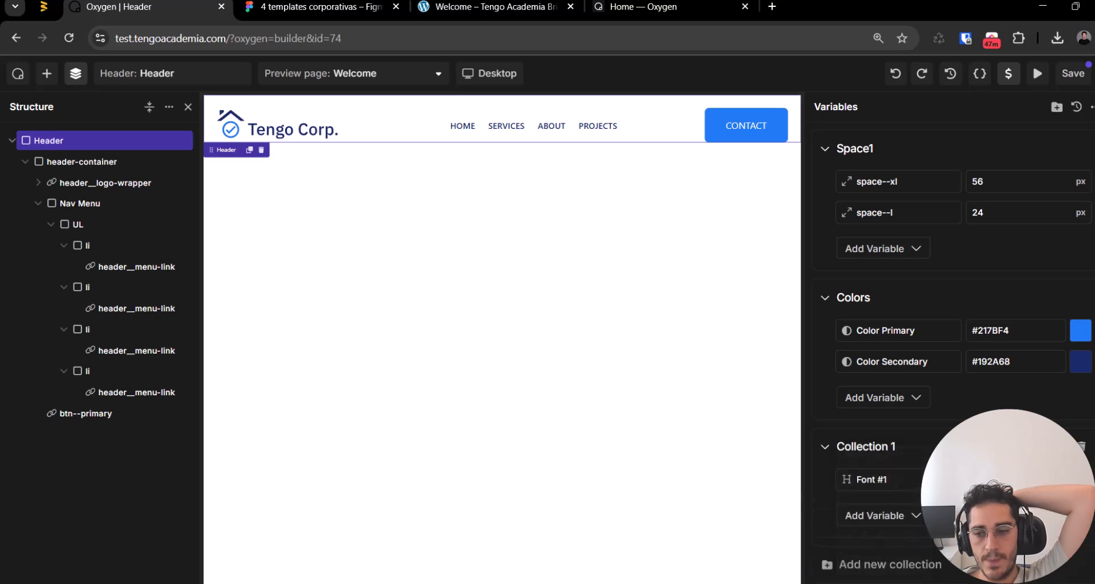
left_click(891, 450)
type("Font family")
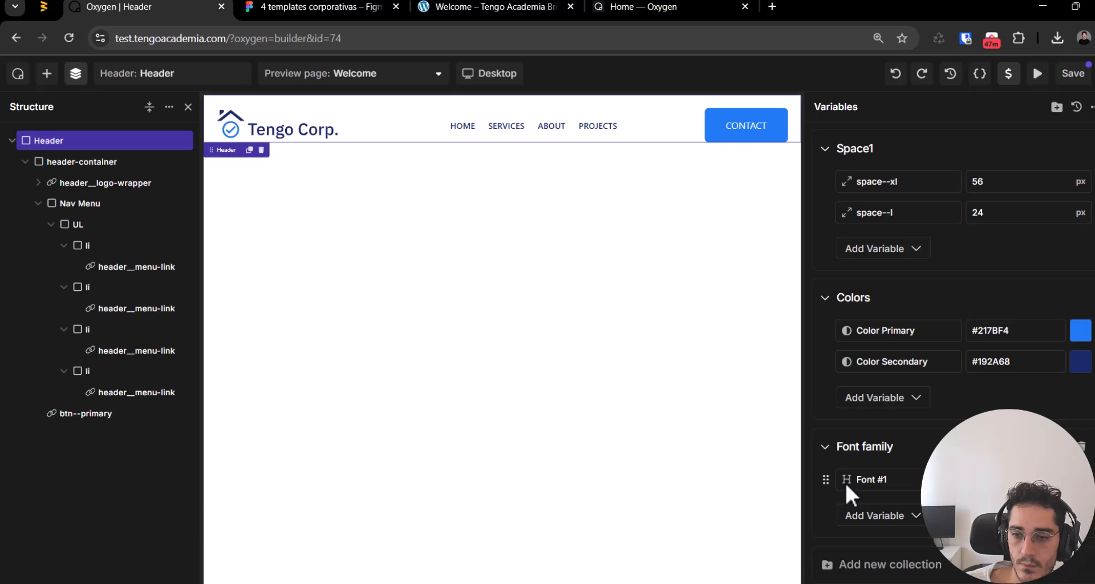
Step: Add a second Font Family variable to the Font family collection
left_click(857, 516)
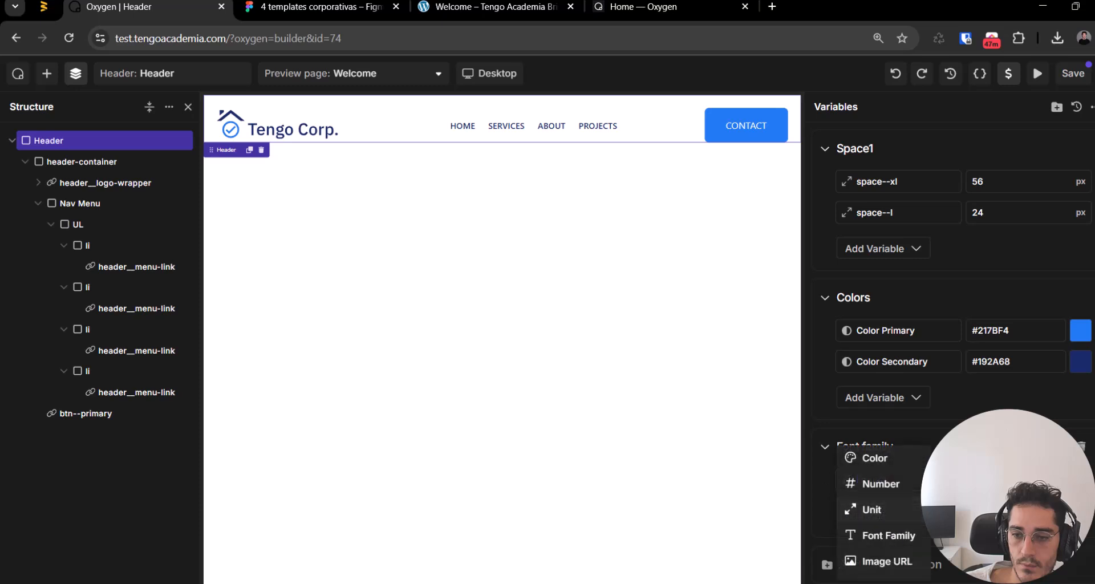
left_click(905, 515)
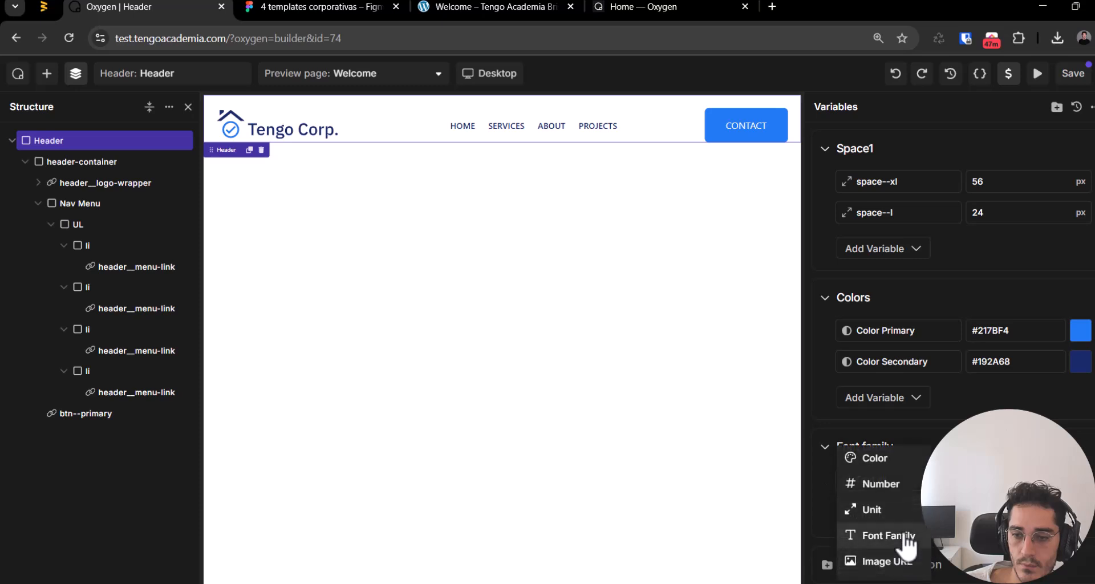
left_click(908, 537)
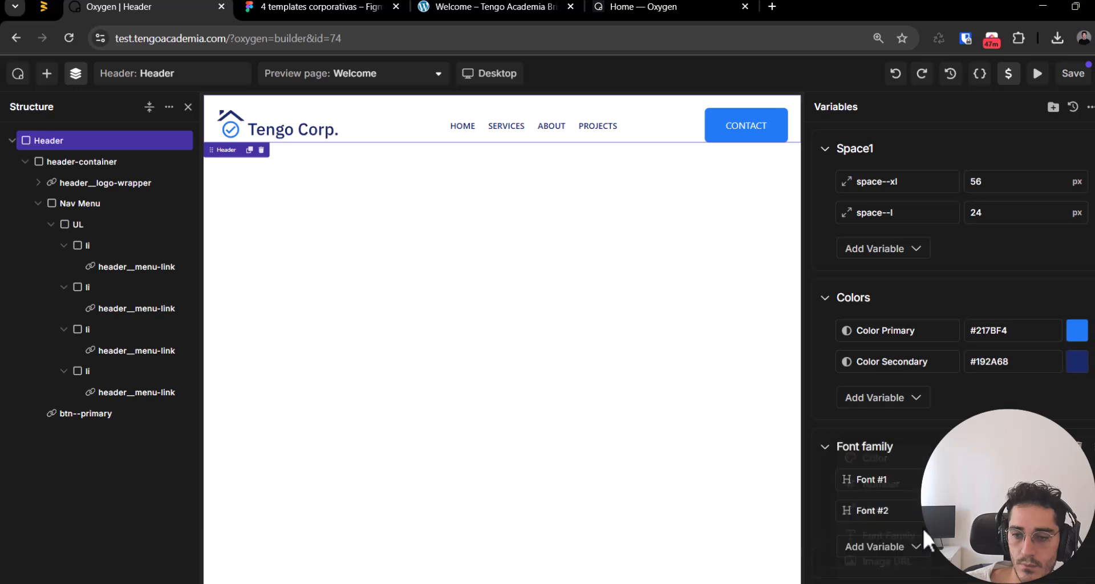
Step: Check the SERVICES font in Figma, set the Font #1 variable to IBM Plex Sans, and delete the Font #2 variable
scroll(981, 504, "down", 1)
left_click(998, 483)
left_click(958, 516)
left_click(1004, 451)
key("ctrl+Tab")
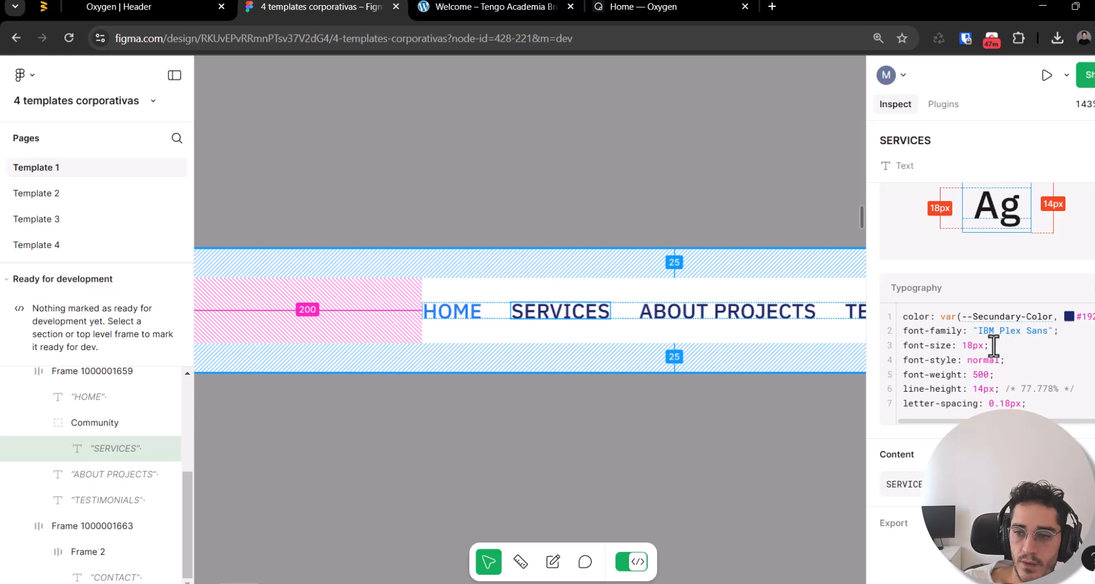
left_click_drag(973, 331, 1049, 332)
key("ctrl+shift+Tab")
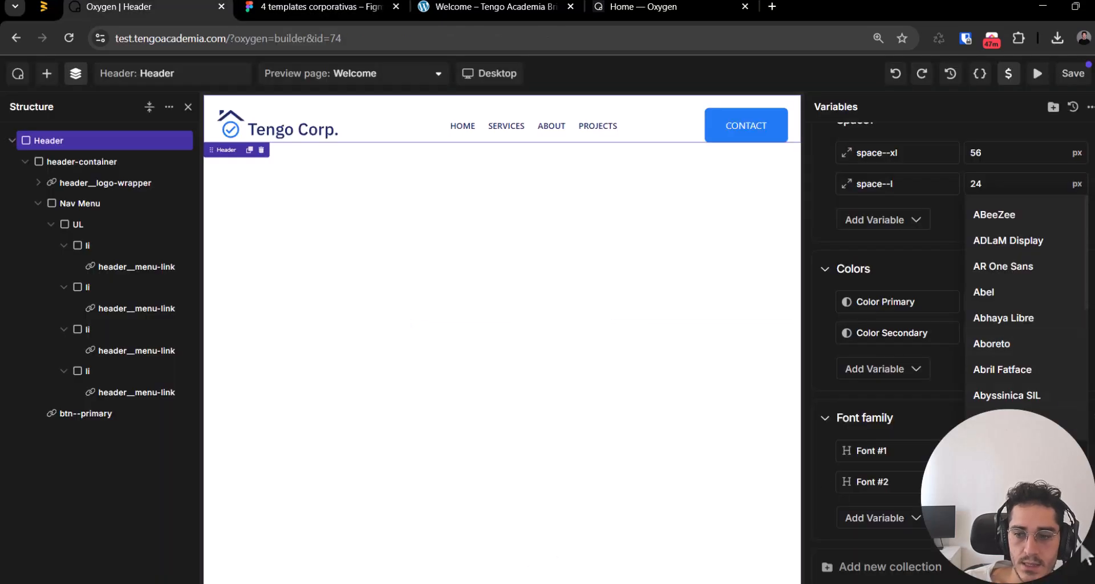
type("ib")
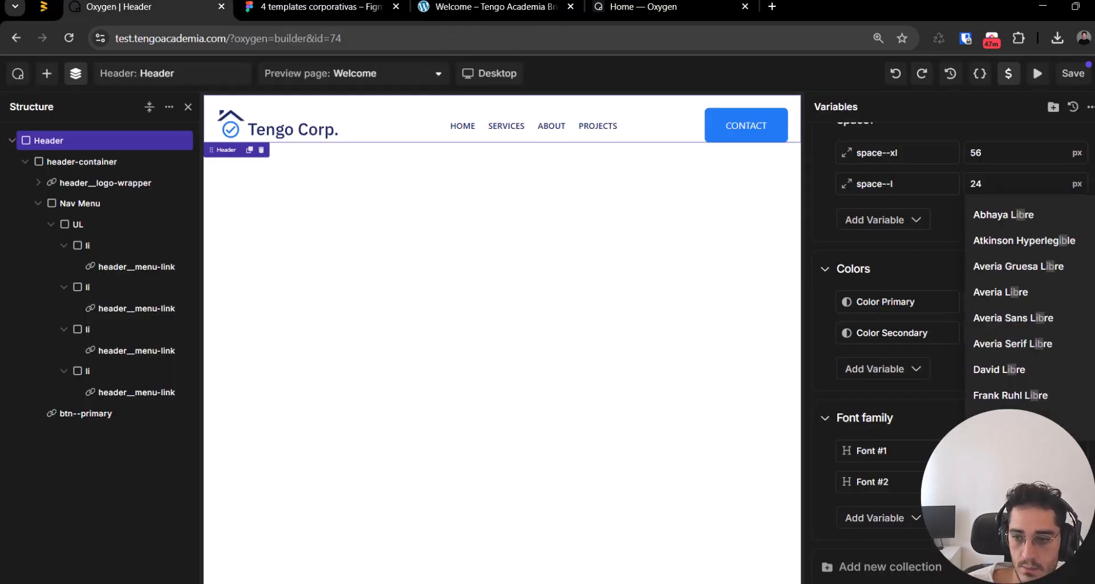
type("m")
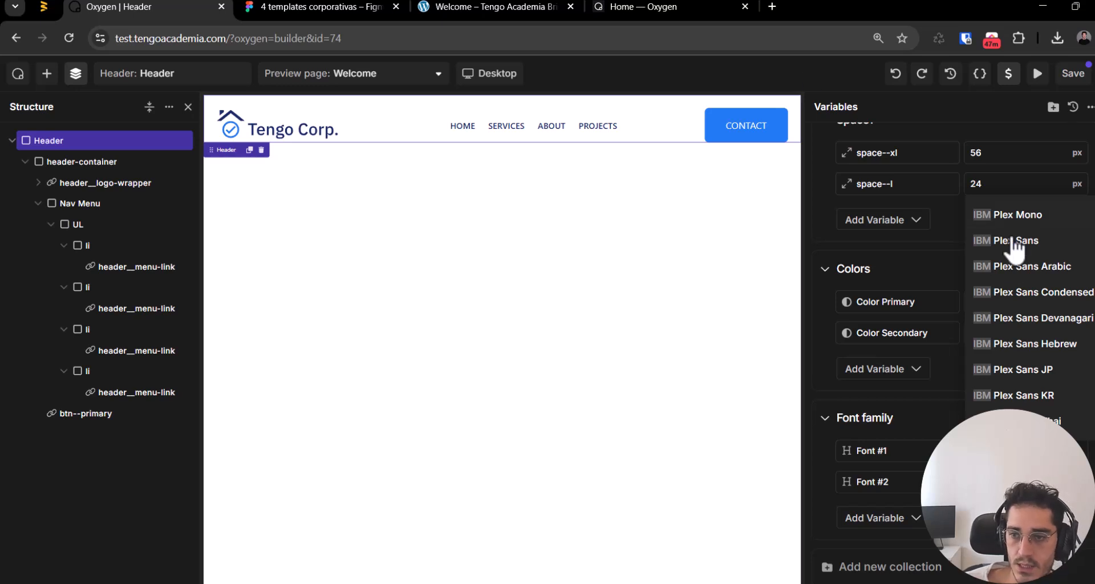
left_click(1012, 240)
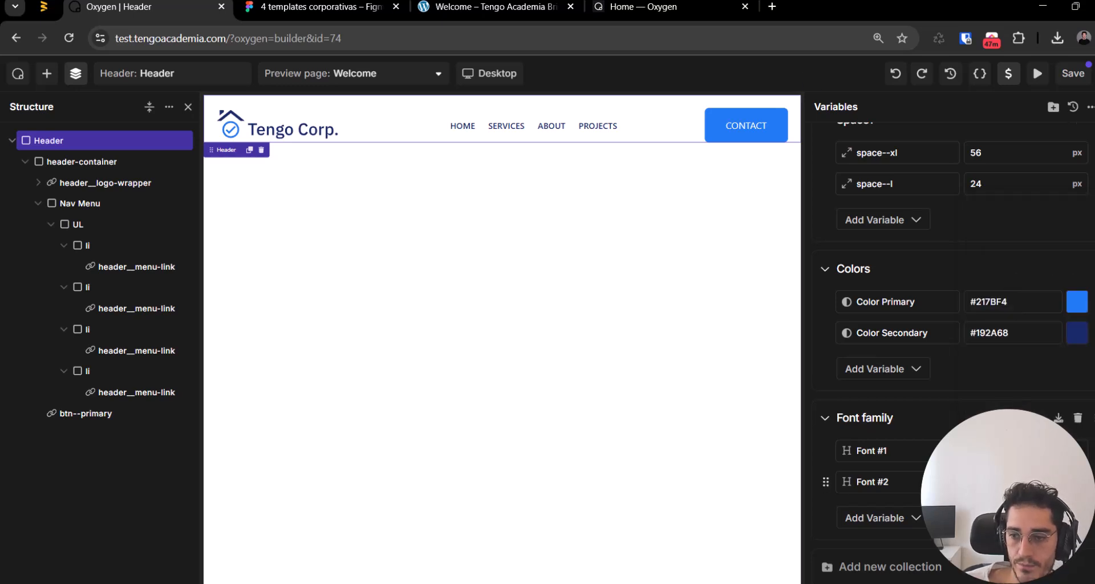
left_click(1081, 482)
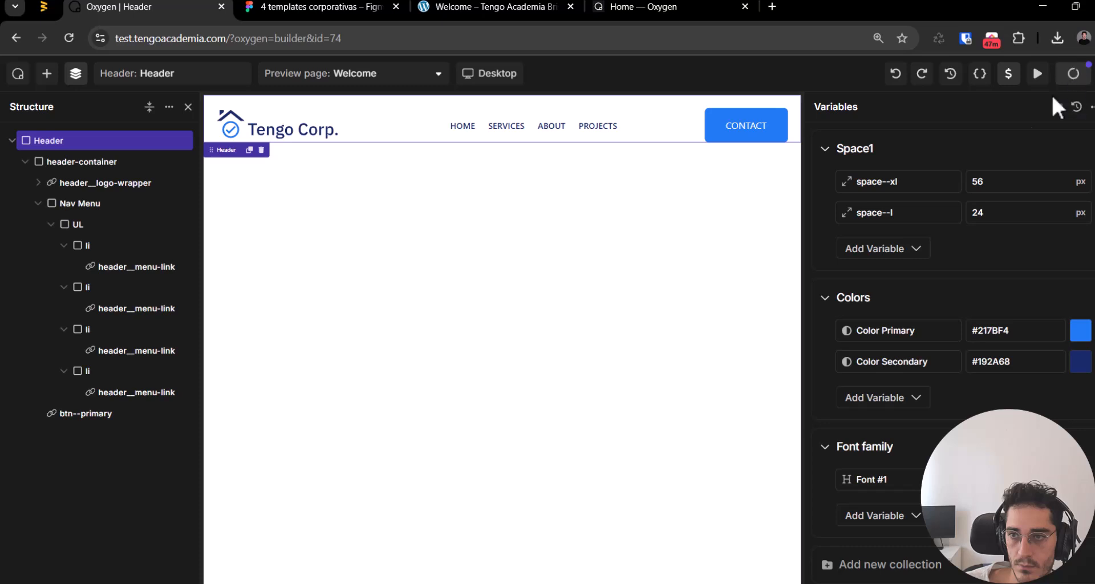
Step: Apply the Font #1 variable as the font of the header__menu-link class and save
left_click(465, 127)
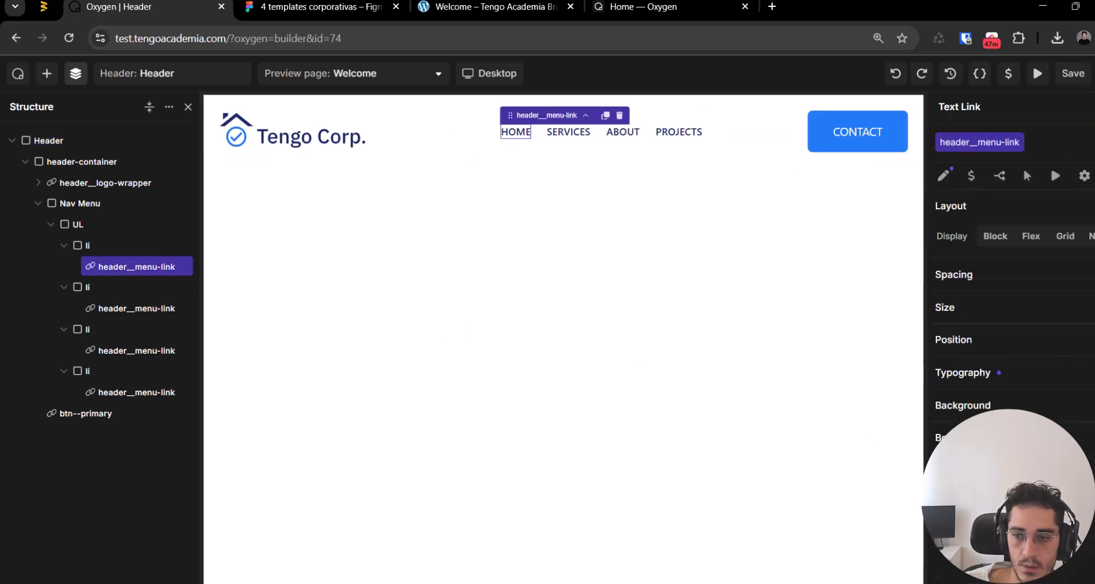
left_click(1048, 376)
scroll(1012, 342, "down", 3)
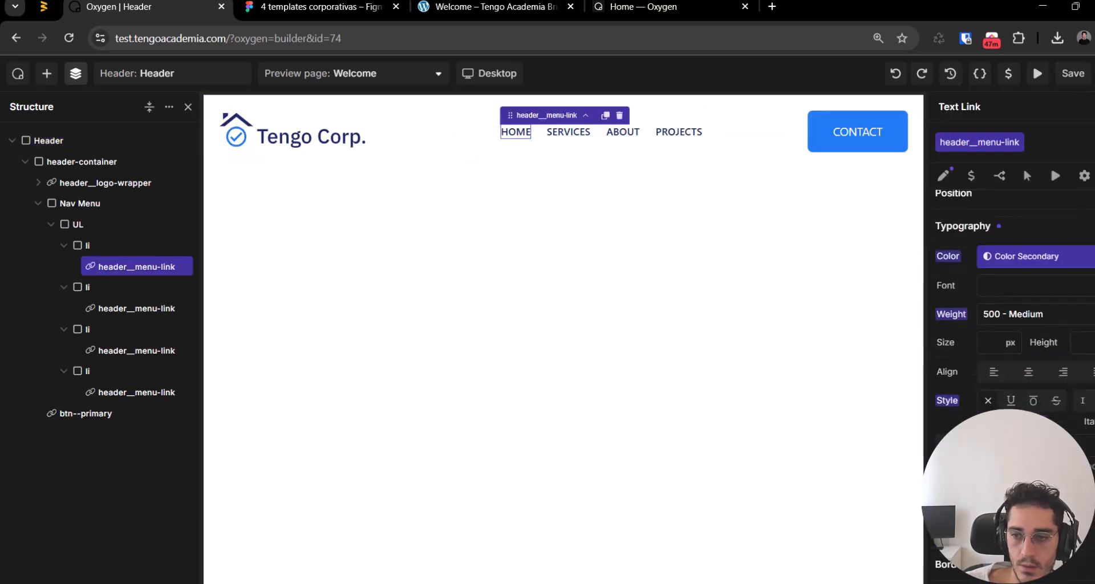
left_click(1094, 288)
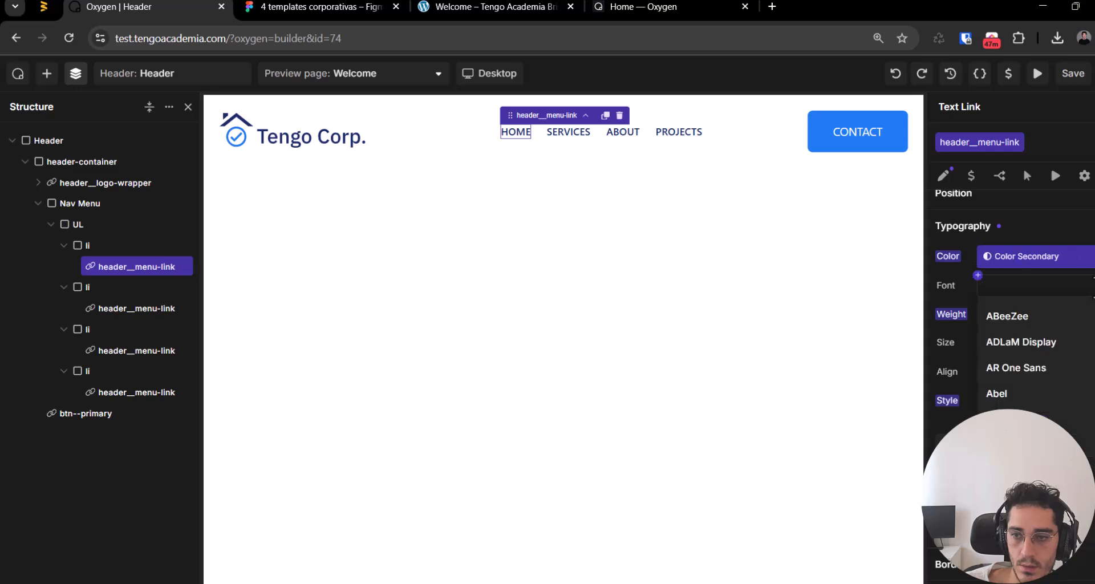
left_click(981, 277)
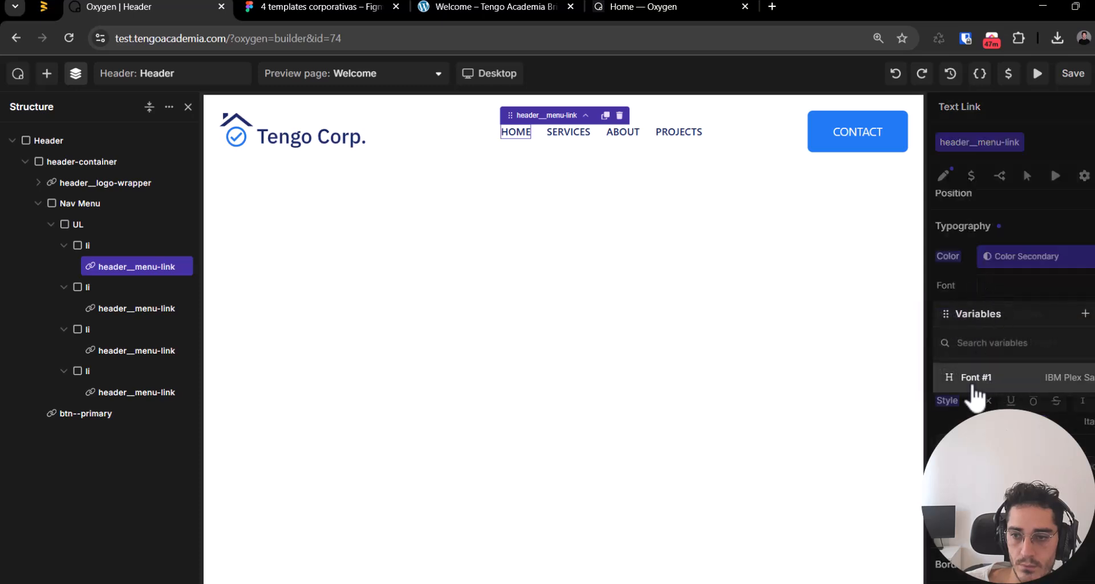
left_click(973, 386)
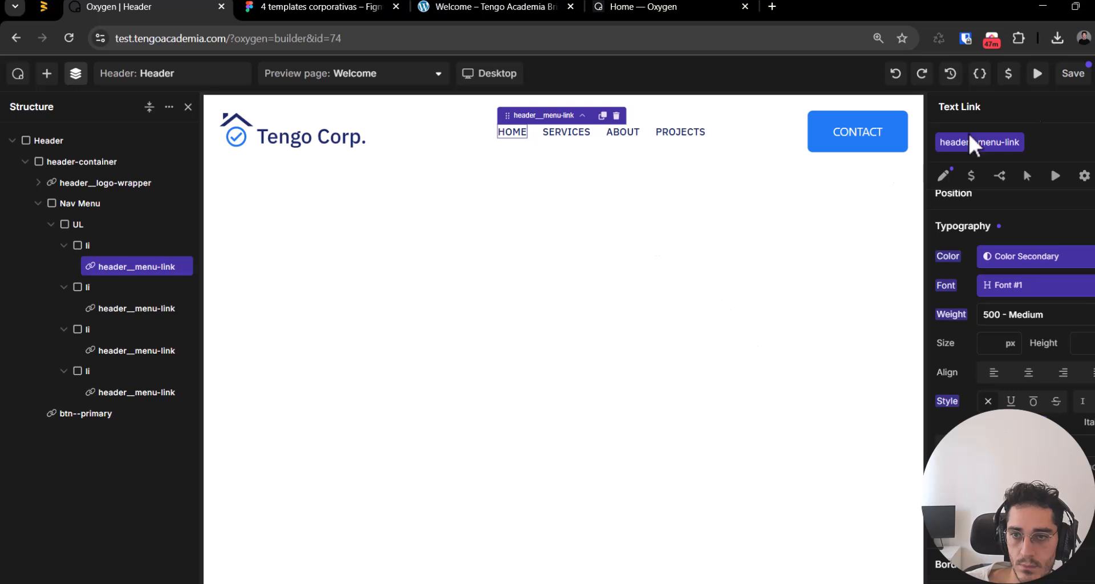
left_click(1066, 75)
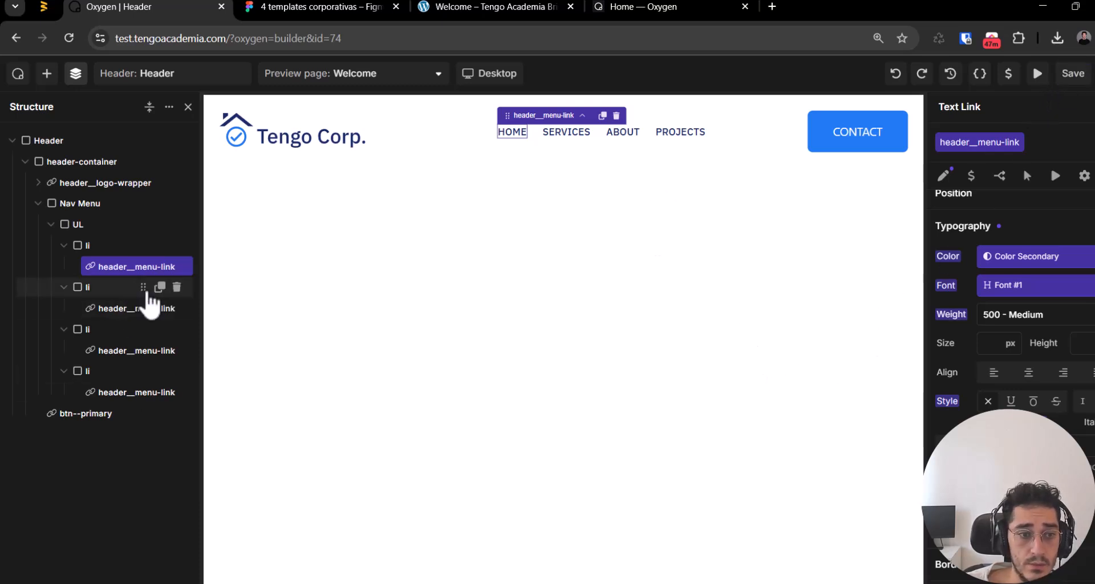
left_click(117, 308)
left_click(126, 267)
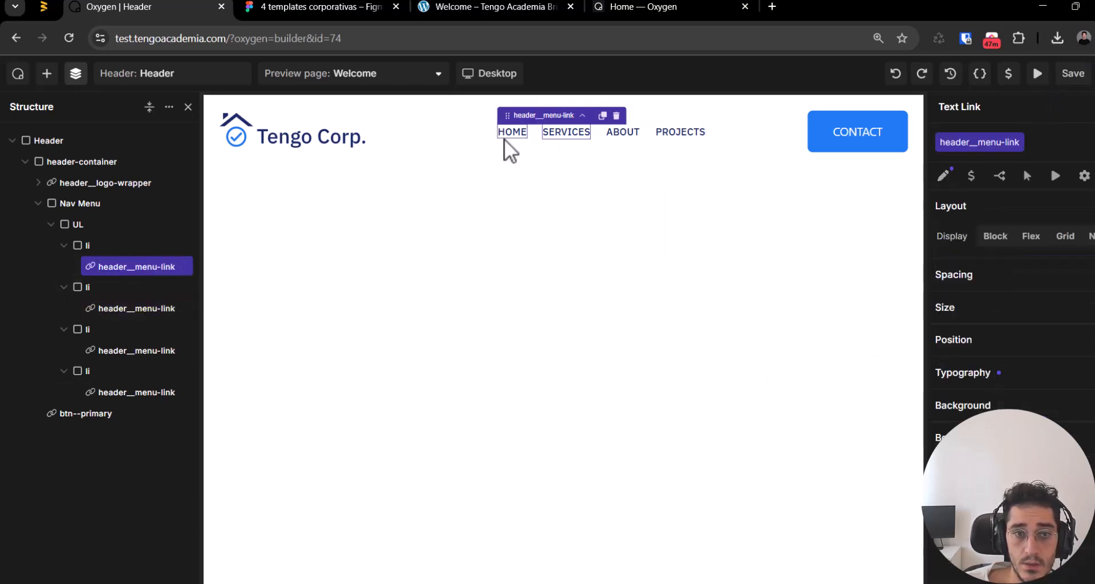
left_click(279, 149)
left_click(79, 143)
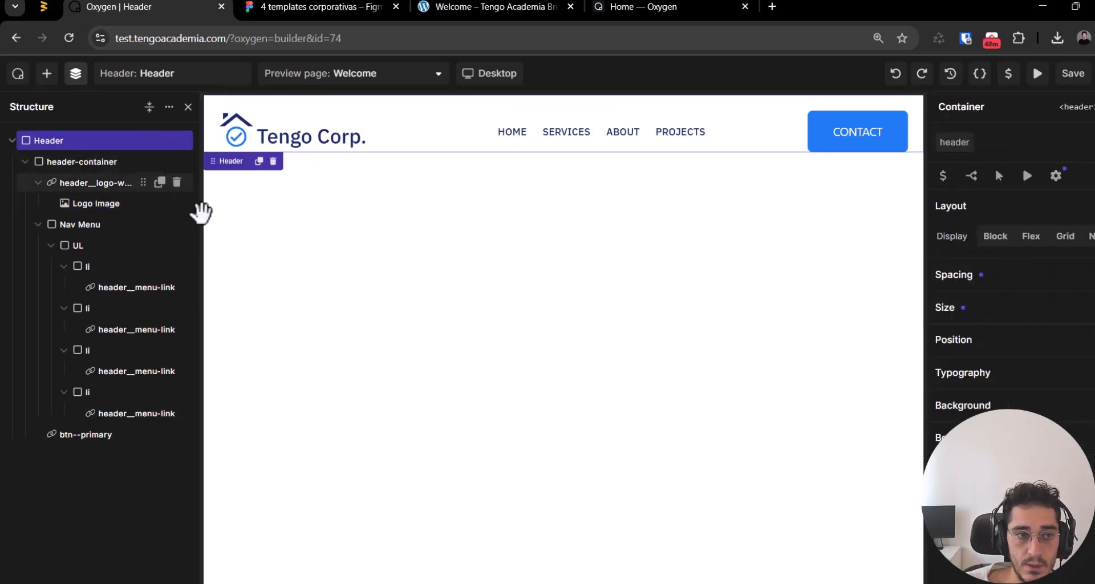
left_click(117, 493)
Step: Apply the Font #1 variable as the font of the Header container and save
left_click(73, 142)
left_click(1021, 377)
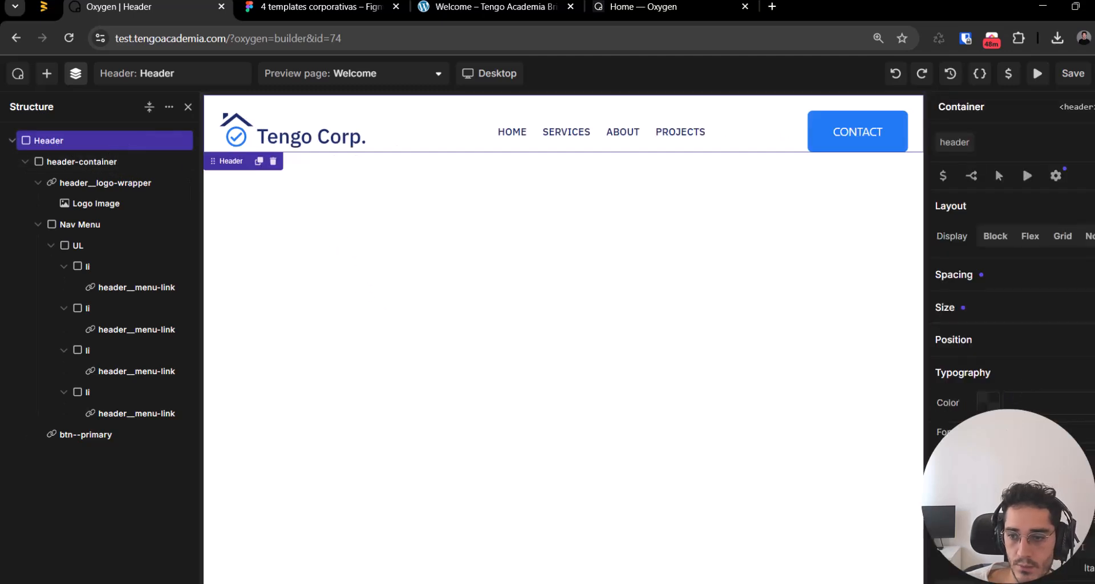
scroll(1018, 353, "down", 3)
left_click(977, 276)
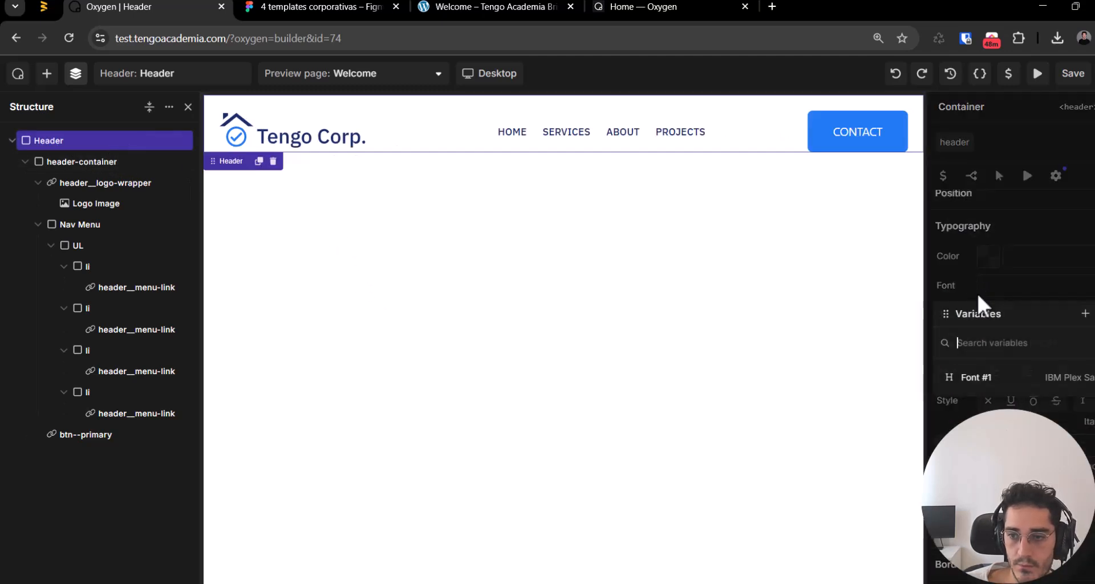
left_click(941, 378)
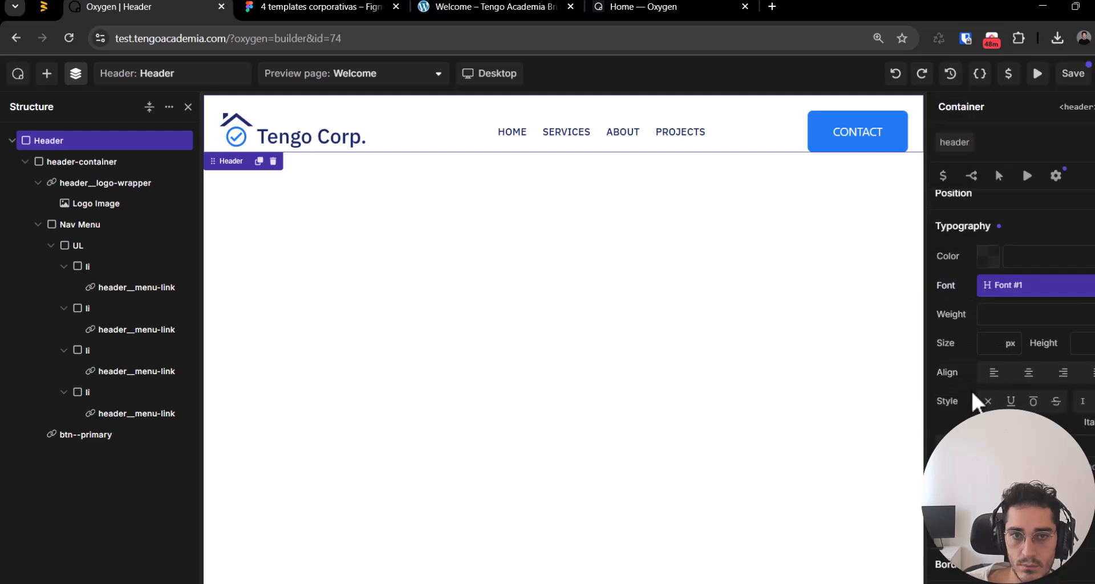
left_click(849, 142)
left_click(566, 132)
left_click(1073, 73)
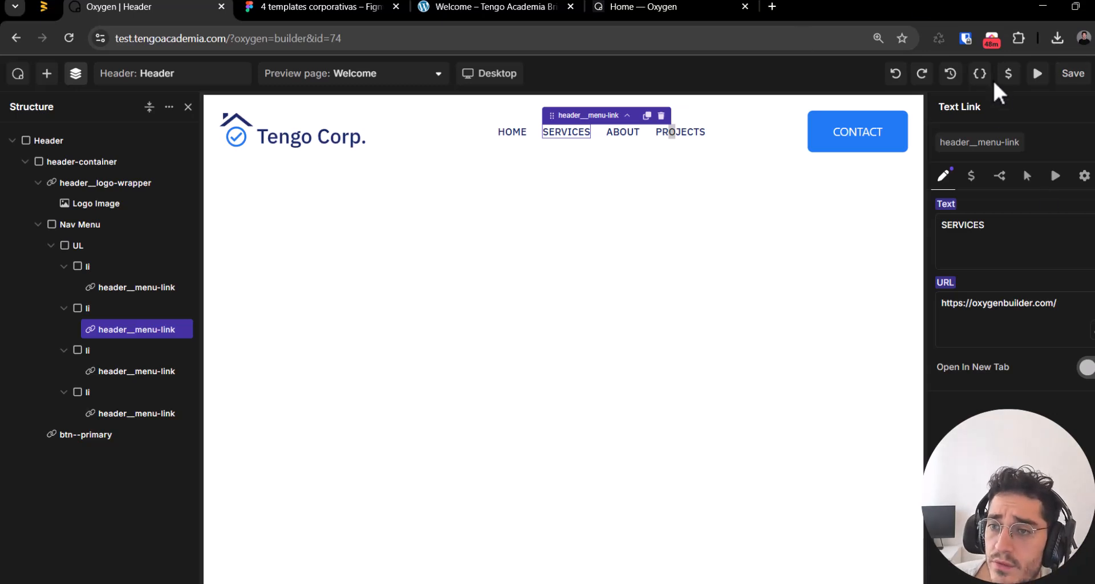
Step: Review the variable collections and the typography settings of the CONTACT button's btn--primary class
left_click(1008, 72)
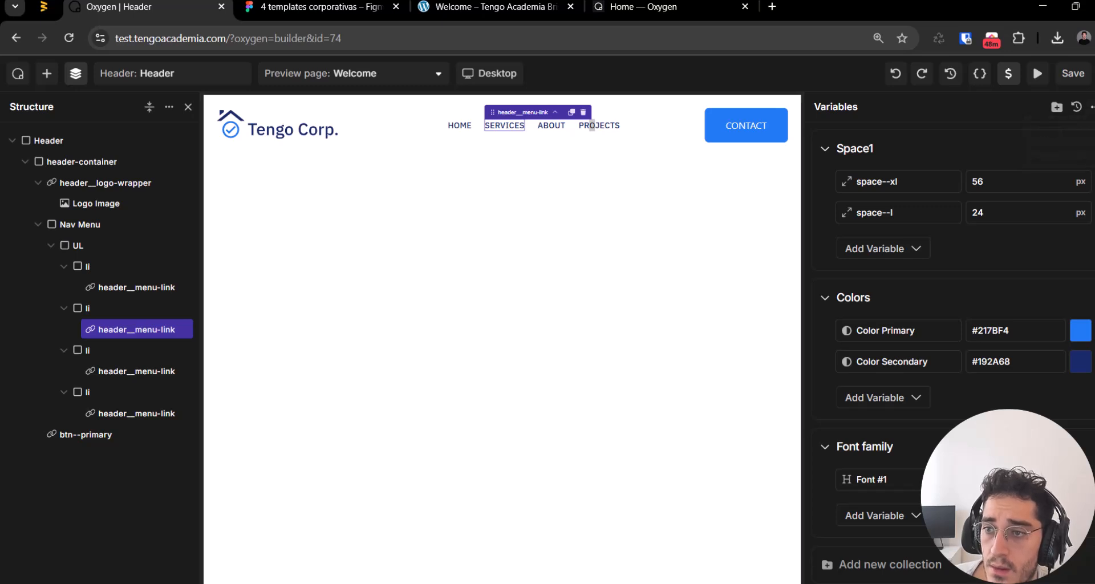
left_click(1094, 107)
left_click(1013, 137)
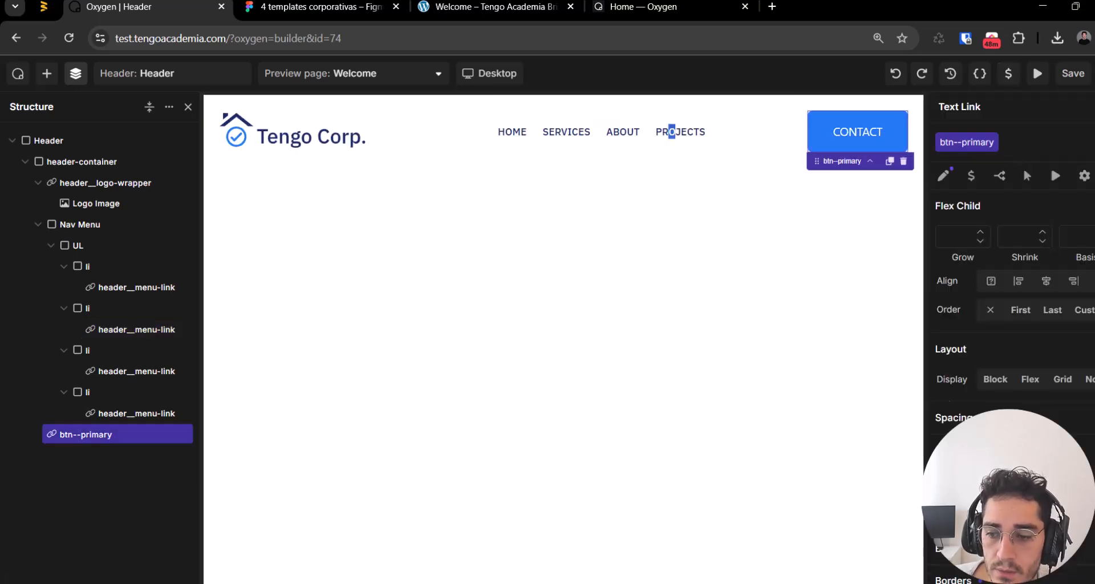
scroll(944, 398, "down", 2)
left_click(1072, 411)
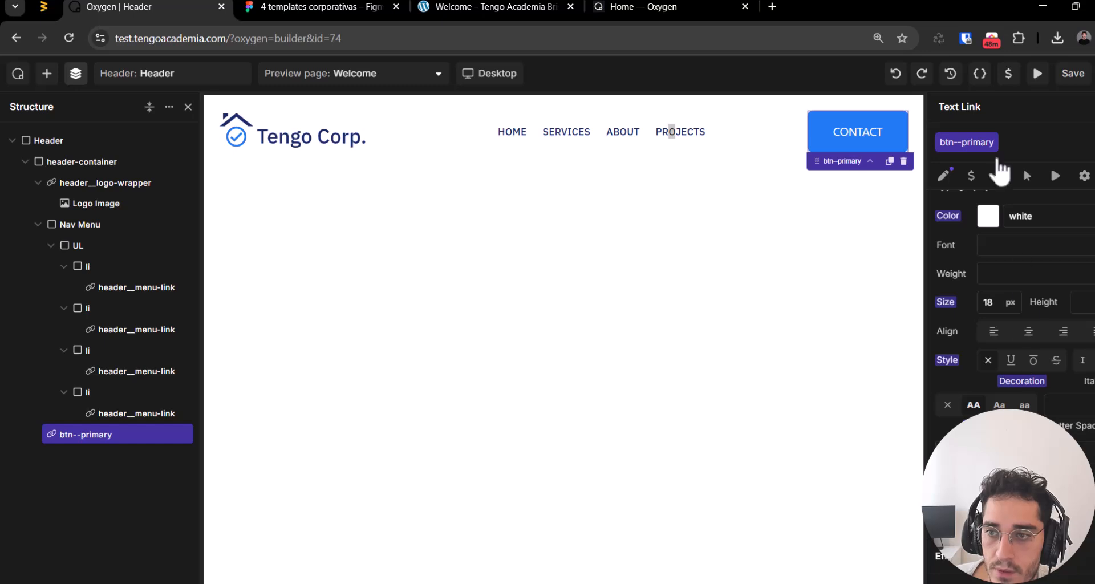
Step: Reload the live Welcome page and inspect its elements and root CSS variables in the developer tools
key("ctrl+Tab")
left_click_drag(563, 5, 476, 17)
key("F5")
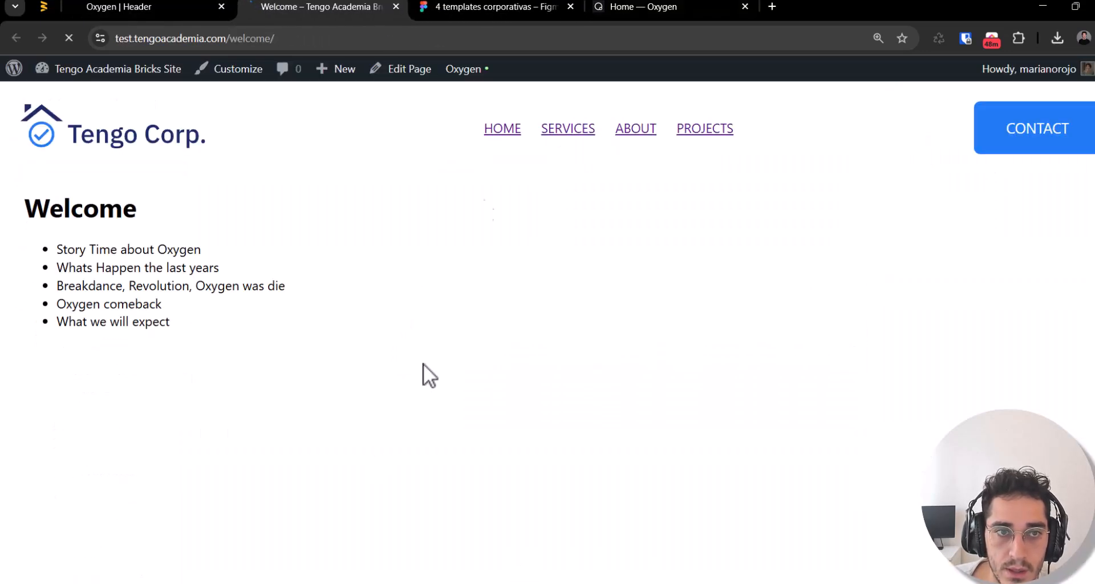
right_click(475, 467)
left_click(526, 448)
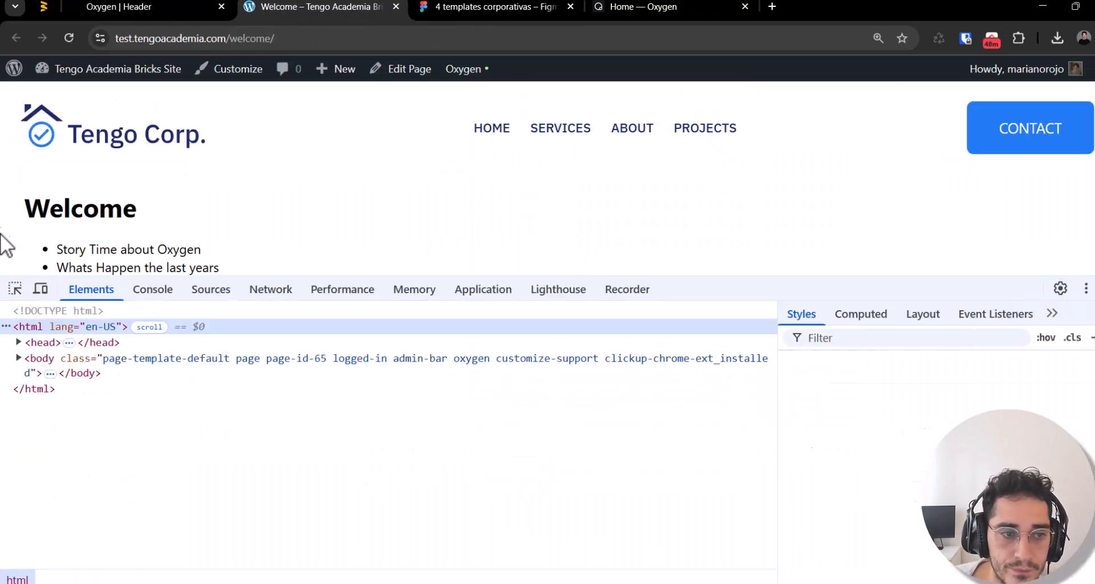
left_click(14, 288)
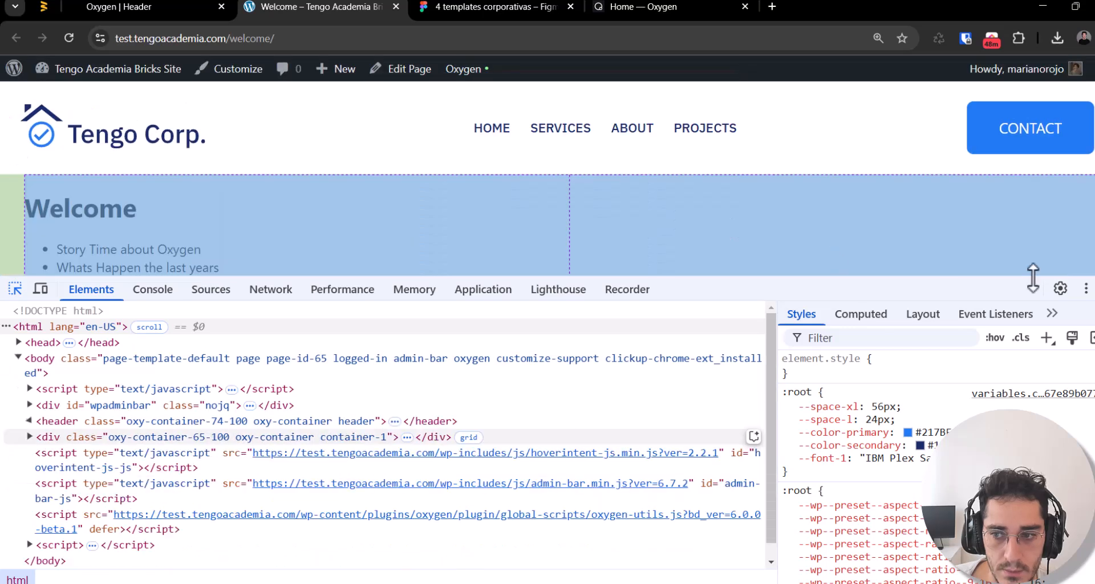
left_click_drag(947, 283, 936, 405)
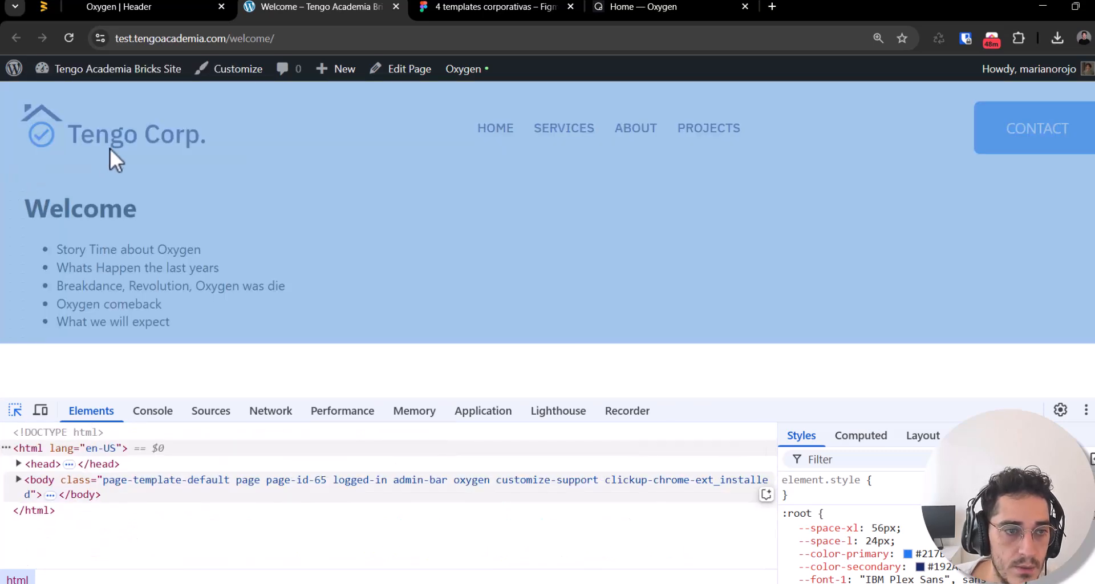
left_click(656, 247)
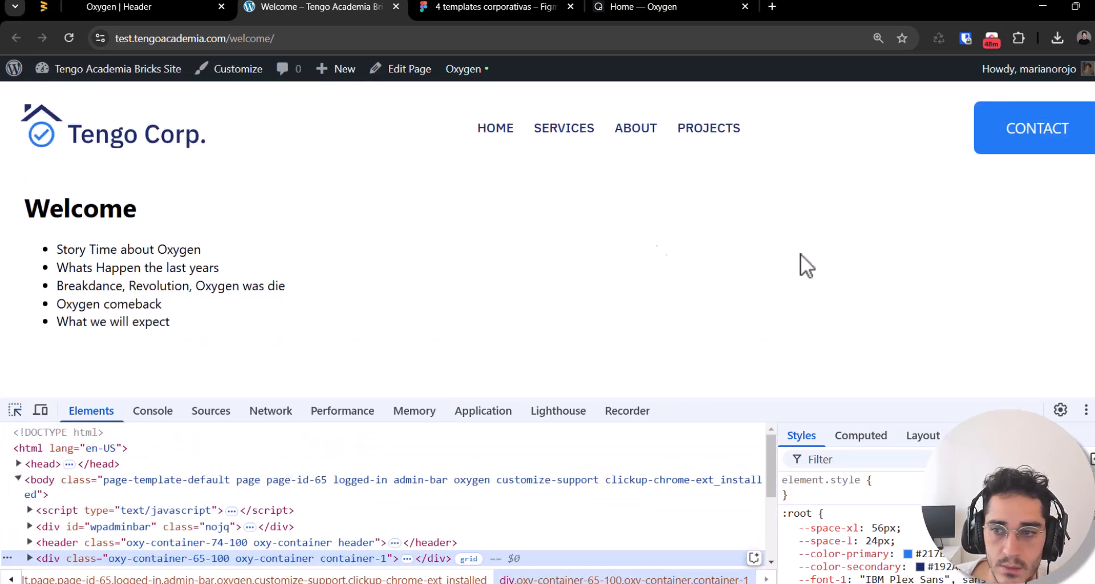
Step: Apply the Font #1 variable as the font of the CONTACT button's btn--primary class and save
left_click(137, 7)
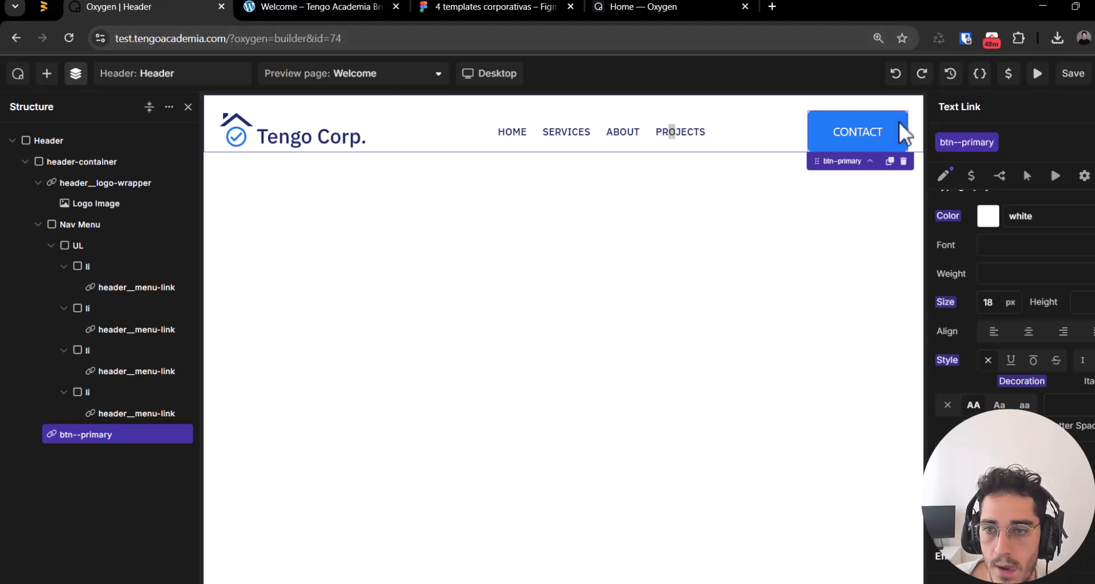
scroll(1009, 302, "down", 1)
scroll(1010, 302, "up", 2)
scroll(1021, 305, "down", 5)
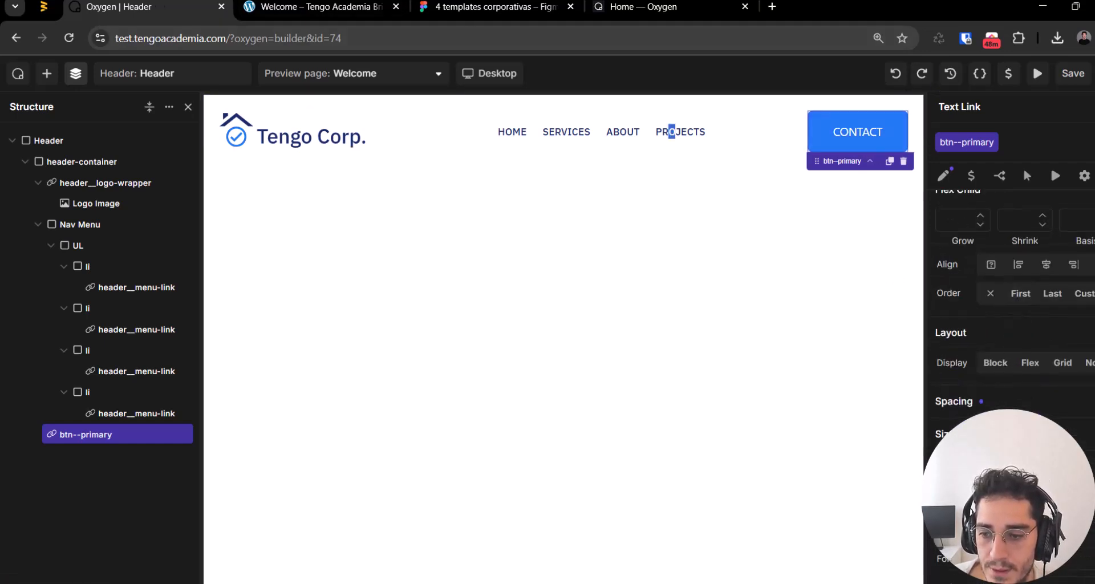
scroll(1009, 303, "down", 4)
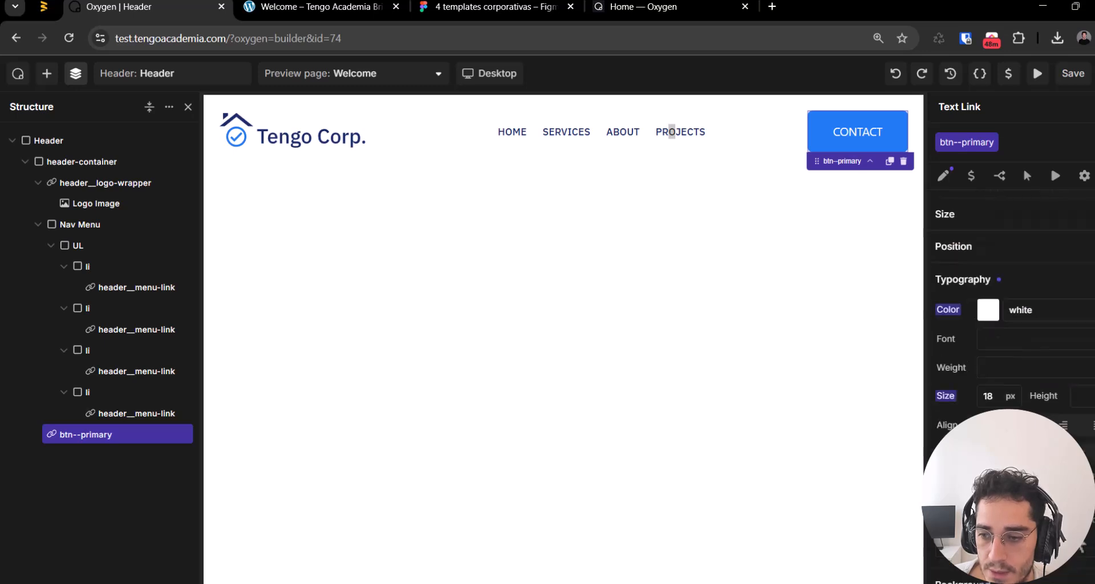
left_click(986, 338)
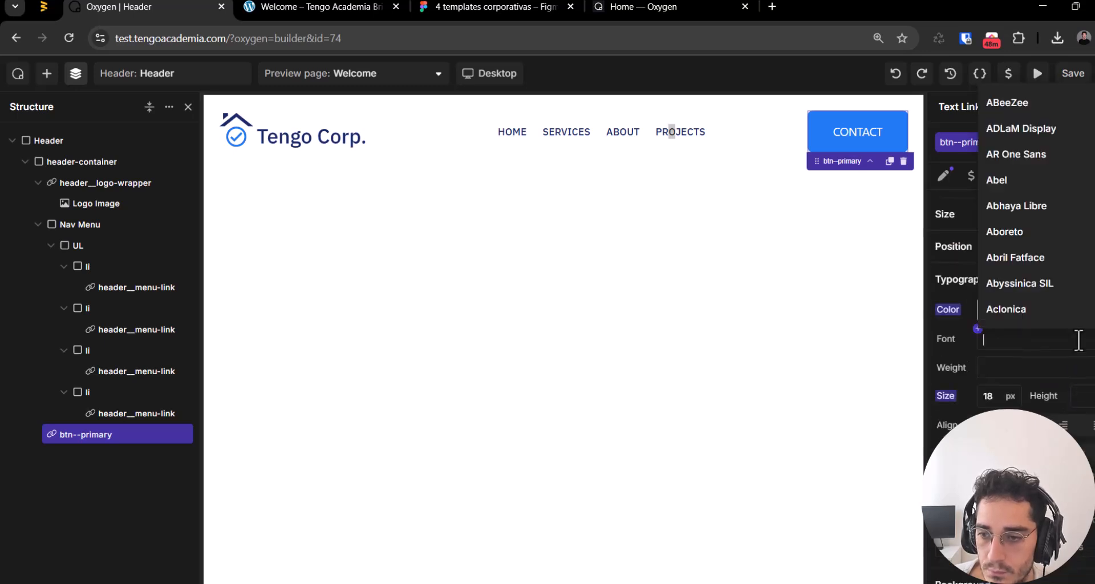
left_click(973, 331)
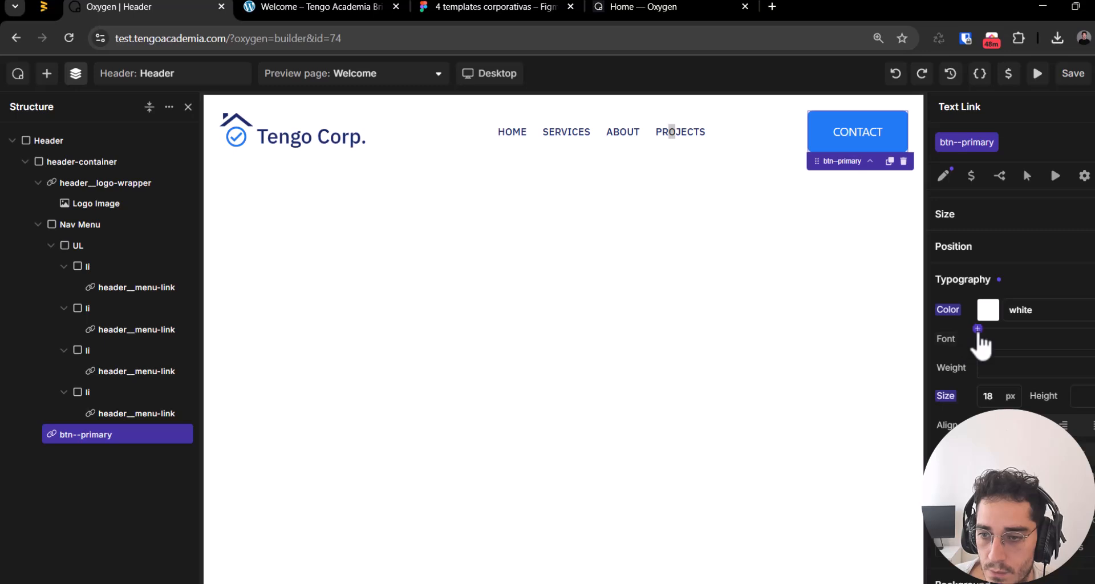
left_click(979, 332)
left_click(1007, 430)
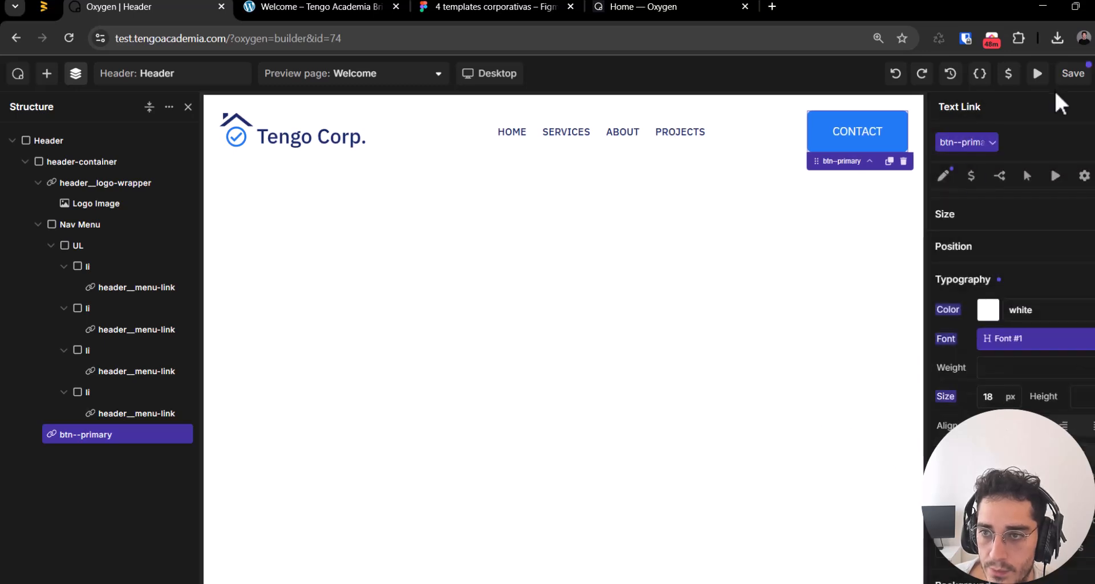
Step: Select the HOME link among the menu items and open the typography settings of its header__menu-link class
left_click(627, 130)
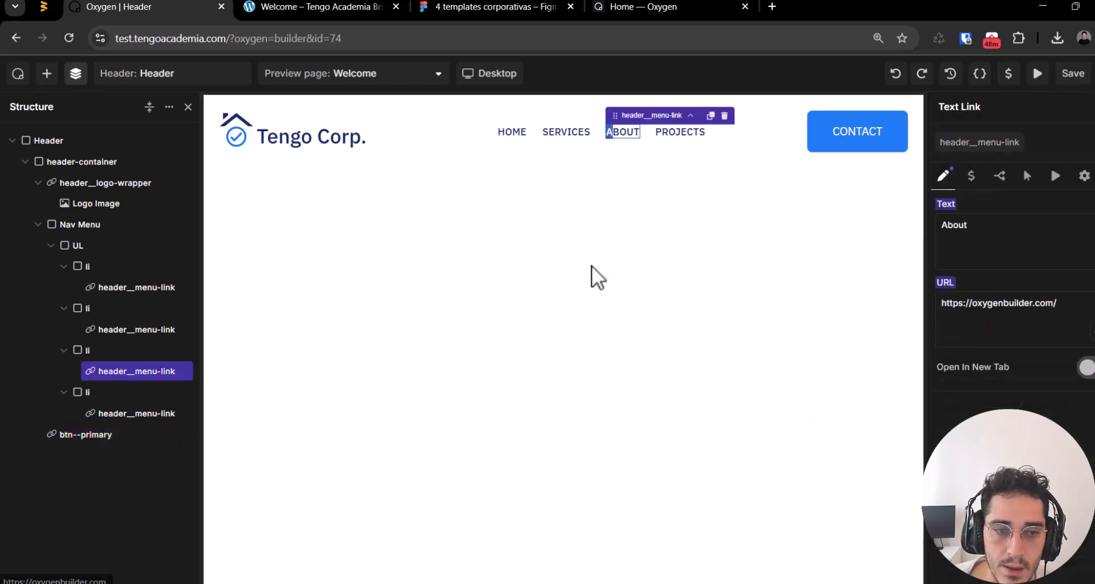
left_click(95, 365)
left_click(107, 391)
left_click(108, 369)
left_click(121, 286)
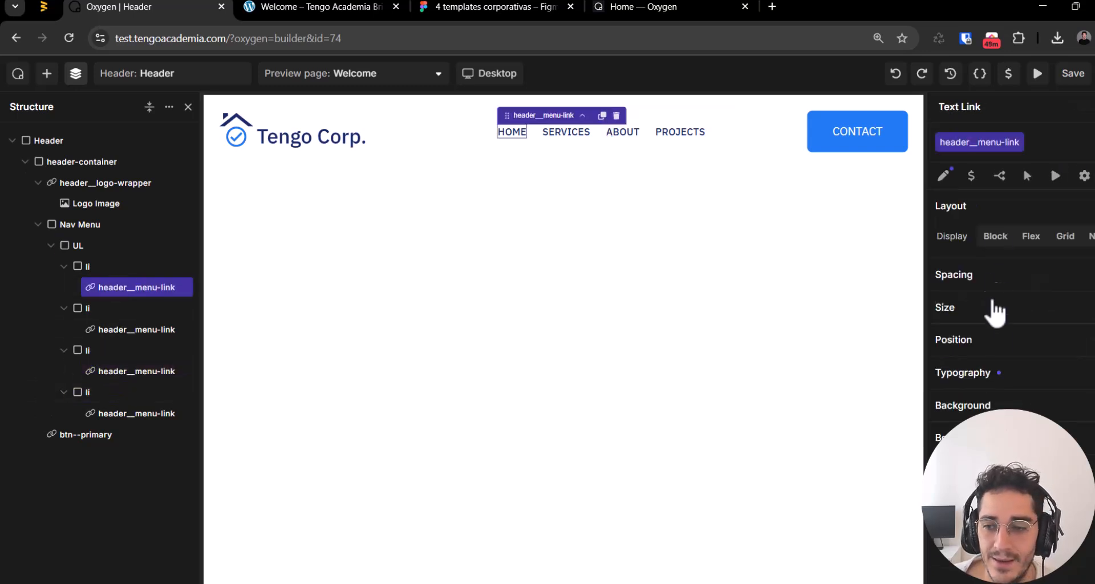
left_click(1046, 375)
scroll(1056, 285, "up", 2)
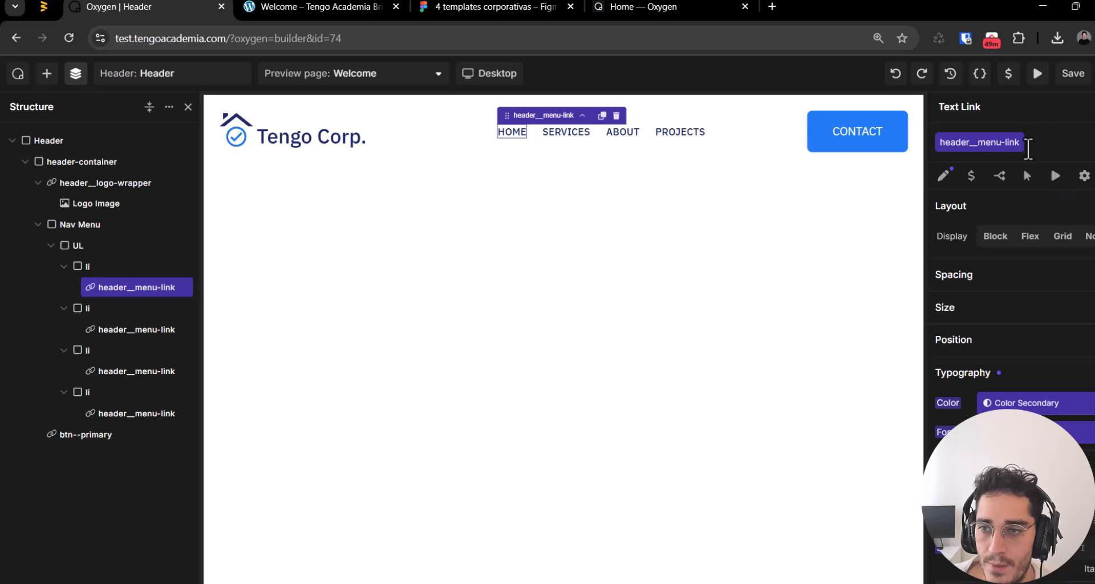
Step: Add a hover state to the HOME link's header__menu-link class and set its text colour to Color Primary, matching HOME in Figma
left_click(1016, 142)
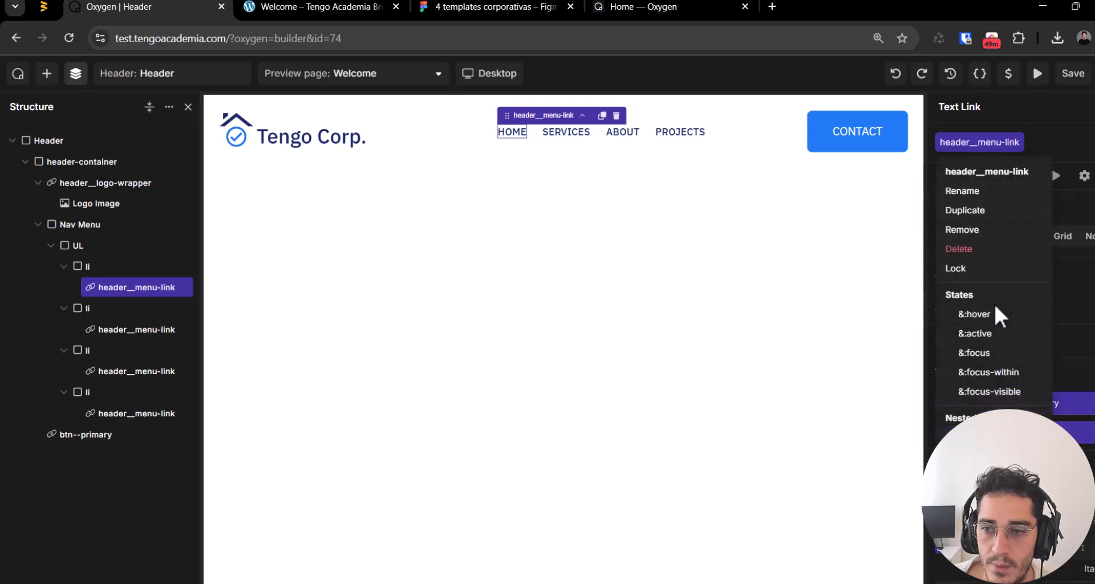
left_click(974, 314)
left_click(456, 7)
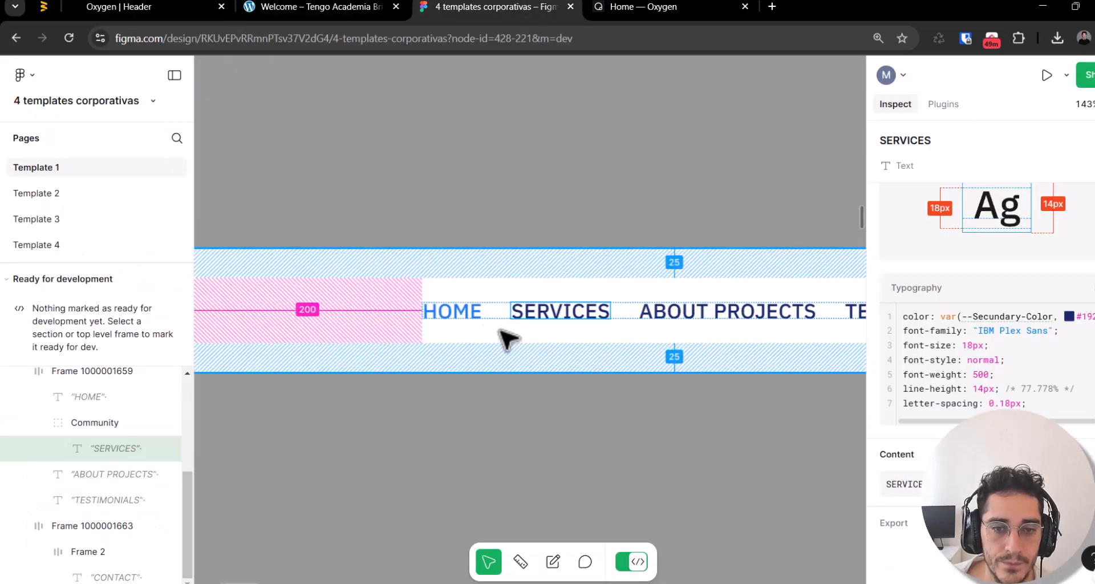
left_click(451, 312)
key("ctrl+shift+Tab")
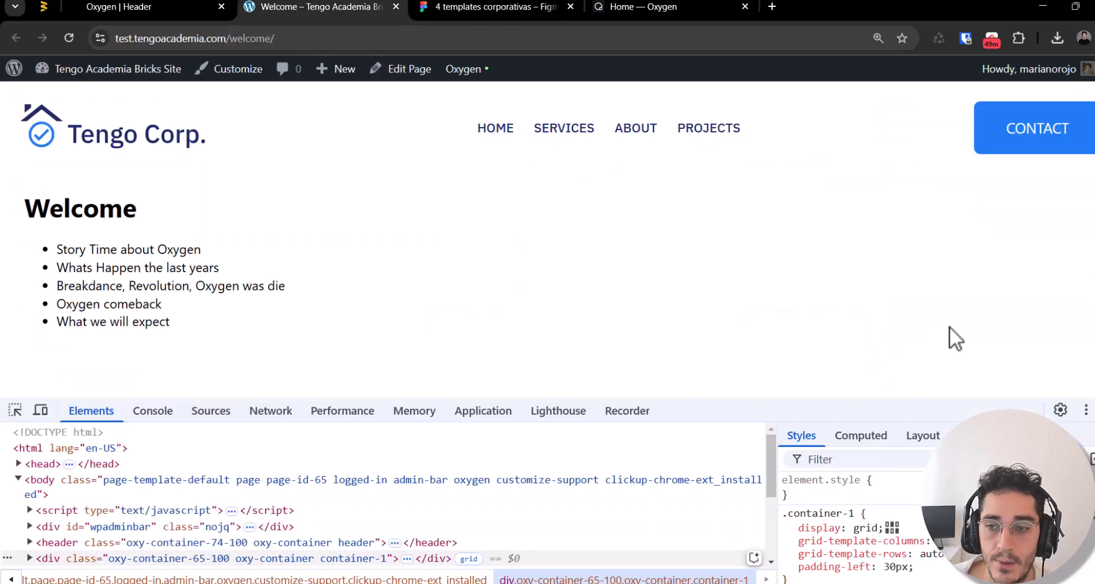
key("ctrl+shift+Tab")
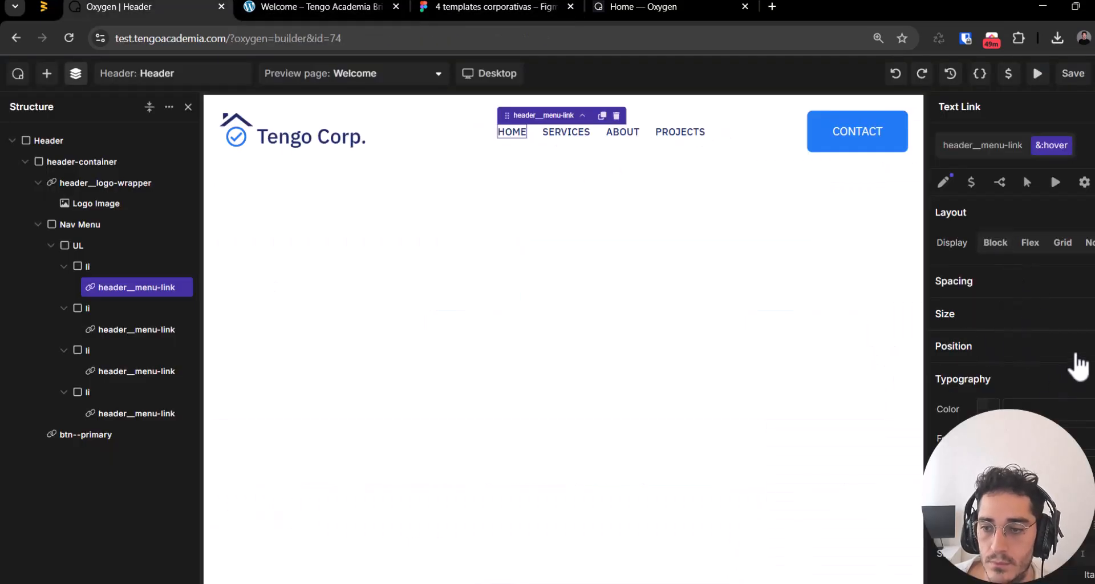
left_click(987, 405)
left_click(1001, 357)
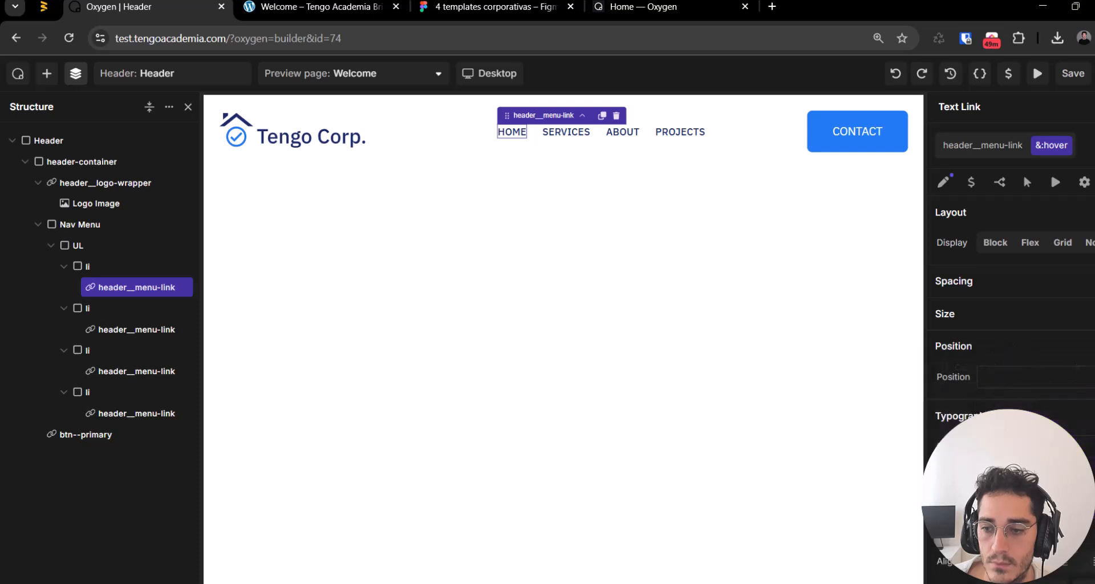
left_click(987, 446)
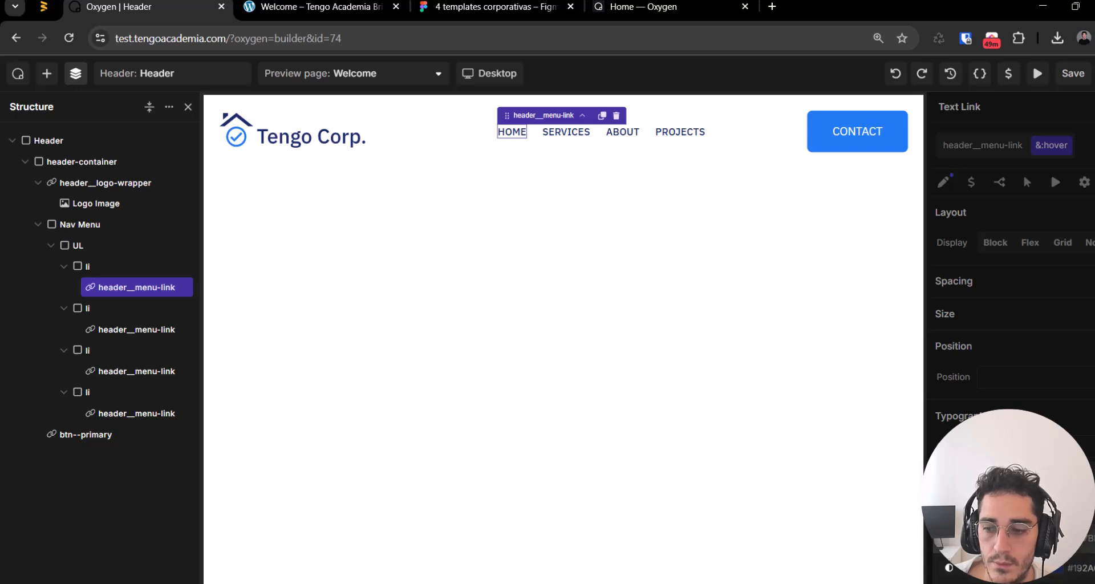
left_click(1008, 538)
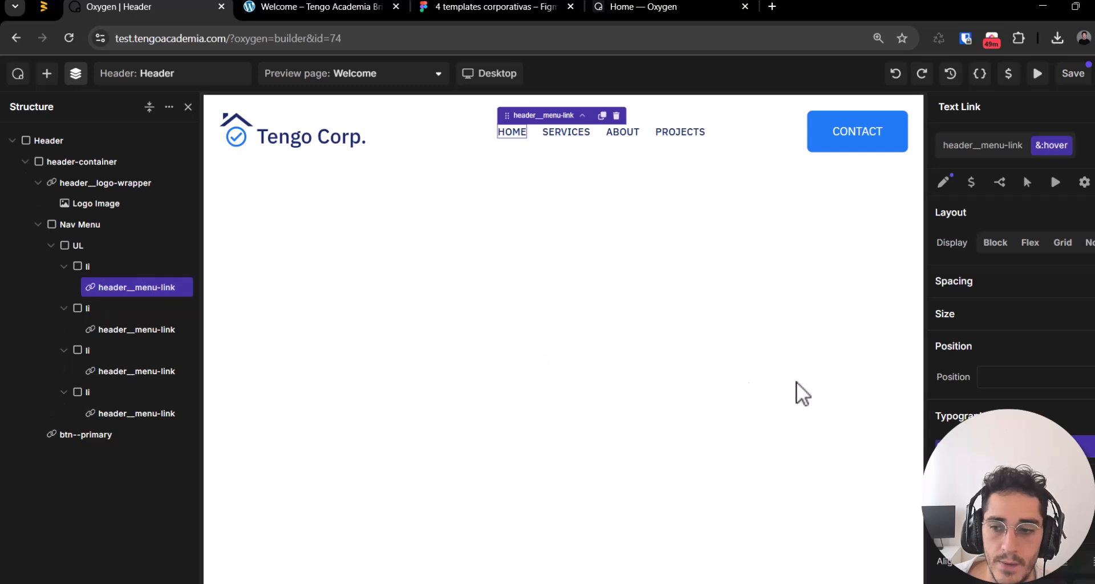
Step: Give the header__menu-link class an active state with Color Primary as text colour, save, and check the live Welcome page
left_click(1018, 149)
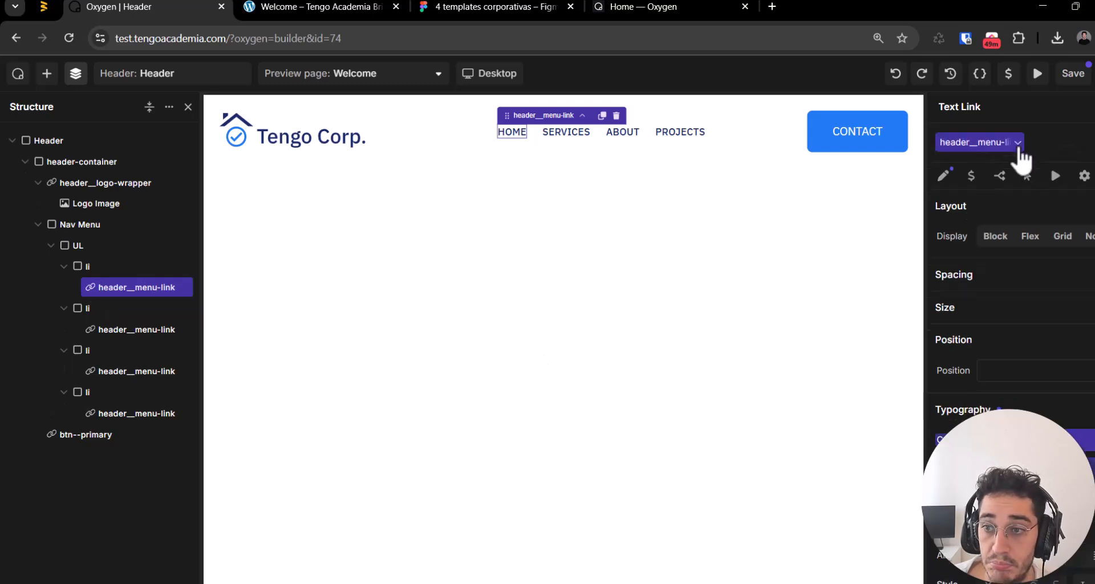
left_click(1021, 150)
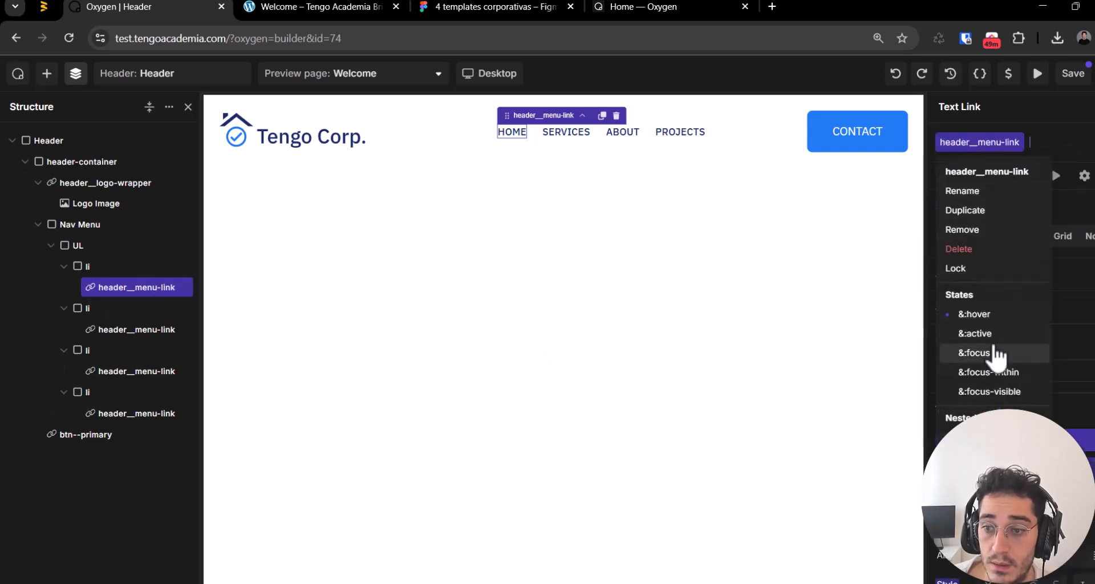
left_click(982, 334)
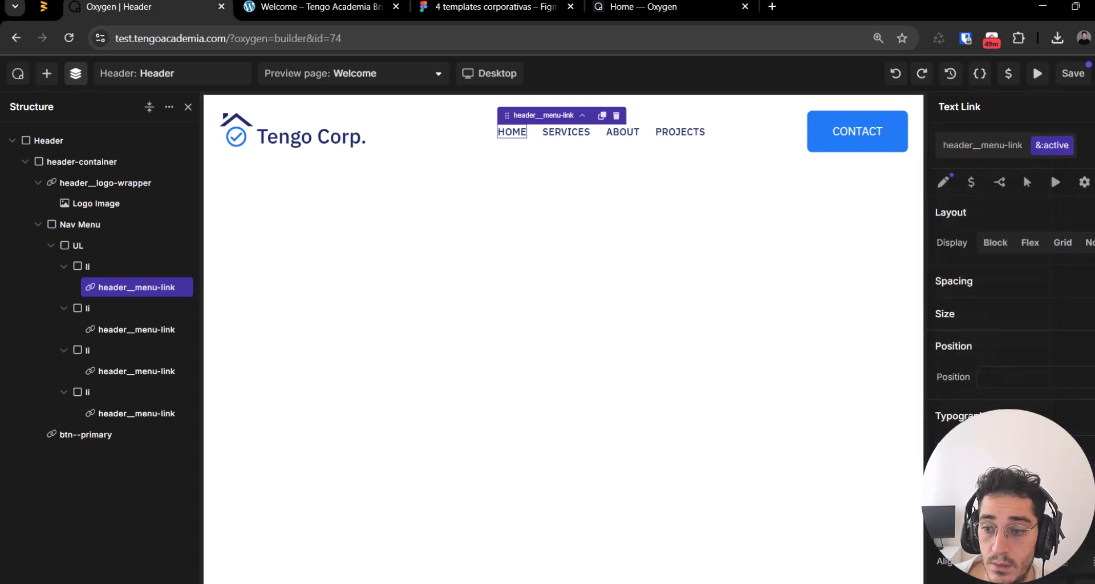
left_click(993, 478)
left_click(1007, 538)
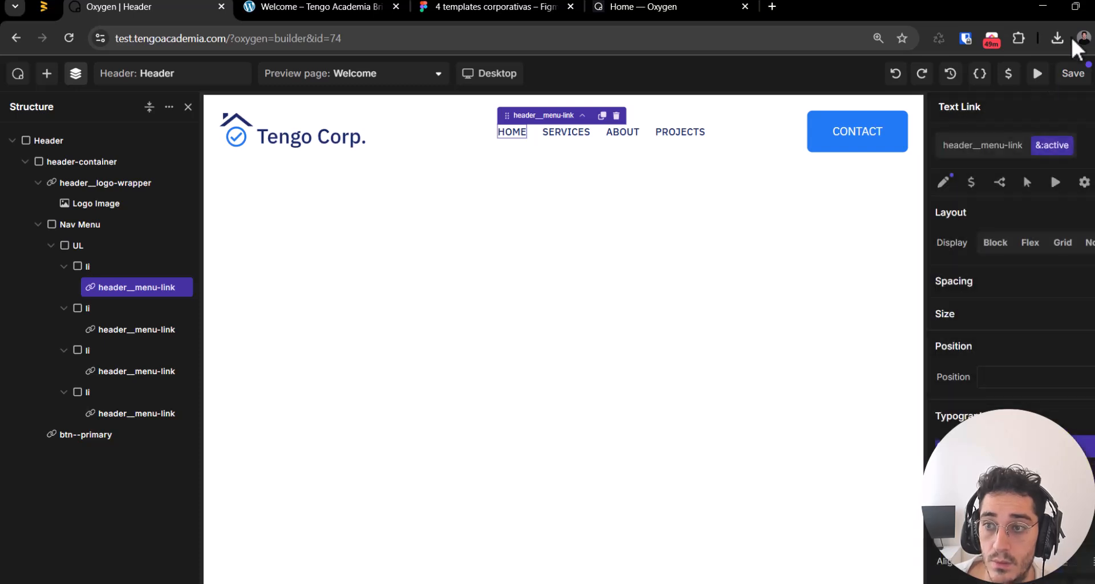
left_click(1077, 73)
key("ctrl+Tab")
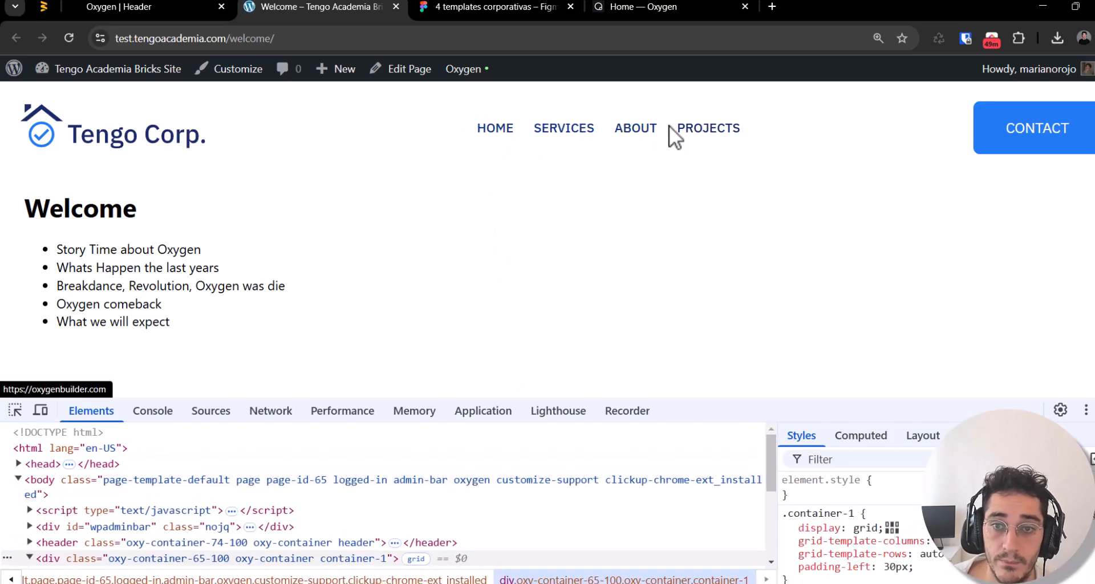
key("ctrl+shift+Tab")
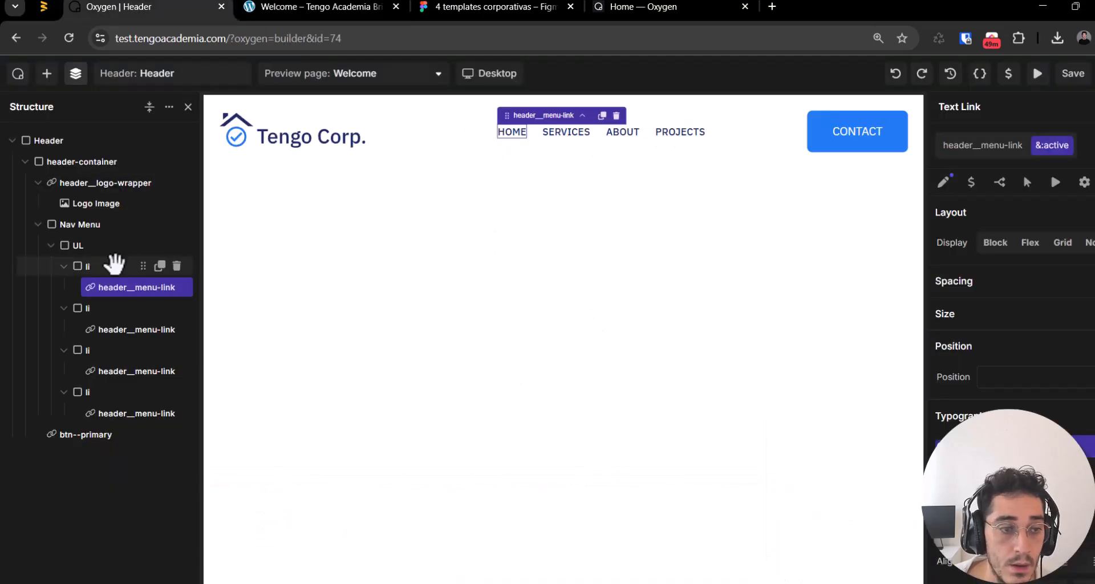
Step: Edit the nested rules in the Header container's custom CSS and save the header
left_click(97, 267)
left_click(98, 287)
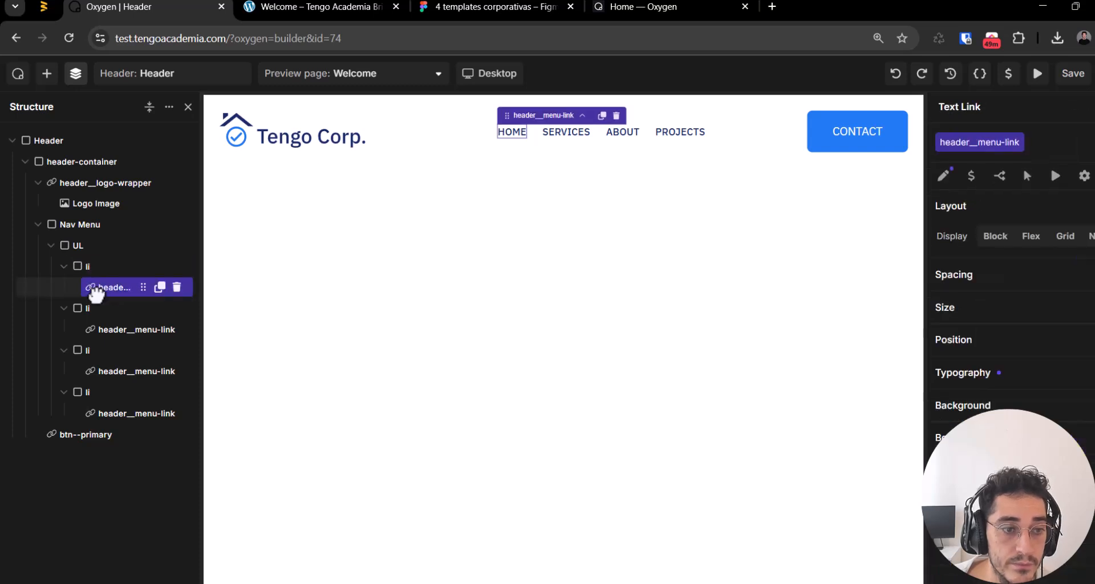
left_click(86, 435)
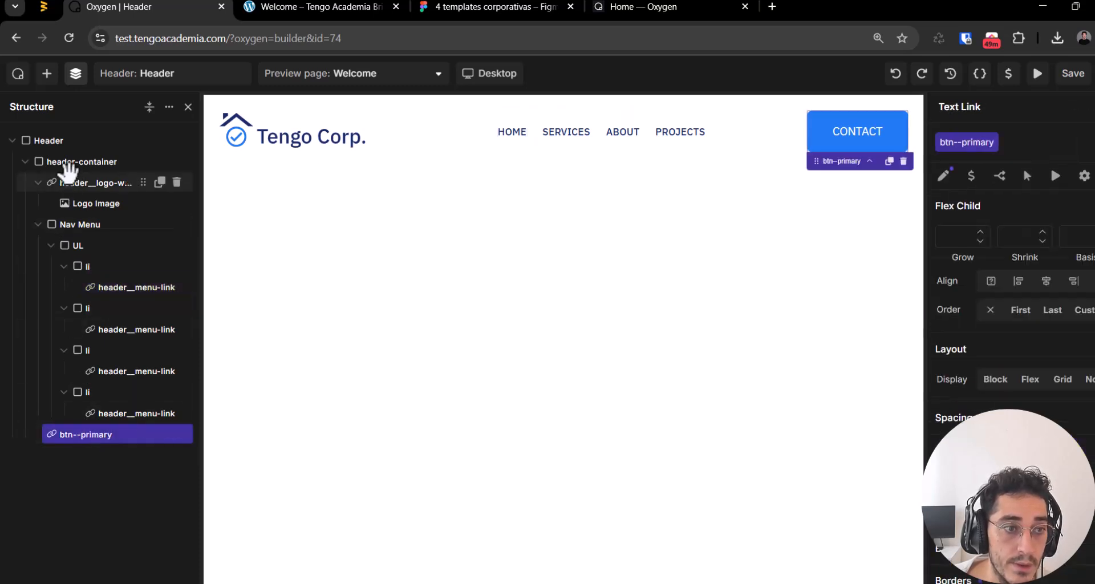
left_click(80, 140)
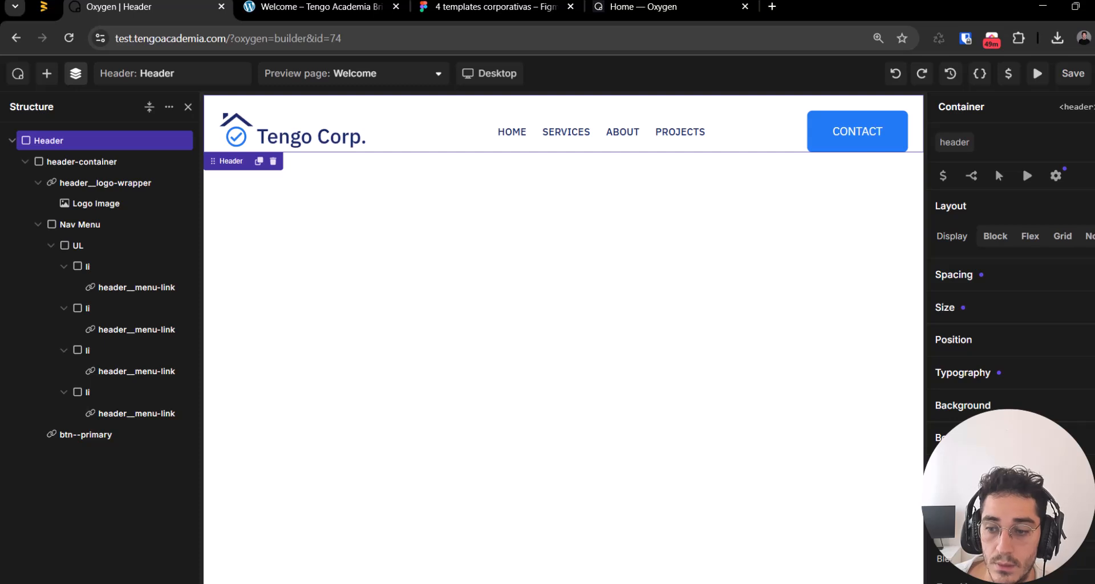
scroll(1009, 319, "down", 2)
type("&")
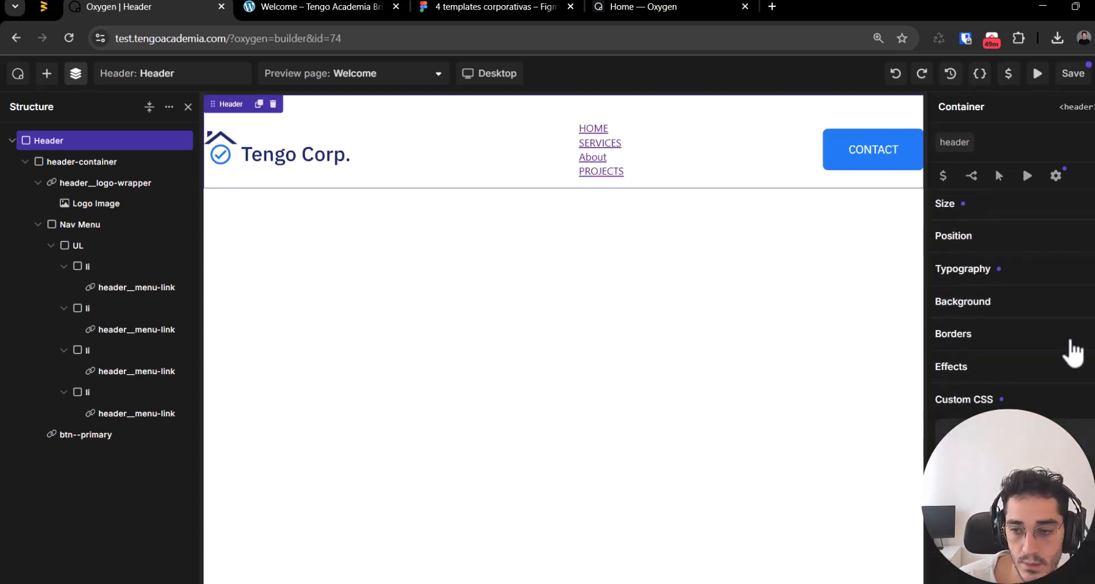
type("{")
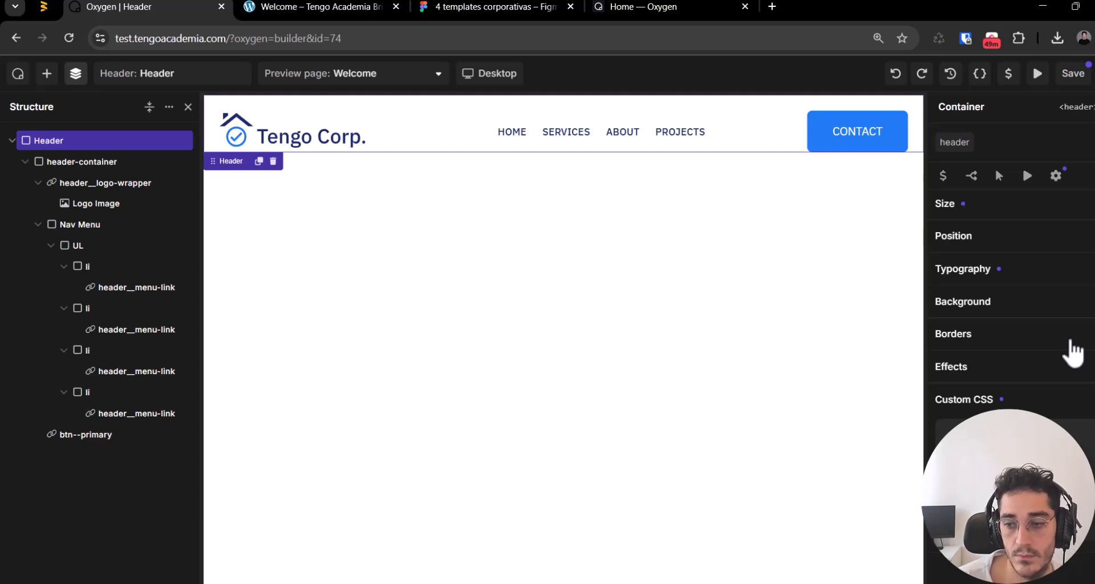
key("ctrl+s")
Step: Reload the live Welcome page and close the developer tools to view the header at full height
key("ctrl+Tab")
key("ctrl+r")
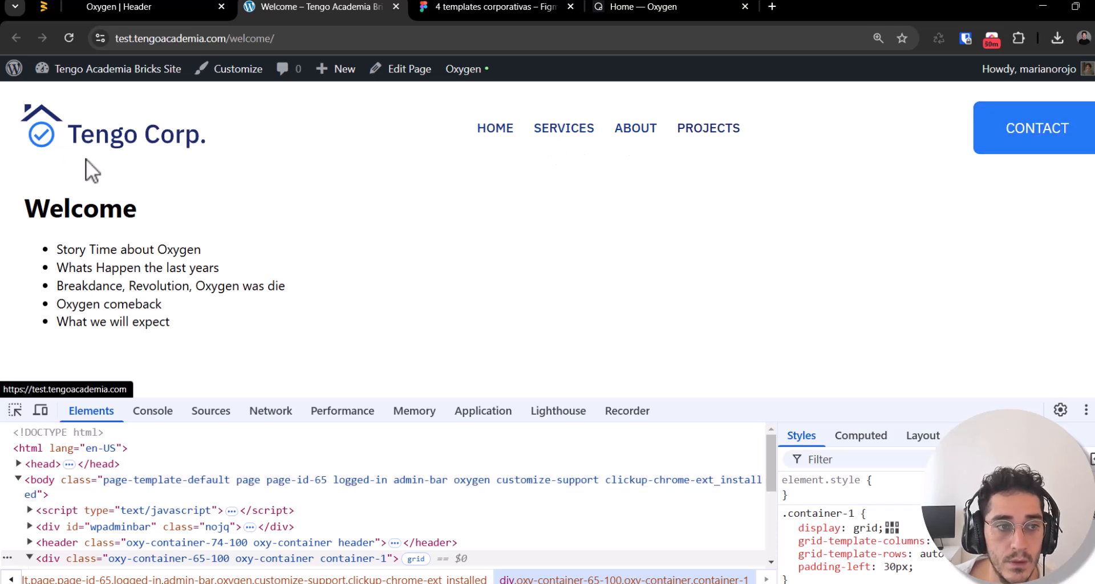
key("F12")
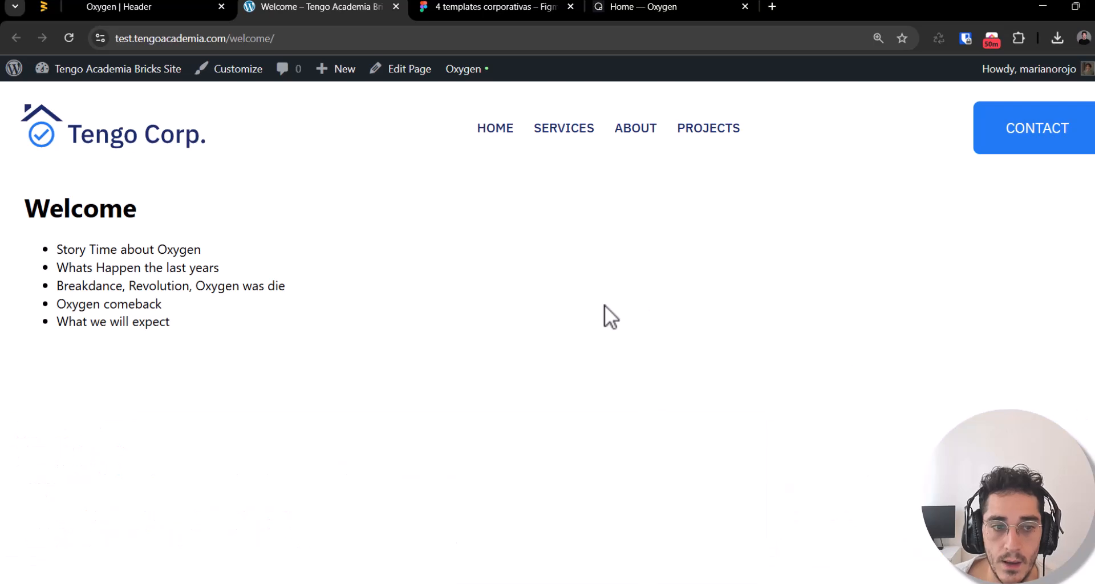
Step: Look up the line-height percentage of the HOME text in the Figma typography code and return to the Oxygen header
left_click(170, 7)
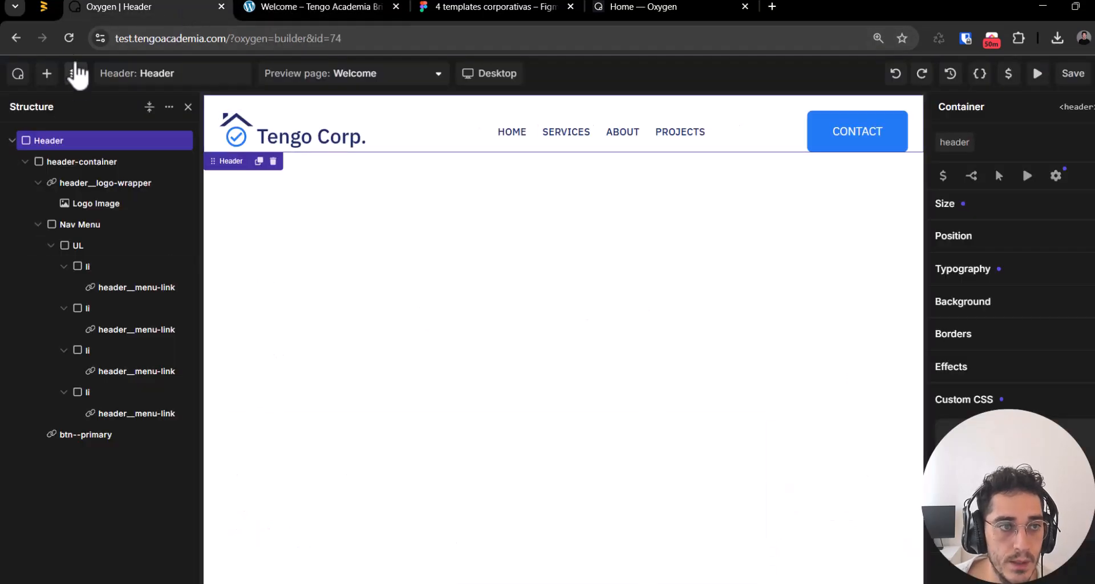
left_click(45, 7)
key("ctrl+Tab")
key("ctrl+Tab")
key("ctrl+Tab")
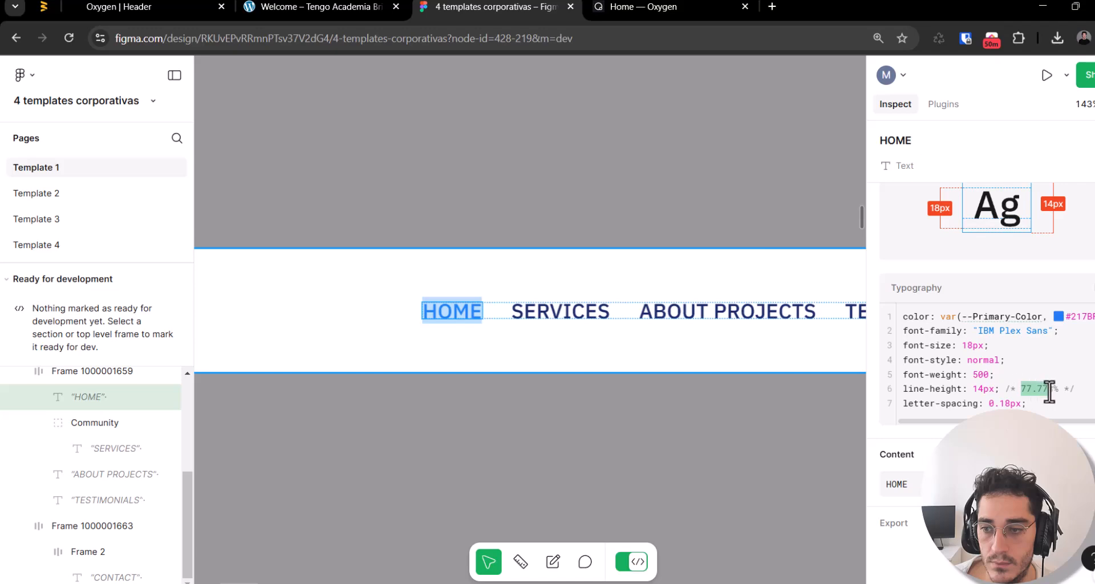
key("ctrl+Tab")
key("ctrl+shift+Tab")
key("ctrl+shift+Tab")
key("ctrl+shift+Tab")
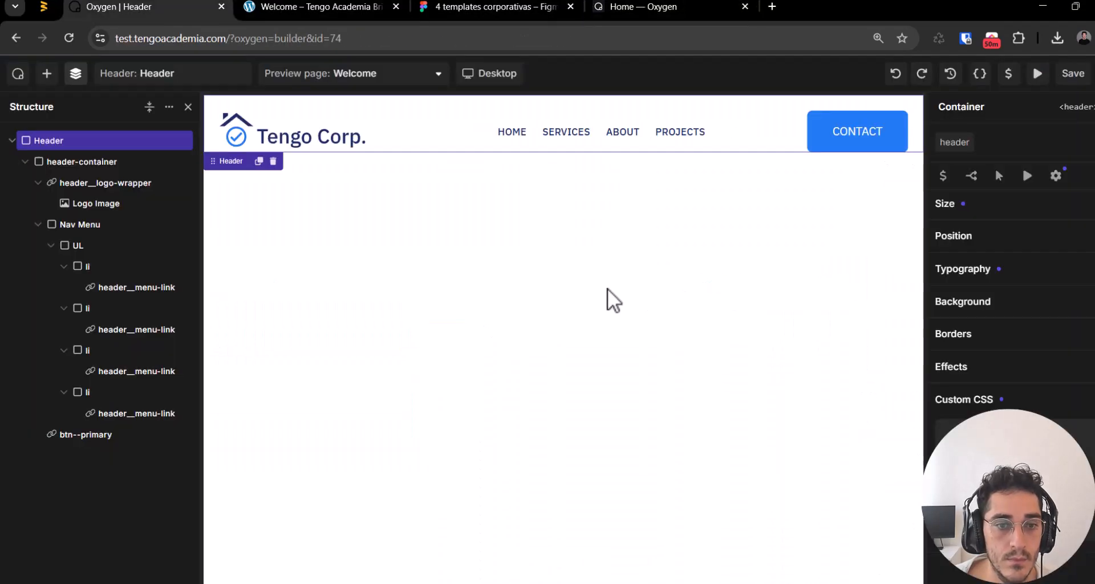
Step: Review the typography settings of the HOME link's header__menu-link class
left_click(91, 287)
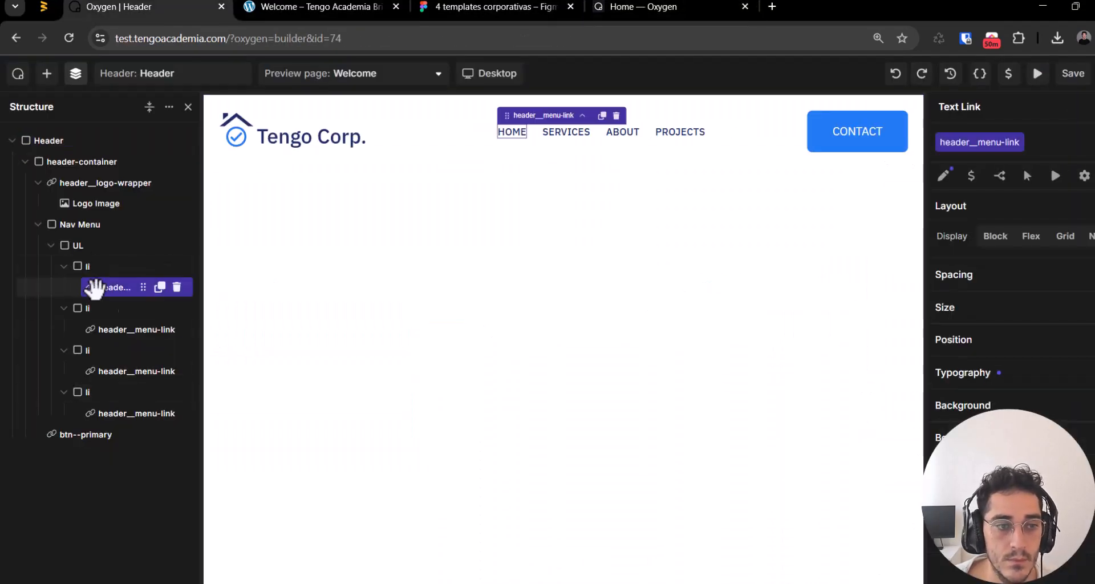
left_click(967, 369)
scroll(1037, 381, "down", 4)
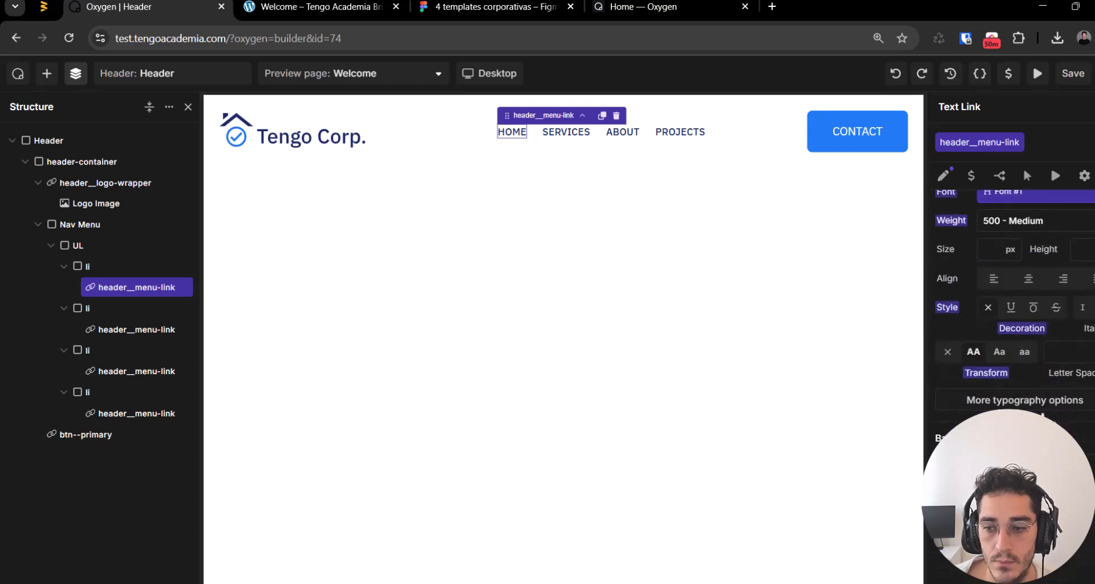
scroll(1009, 285, "up", 4)
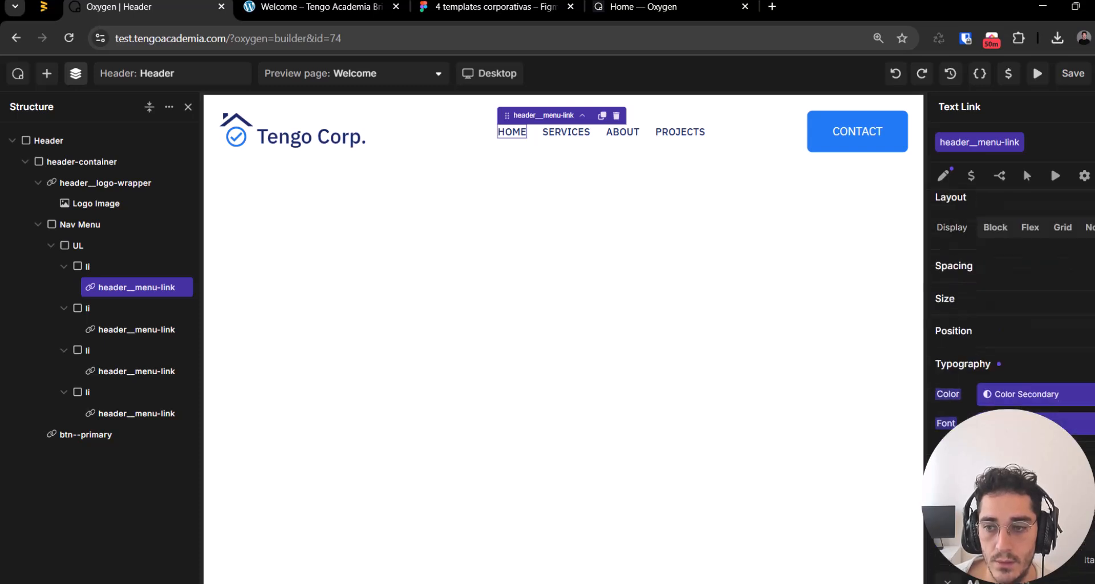
Step: Collapse the Space1, Colors and Font family variable collections and add a new collection named Line Height
left_click(1008, 77)
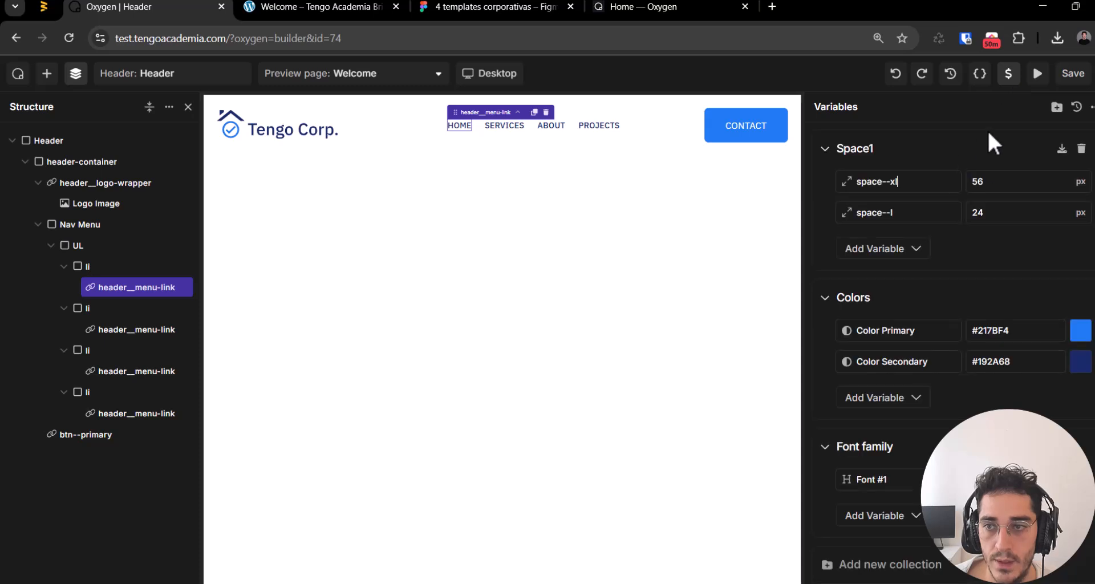
left_click(826, 150)
left_click(824, 193)
left_click(825, 239)
left_click(887, 292)
left_click(891, 285)
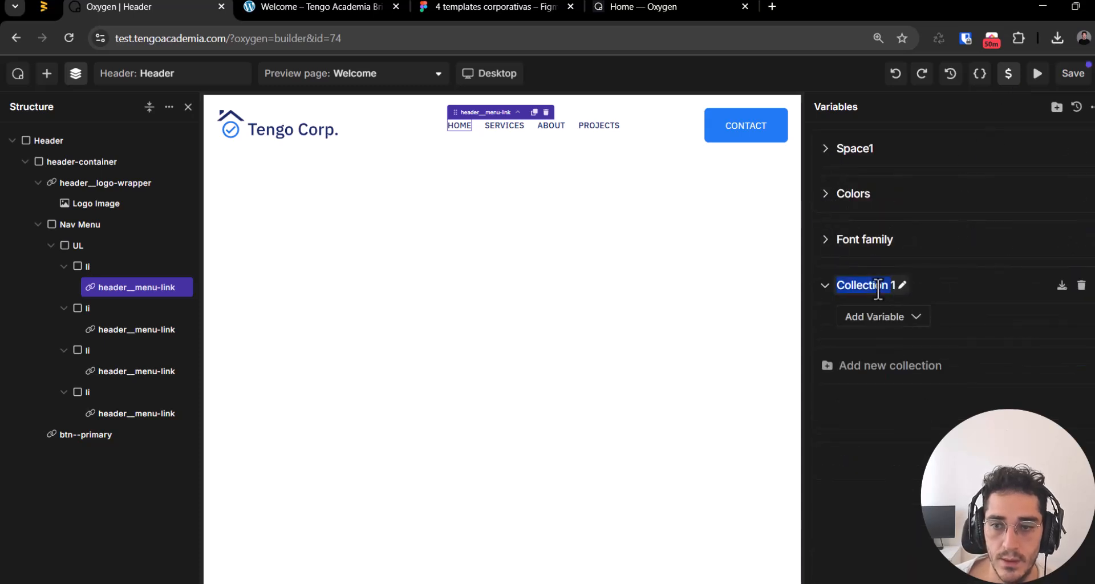
type("Line Height")
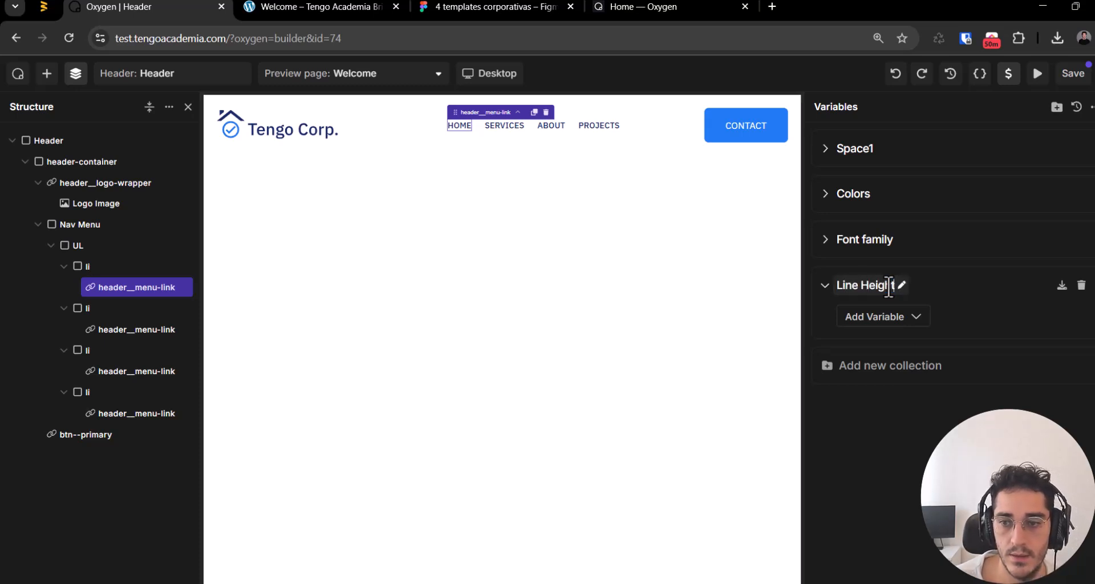
Step: Add a unit variable named l-h--body with a value of 77.778% to the Line Height collection
left_click(875, 320)
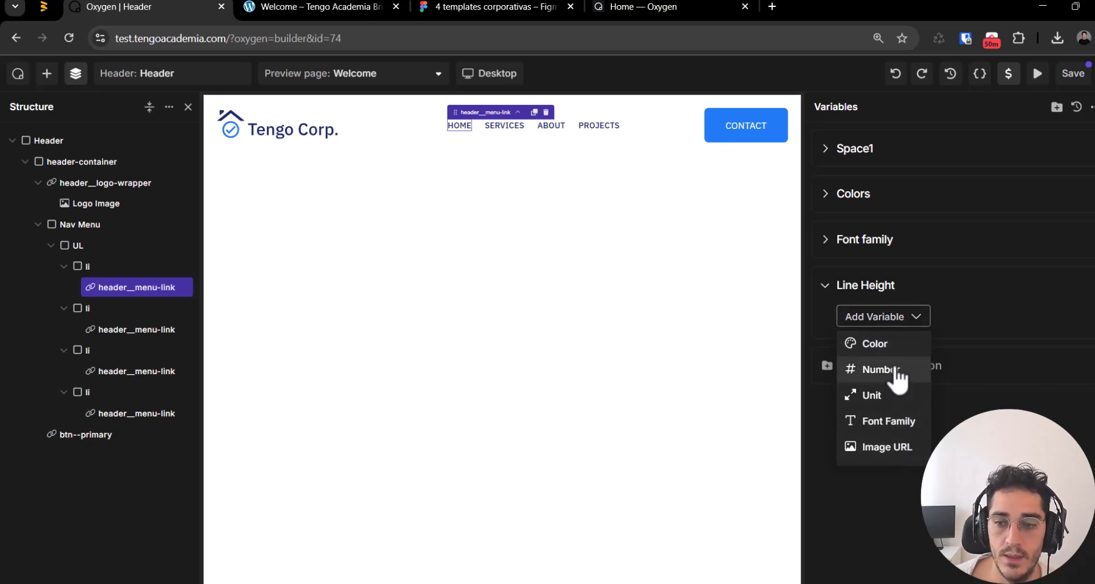
left_click(911, 404)
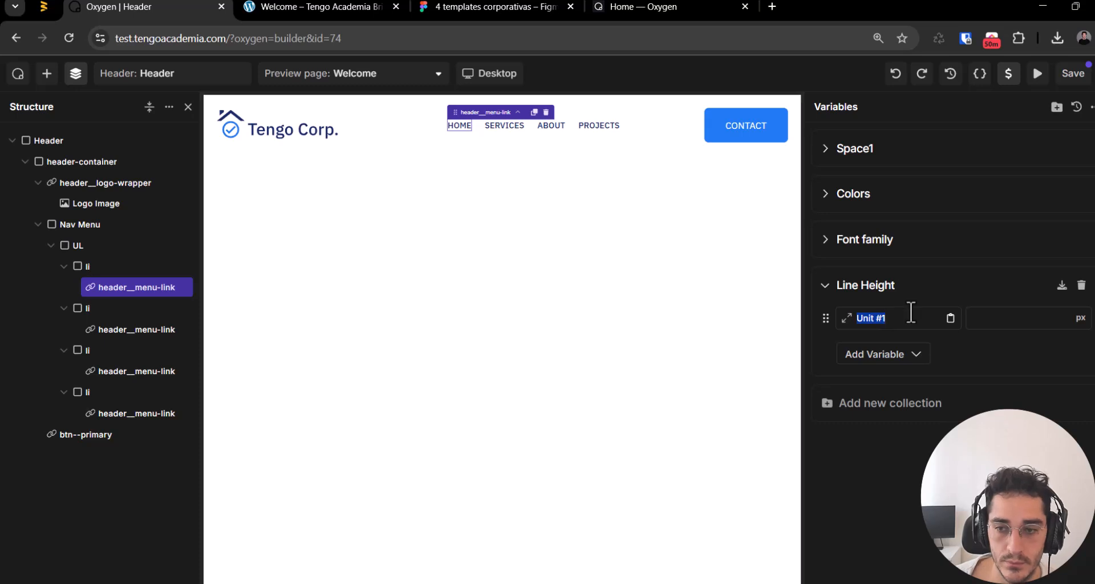
type("Lin")
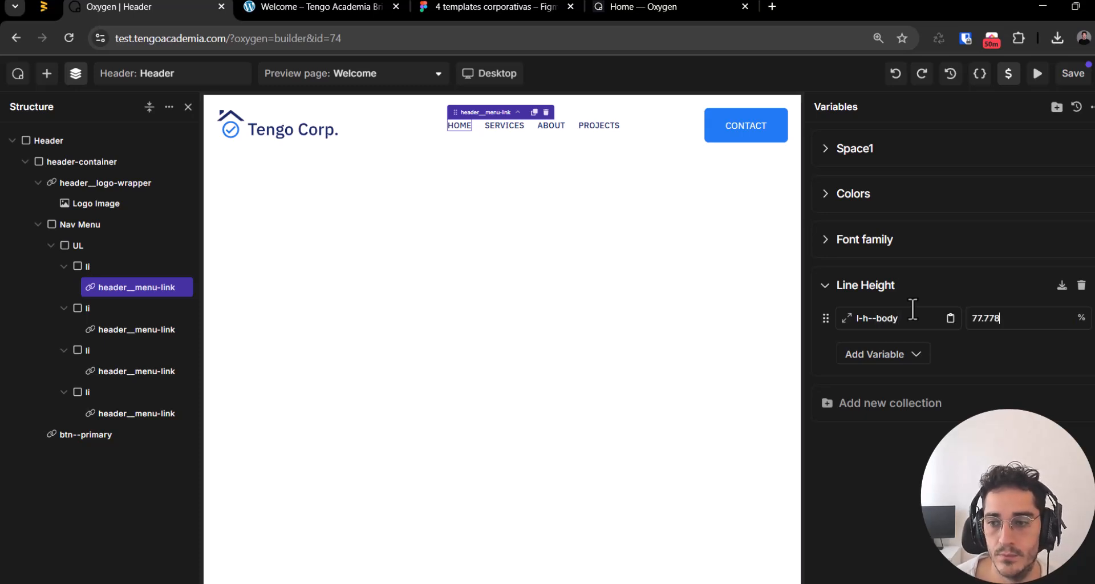
left_click(1080, 319)
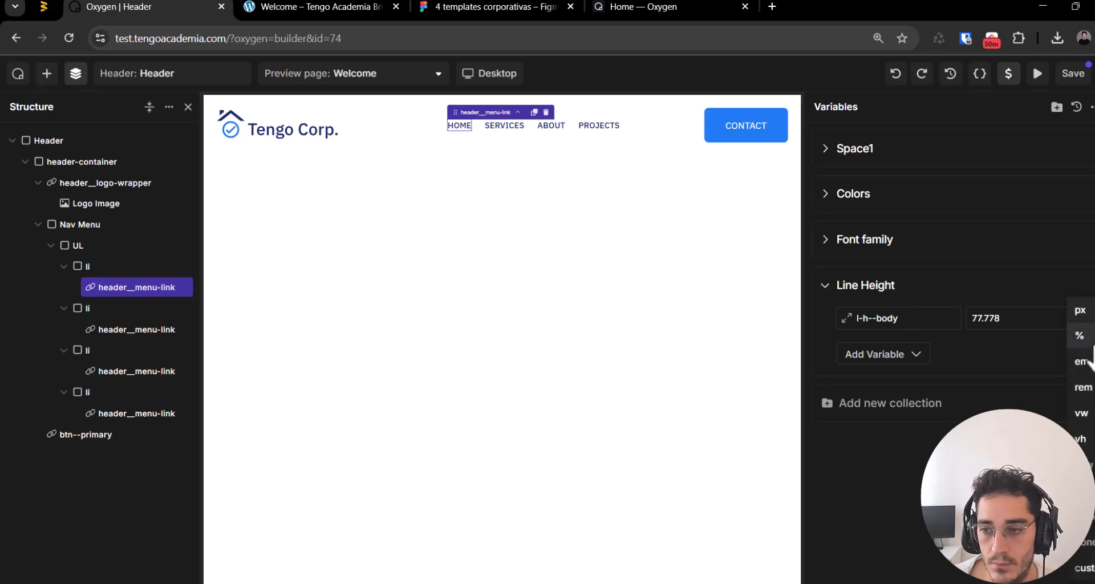
left_click(1092, 340)
Step: Add a new variable collection below Line Height and save the header template
left_click(433, 6)
left_click(379, 6)
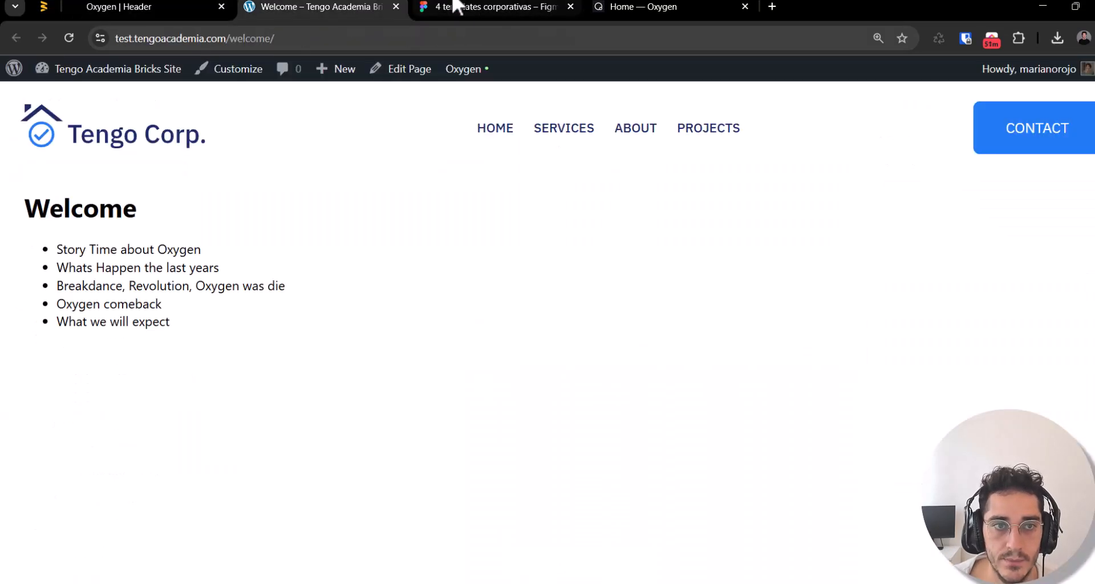
left_click(478, 4)
left_click(144, 7)
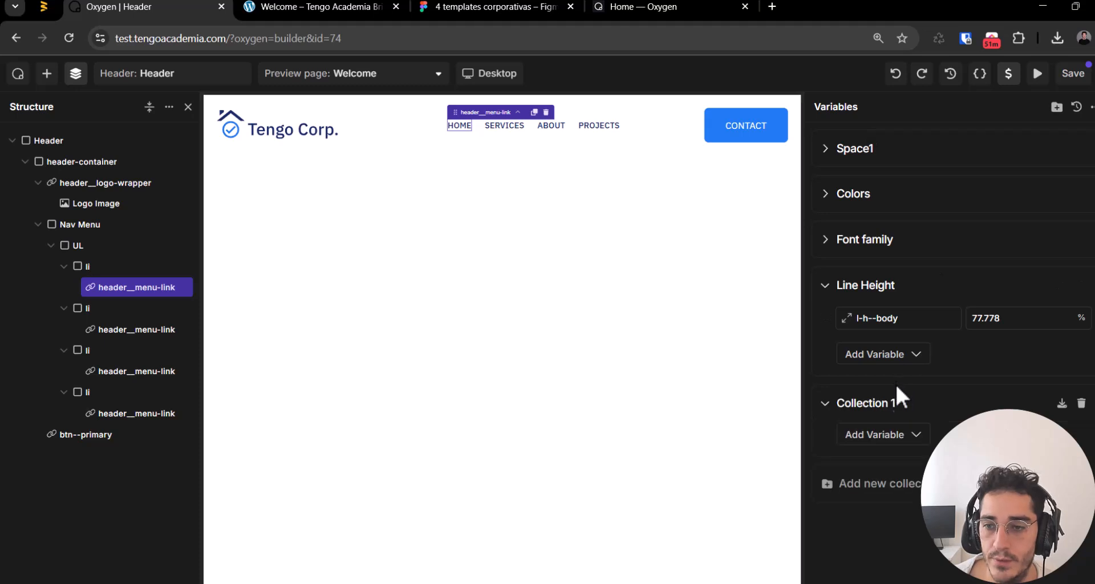
left_click(1062, 75)
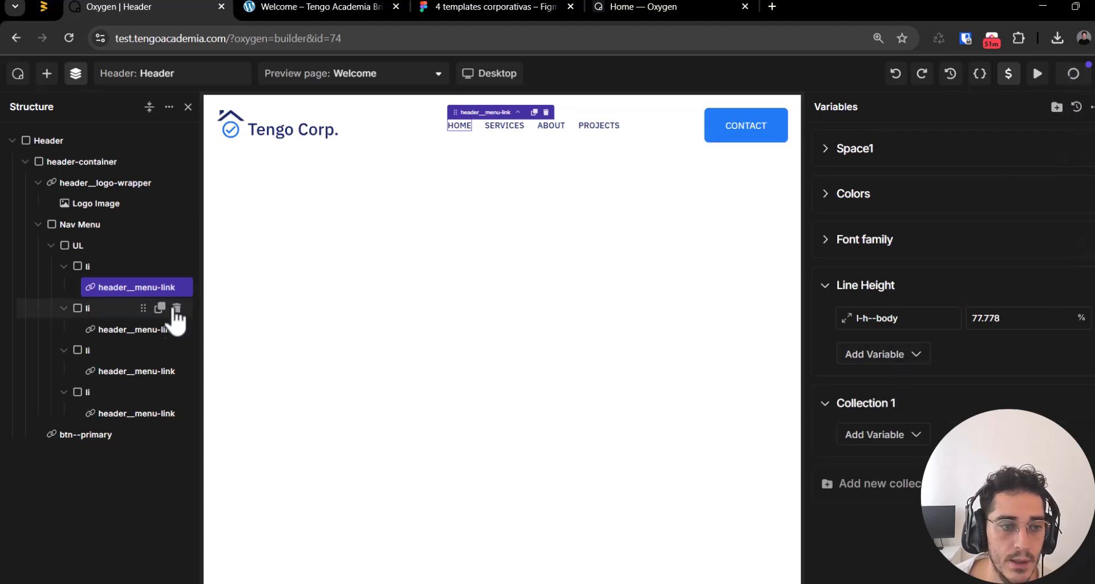
Step: Assign the l-h--body variable to the line height of the HOME link's header__menu-link class
left_click(119, 286)
left_click(103, 268)
left_click(104, 286)
left_click(1087, 380)
scroll(1022, 390, "down", 3)
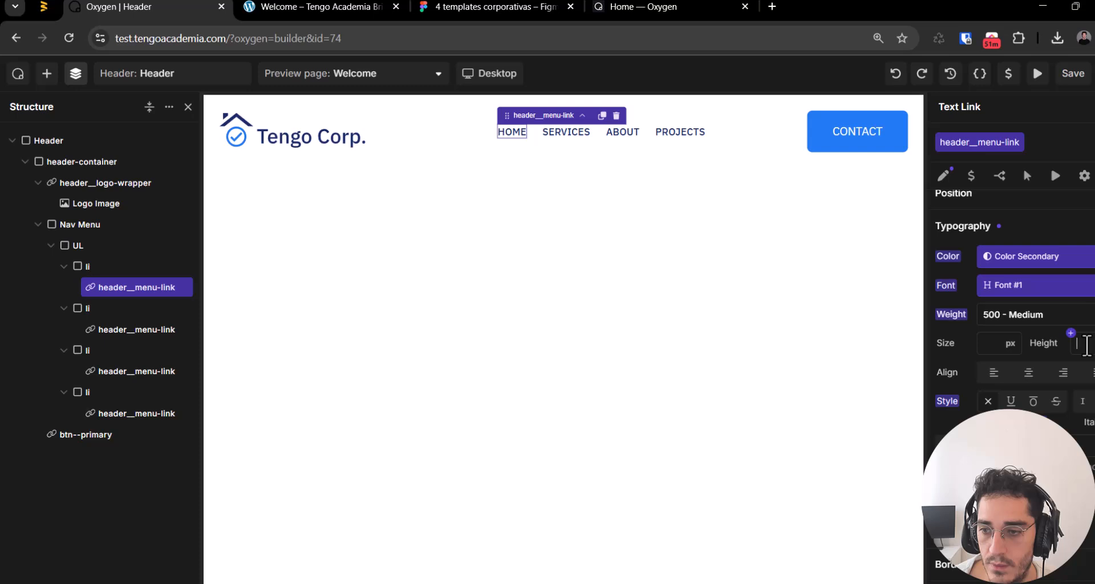
left_click(1071, 333)
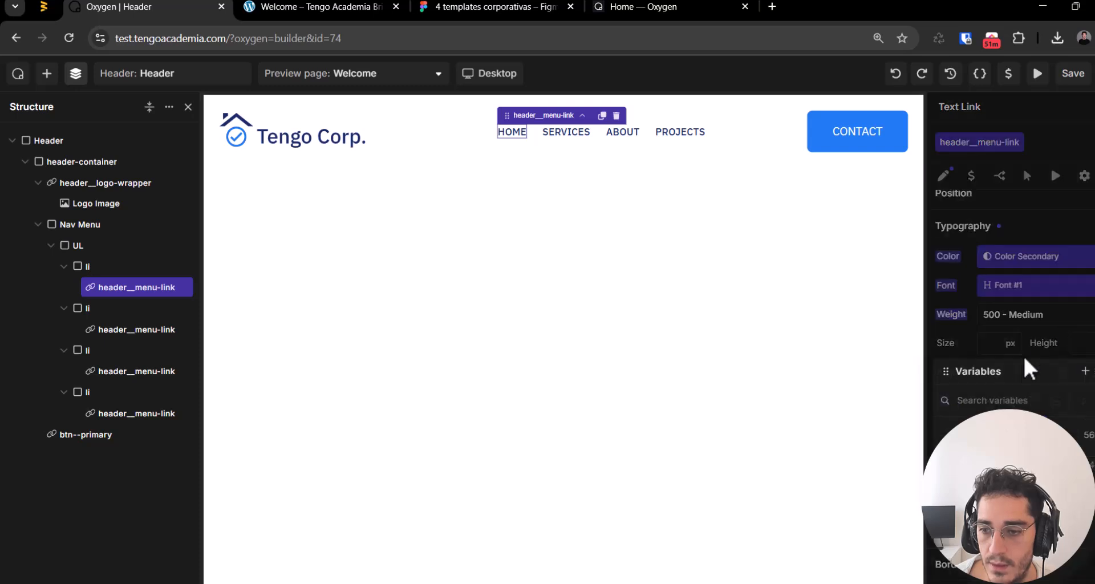
left_click(1015, 490)
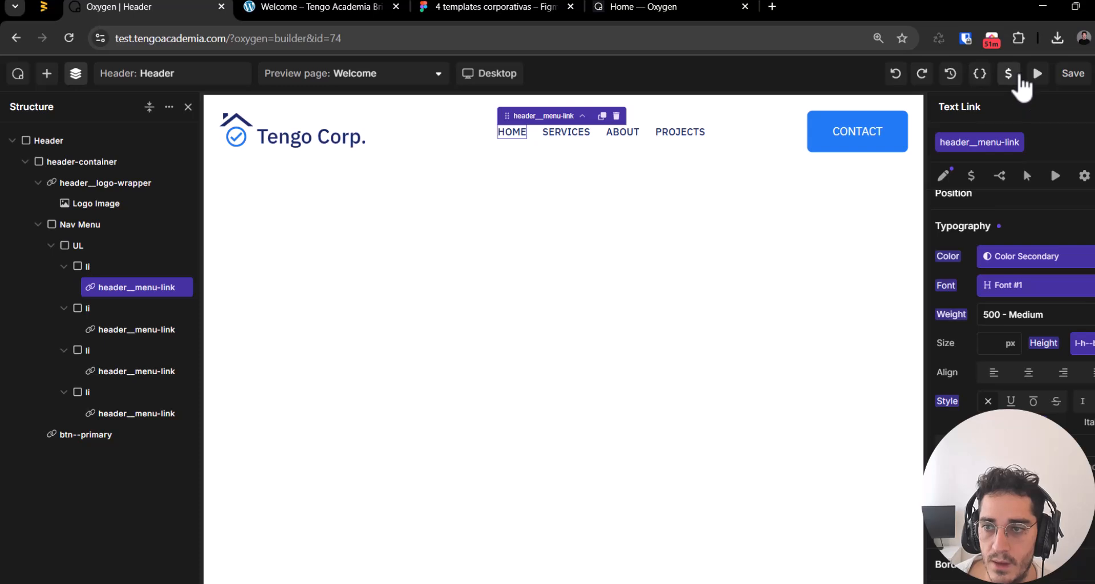
Step: Reopen the variables and rename Collection 1 to Font Sizes
left_click(1008, 73)
scroll(901, 384, "down", 4)
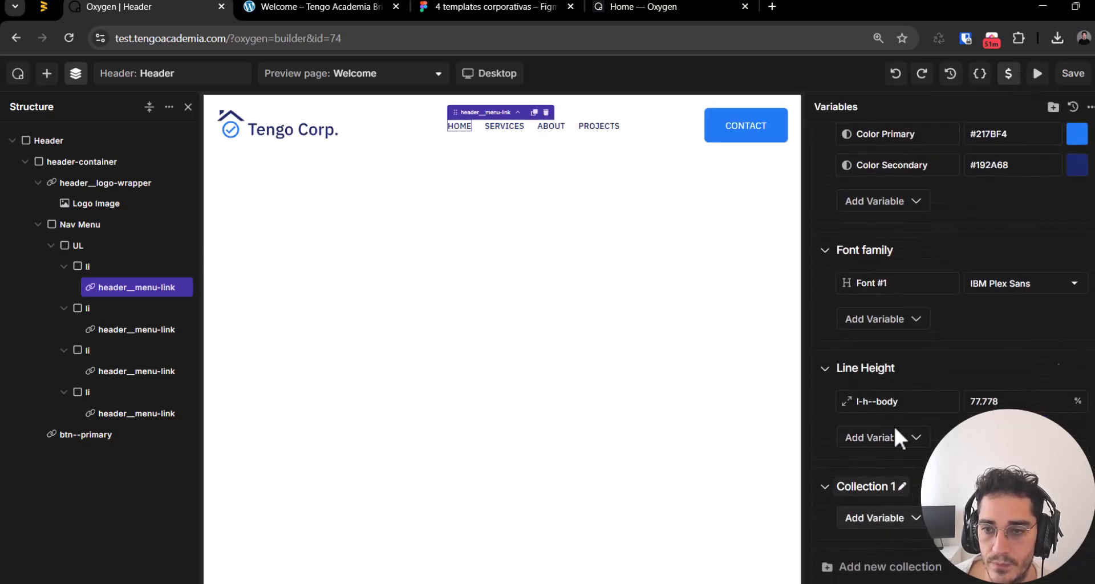
left_click(905, 521)
left_click(953, 496)
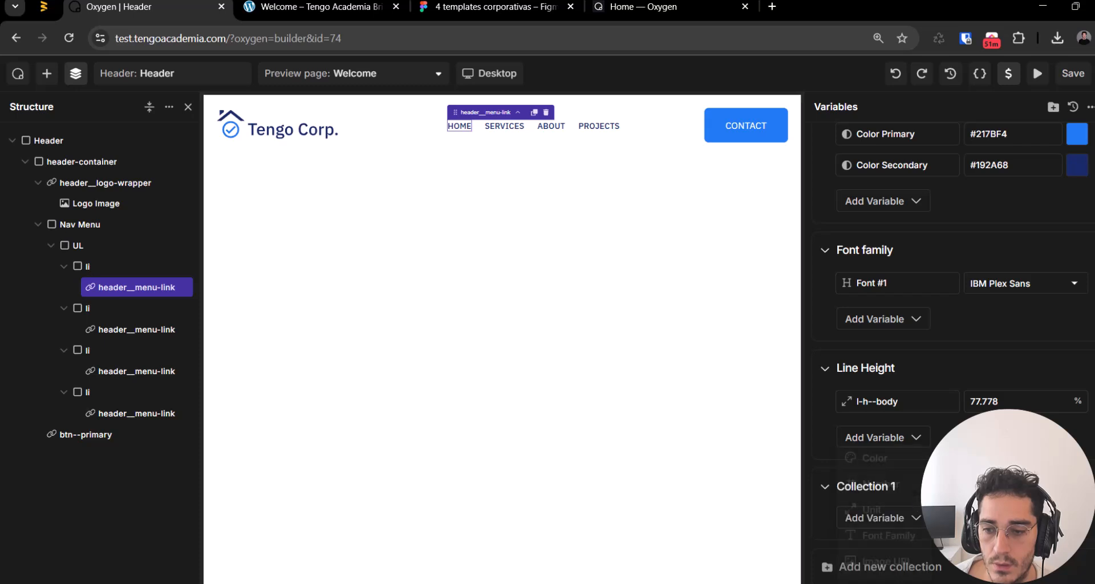
double_click(881, 490)
type("Font Sizes")
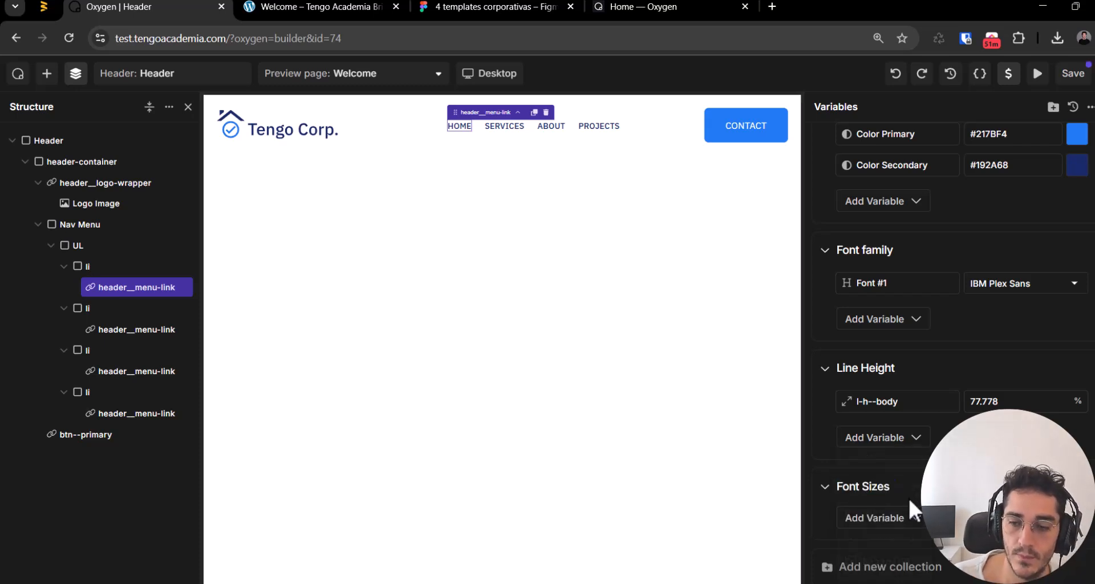
Step: Add a unit variable named font-size--body to the Font Sizes collection and save the header
left_click(910, 516)
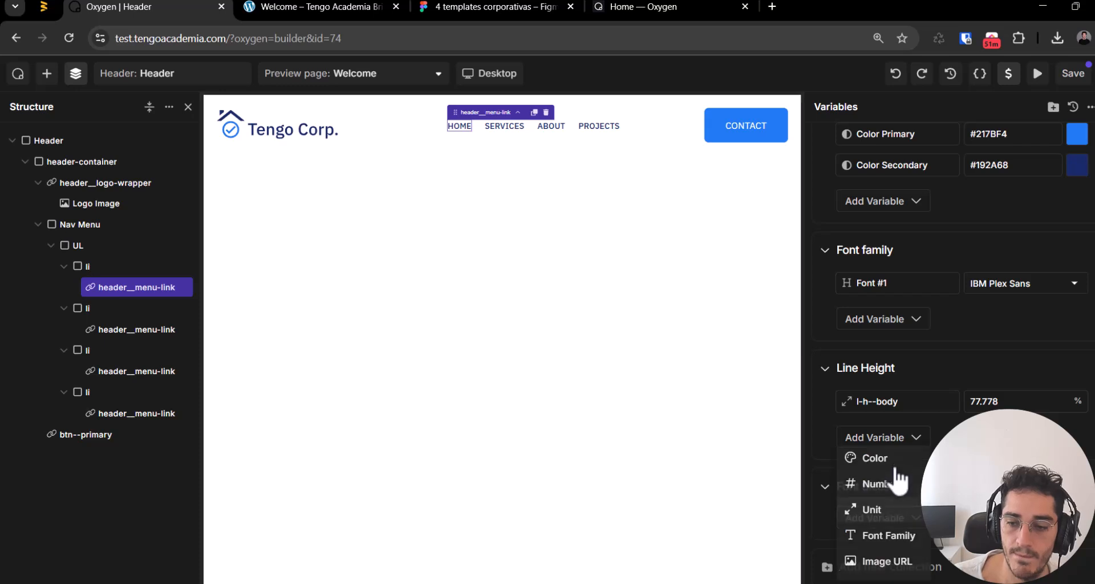
left_click(877, 516)
double_click(893, 517)
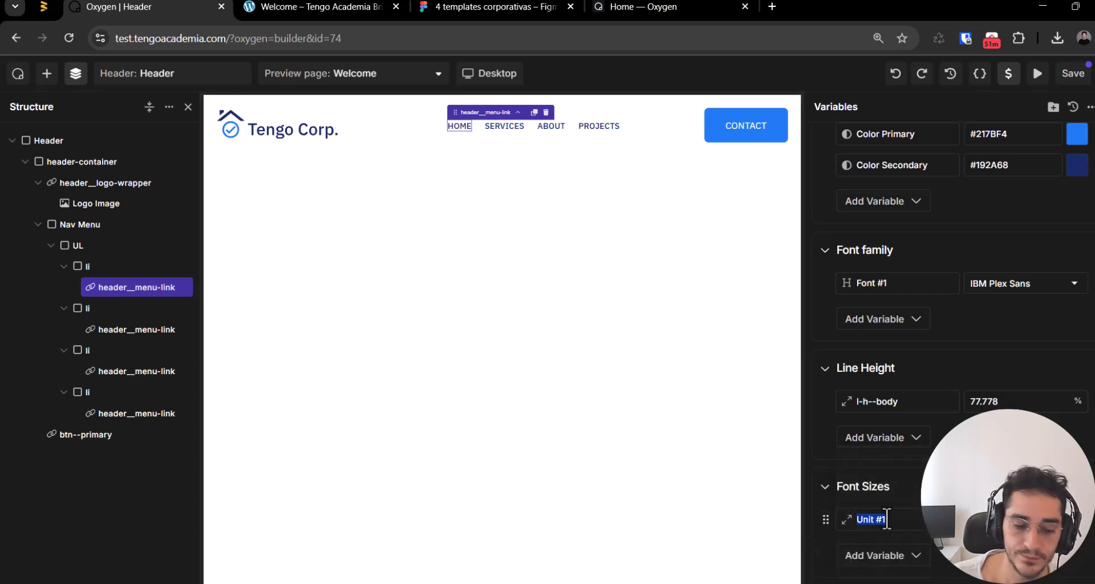
type("font-si")
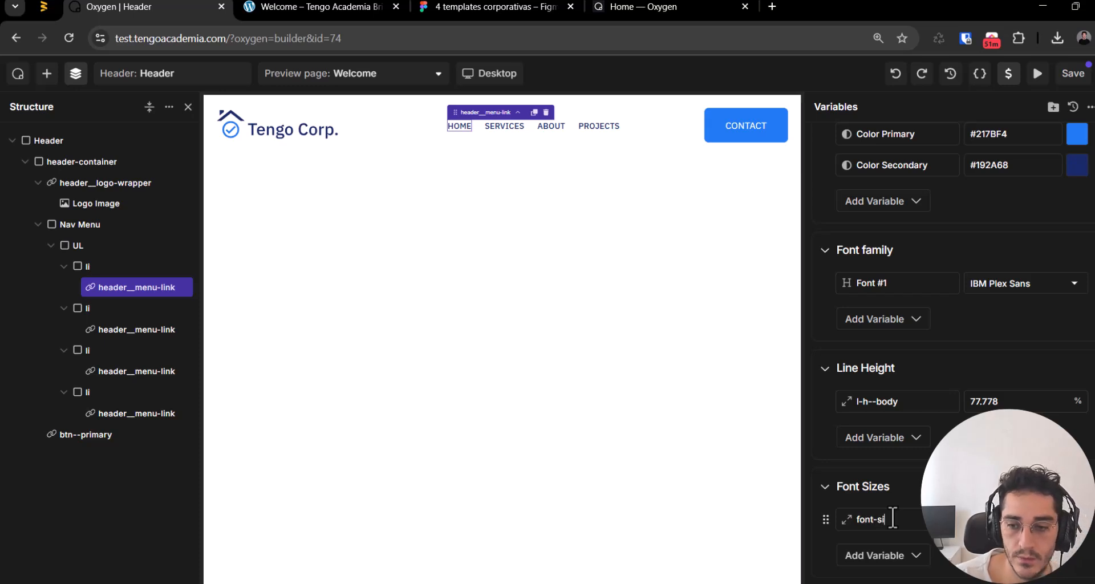
type("ze--body")
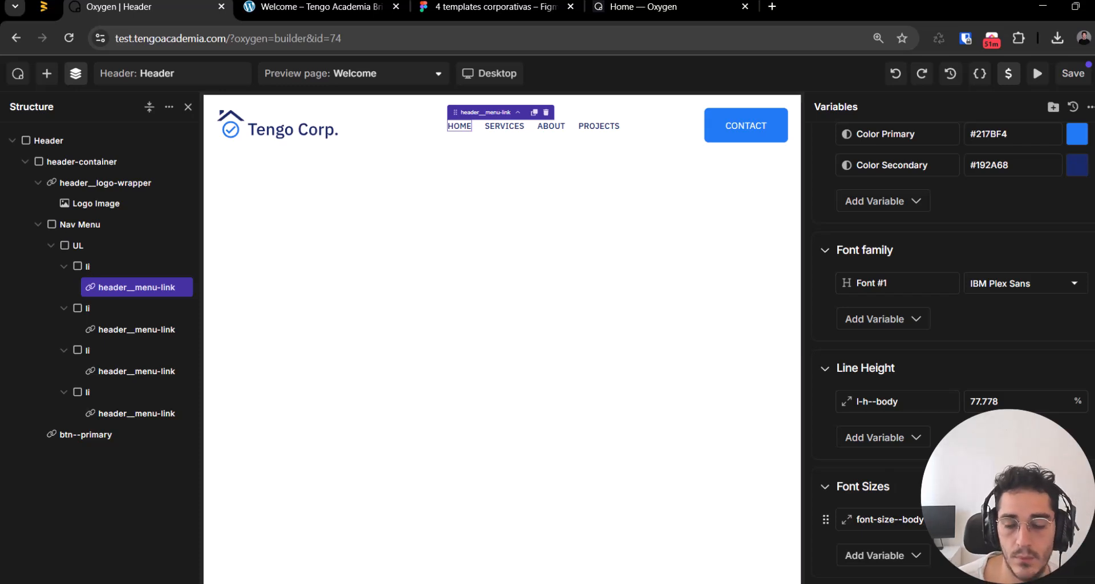
left_click(1083, 72)
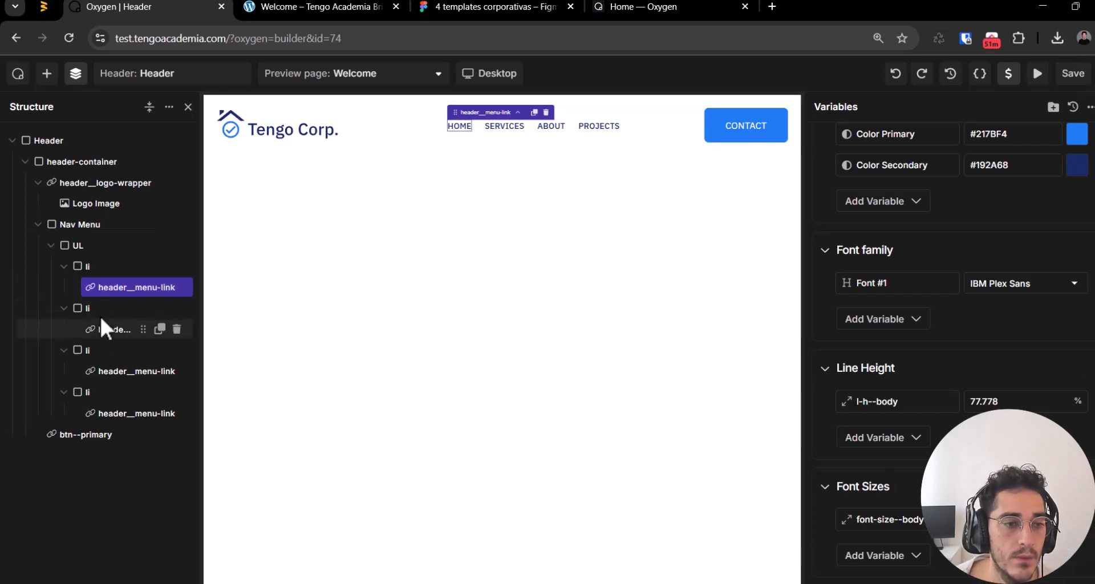
Step: Assign the font-size--body variable to the text size of the header__menu-link class and save the header
left_click(1081, 374)
scroll(987, 345, "down", 2)
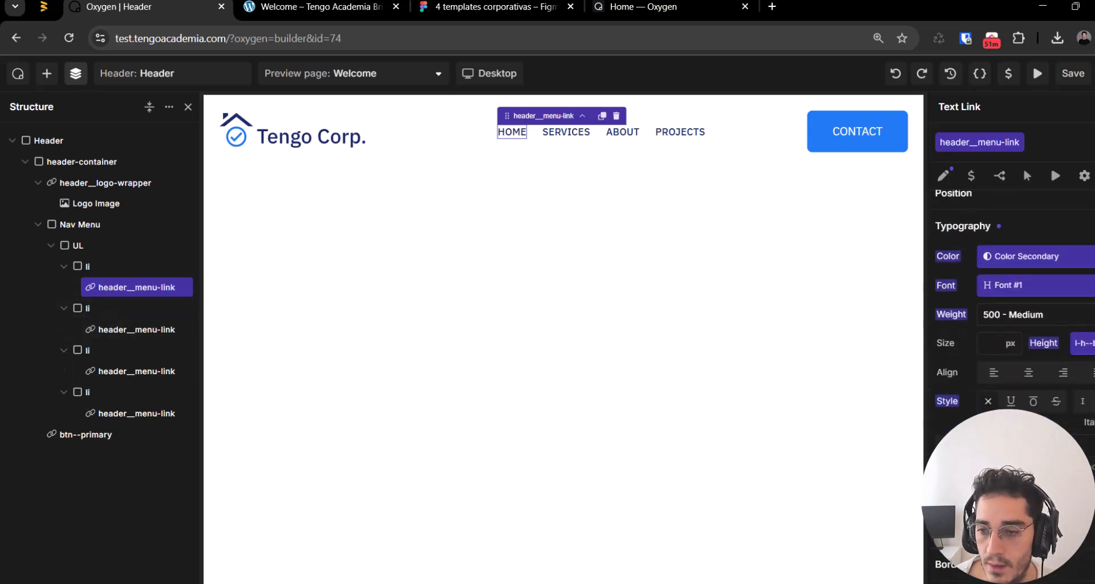
left_click(977, 332)
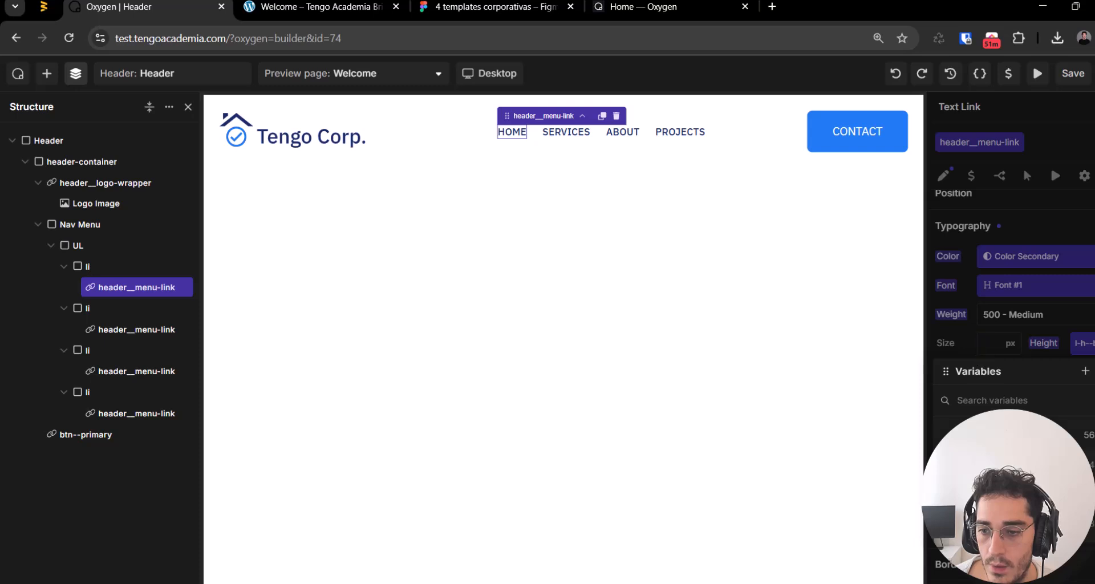
left_click(1006, 494)
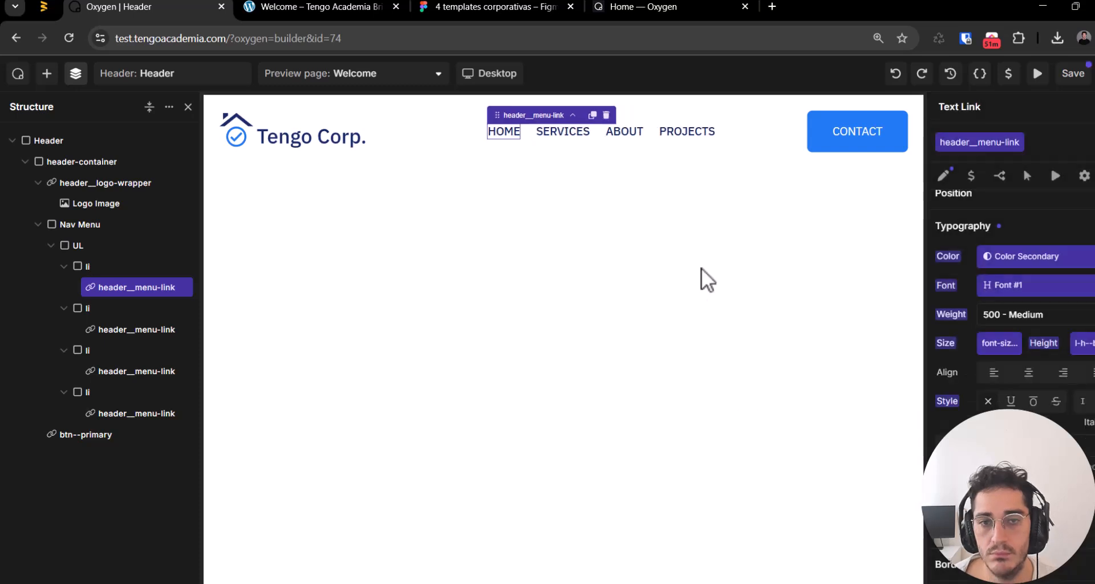
left_click(1075, 76)
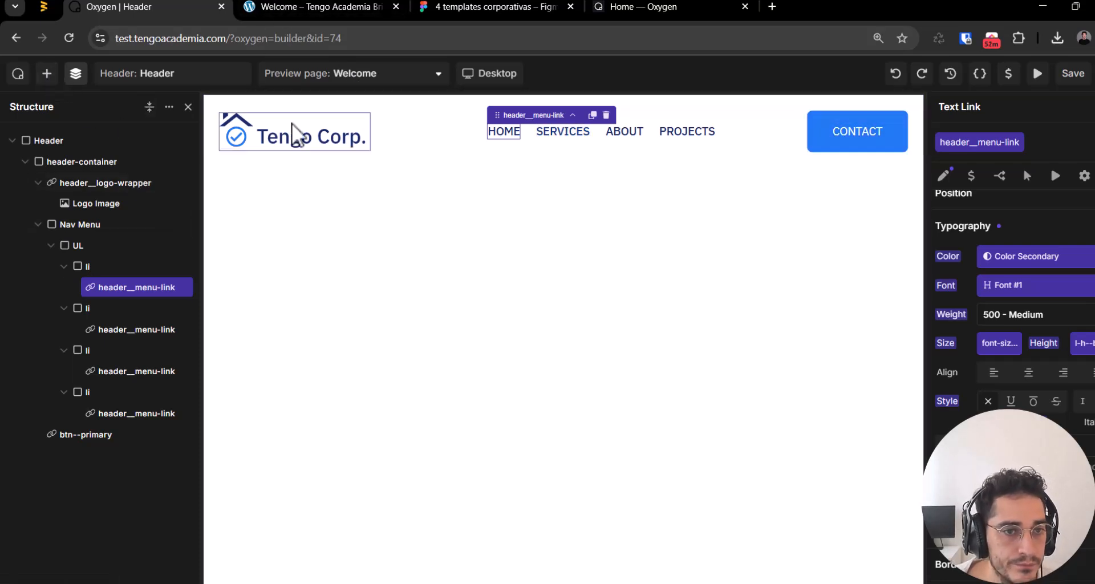
Step: Preview the header at the Tablet Landscape breakpoint and switch to Tablet Portrait
left_click(74, 75)
left_click(75, 75)
left_click(49, 76)
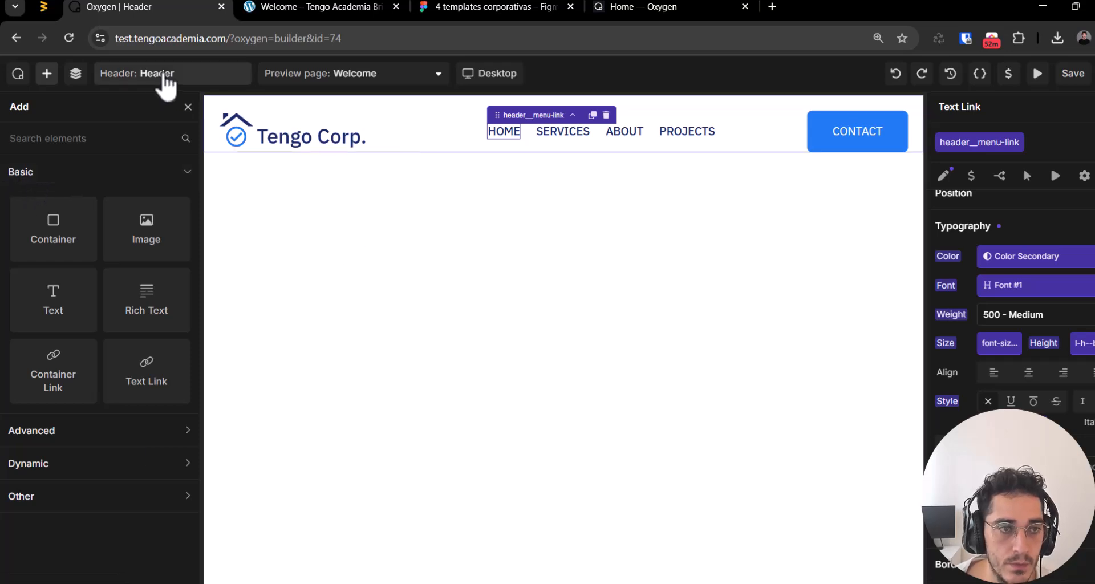
left_click(492, 74)
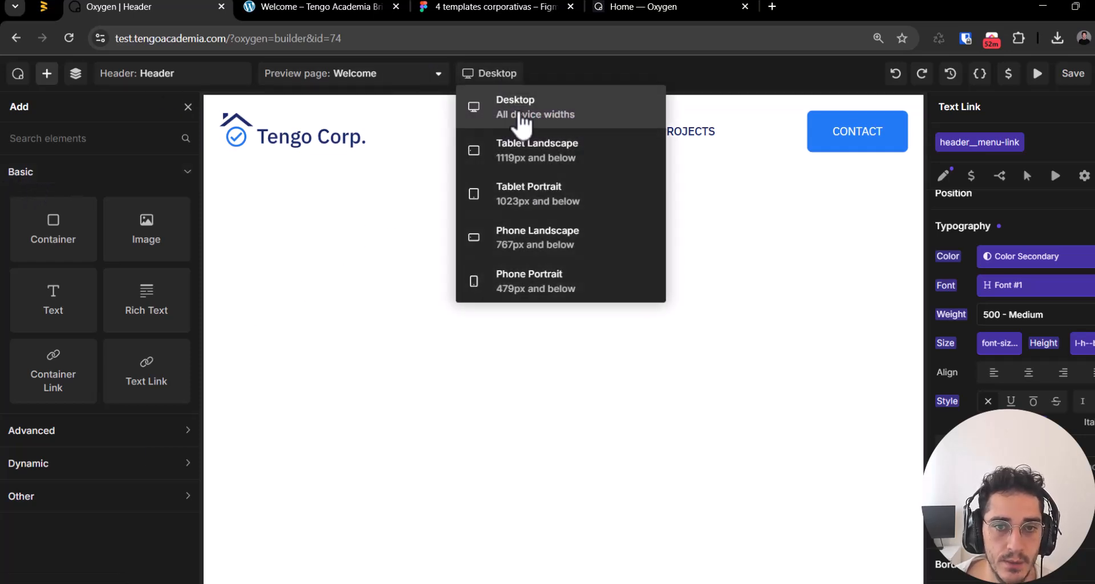
left_click(523, 160)
left_click(516, 73)
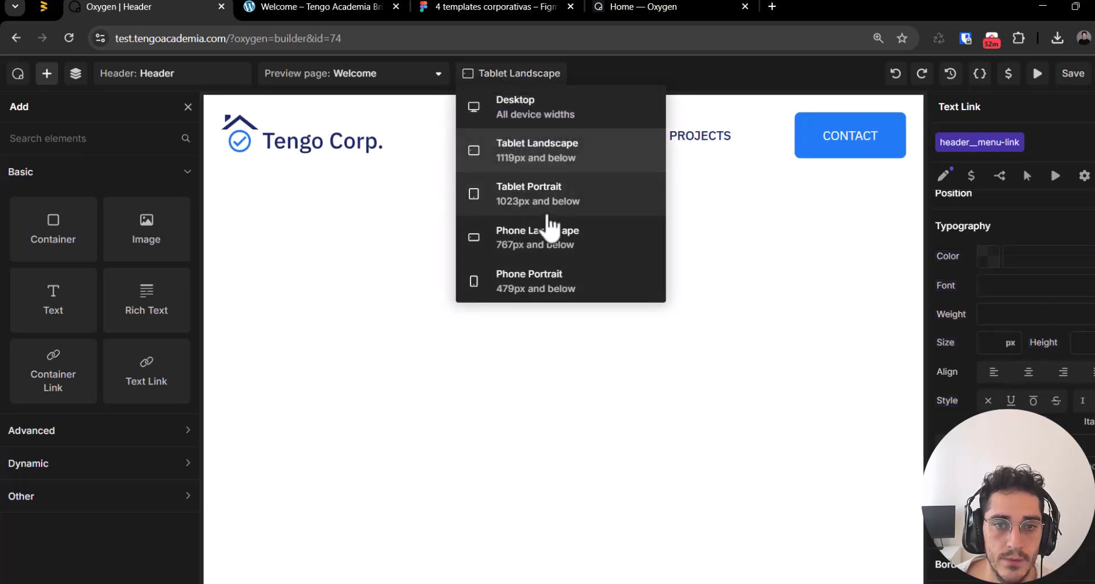
left_click(572, 212)
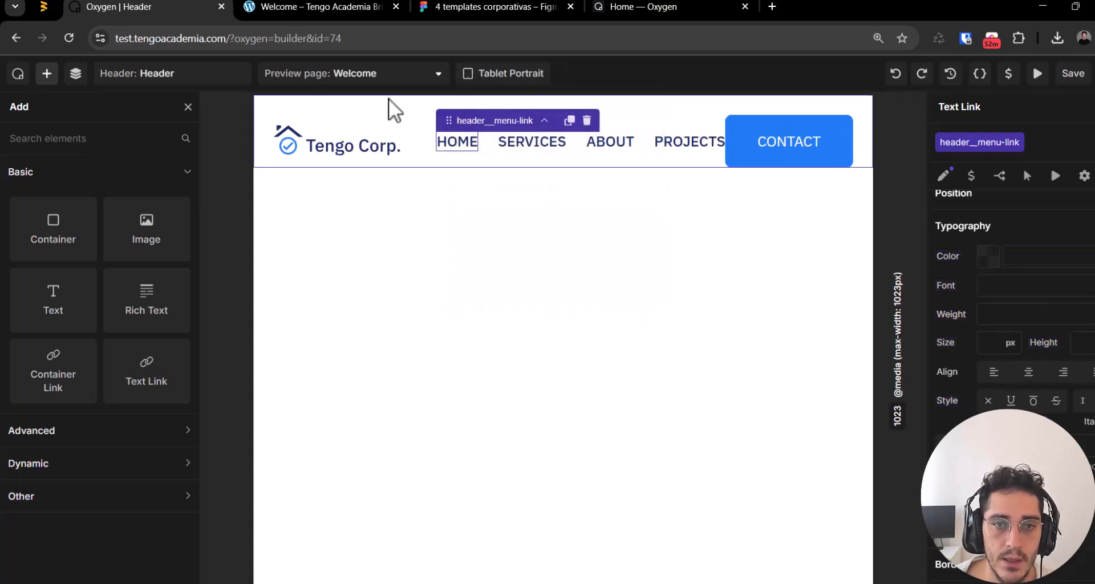
Step: Set the header class of the Header element to Flex at Tablet Portrait, try the vertical direction and undo that direction change
left_click(426, 153)
left_click(385, 120)
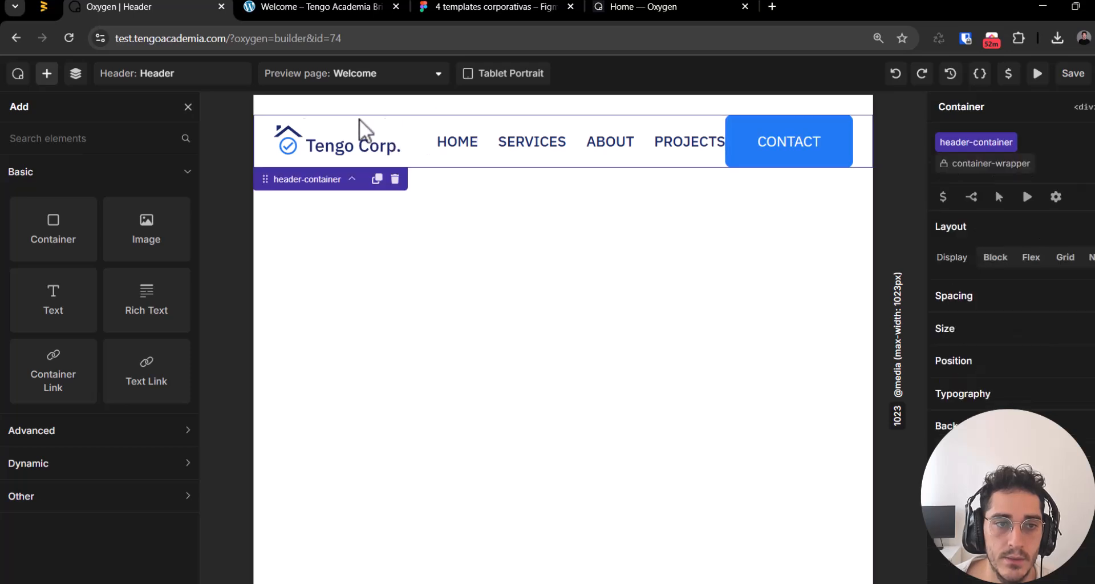
left_click(75, 73)
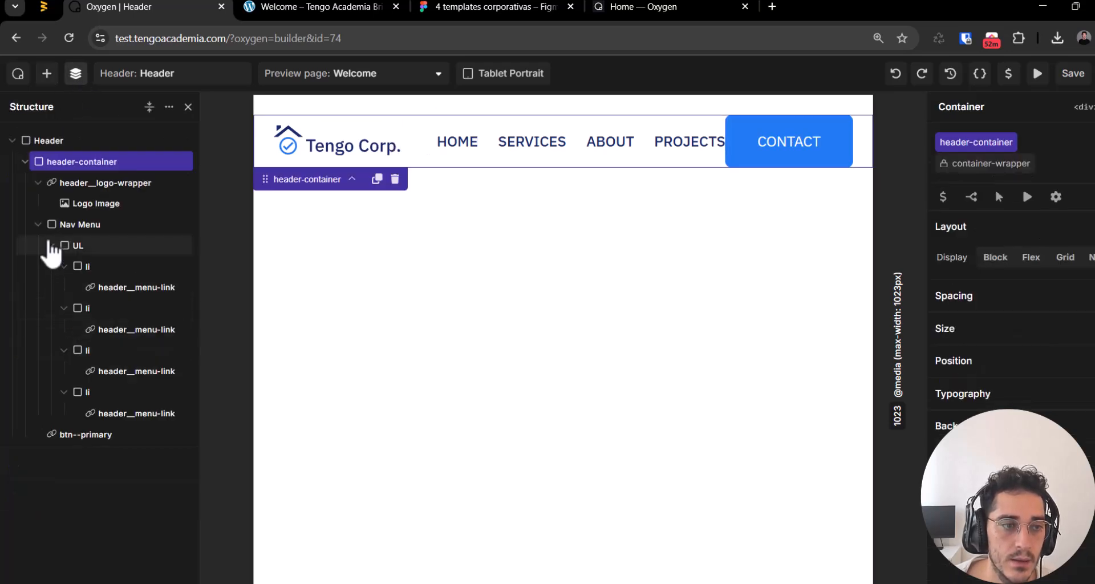
left_click(38, 223)
left_click(41, 223)
left_click(40, 161)
left_click(63, 143)
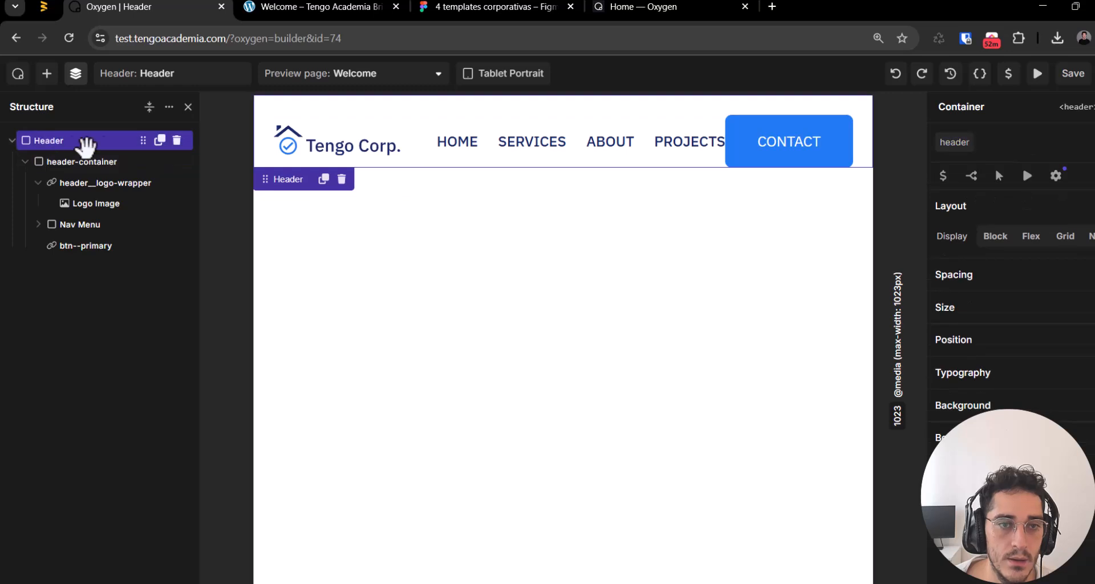
left_click(960, 150)
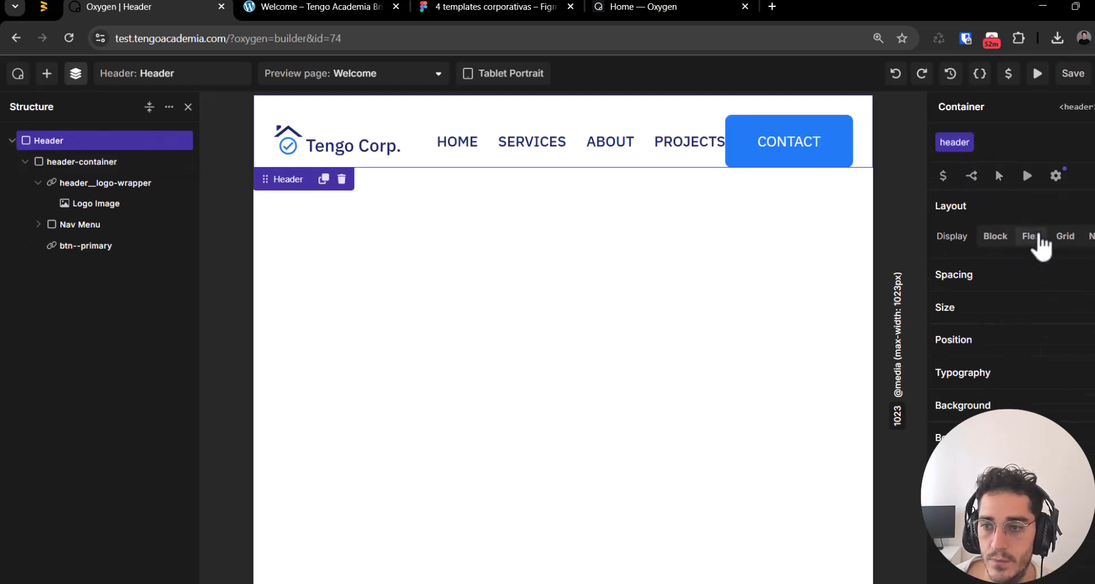
left_click(1031, 236)
left_click(1045, 264)
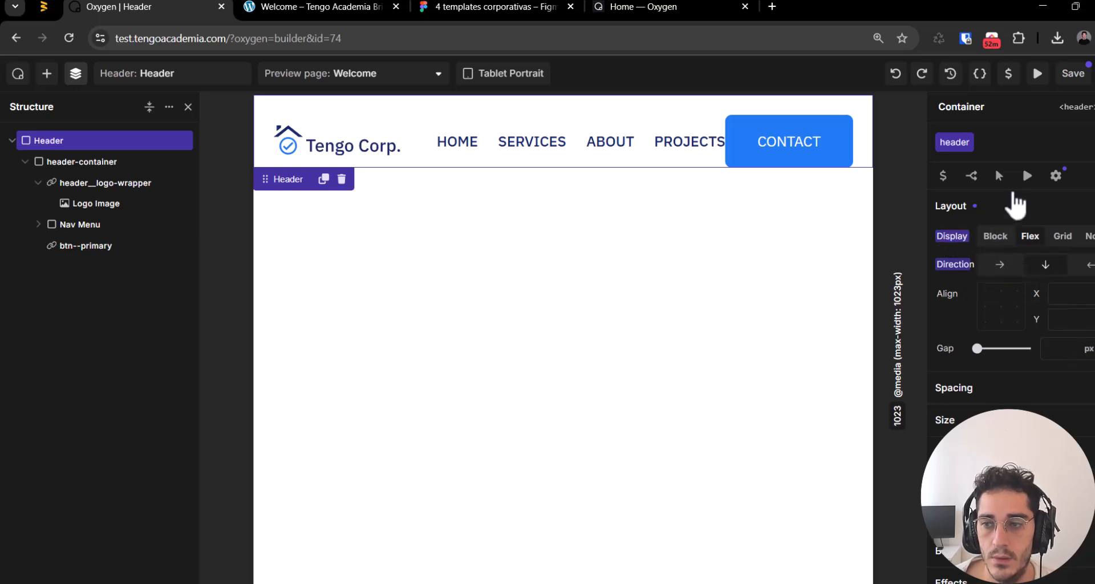
left_click(896, 74)
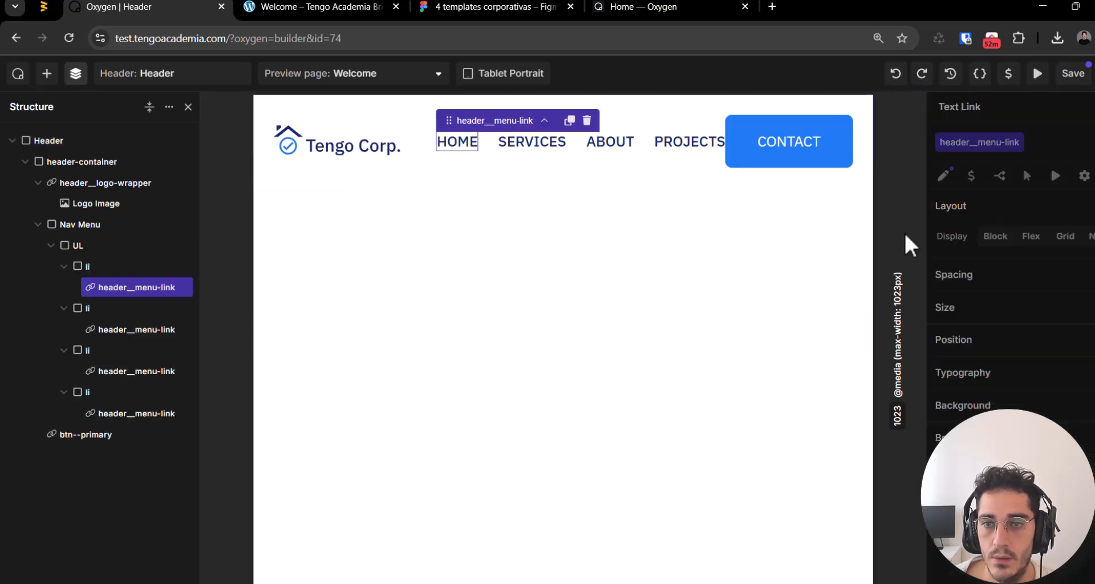
Step: Set the header-container to a Flex layout with vertical direction at the Tablet Portrait breakpoint
left_click(641, 181)
left_click(55, 223)
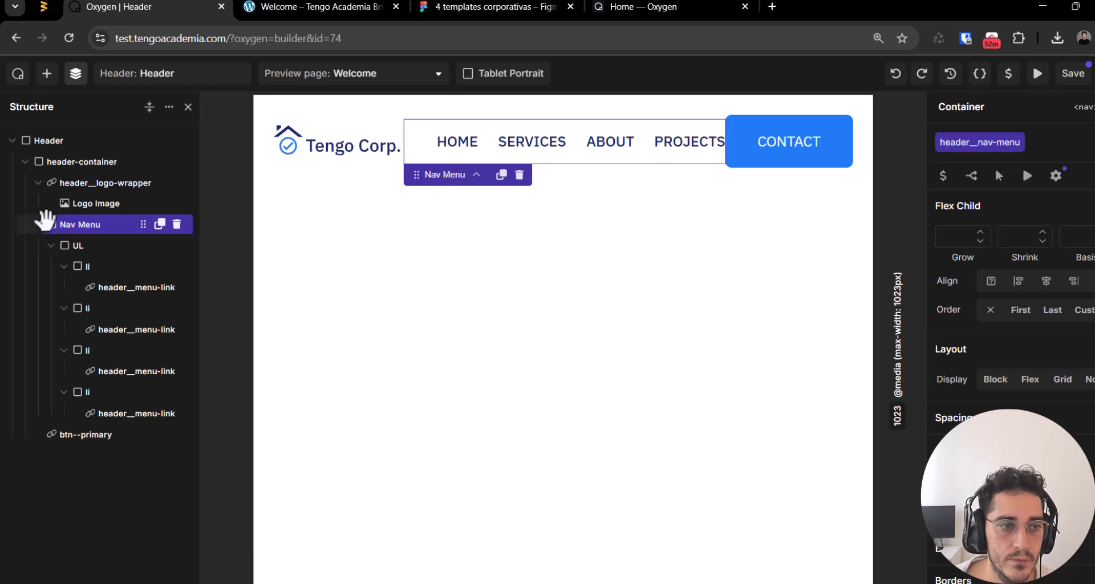
left_click(77, 183)
left_click(37, 182)
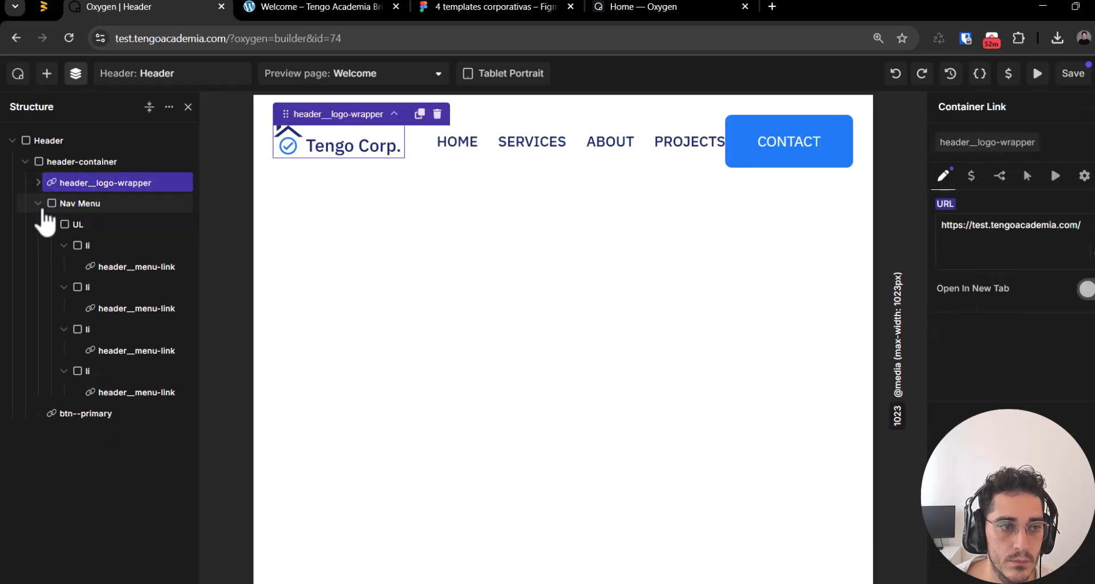
left_click(42, 204)
left_click(37, 203)
left_click(56, 162)
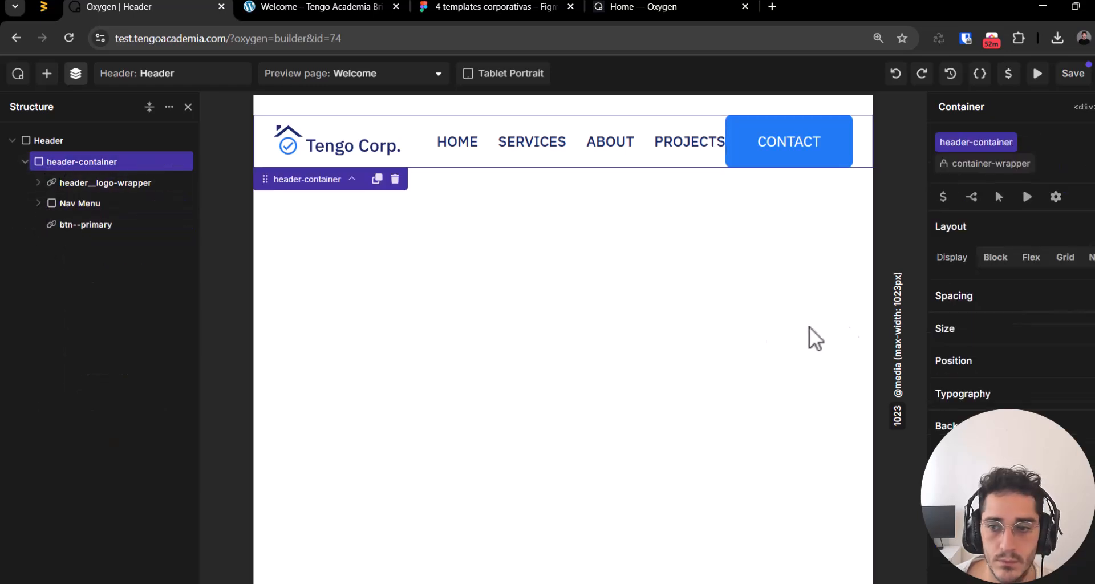
left_click(1030, 258)
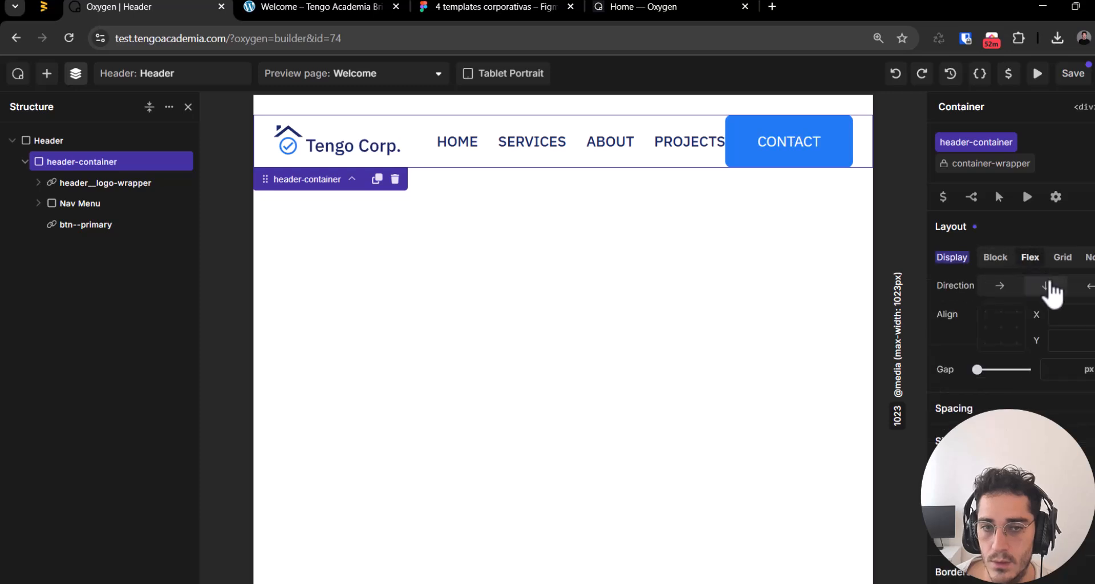
left_click(1046, 286)
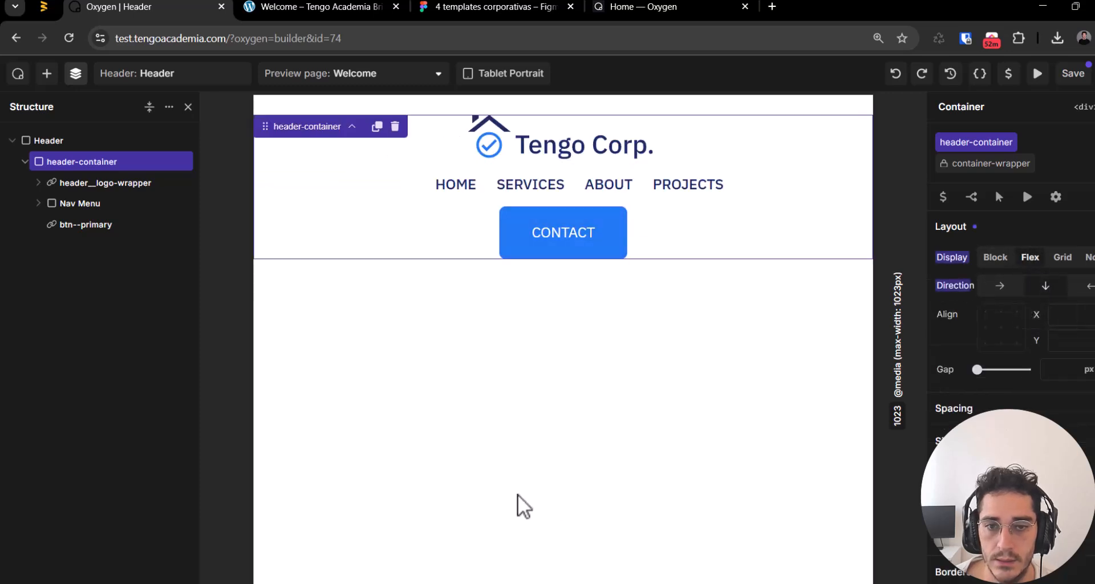
Step: Check the layout settings of the Header and Nav Menu containers at Tablet Portrait
left_click(52, 140)
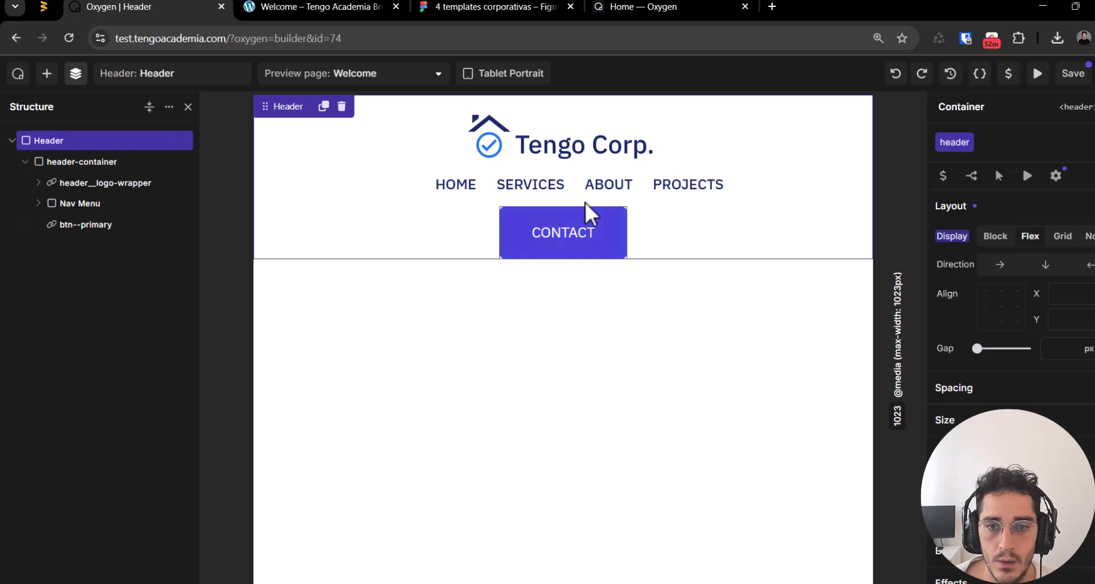
left_click(80, 254)
left_click(77, 204)
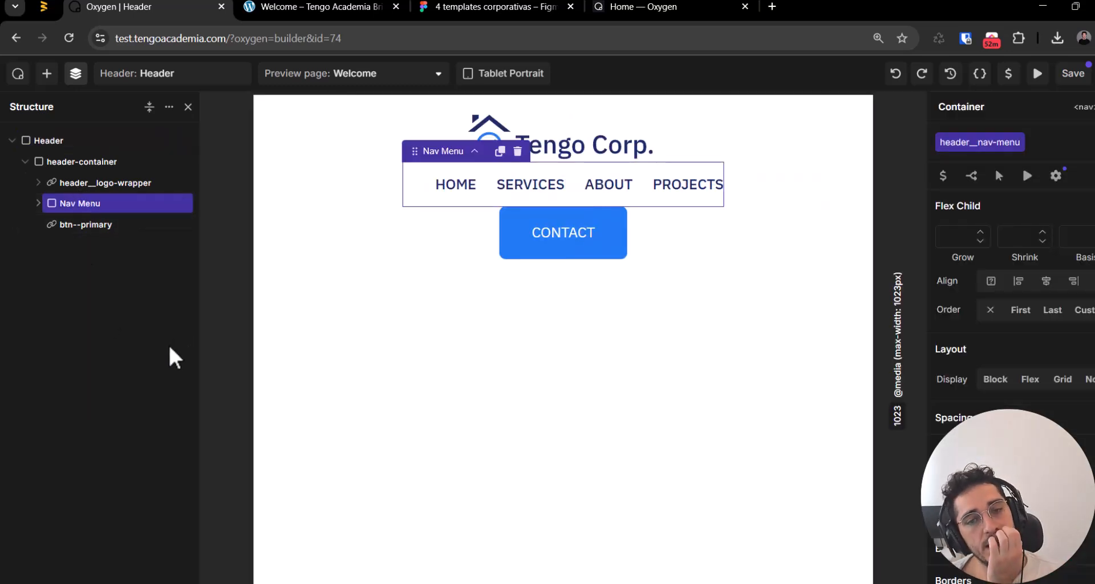
Step: Try the horizontal direction on the header-container at Tablet Portrait, and set its flex direction to wrap
left_click(86, 445)
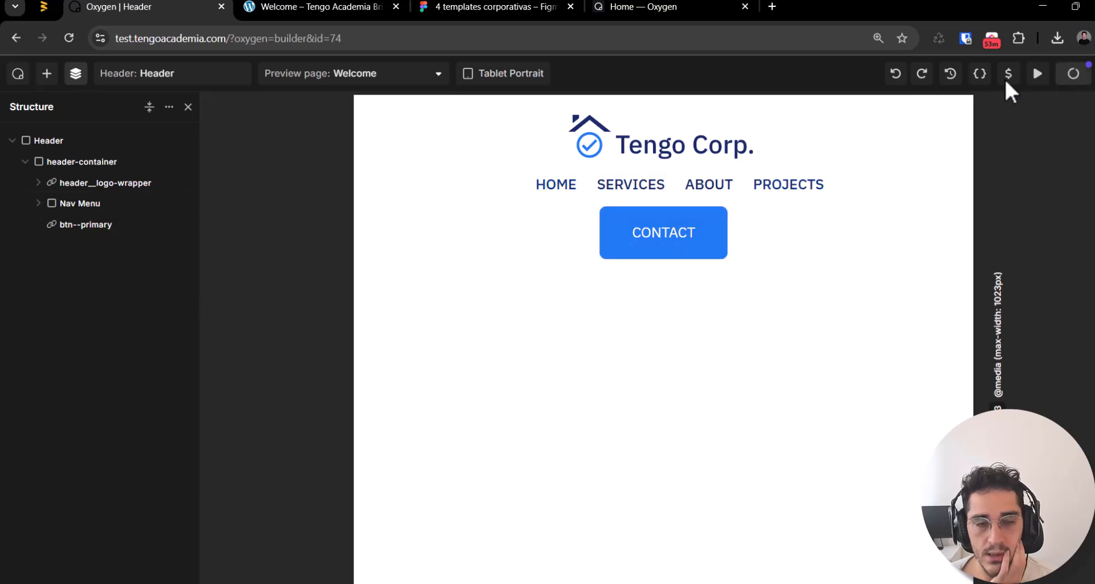
left_click(89, 183)
left_click(86, 162)
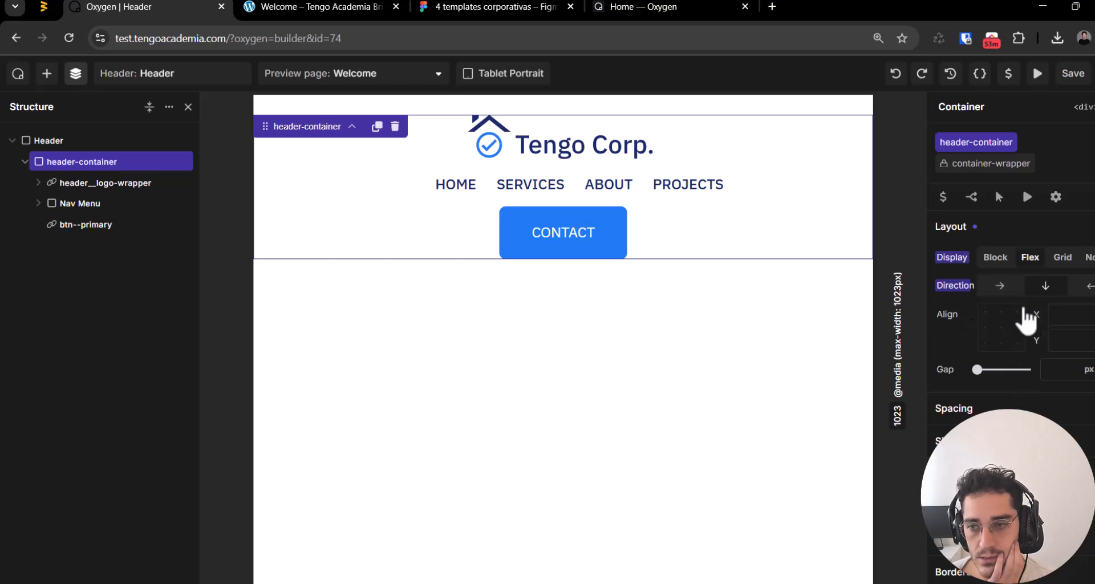
left_click(1009, 288)
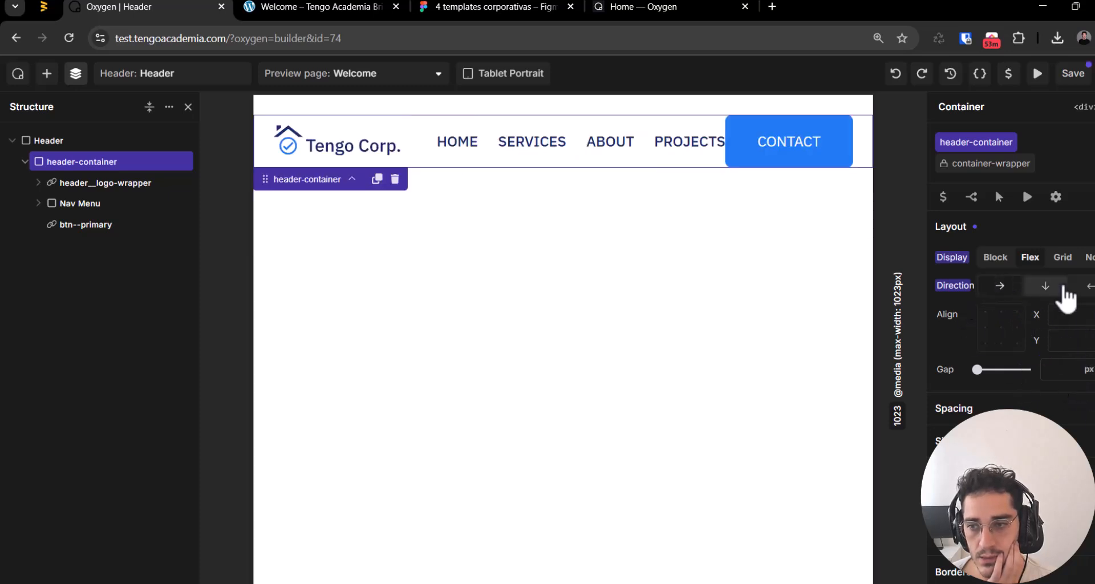
left_click(1085, 290)
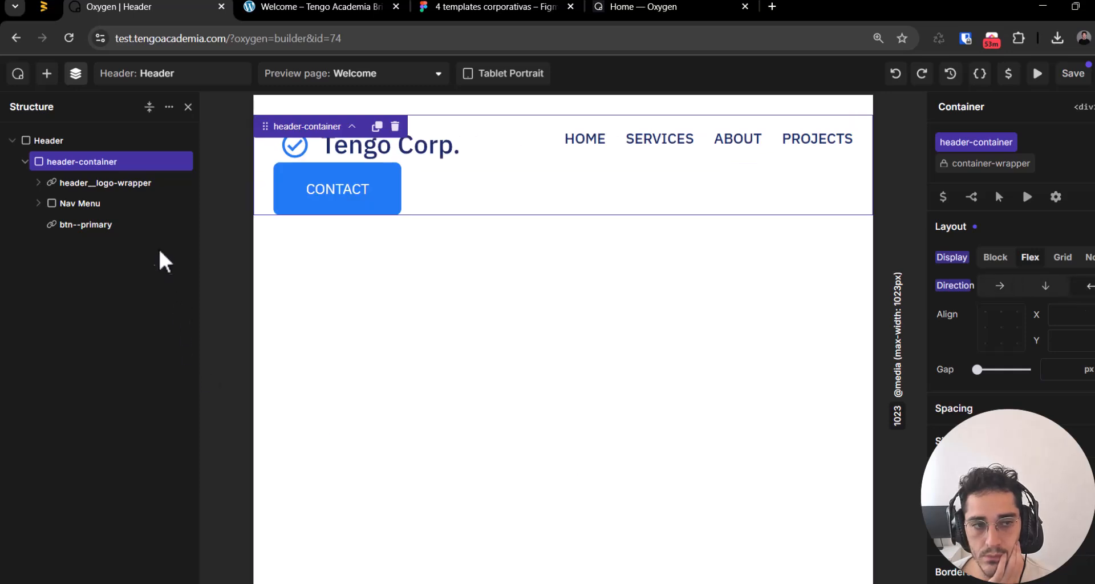
Step: Browse the Basic, Advanced, Dynamic and Other categories of the element library, and return to the header's structure
left_click(114, 225)
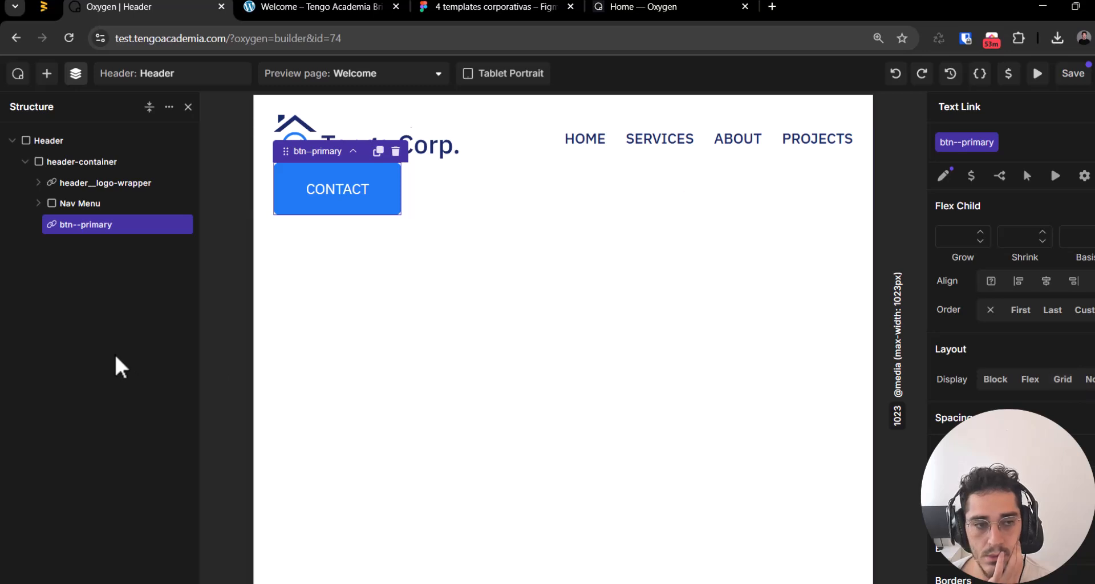
left_click(96, 204)
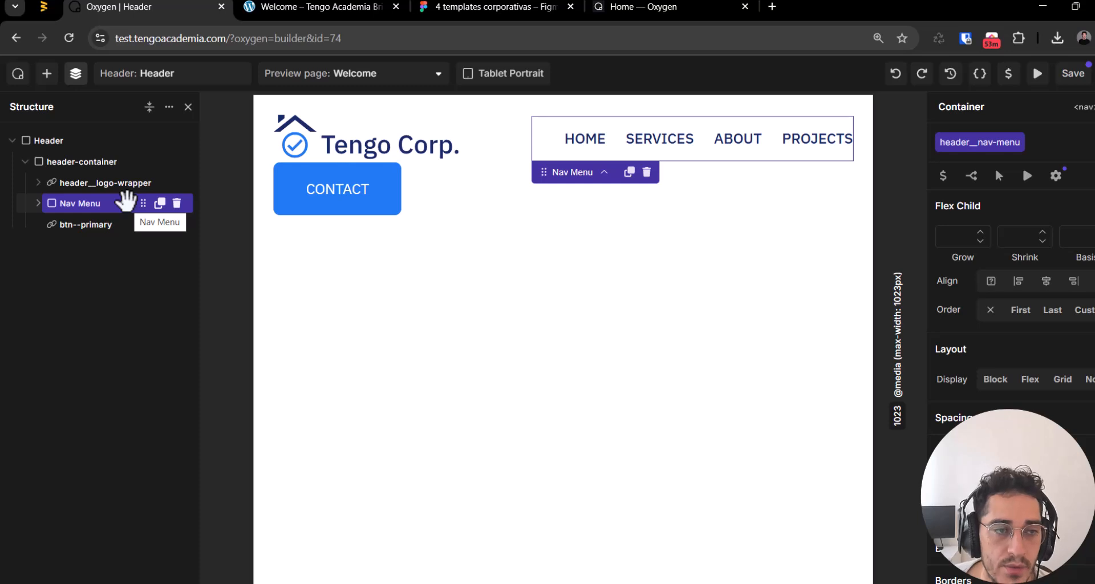
left_click(47, 73)
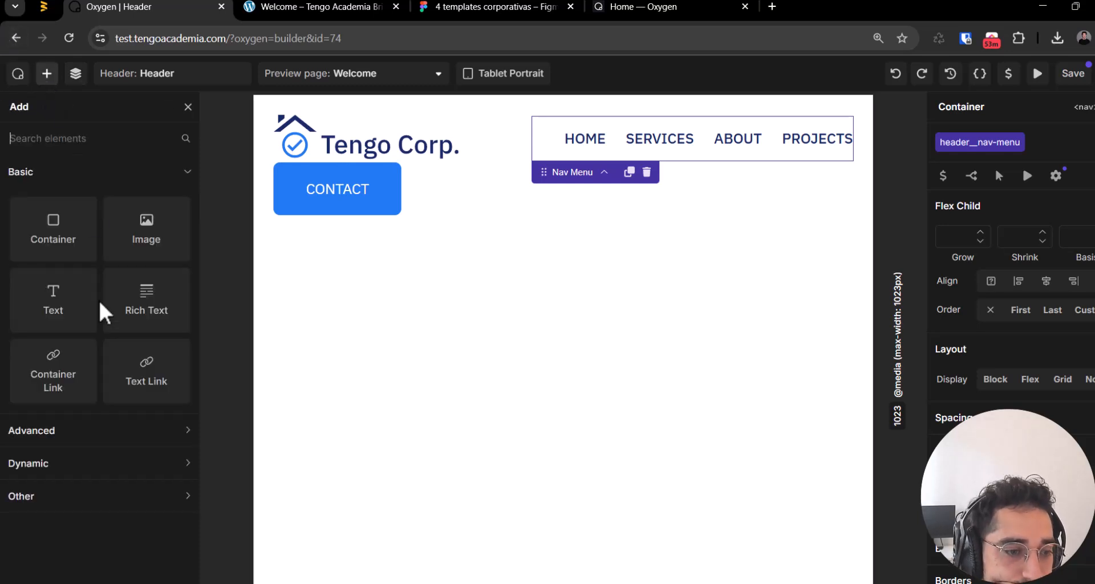
left_click(107, 440)
scroll(108, 442, "down", 3)
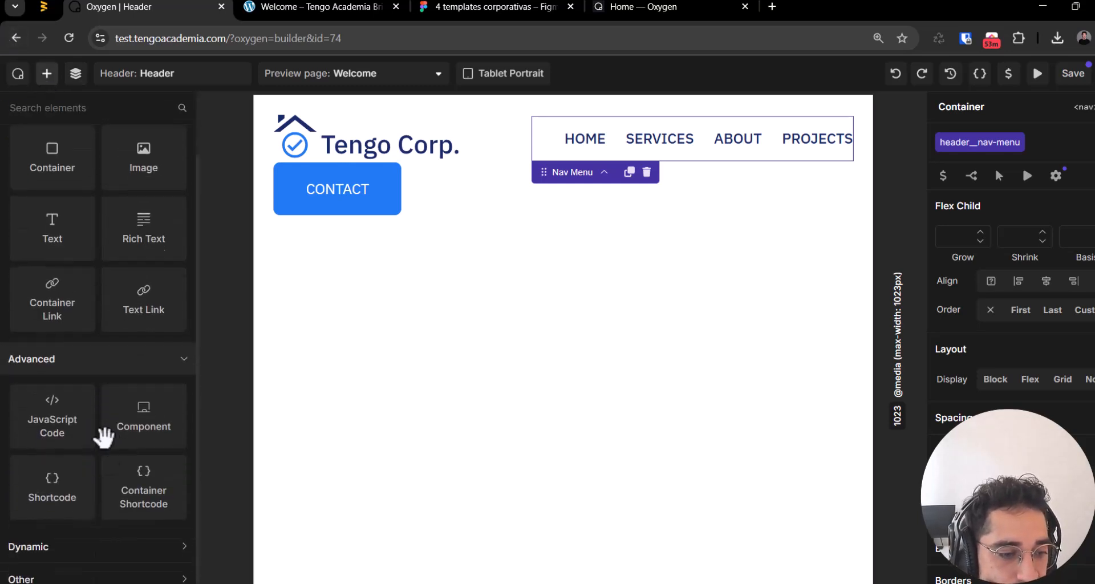
left_click(132, 544)
scroll(127, 542, "down", 3)
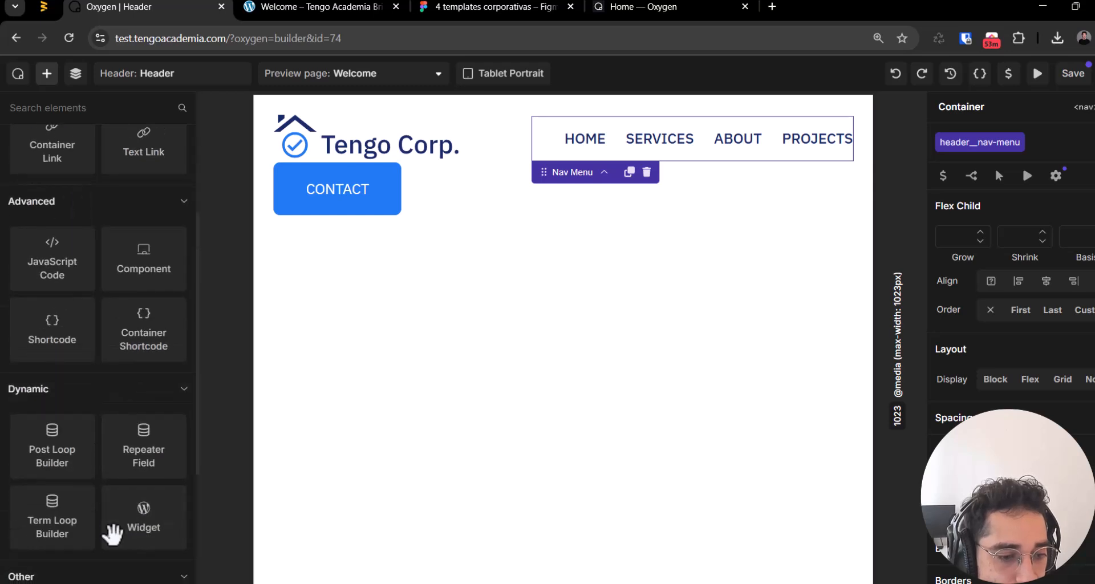
left_click(115, 570)
scroll(111, 542, "down", 4)
scroll(122, 490, "up", 10)
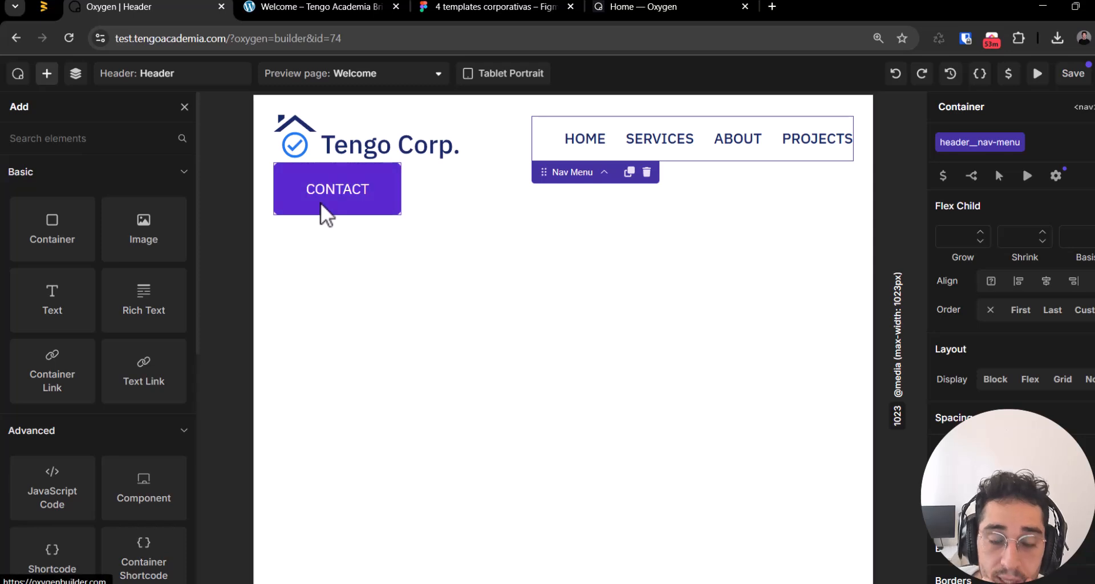
left_click(542, 213)
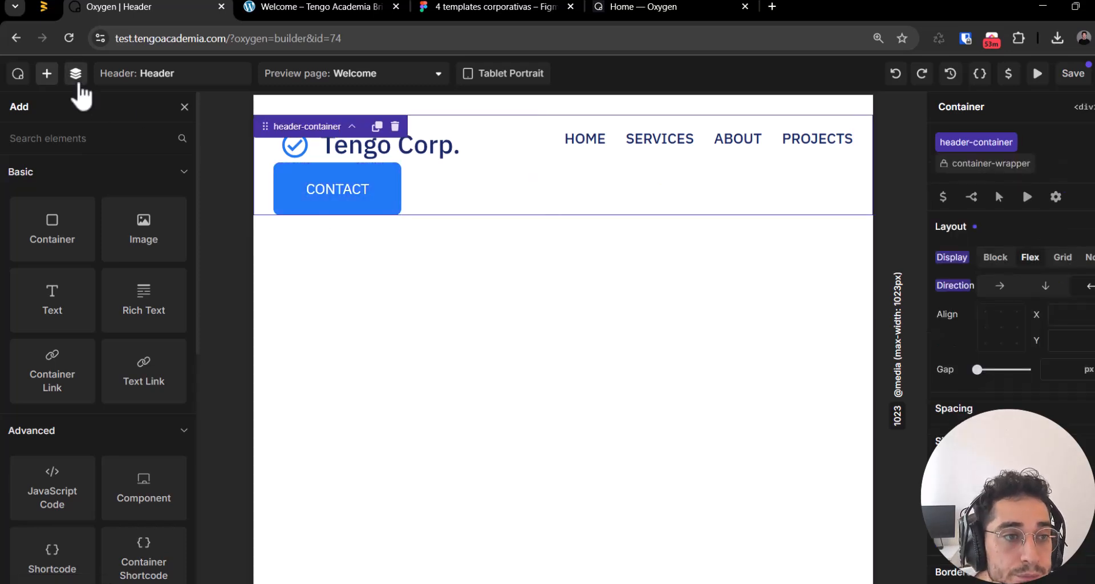
left_click(76, 75)
Step: Try centring the header-container's items on both axes at Tablet Portrait, clear that alignment and save the header
left_click(88, 281)
left_click(81, 162)
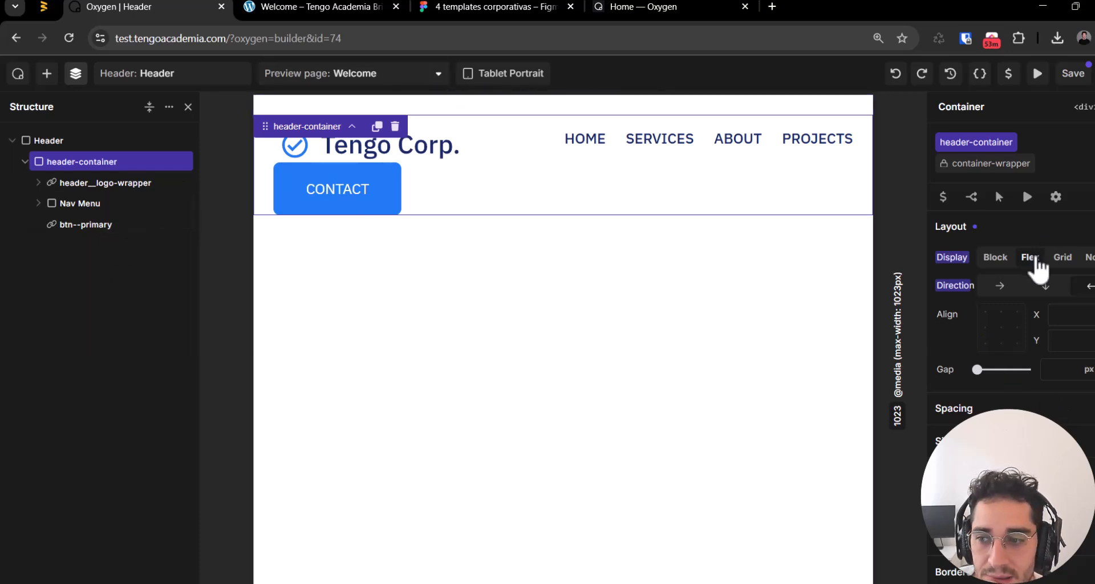
left_click(1005, 330)
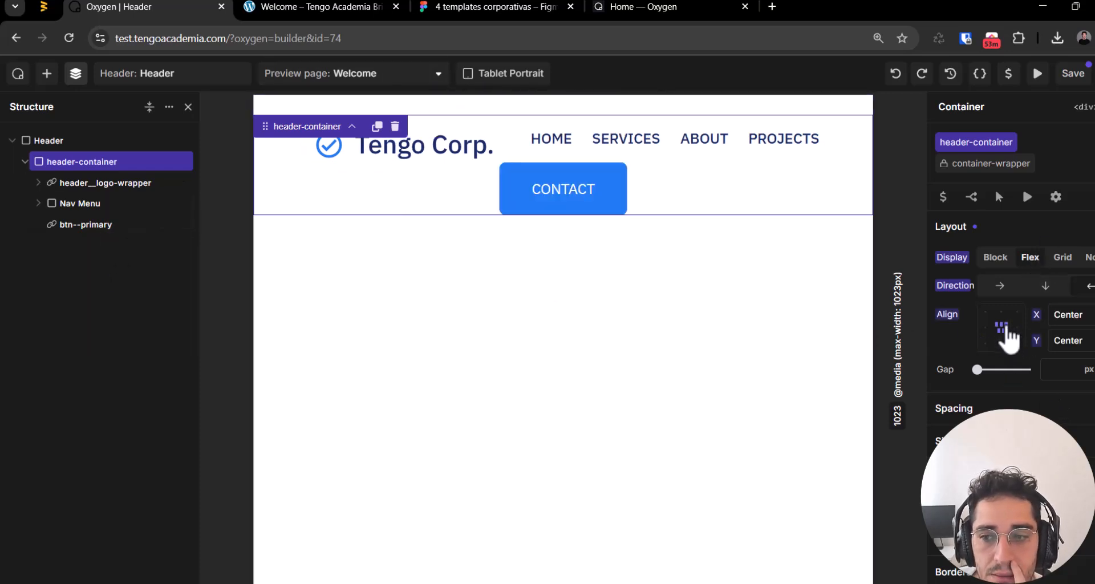
left_click(85, 273)
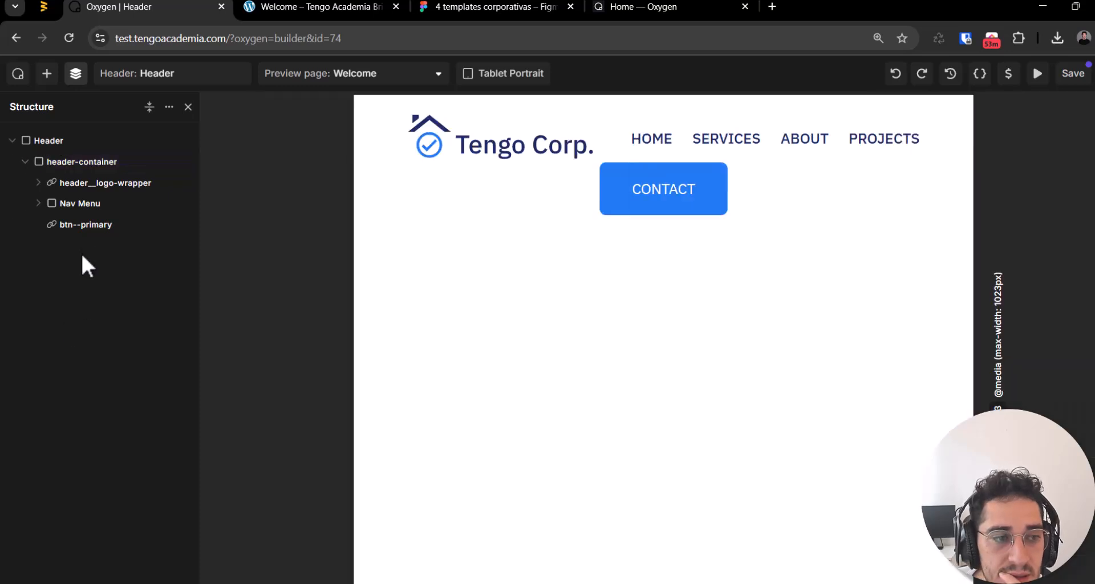
left_click(86, 224)
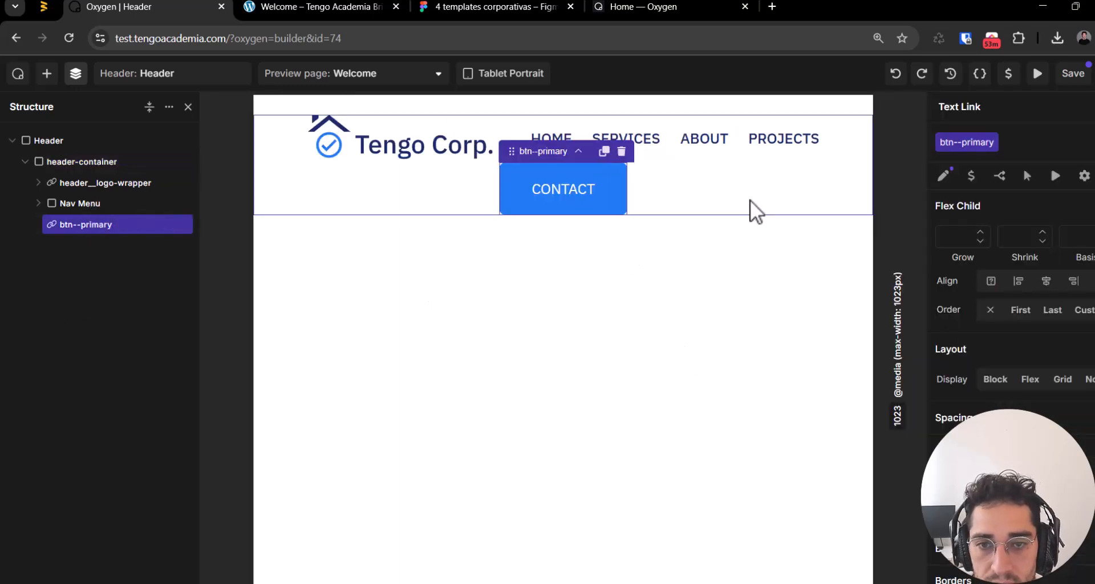
left_click(750, 211)
left_click(1080, 71)
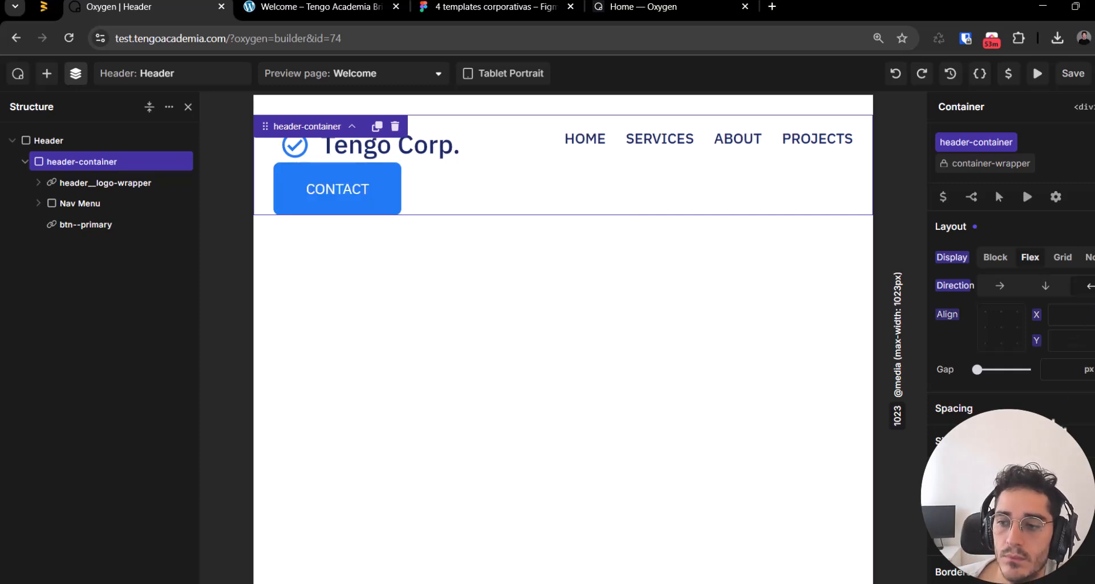
Step: Set the btn--primary link's display to Flex at Tablet Portrait and try its flex child centre, start and first alignment options
left_click(85, 226)
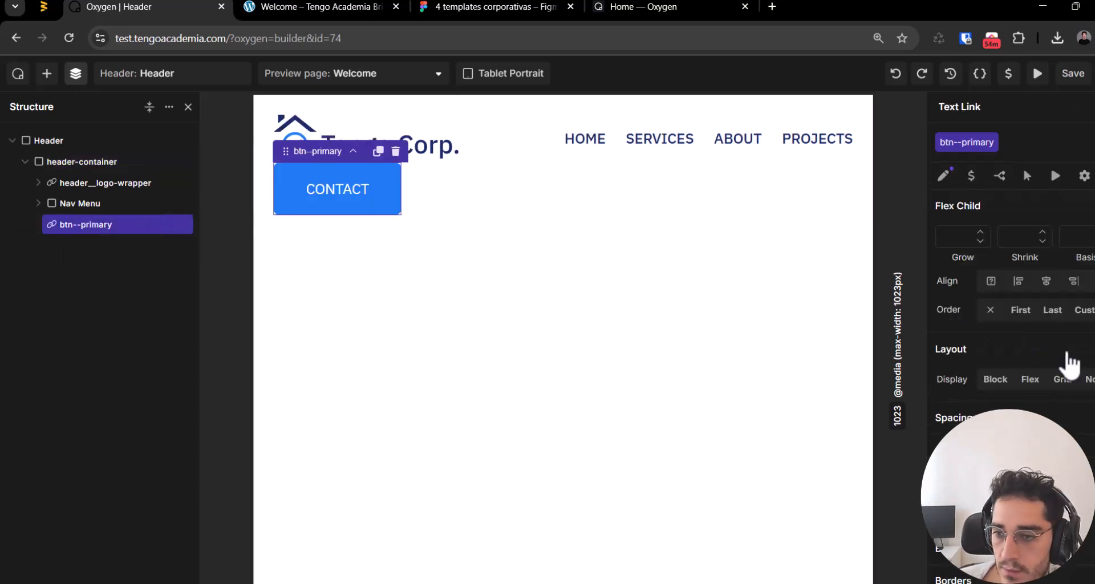
left_click(1046, 283)
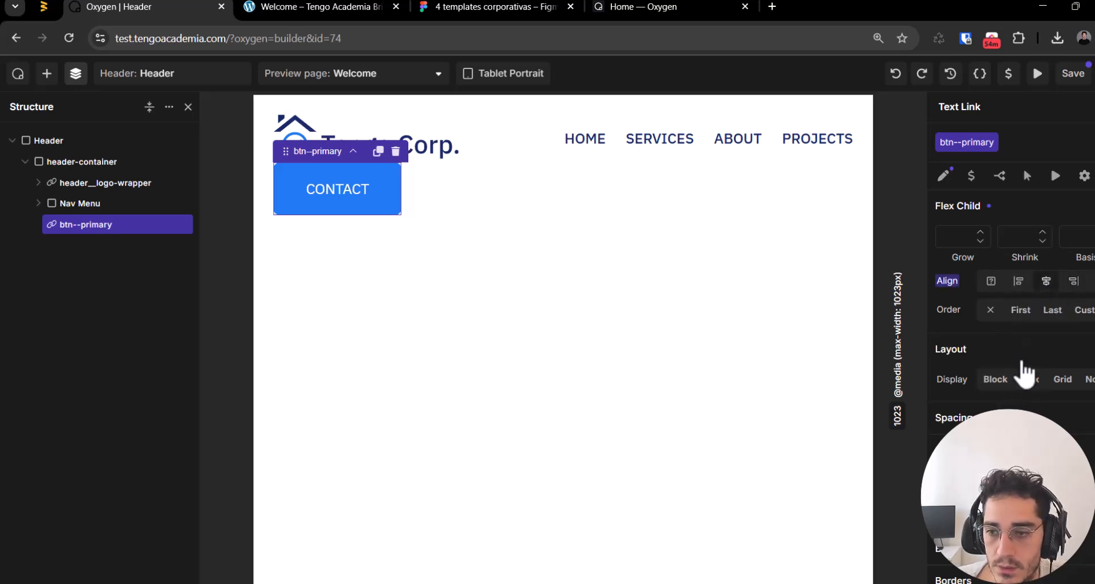
left_click(1030, 380)
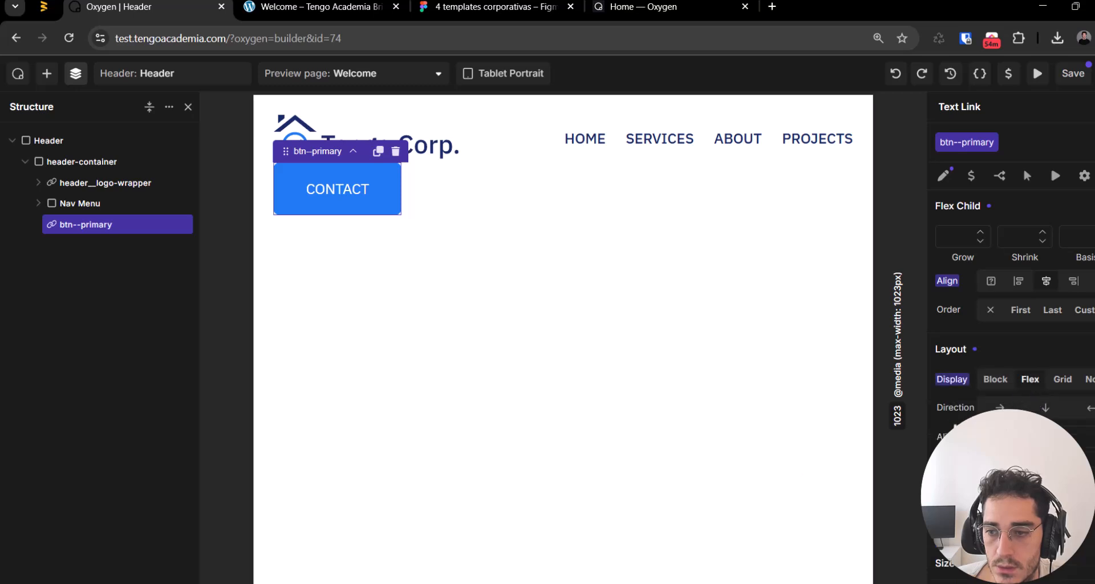
left_click(142, 340)
left_click(103, 219)
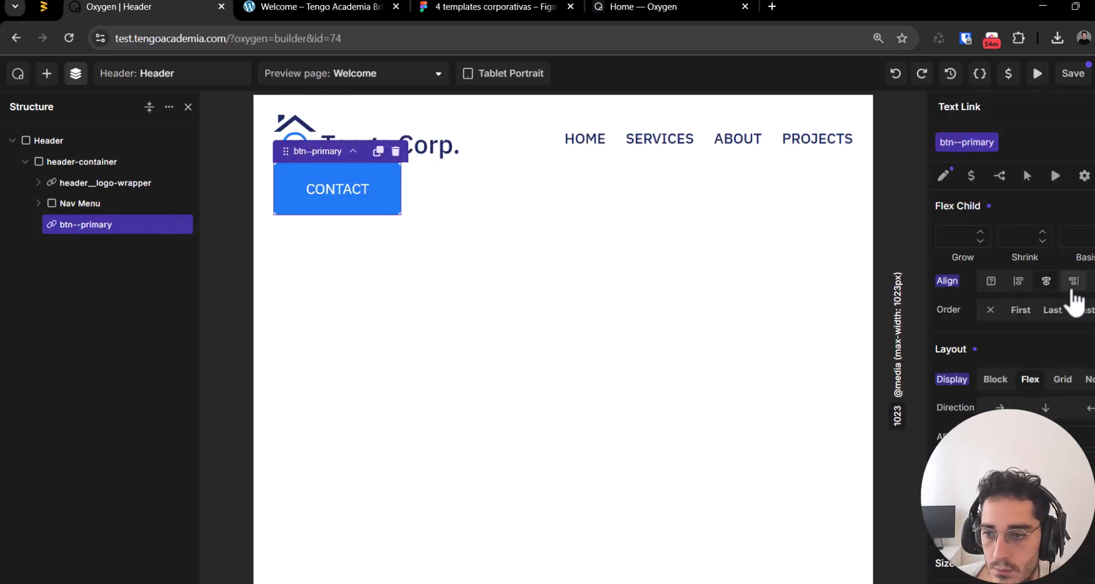
left_click(1018, 281)
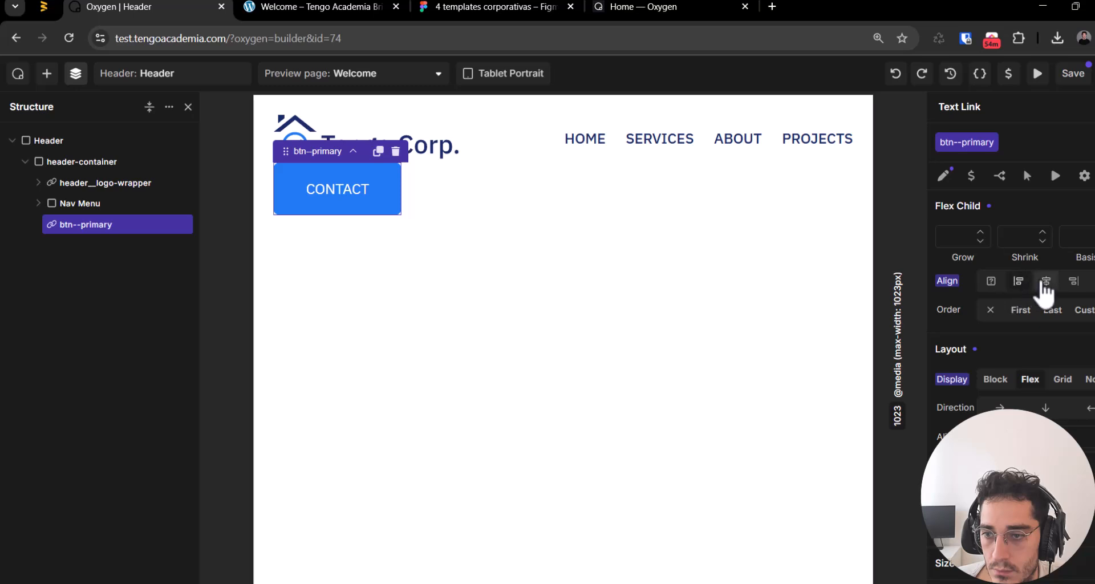
left_click(991, 282)
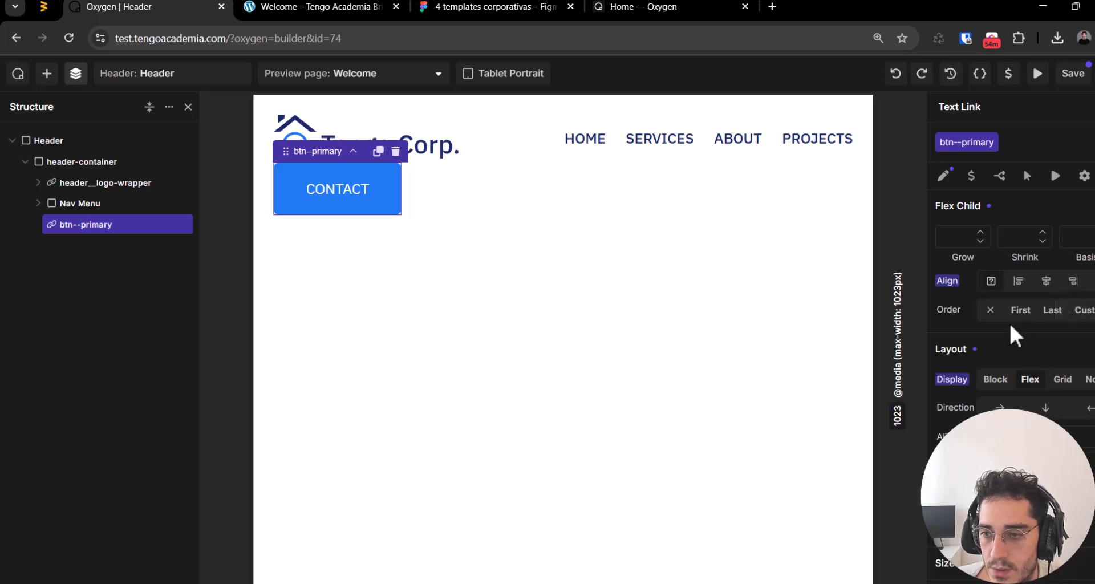
Step: Centre the btn--primary link on its row by setting its left and right margins to auto
scroll(1075, 434, "down", 3)
scroll(1056, 399, "up", 2)
scroll(1083, 398, "down", 2)
left_click(1050, 392)
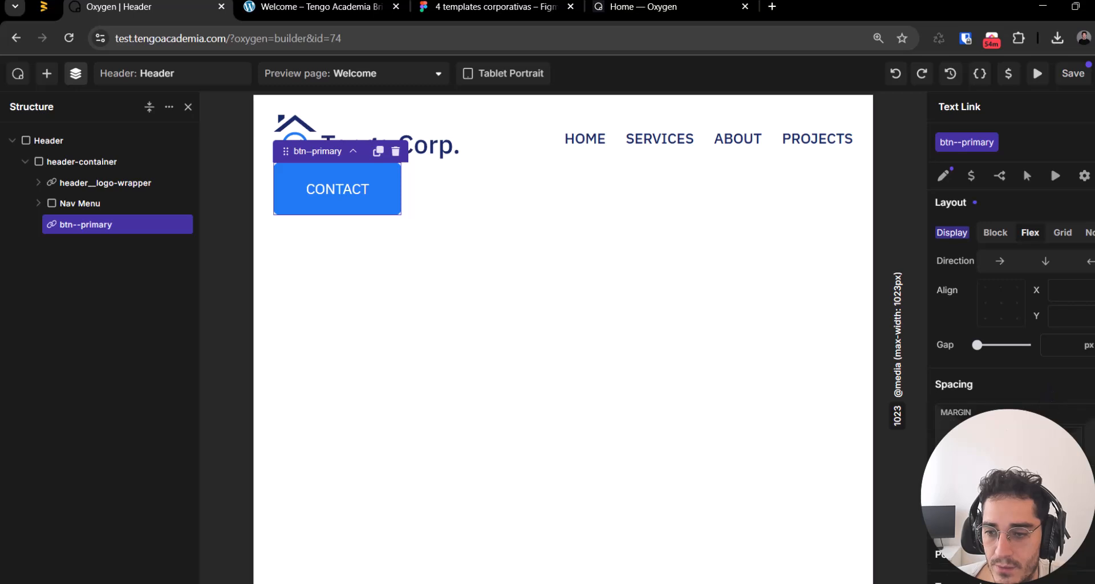
type("auto")
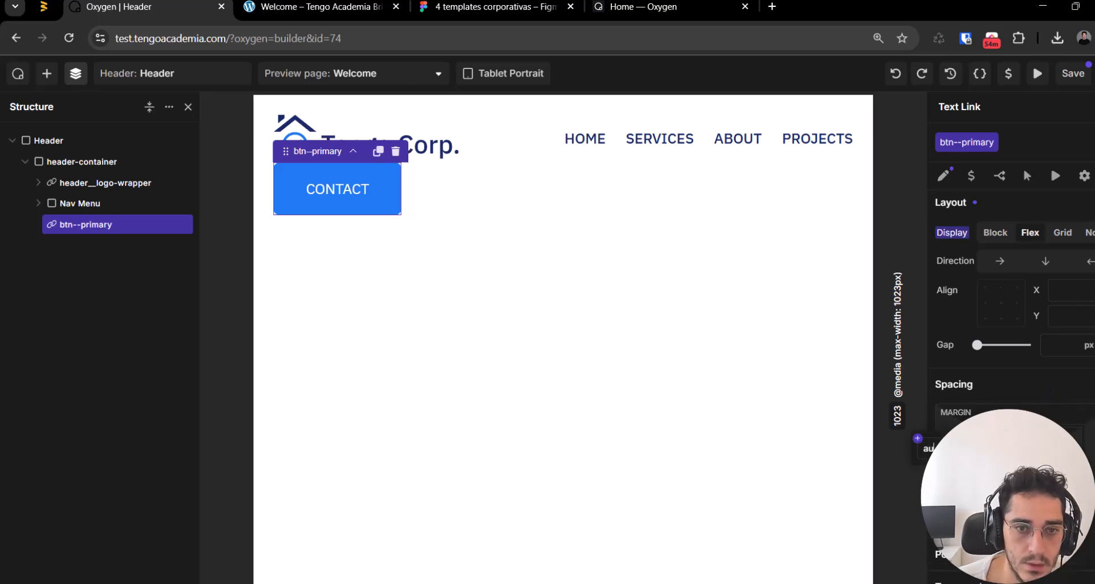
left_click(1090, 429)
left_click(1091, 445)
left_click(1084, 517)
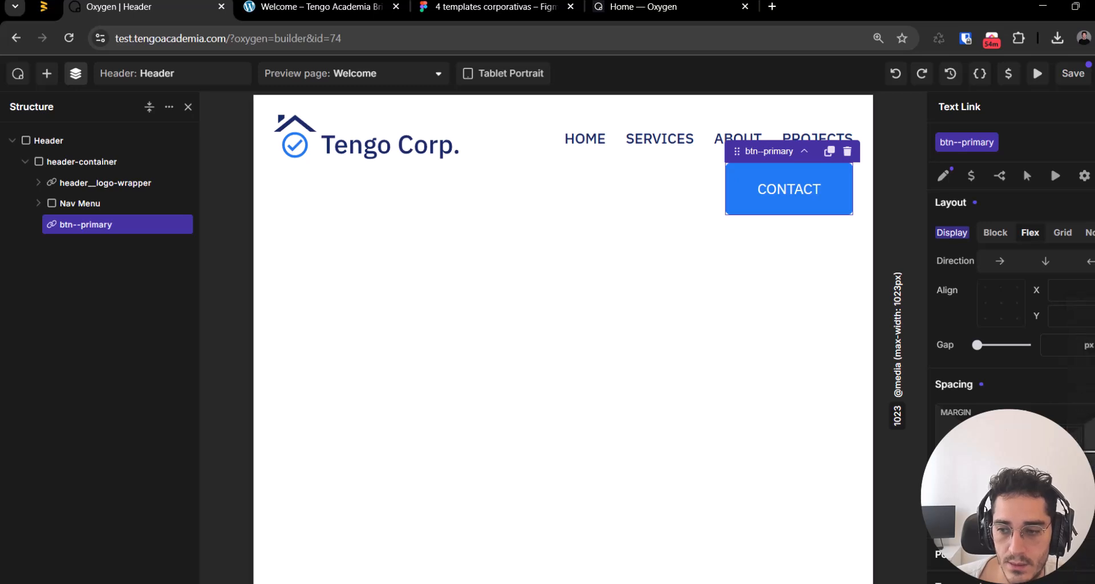
type("auto")
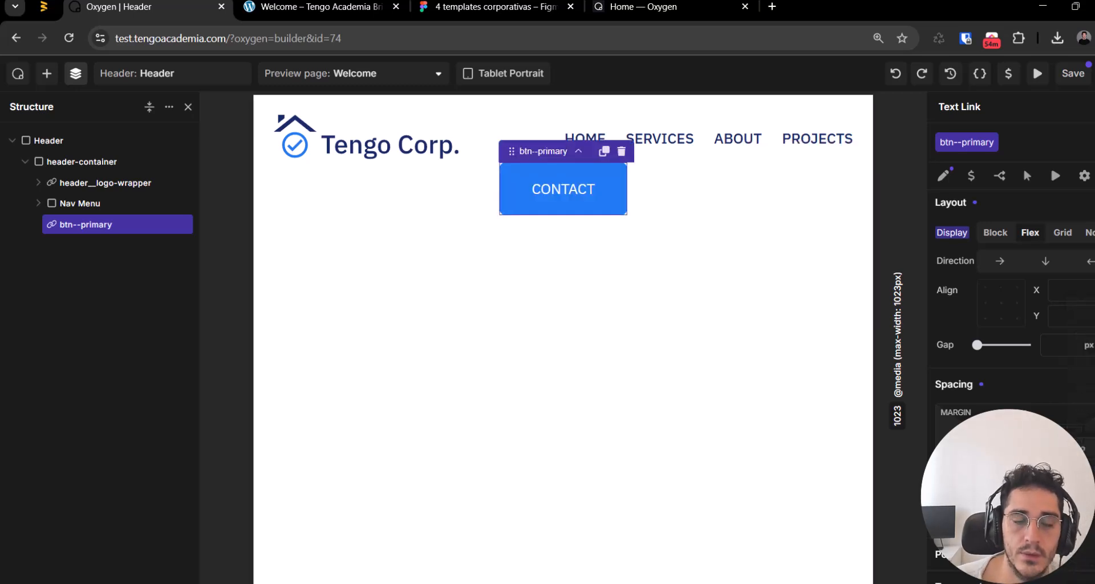
Step: Check the header design in Figma, and return to the CONTACT button in the Oxygen header
key("ctrl+Tab")
key("ctrl+Tab")
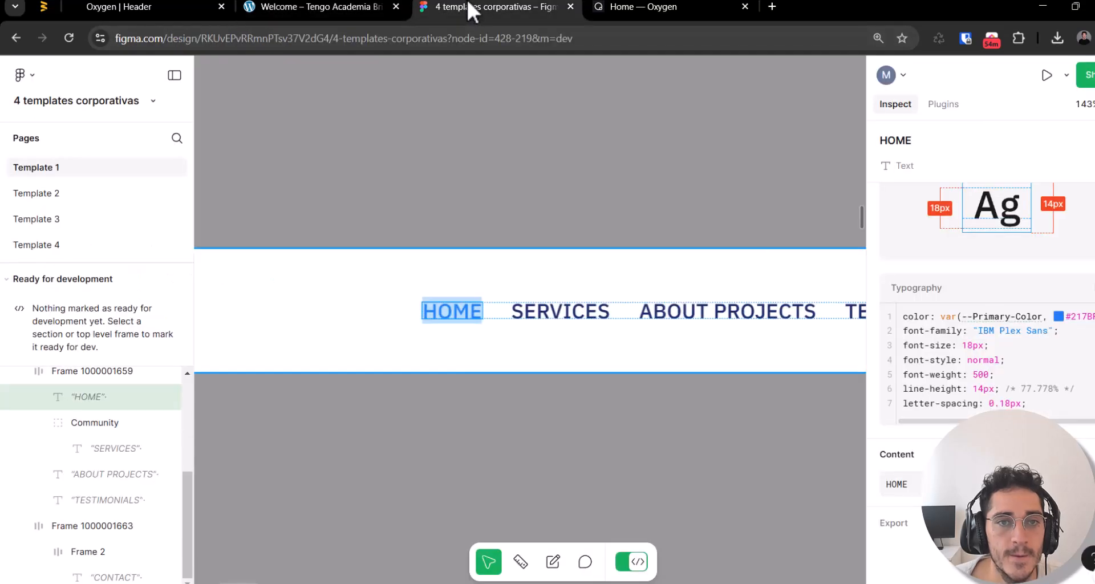
scroll(552, 334, "down", 2)
left_click(94, 7)
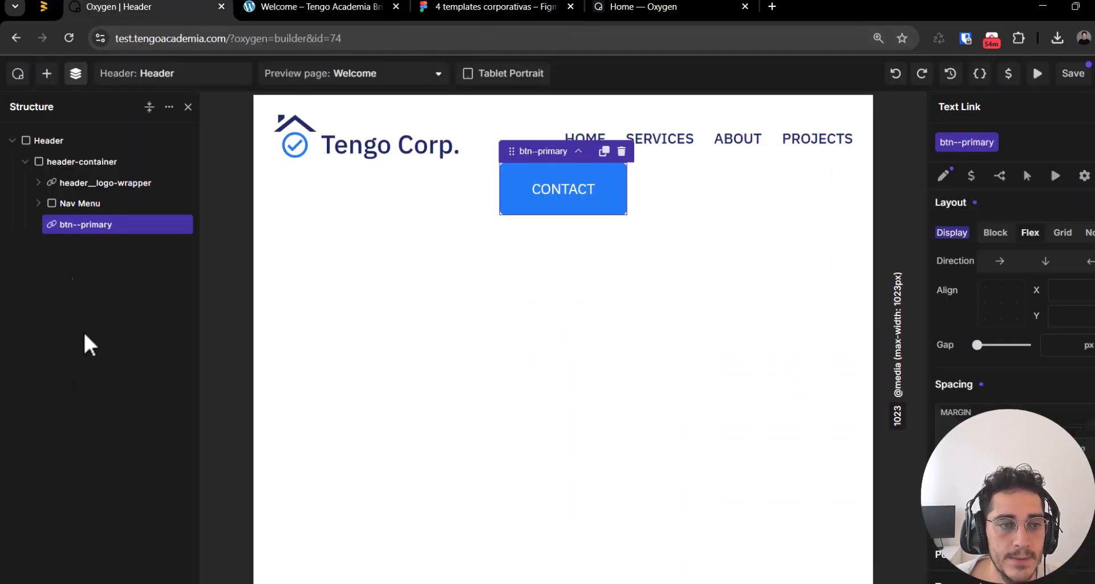
left_click(88, 269)
left_click(101, 223)
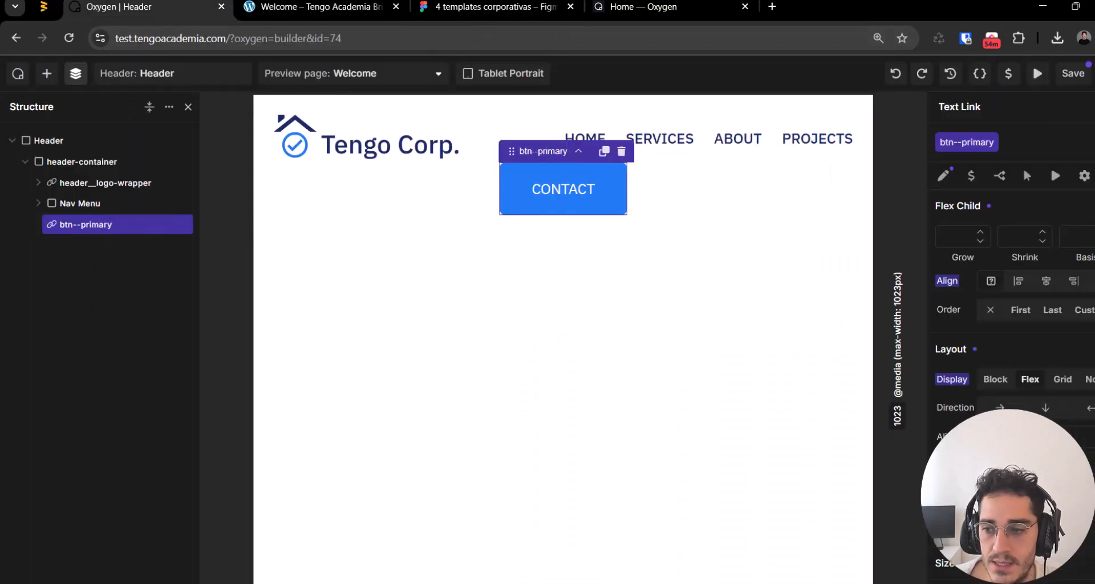
Step: Set the header-container's gap to 20 px at Tablet Portrait and save the header
left_click(82, 162)
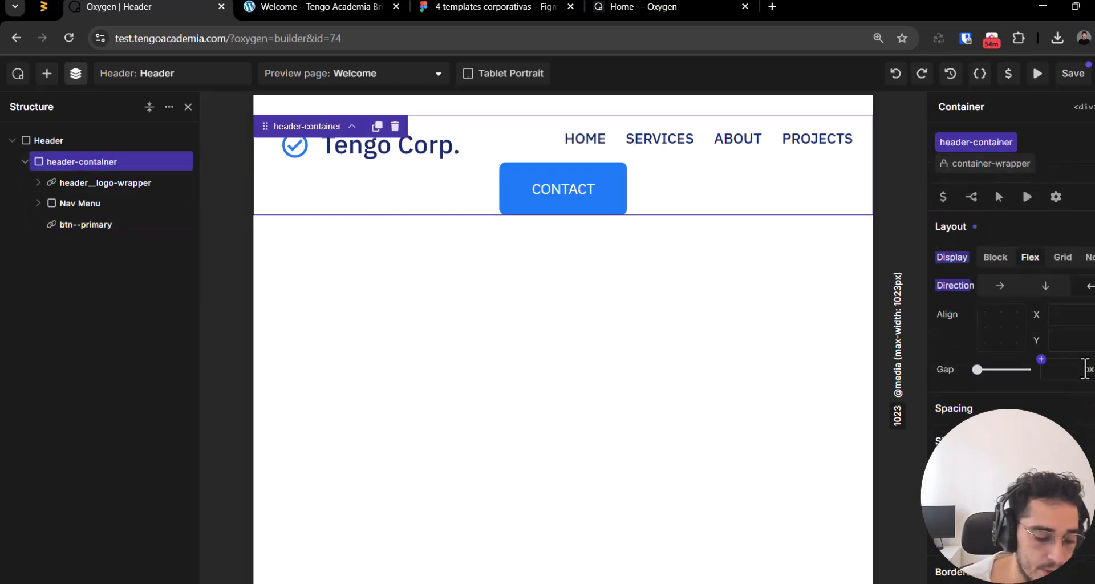
type("20")
key("ctrl+s")
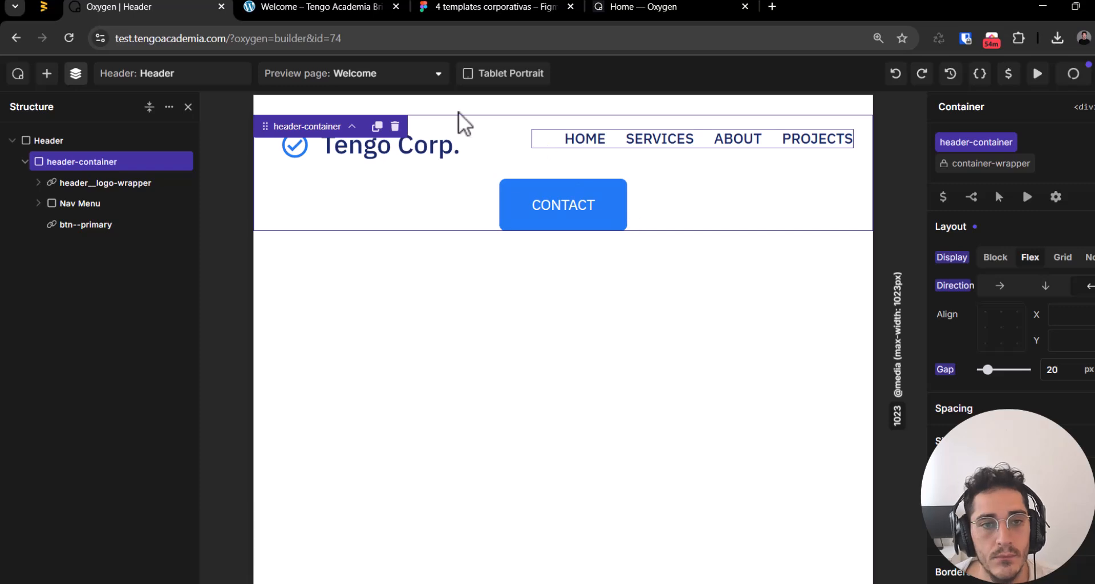
Step: At the Phone Landscape breakpoint, set the header-container to Flex with its items centred on both axes, and save
left_click(514, 79)
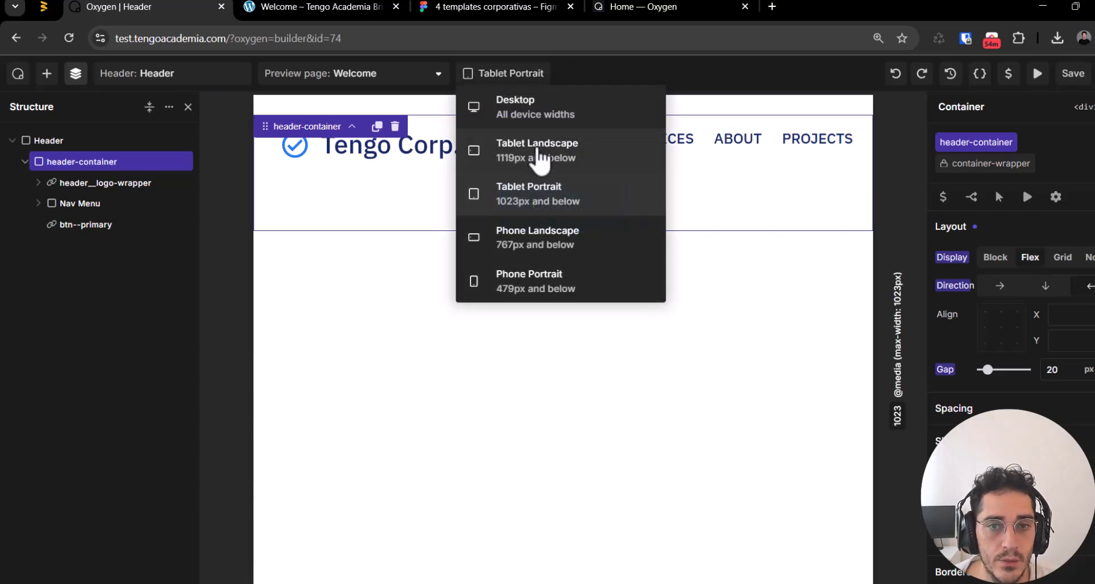
left_click(554, 227)
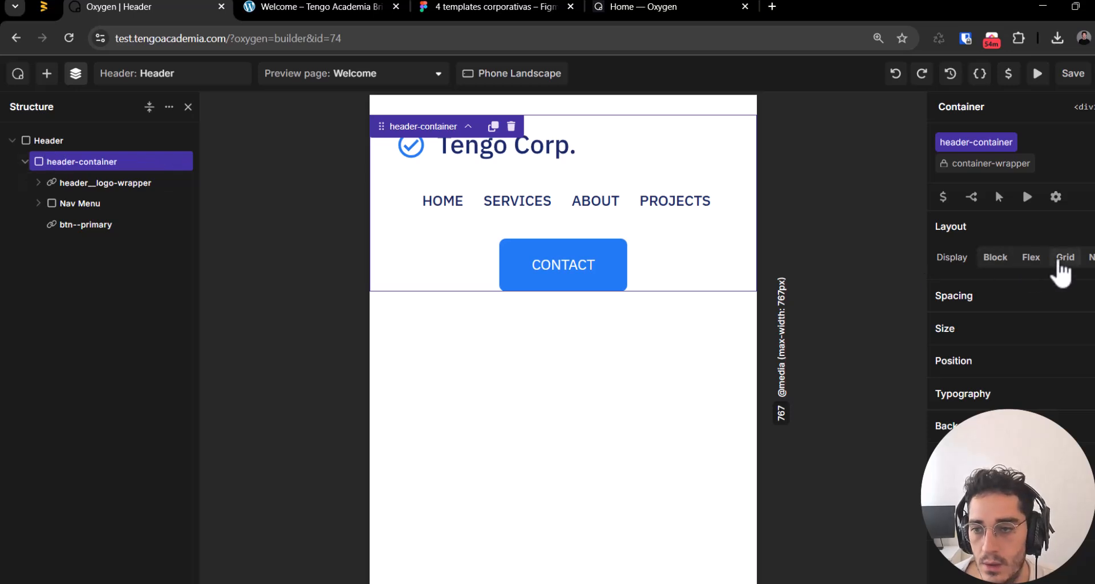
left_click(1030, 257)
left_click(1000, 333)
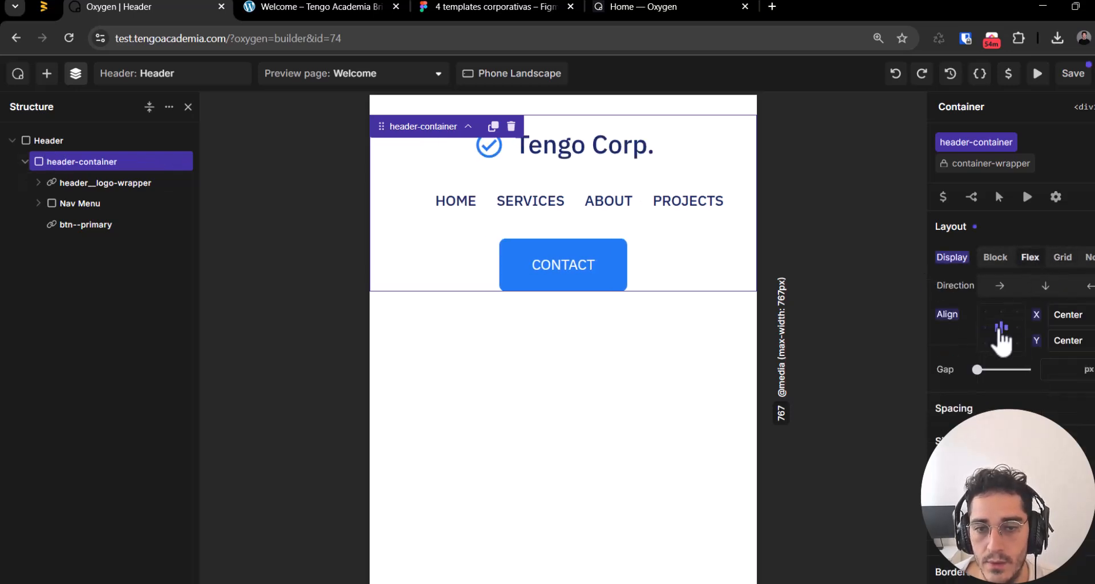
left_click(1073, 74)
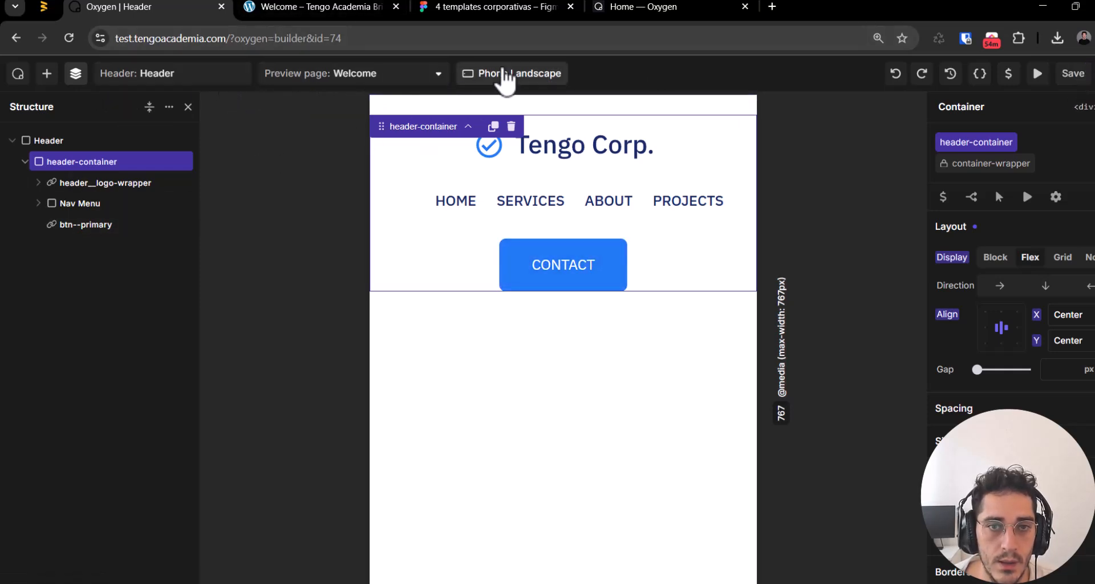
Step: At the Phone Portrait breakpoint, set the header__nav-ul list to Flex with its items centred on both axes, and save
left_click(502, 74)
left_click(578, 285)
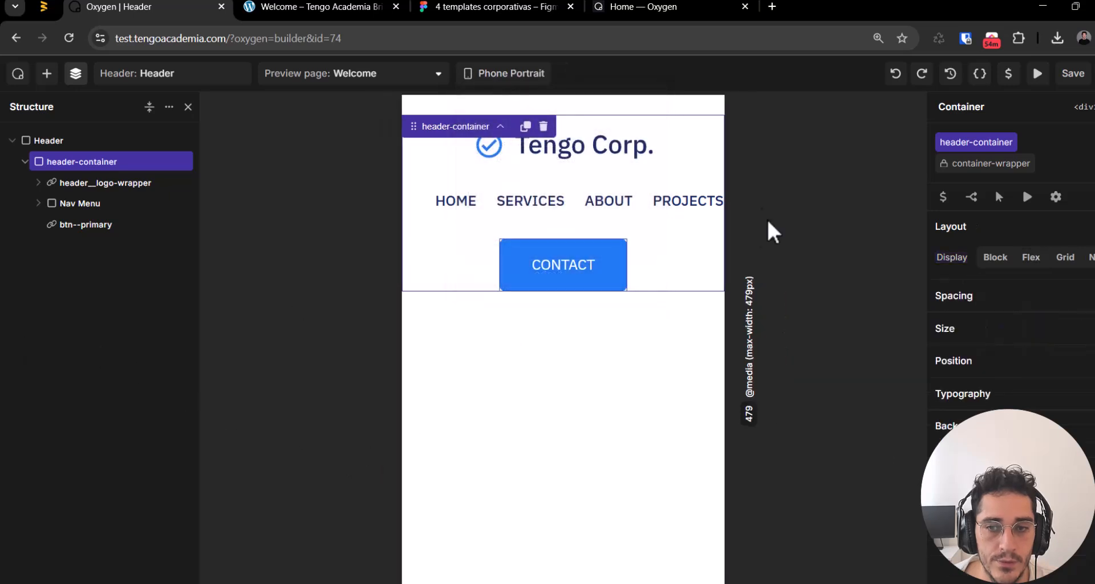
left_click(591, 205)
left_click(415, 204)
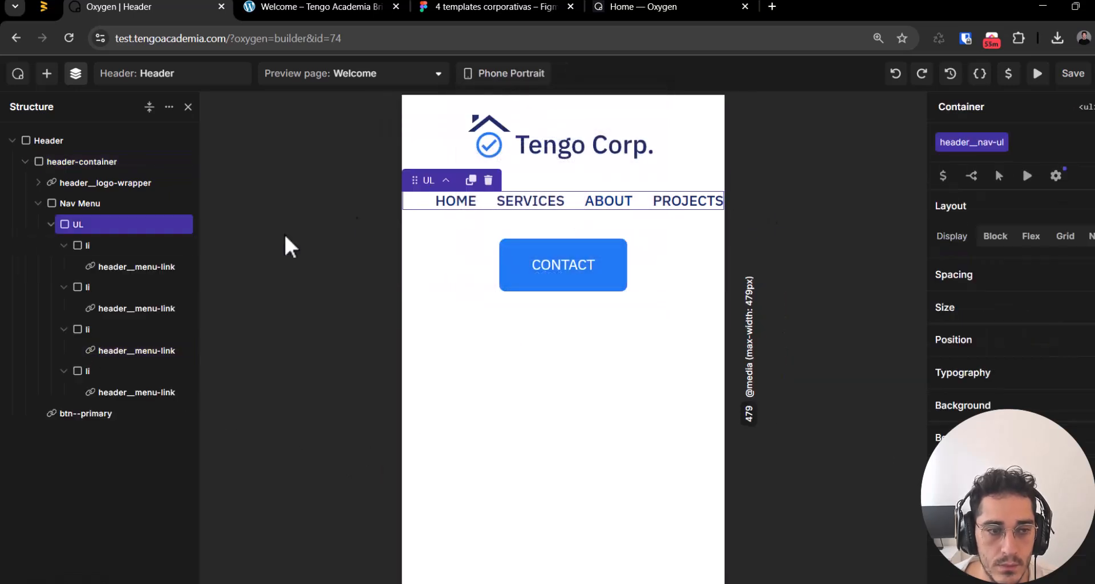
left_click(1037, 237)
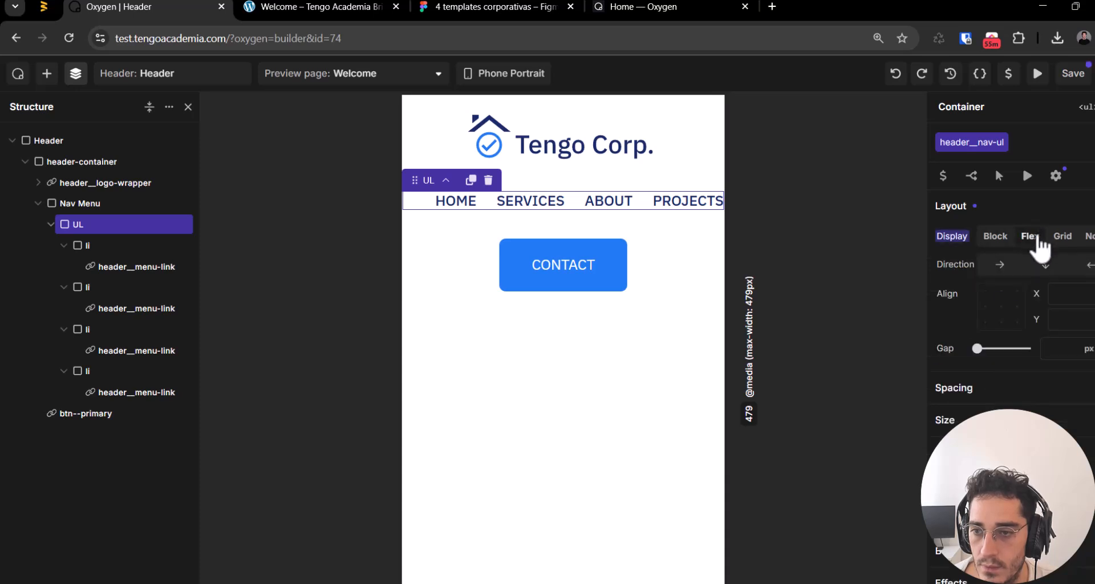
left_click(1000, 308)
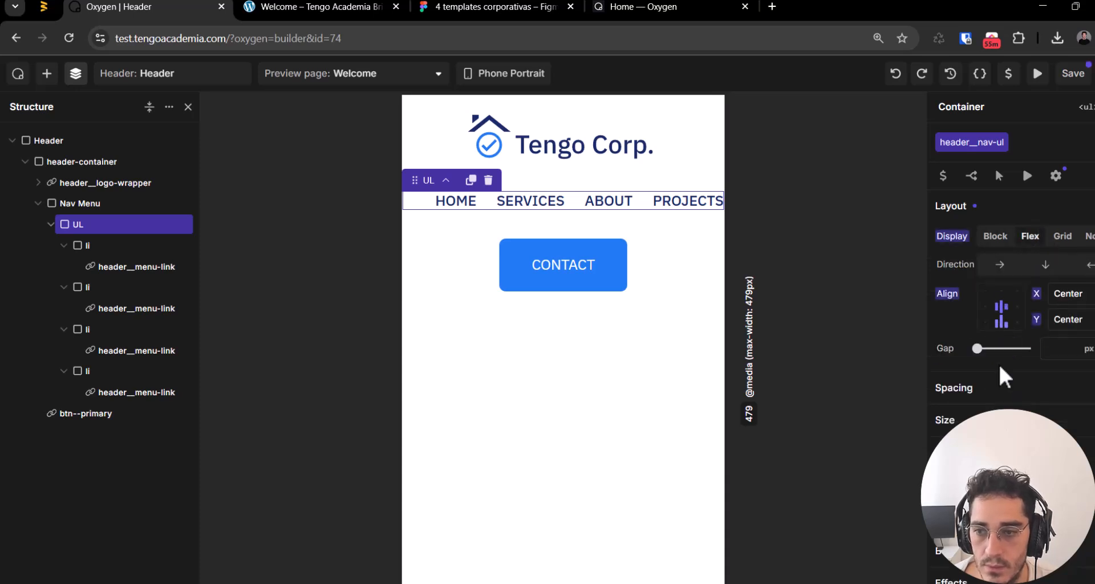
left_click(1073, 75)
Step: Inspect the header__nav-ul list on the live Welcome page and copy its padding-inline-start declaration from the browser's default ul styles
key("ctrl+Tab")
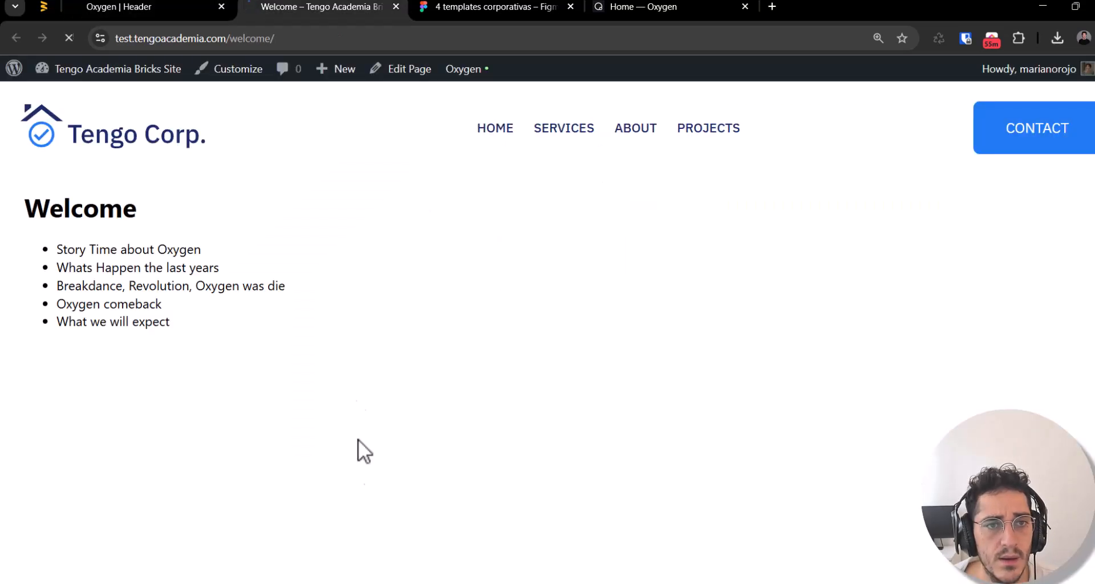
right_click(371, 480)
left_click(402, 454)
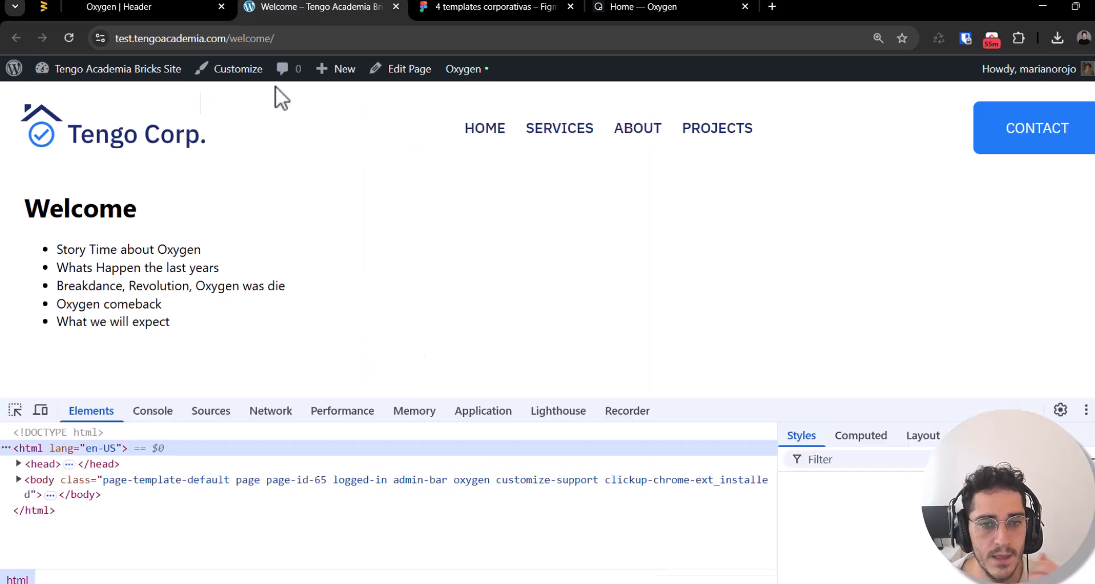
left_click(15, 409)
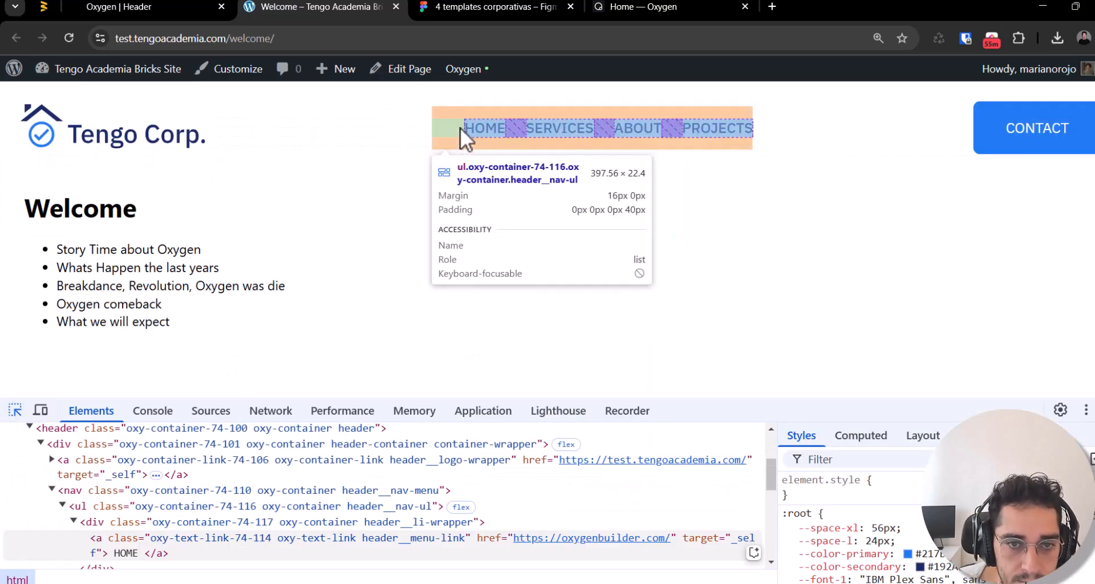
left_click(447, 132)
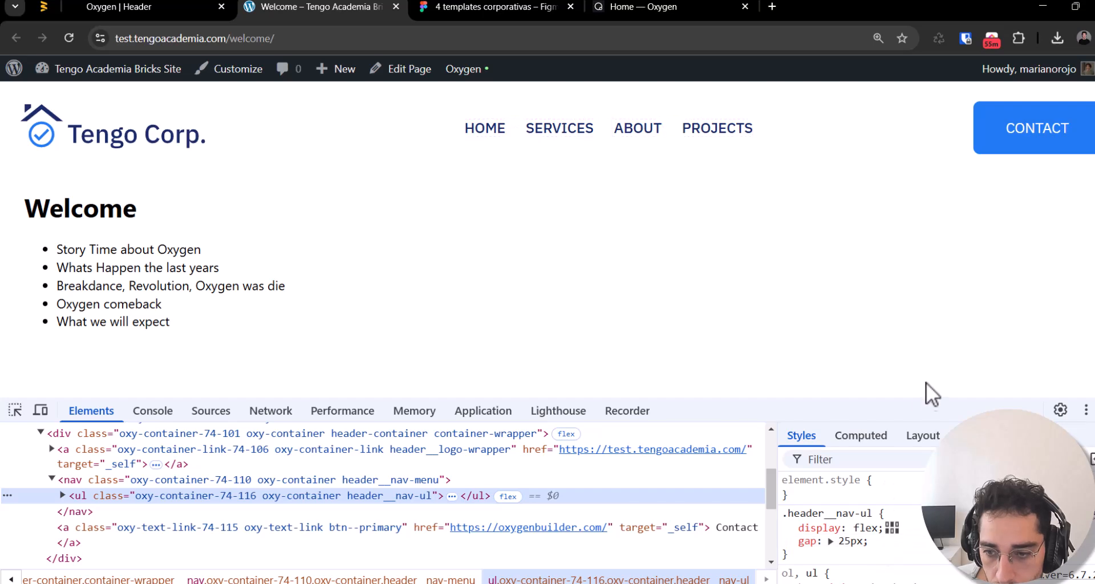
left_click_drag(919, 407, 917, 236)
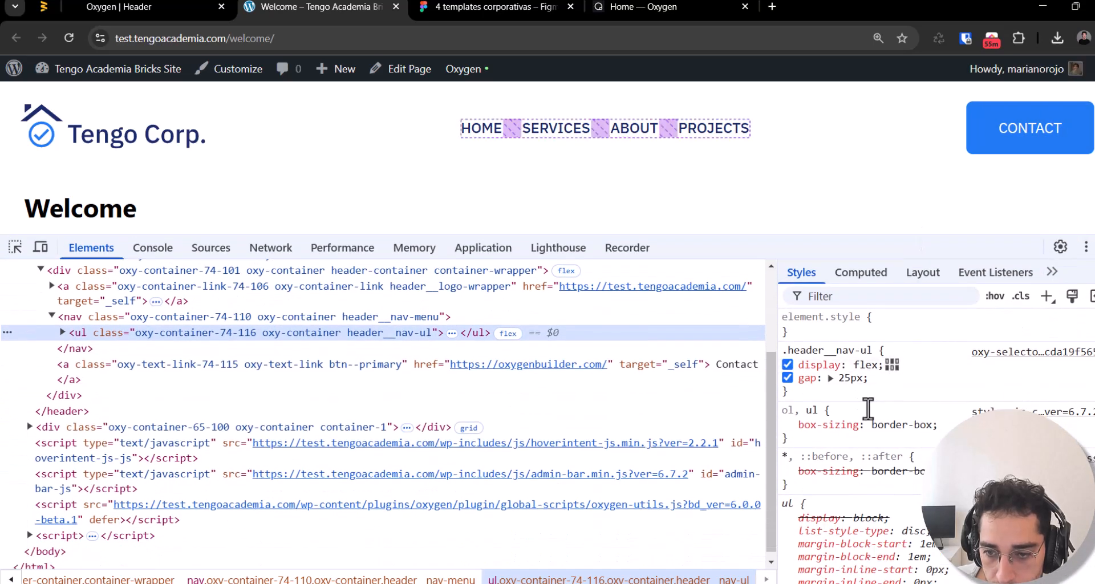
scroll(862, 425, "down", 5)
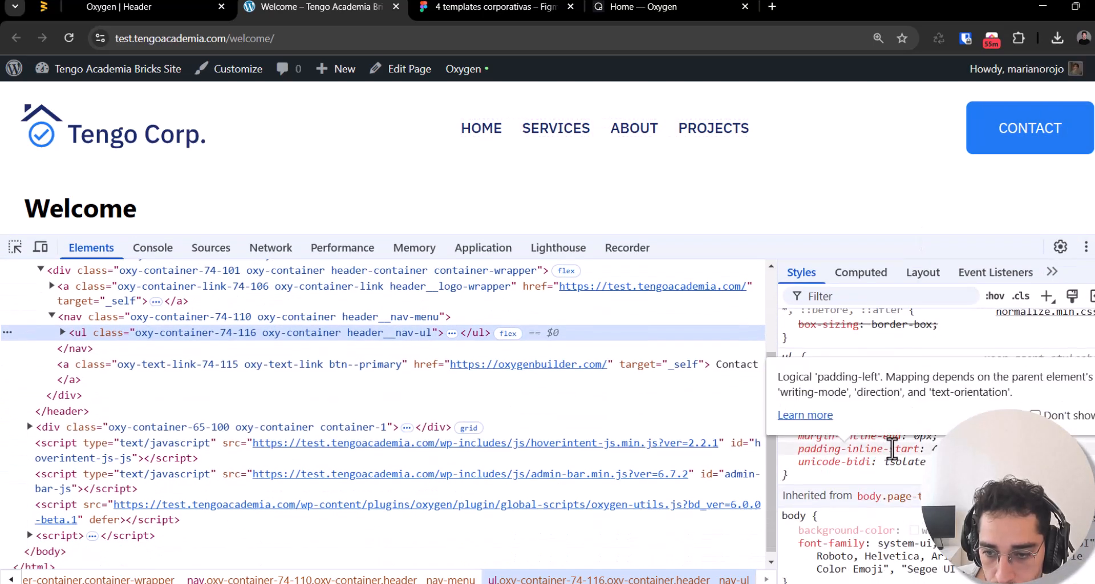
left_click(888, 375)
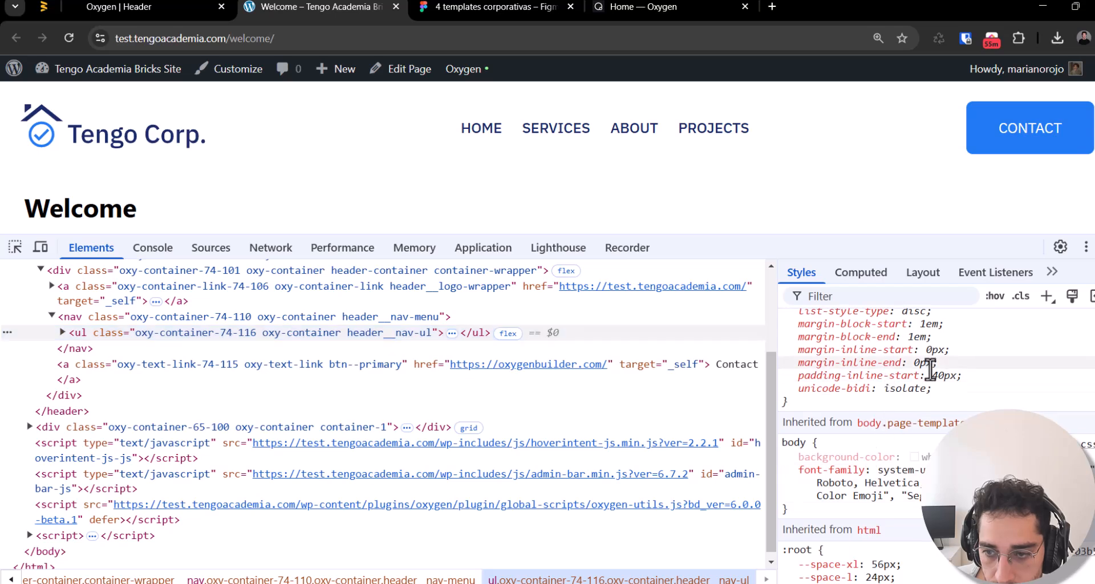
left_click_drag(962, 376, 797, 376)
Step: At the Desktop breakpoint, add custom CSS to the Header in Oxygen that removes the lists' padding-inline-start, and save
left_click(117, 7)
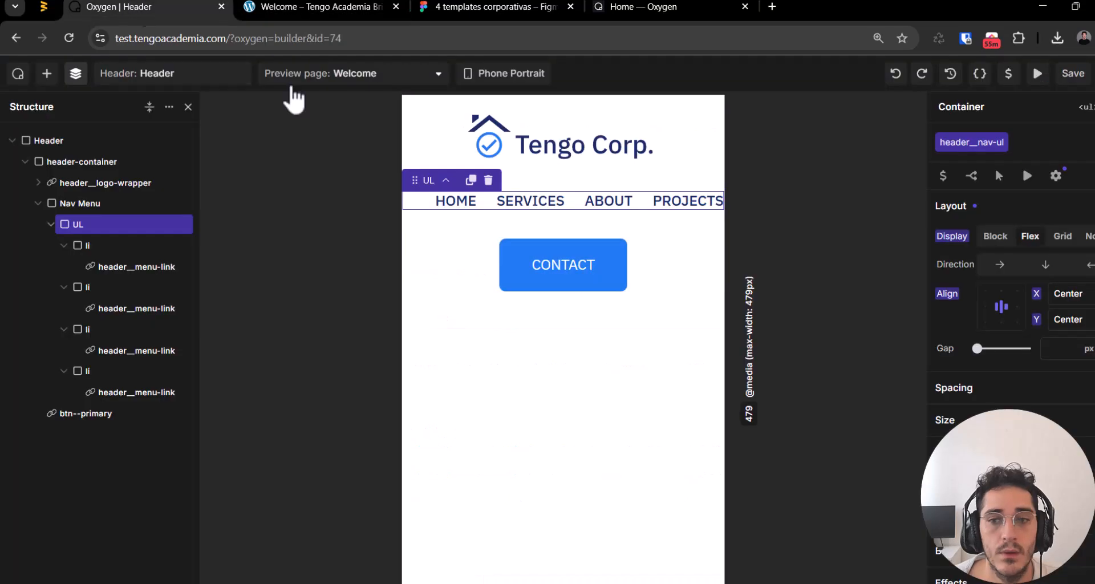
left_click(49, 140)
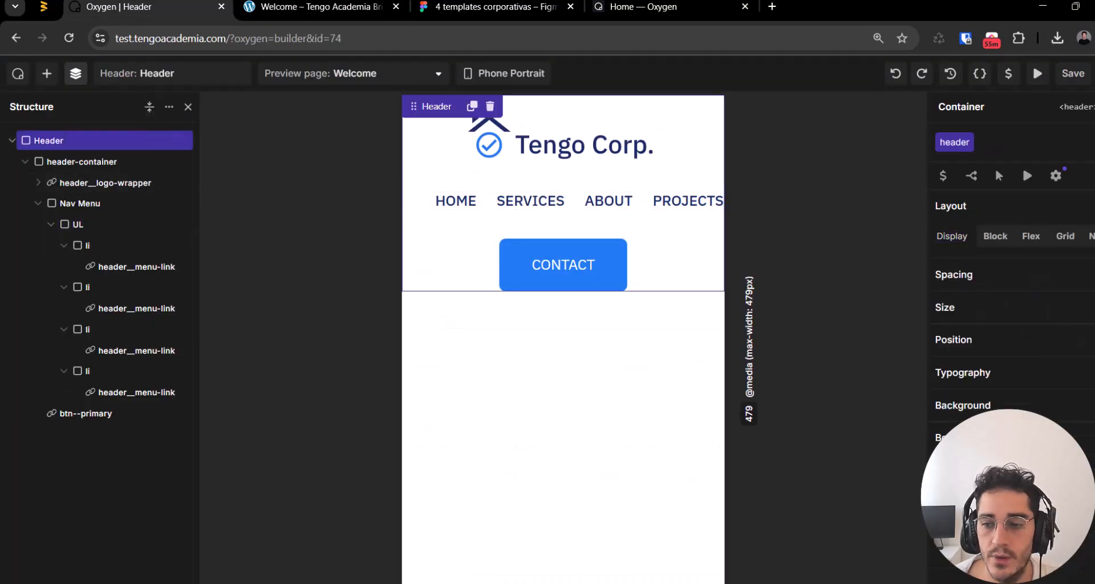
scroll(1004, 343, "down", 2)
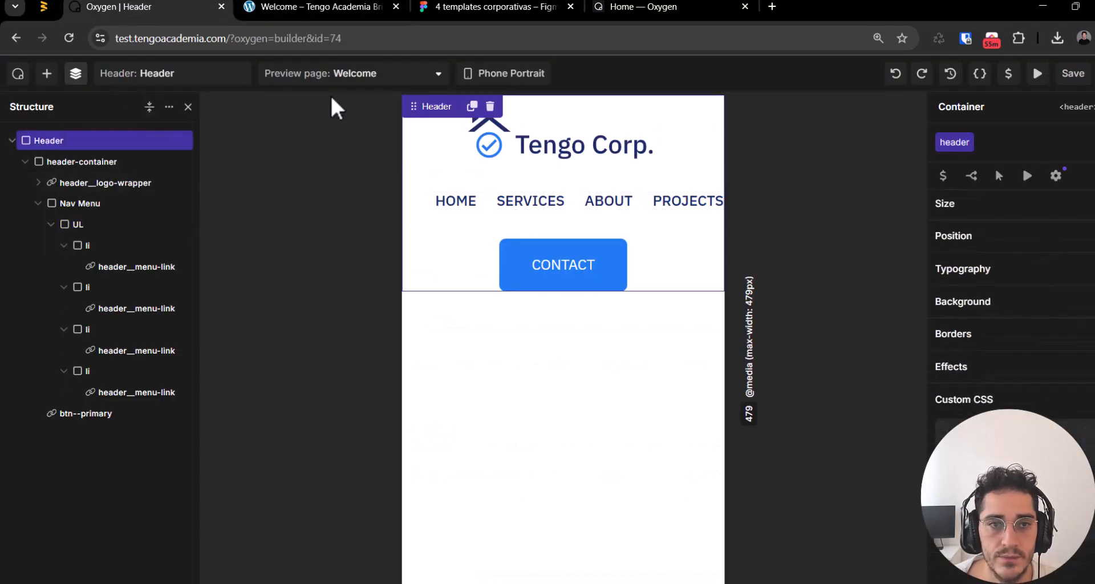
left_click(487, 77)
left_click(485, 111)
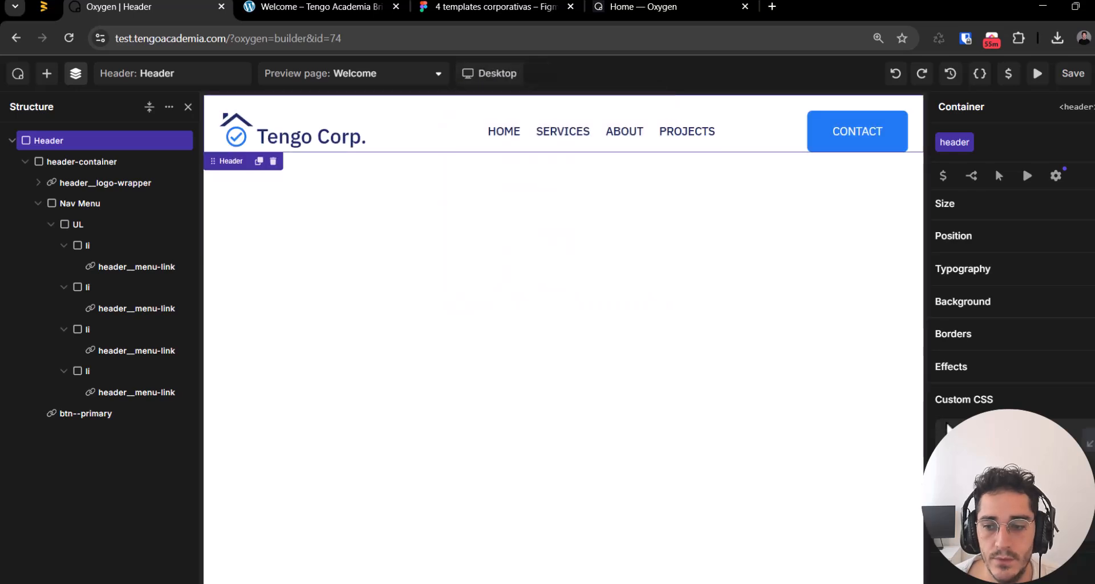
key("ctrl+v")
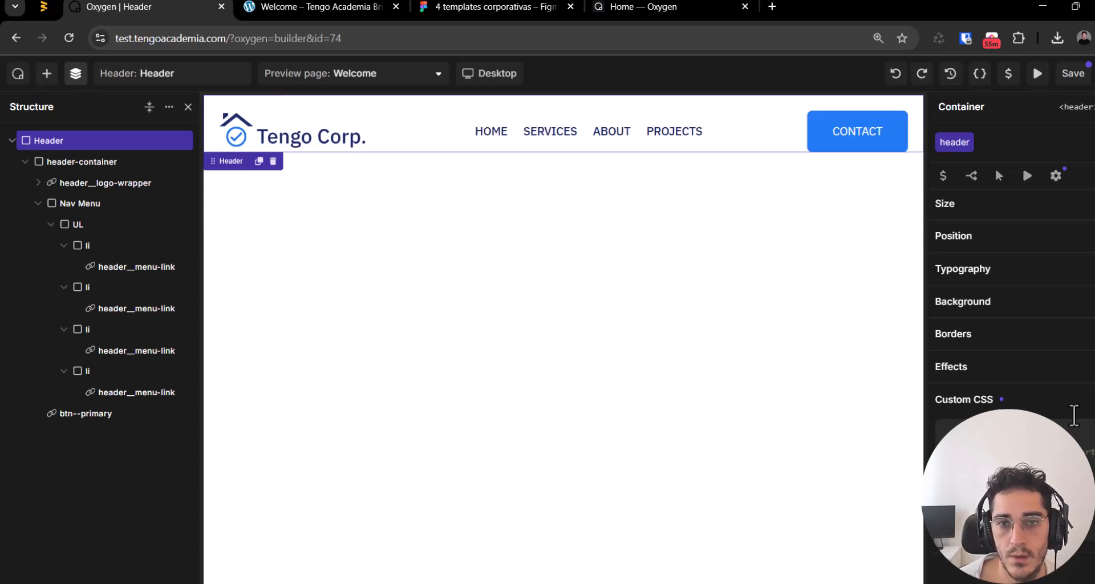
key("ctrl+s")
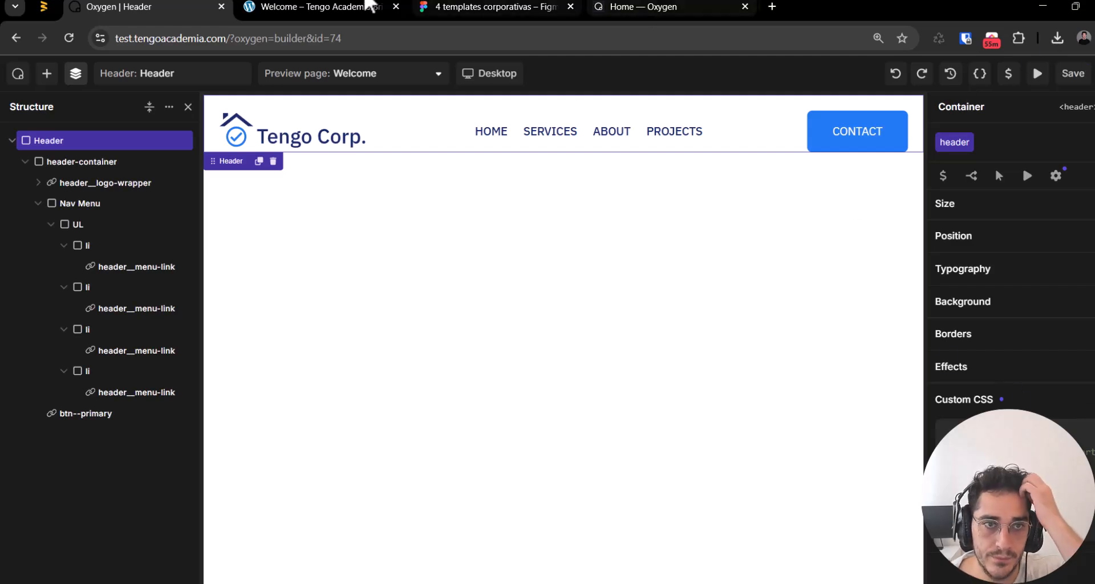
Step: Reload the live Welcome page and check the header menu's spacing with the element inspector
left_click(319, 7)
key("ctrl+r")
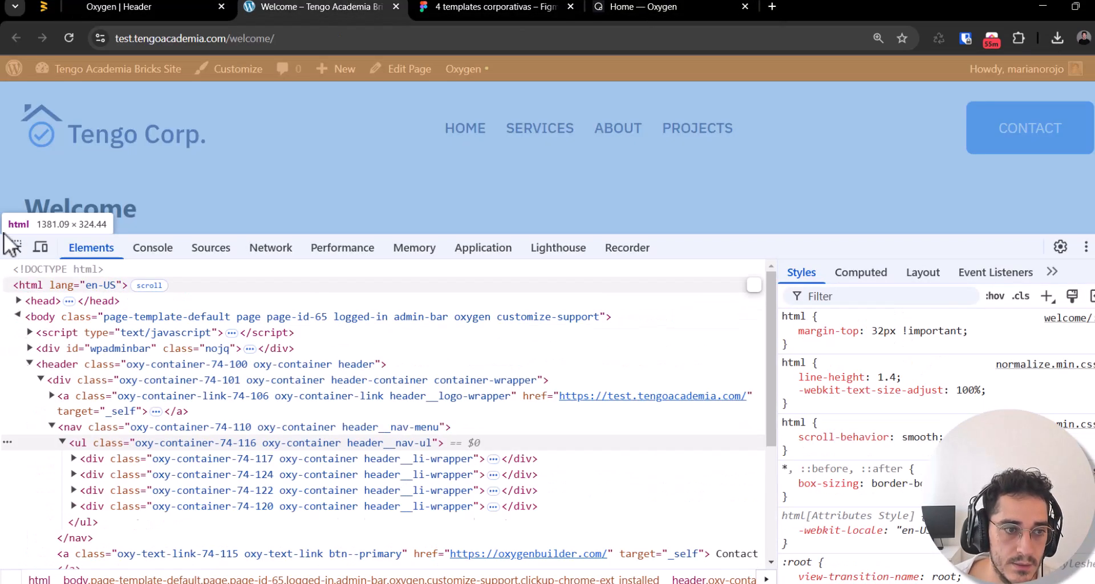
left_click(15, 246)
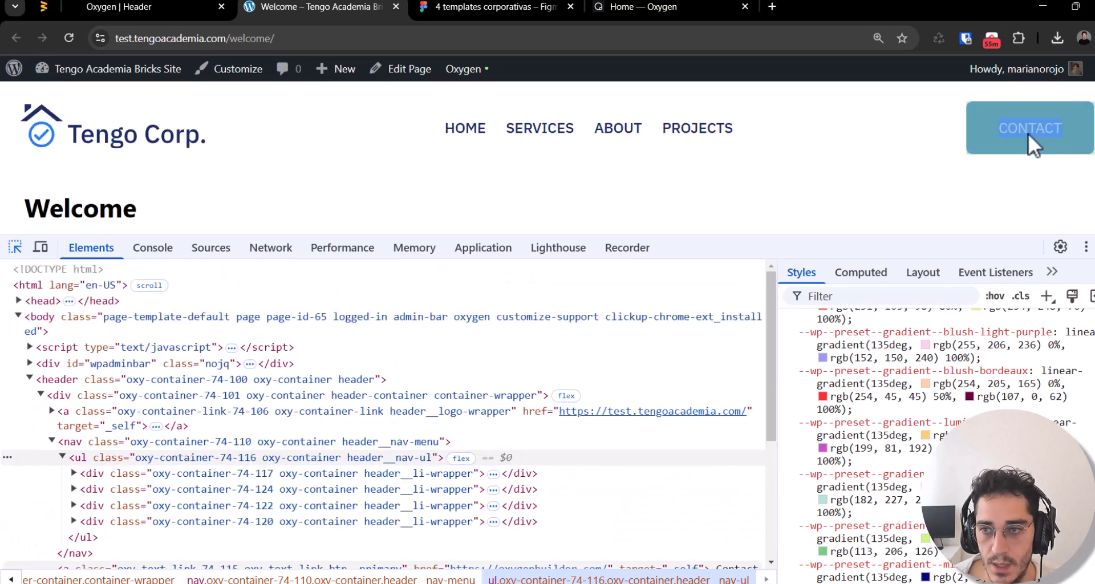
left_click(998, 139)
key("F12")
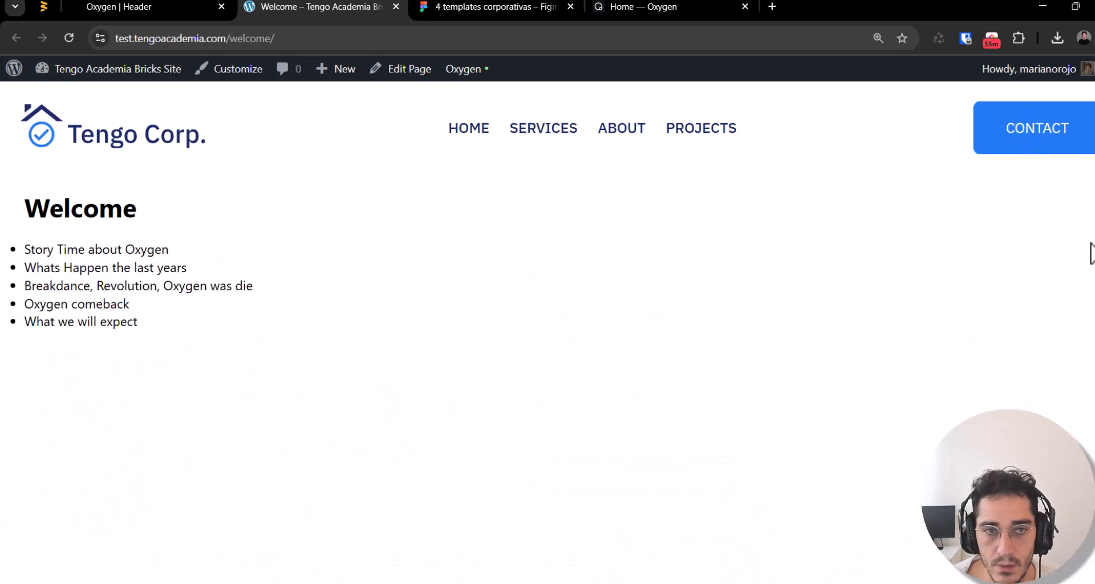
Step: Return to the Oxygen header at the Phone Portrait breakpoint and review the btn--primary CONTACT button's spacing and size settings
key("ctrl+shift+Tab")
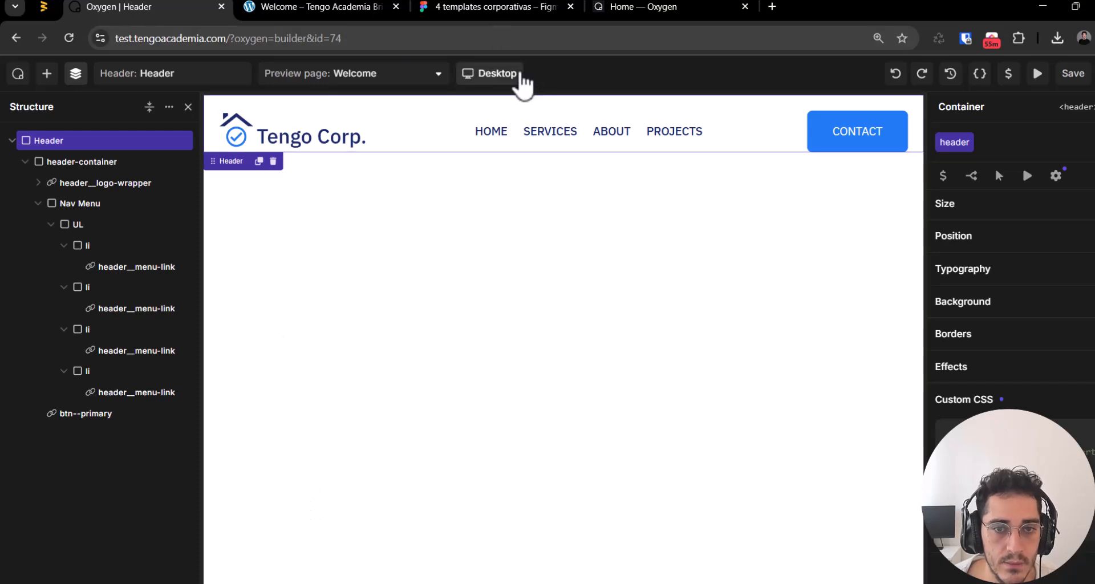
left_click(513, 75)
left_click(539, 283)
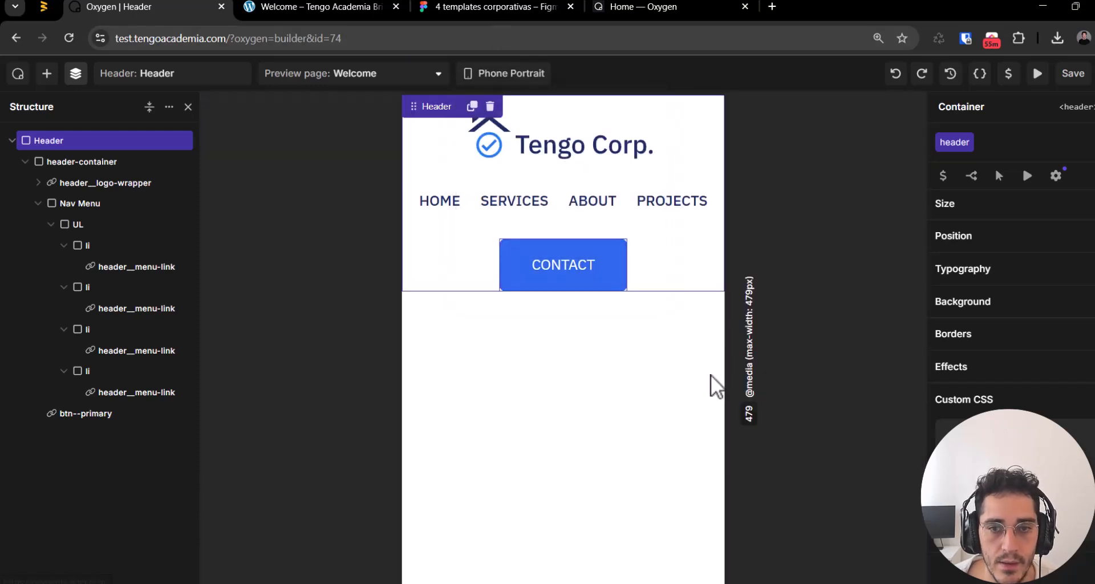
left_click(579, 279)
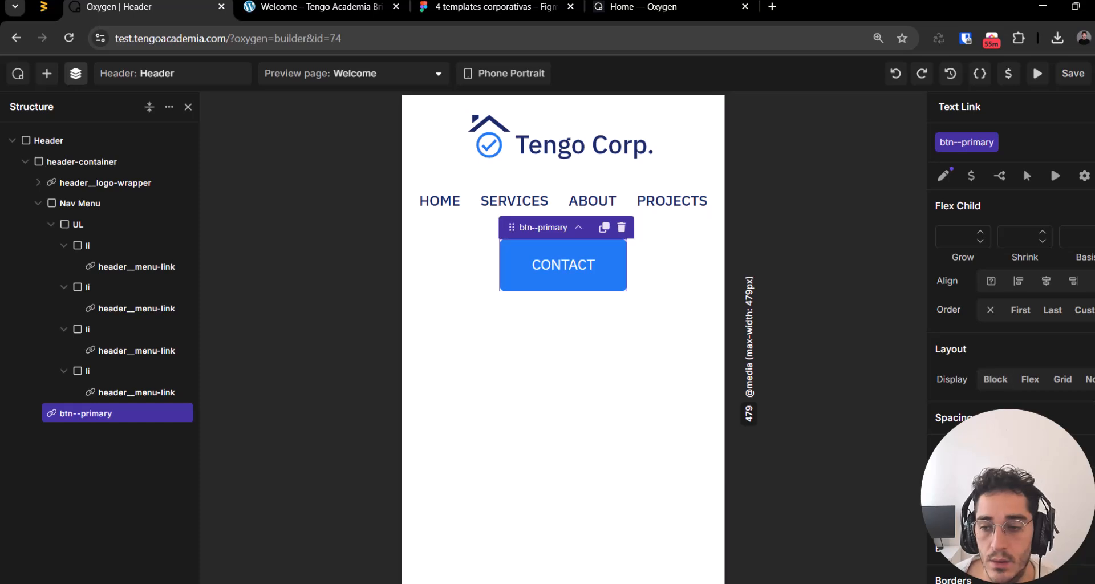
scroll(1037, 445, "down", 2)
scroll(1038, 445, "up", 2)
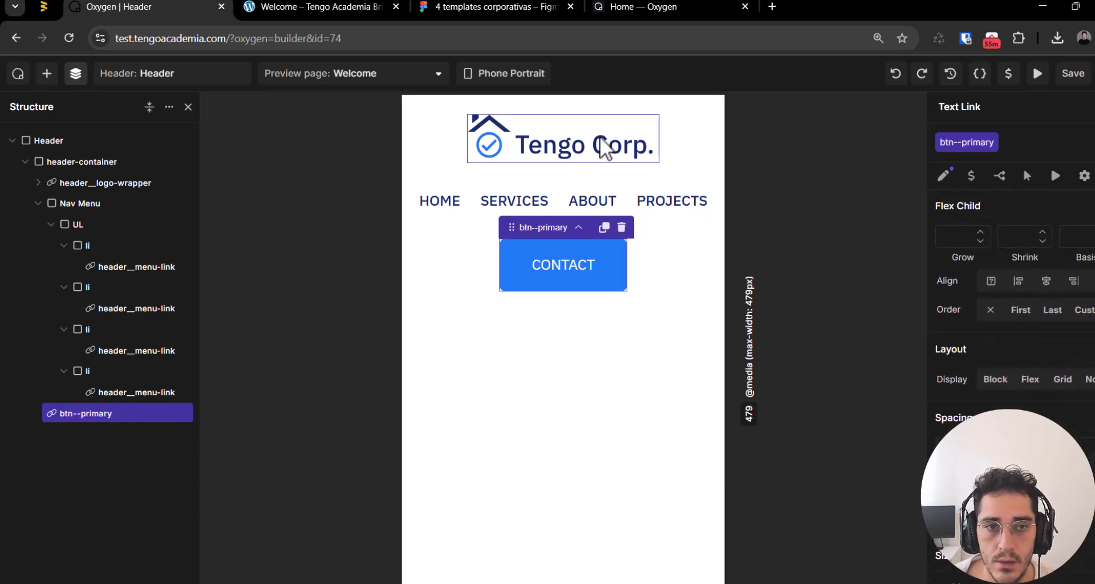
scroll(1022, 166, "down", 1)
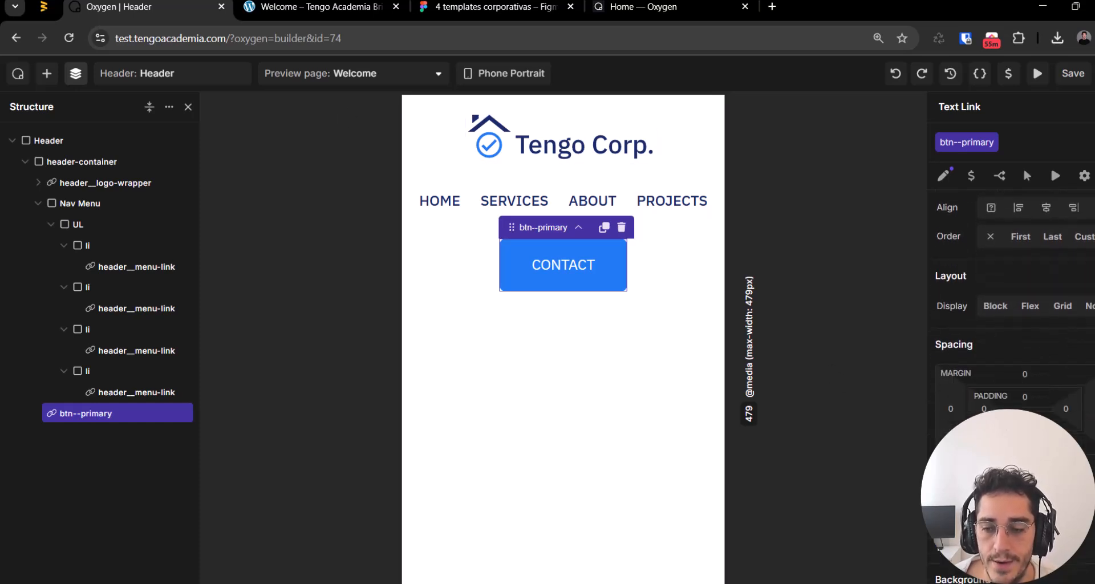
scroll(1021, 166, "down", 3)
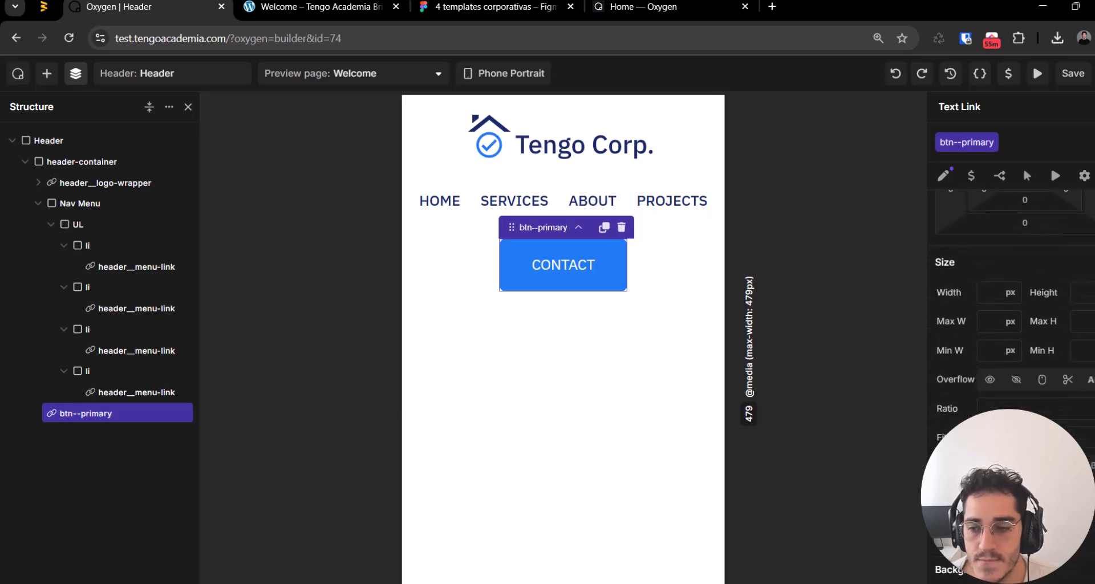
left_click(993, 296)
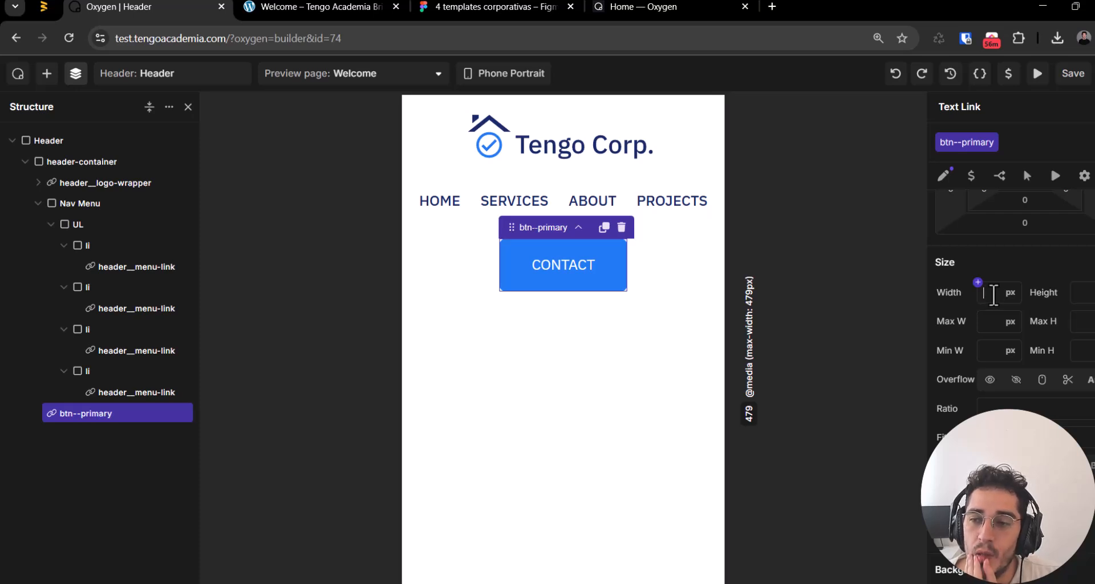
scroll(993, 296, "up", 3)
left_click_drag(985, 406, 983, 406)
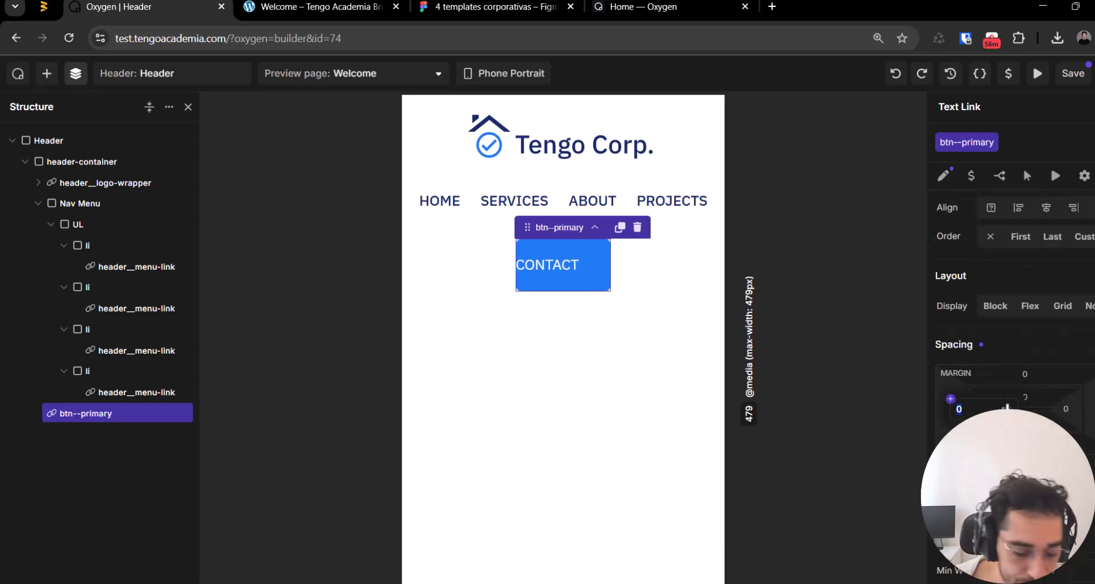
type("20")
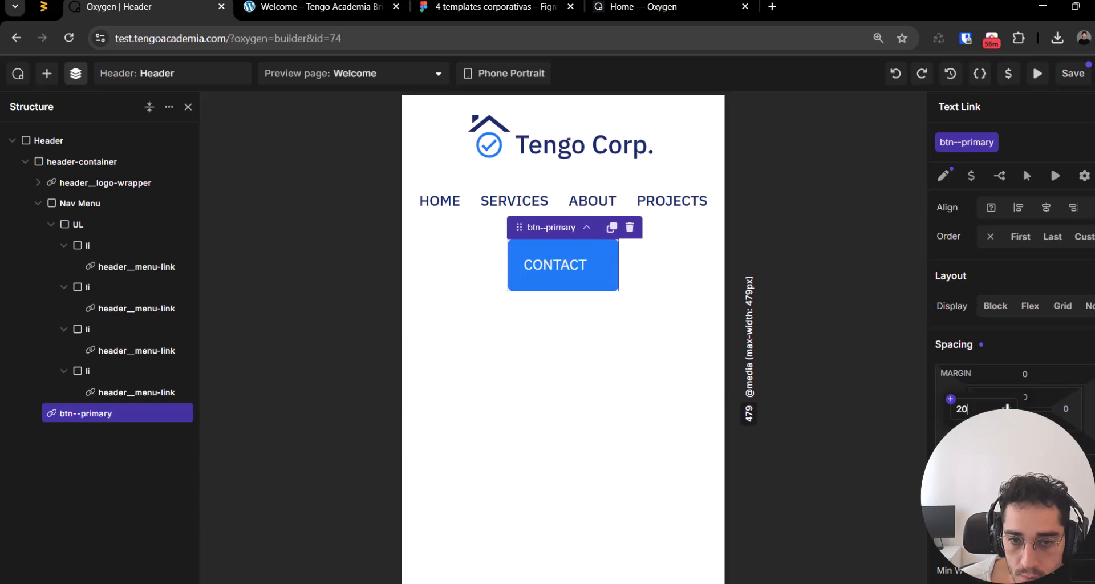
key("BackSpace")
key("BackSpace")
type("1520")
key("BackSpace")
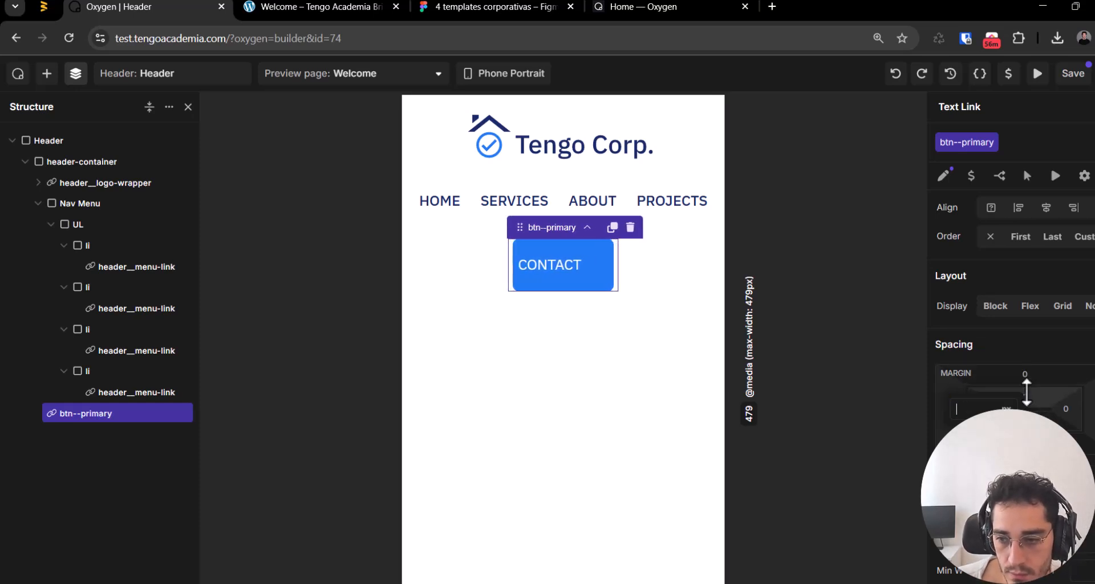
key("BackSpace")
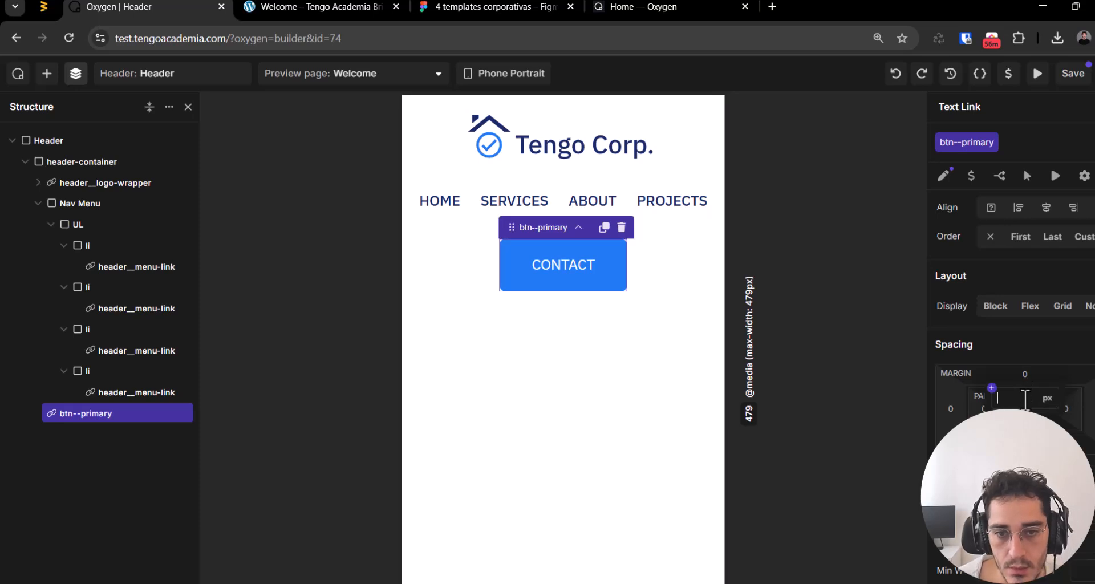
Step: Set the CONTACT button's padding to 15 px at top and bottom and 35 px at left and right
type("15")
key("Return")
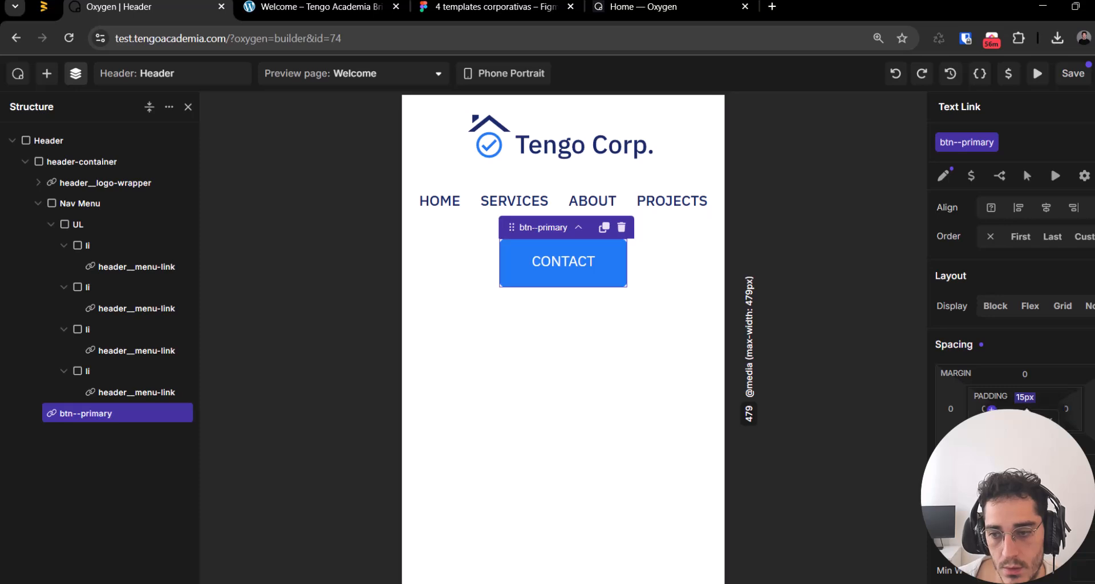
type("15")
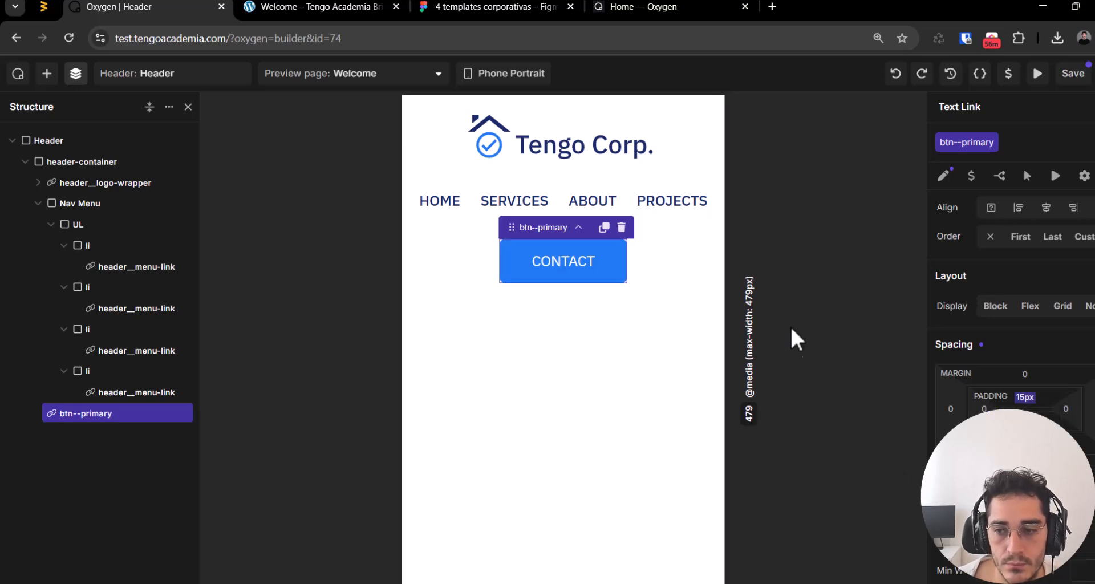
left_click(982, 407)
type("35")
key("Return")
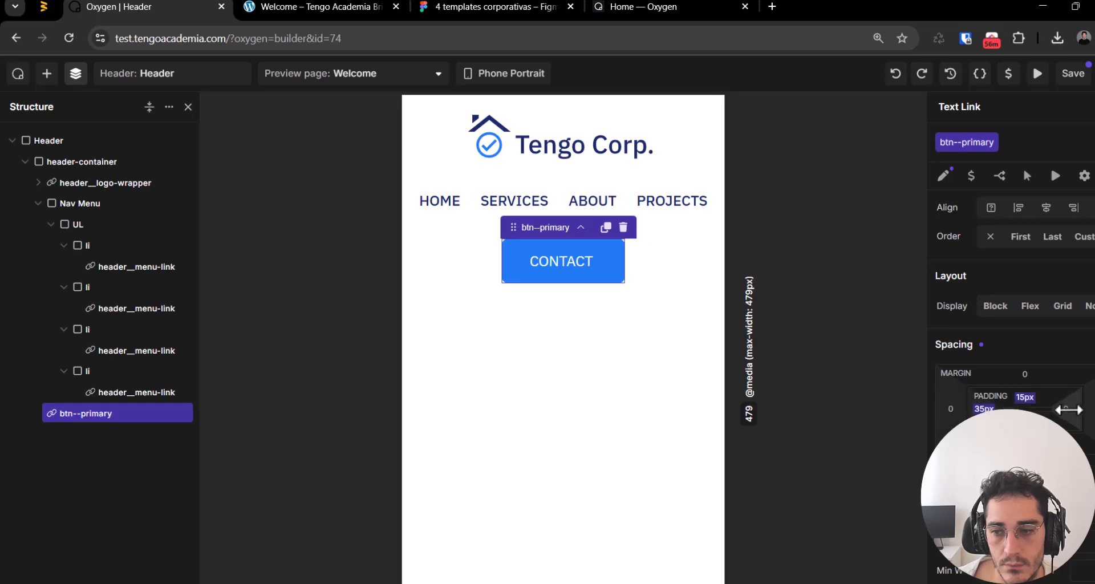
left_click(1062, 410)
type("35")
key("Return")
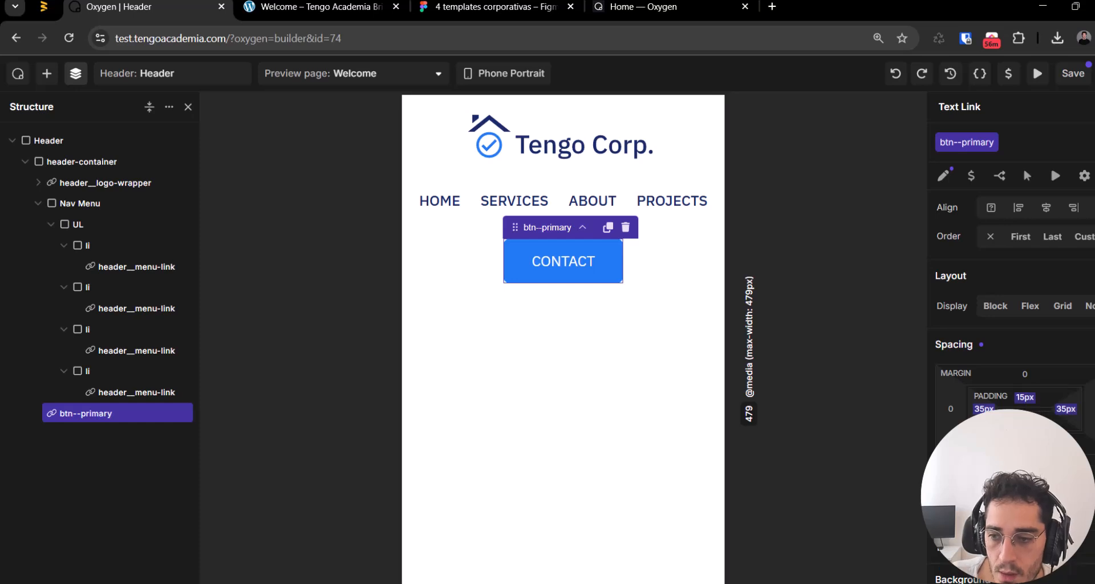
Step: Save the header template, select the Header container and switch the preview to the Desktop breakpoint
key("ctrl+s")
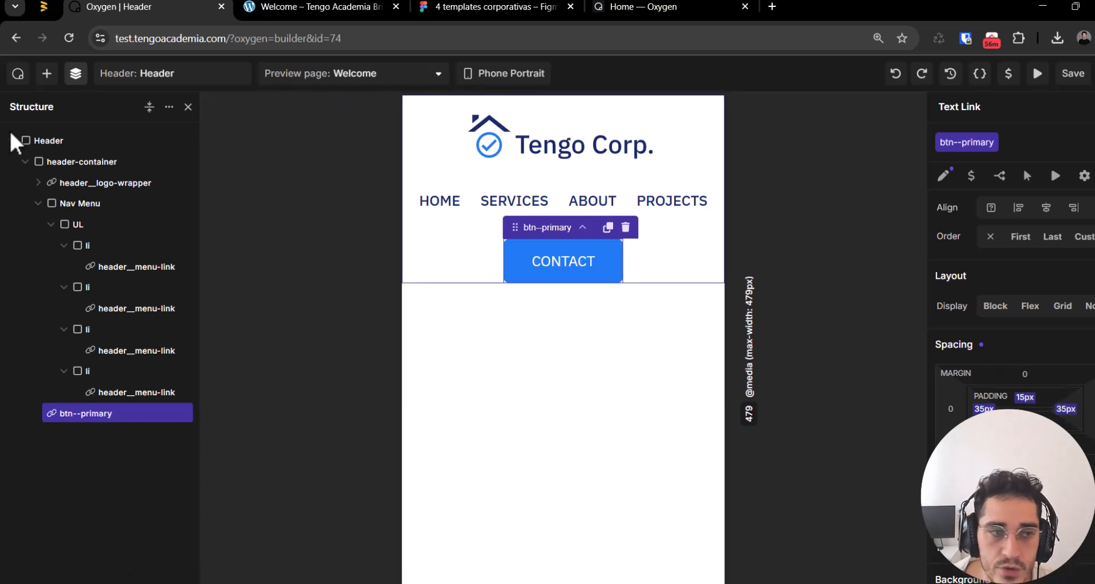
left_click(67, 140)
left_click(491, 68)
left_click(494, 111)
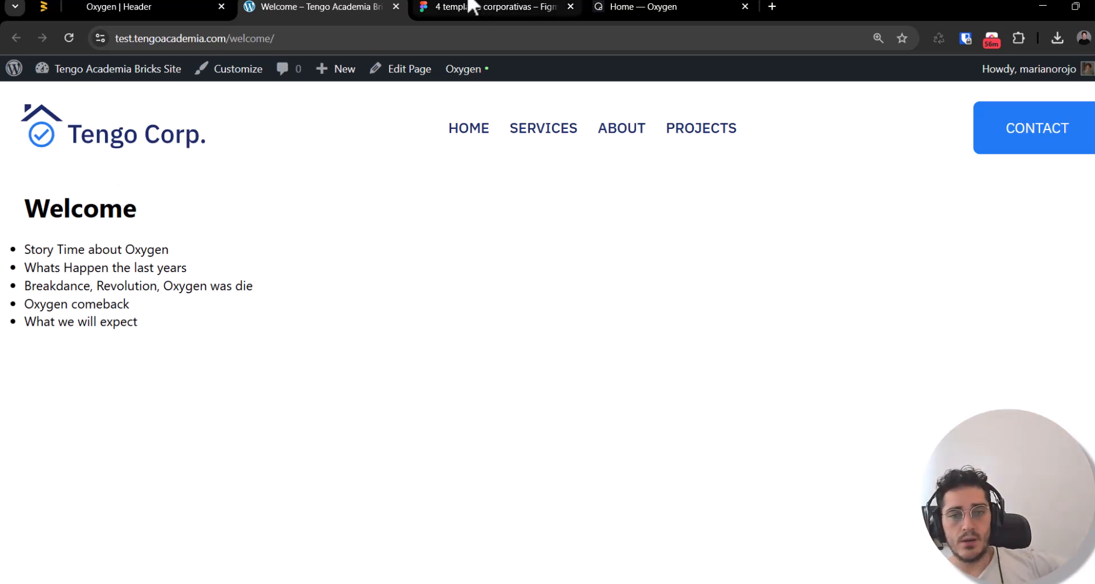
Step: Return from the live Welcome page to the Oxygen header and collapse the Header element's structure tree
left_click(84, 7)
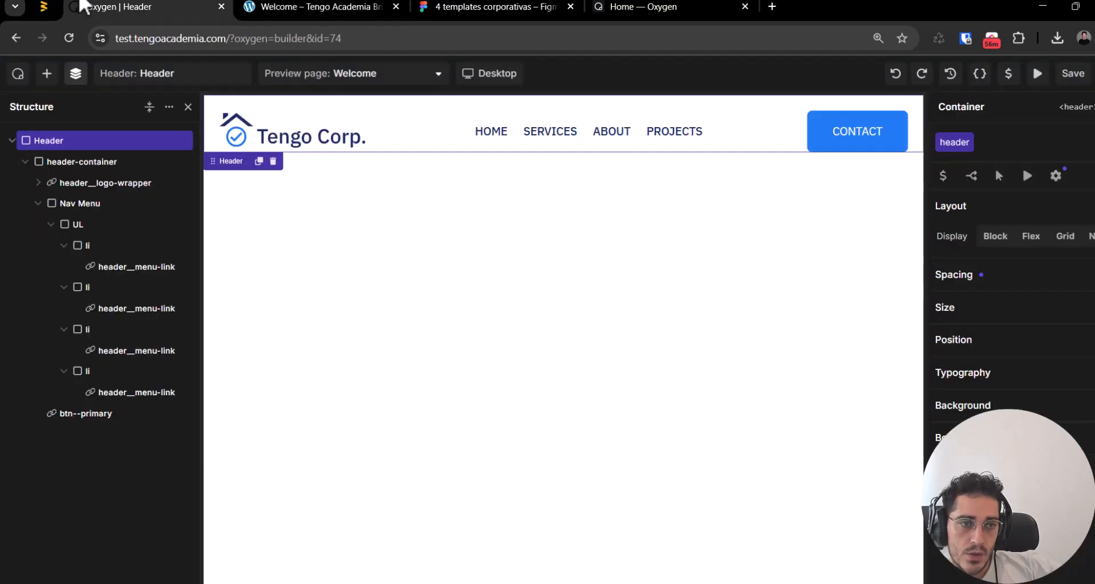
left_click(11, 140)
left_click(43, 302)
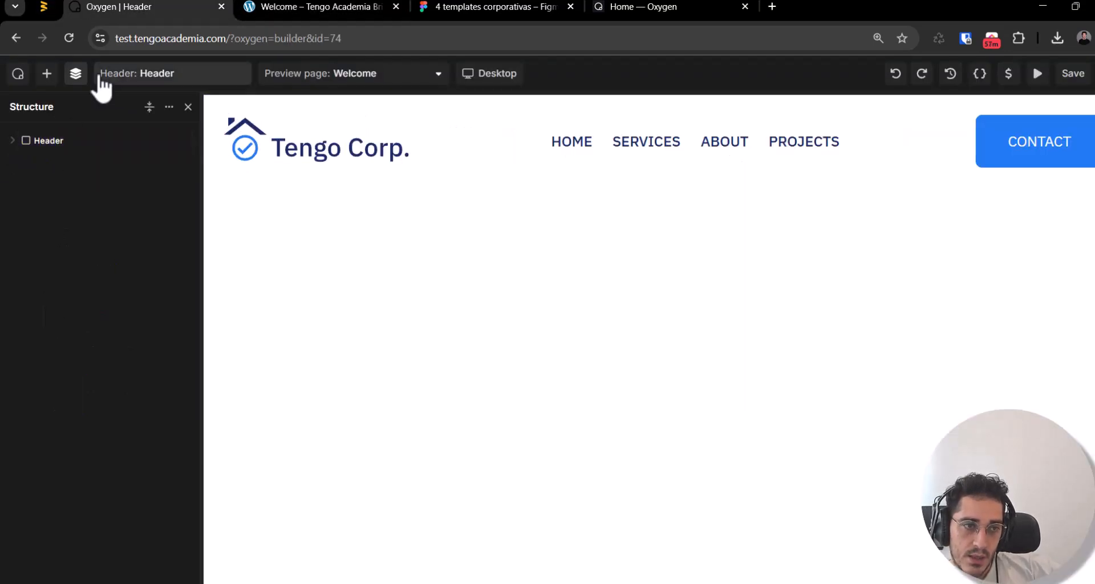
left_click(75, 73)
left_click(77, 75)
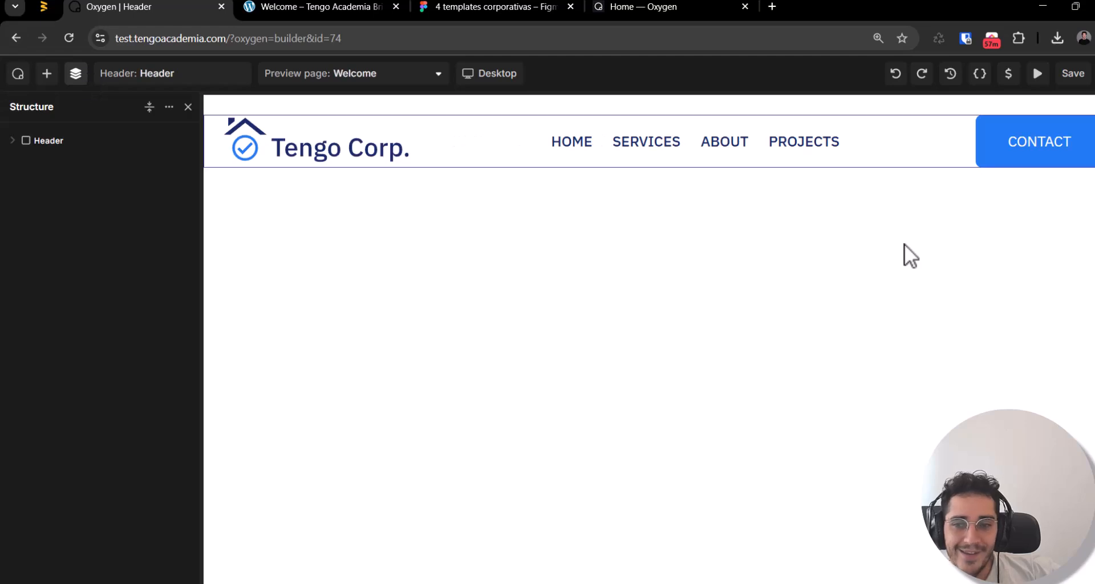
Step: Browse the elements that can be added, collapsing the Basic, Advanced and Dynamic categories to examine the Other group
left_click(47, 75)
scroll(98, 368, "down", 5)
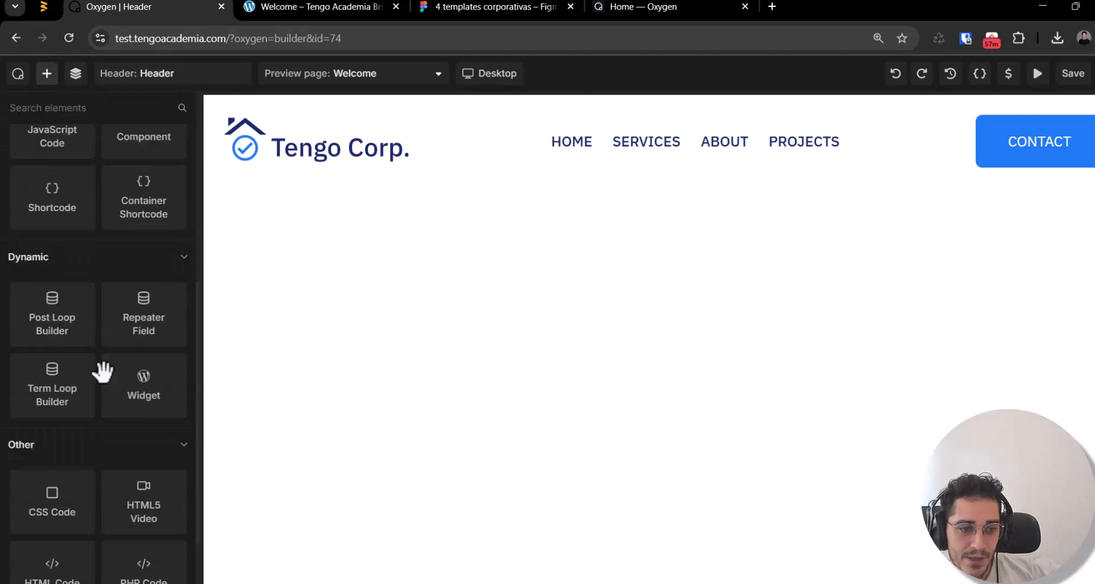
scroll(118, 419, "up", 1)
scroll(120, 468, "down", 3)
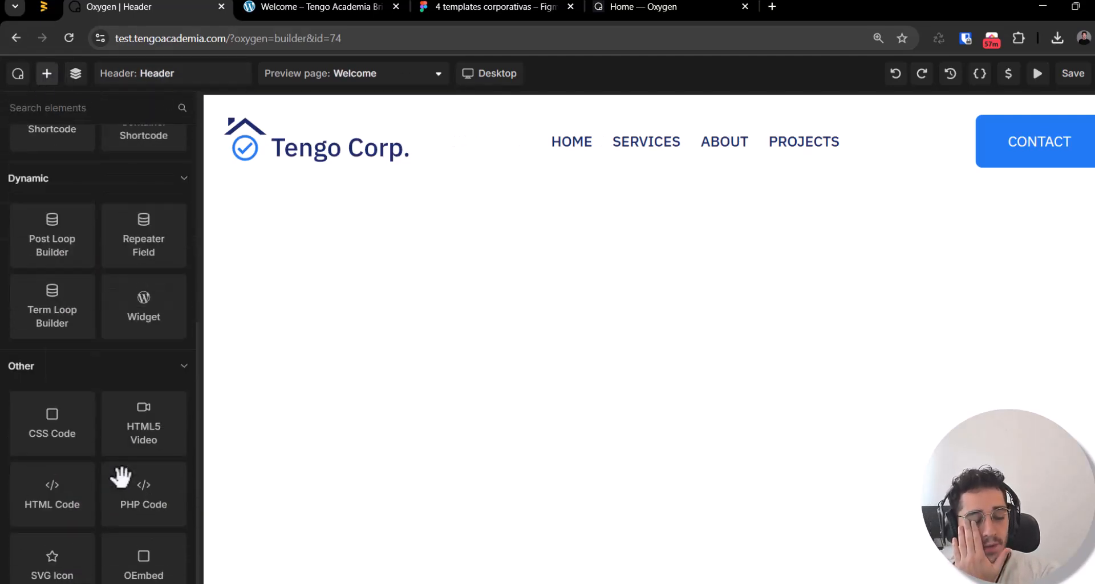
scroll(122, 557, "up", 8)
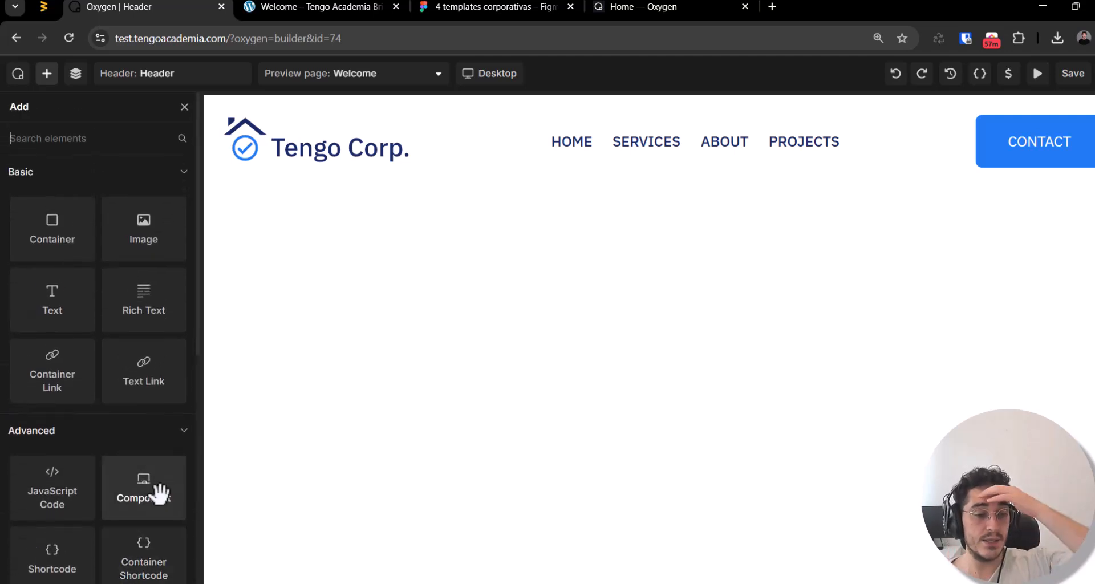
left_click(174, 436)
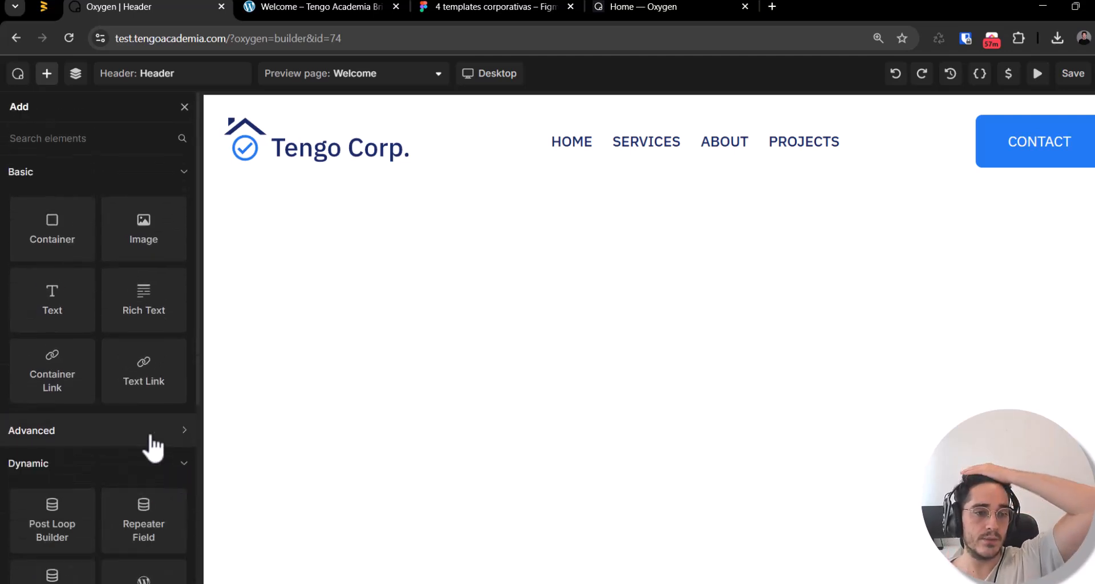
left_click(126, 463)
left_click(131, 179)
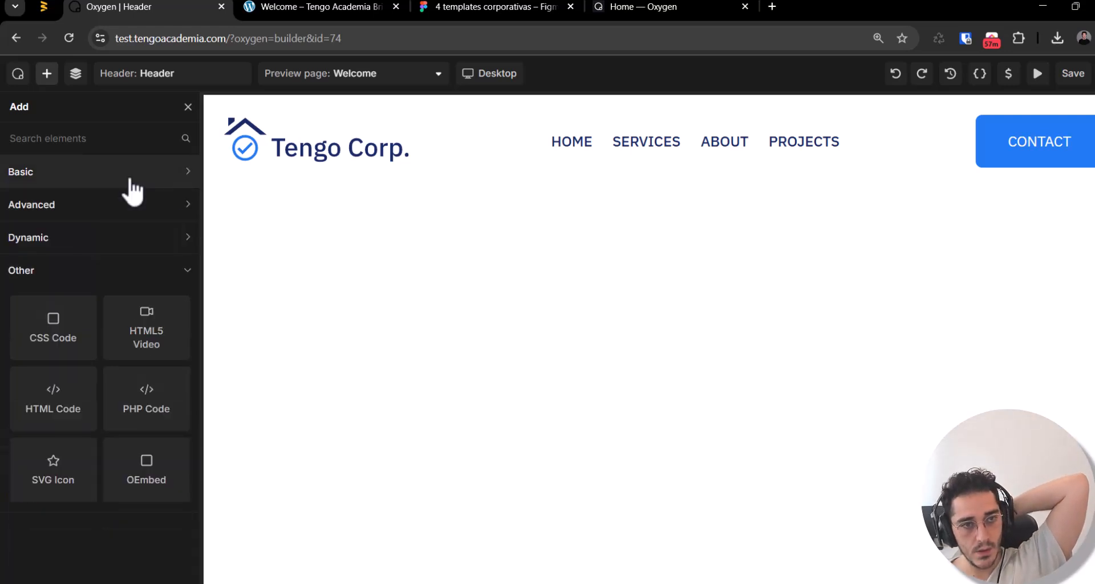
Step: Switch to the Oxygen website, examine its header's Features dropdown menu and close the element inspector
left_click(293, 7)
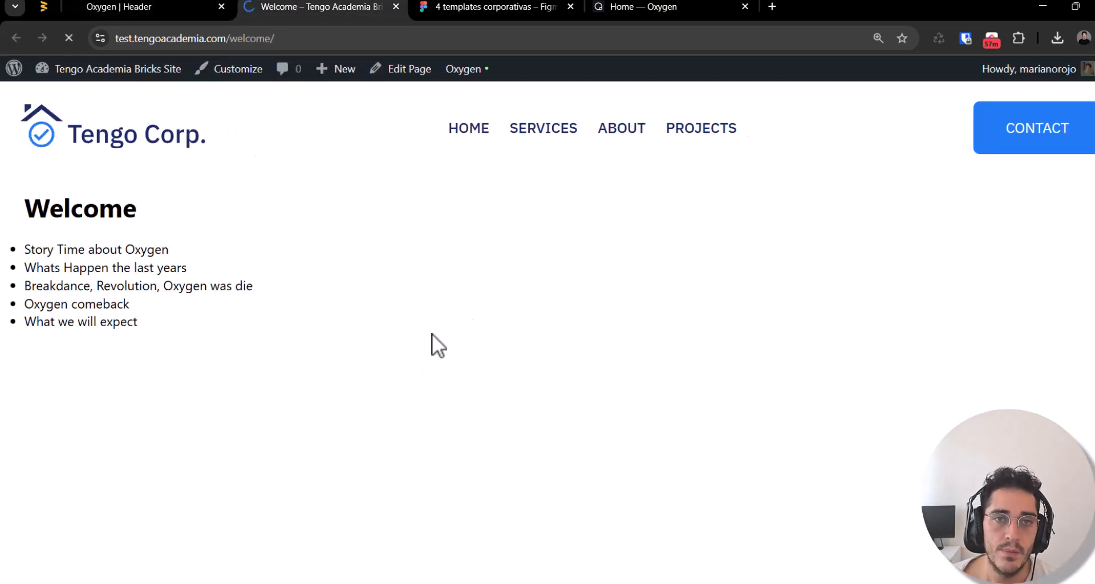
left_click_drag(661, 3, 419, 2)
left_click(314, 5)
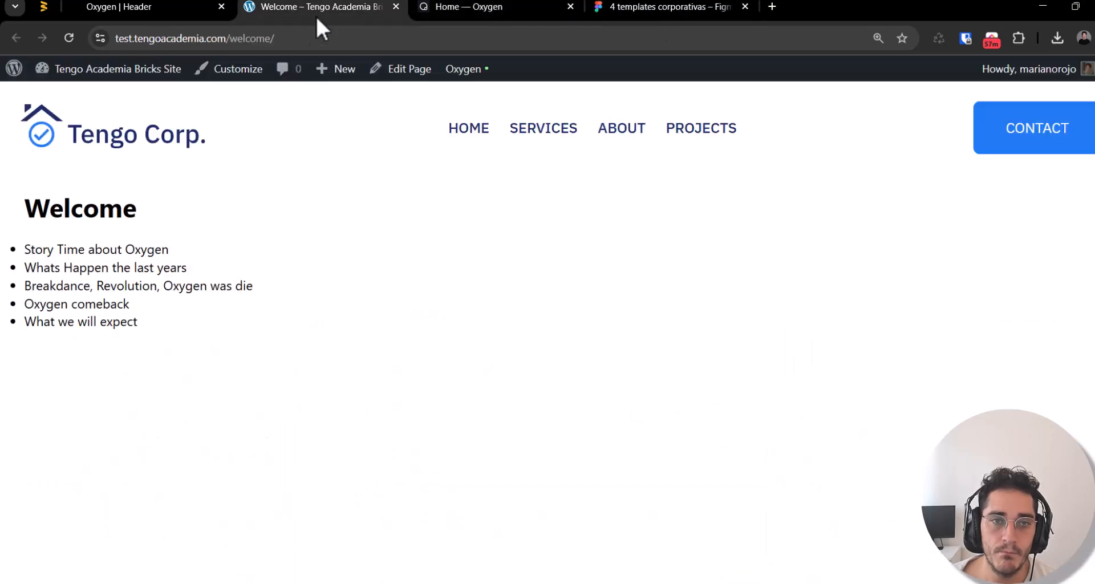
left_click(474, 12)
left_click(15, 288)
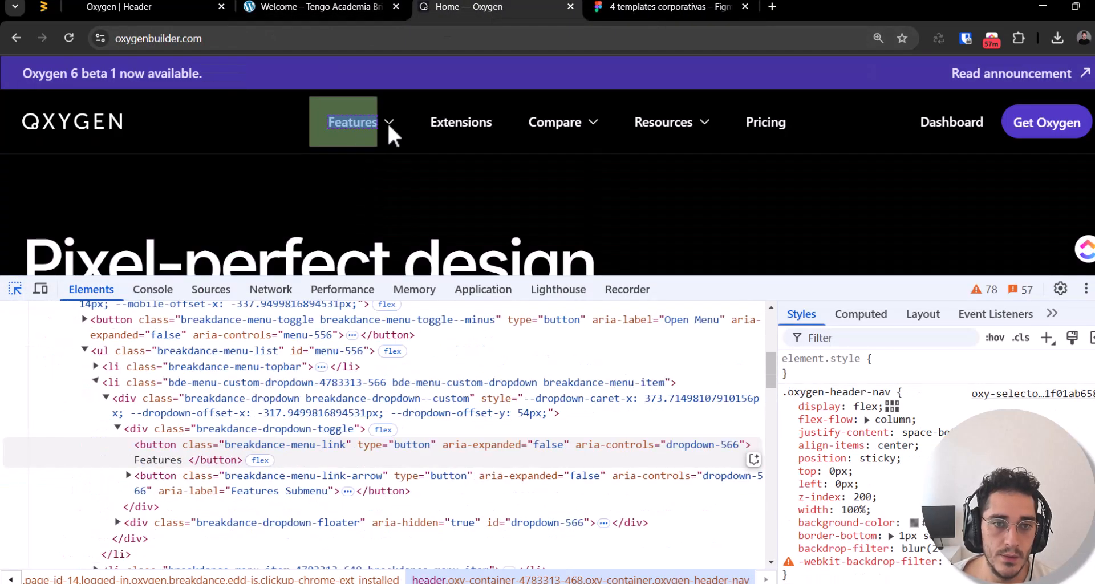
left_click(360, 120)
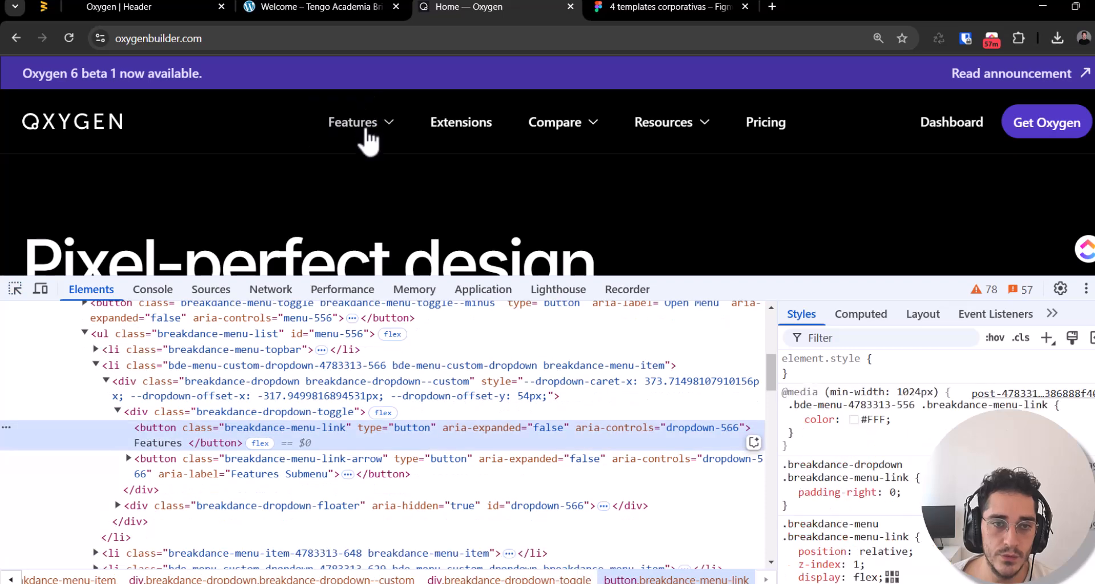
left_click(366, 130)
left_click(1093, 288)
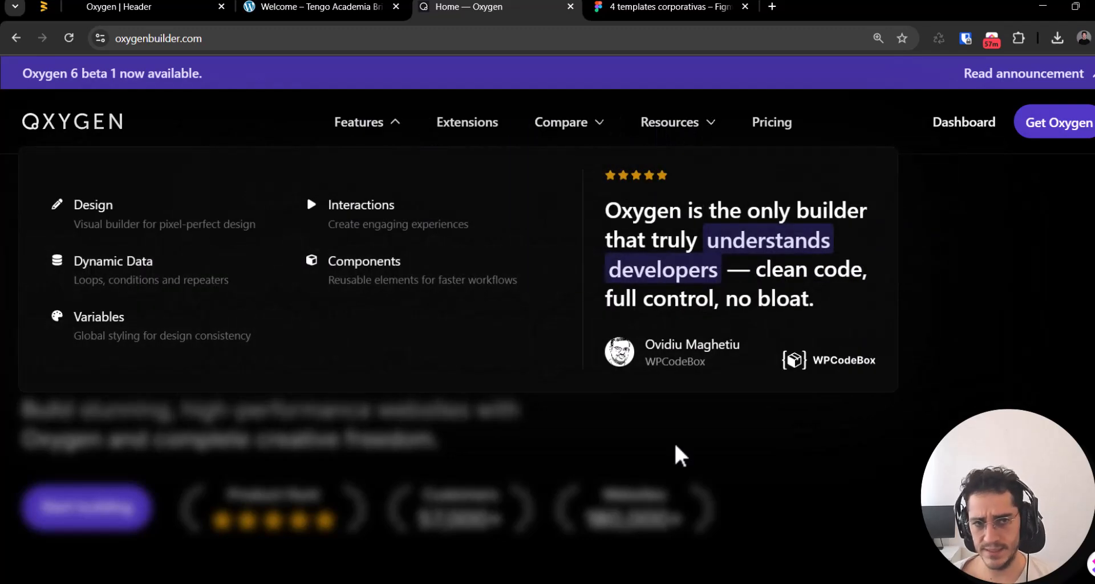
Step: Return to the Oxygen header template and close the list of addable elements
left_click(320, 7)
left_click(167, 6)
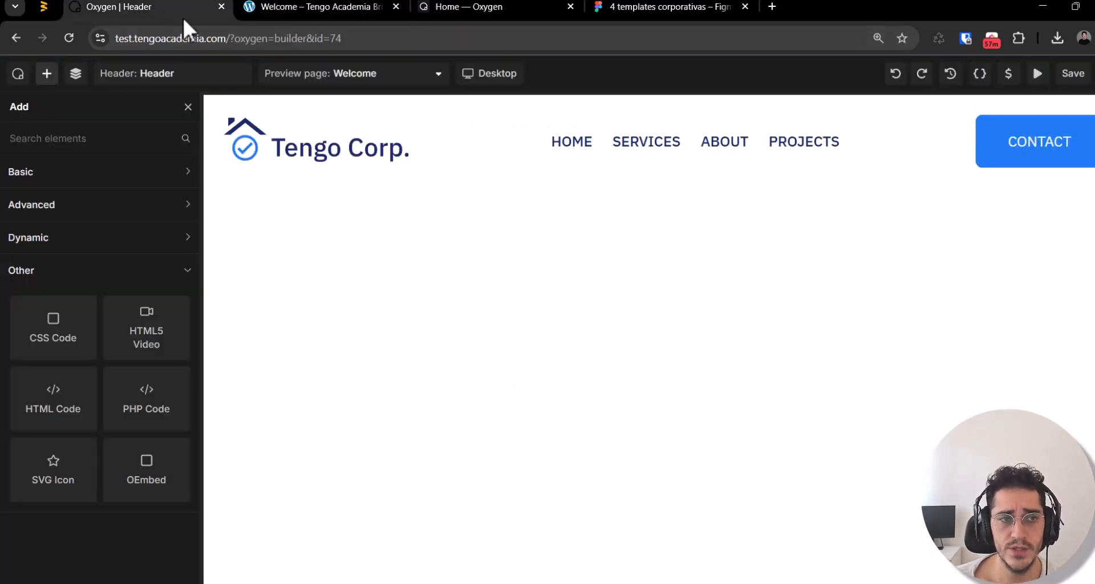
left_click(186, 107)
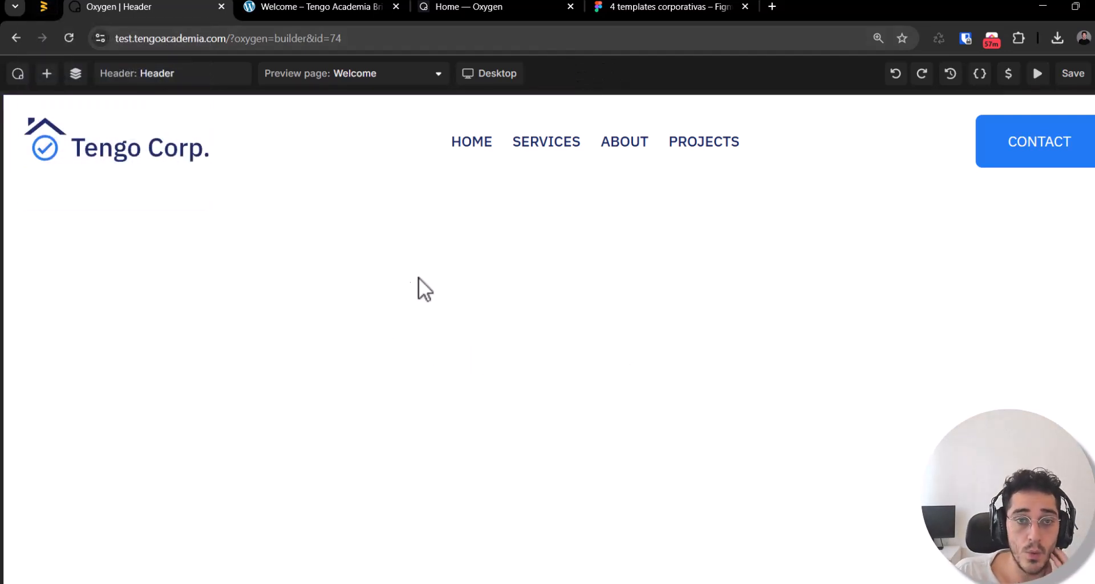
Step: View the Newsletter section on outwp.com, then the live Welcome page, and return to the Oxygen header
left_click(44, 7)
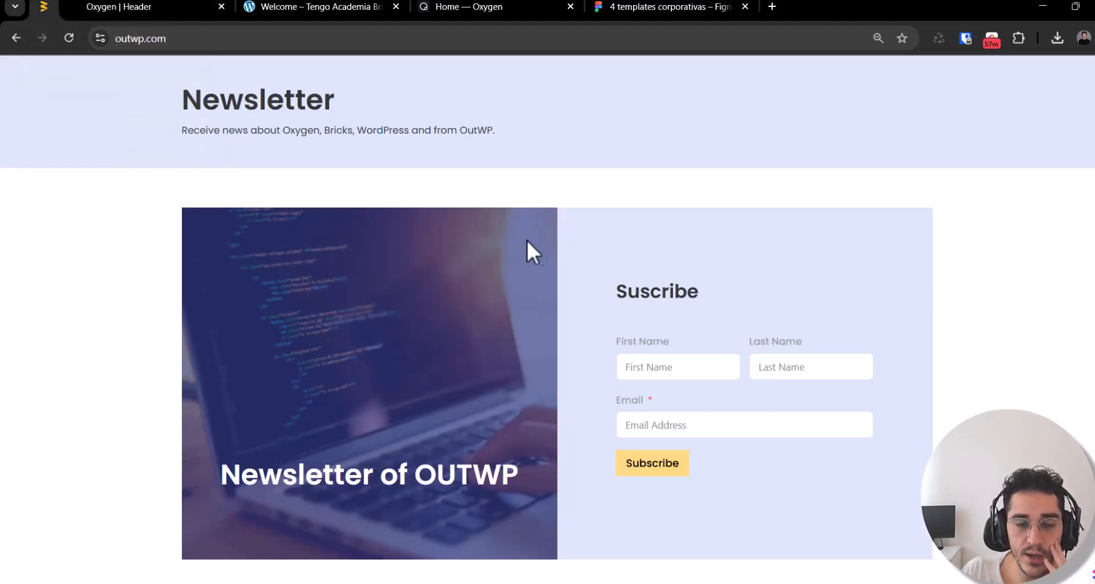
triple_click(323, 126)
left_click(324, 126)
left_click(255, 6)
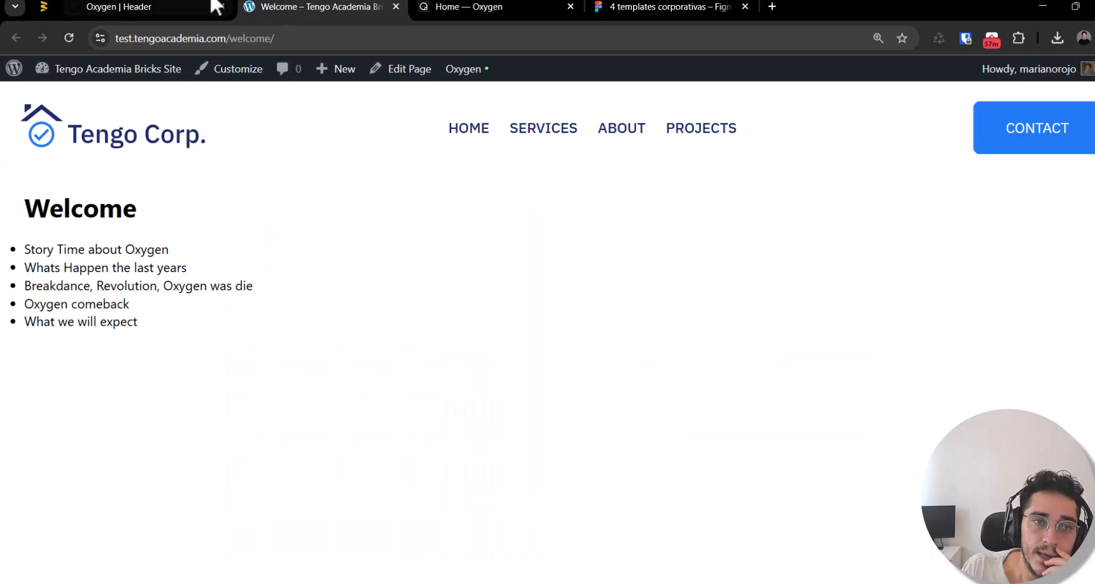
left_click(214, 7)
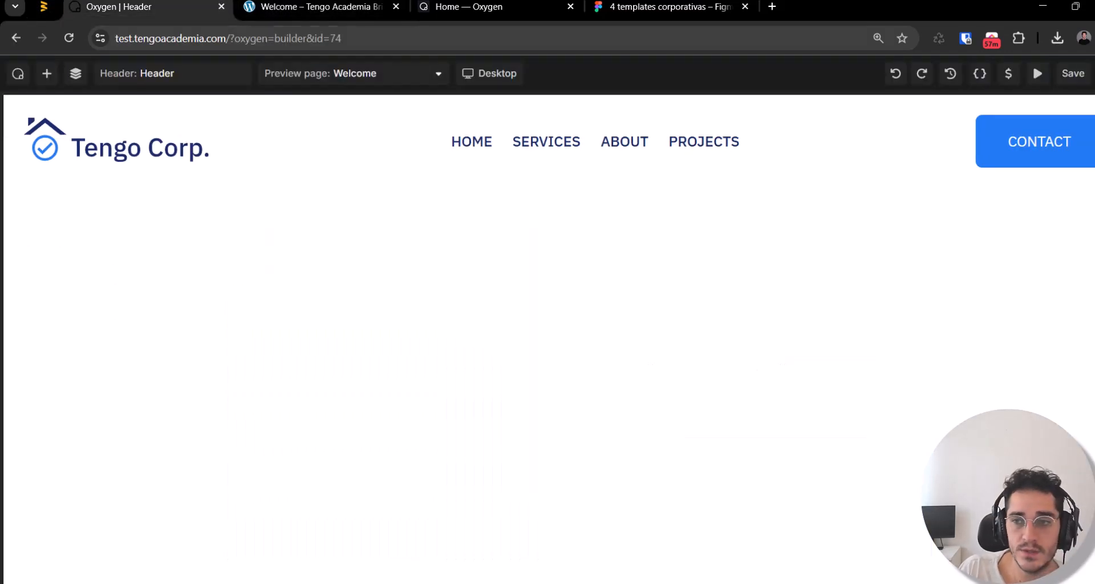
Step: Select header-container and examine the site's selectors and variables and the actions available for the container
left_click(816, 142)
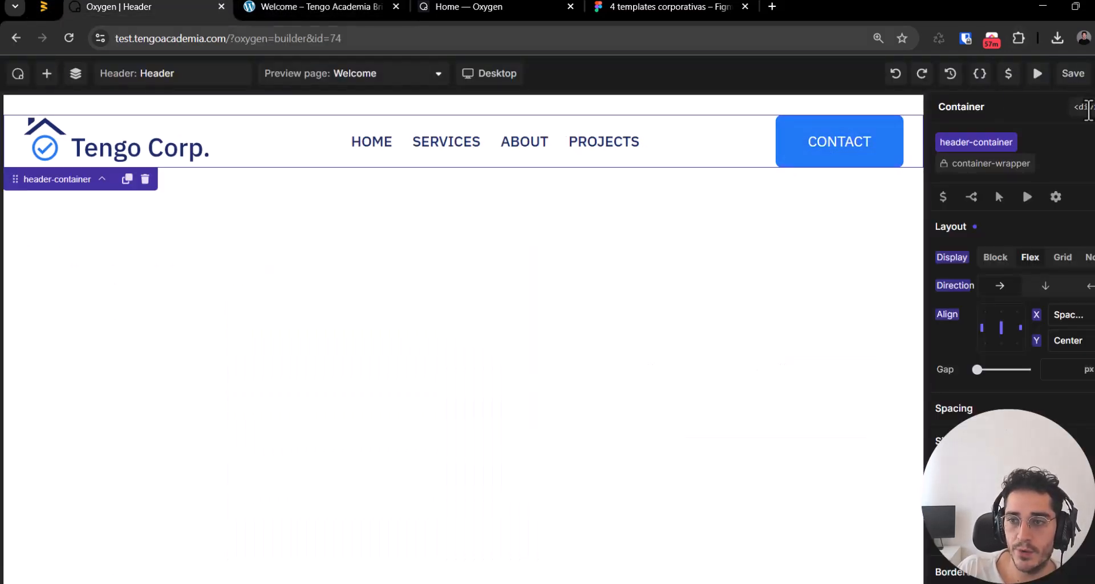
left_click(981, 75)
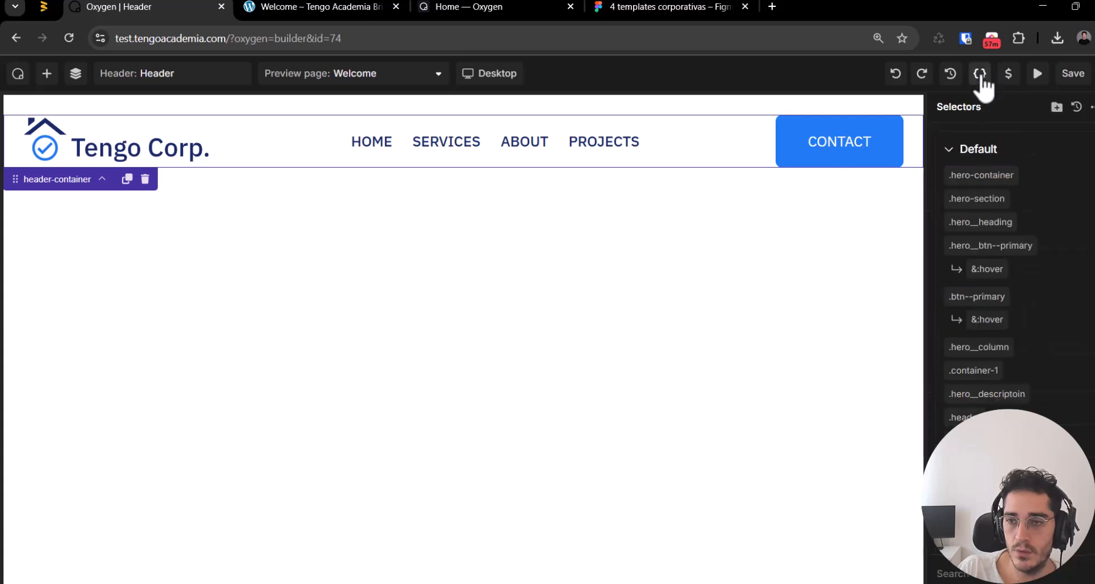
left_click(982, 75)
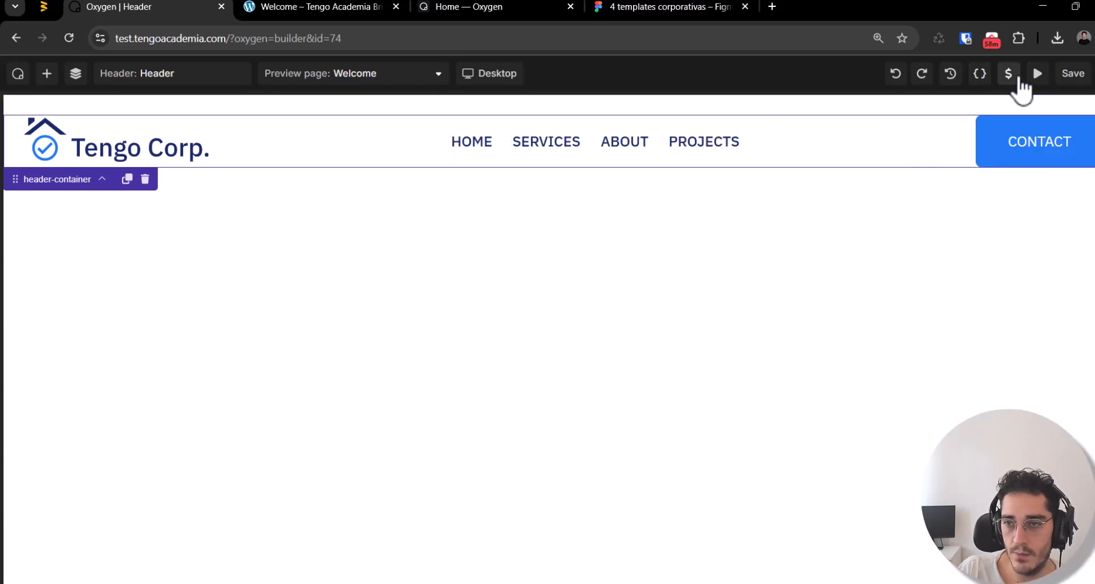
left_click(1018, 78)
left_click(1017, 77)
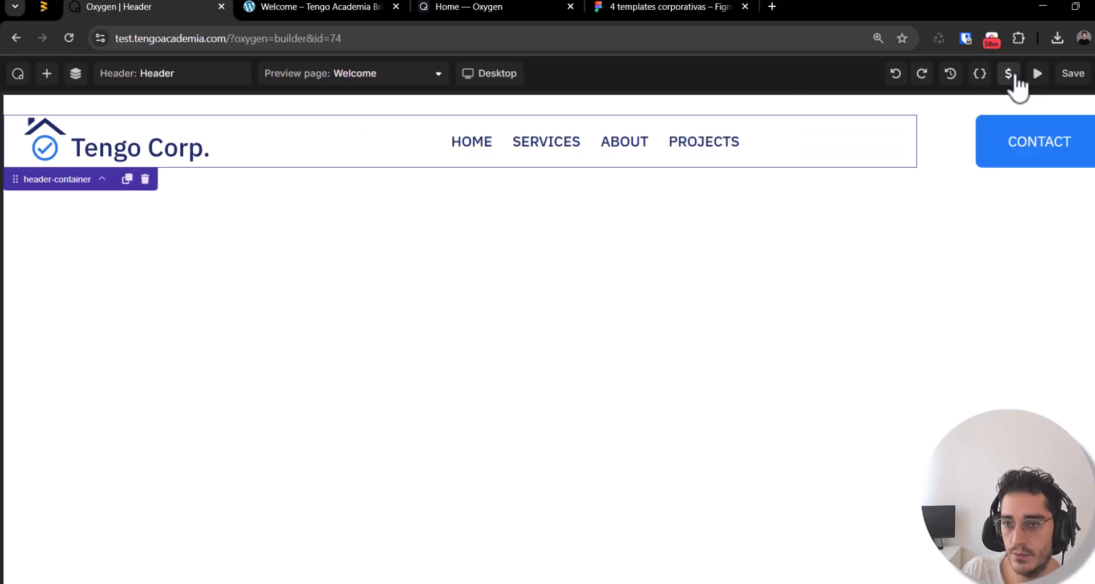
left_click(978, 74)
left_click(979, 74)
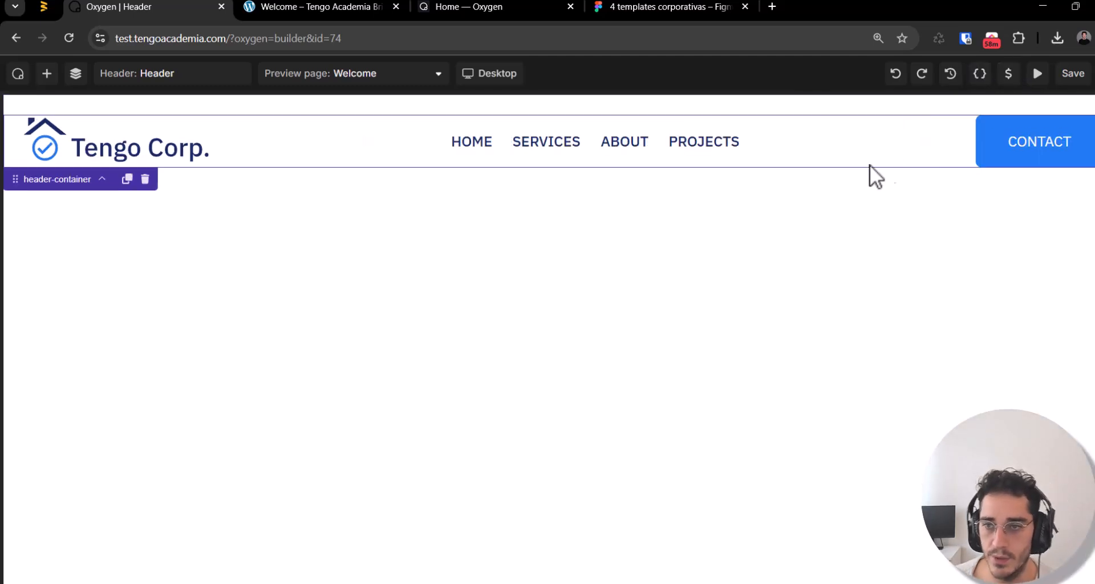
left_click(980, 74)
left_click(1009, 74)
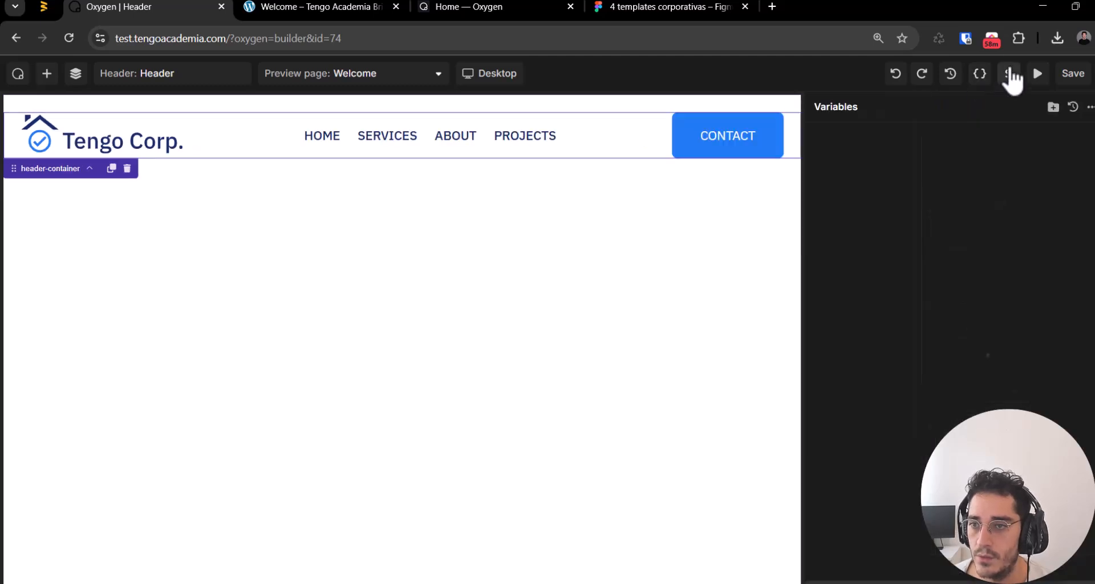
left_click(1008, 73)
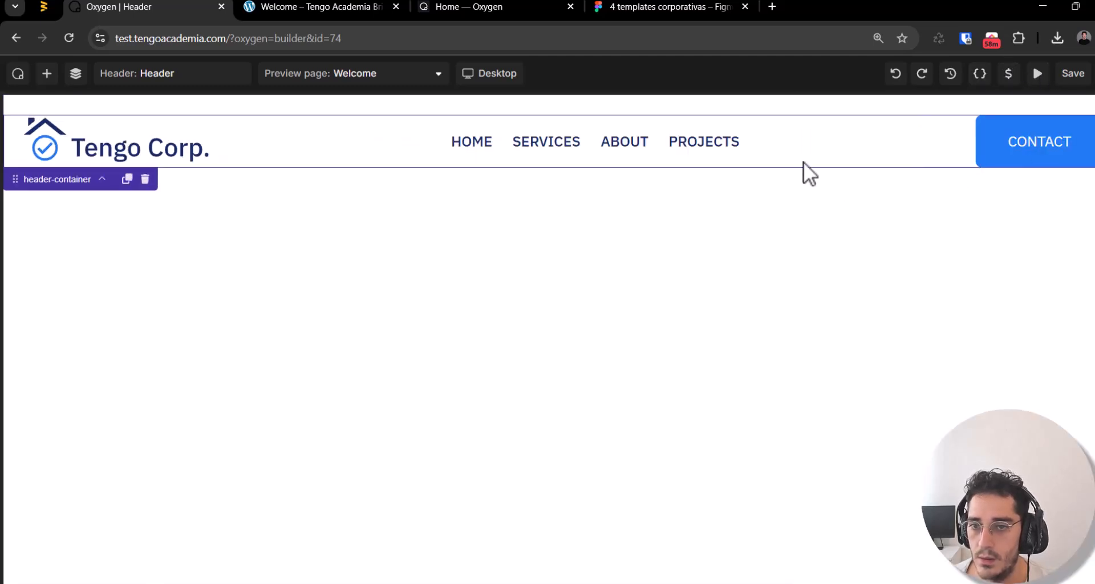
right_click(907, 160)
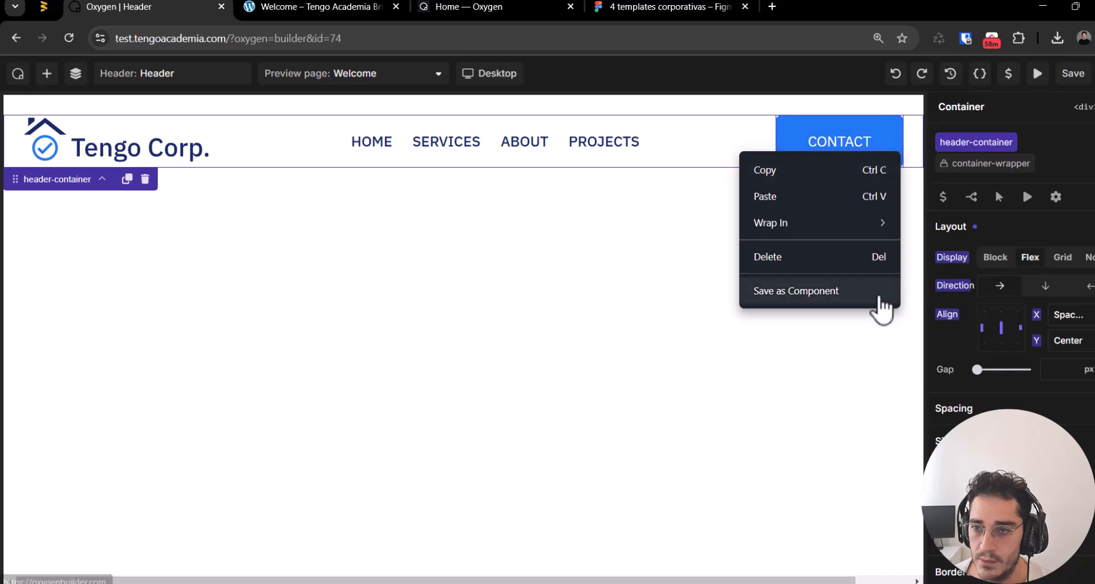
left_click(515, 315)
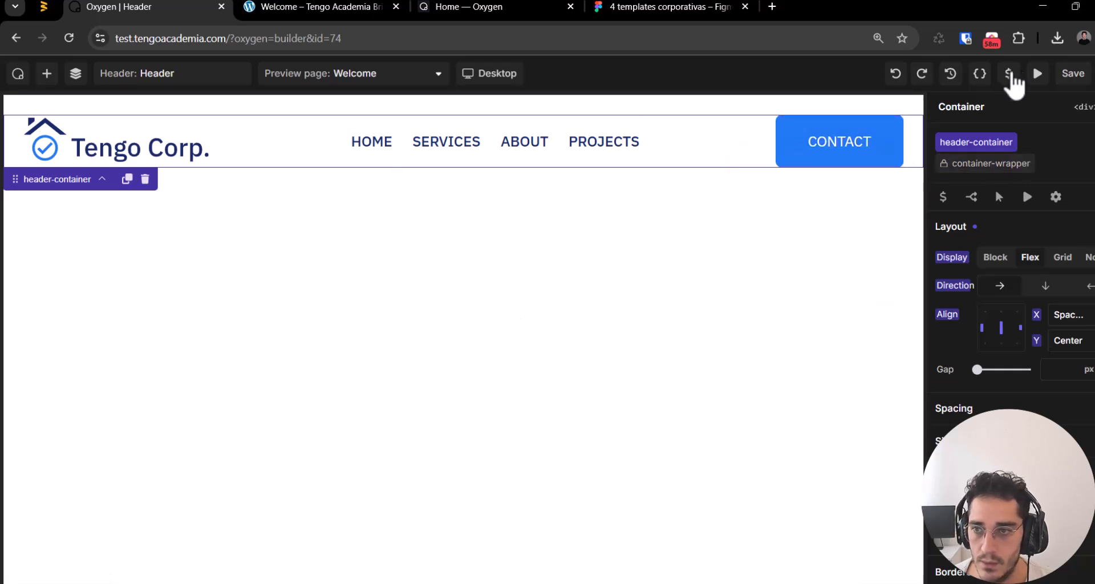